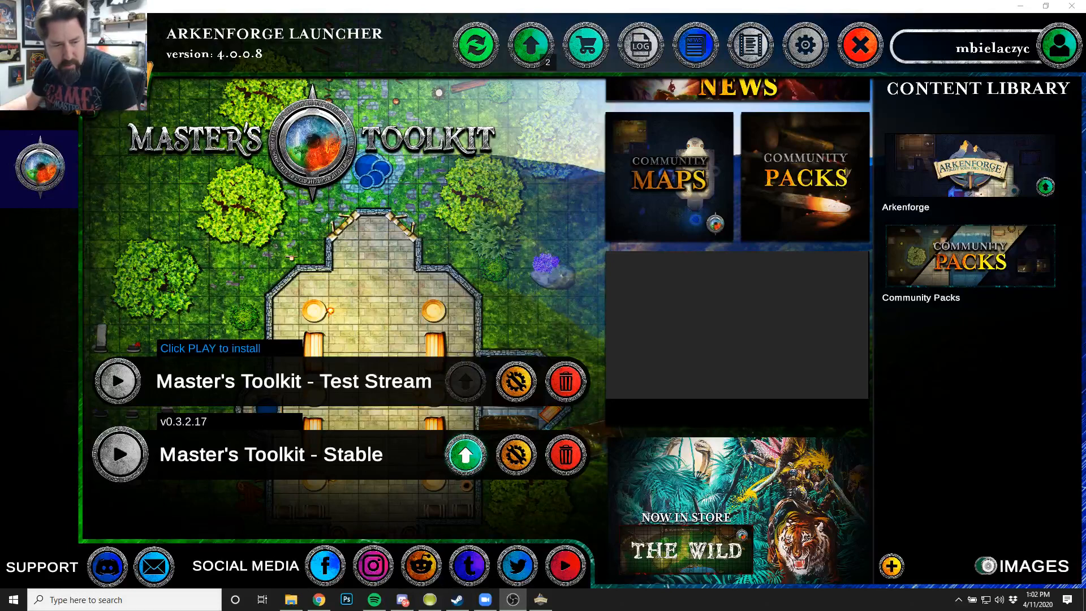
Launch the Stable version of Master's Toolkit and open the Cartographer.
key("alt+Tab")
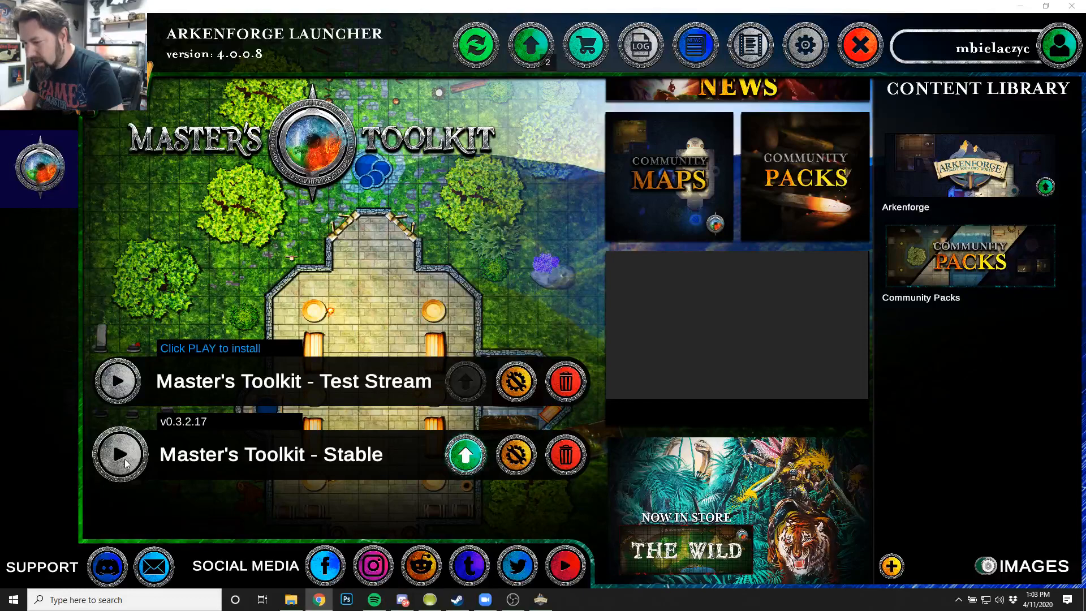
left_click(120, 454)
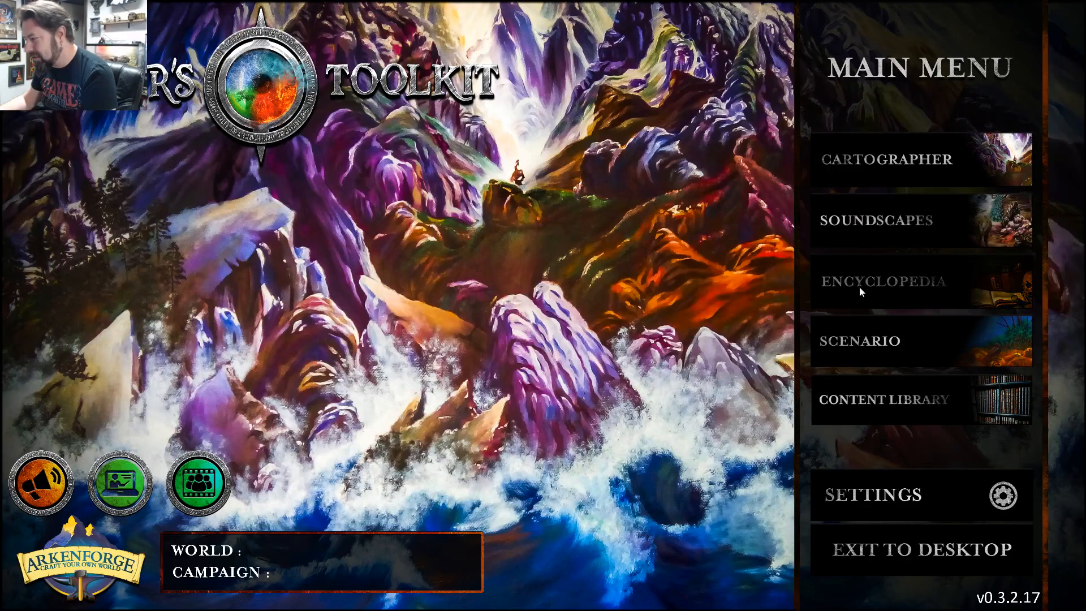
left_click(898, 166)
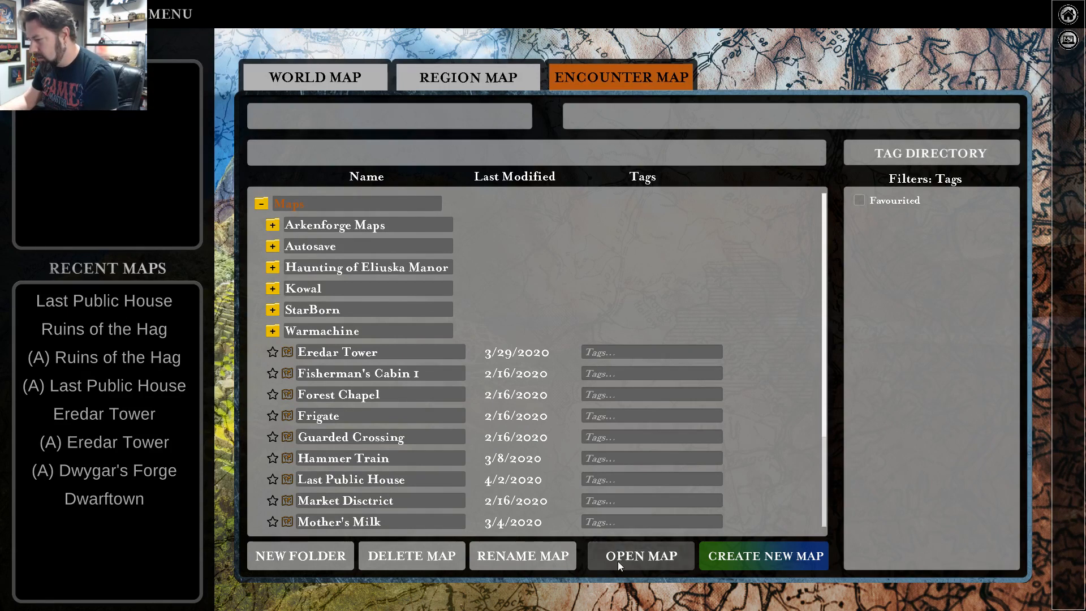
Create a new encounter map named "Eldar City Caves" and open it for editing.
left_click(757, 551)
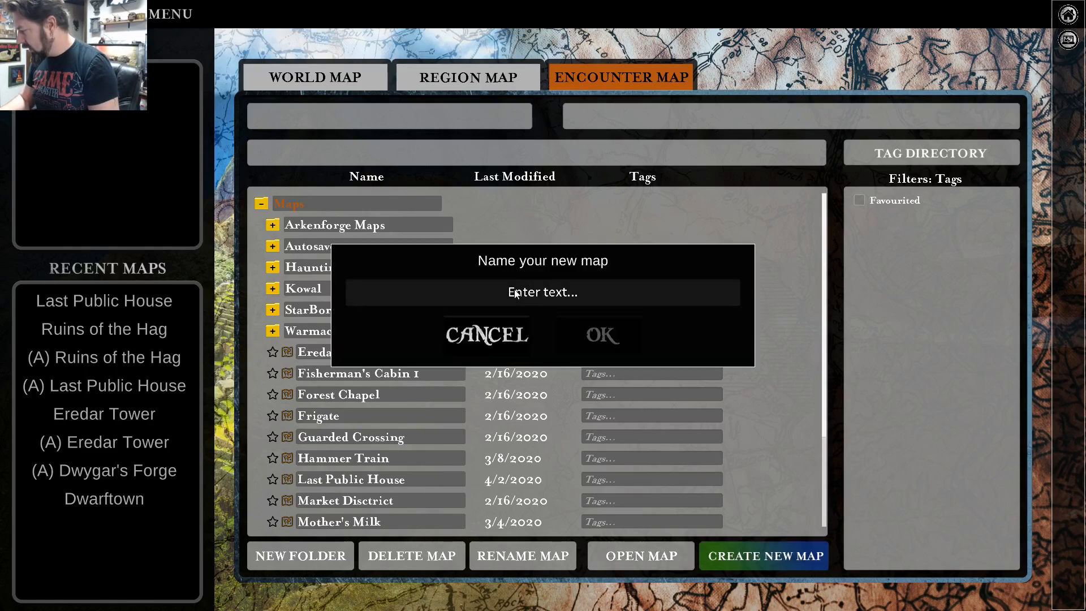
type("Eldar C")
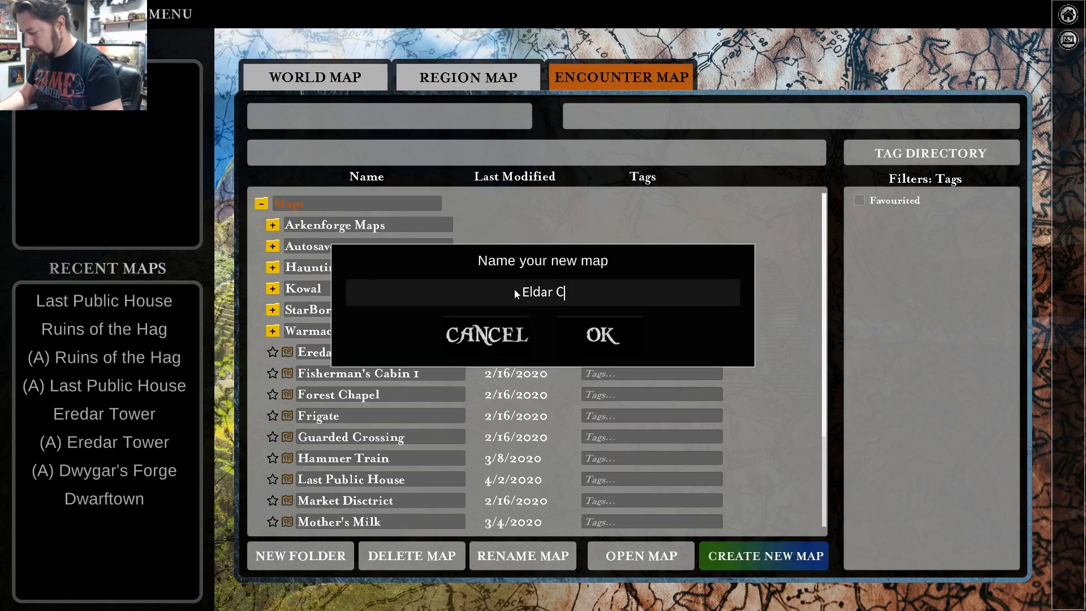
type("ity")
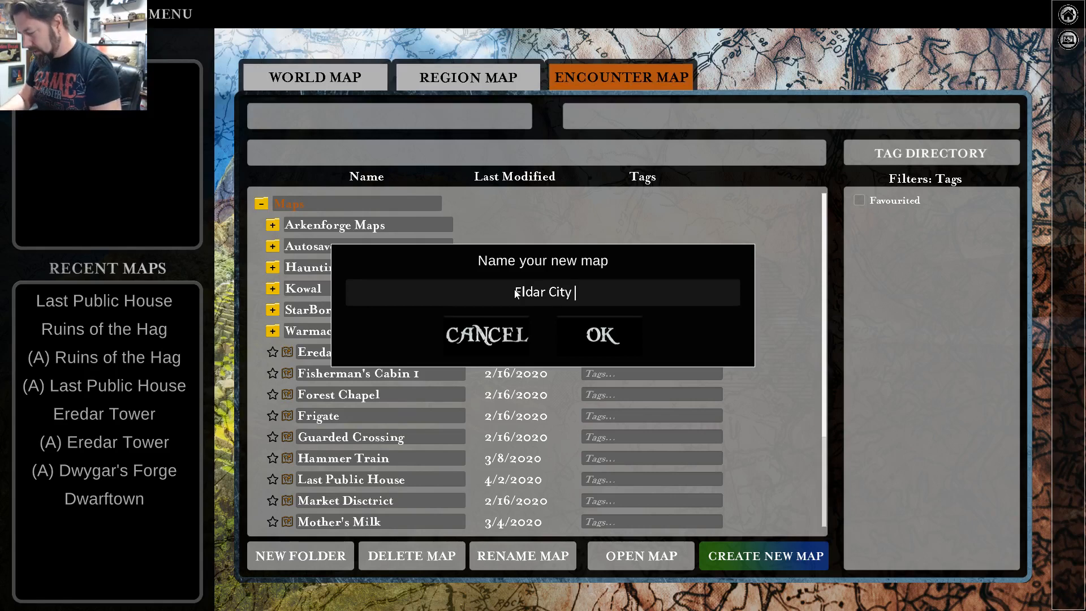
type(" Caves")
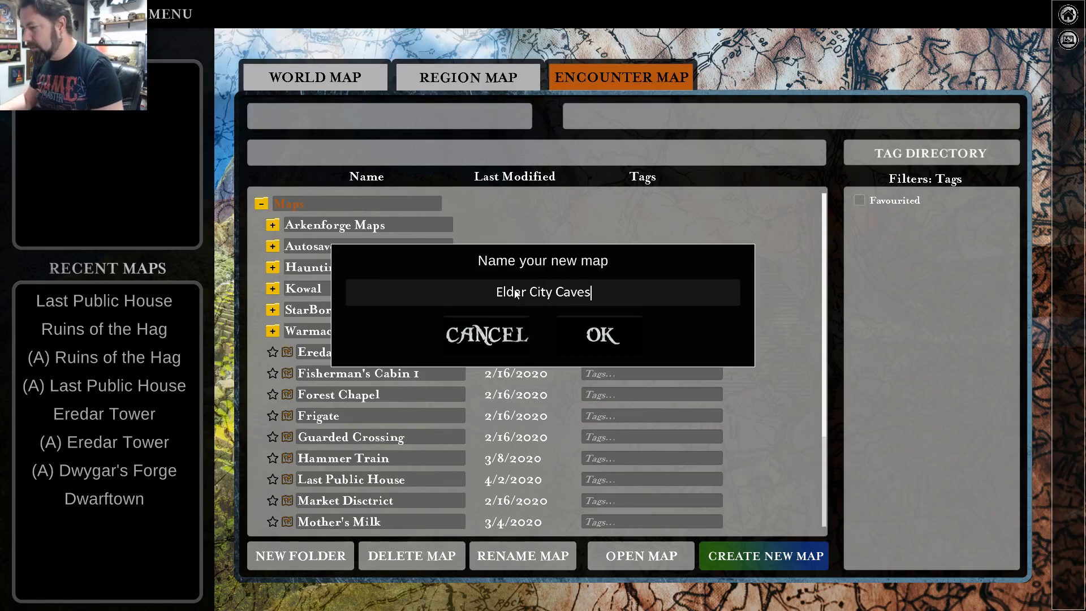
left_click(602, 338)
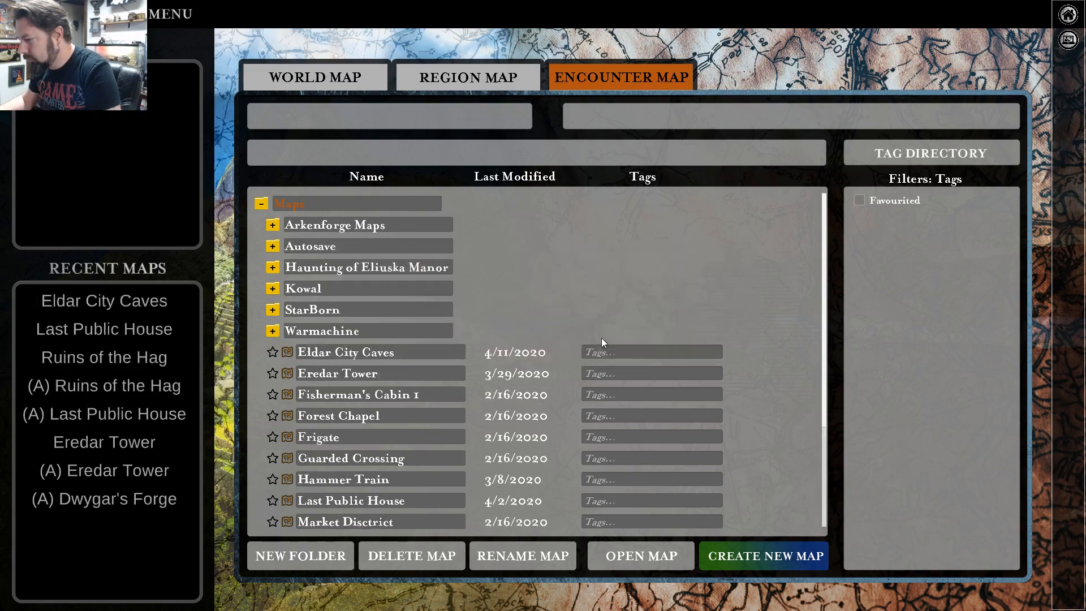
double_click(353, 351)
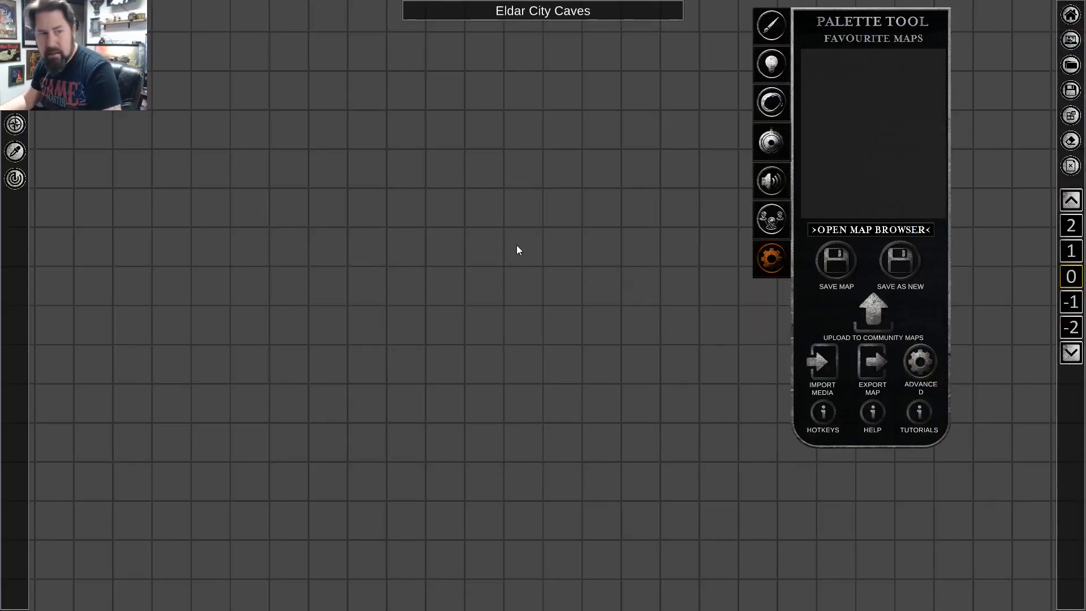
scroll(438, 247, "down", 5)
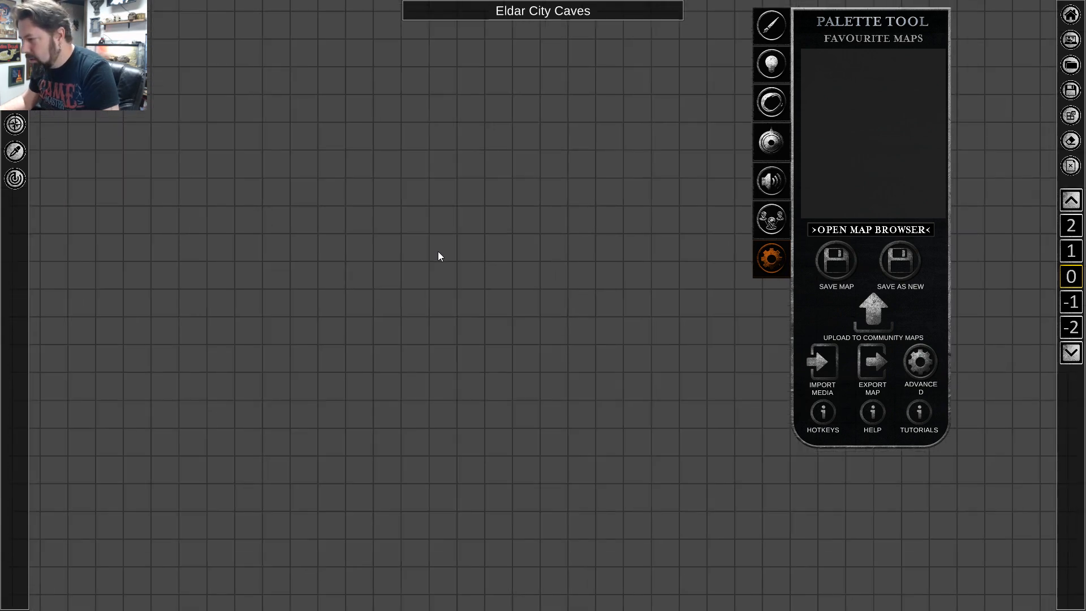
scroll(426, 227, "up", 3)
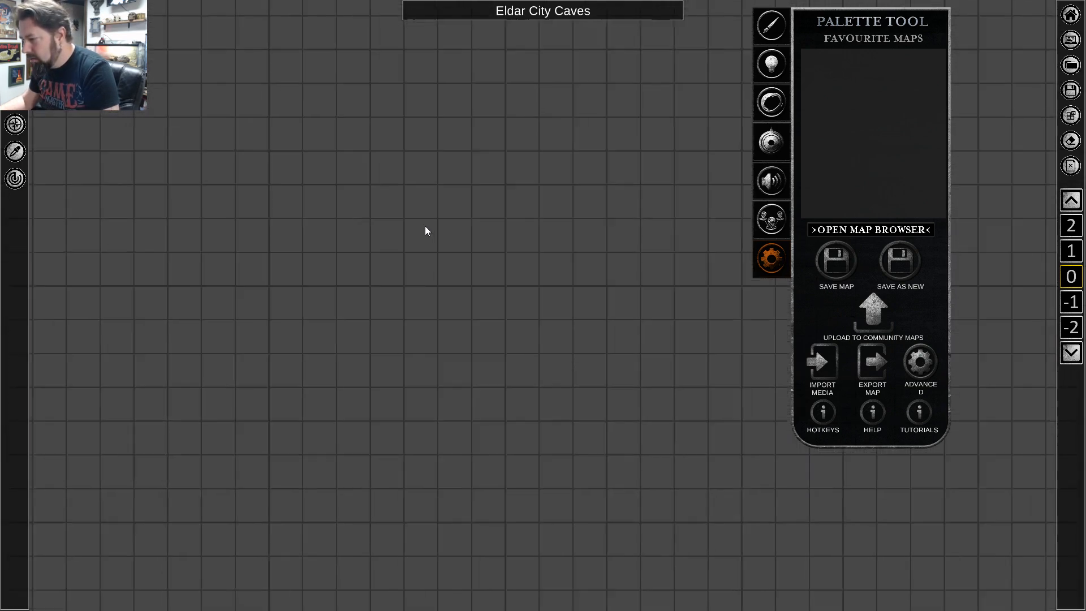
scroll(426, 231, "down", 2)
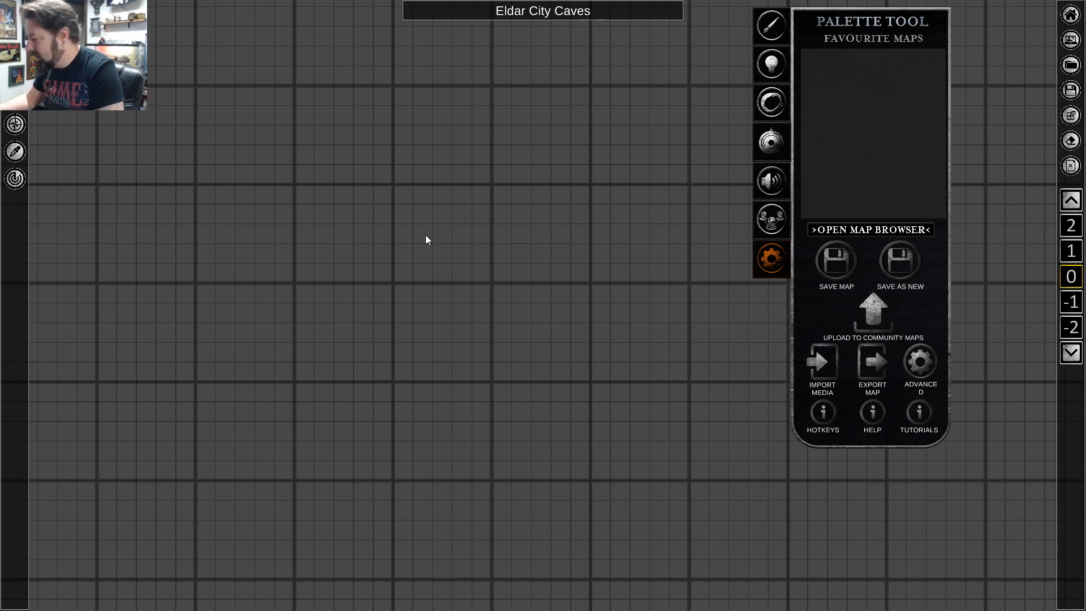
scroll(441, 203, "down", 4)
scroll(443, 207, "up", 2)
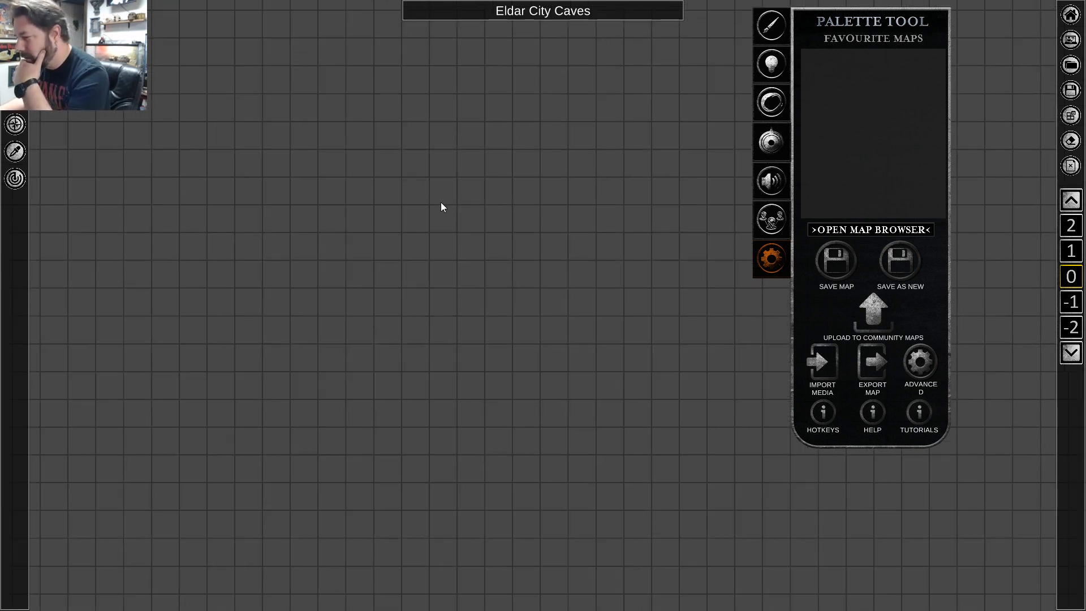
scroll(453, 224, "up", 1)
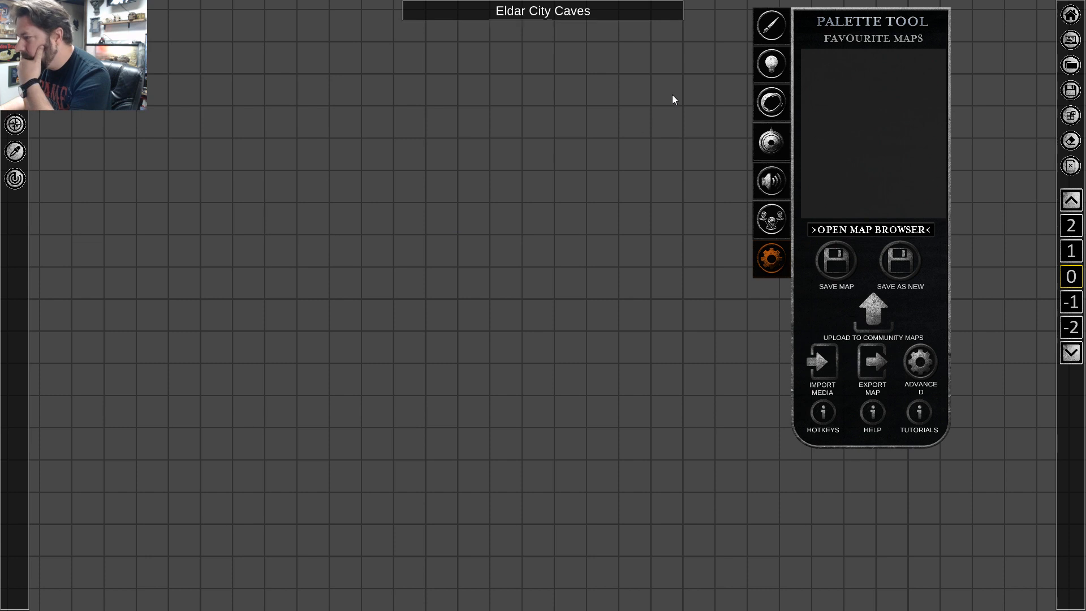
Look through the object categories of the Joined Palette and the time-of-day and dynamic lighting options.
left_click(773, 30)
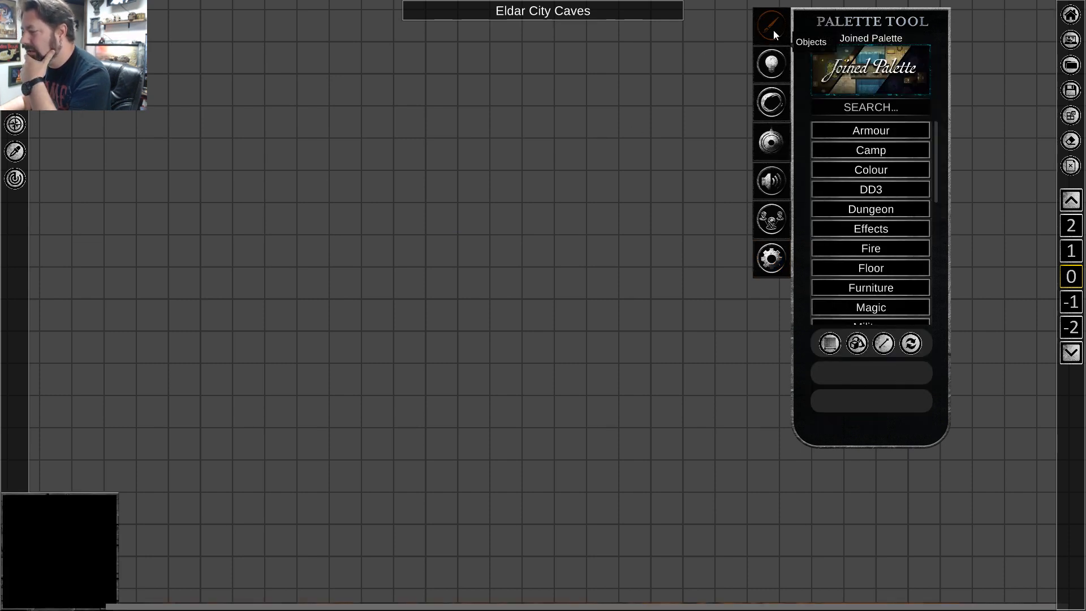
scroll(868, 167, "down", 3)
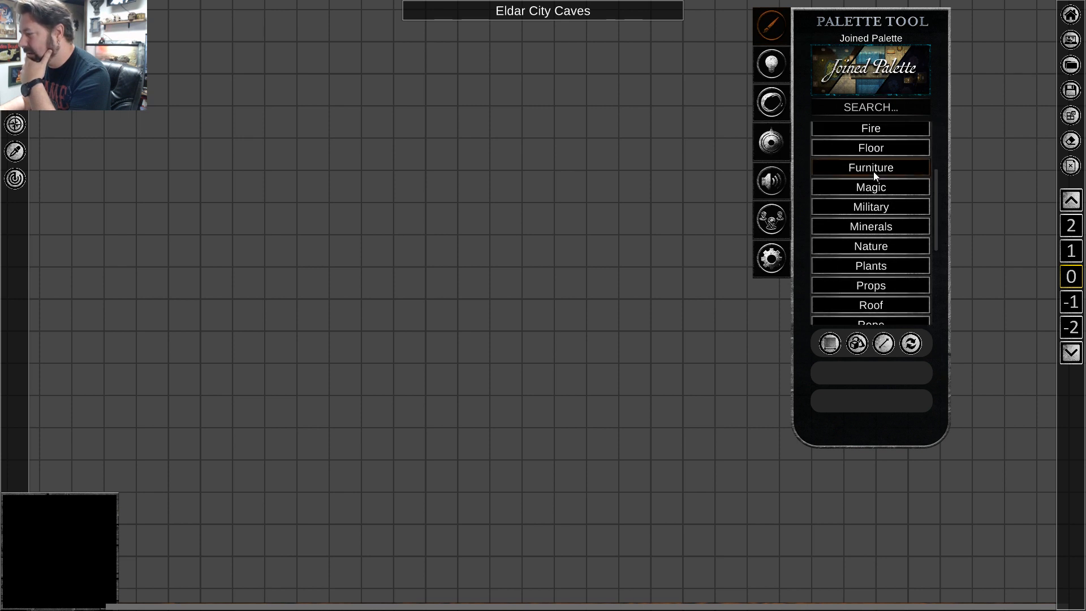
left_click(765, 70)
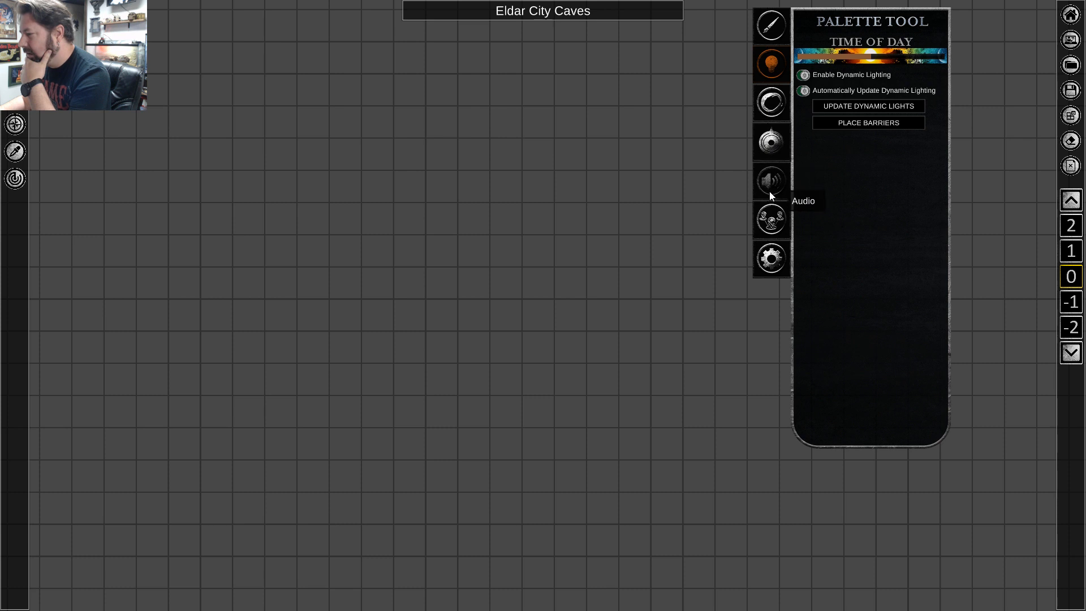
left_click(781, 116)
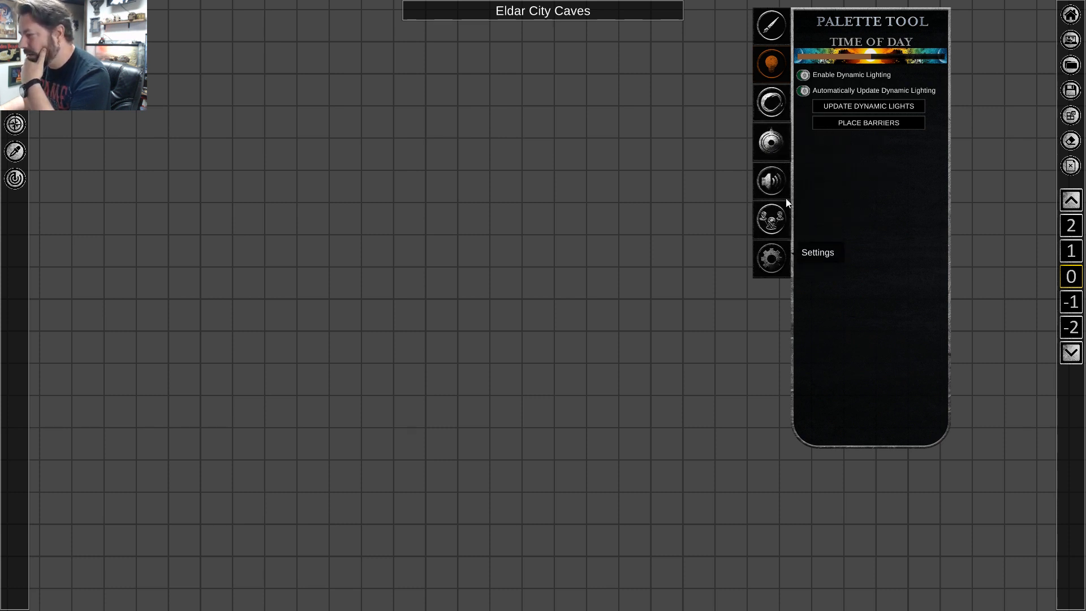
left_click(785, 28)
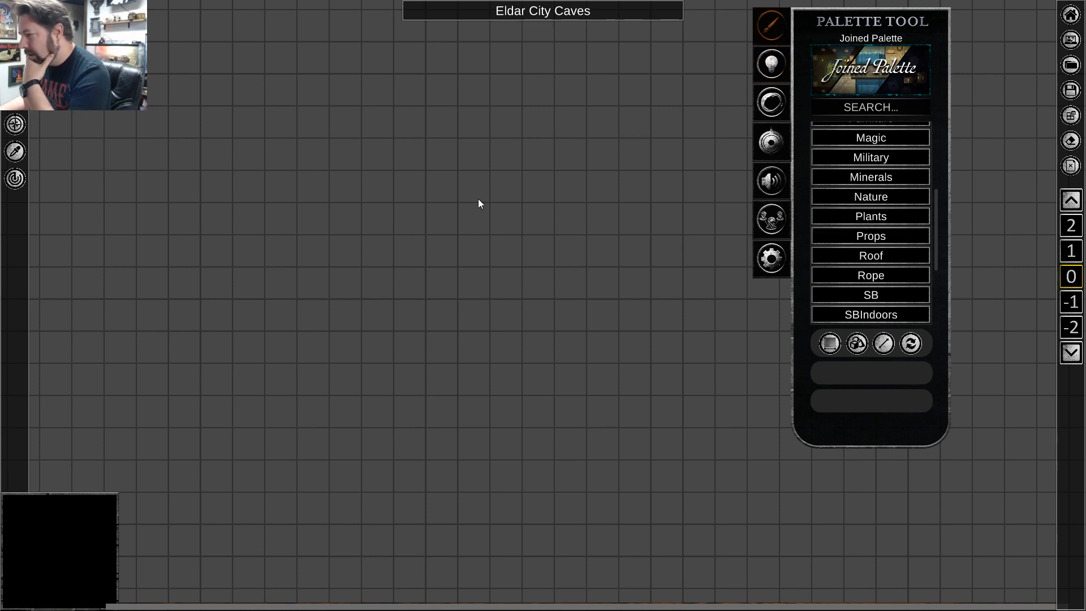
scroll(479, 204, "down", 2)
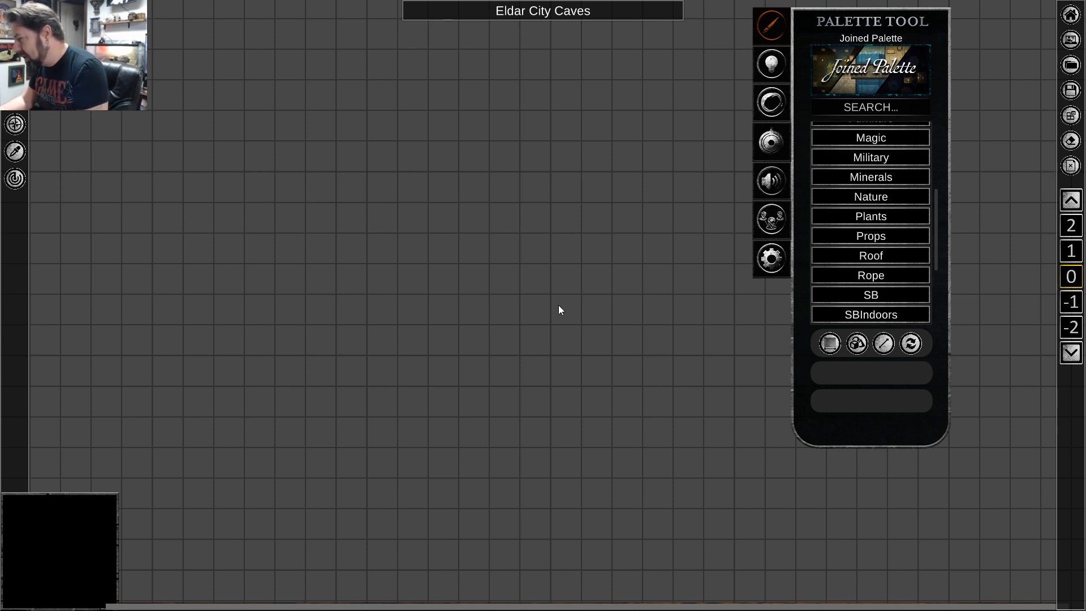
scroll(502, 170, "down", 1)
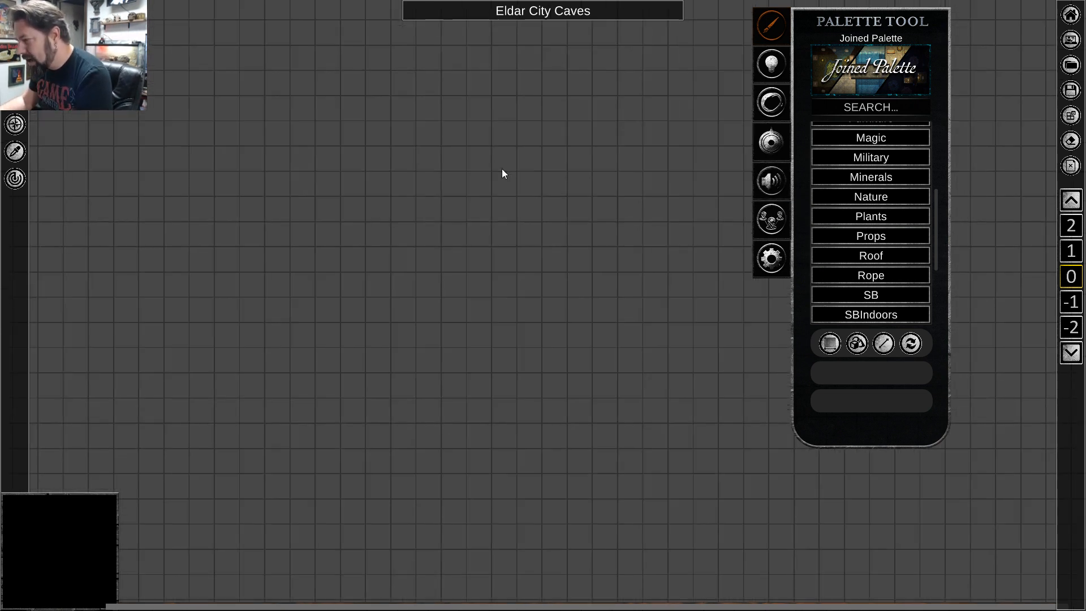
scroll(502, 170, "down", 1)
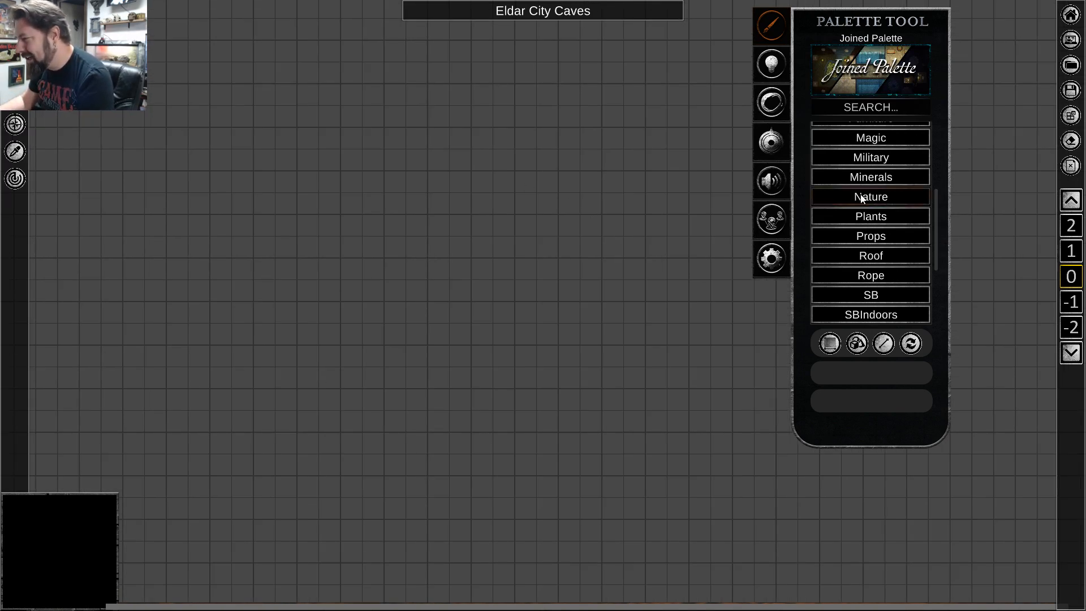
scroll(893, 238, "down", 3)
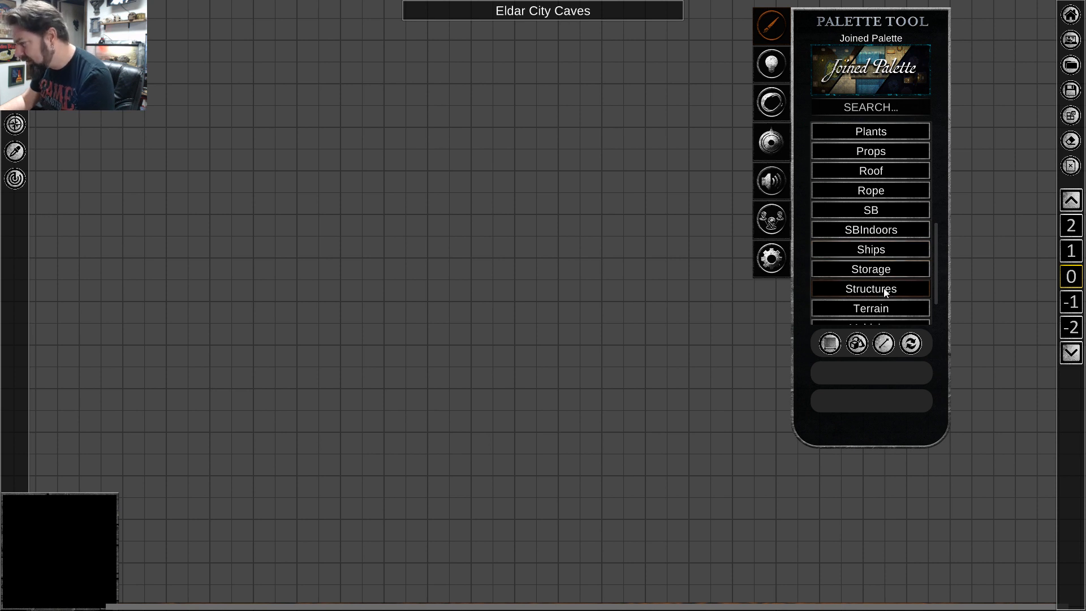
left_click(886, 291)
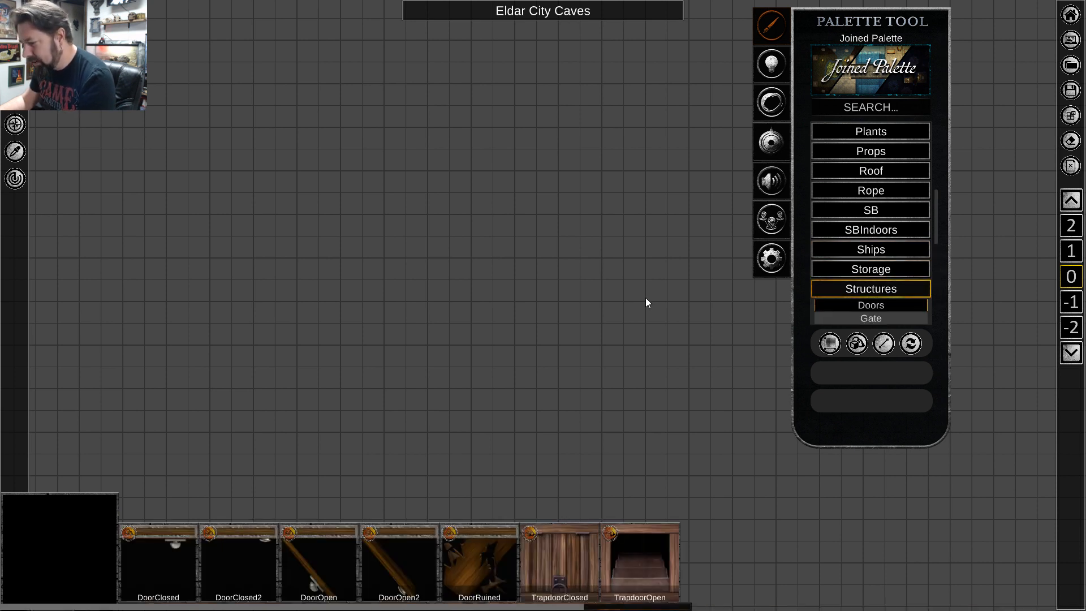
scroll(861, 281, "down", 4)
left_click(866, 263)
scroll(865, 263, "down", 3)
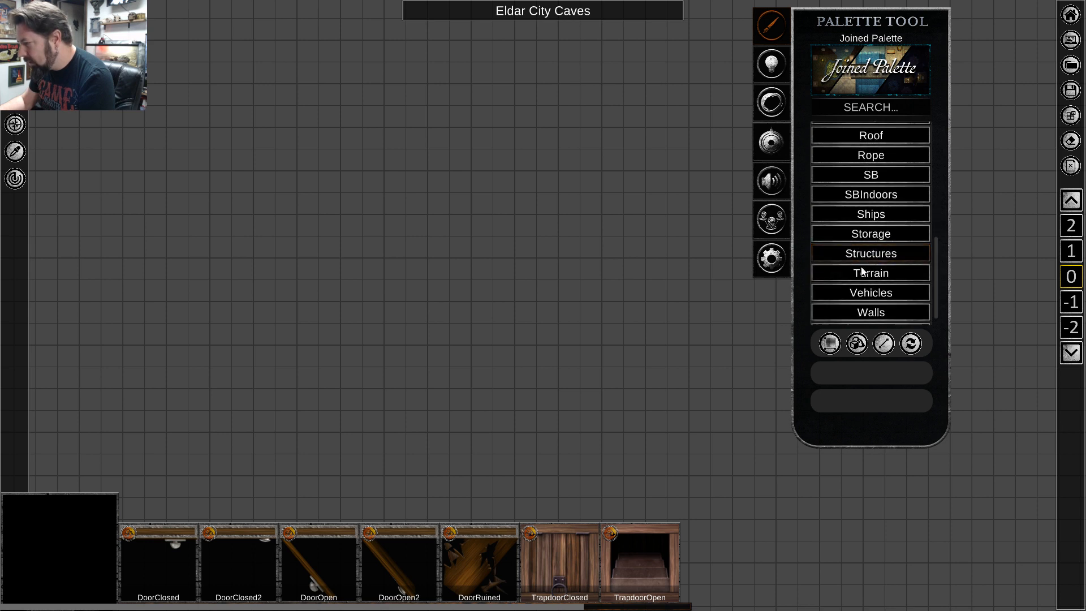
Paint a vertical strip of the Cobble Stone 5 terrain, about 3 squares wide and 20 squares tall, near the middle of the map.
left_click(867, 261)
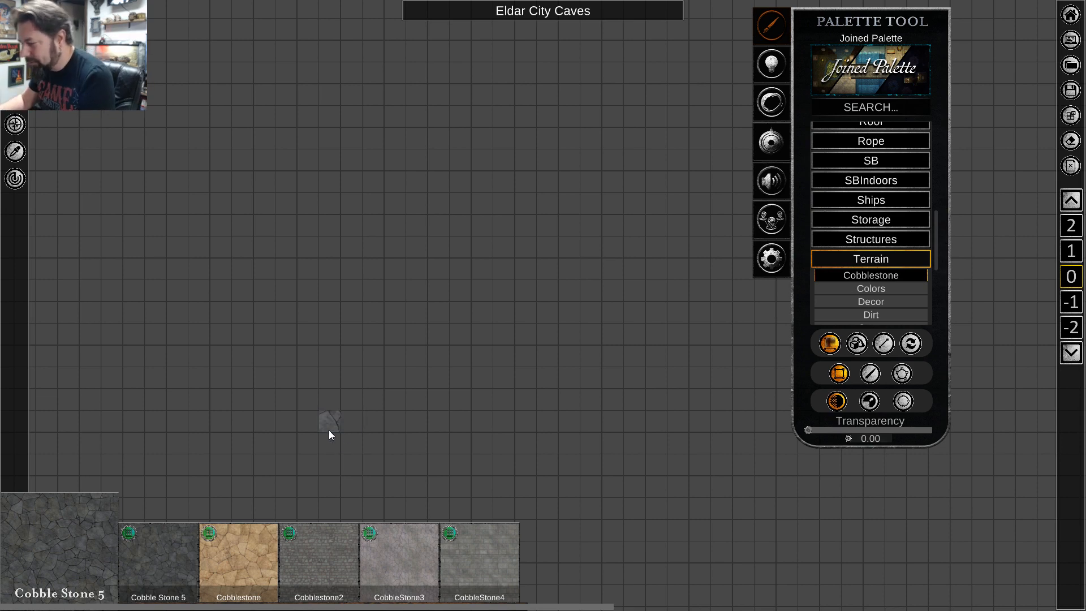
scroll(425, 225, "up", 4)
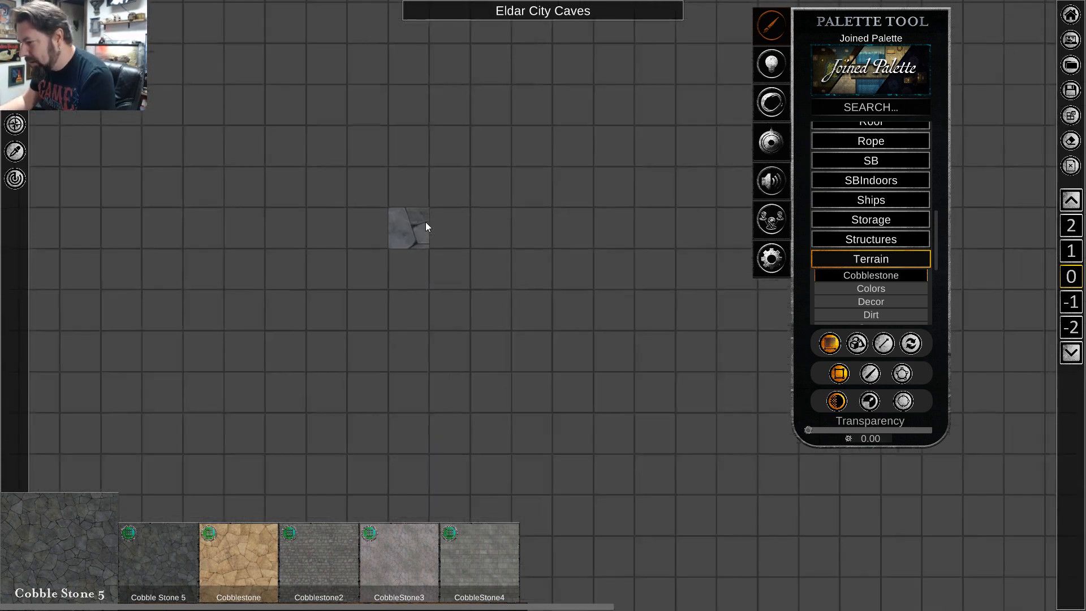
scroll(426, 224, "up", 2)
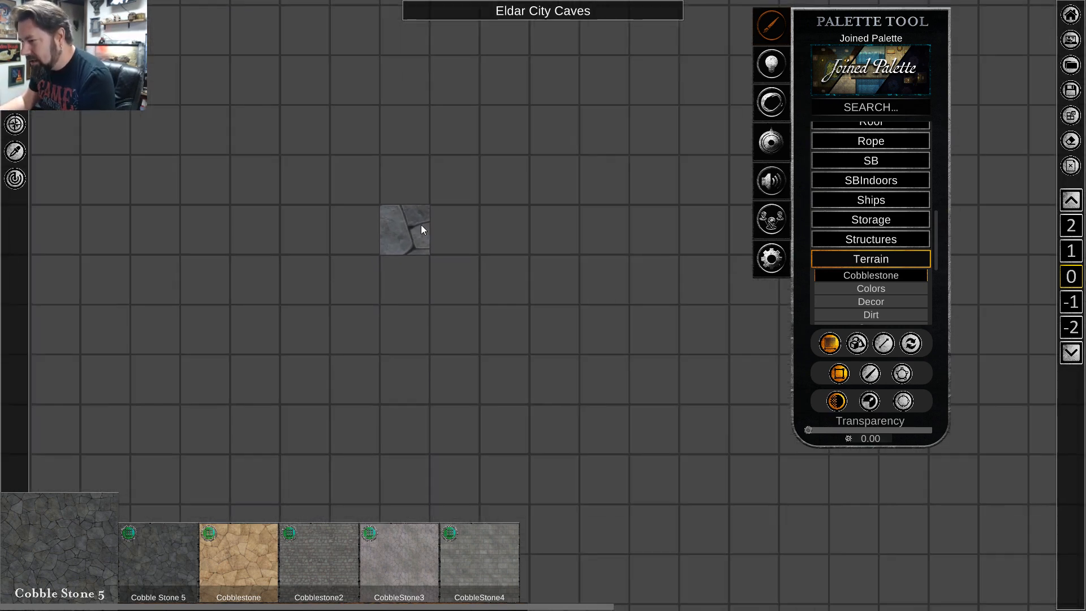
scroll(421, 226, "down", 5)
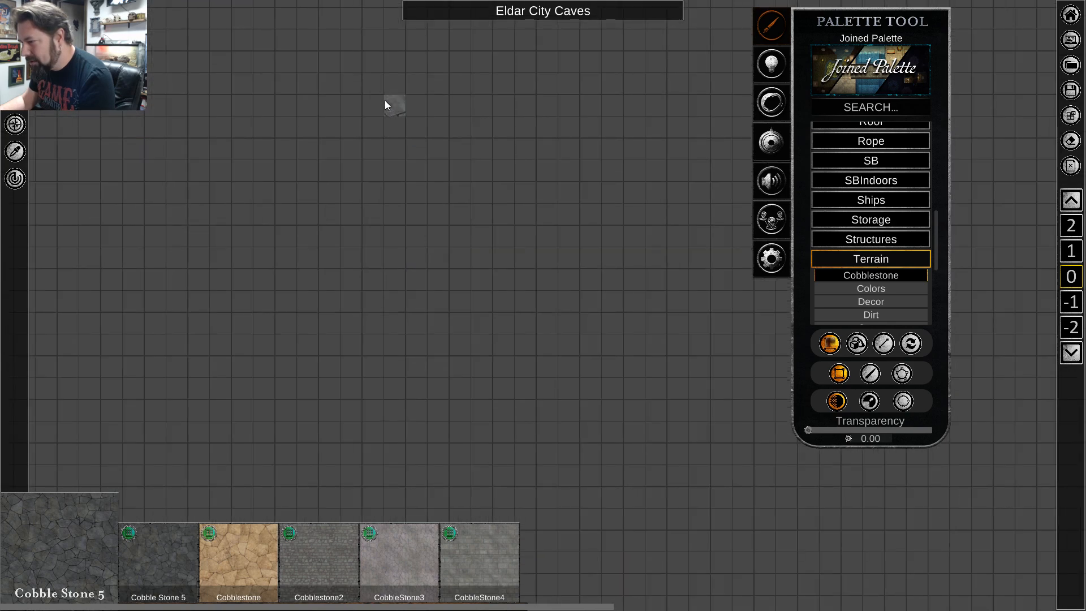
left_click(864, 260)
left_click(865, 260)
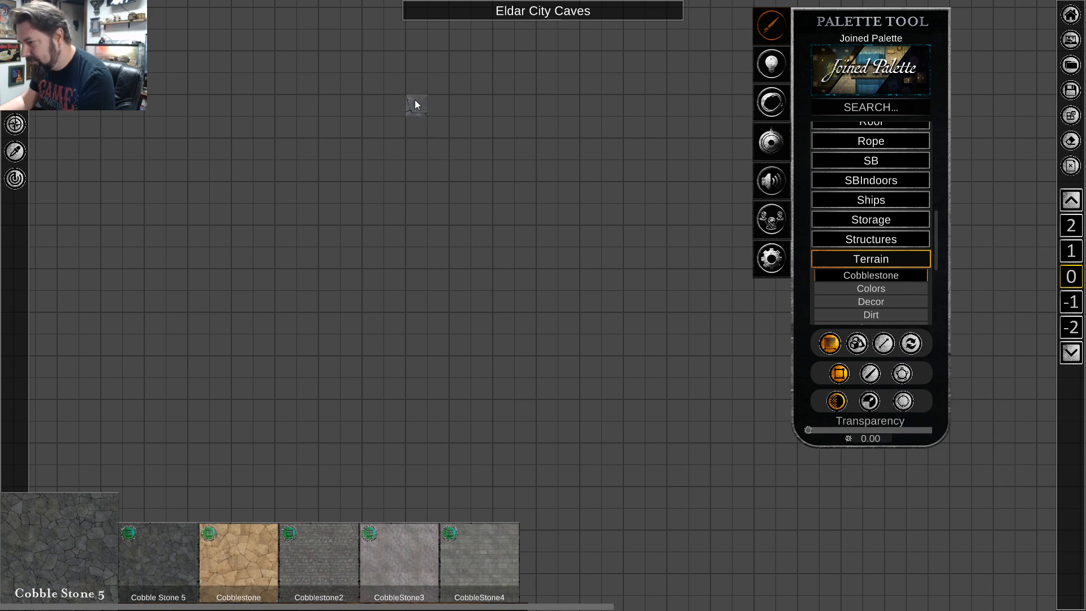
left_click_drag(415, 84, 465, 490)
scroll(452, 270, "up", 3)
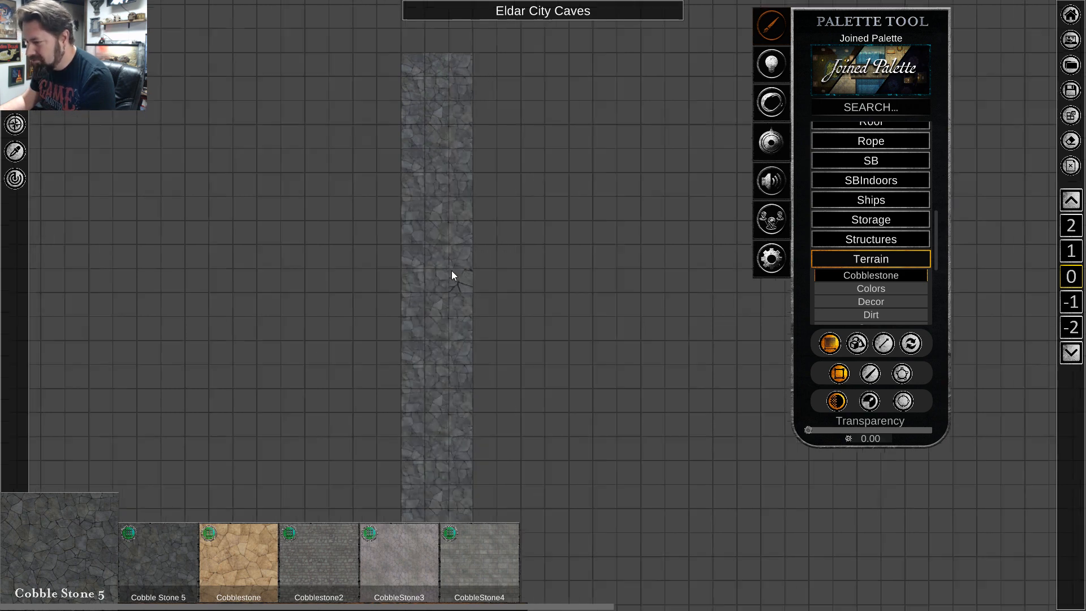
scroll(451, 270, "down", 3)
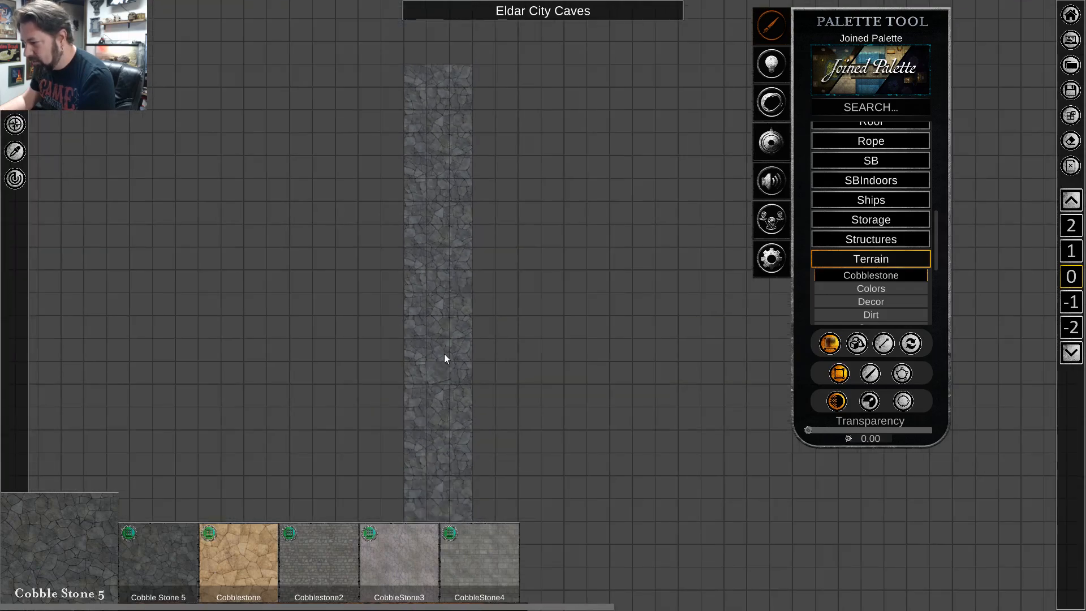
scroll(439, 266, "down", 4)
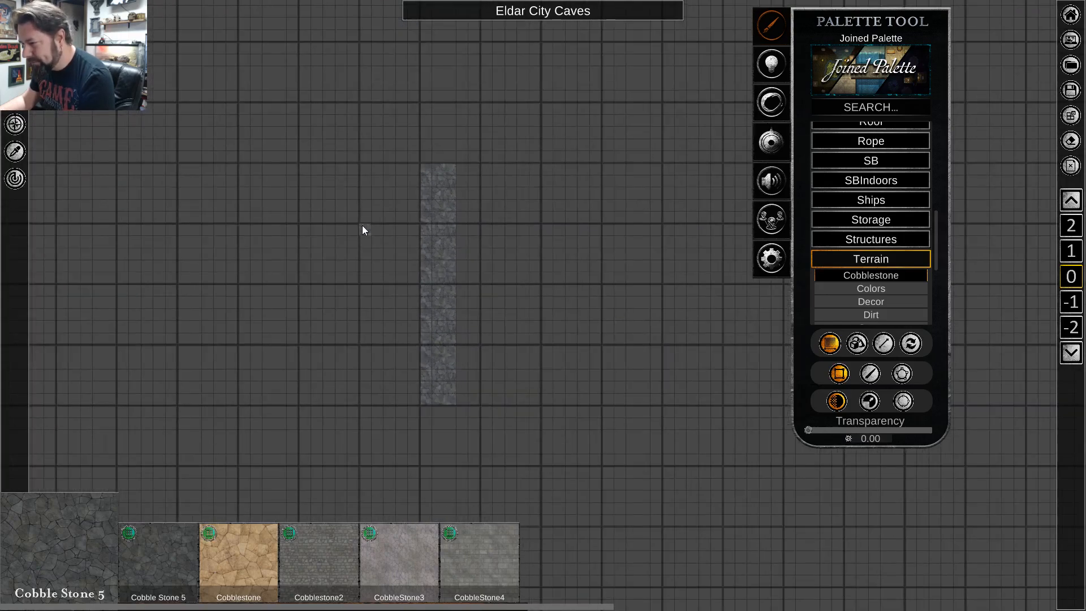
scroll(372, 174, "up", 4)
scroll(738, 256, "down", 2)
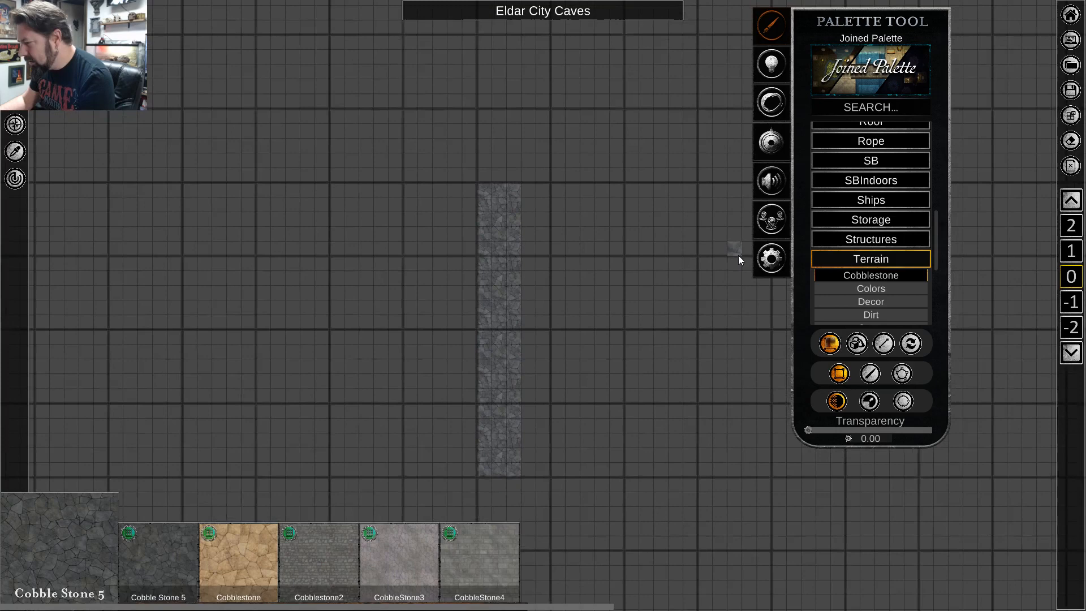
scroll(877, 251, "down", 3)
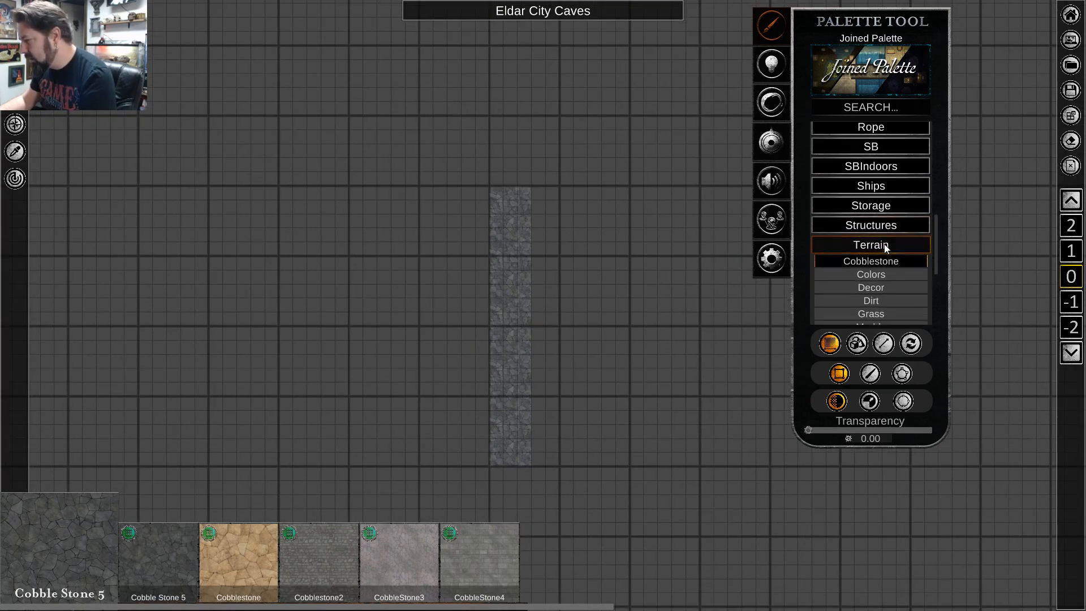
scroll(563, 237, "down", 3)
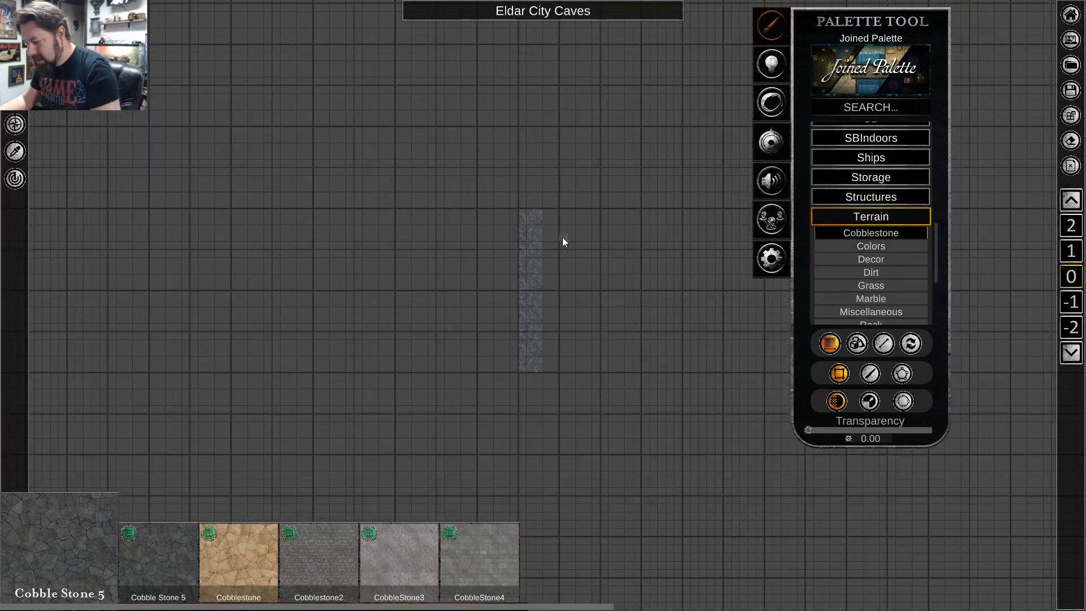
key("w")
key("d")
key("s")
key("a")
key("d")
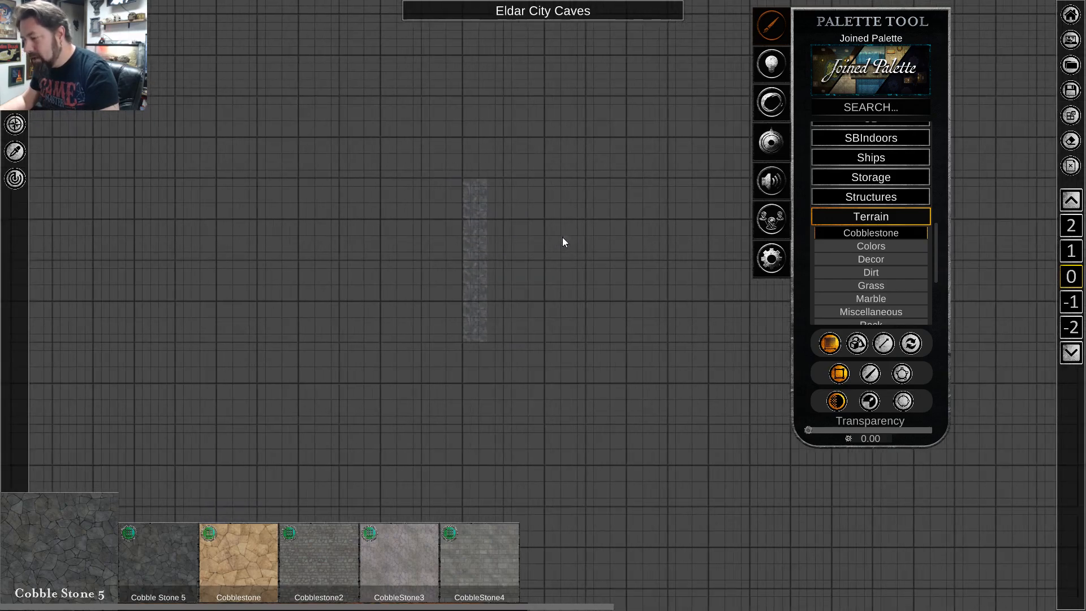
key("w")
key("w")
key("a")
key("s")
key("d")
key("w")
key("a")
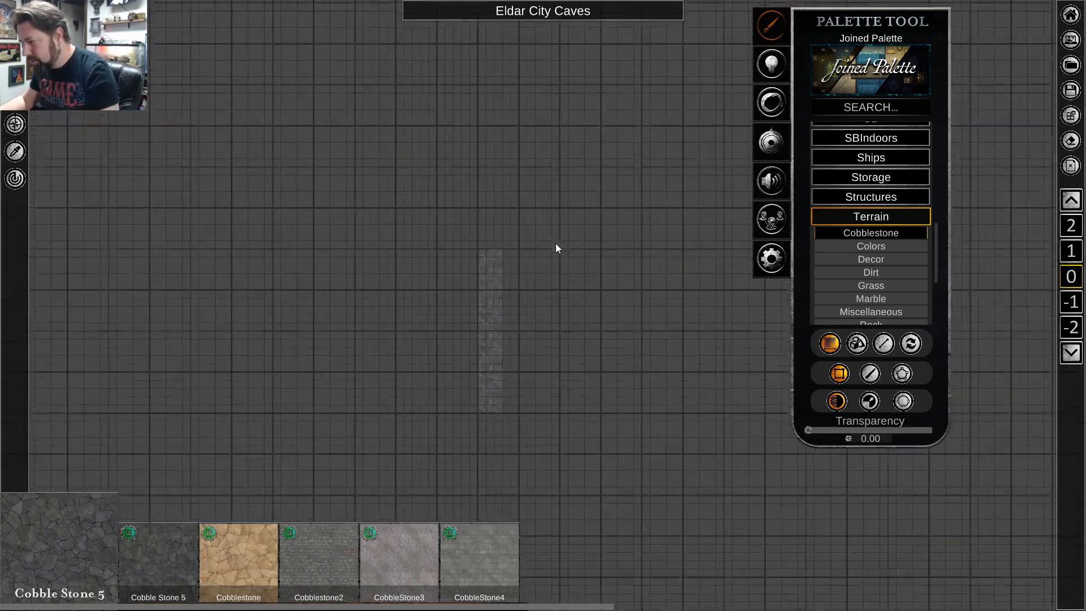
key("s")
key("d")
key("w")
key("a")
key("s")
key("d")
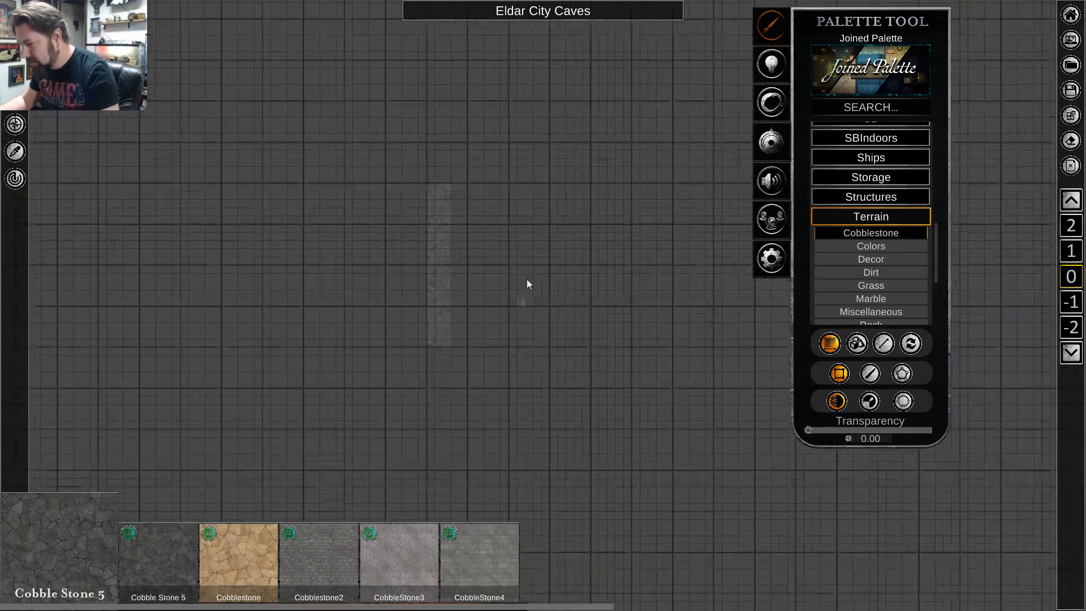
key("w")
key("a")
scroll(514, 281, "up", 2)
key("s")
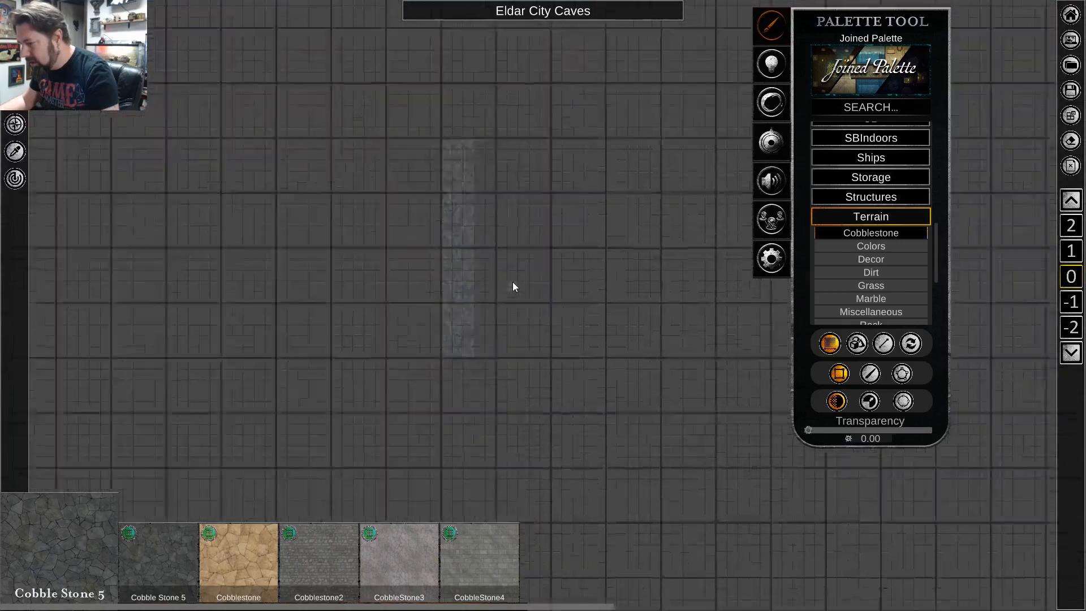
key("a")
key("w")
scroll(522, 320, "up", 1)
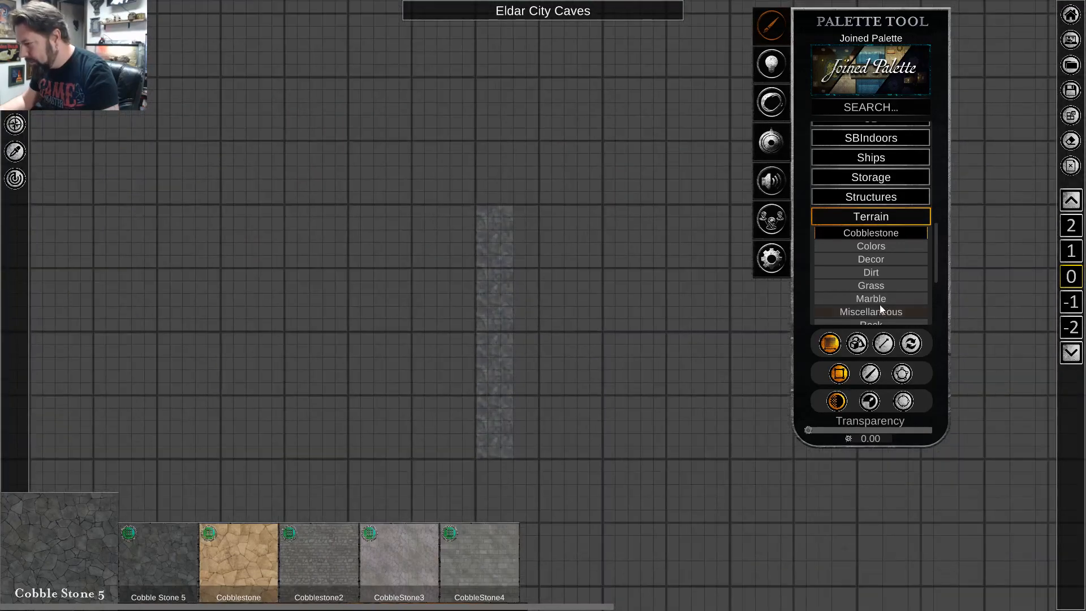
Paint a rectangle of the black Abyss color terrain, about 57 by 52 squares, around and over the cobblestone strip.
left_click(879, 246)
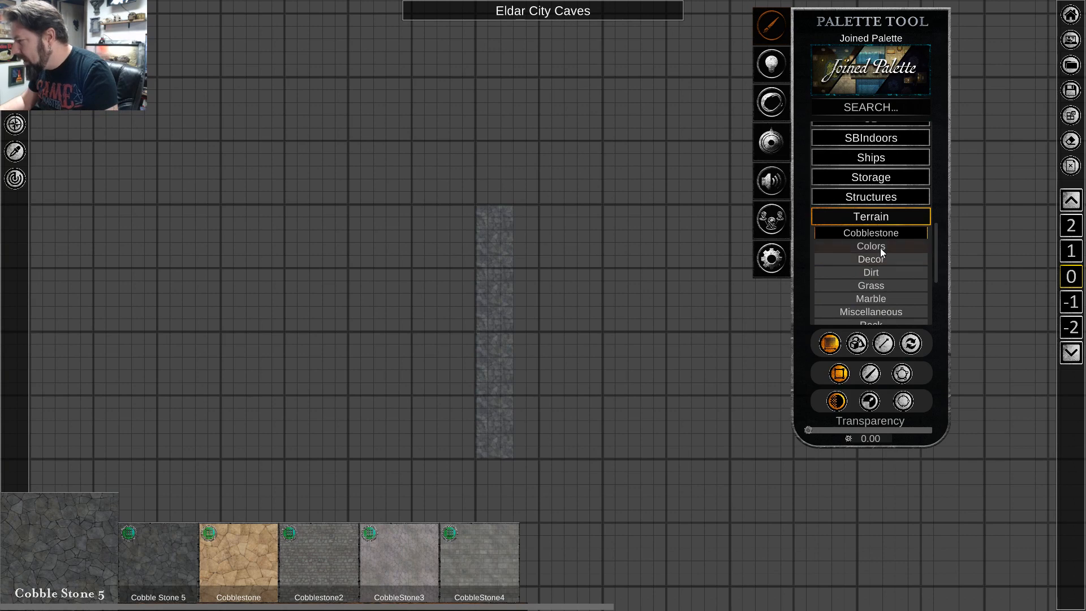
scroll(447, 210, "down", 2)
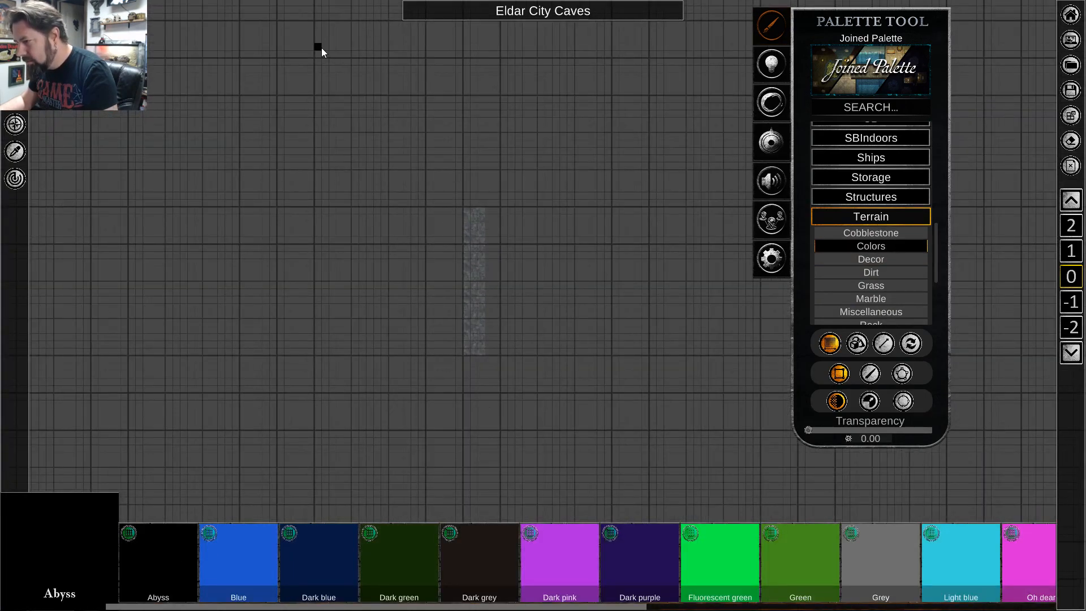
left_click_drag(321, 48, 739, 425)
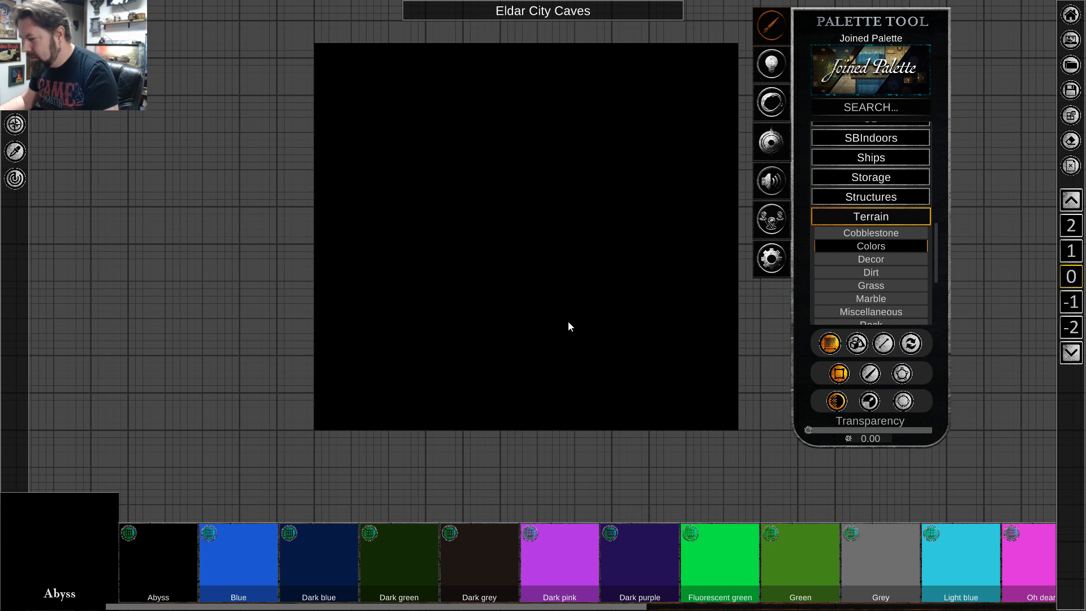
right_click(542, 267)
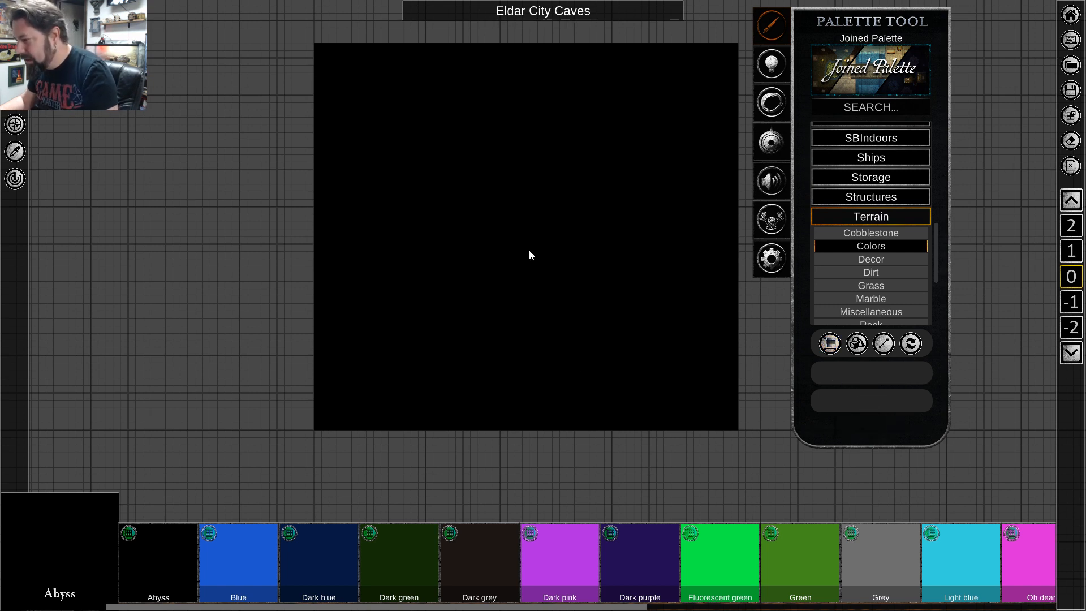
Move the Abyss rectangle to the bottom layer, beneath the cobblestone strip.
right_click(528, 250)
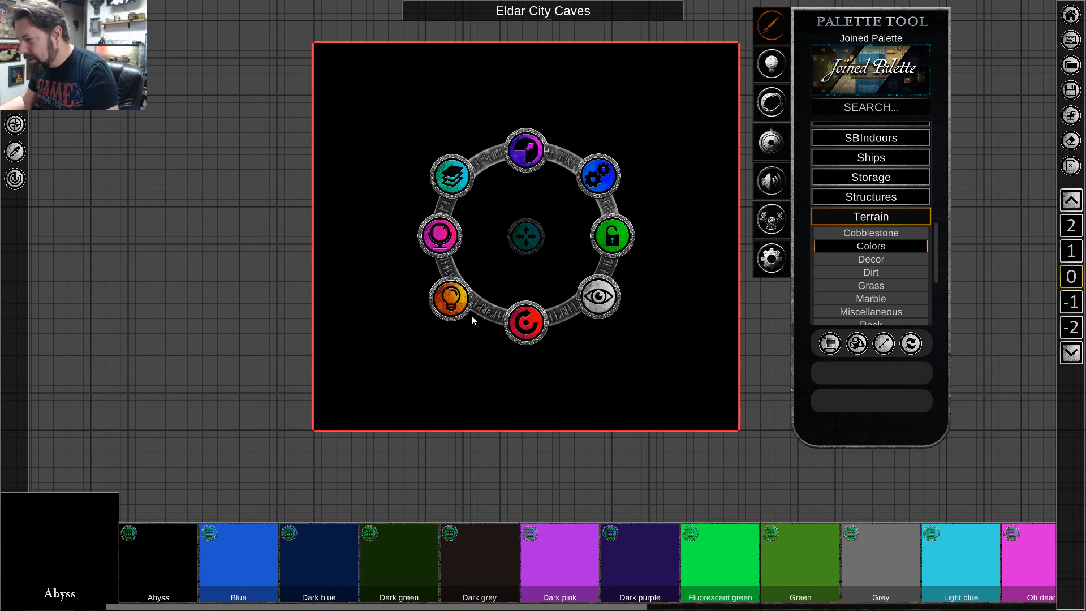
left_click(461, 174)
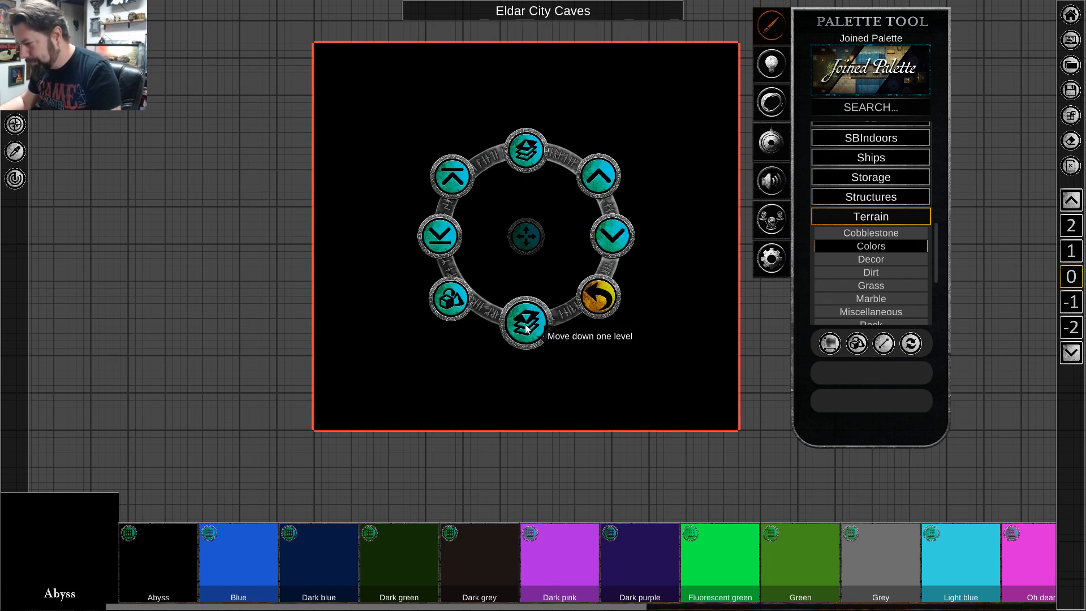
left_click(457, 243)
scroll(396, 316, "up", 6)
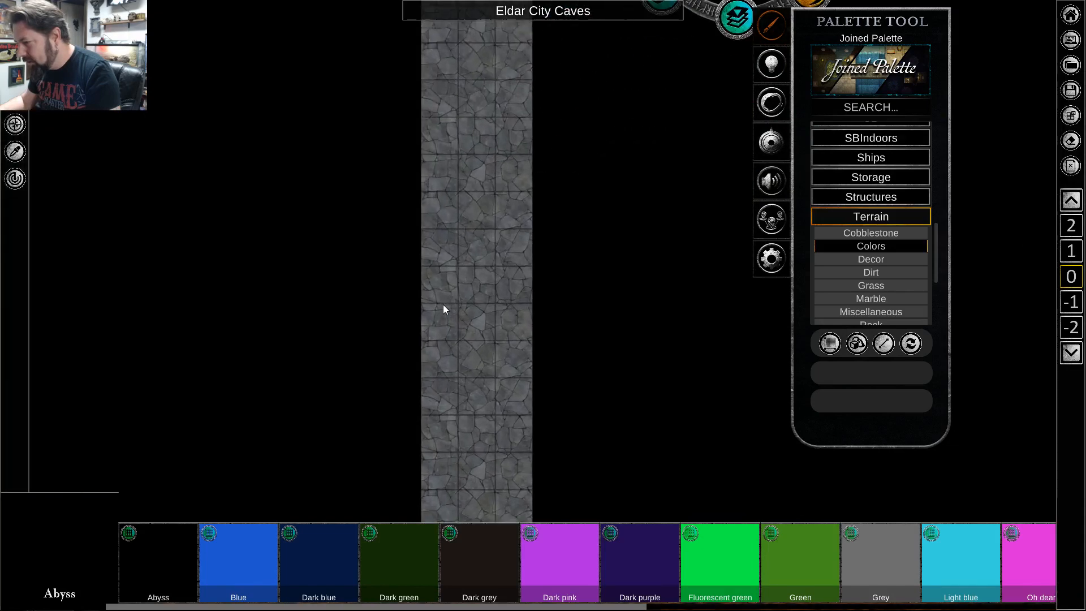
scroll(443, 305, "down", 5)
scroll(486, 331, "down", 1)
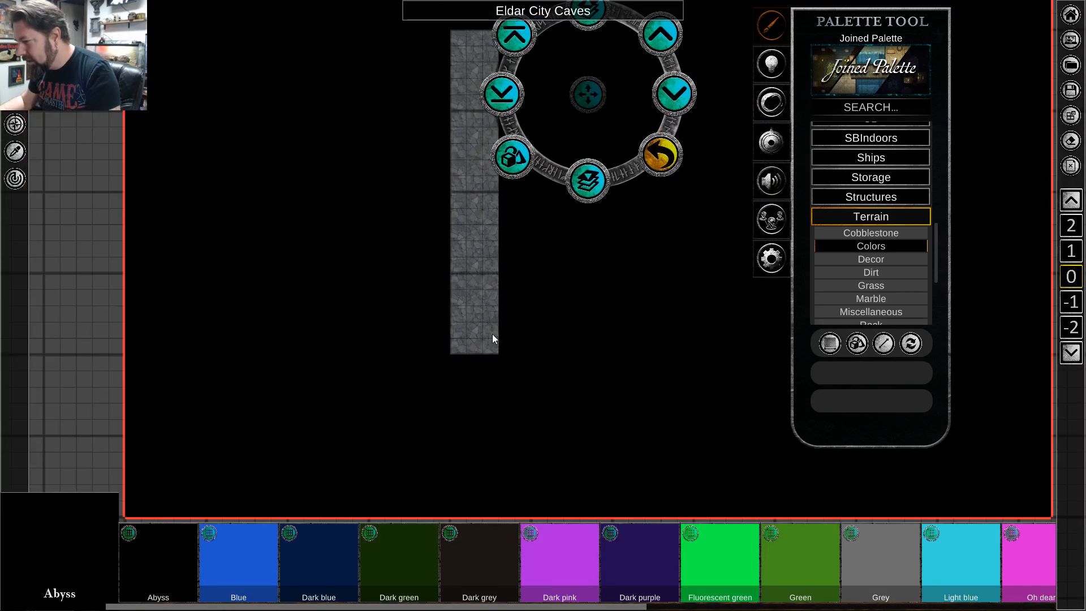
right_click(651, 274)
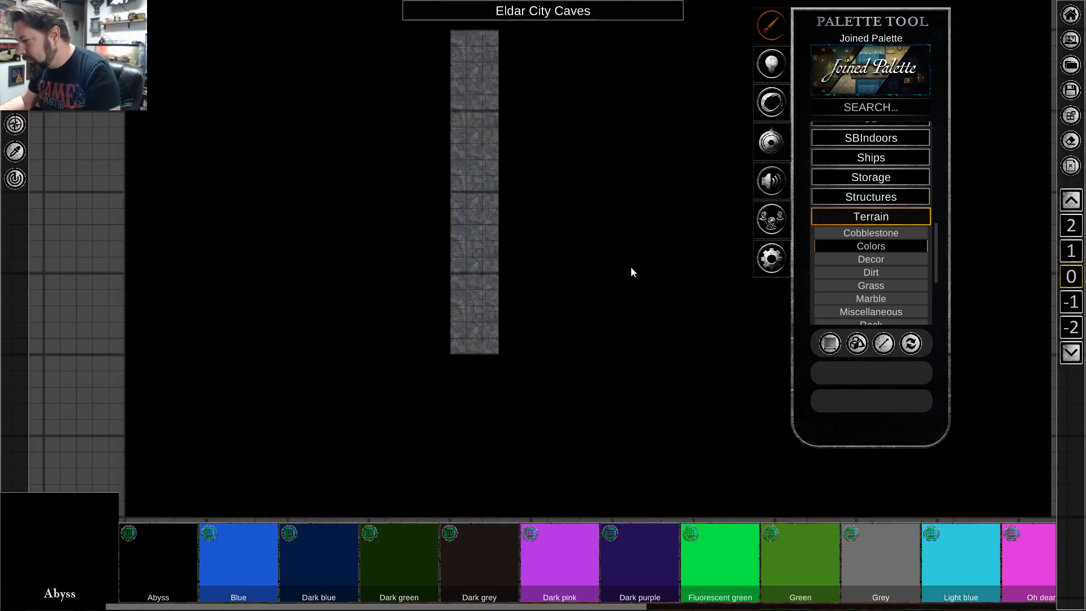
Paint a rectangle of the Dirt terrain, about 28 squares wide and 9 tall, overlapping the lower end of the cobblestone strip.
scroll(613, 249, "up", 2)
key("a")
key("w")
key("d")
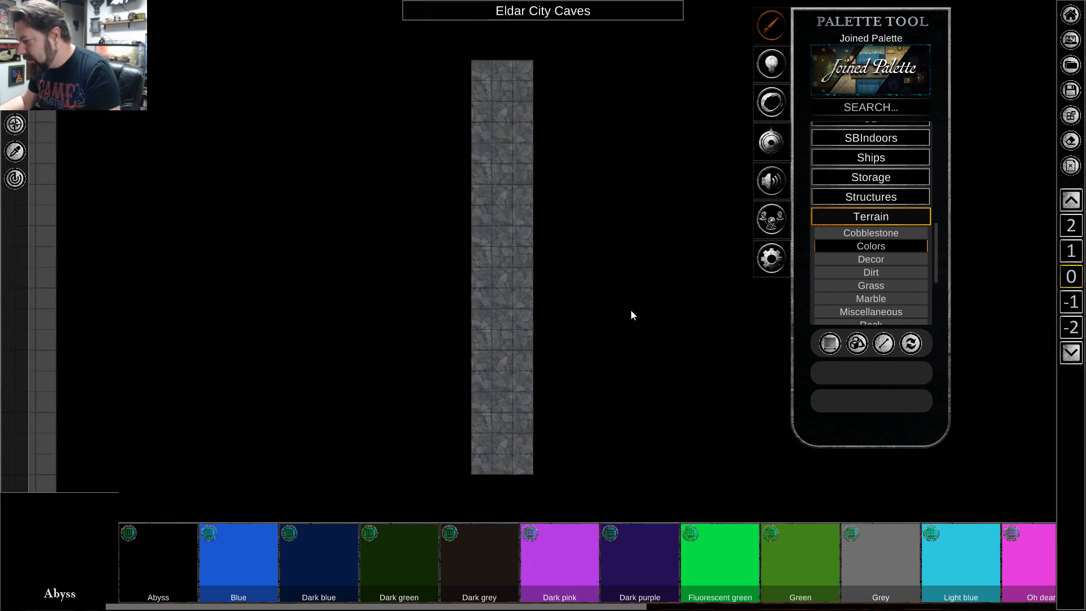
key("s")
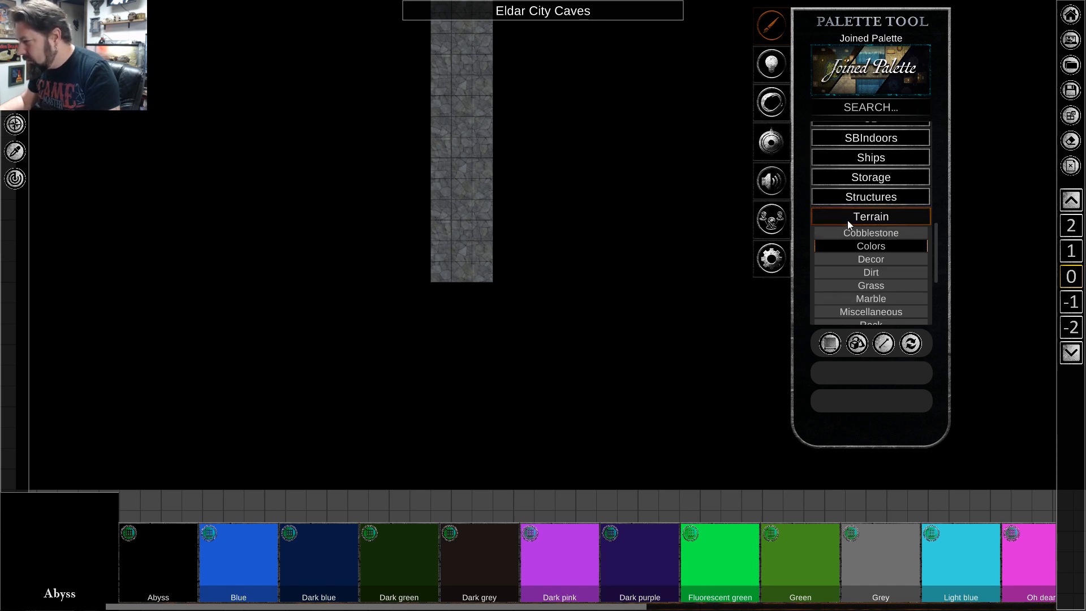
left_click(864, 218)
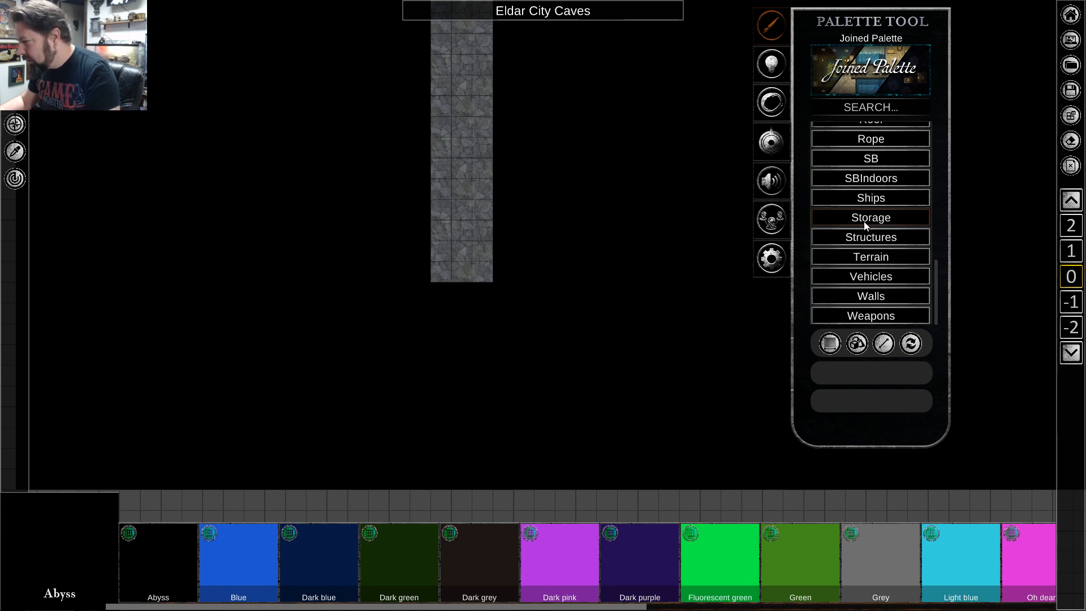
left_click(865, 219)
left_click(869, 221)
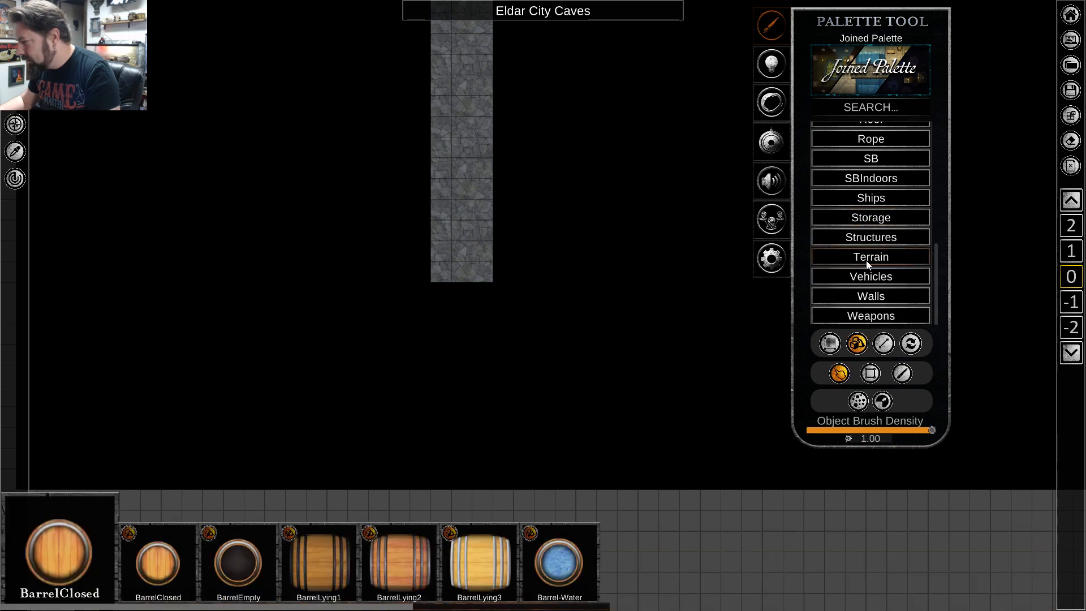
left_click(872, 256)
scroll(874, 268, "down", 2)
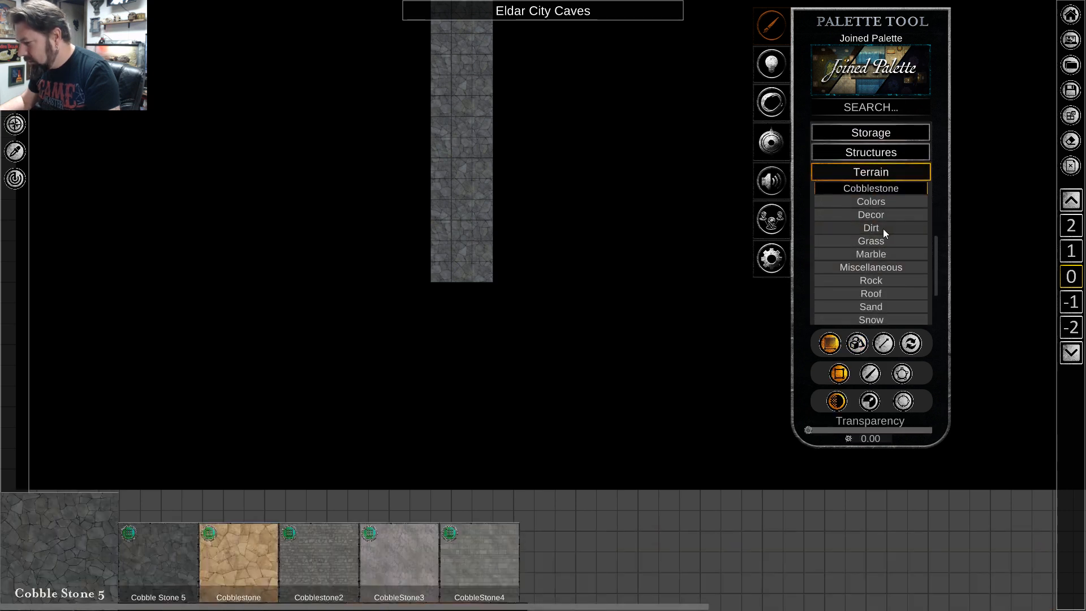
left_click(884, 229)
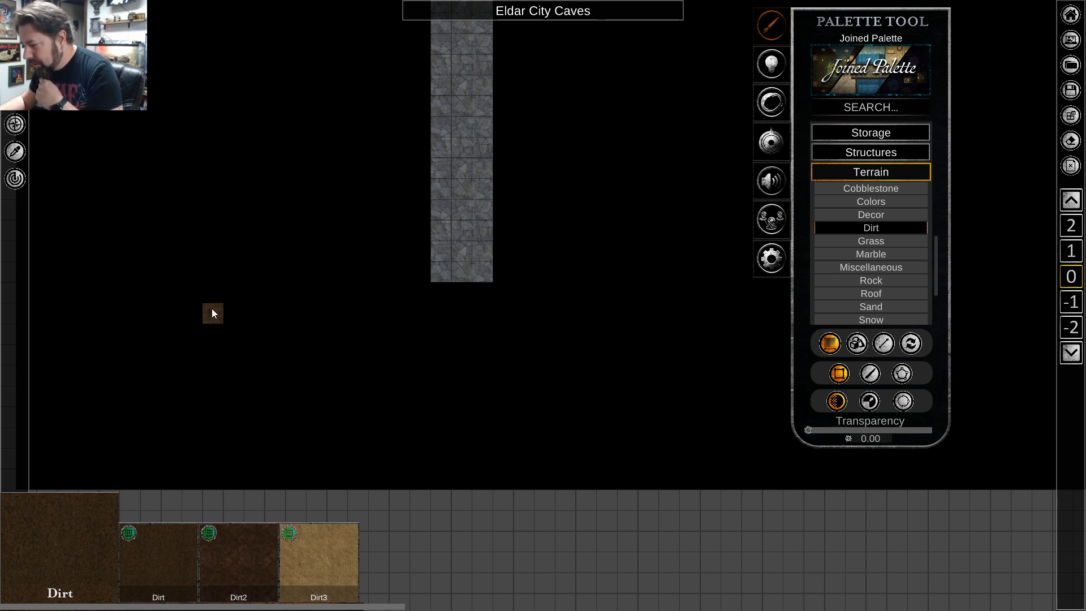
left_click_drag(195, 280, 752, 436)
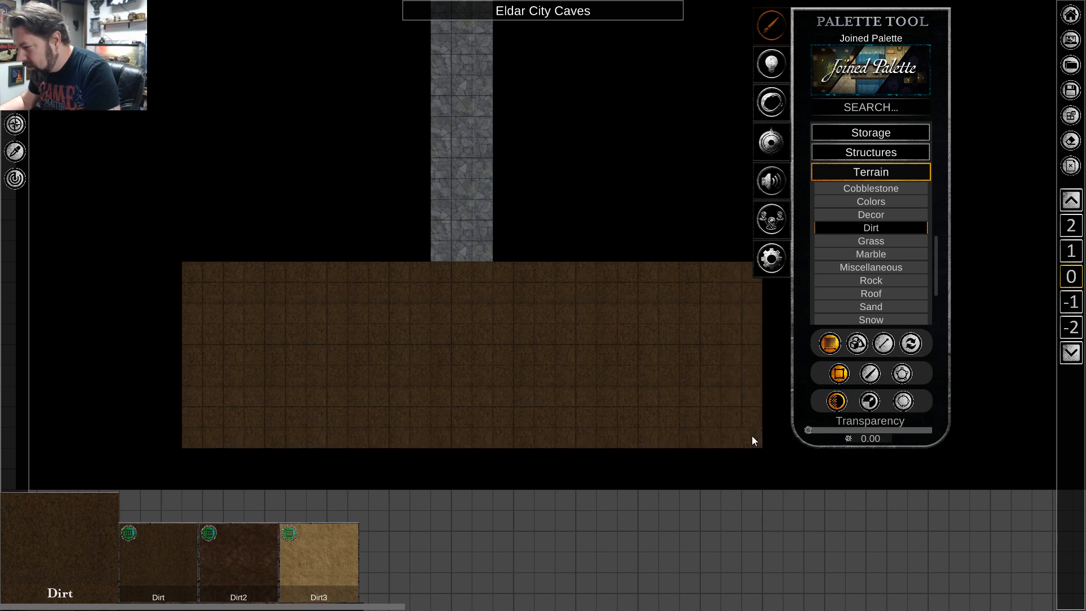
right_click(493, 378)
Move the dirt rectangle down one layer so it lies beneath the end of the cobblestone strip.
left_click(488, 351)
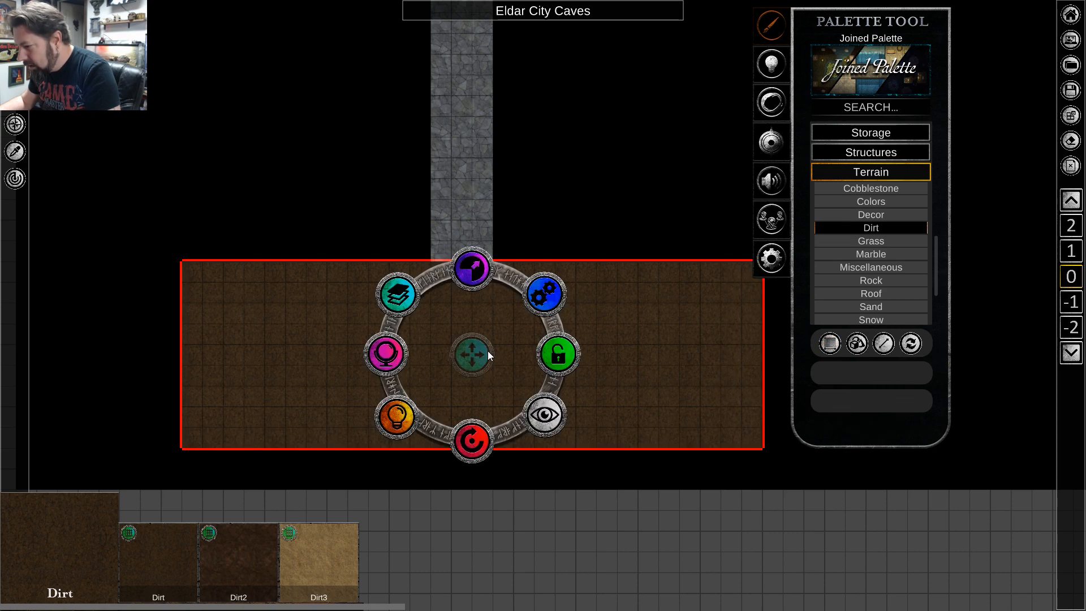
left_click(398, 295)
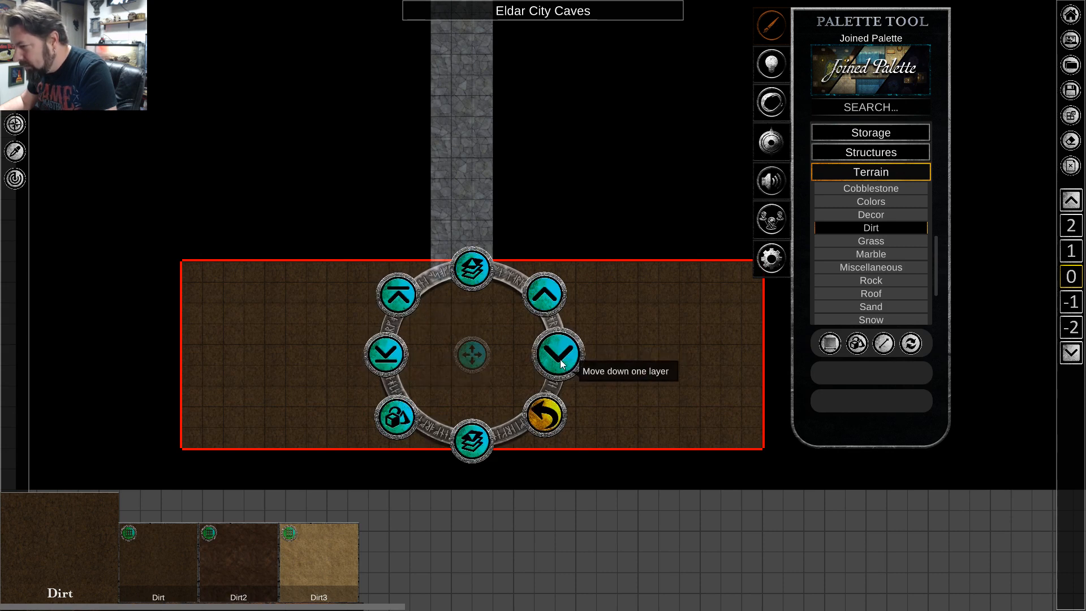
left_click(562, 364)
left_click(614, 145)
scroll(497, 260, "up", 3)
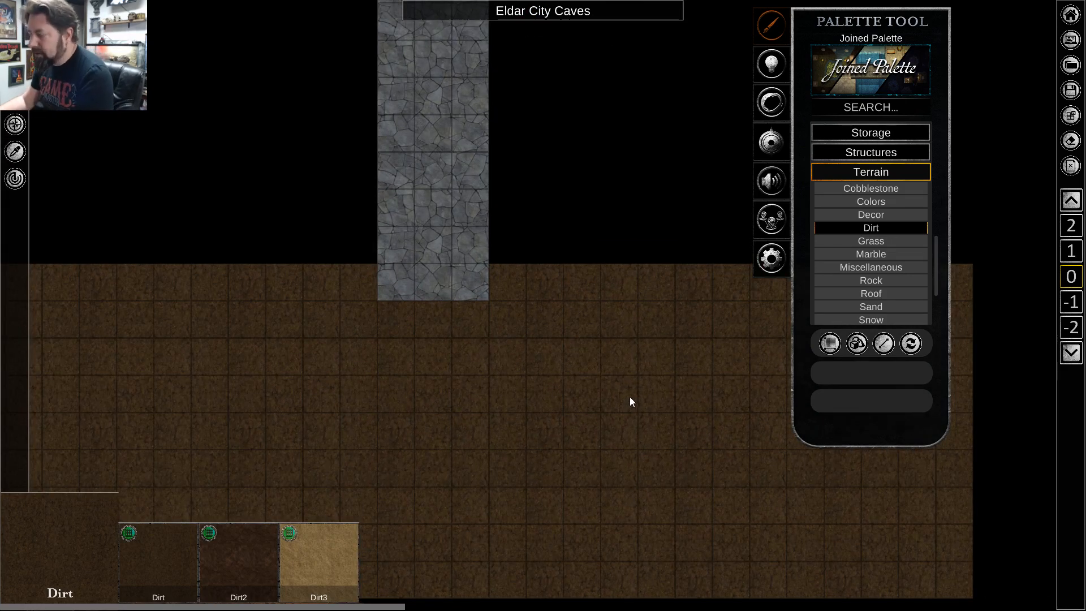
scroll(468, 397, "down", 3)
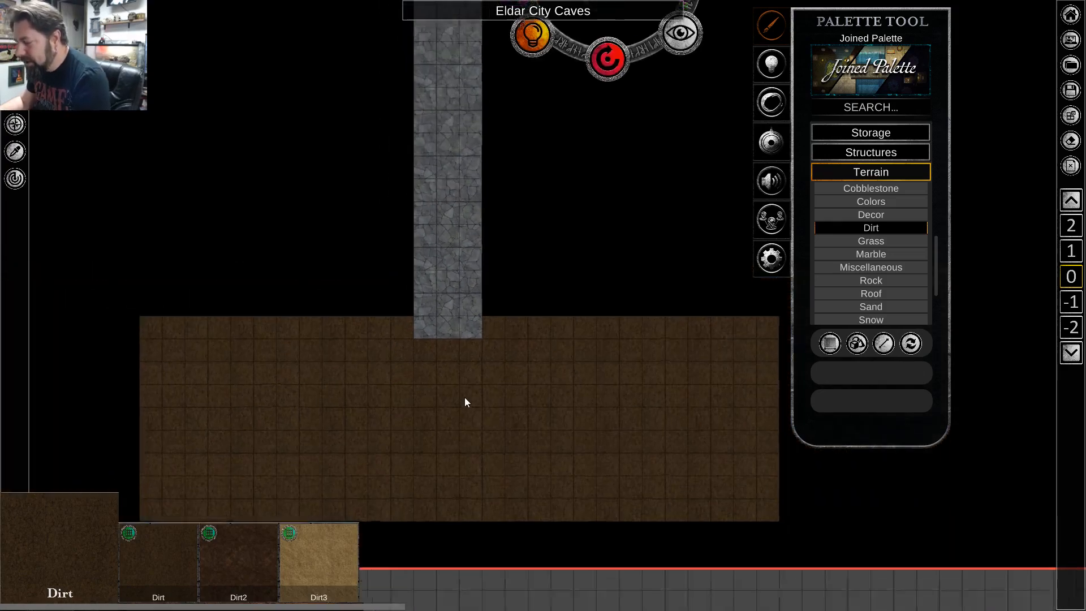
scroll(465, 399, "up", 2)
scroll(463, 403, "down", 2)
scroll(464, 403, "up", 2)
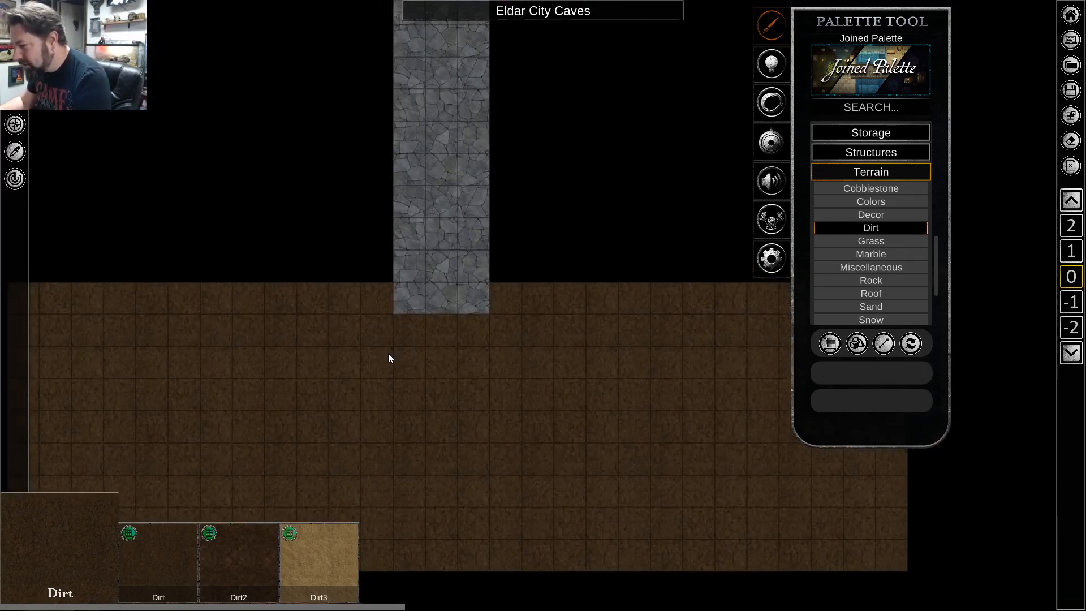
Switch the palette from Dirt terrain to the Stone category of the walls.
left_click(860, 172)
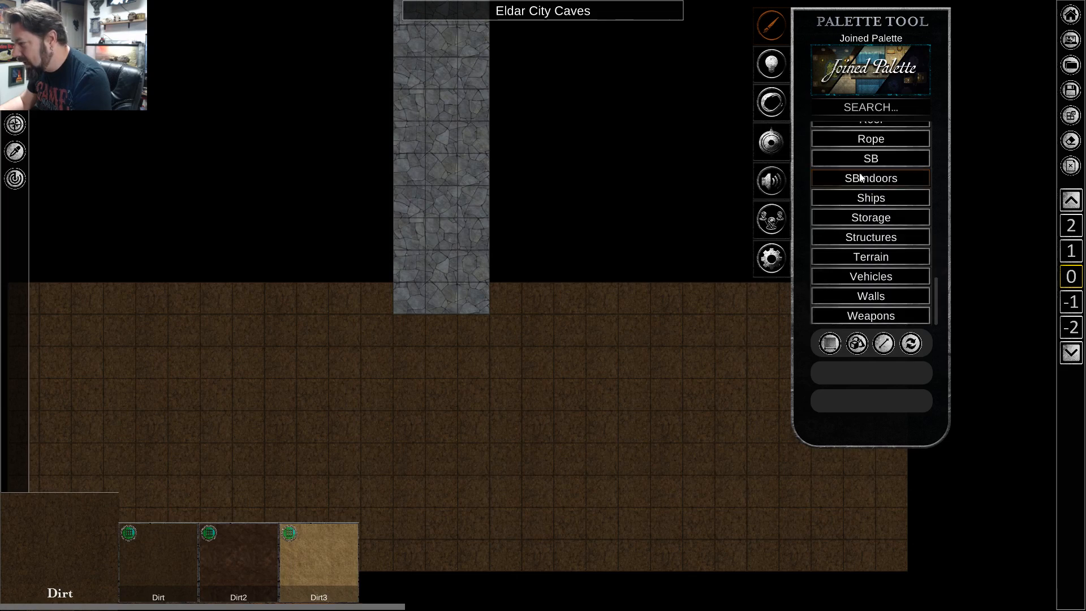
left_click(860, 297)
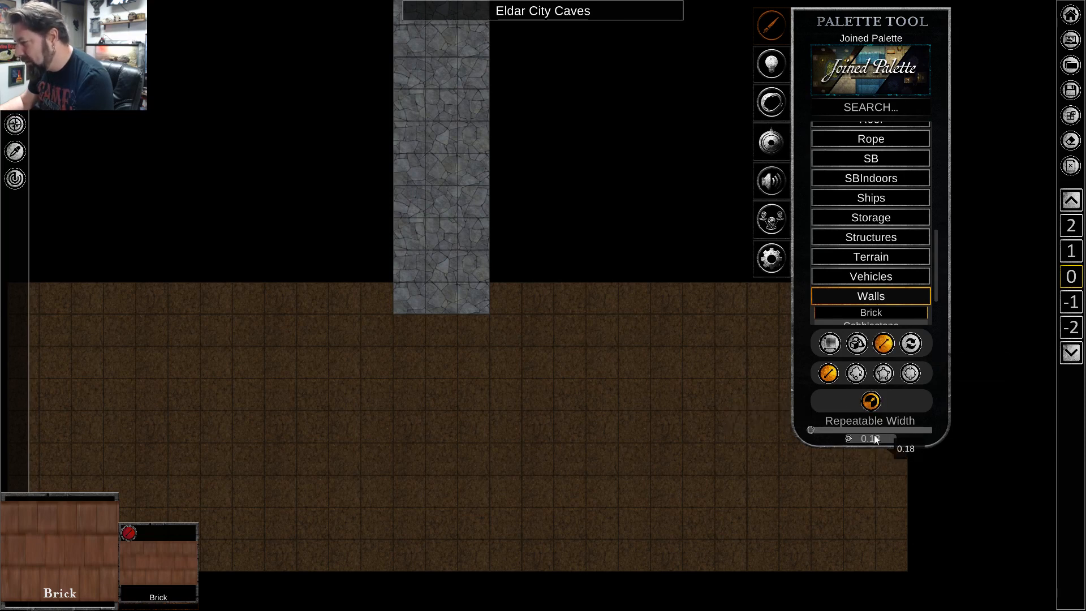
scroll(880, 271, "down", 2)
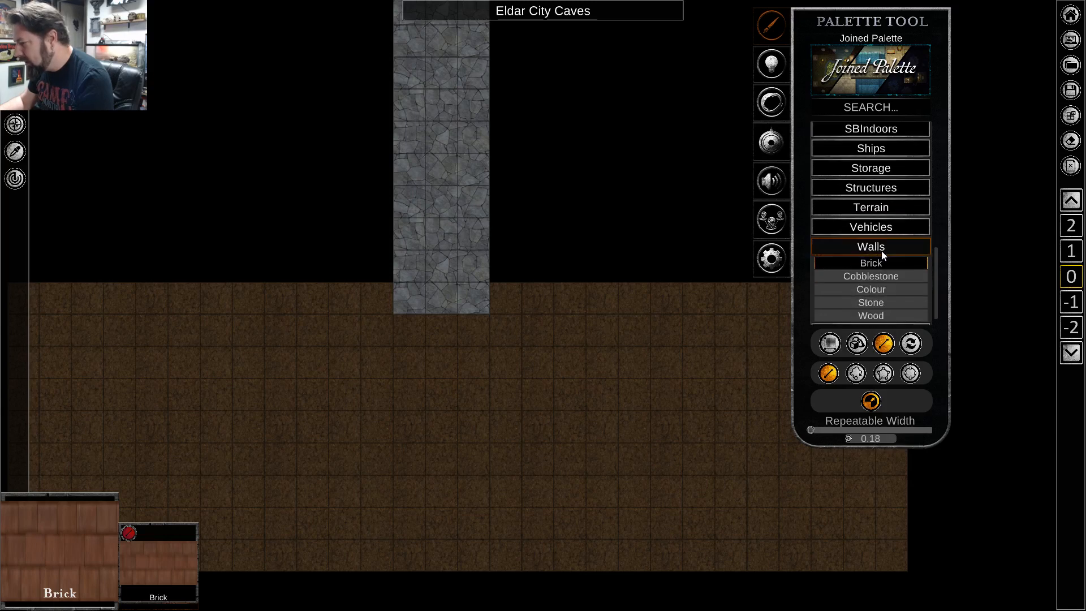
left_click(877, 301)
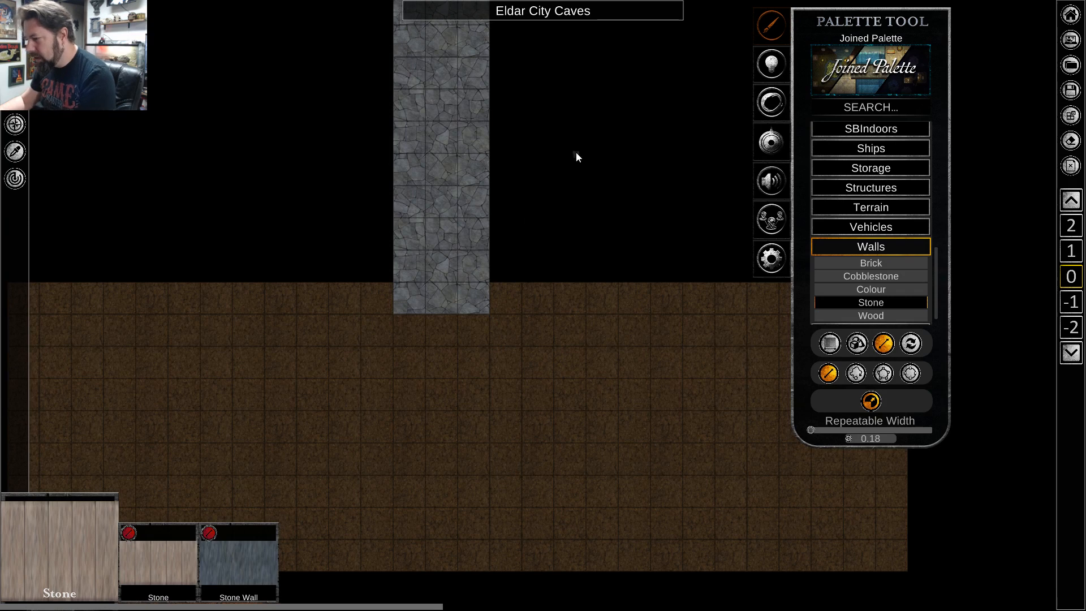
Draw a straight wall of the tan Stone texture, about 20 squares long, down the whole left edge of the cobblestone strip.
scroll(569, 164, "down", 2)
key("w")
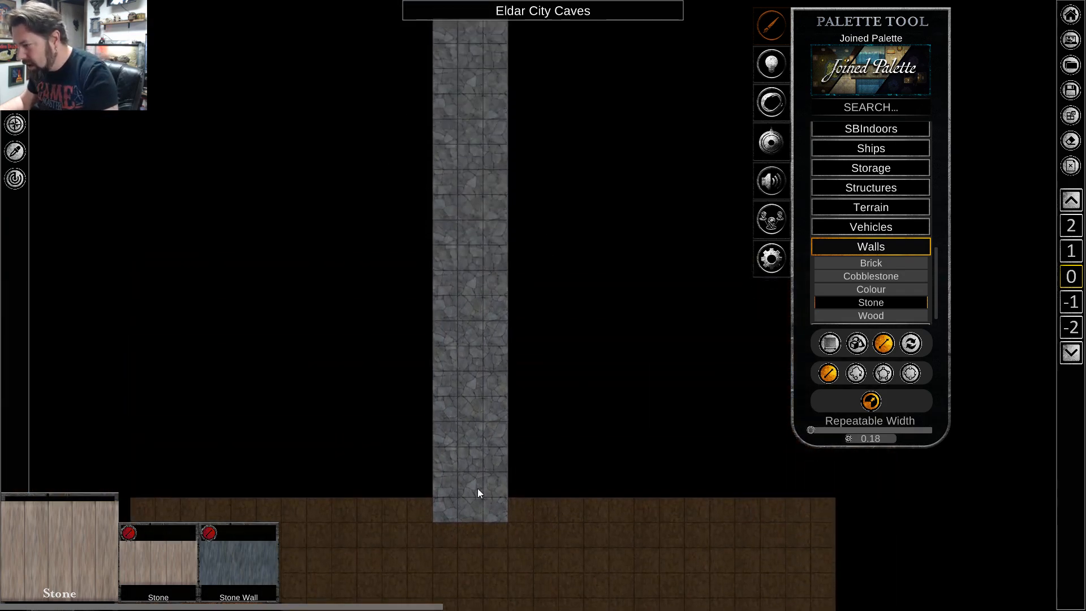
key("s")
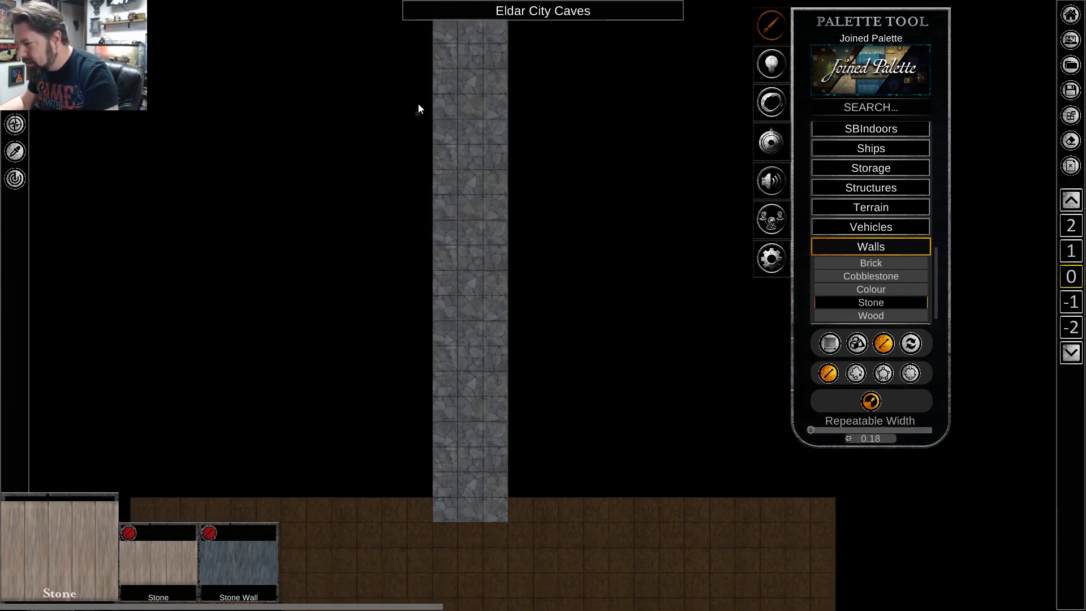
key("w")
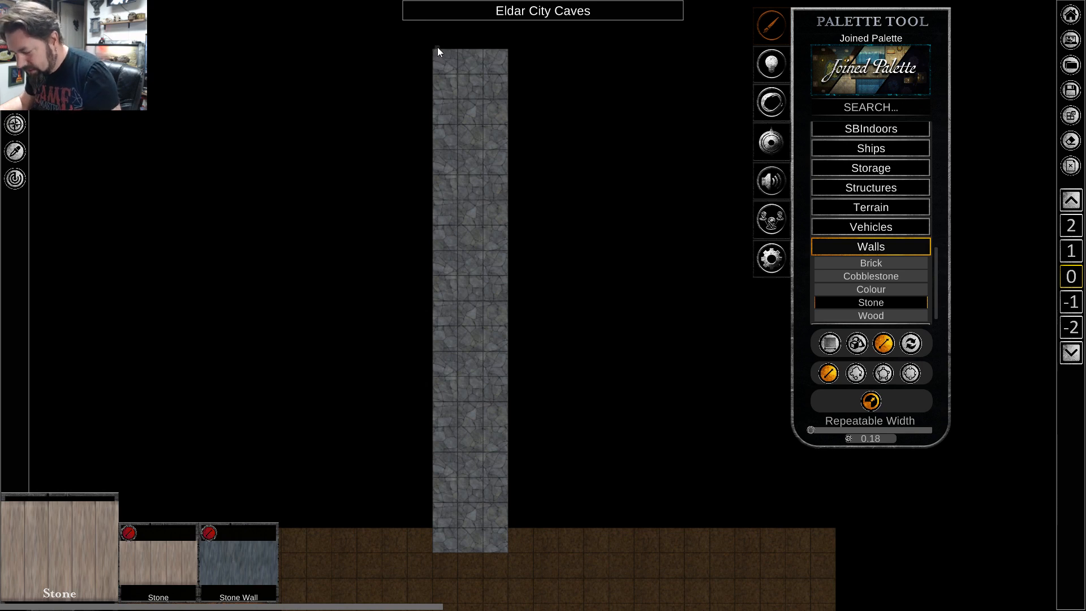
mouse_move(434, 50)
left_mouse_down()
mouse_move(412, 277)
mouse_move(448, 544)
mouse_move(438, 550)
left_mouse_up()
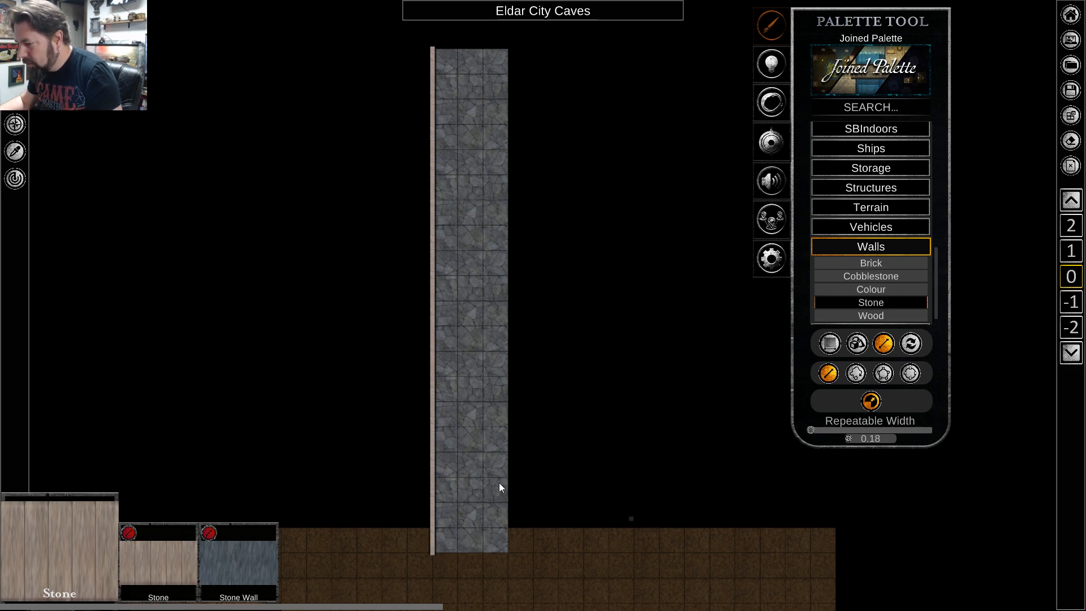
Delete the tan Stone wall from the left edge of the cobblestone strip.
scroll(432, 318, "up", 5)
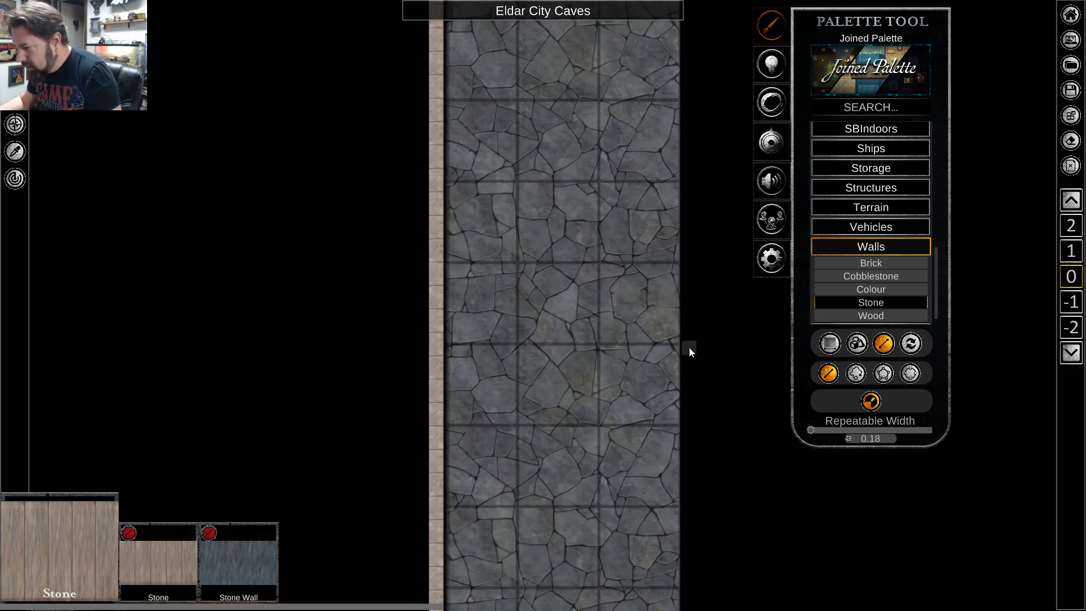
scroll(679, 356, "down", 5)
scroll(649, 439, "up", 4)
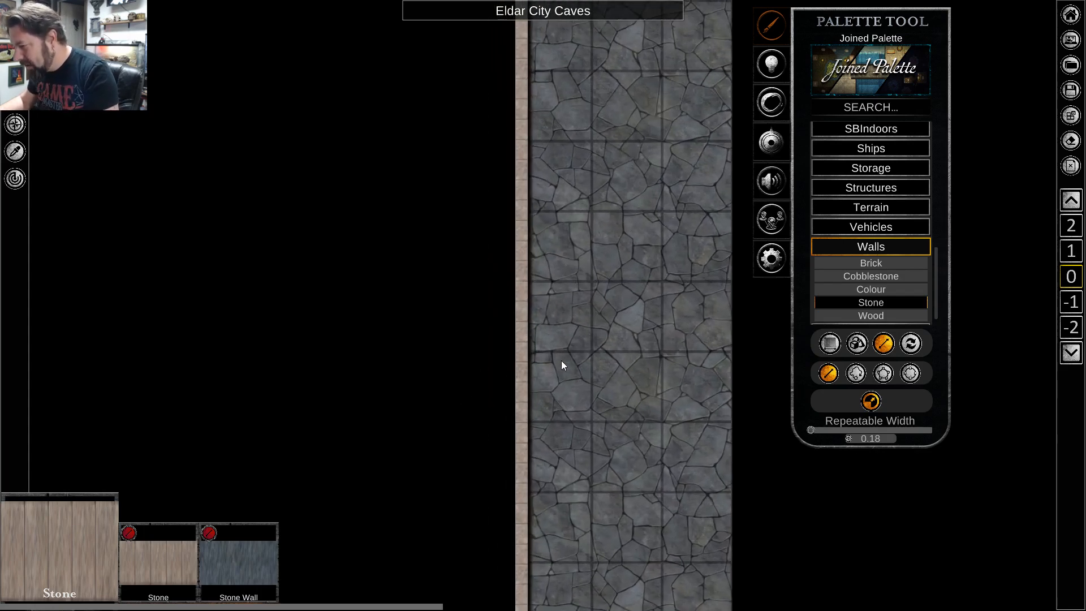
scroll(533, 332, "up", 3)
scroll(535, 342, "down", 4)
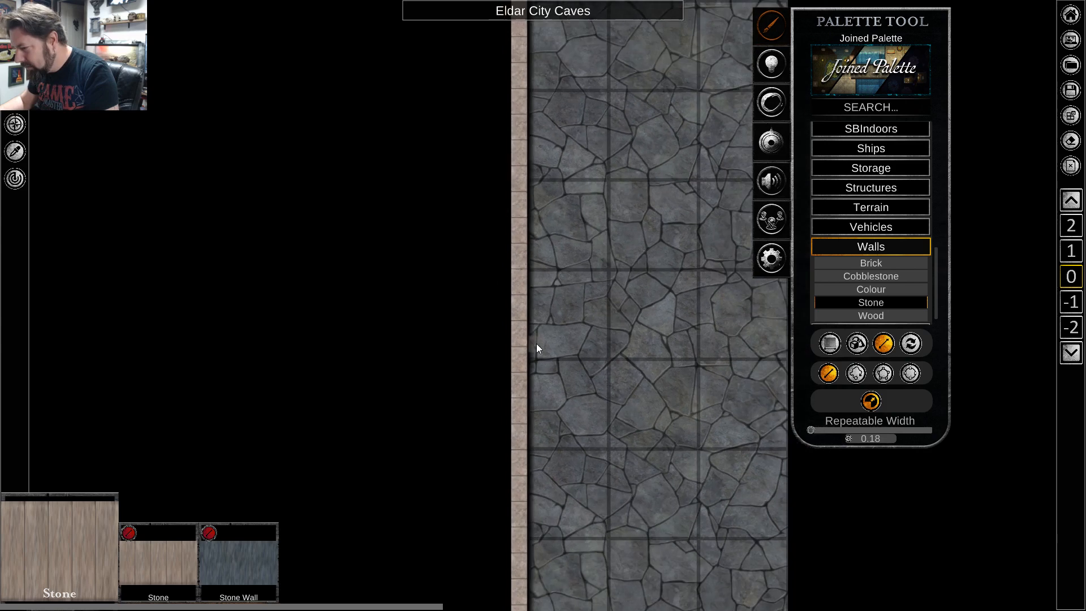
scroll(549, 358, "down", 2)
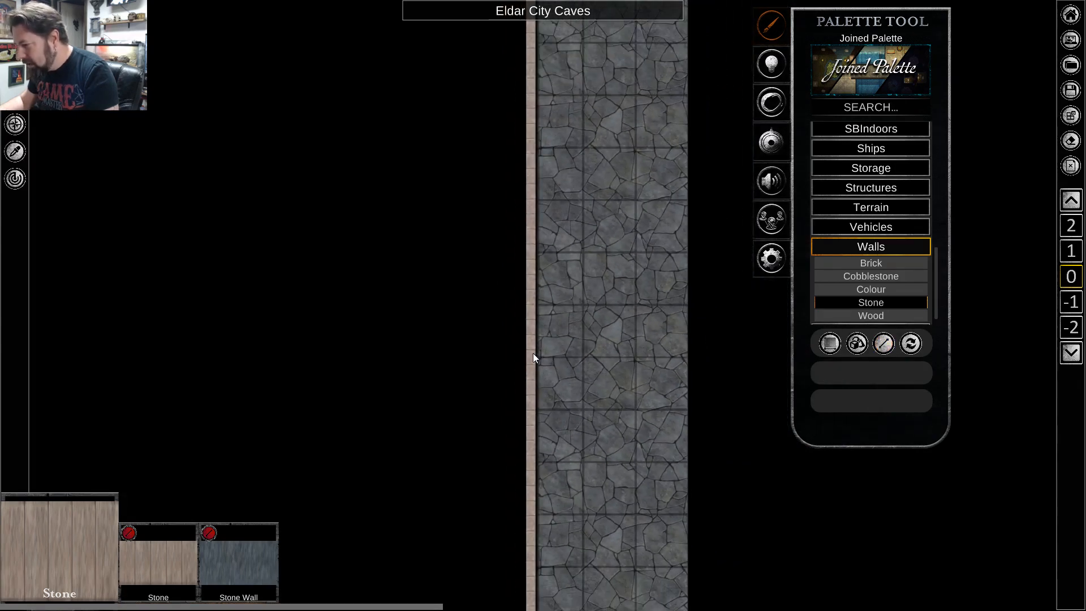
left_click(532, 353)
key("Delete")
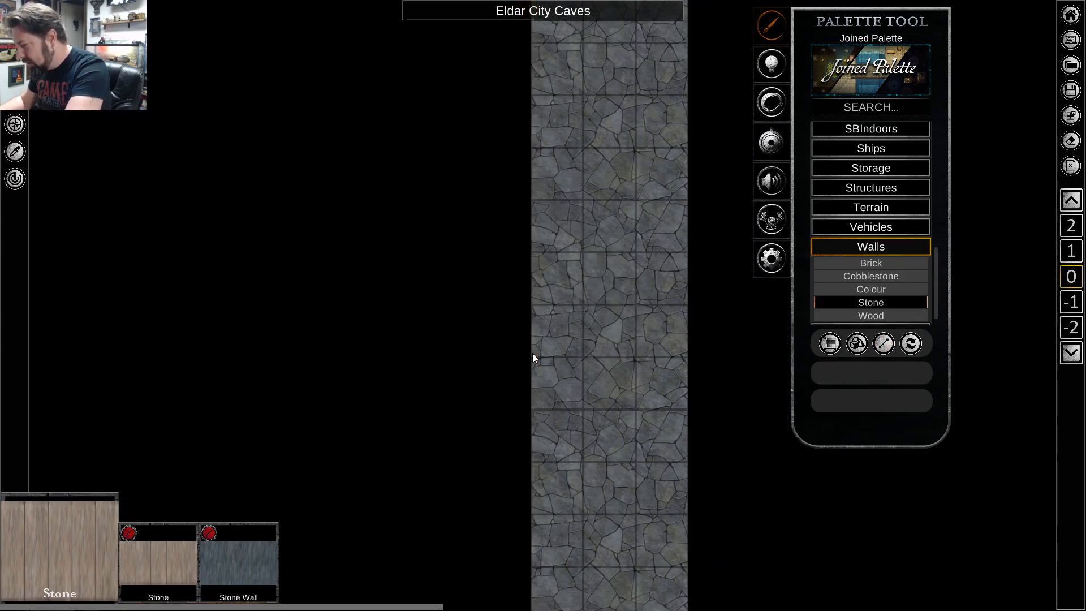
Draw straight walls of the blue-grey Stone Wall texture along the cobblestone strip's full left edge and the lower half of its right edge.
left_click(244, 552)
scroll(486, 266, "down", 3)
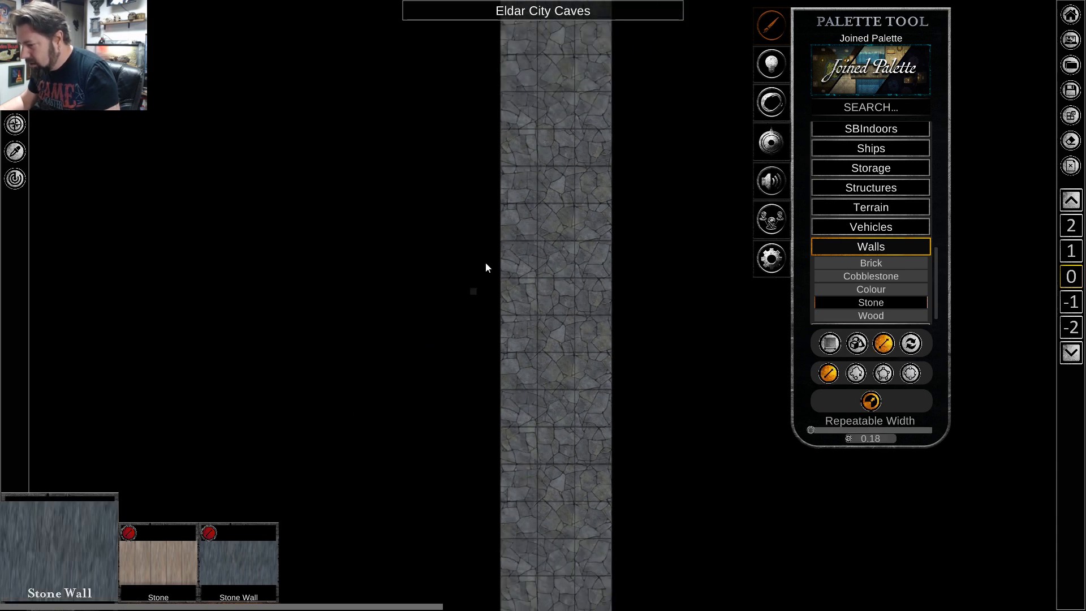
scroll(498, 179, "down", 4)
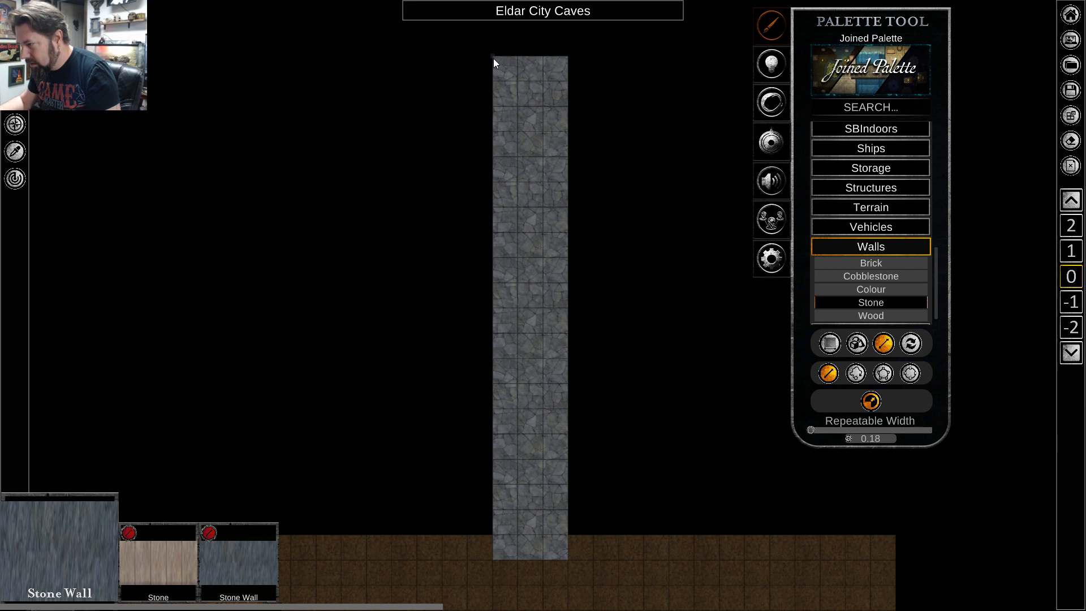
left_click_drag(494, 58, 494, 558)
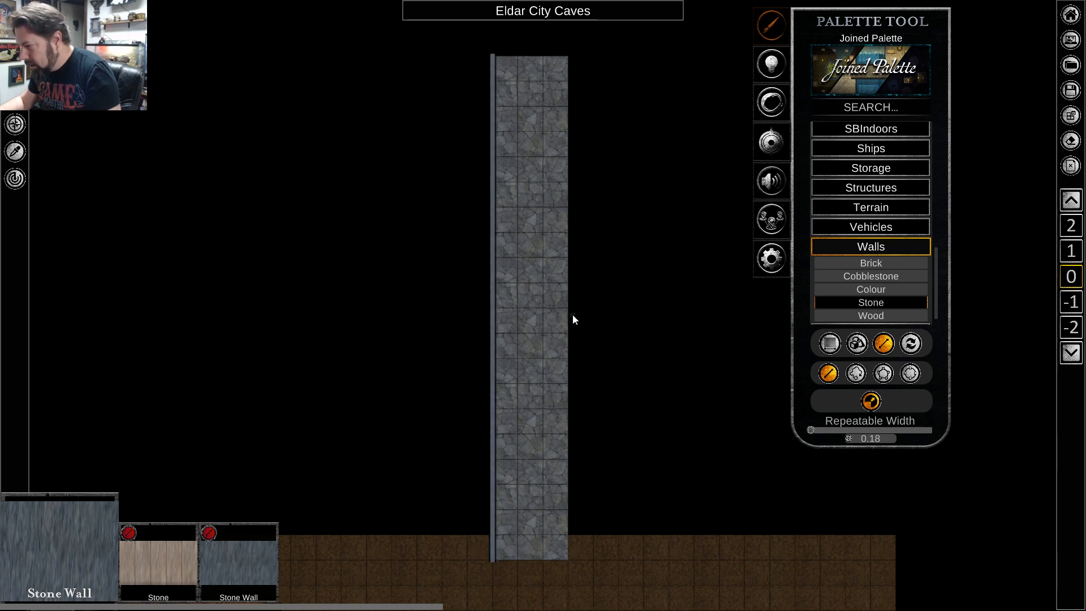
left_click_drag(568, 308, 567, 559)
Try a short Stone Wall segment above the half wall on the strip's right edge, and delete that segment.
scroll(580, 276, "up", 5)
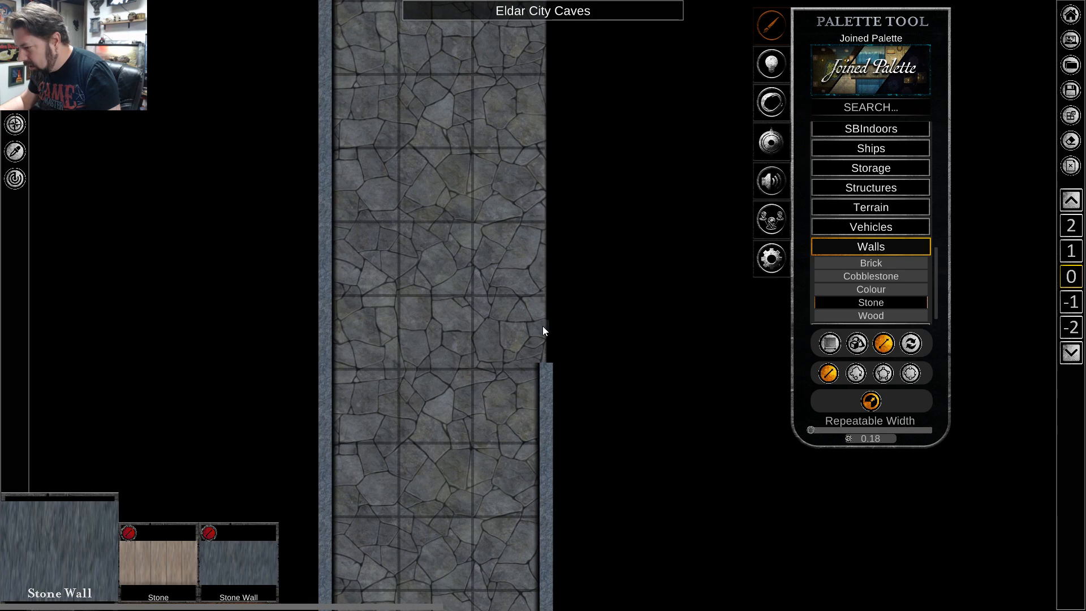
left_click_drag(542, 327, 543, 274)
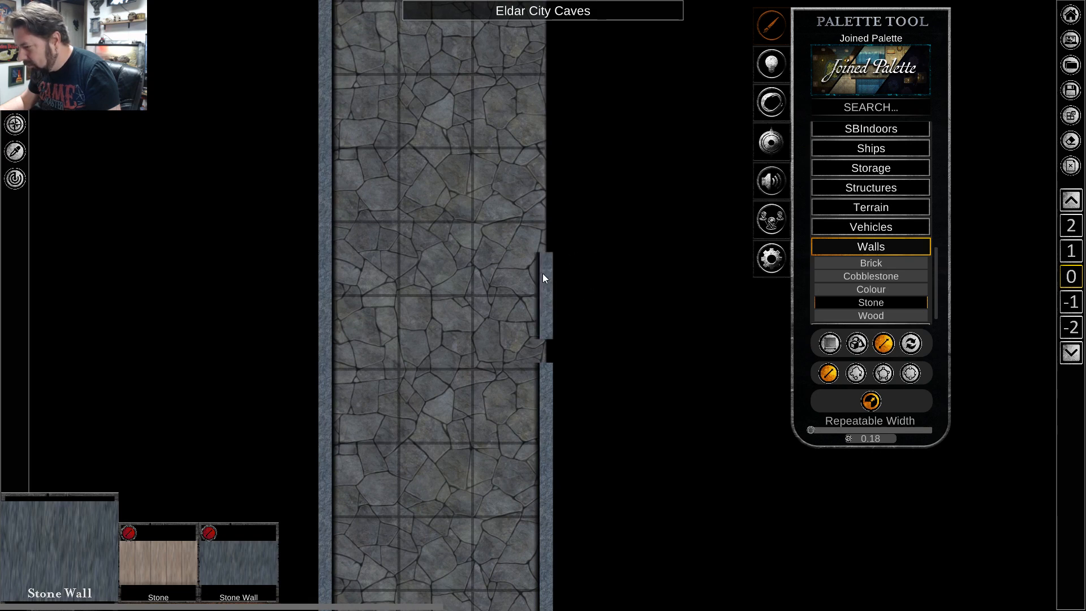
right_click(558, 332)
left_click(548, 305)
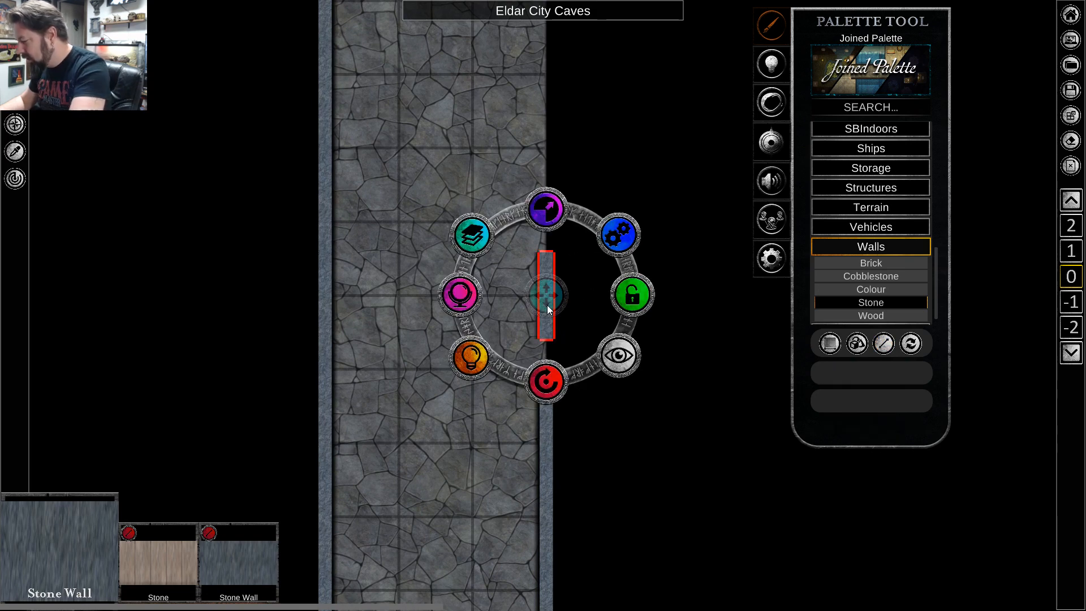
key("Delete")
Draw a Stone Wall segment about 9 squares long up the right edge to the strip's upper end, leaving a gap above the half wall.
scroll(547, 292, "down", 2)
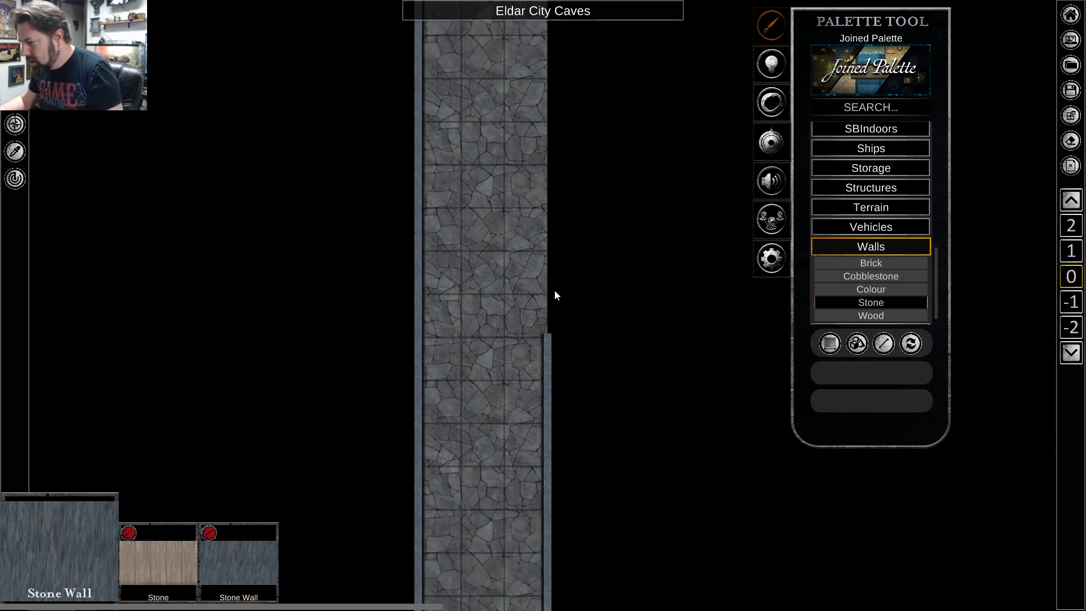
key("w")
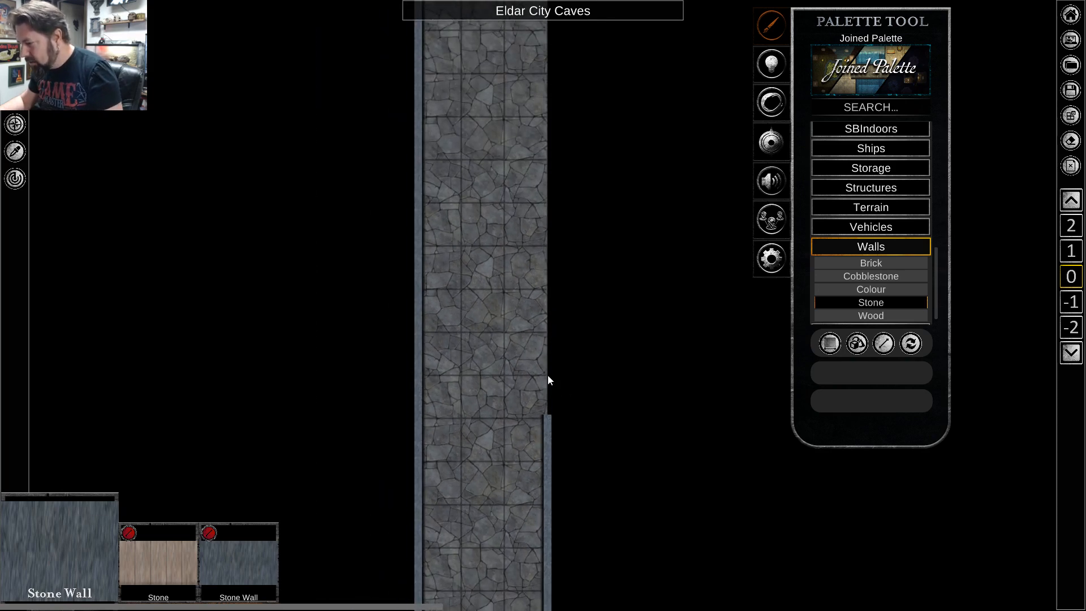
right_click(553, 324)
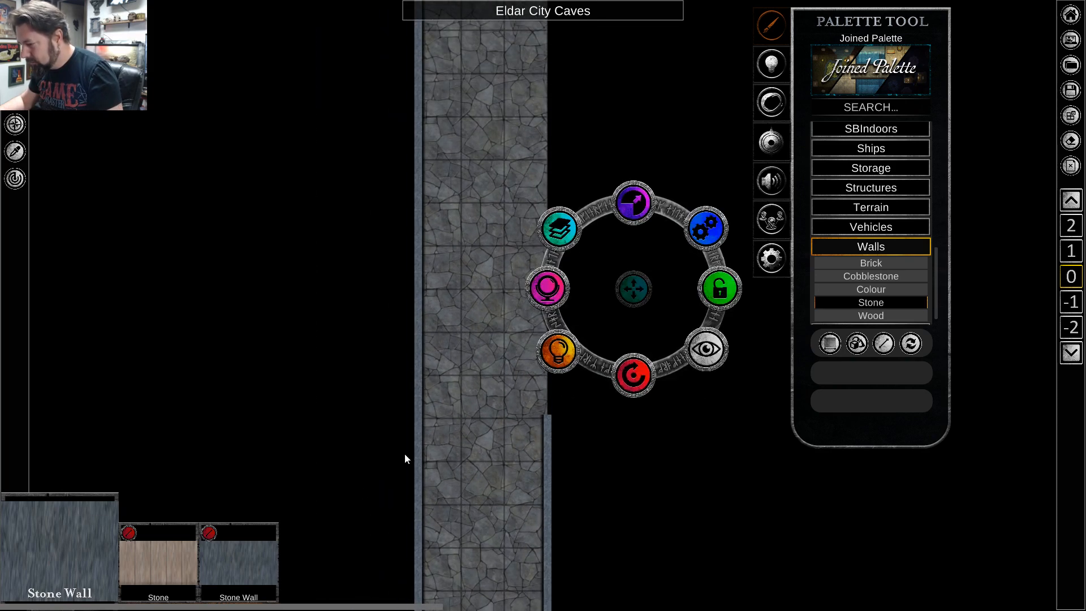
left_click(190, 559)
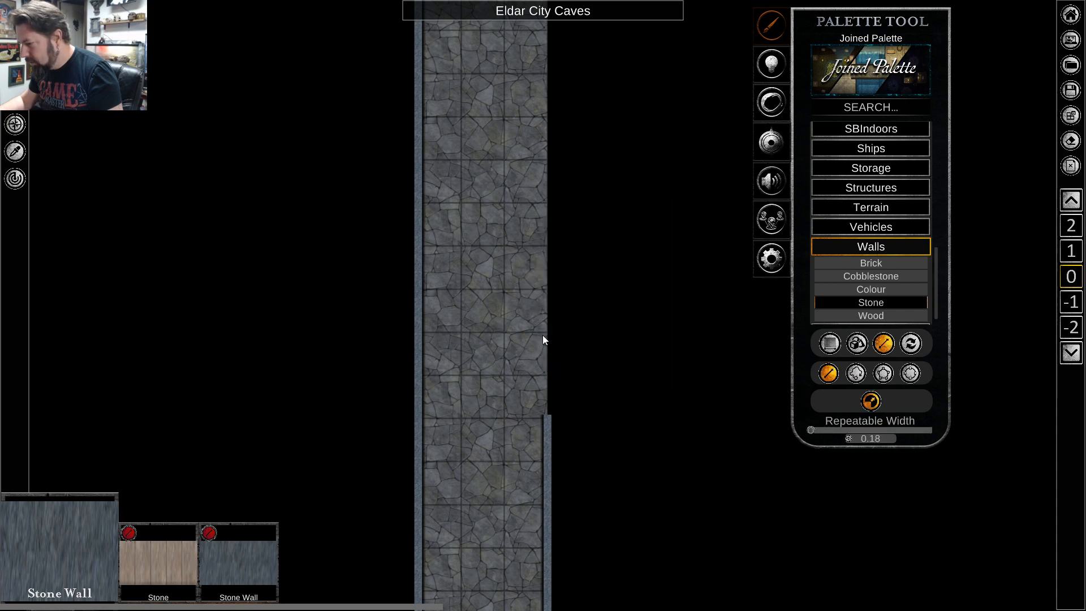
left_click_drag(547, 371, 542, 66)
Look through the wall categories for a cave wall texture and choose the tan Stone.
key("w")
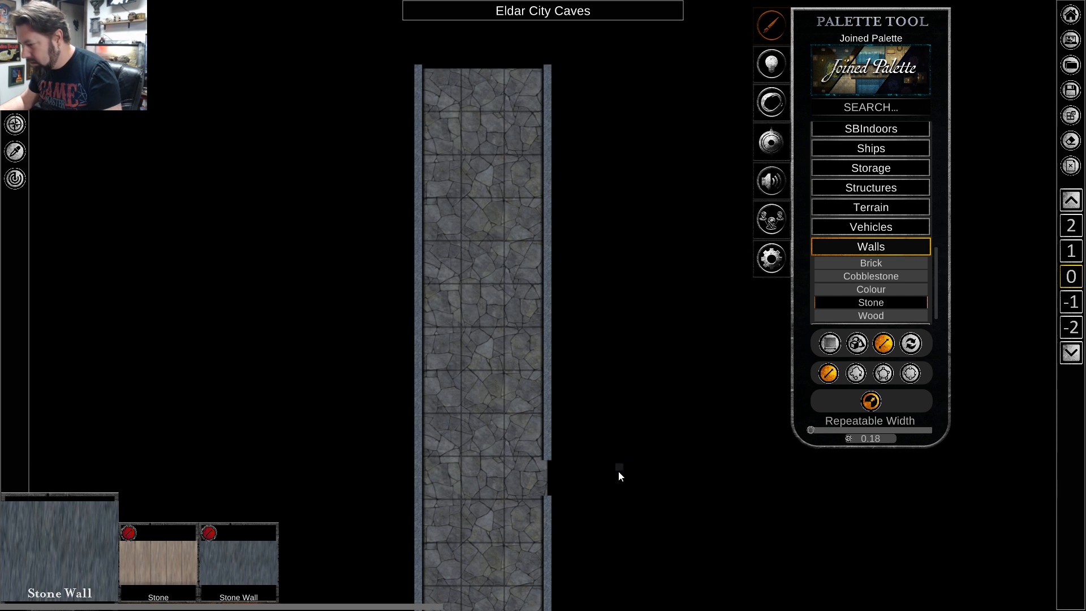
key("s")
key("s")
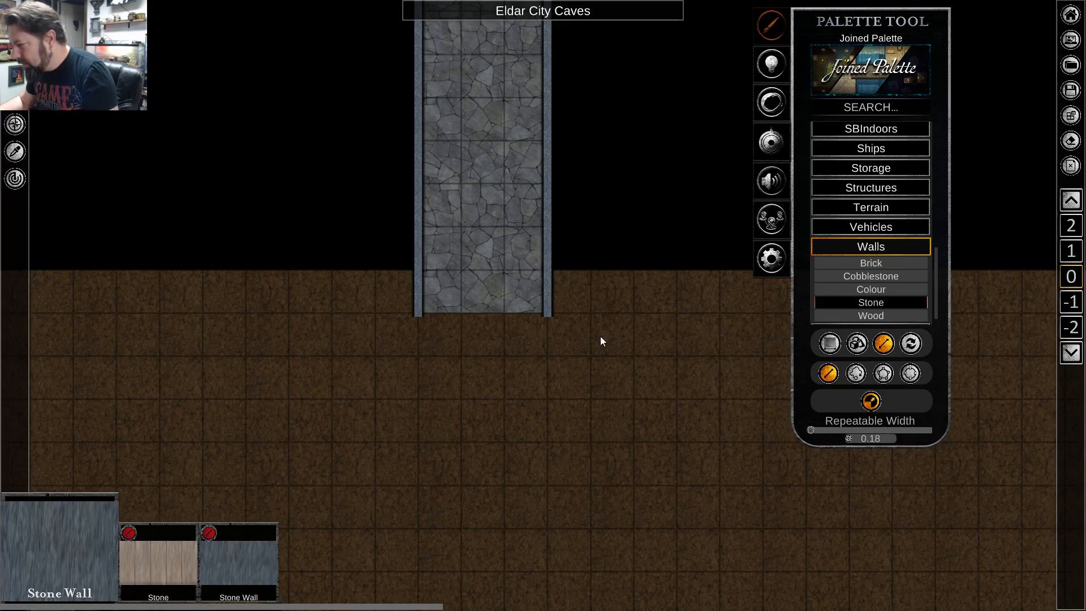
scroll(520, 352, "up", 3)
scroll(522, 355, "down", 3)
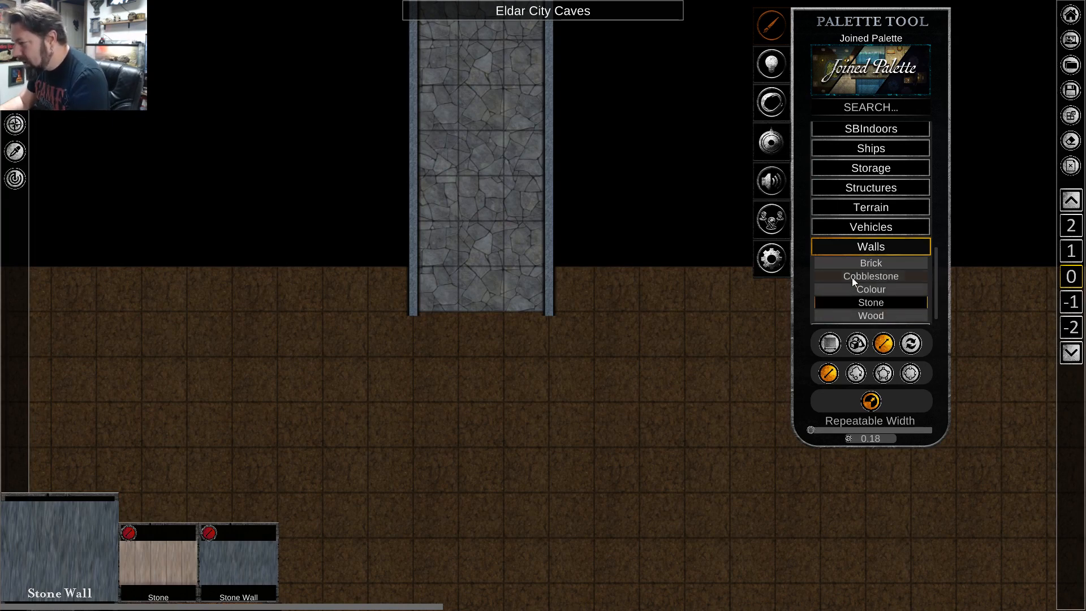
scroll(871, 300, "down", 1)
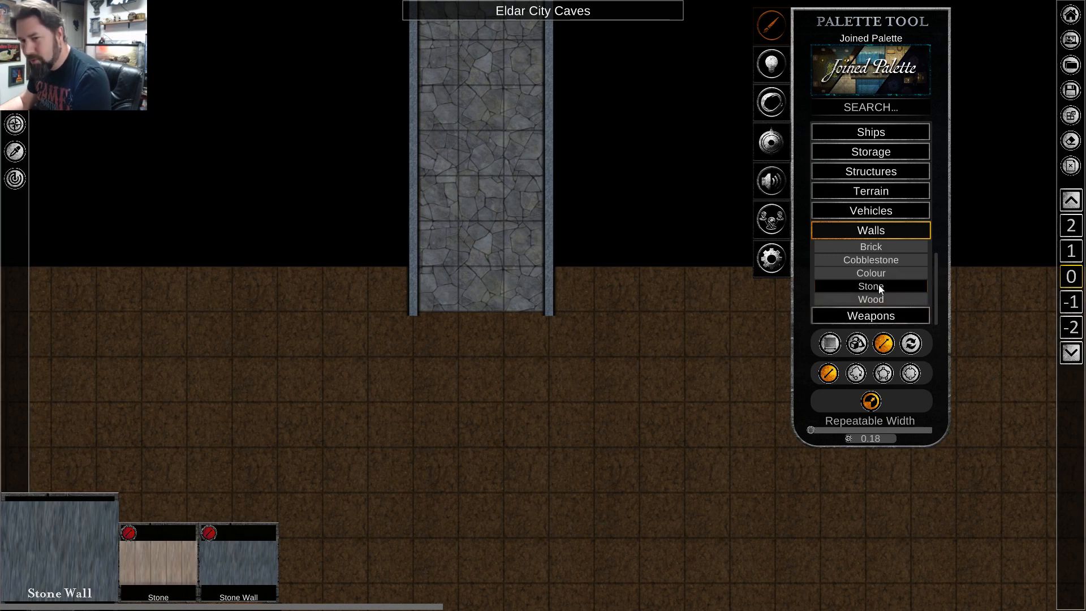
scroll(872, 280, "up", 2)
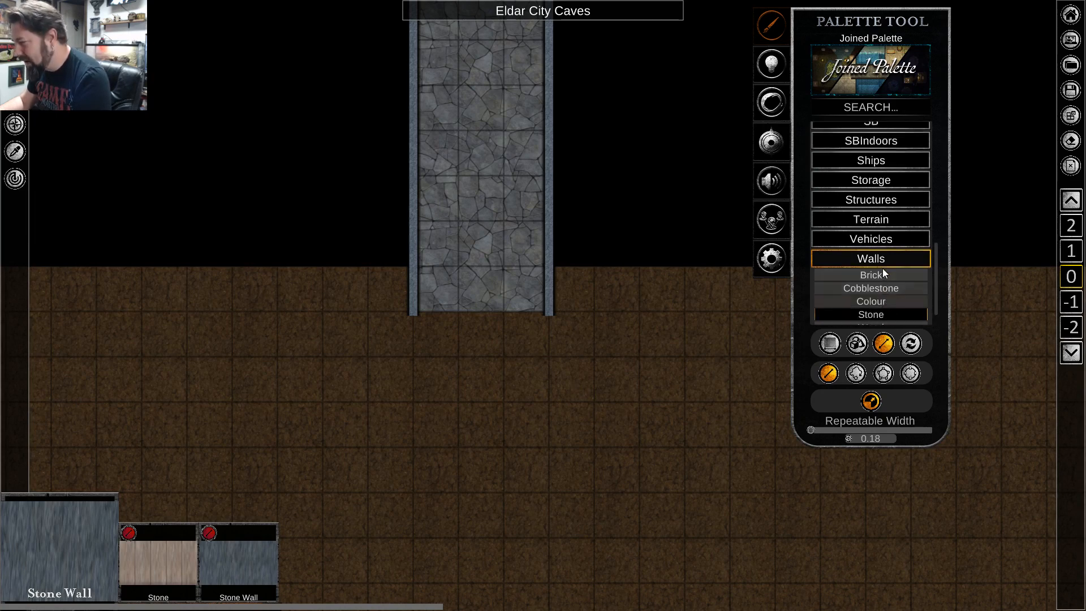
scroll(875, 270, "down", 2)
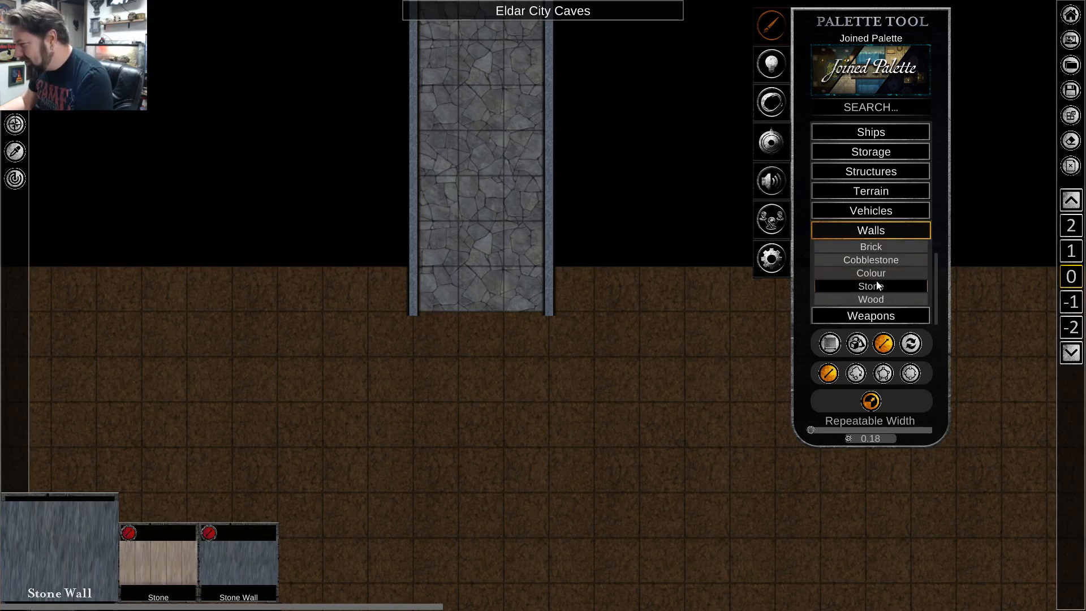
left_click(883, 246)
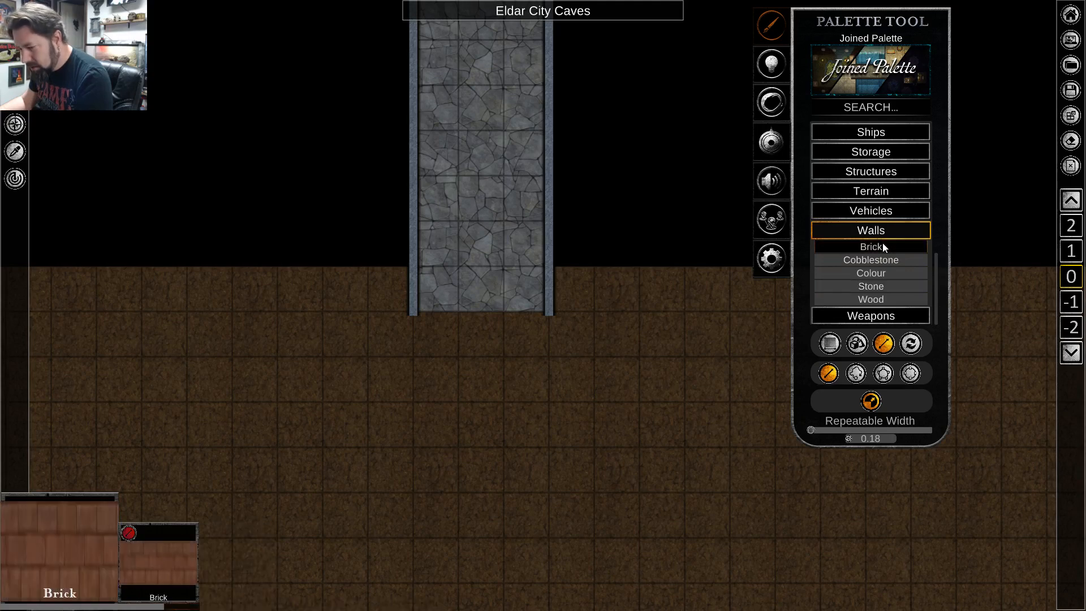
left_click(883, 286)
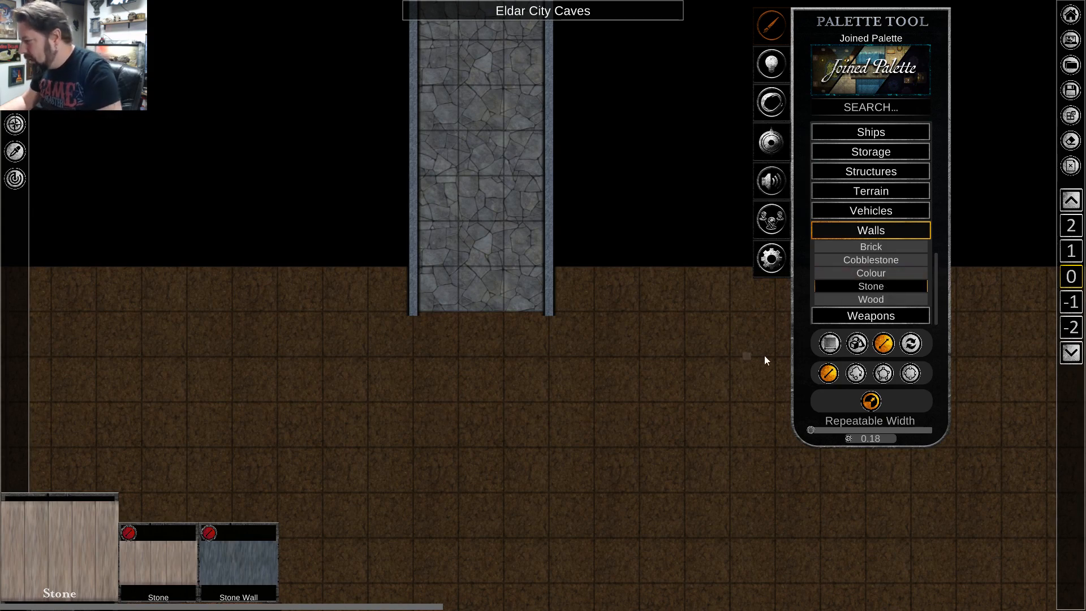
Draw a wavy freehand Stone wall, about 16 squares long, from the strip's lower-left corner across the dirt and past its left edge.
left_click(881, 345)
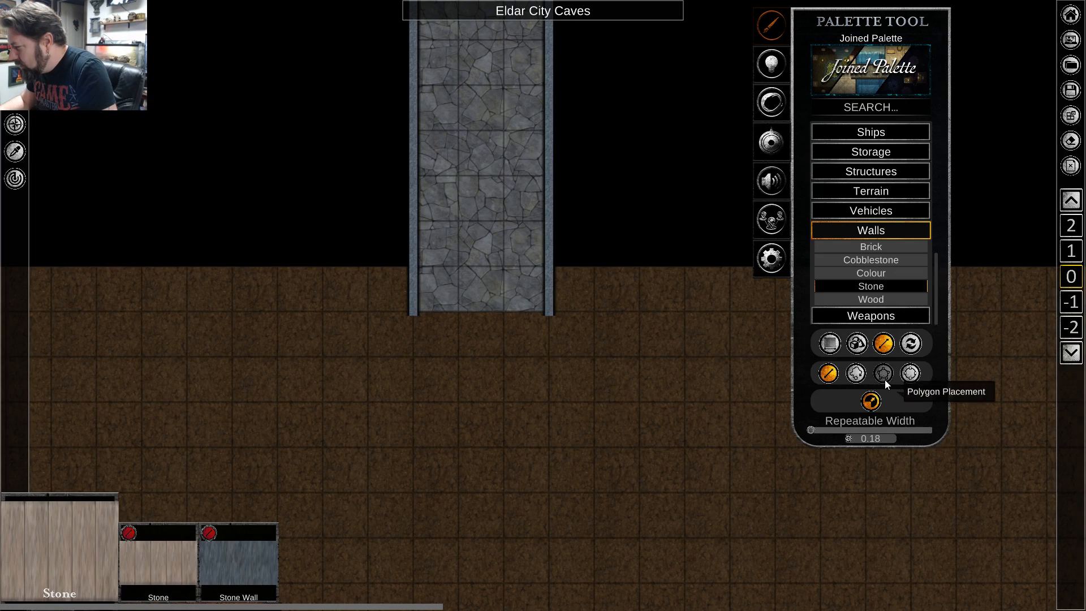
left_click(856, 374)
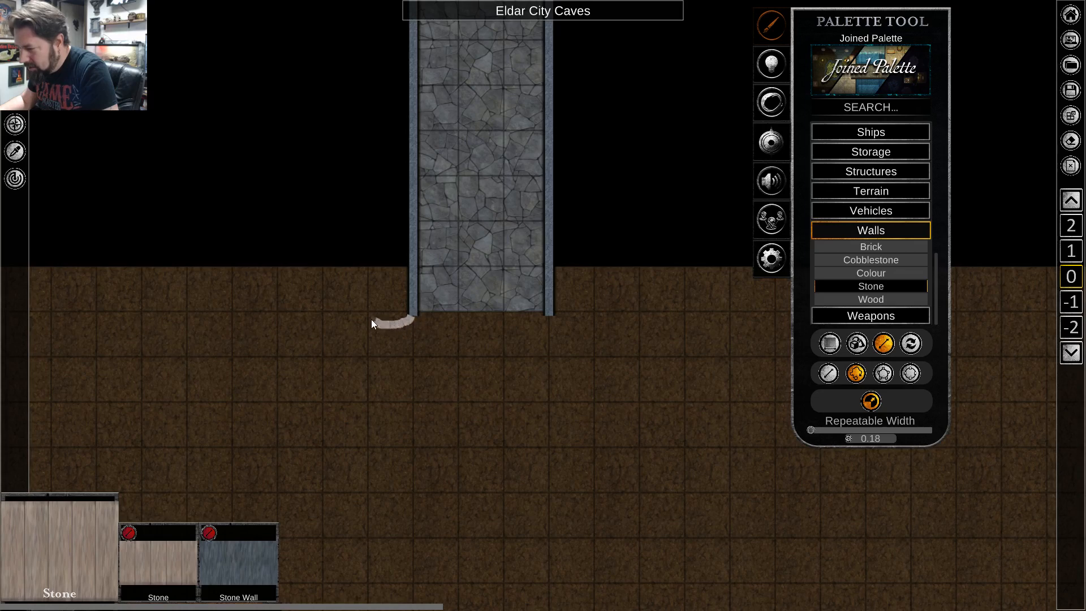
left_click_drag(371, 321, 303, 316)
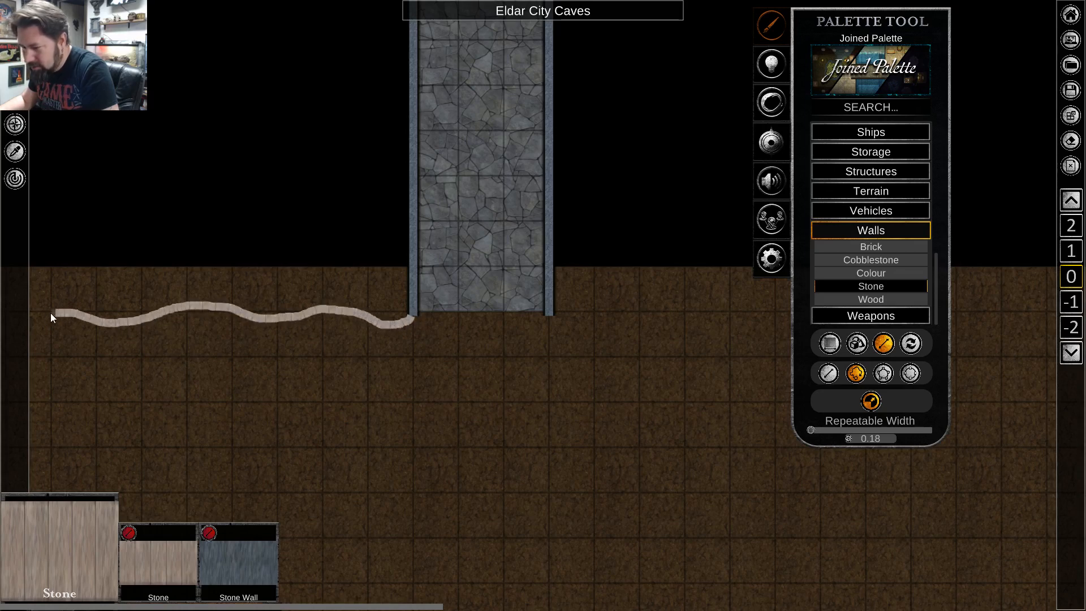
key("a")
left_click_drag(17, 323, 7, 295)
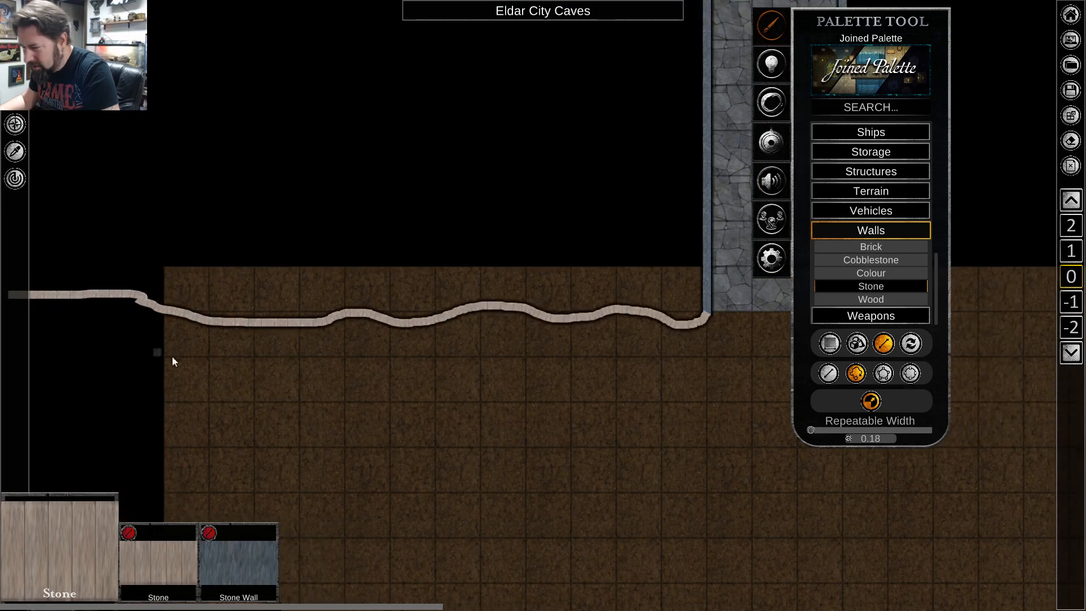
Draw a wavy freehand Stone wall, about 14 squares long, from the cobblestone strip's lower-right corner across the dirt and past its right edge.
key("d")
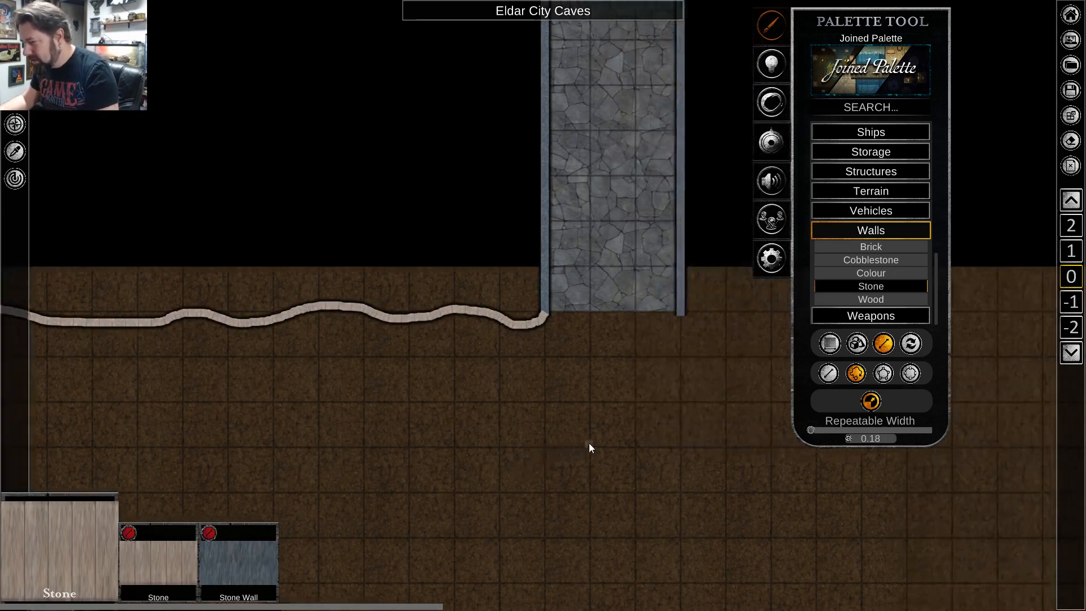
scroll(511, 408, "up", 1)
scroll(512, 408, "down", 1)
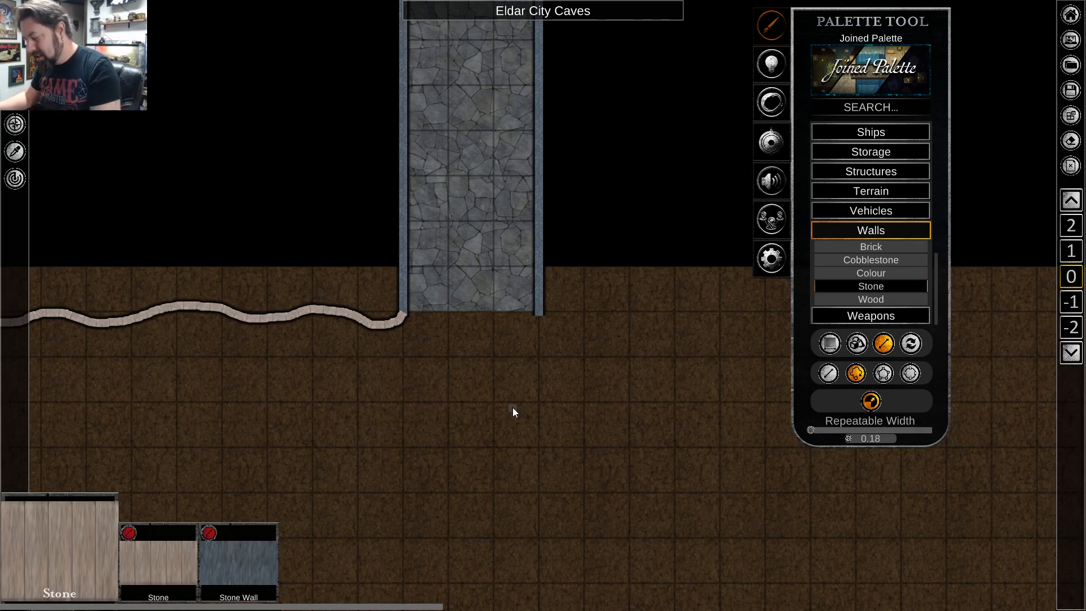
key("d")
key("d")
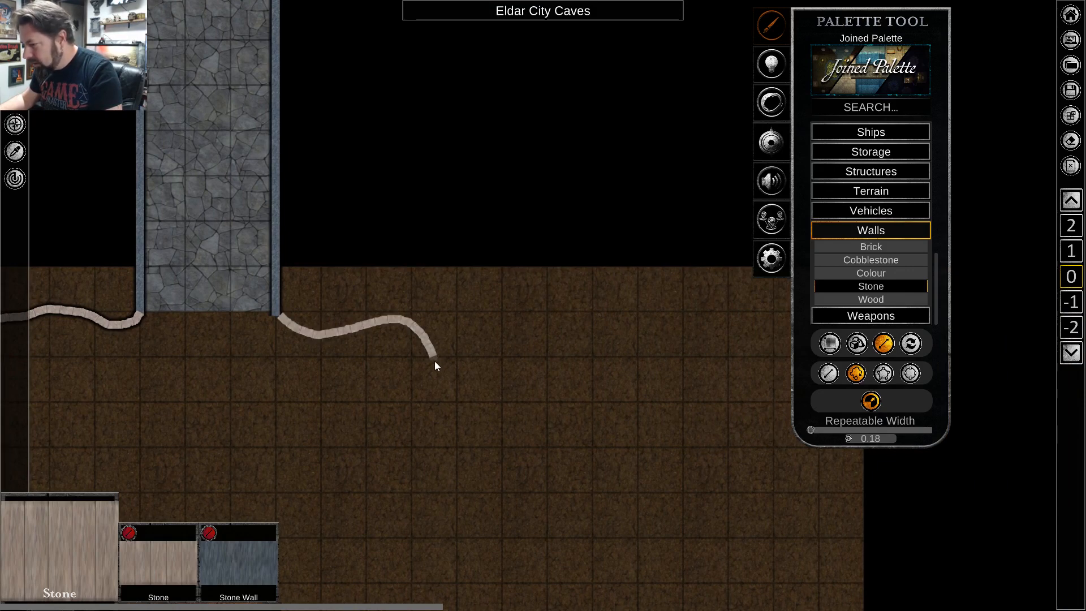
mouse_move(435, 362)
left_mouse_down()
mouse_move(471, 425)
mouse_move(515, 444)
mouse_move(560, 412)
left_mouse_up()
mouse_move(632, 377)
left_mouse_down()
mouse_move(772, 406)
mouse_move(793, 383)
mouse_move(897, 378)
left_mouse_up()
Look over the cave walls on both sides of the cobblestone corridor.
key("s")
key("a")
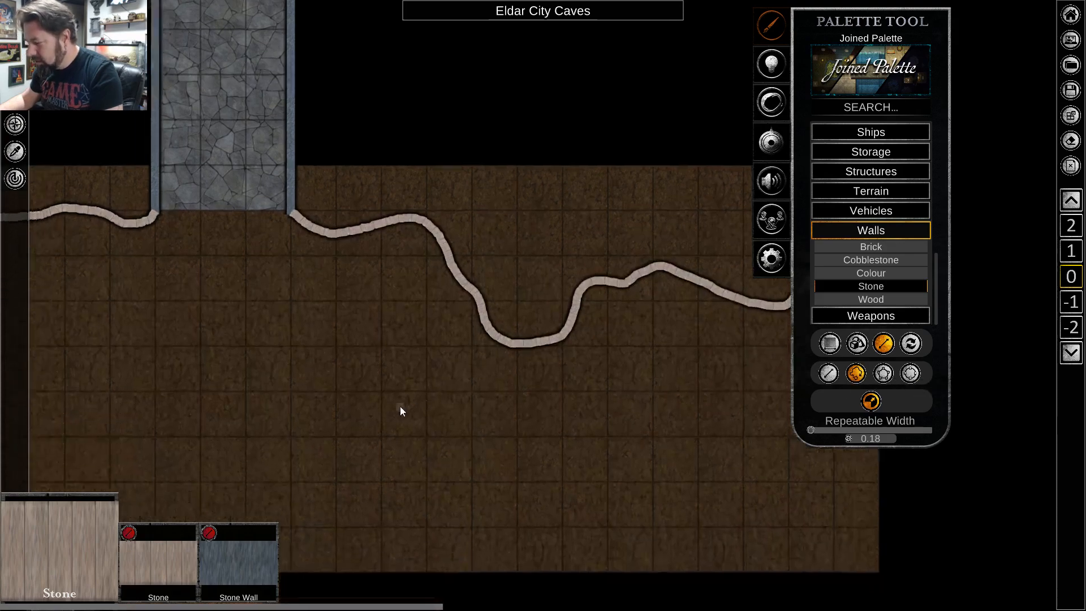
scroll(399, 407, "down", 5)
scroll(415, 390, "up", 5)
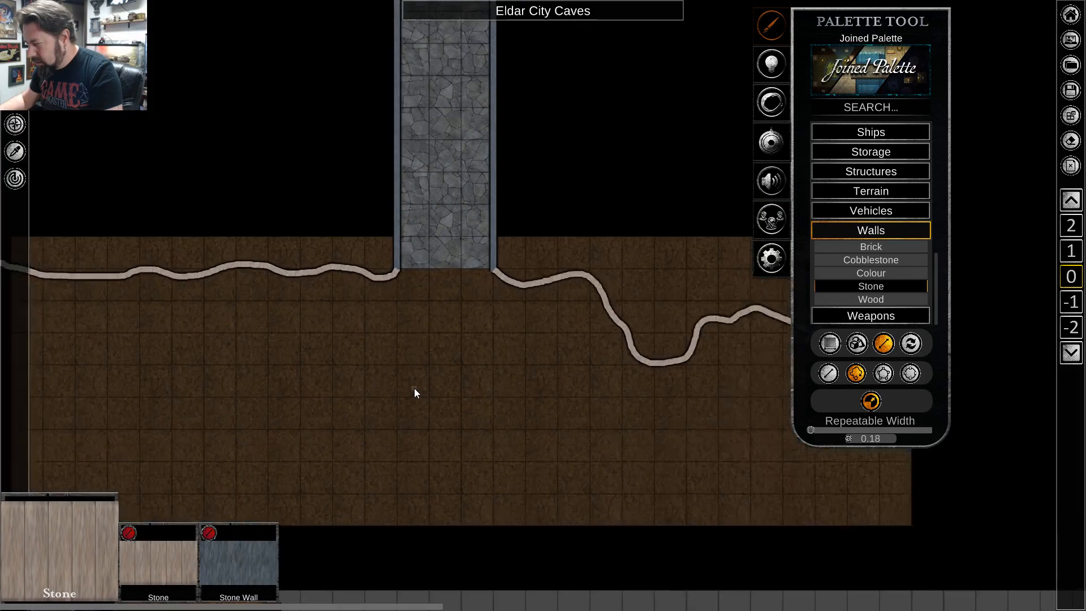
key("d")
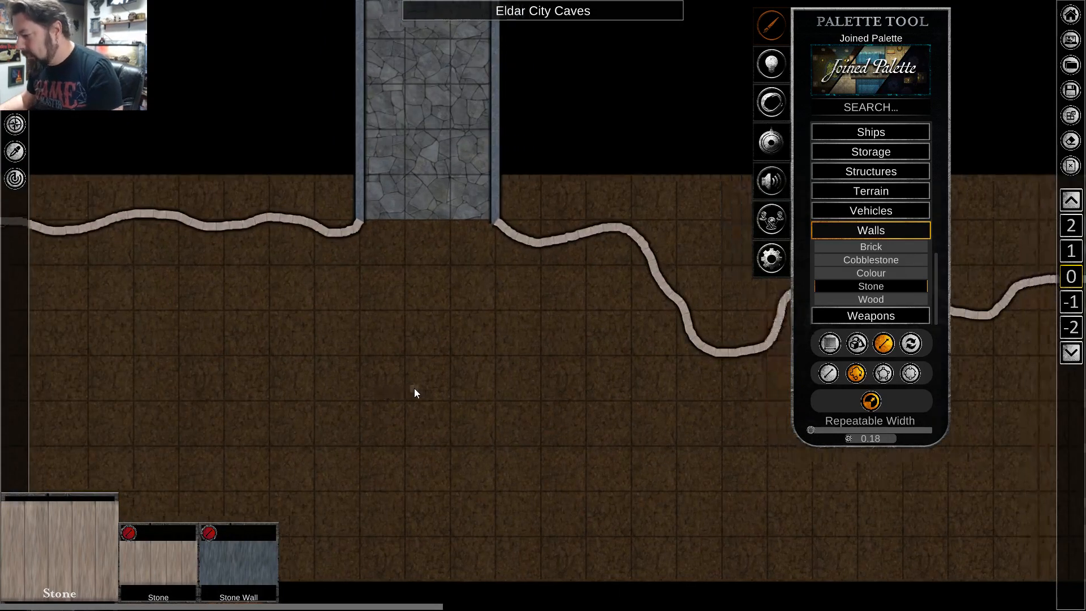
key("w")
key("d")
scroll(446, 331, "down", 3)
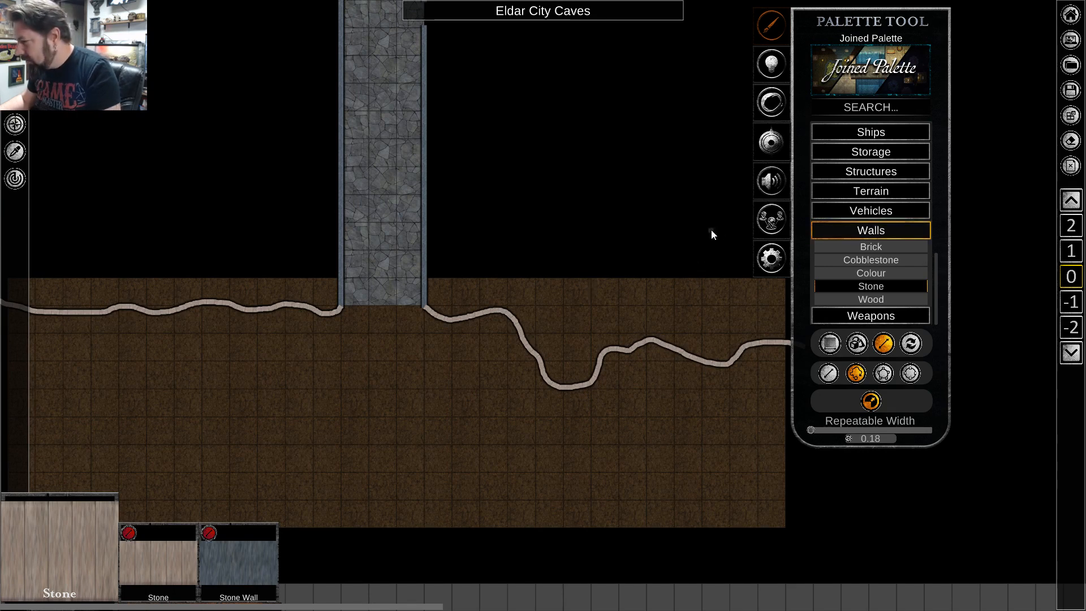
Choose the Abyss colour terrain with brush placement and set the brush softness to 0.00.
left_click(872, 230)
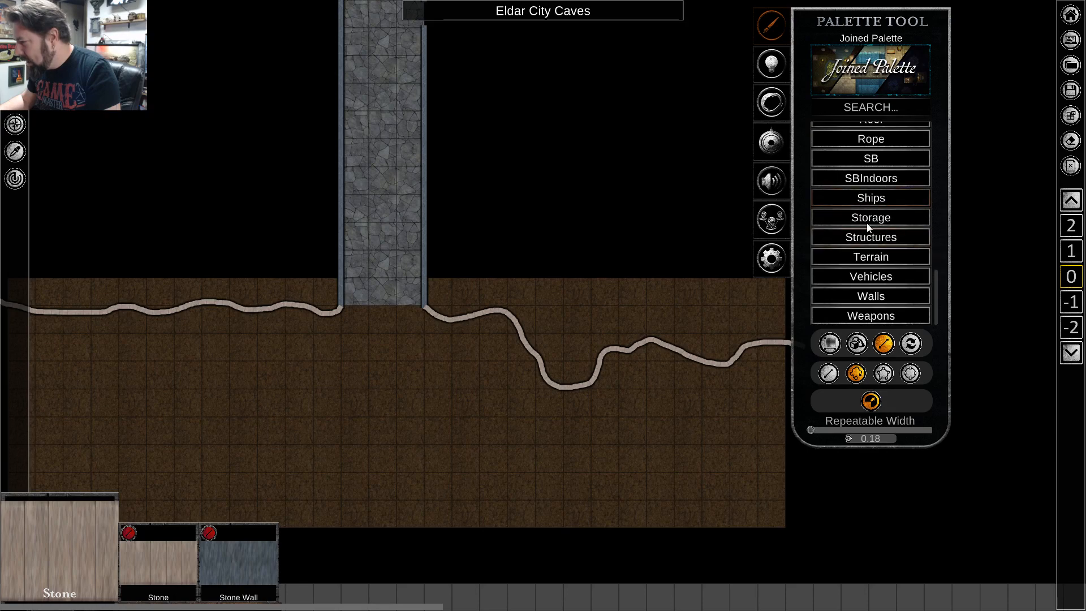
left_click(871, 257)
scroll(866, 297, "down", 1)
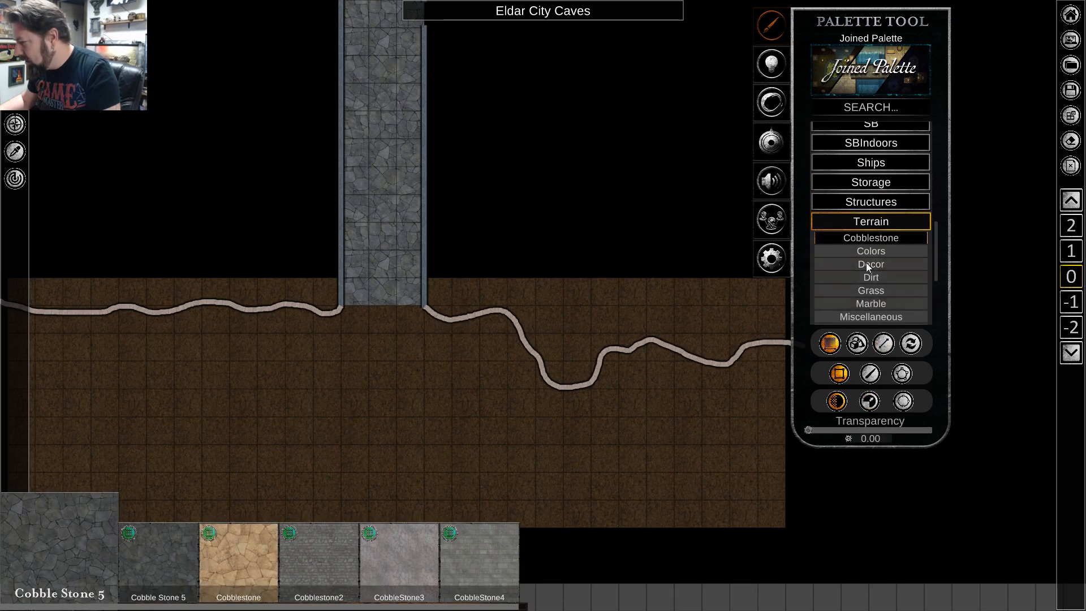
left_click(870, 252)
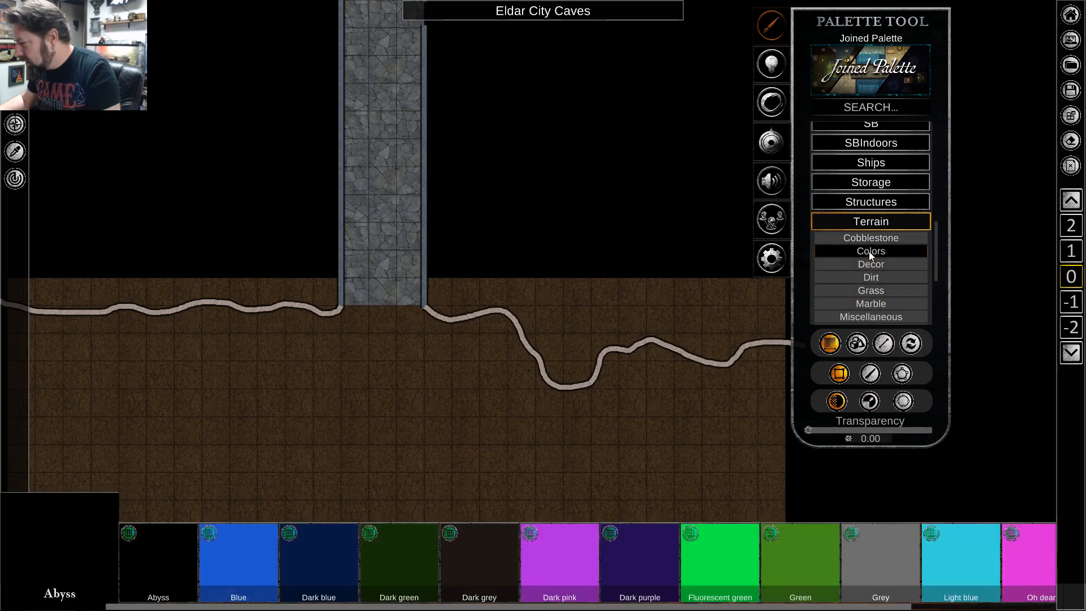
left_click(871, 374)
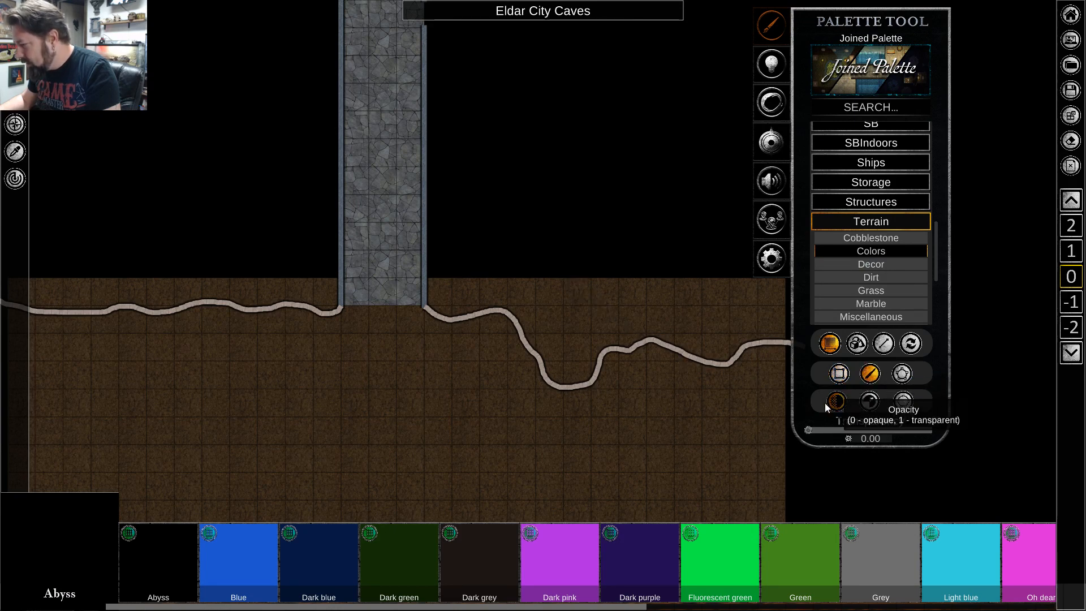
left_click(869, 403)
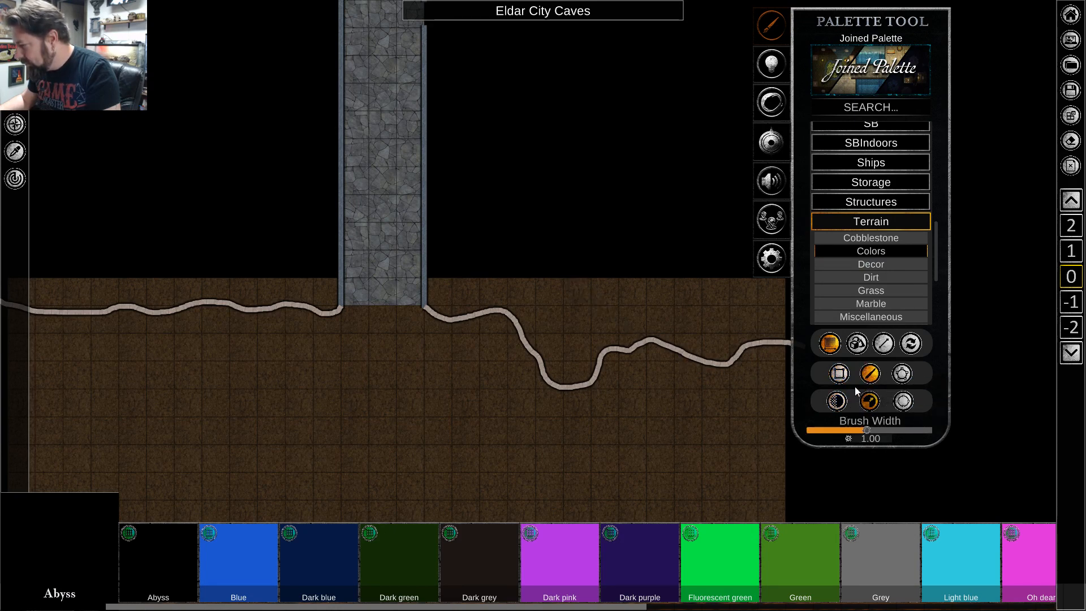
left_click(903, 402)
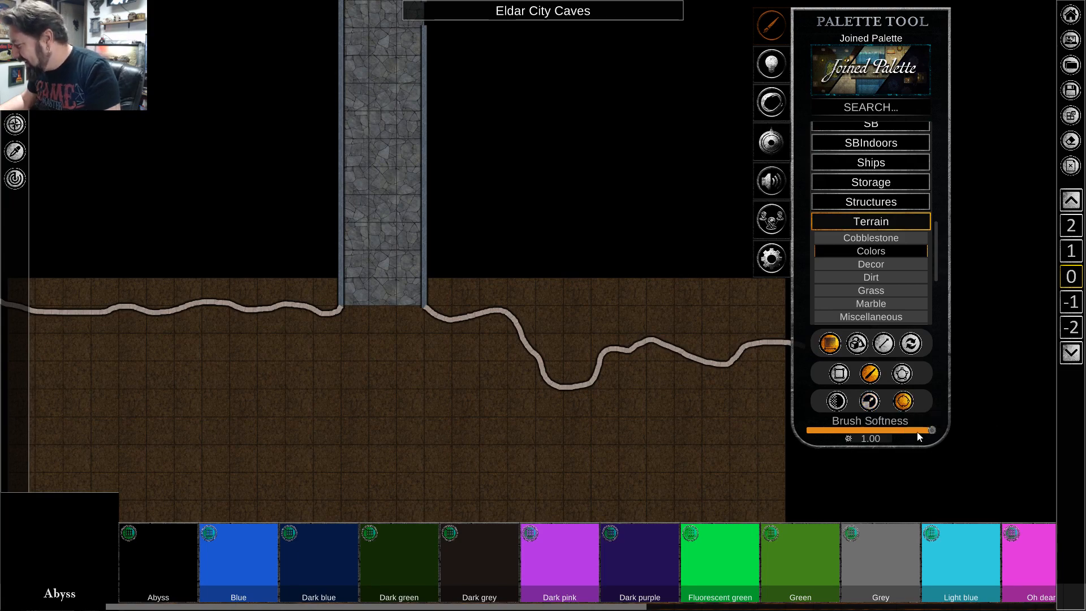
mouse_move(932, 435)
left_click_drag(932, 431, 842, 437)
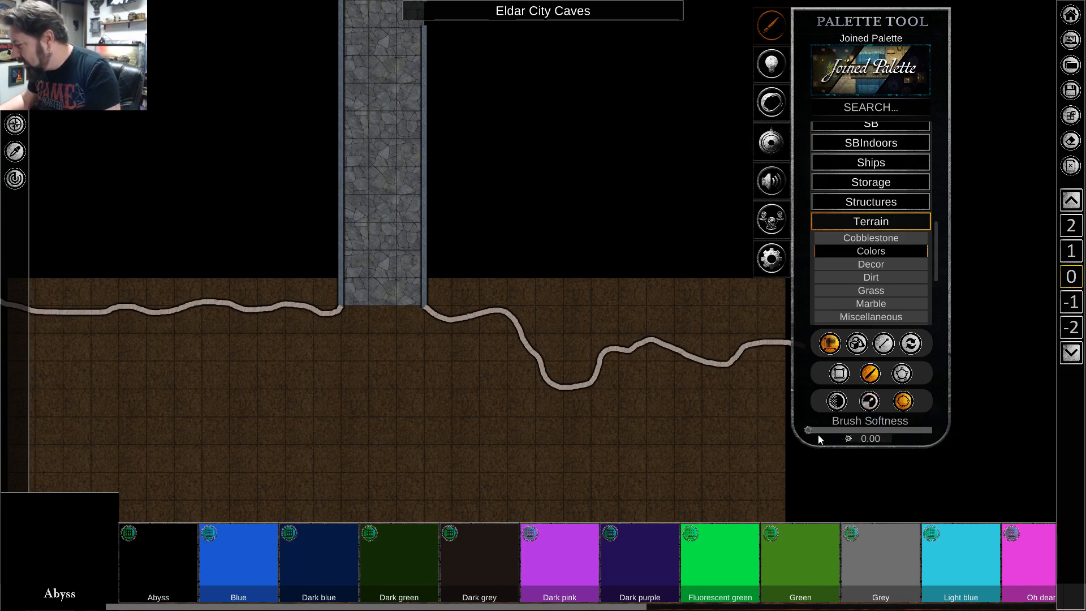
Paint Abyss along the cave wall right of the corridor and over all the dirt above it.
scroll(554, 317, "up", 2)
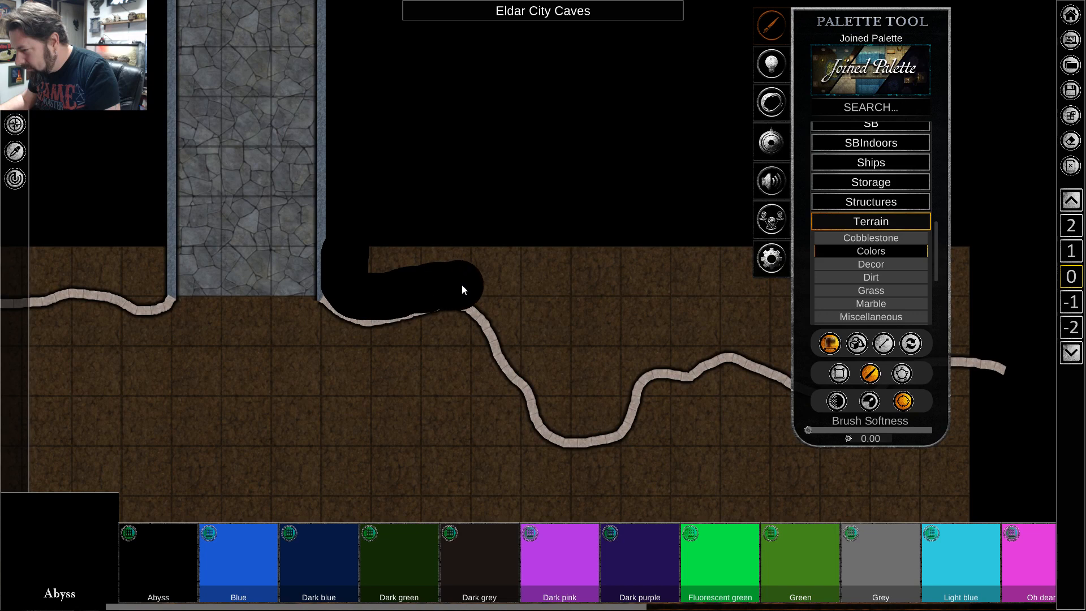
left_click_drag(462, 287, 482, 292)
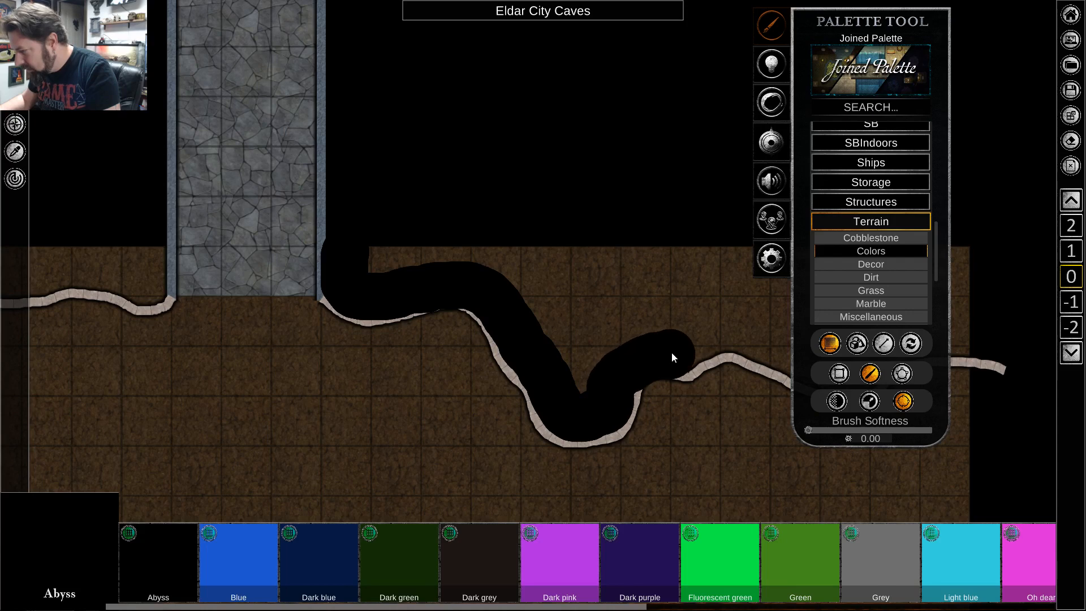
left_click_drag(673, 357, 765, 346)
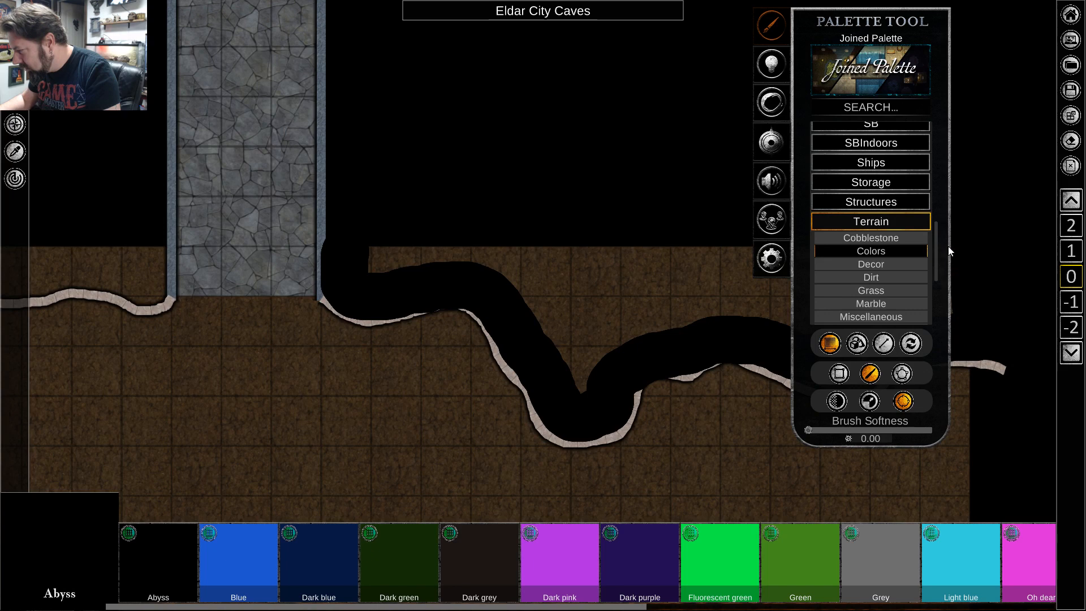
mouse_move(949, 247)
left_mouse_down()
mouse_move(382, 249)
mouse_move(383, 264)
mouse_move(545, 281)
mouse_move(556, 354)
mouse_move(573, 274)
mouse_move(569, 380)
left_mouse_up()
mouse_move(634, 269)
left_mouse_down()
mouse_move(667, 269)
mouse_move(646, 327)
mouse_move(791, 277)
mouse_move(876, 294)
mouse_move(725, 317)
mouse_move(985, 319)
left_mouse_up()
key("d")
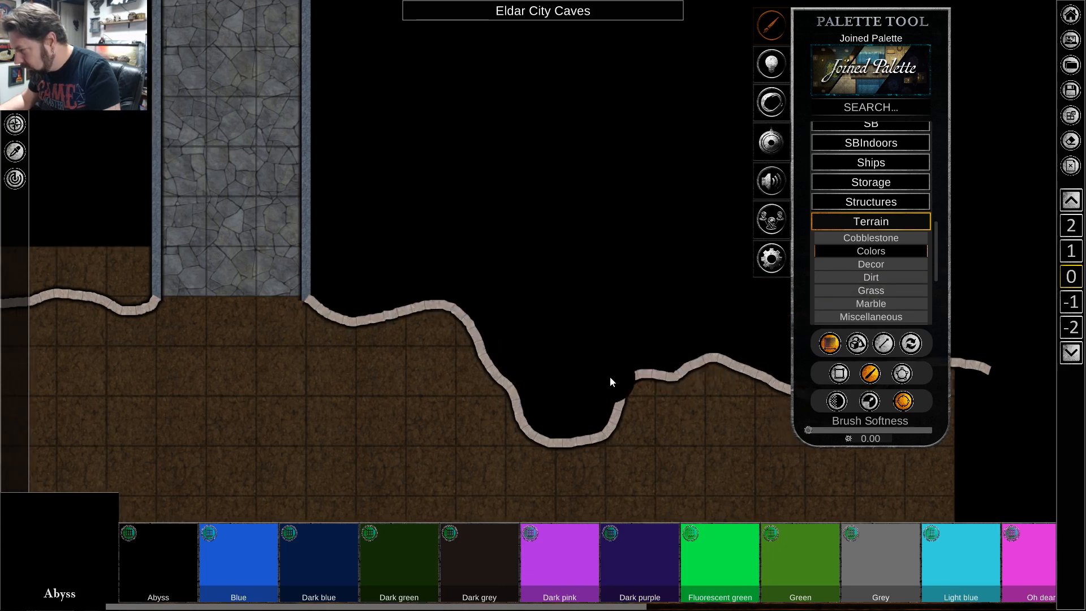
mouse_move(514, 340)
left_mouse_down()
mouse_move(529, 373)
mouse_move(576, 377)
mouse_move(614, 315)
mouse_move(666, 280)
mouse_move(640, 303)
mouse_move(606, 262)
left_mouse_up()
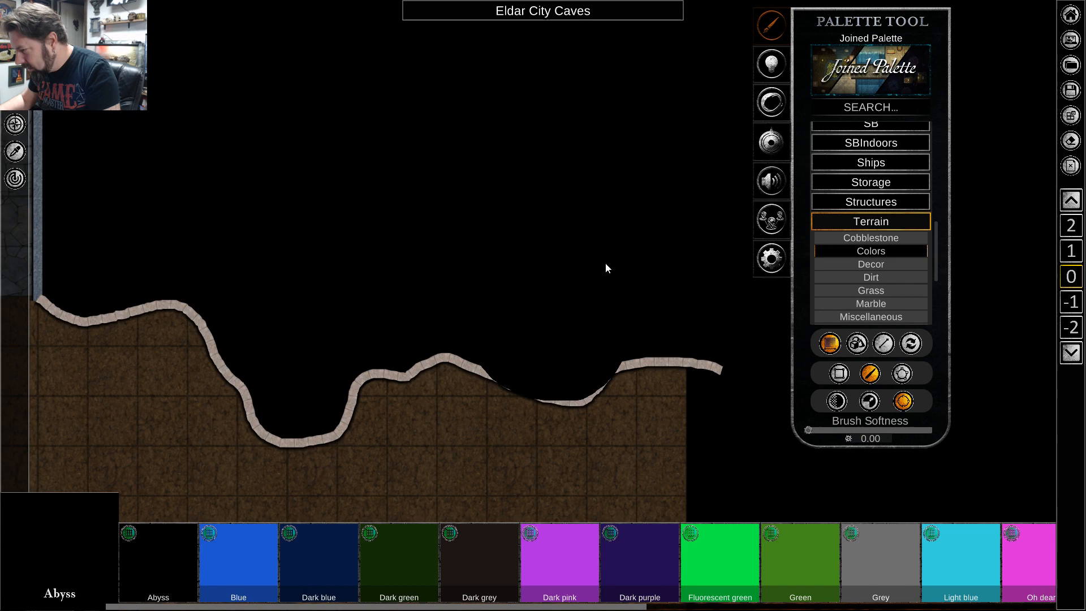
Try moving the large abyss patch right of the corridor down one layer, and move it back up one layer.
right_click(405, 277)
left_click(343, 302)
left_click(304, 265)
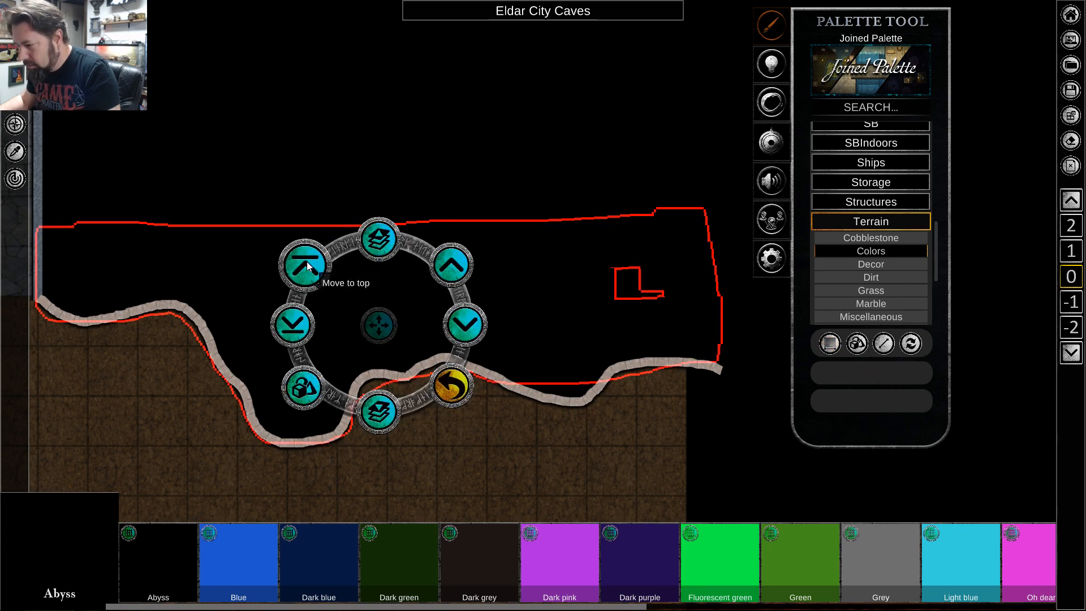
left_click(466, 334)
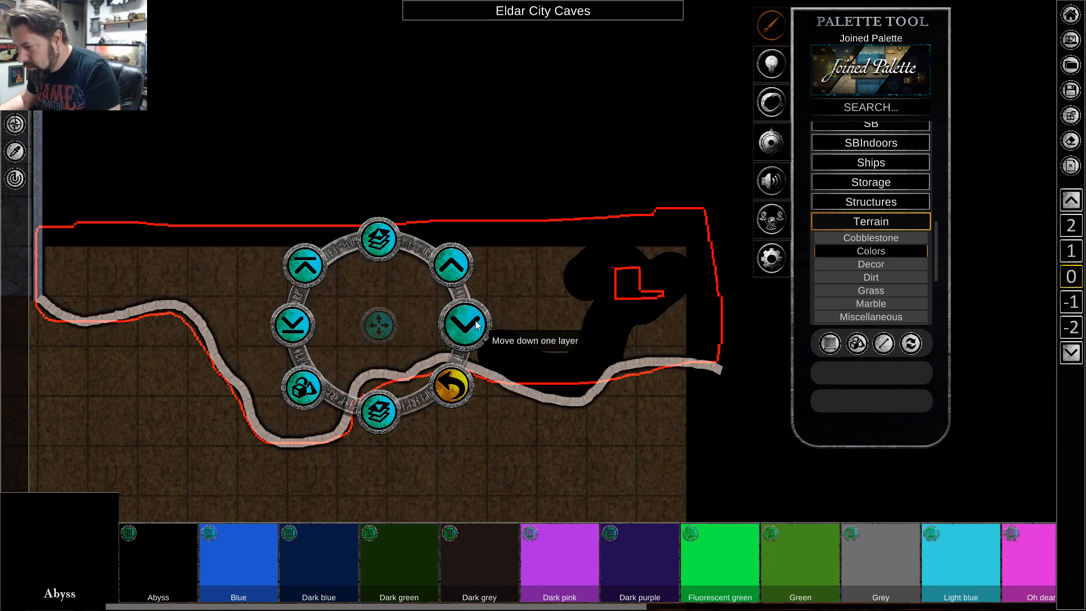
left_click(452, 265)
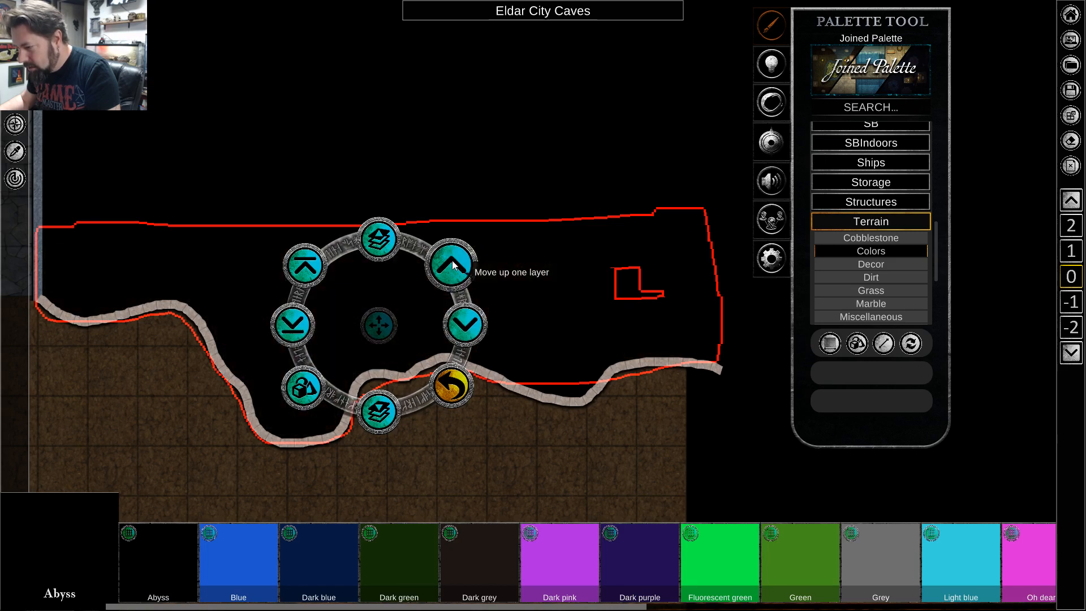
Check the smaller abyss patch, the dirt area and the cave walls on both sides of the corridor.
left_click(565, 390)
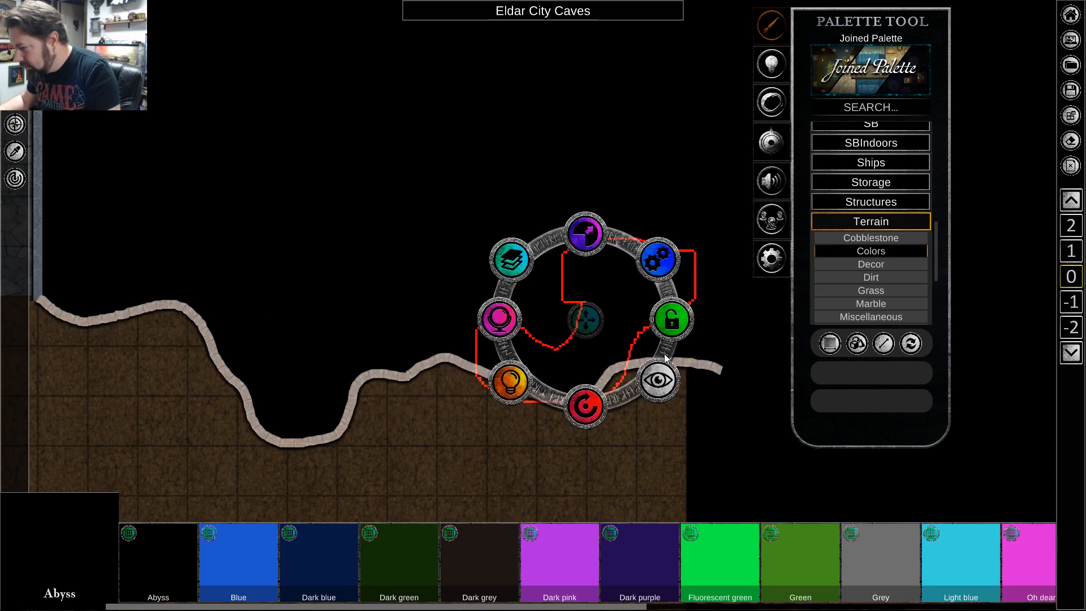
left_click(621, 478)
key("s")
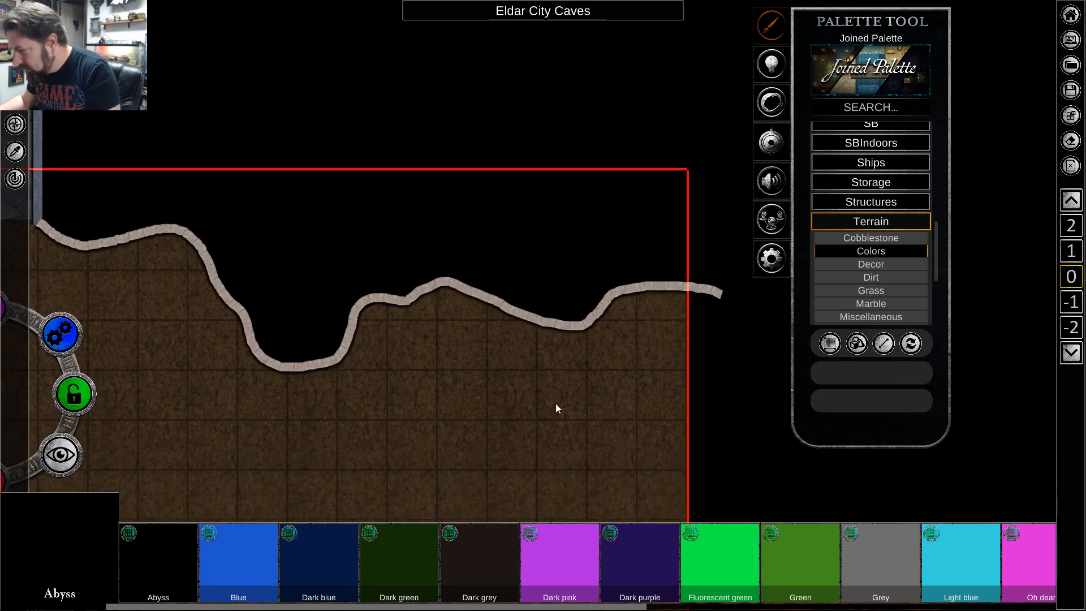
scroll(550, 402, "down", 3)
key("a")
scroll(524, 393, "down", 2)
key("a")
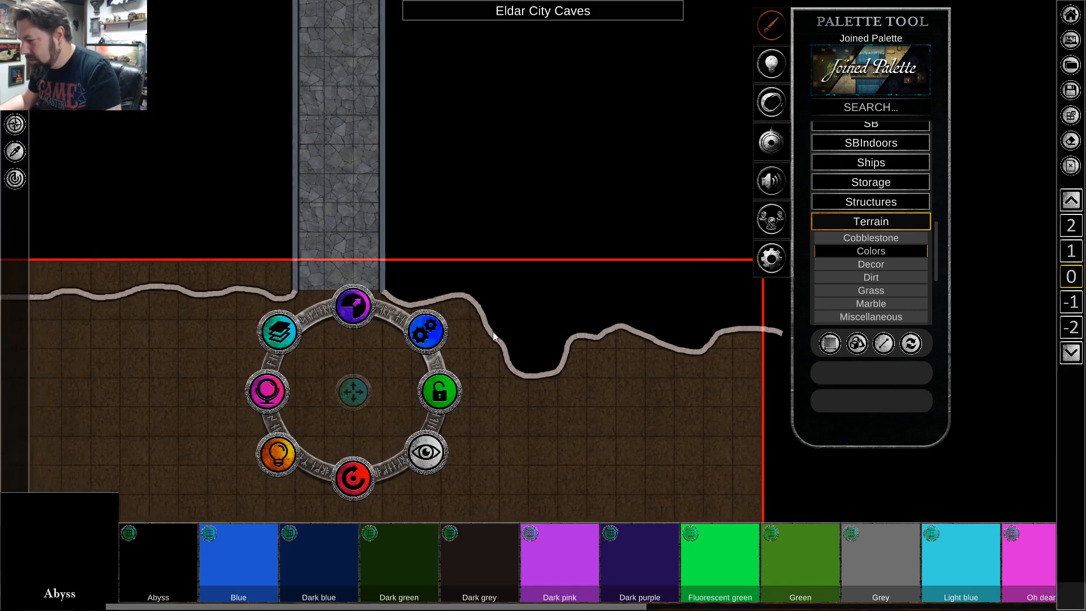
key("d")
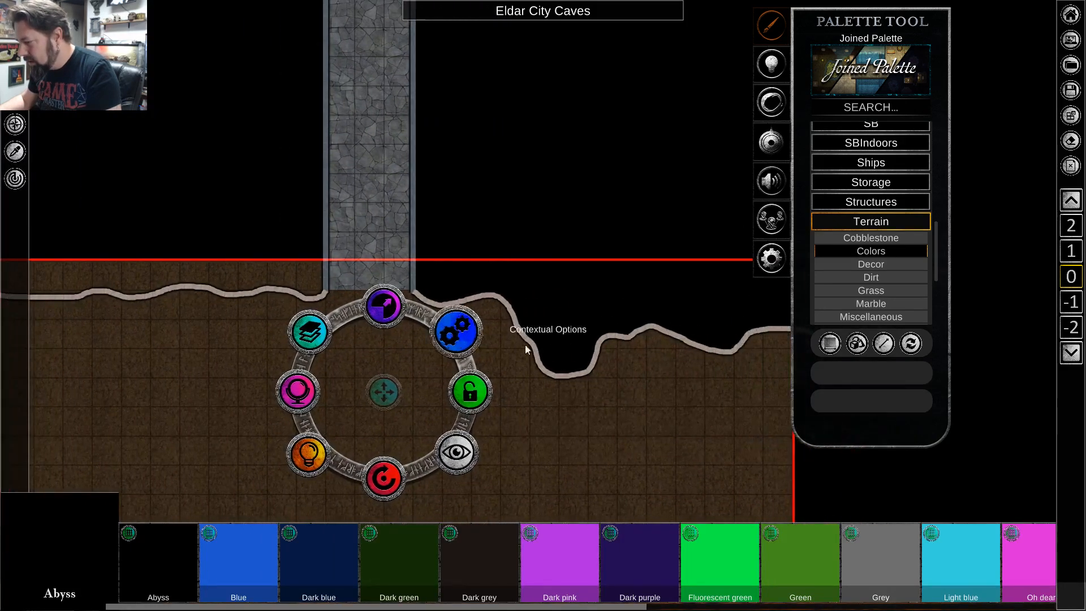
left_click(545, 434)
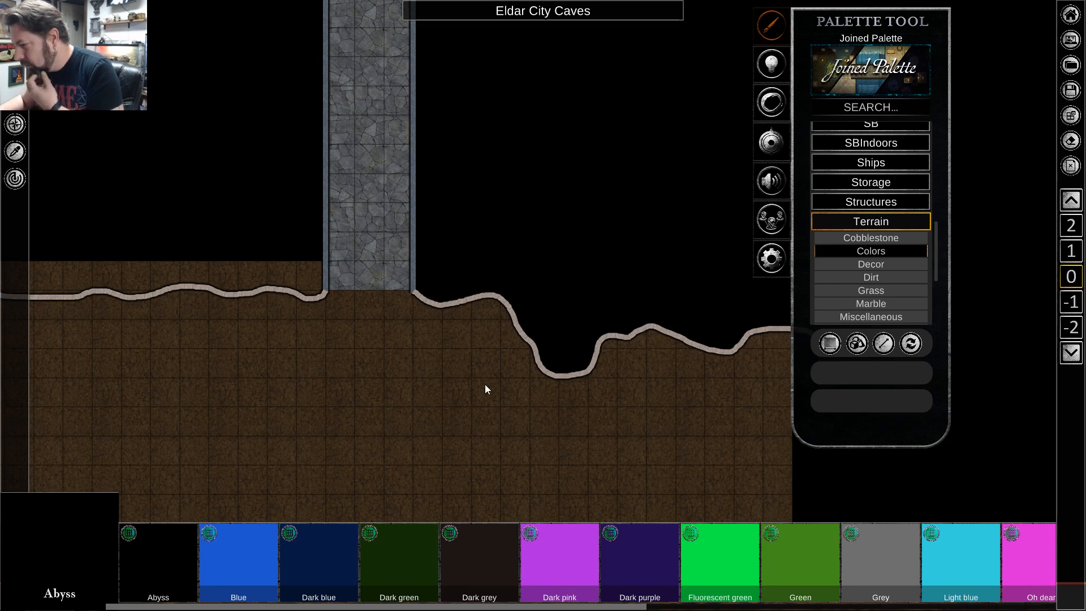
key("Down")
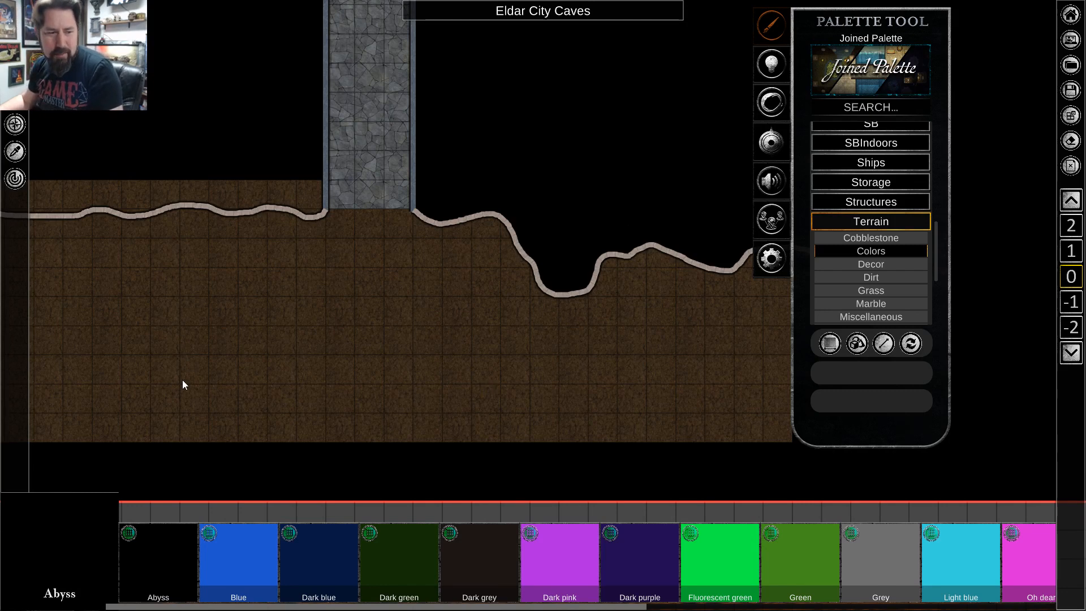
key("a")
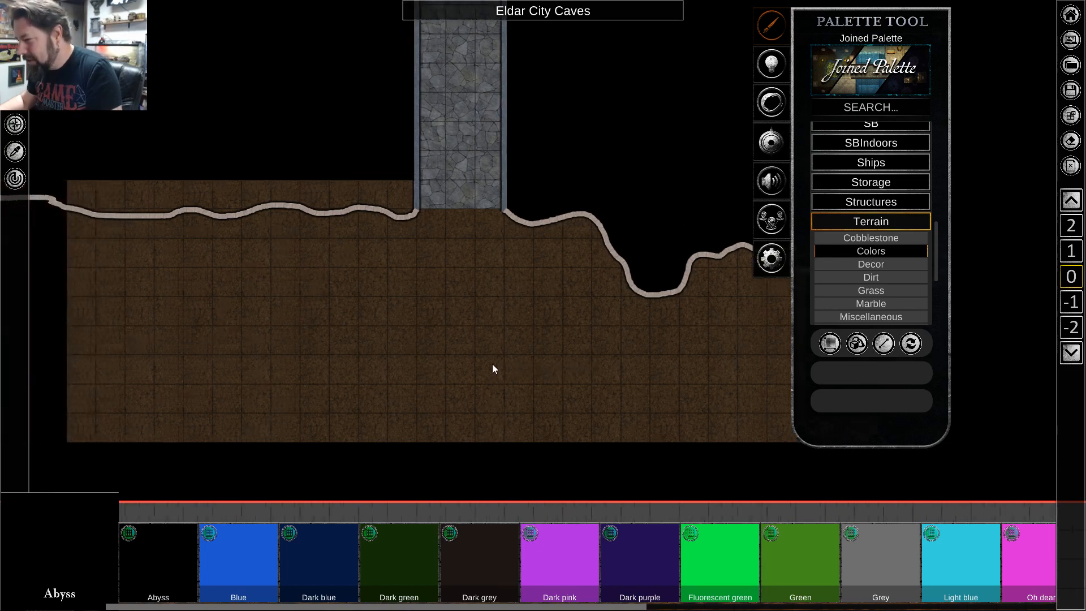
key("w")
key("a")
scroll(421, 375, "up", 1)
scroll(421, 380, "up", 1)
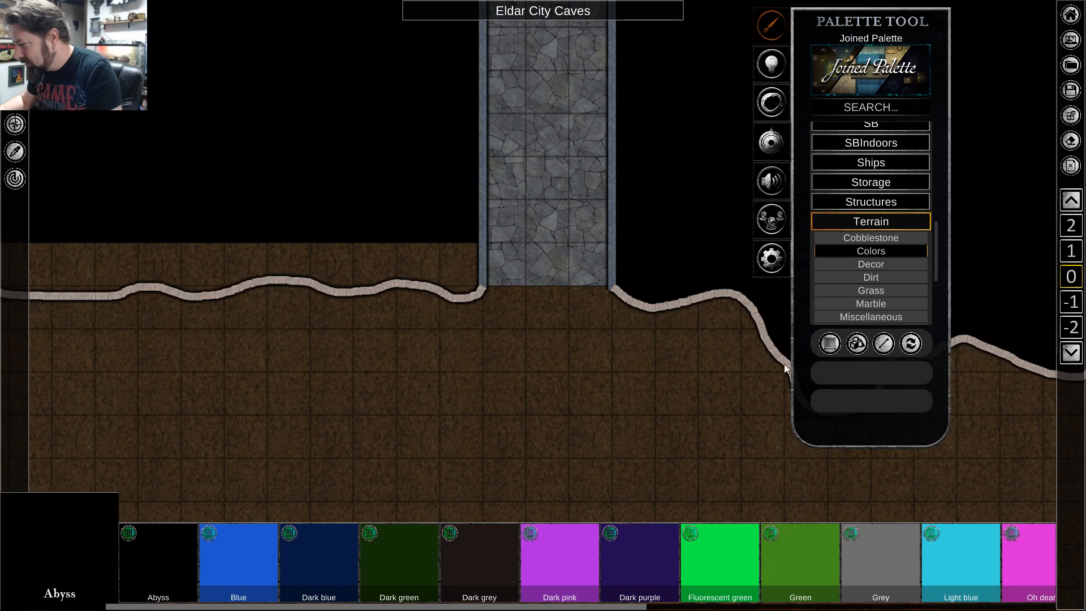
Paint Abyss with brush placement over all the dirt above the cave wall left of the corridor.
left_click(856, 252)
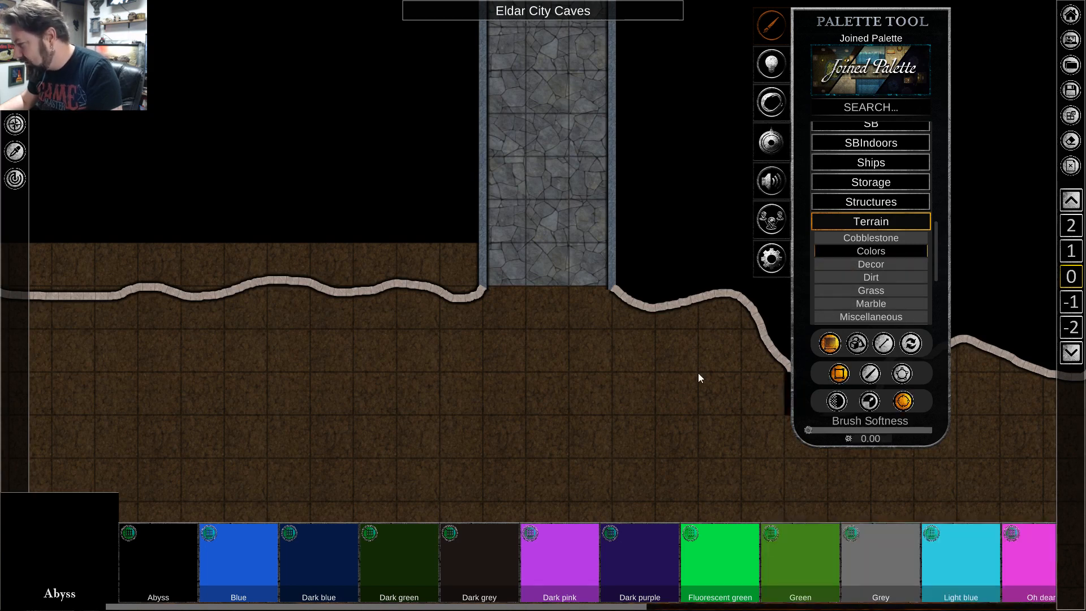
left_click(867, 371)
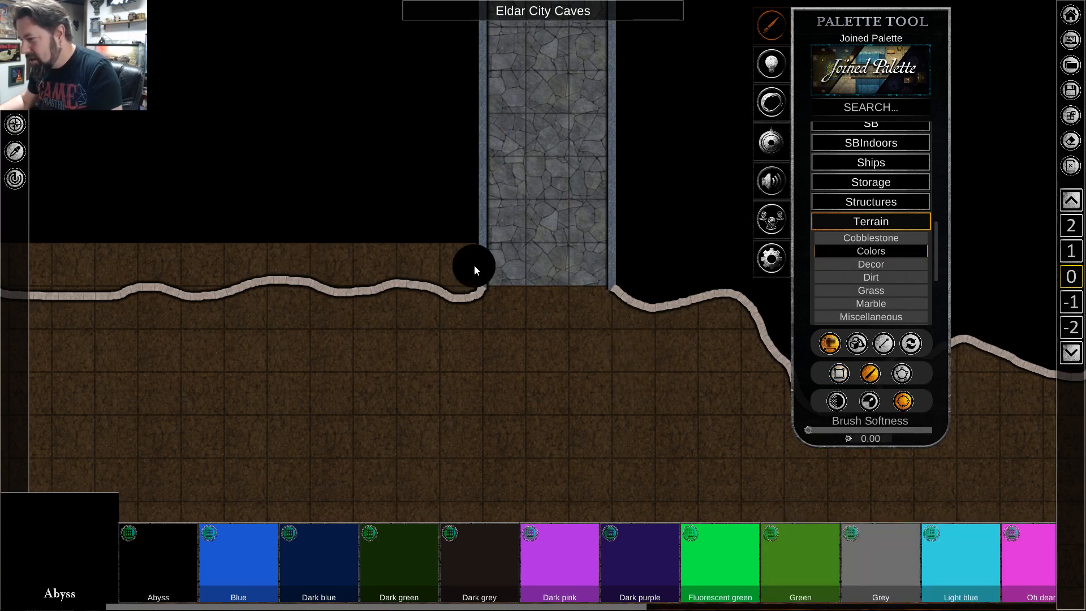
key("a")
key("a")
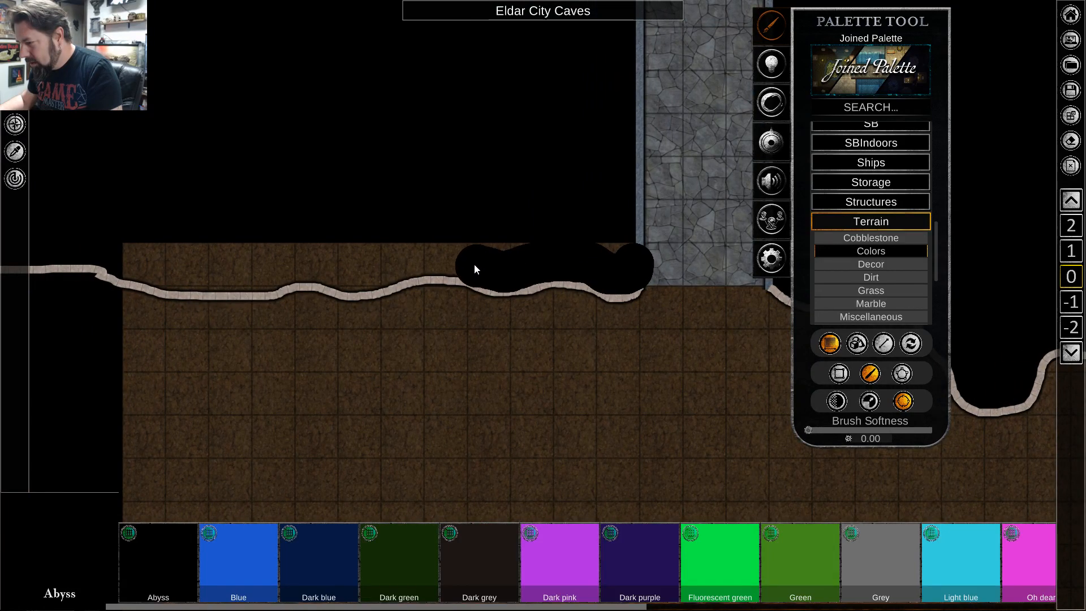
left_click_drag(336, 272, 243, 275)
left_click_drag(115, 258, 565, 241)
left_click_drag(632, 242, 631, 242)
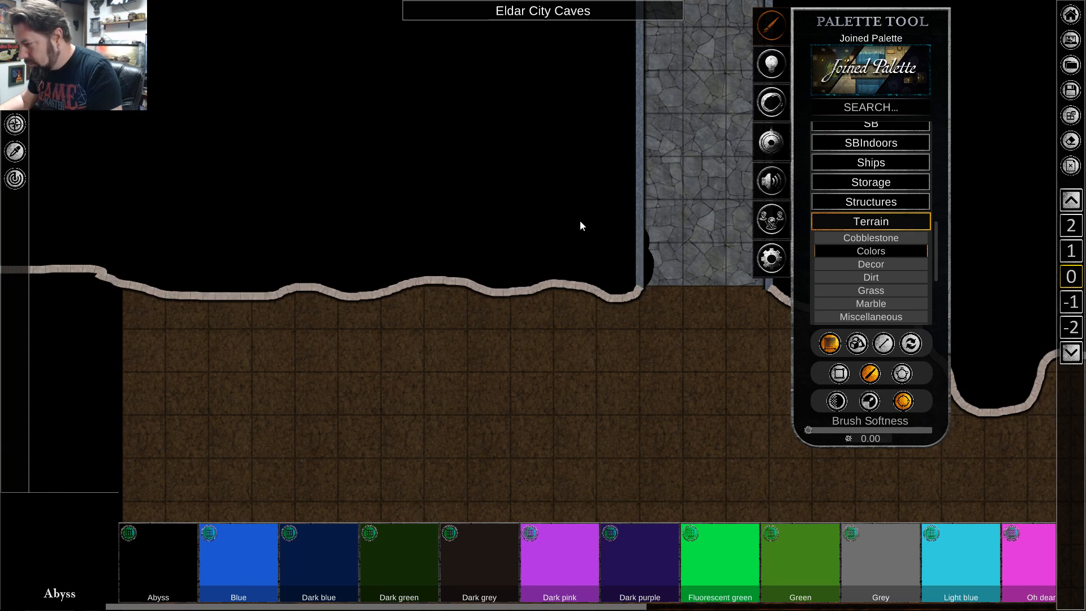
Move the abyss patch along the cave wall left of the corridor down one layer.
right_click(580, 220)
left_click(521, 264)
left_click(304, 205)
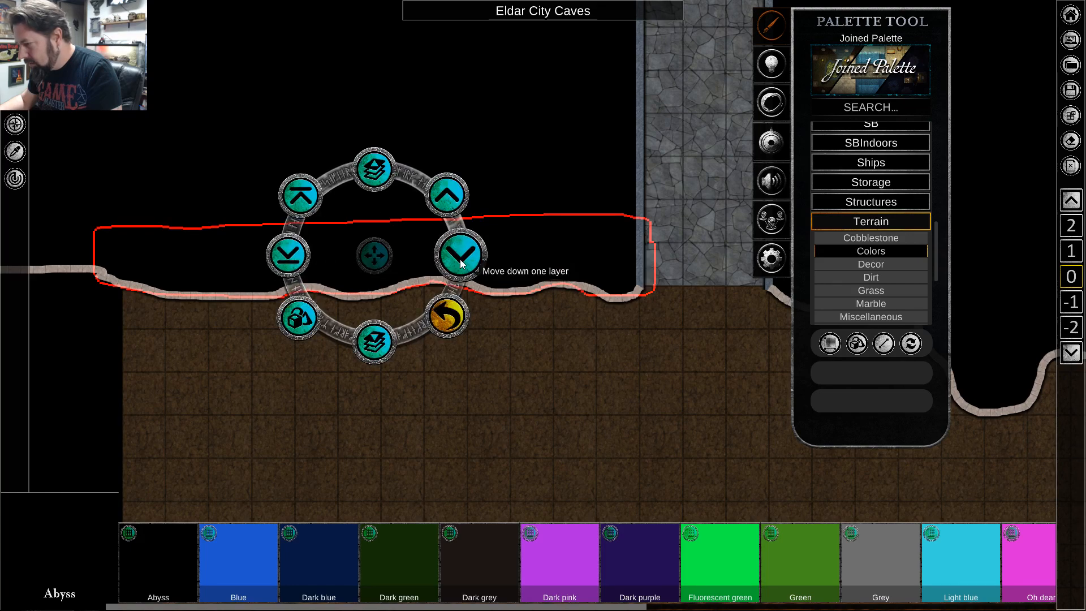
left_click(556, 392)
Examine the corridor walls and the abyss on both sides, from the cave entrance up past the wall opening.
key("d")
scroll(396, 391, "down", 2)
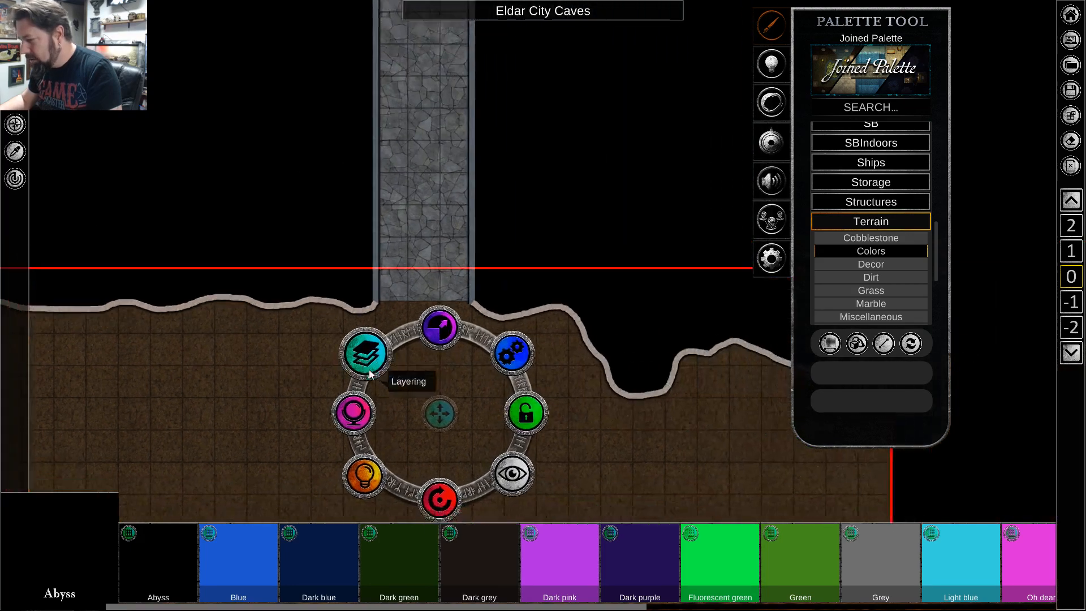
key("s")
key("w")
key("d")
scroll(515, 273, "down", 4)
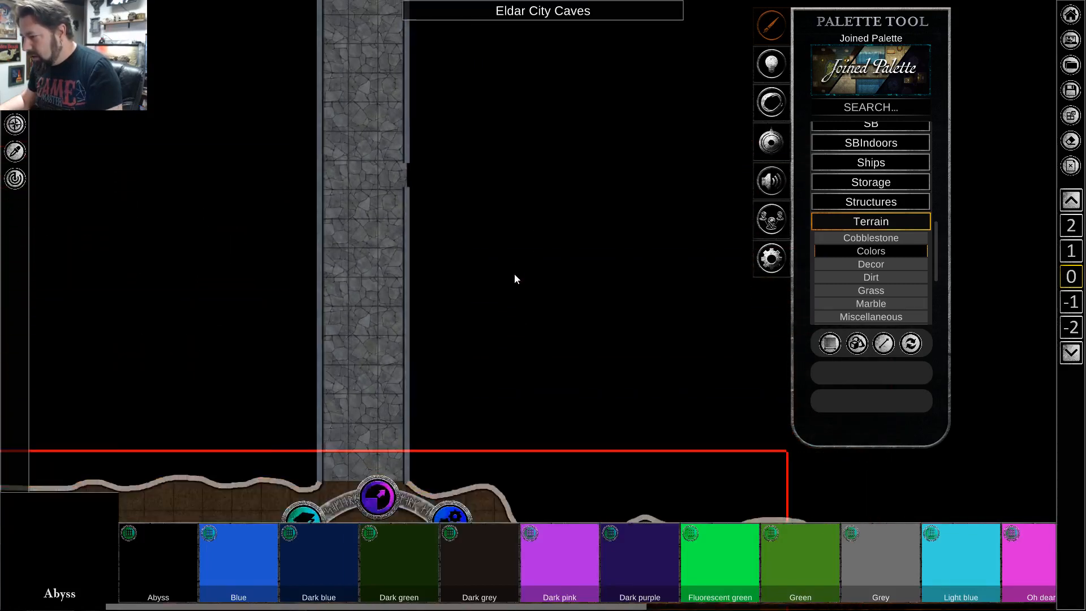
key("s")
key("w")
scroll(545, 269, "up", 4)
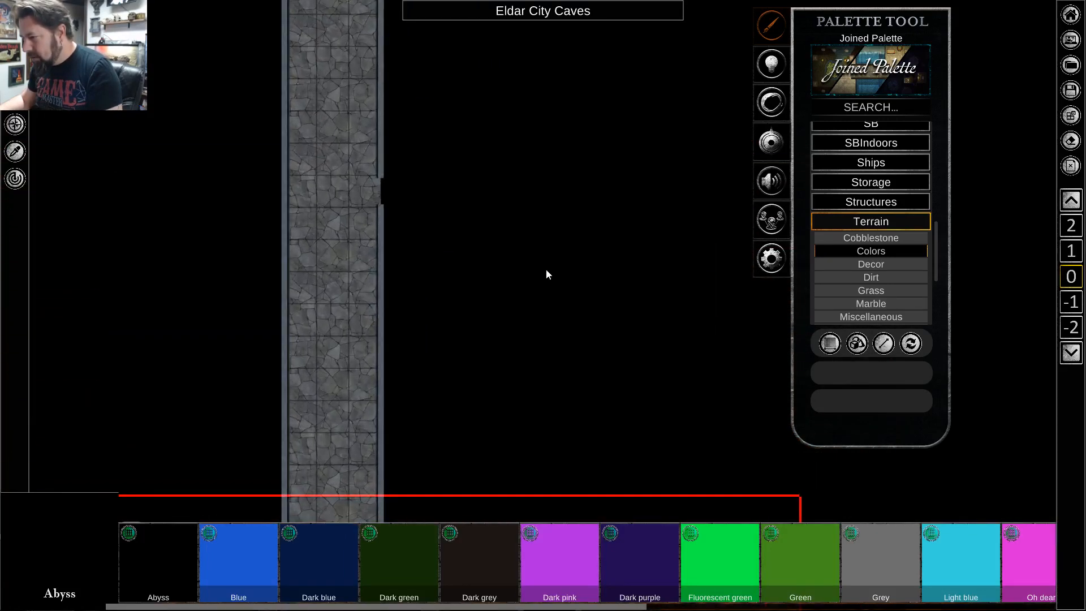
key("a")
key("s")
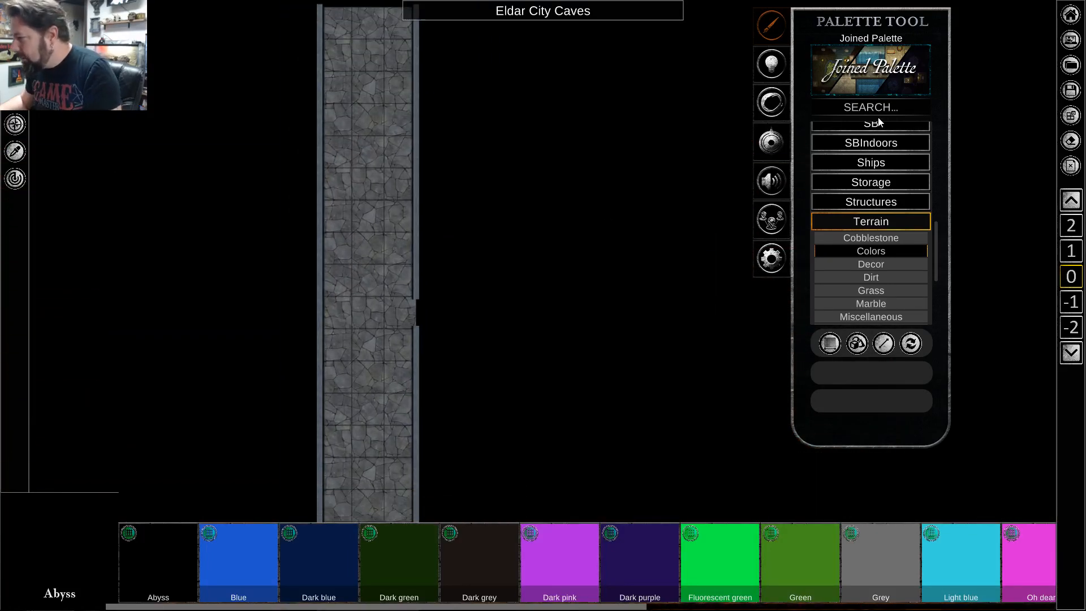
Darken the whole map by lowering the Time of Day lighting to about a quarter of its range.
left_click(782, 66)
left_click(777, 37)
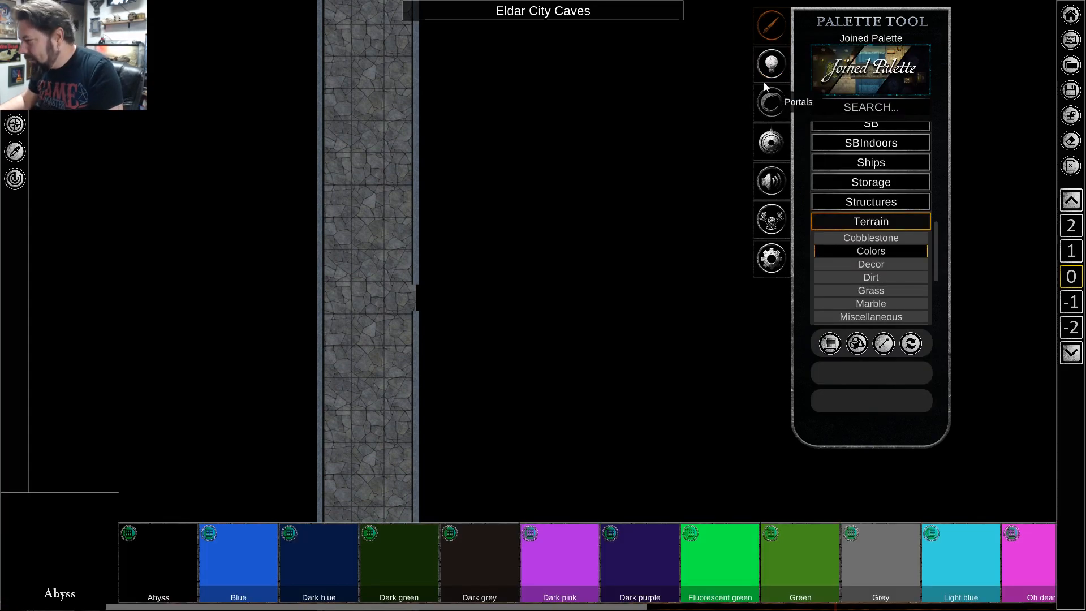
left_click(768, 61)
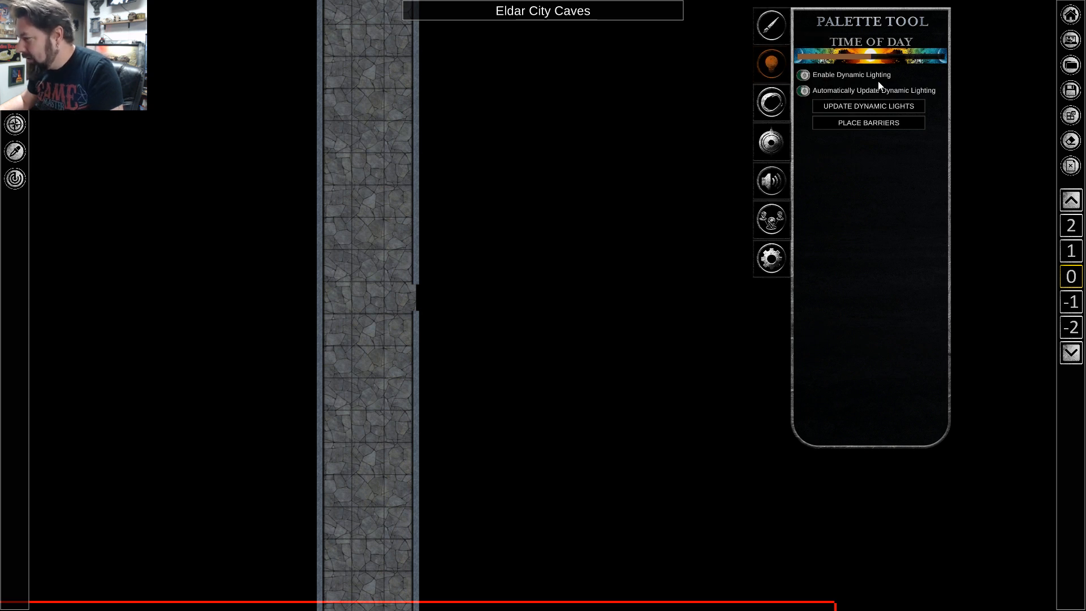
scroll(582, 353, "down", 3)
key("s")
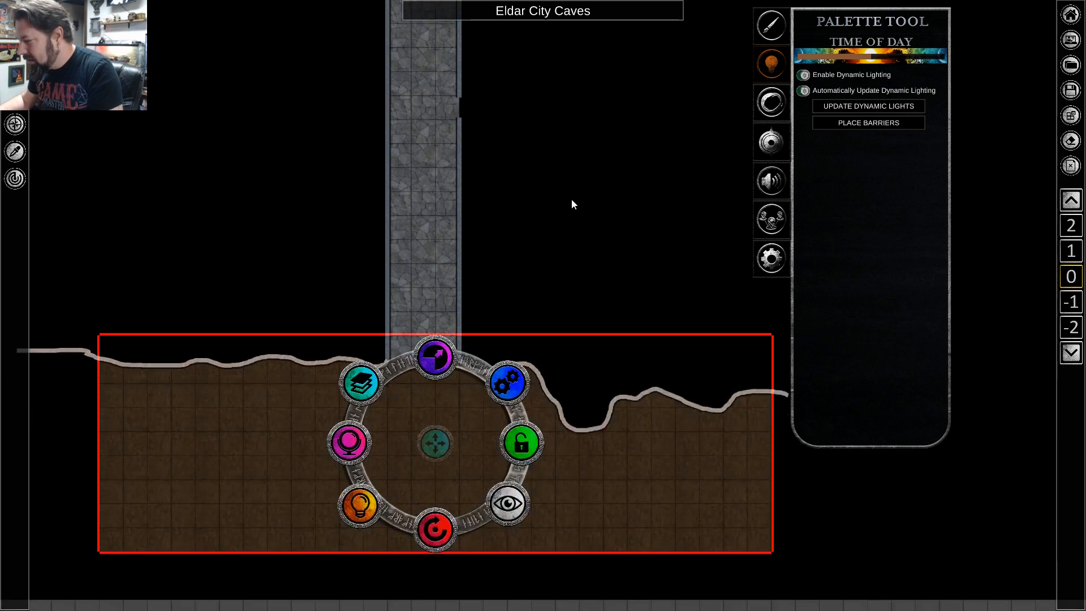
left_click(571, 200)
left_click_drag(871, 56, 829, 44)
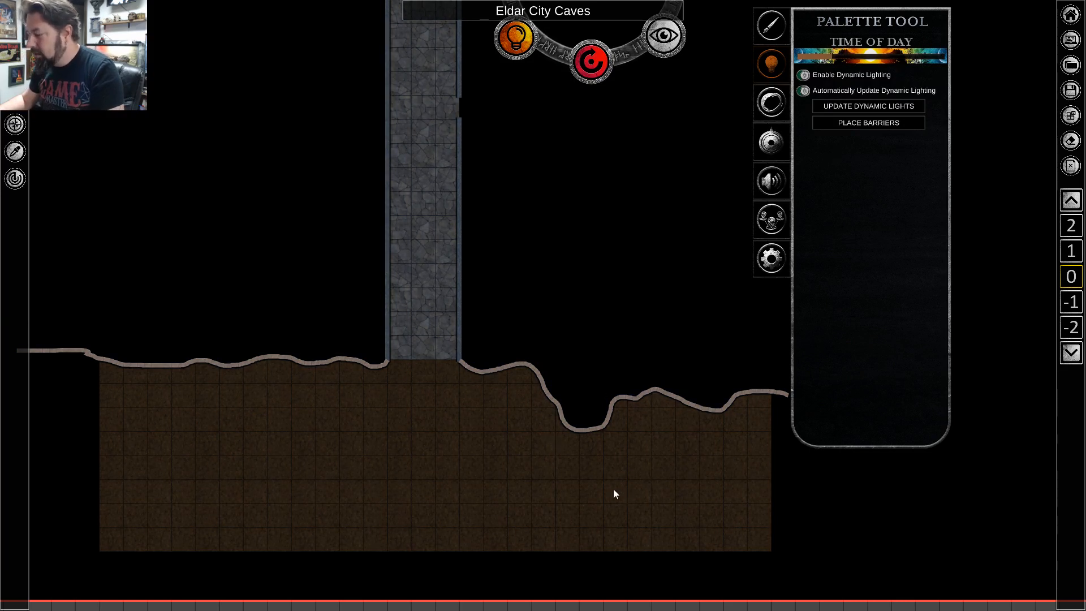
Search the object palette for torch and list only the image results.
left_click(768, 35)
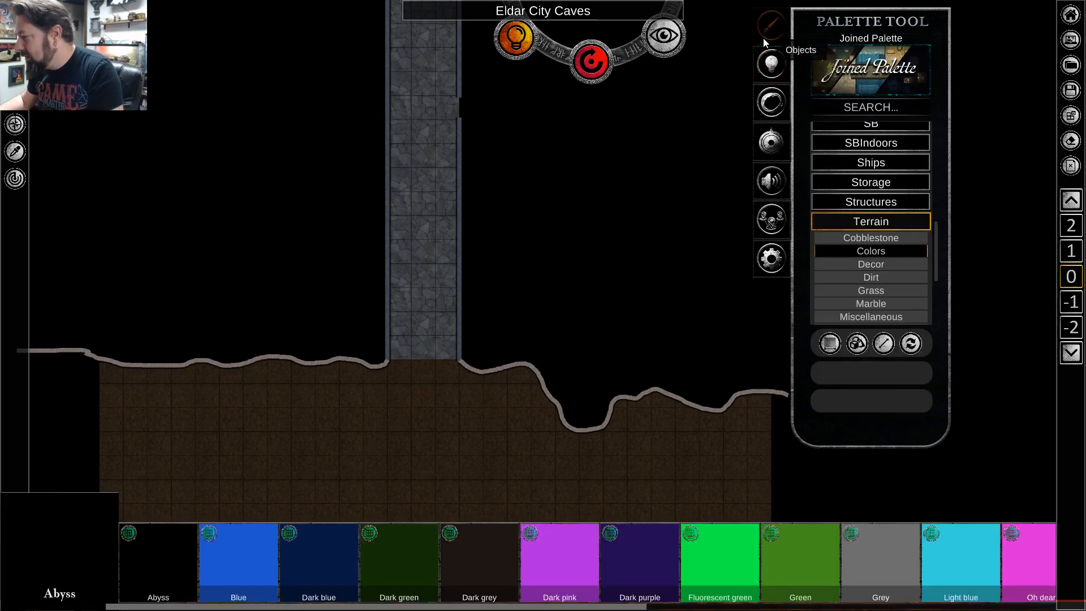
left_click(857, 107)
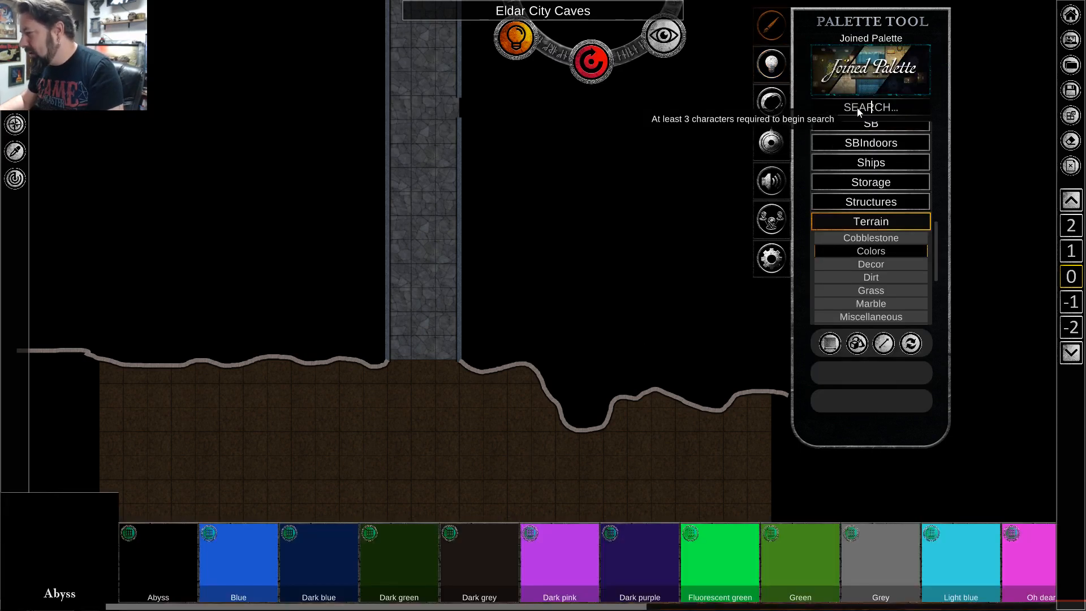
type("torch")
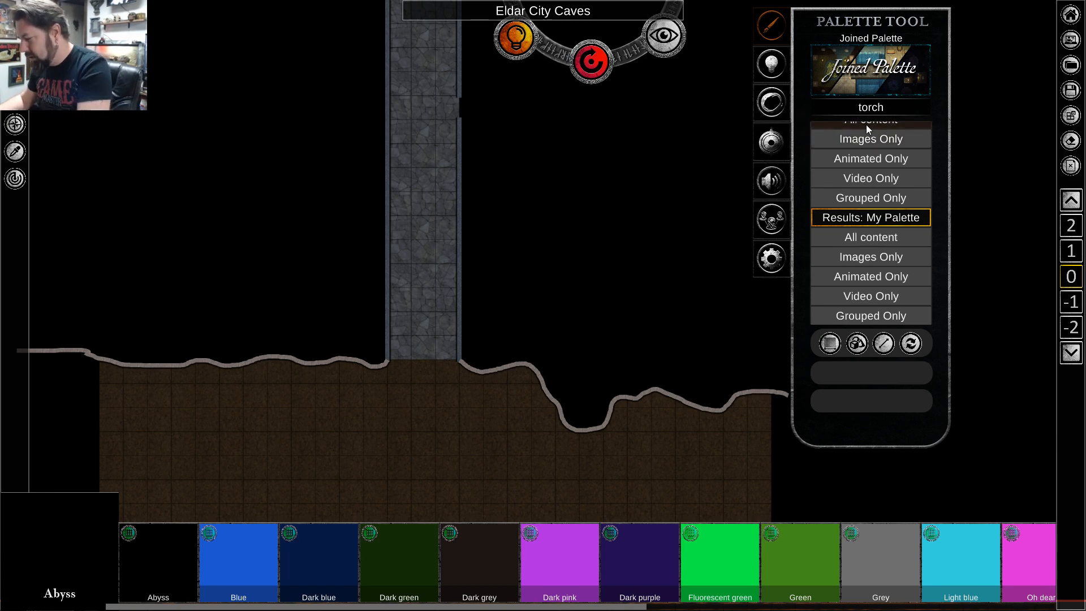
double_click(892, 104)
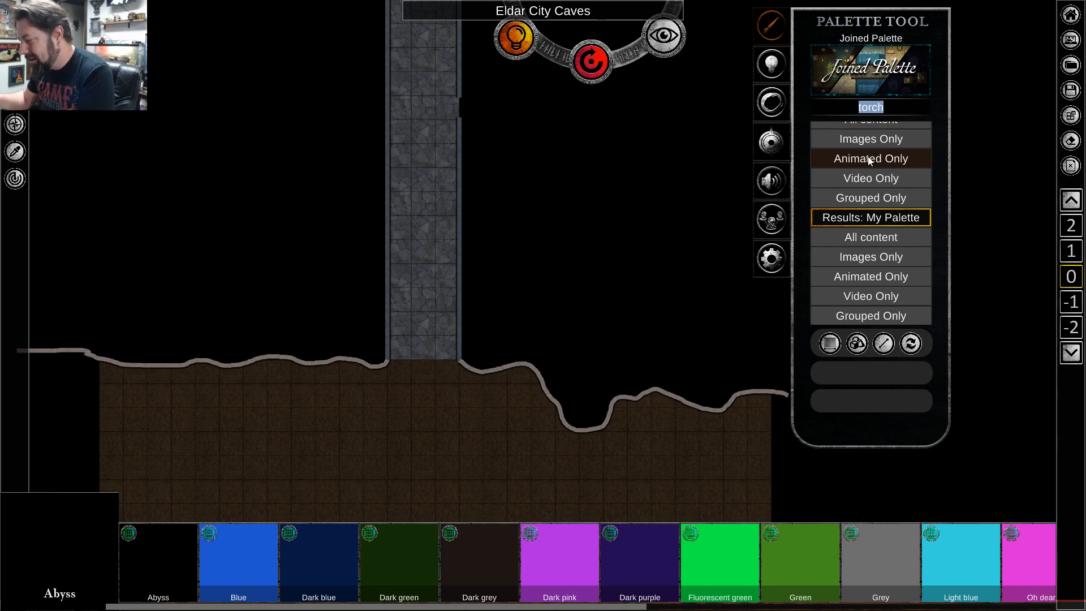
left_click(858, 141)
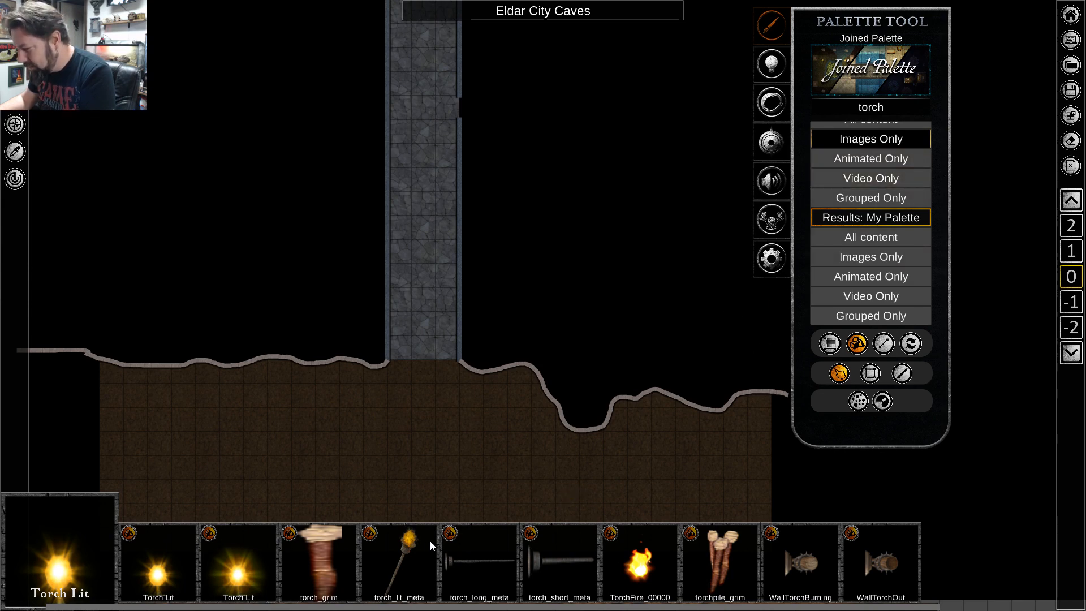
Place one Torch Lit object on the corridor floor close to the left wall.
left_click(171, 568)
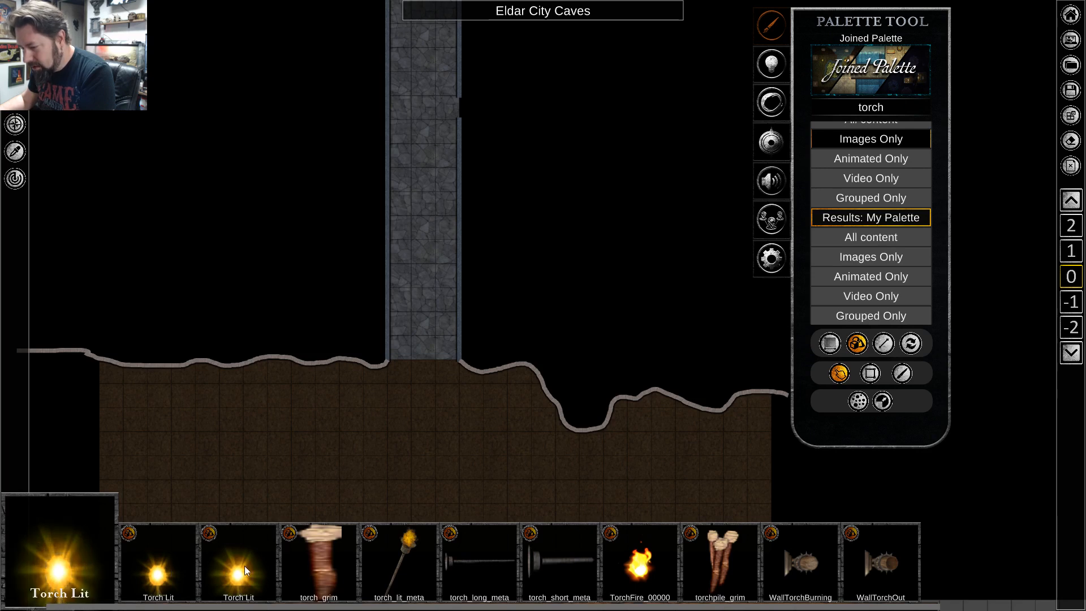
scroll(409, 256, "up", 4)
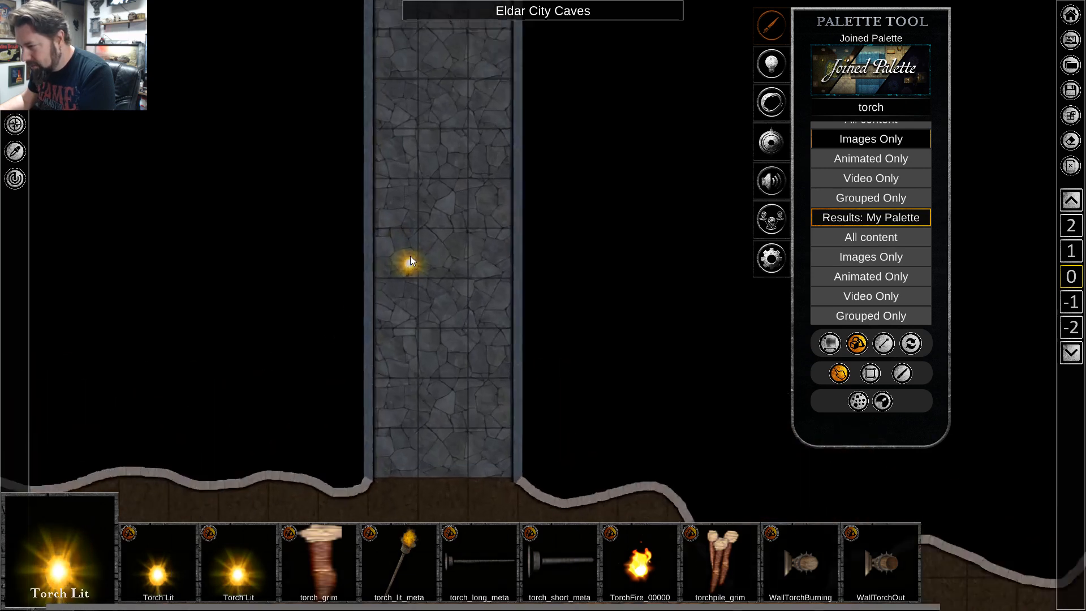
right_click(415, 288)
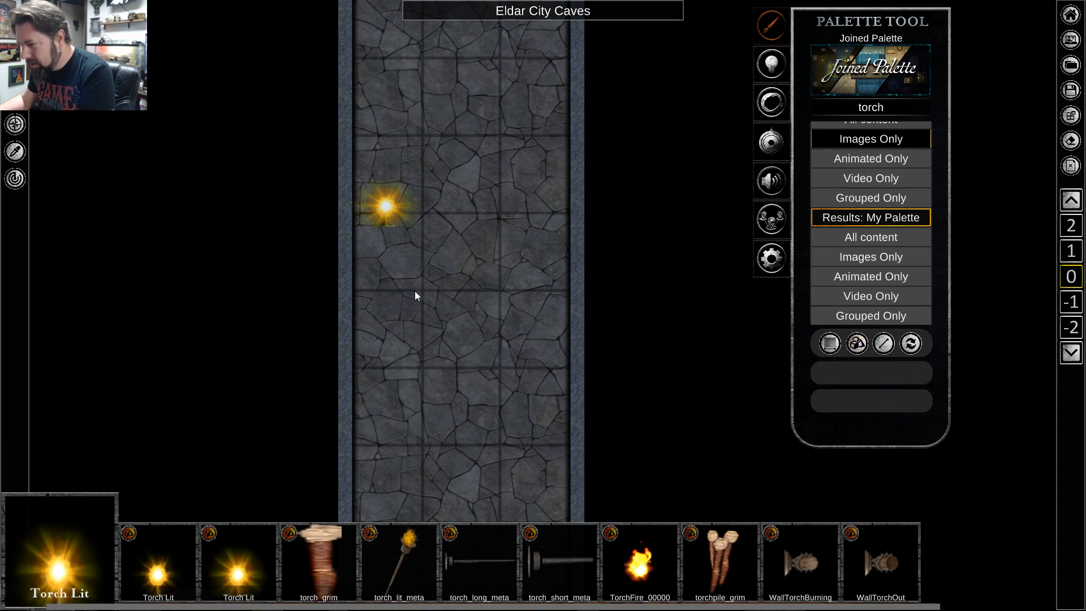
Rotate the torch a quarter turn so its base faces the left corridor wall, and move it slightly upward along that wall.
left_click(388, 209)
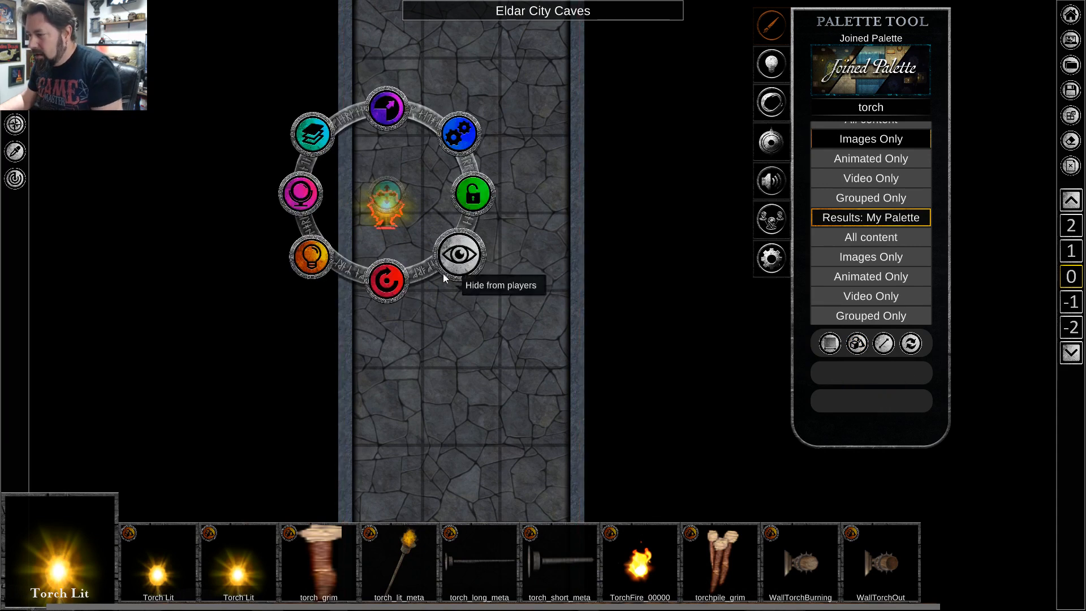
scroll(422, 168, "up", 2)
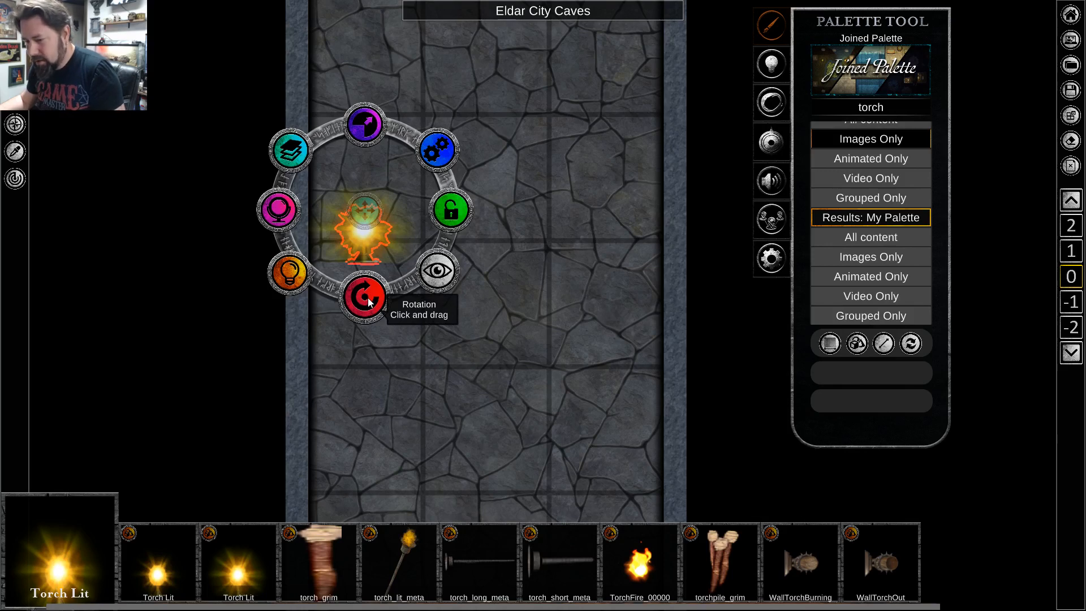
left_click_drag(368, 301, 243, 211)
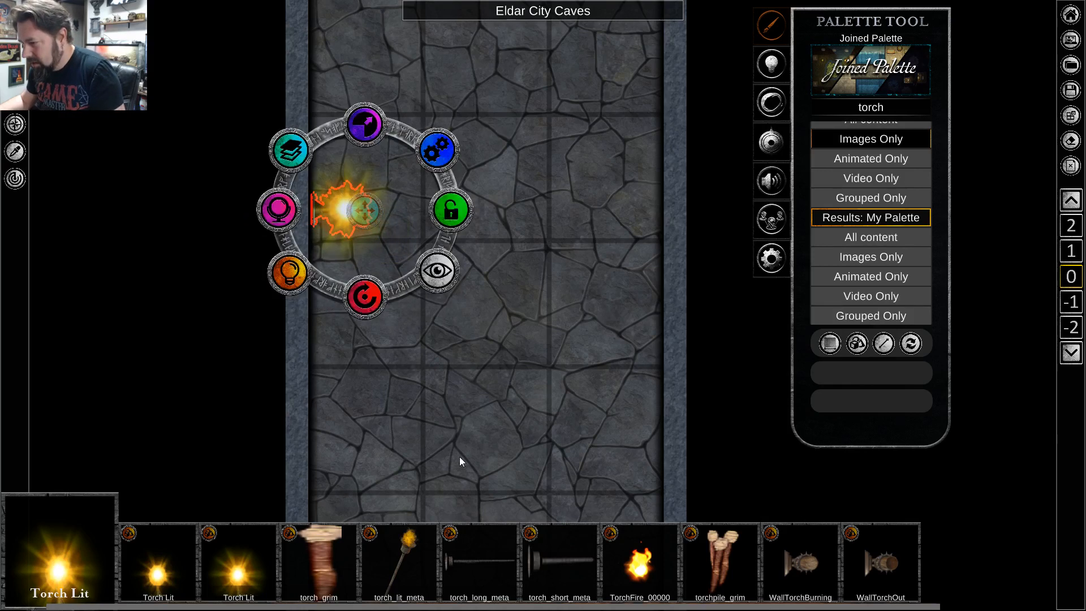
left_click_drag(368, 215, 362, 192)
left_click(432, 351)
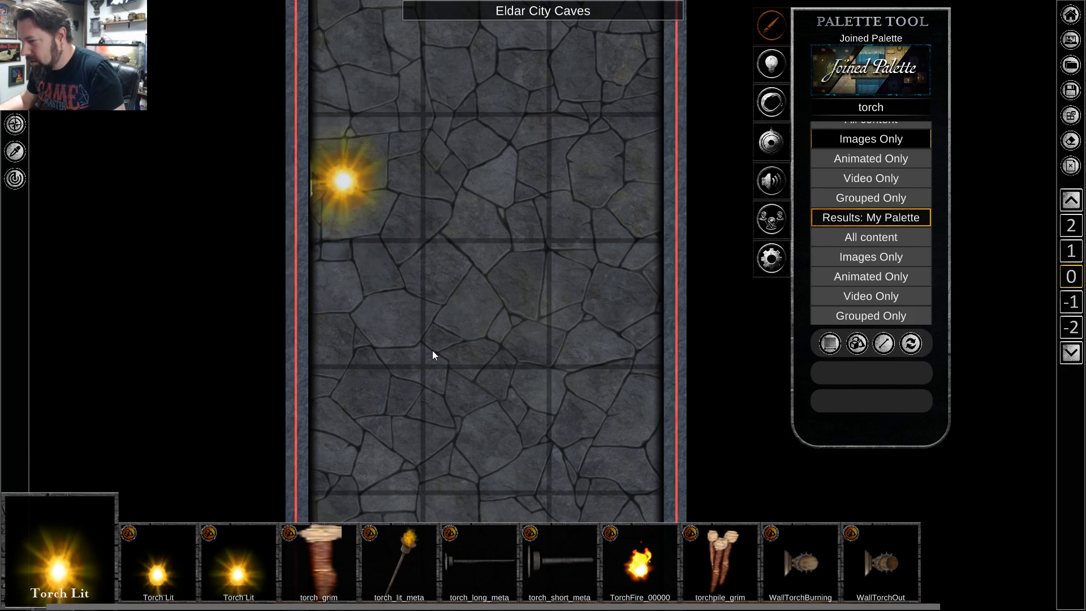
scroll(432, 351, "down", 2)
scroll(425, 363, "down", 3)
scroll(427, 335, "up", 2)
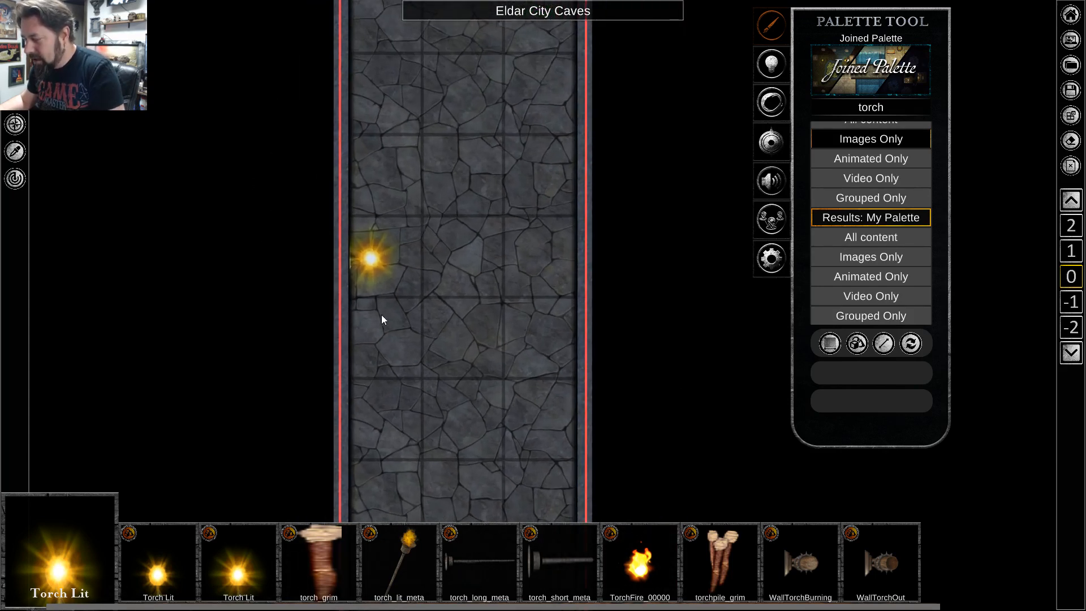
Turn on the object light of the torch on the left corridor wall.
left_click(371, 256)
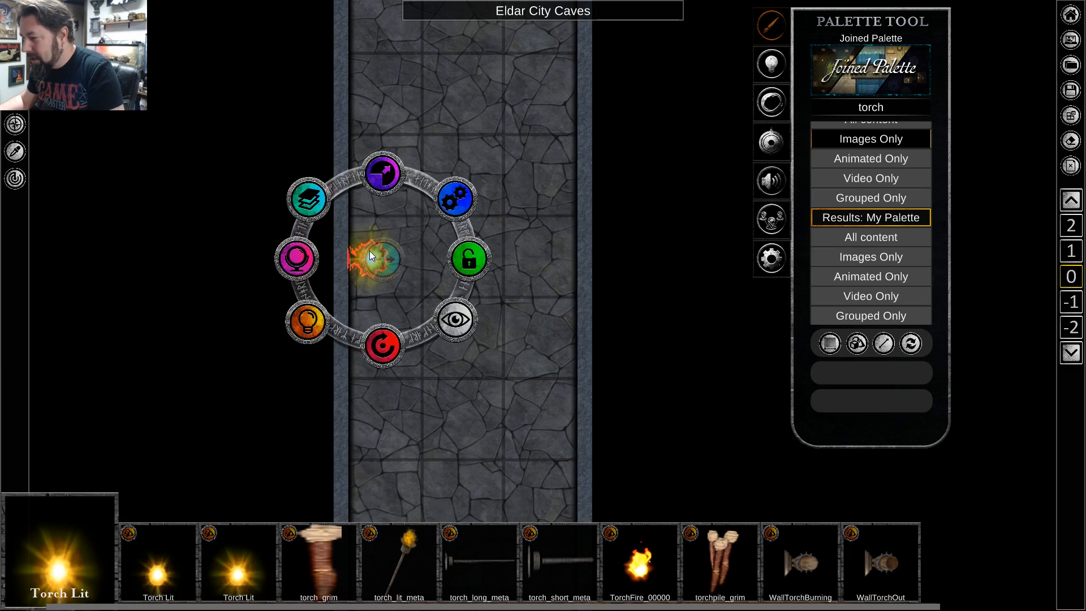
left_click(314, 327)
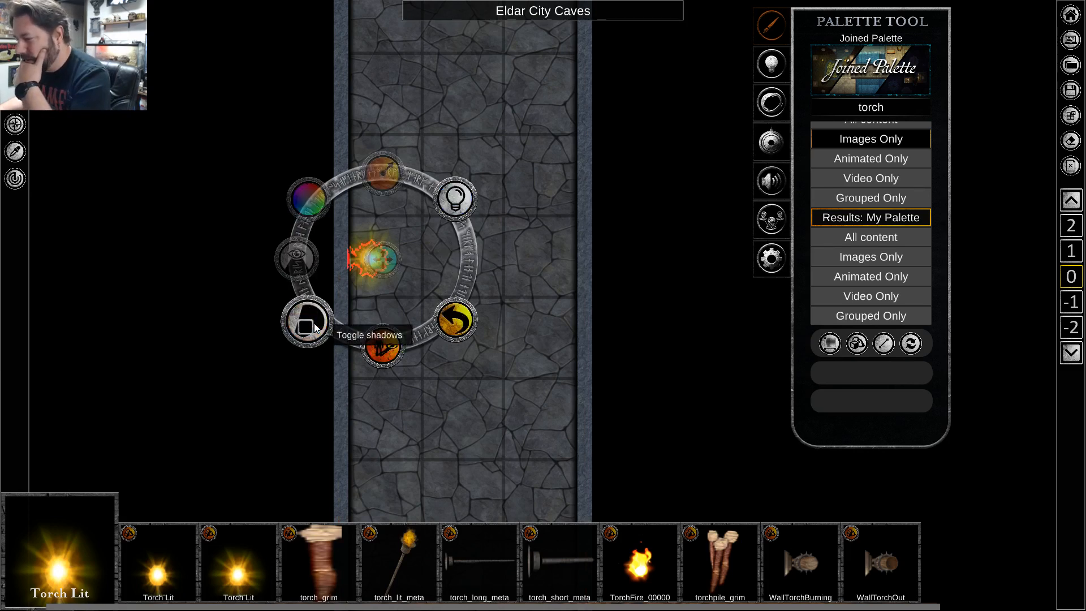
left_click(454, 198)
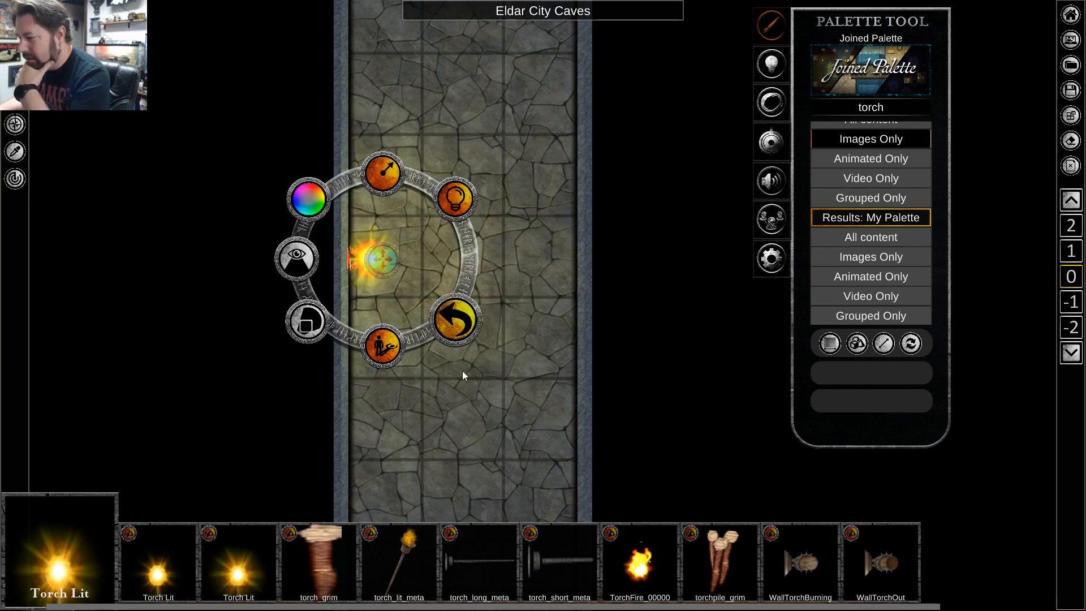
left_click(456, 474)
scroll(415, 342, "down", 5)
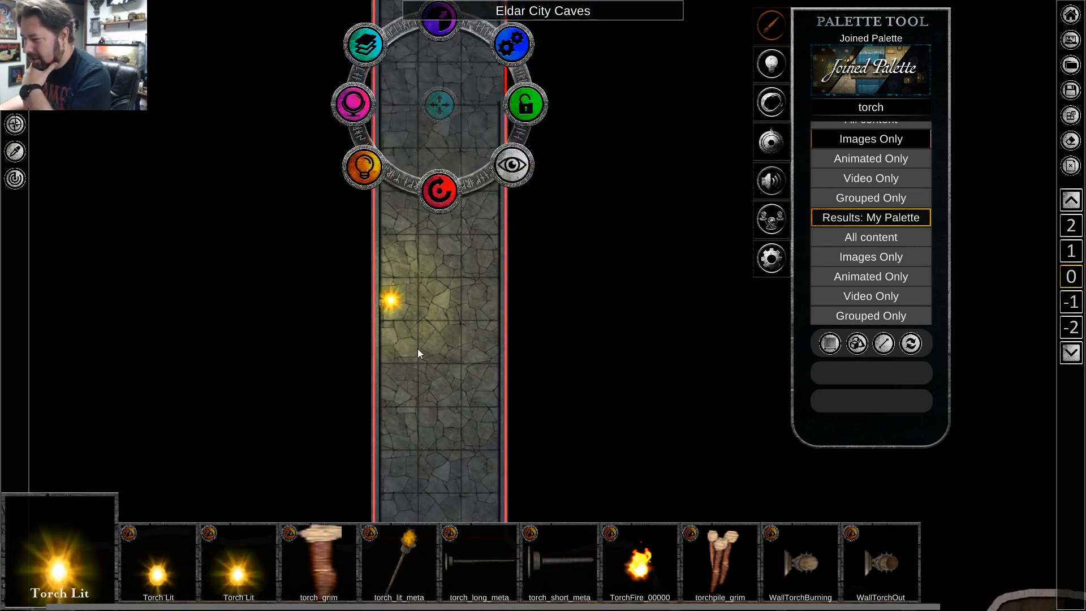
Copy the lit torch and place the copy farther up the corridor against its left wall, above the wall opening.
left_click(392, 303)
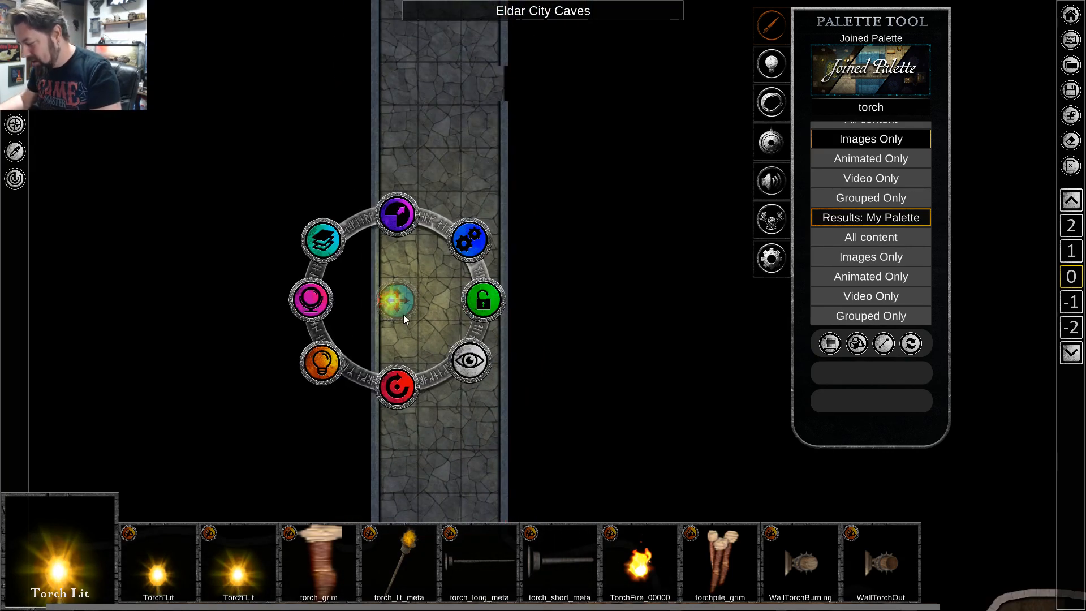
left_click(463, 117)
scroll(505, 138, "up", 2)
key("w")
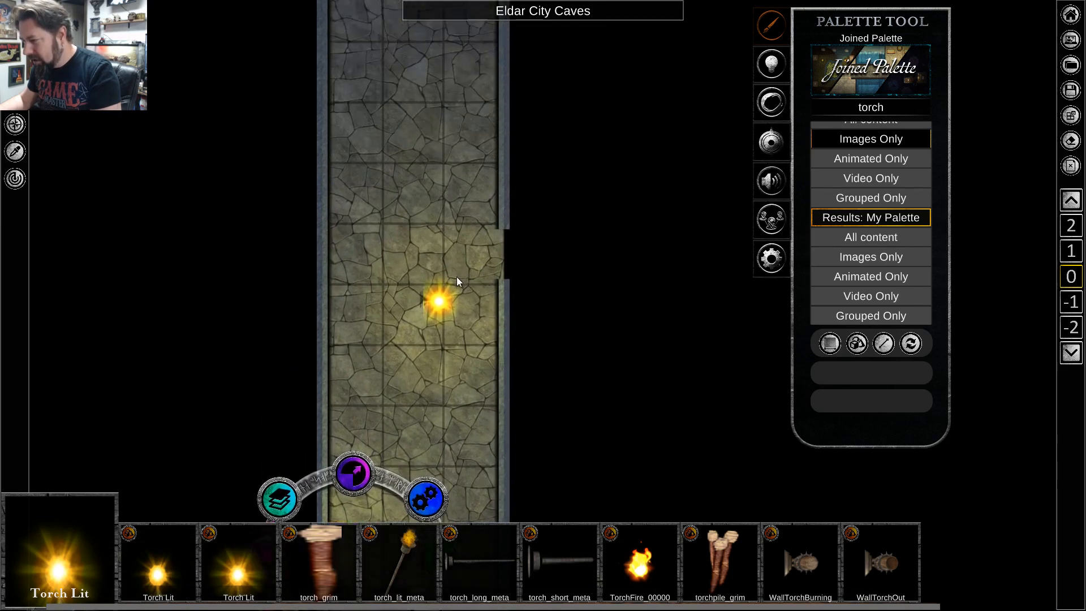
left_click_drag(440, 427, 344, 137)
left_click(428, 338)
key("s")
scroll(437, 353, "down", 2)
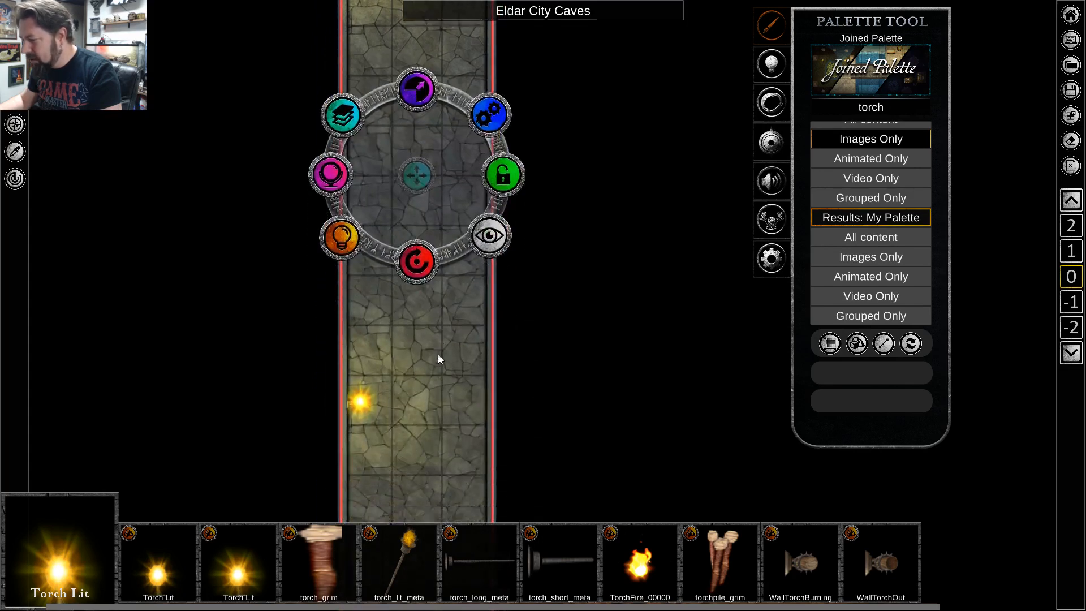
Search the palette for rock images and place one Rock Grey-d on the corridor floor just below the torch.
scroll(418, 313, "up", 2)
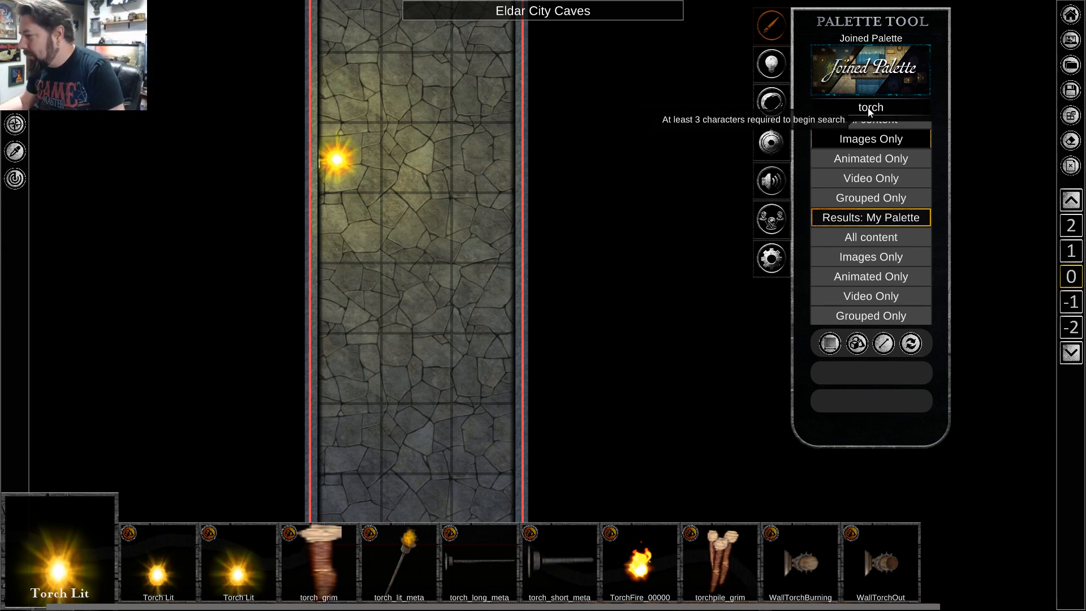
type("rock")
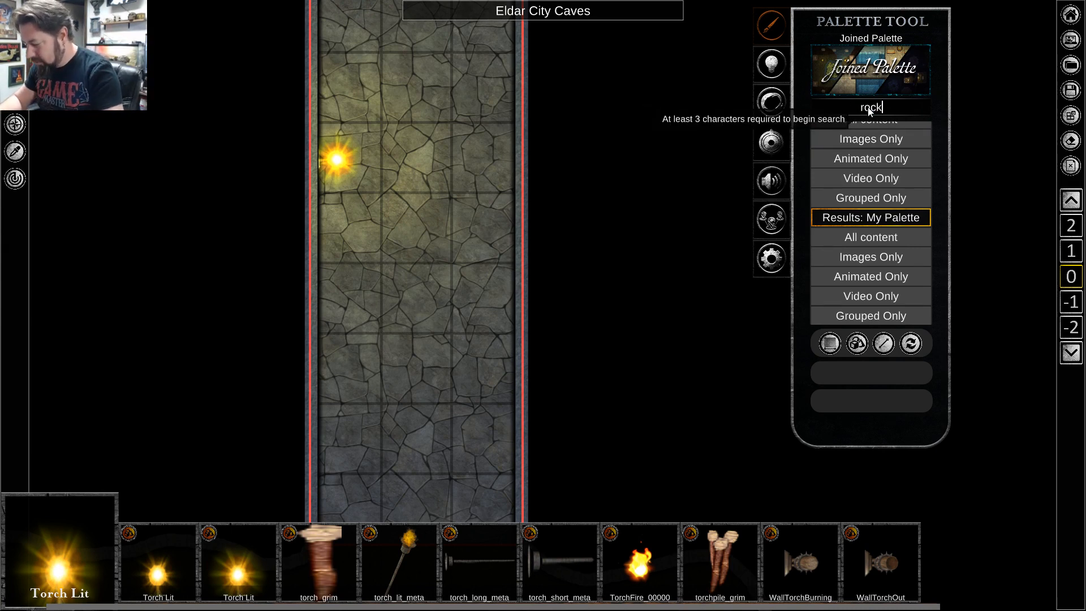
left_click(857, 142)
left_click(492, 559)
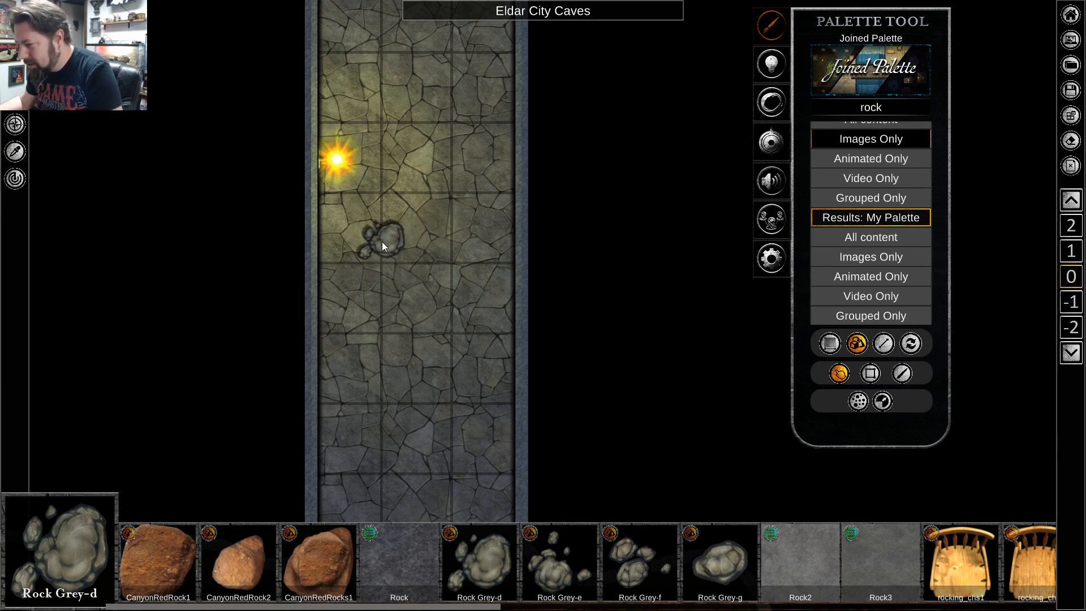
left_click(381, 243)
right_click(386, 324)
Scale up the Rock Grey-d in the corridor to roughly one and a half times its size.
left_click(381, 236)
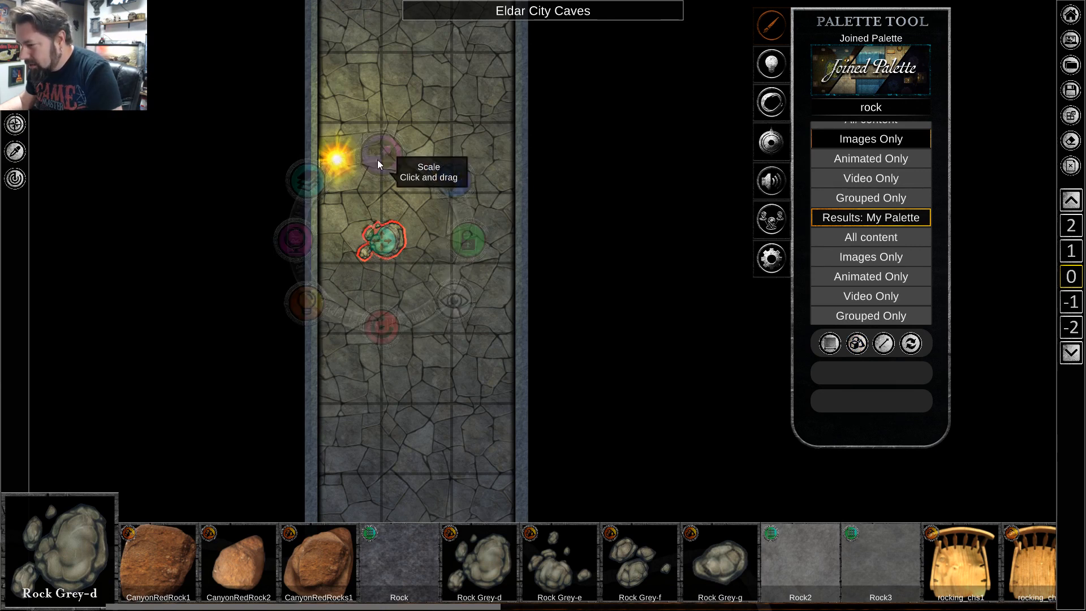
left_click_drag(378, 159, 406, 124)
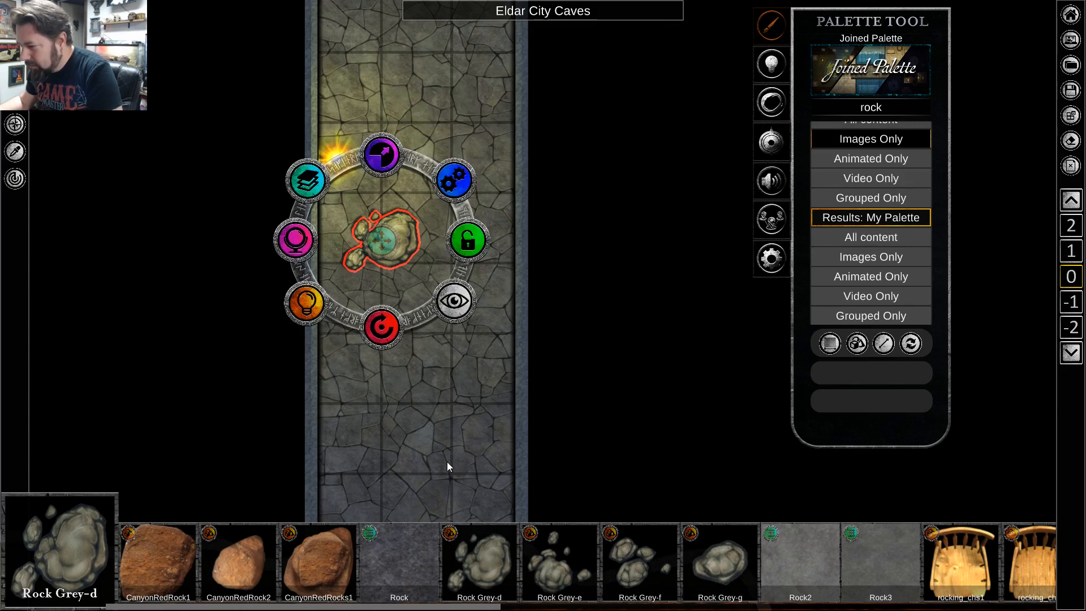
left_click(424, 427)
Make the Rock Grey-d on the corridor floor cast shadows from the torchlight.
left_click(376, 242)
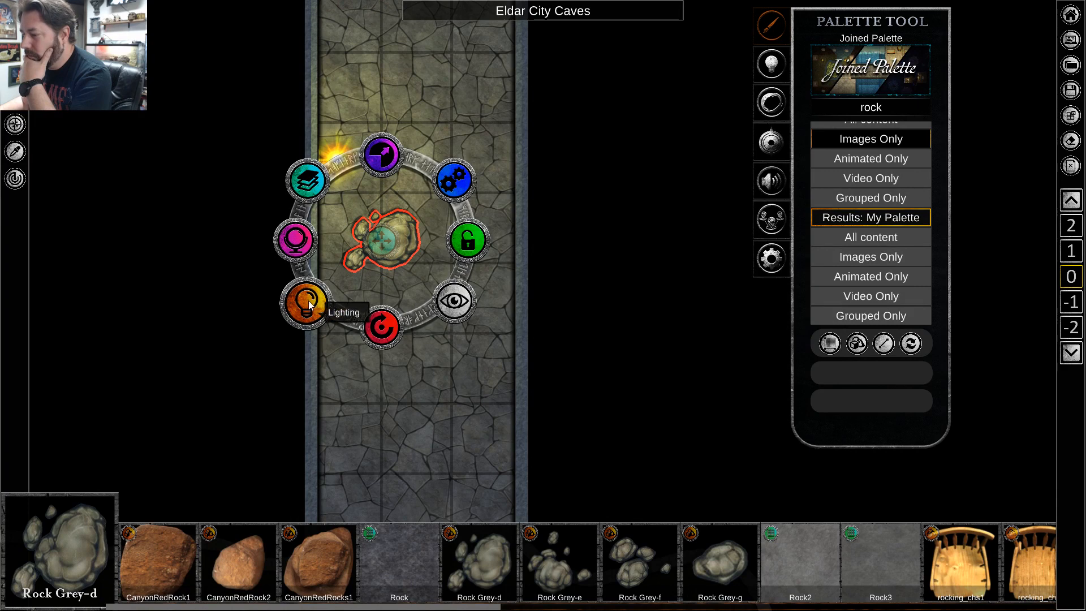
left_click(404, 372)
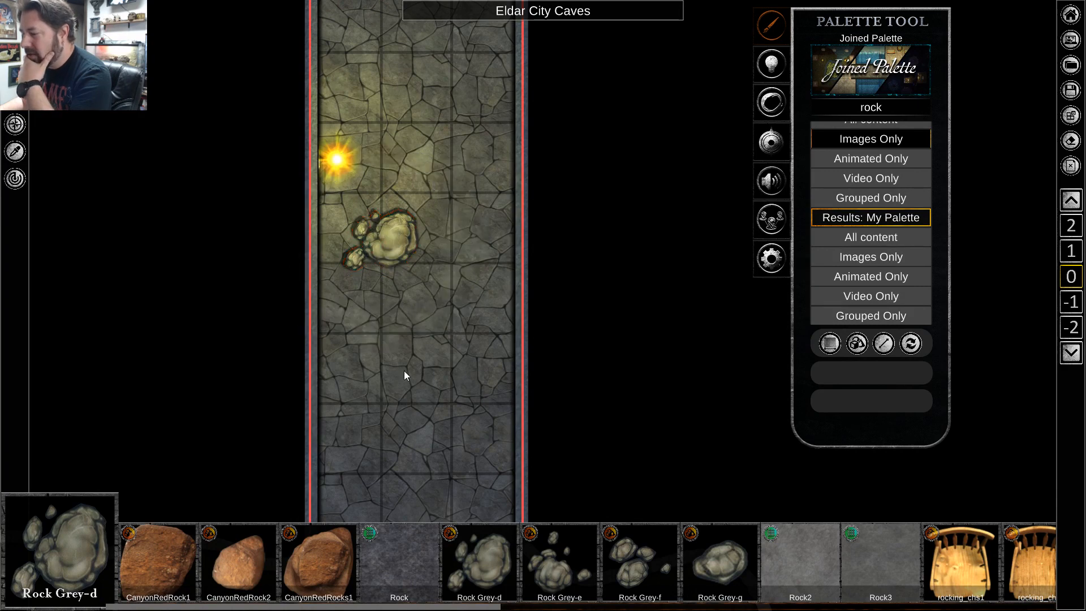
left_click(385, 239)
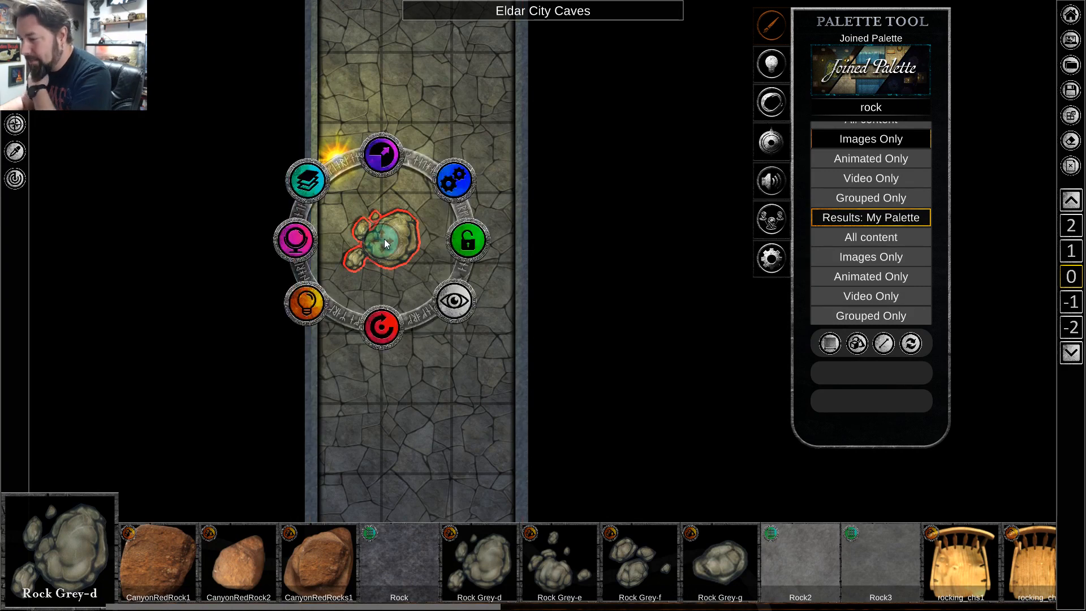
left_click(312, 306)
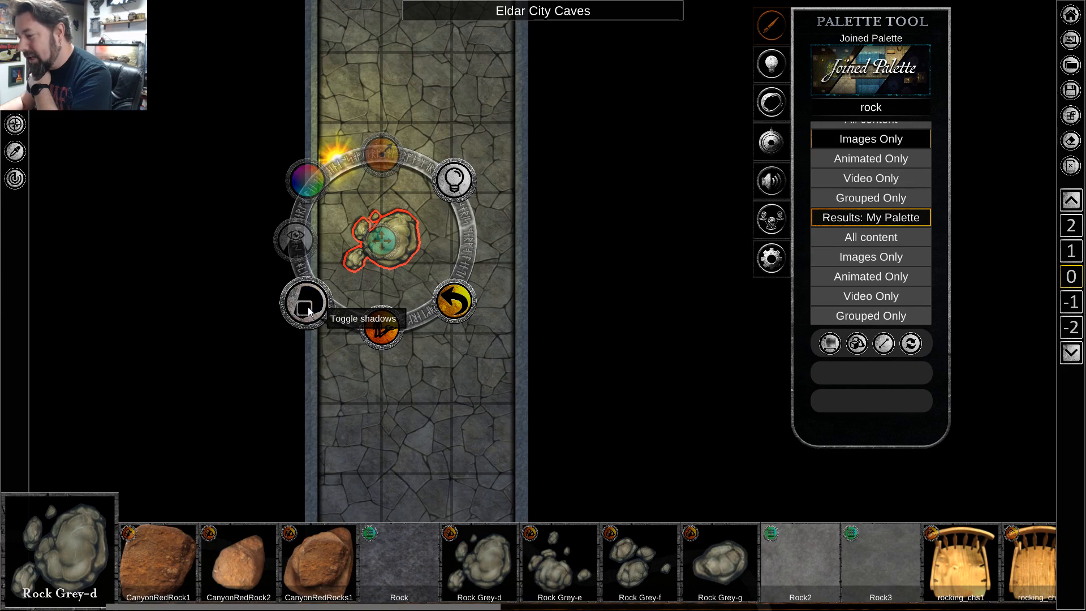
left_click(307, 309)
left_click(422, 416)
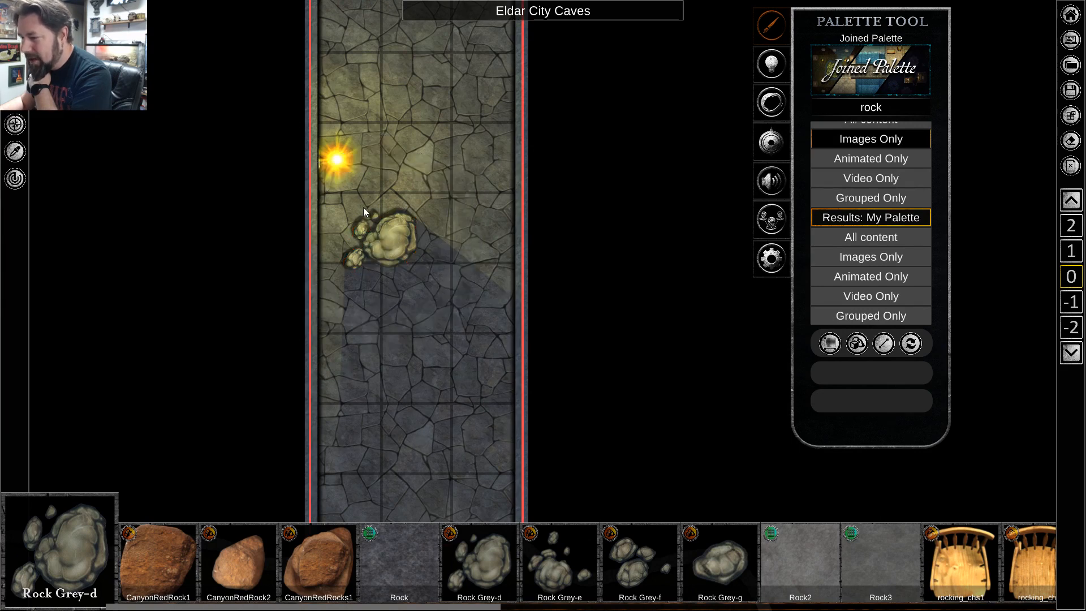
Examine the torchlight and rock shadow in the corridor and the cave floor beneath it.
scroll(445, 338, "down", 1)
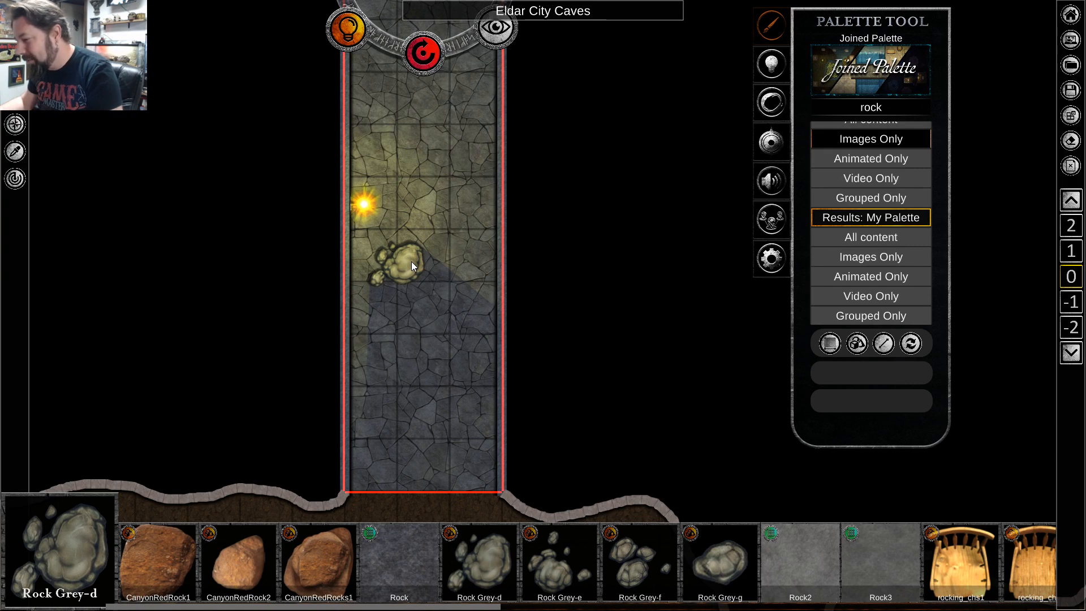
scroll(426, 346, "down", 1)
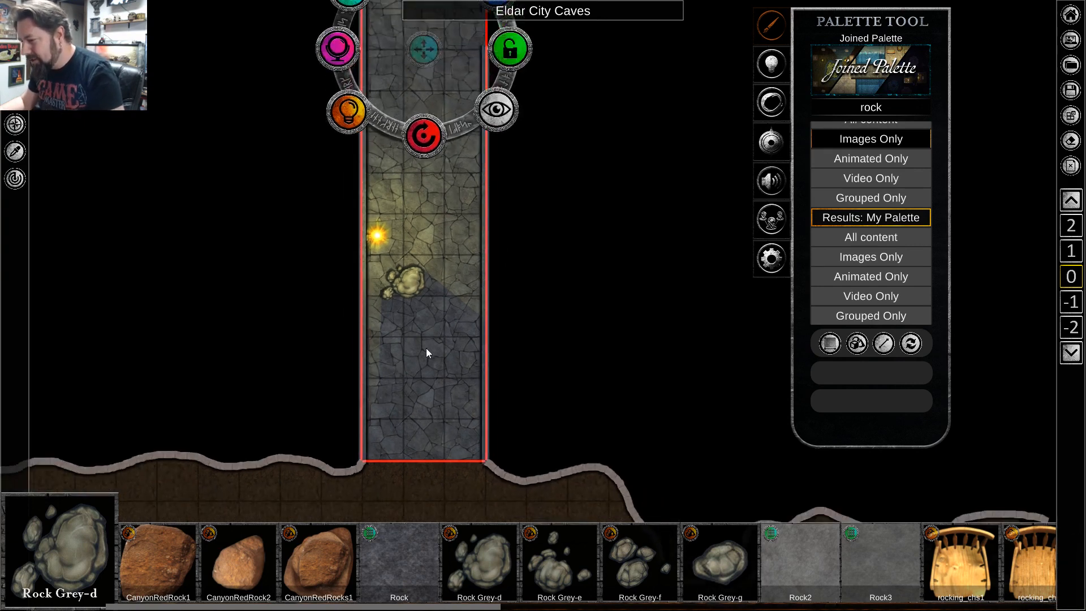
scroll(425, 356, "down", 2)
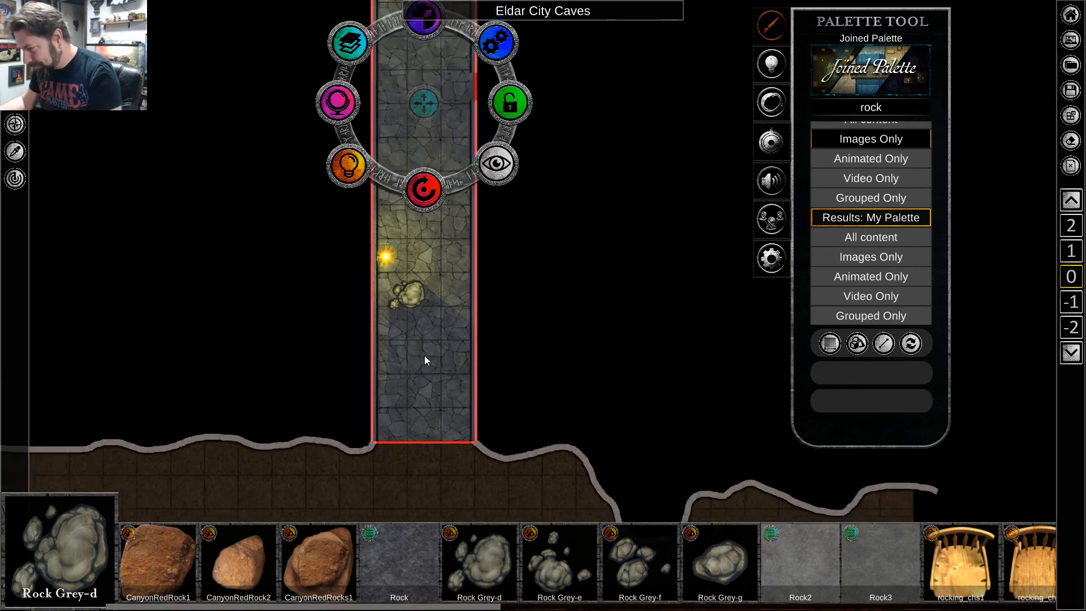
key("s")
scroll(425, 356, "up", 3)
scroll(424, 355, "down", 1)
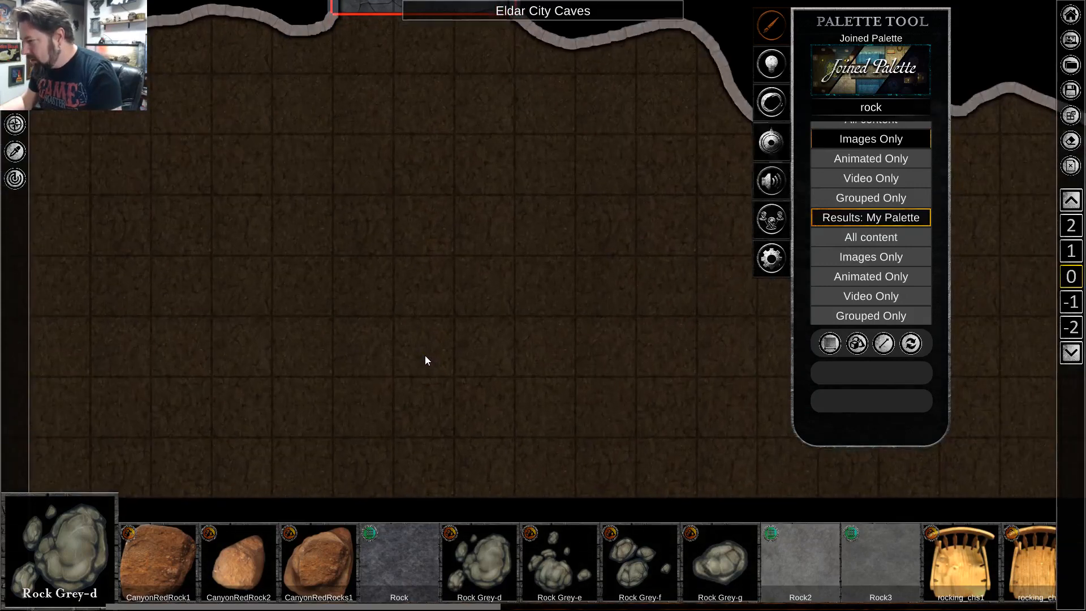
key("w")
scroll(444, 329, "up", 1)
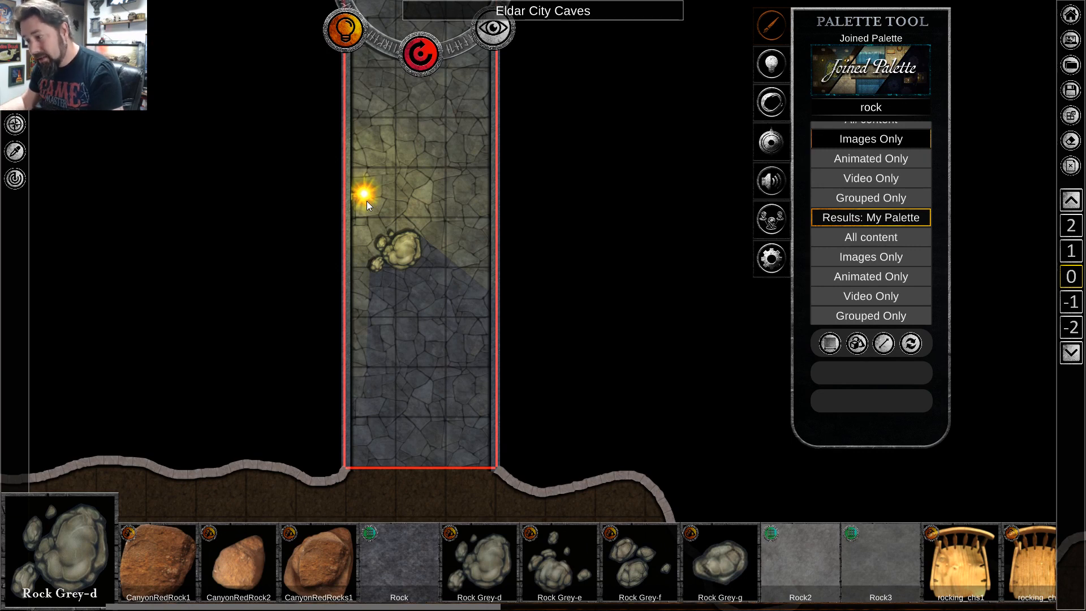
scroll(450, 327, "down", 2)
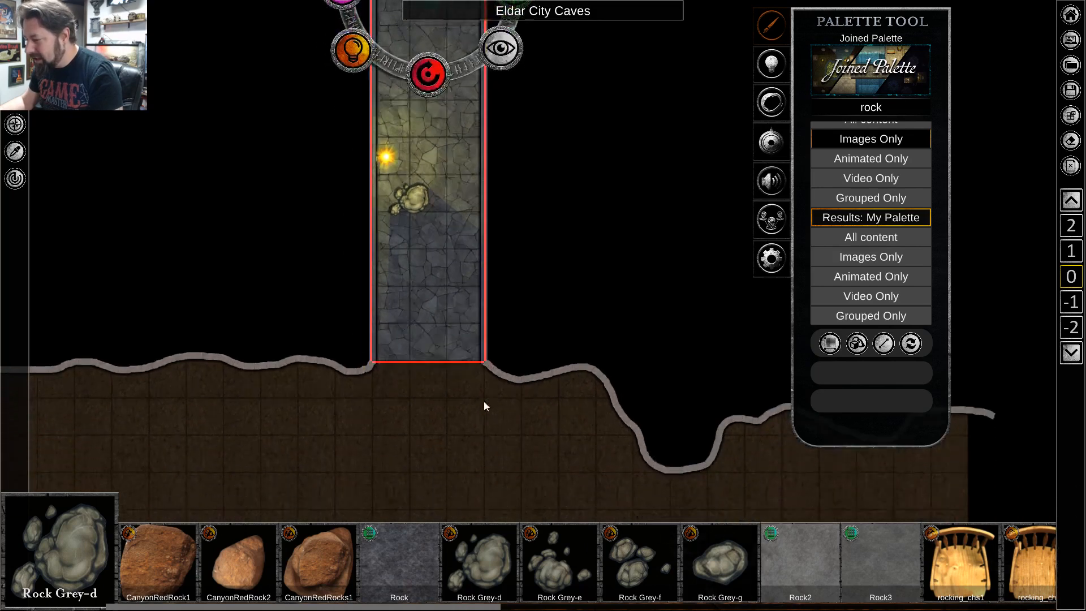
Search the palette images for "mushroom" and for "mushrooms".
left_click(876, 109)
type("m")
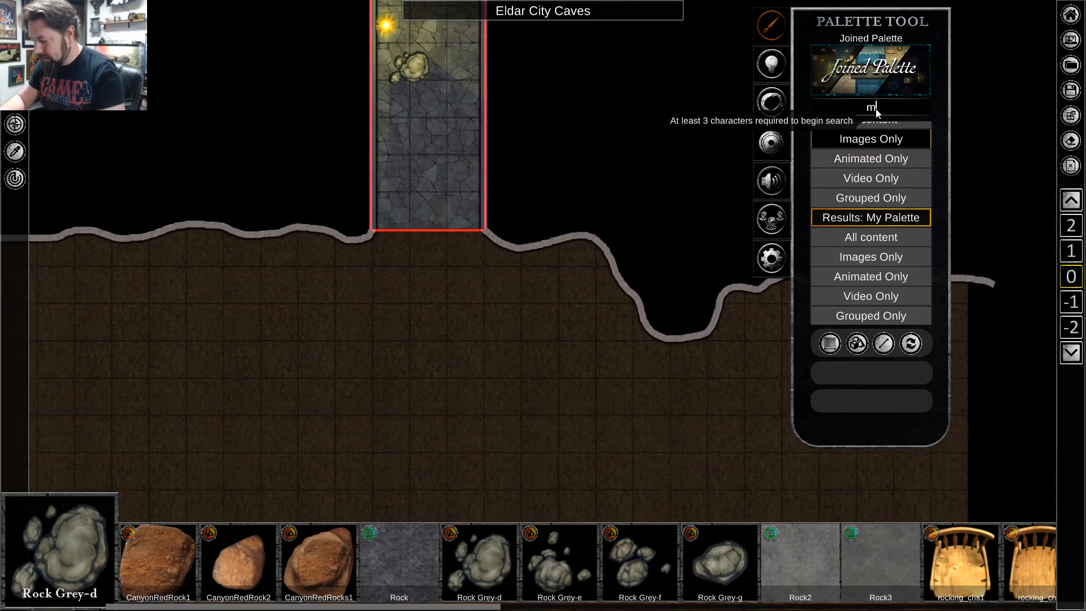
type("ushroom")
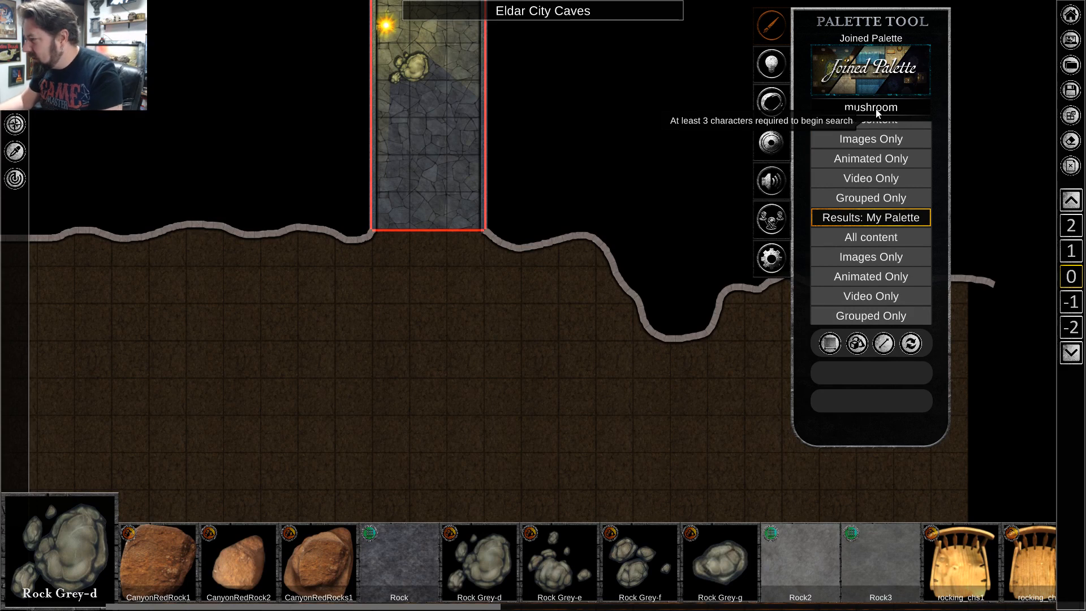
left_click(889, 140)
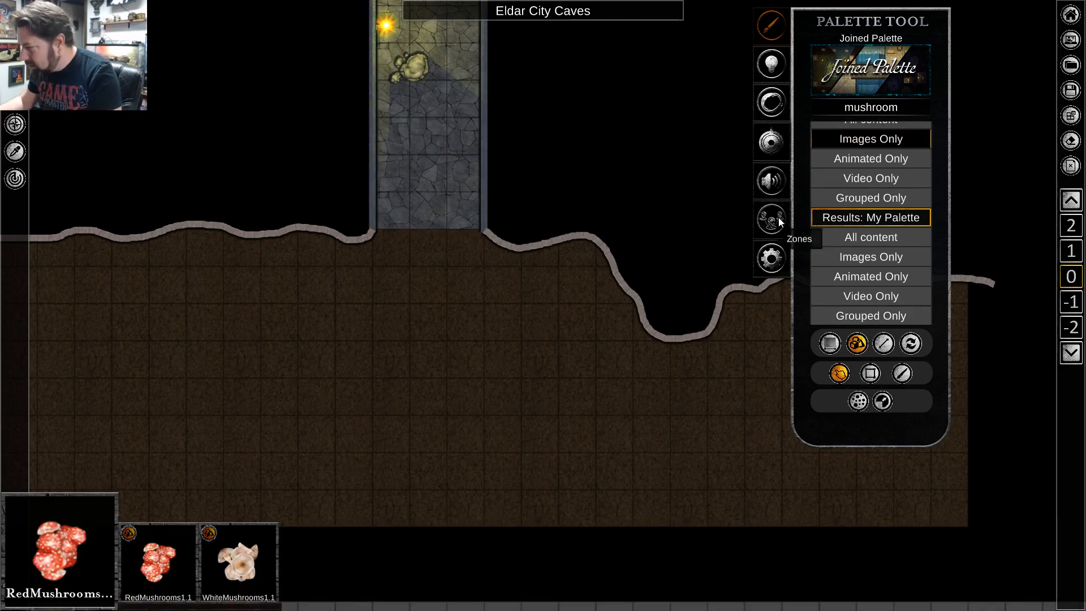
left_click(908, 109)
type("mushrooms")
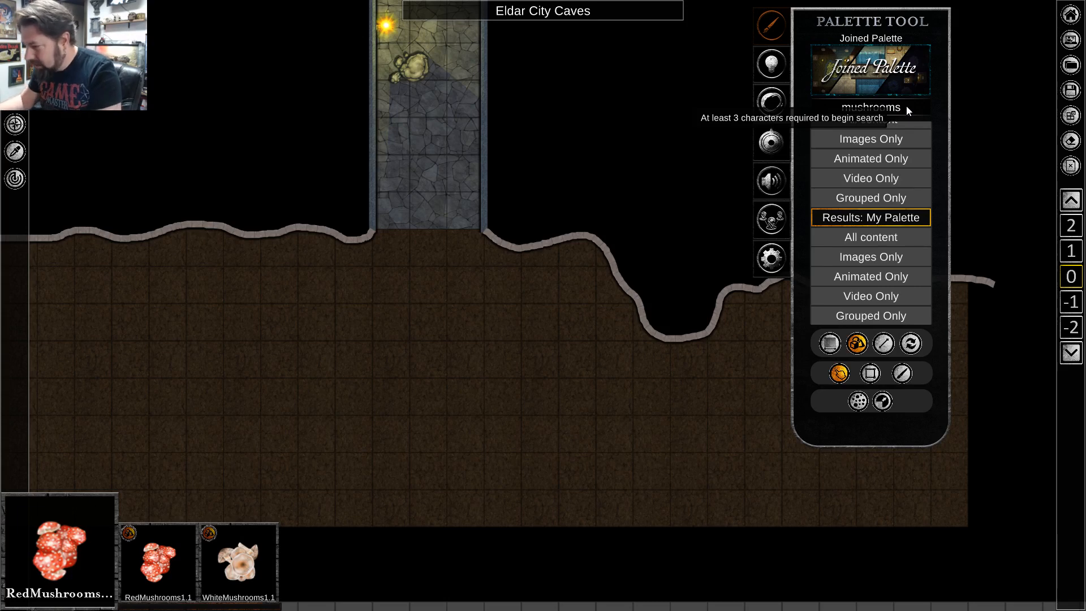
left_click(900, 141)
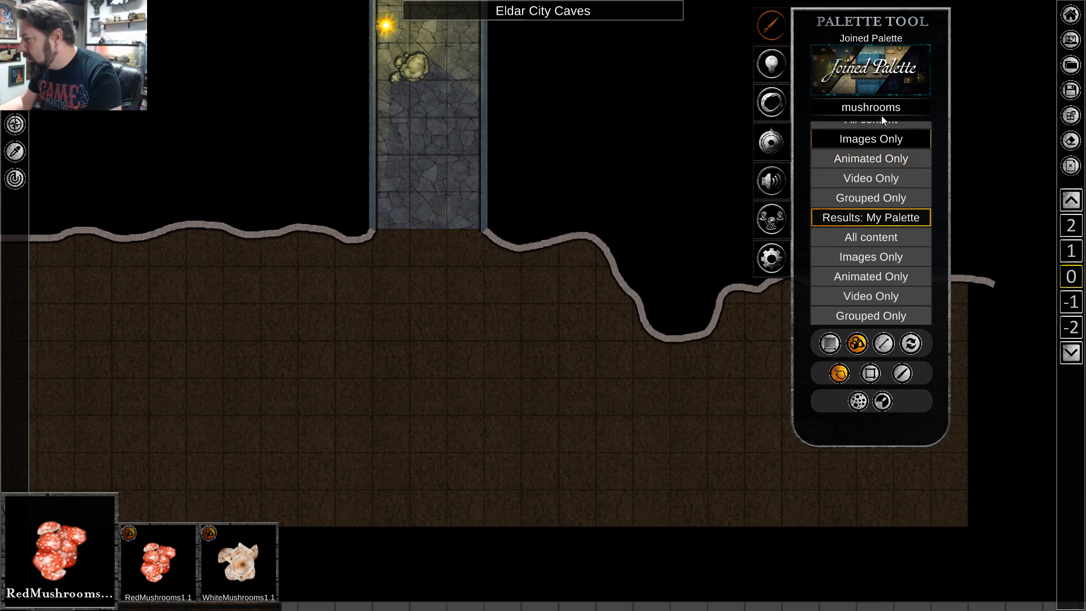
Place one Funghi Lg-d from the DD3 palette category on the cave floor, southeast of the corridor opening.
left_click(902, 107)
scroll(881, 173, "up", 1)
left_click(896, 109)
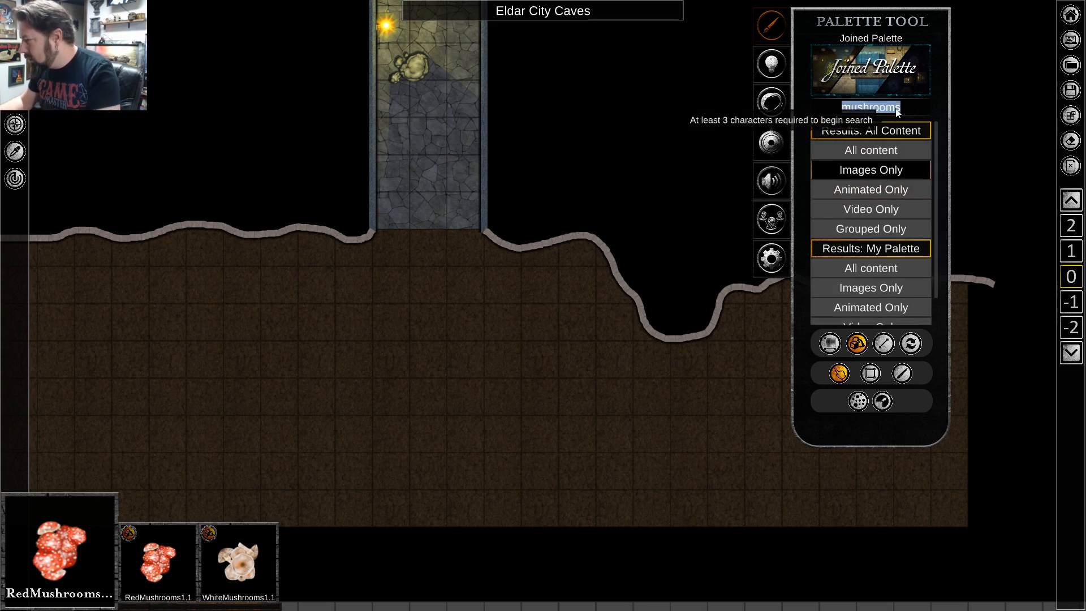
key("BackSpace")
key("BackSpace")
left_click(896, 106)
key("BackSpace")
key("BackSpace")
key("BackSpace")
key("BackSpace")
key("BackSpace")
key("BackSpace")
key("BackSpace")
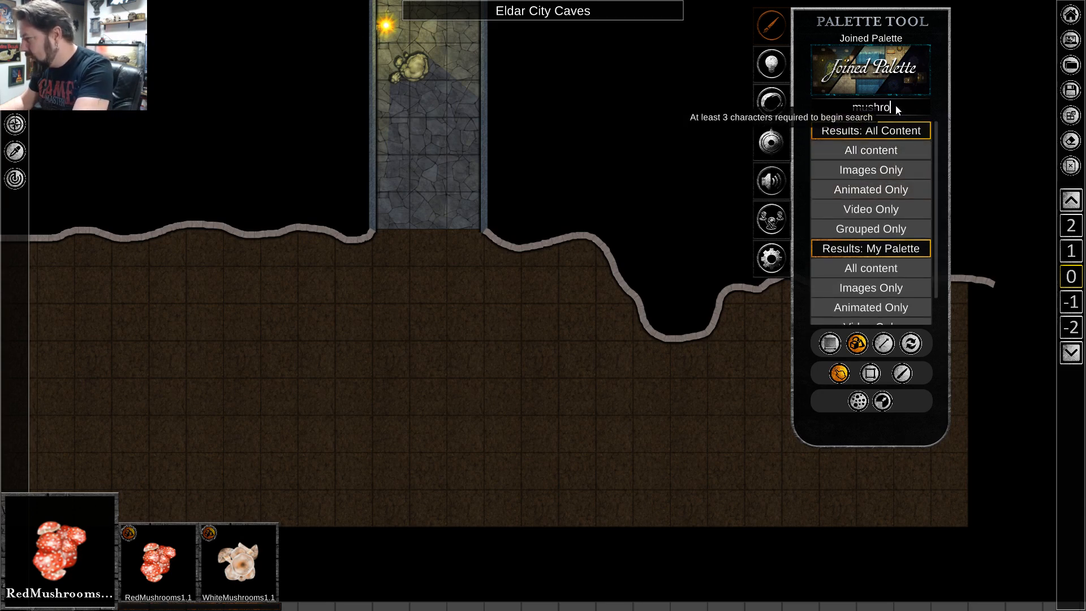
left_click(871, 190)
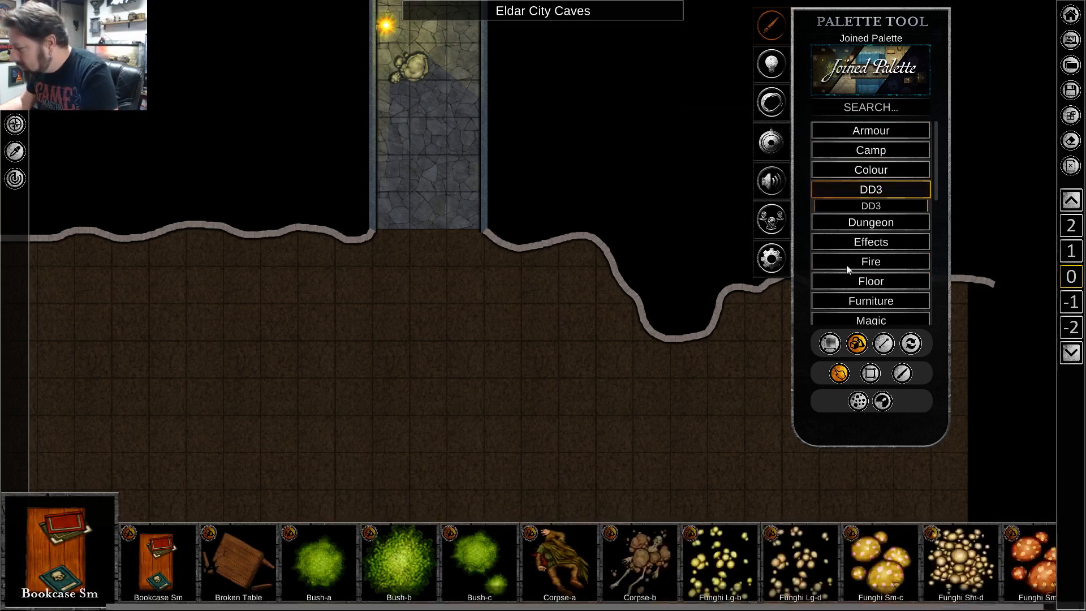
left_click(778, 573)
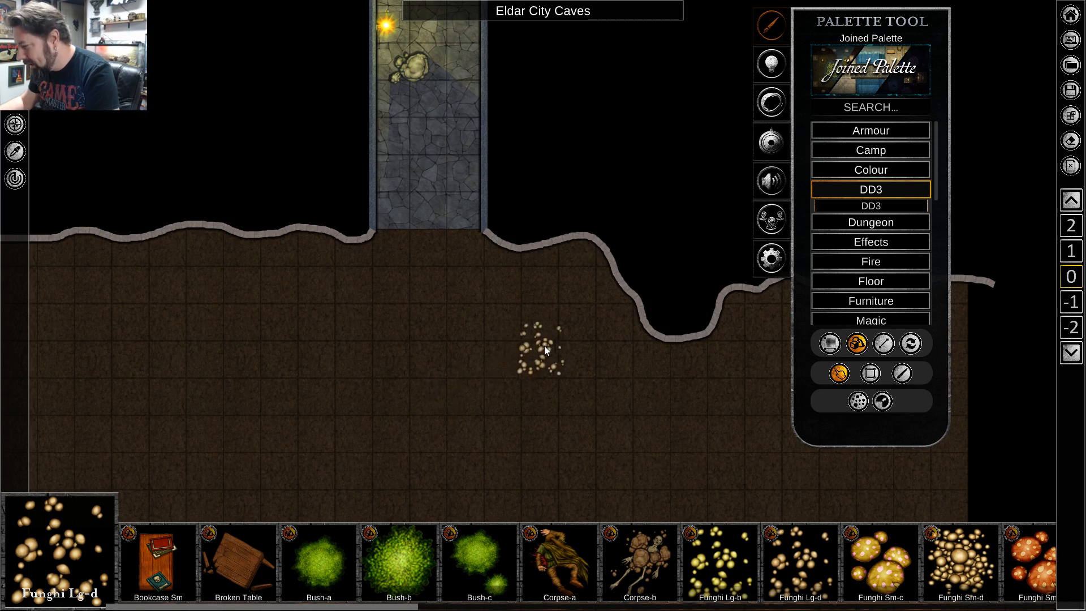
left_click(574, 332)
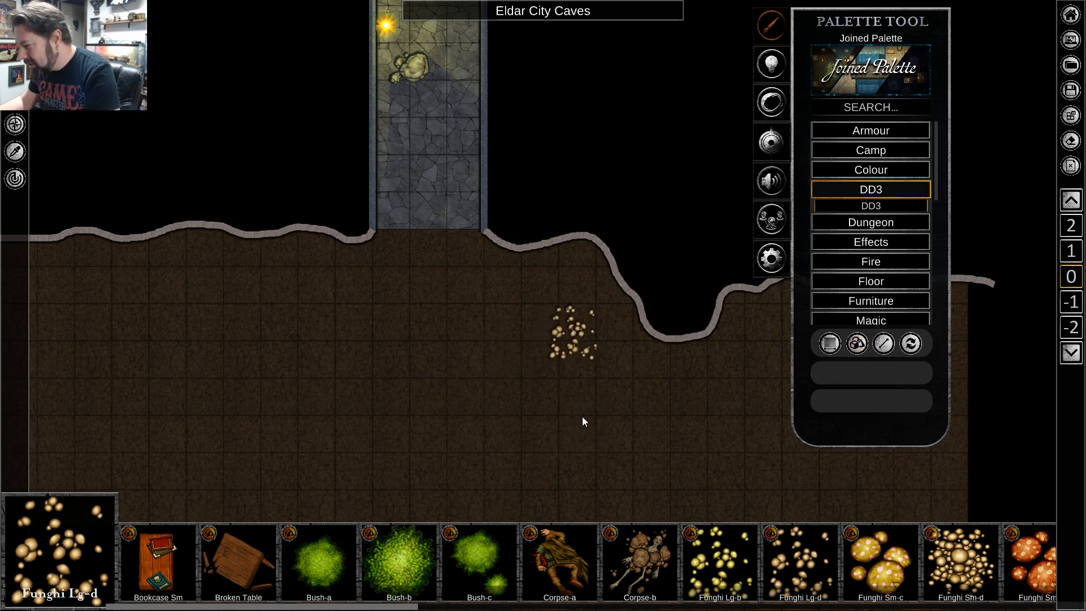
Turn on the object light of the Funghi Lg-d and set its colour to green 1DCF15.
right_click(563, 330)
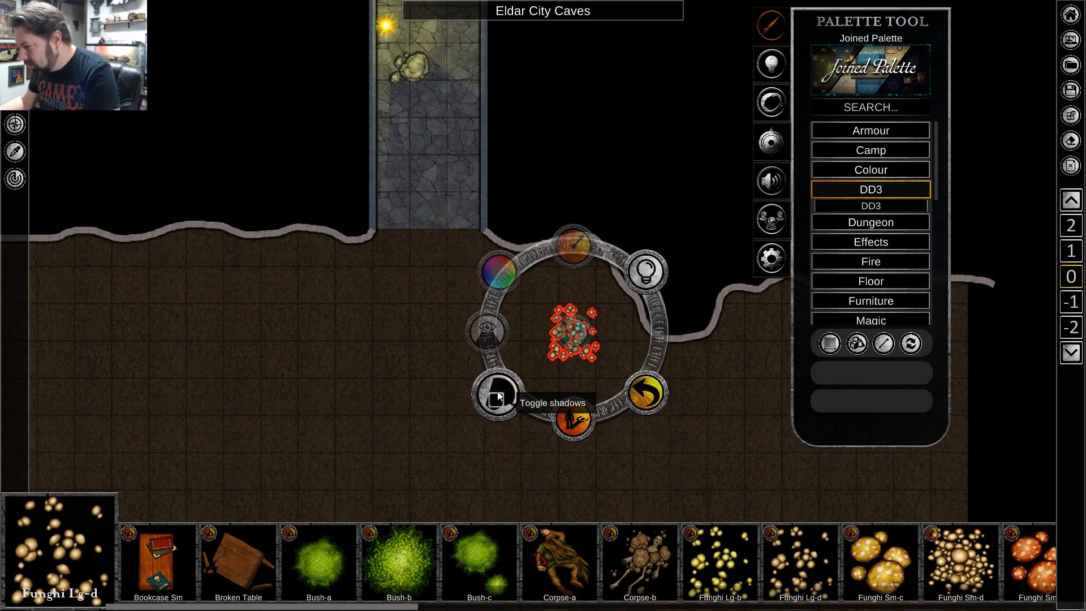
left_click(646, 272)
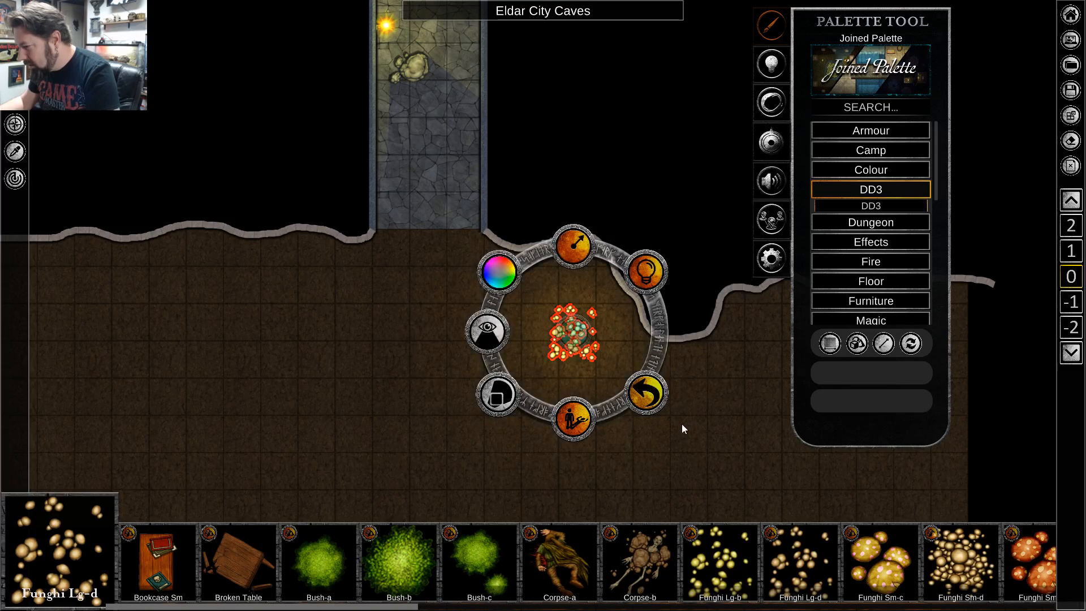
scroll(682, 423, "up", 2)
left_click(396, 191)
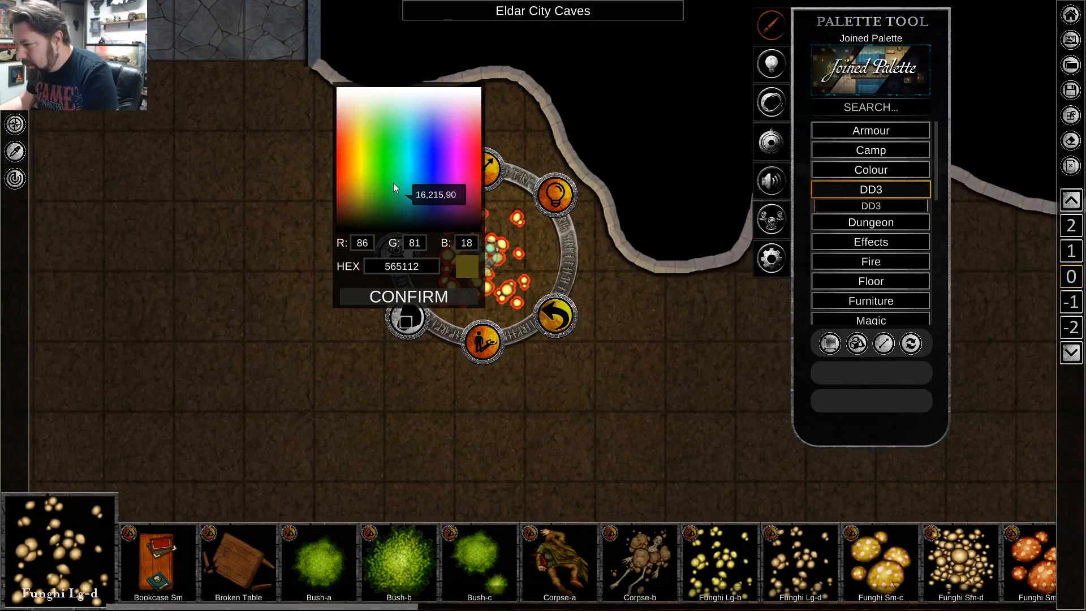
left_click_drag(421, 231, 383, 184)
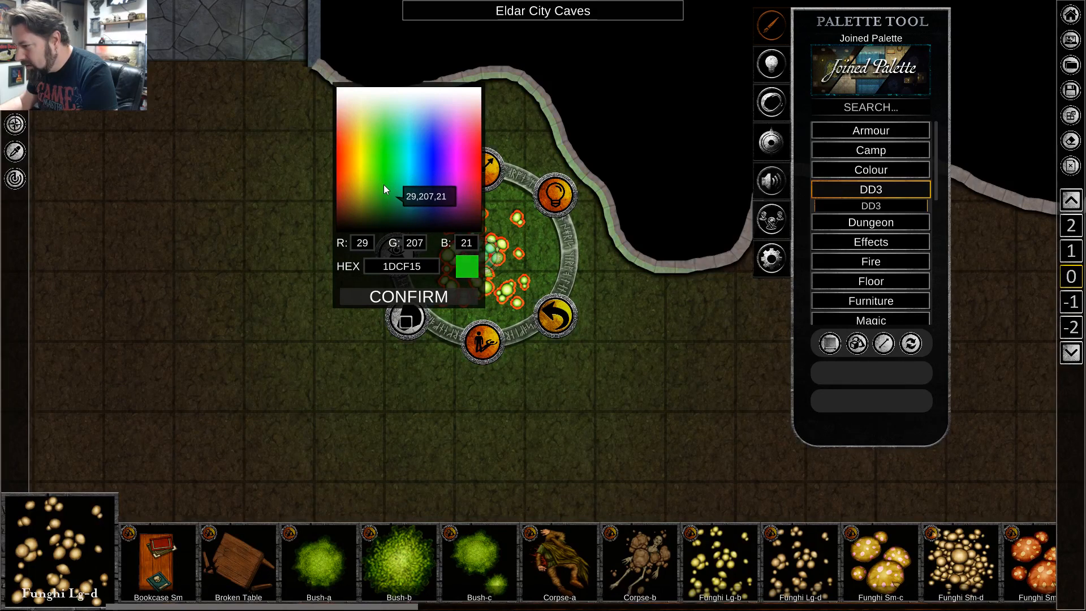
left_click(521, 181)
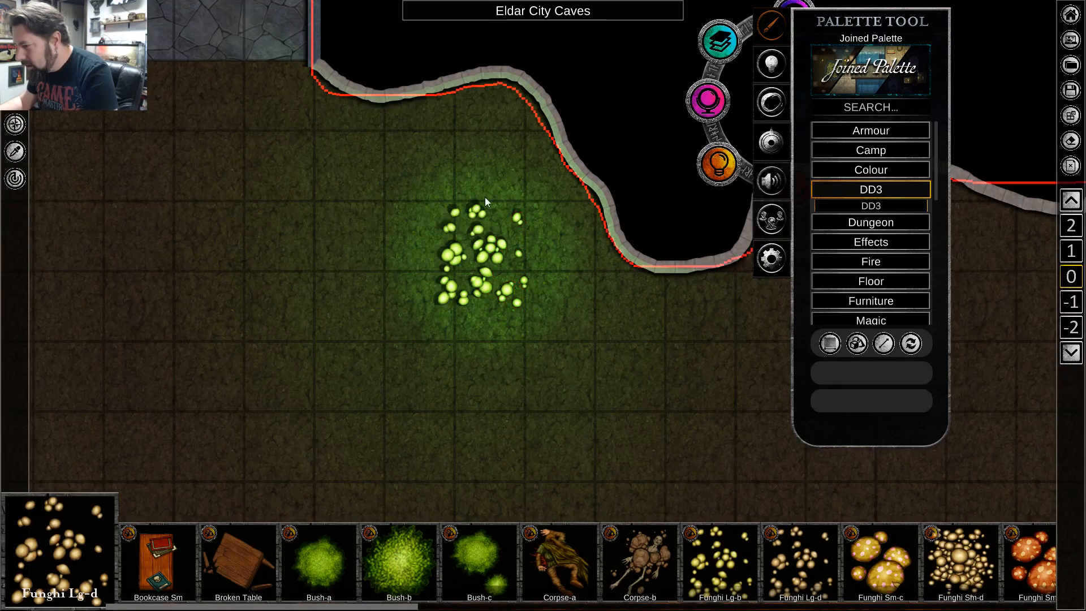
Set the light radius of the Funghi Lg-d to 2 squares.
left_click(483, 252)
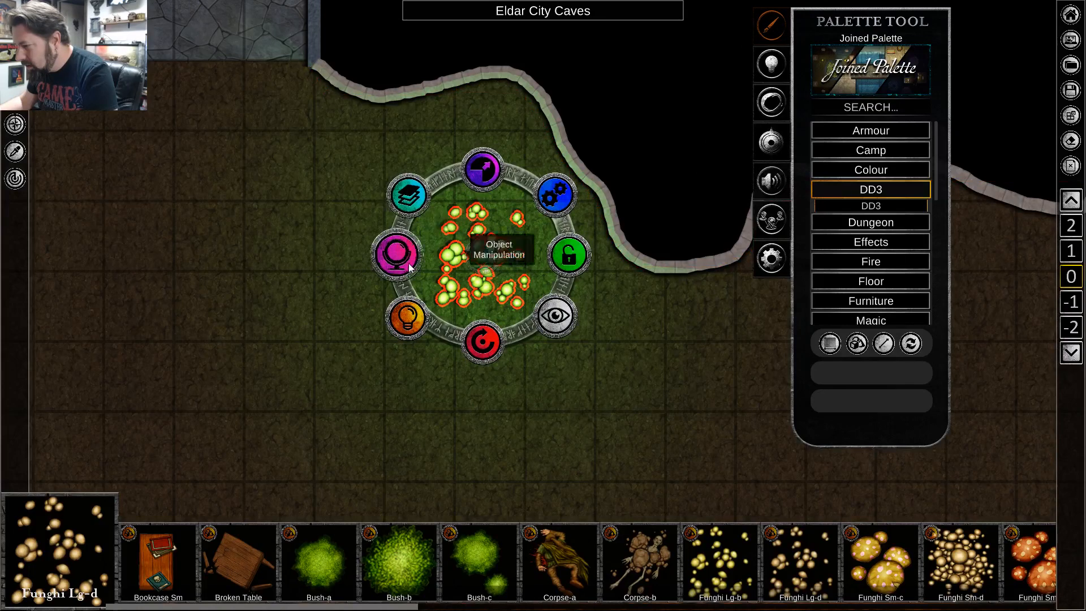
left_click(407, 317)
left_click(487, 159)
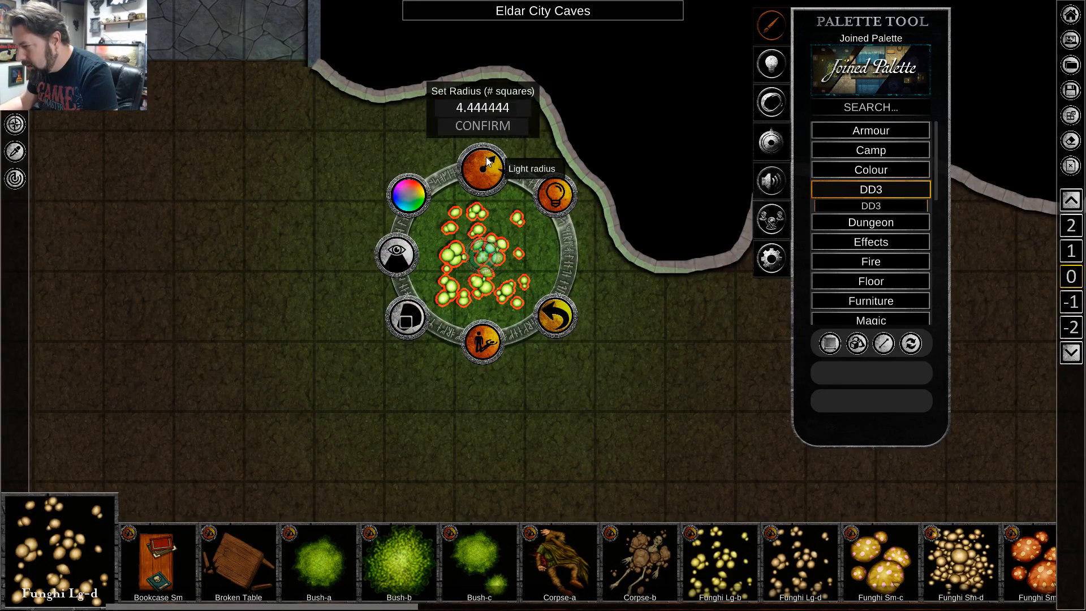
left_click(494, 108)
type("2")
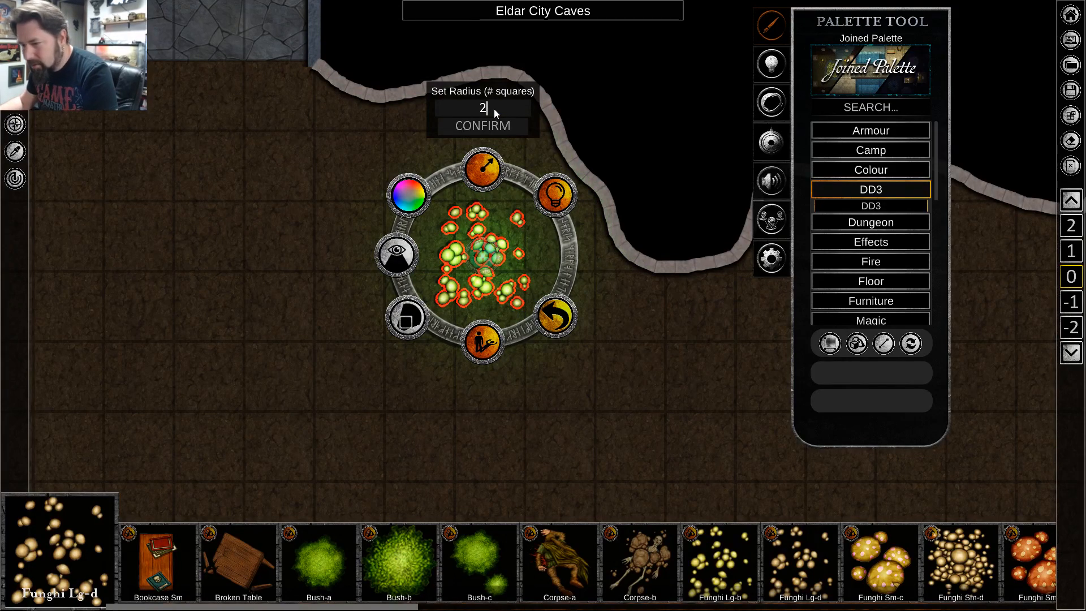
left_click(599, 368)
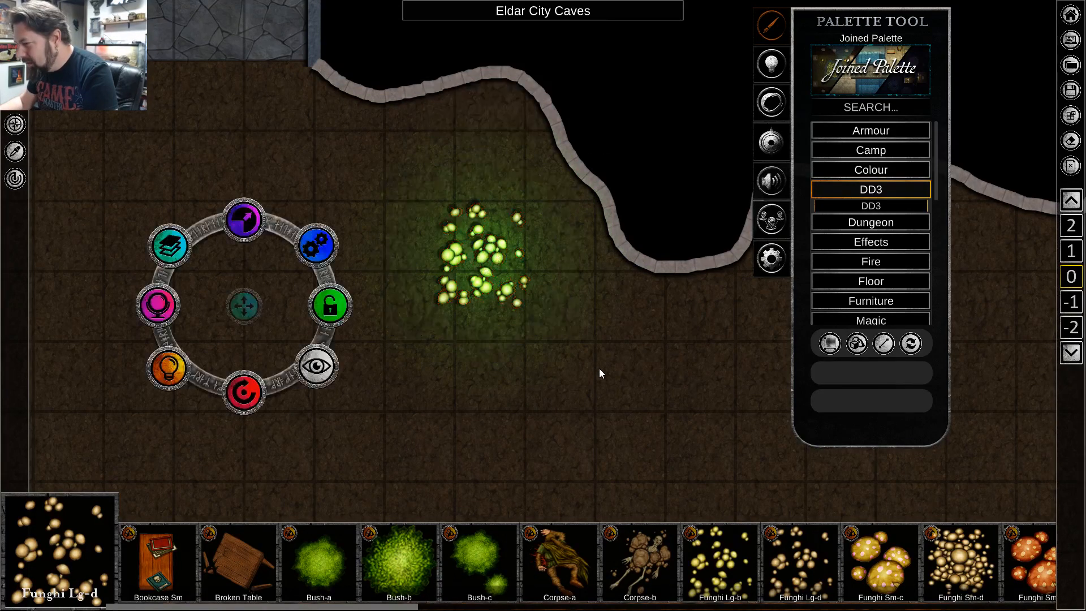
left_click(485, 260)
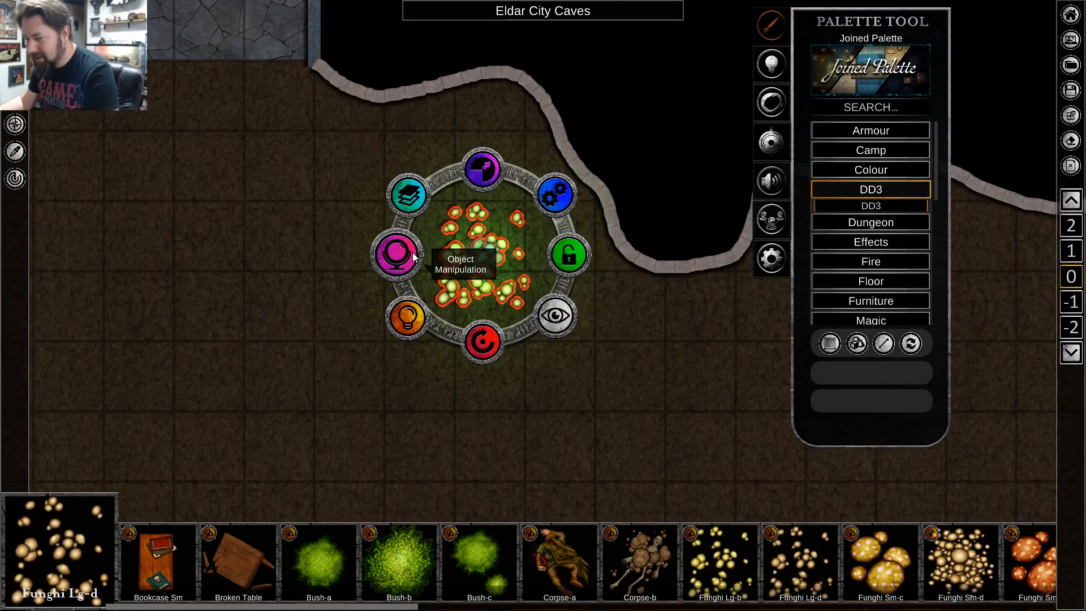
left_click(416, 195)
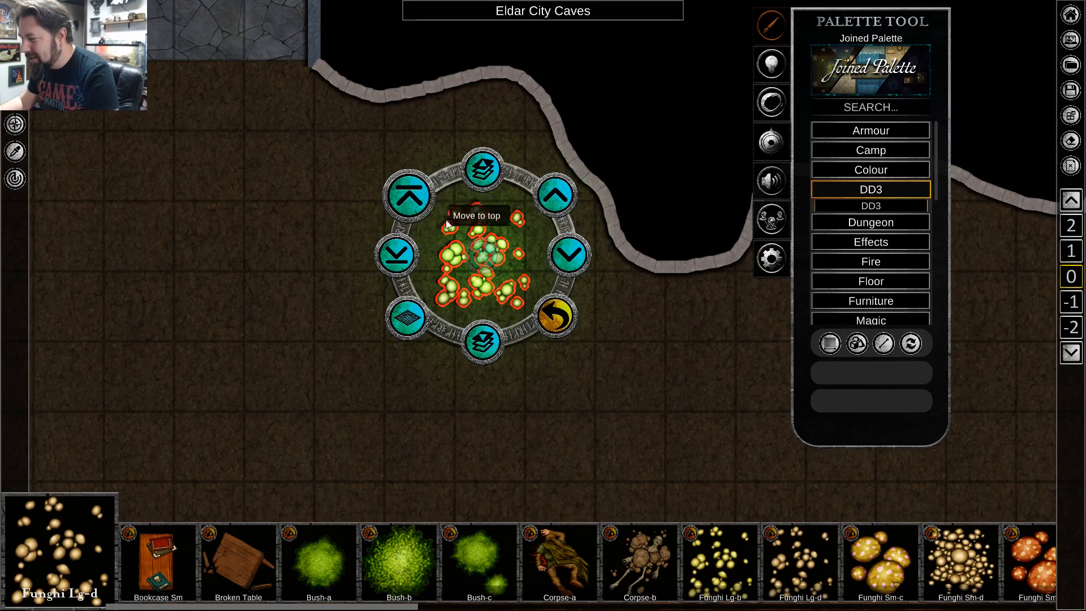
left_click(356, 247)
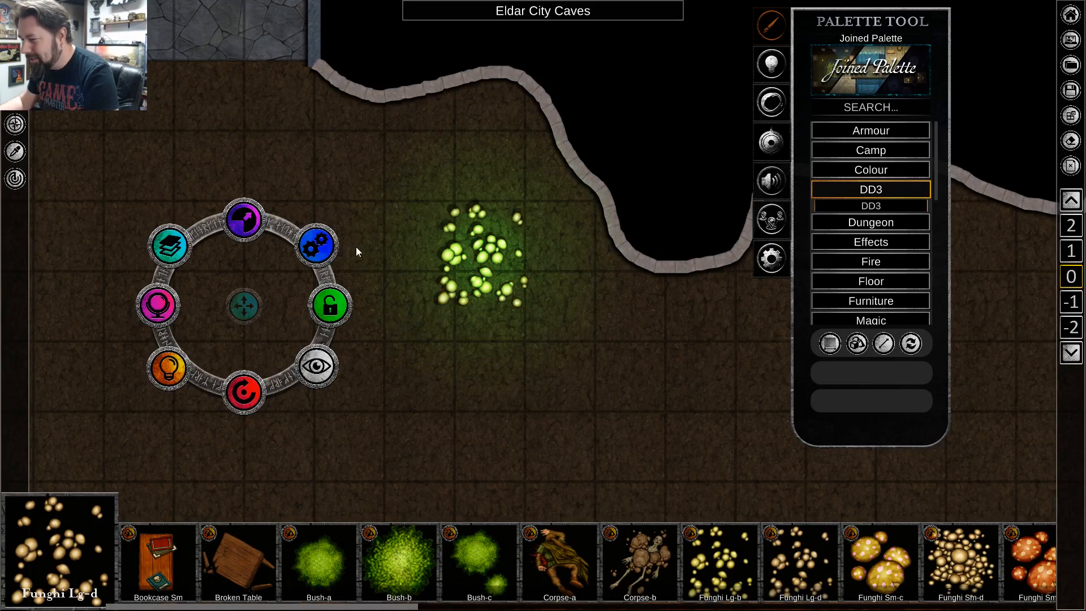
Change the light colour of the Funghi Lg-d to a pale green.
left_click(477, 257)
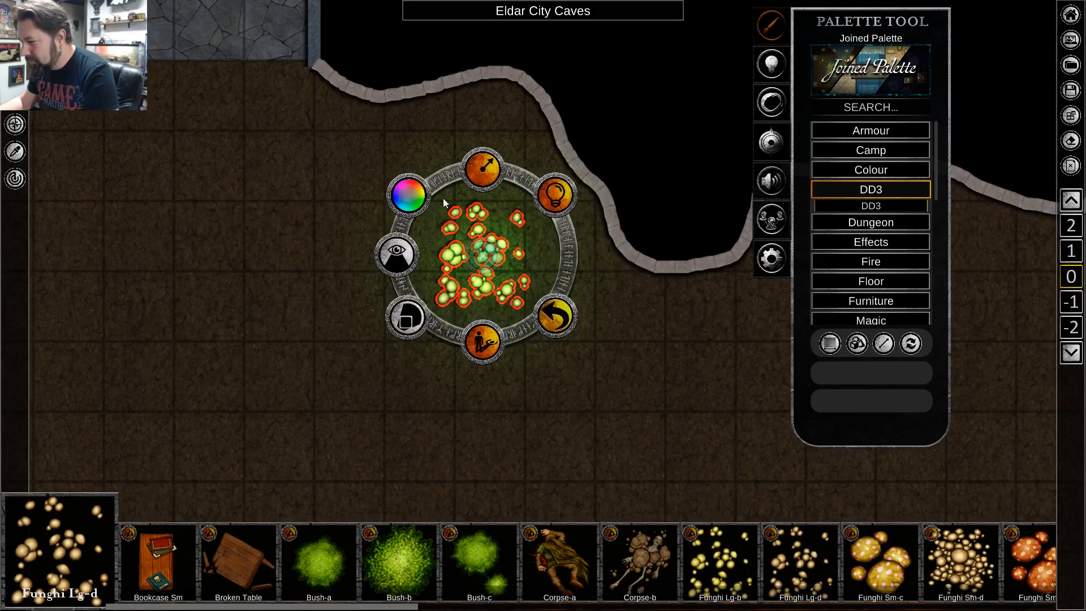
left_click(413, 190)
left_click(401, 165)
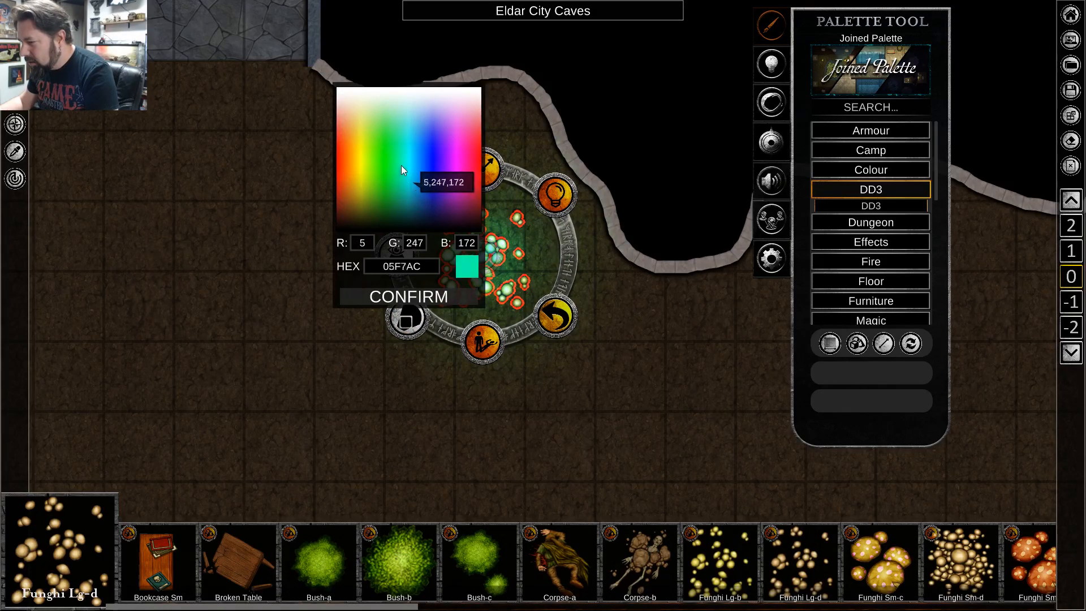
left_click_drag(402, 165, 396, 123)
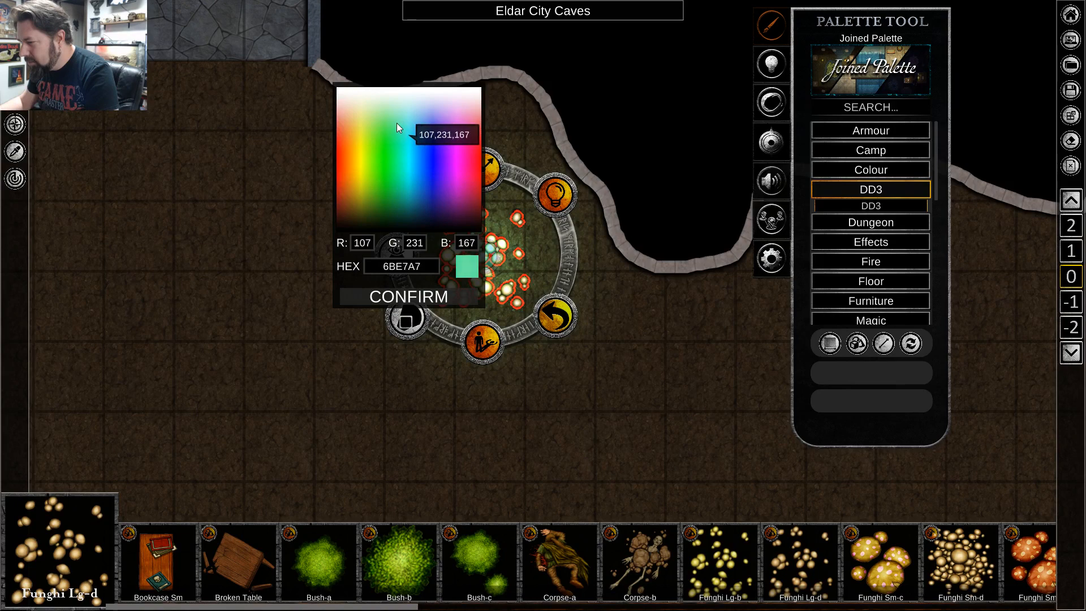
right_click(516, 326)
Set the opacity of the Funghi Lg-d to 0.80.
right_click(487, 259)
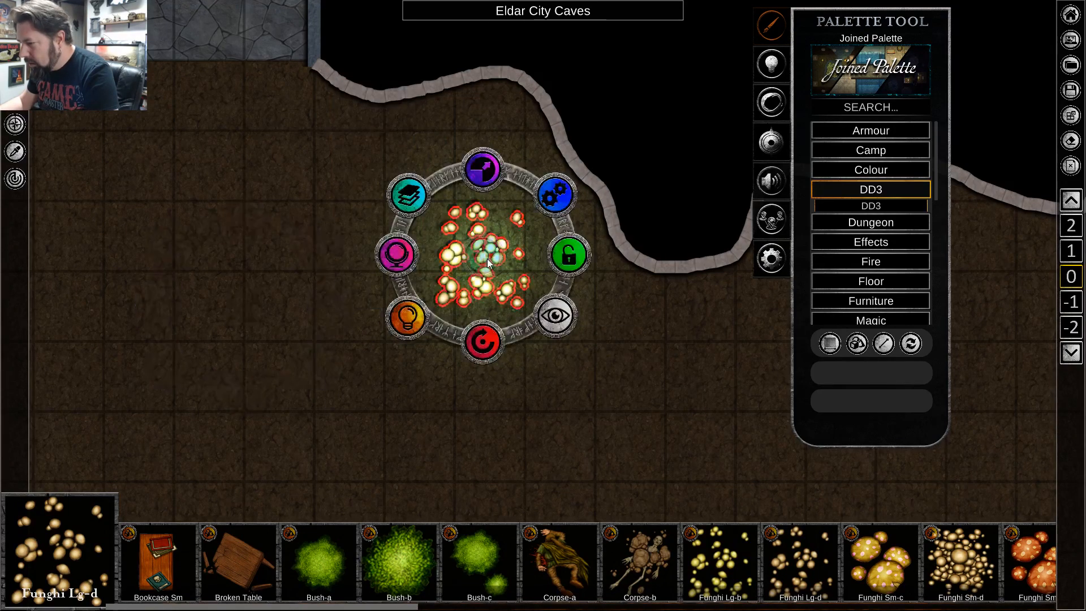
left_click(399, 263)
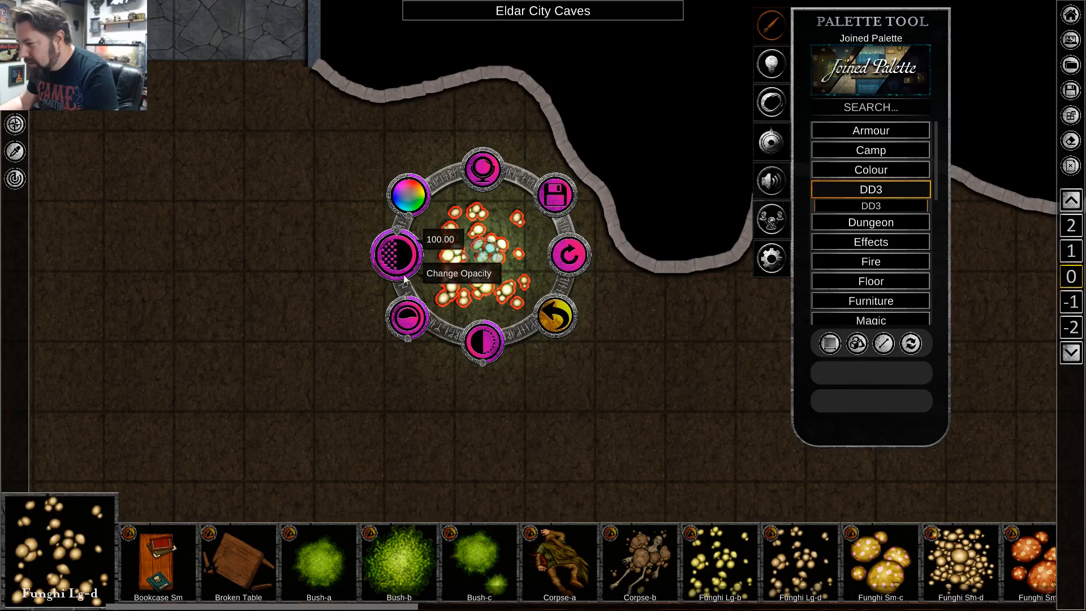
left_click_drag(397, 234, 407, 264)
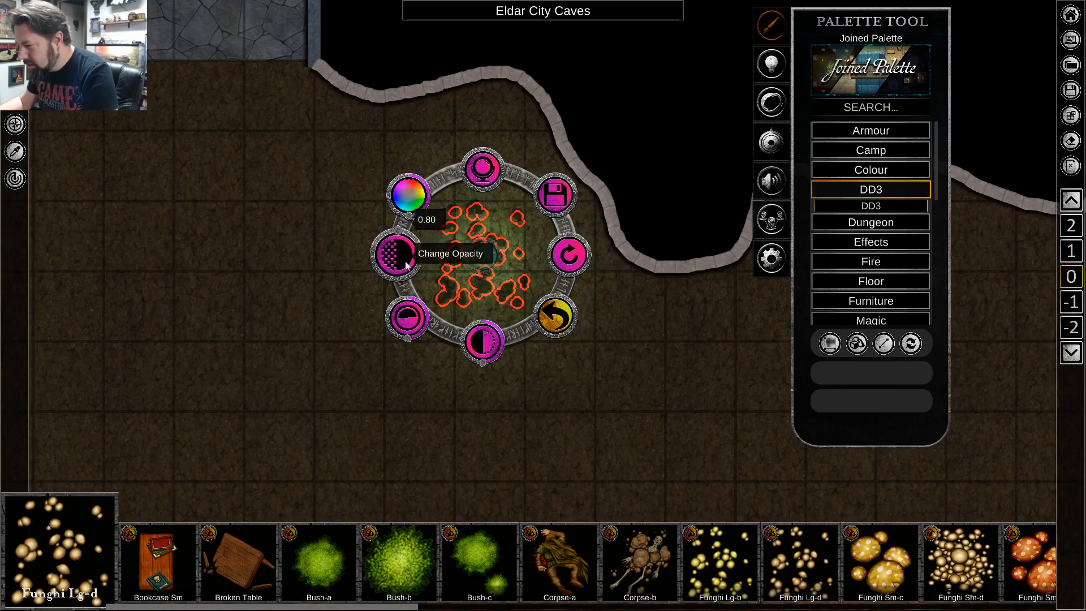
left_click(484, 381)
Examine the faded Funghi Lg-d and the shadows within its green glow, close up and from farther out.
scroll(492, 254, "up", 2)
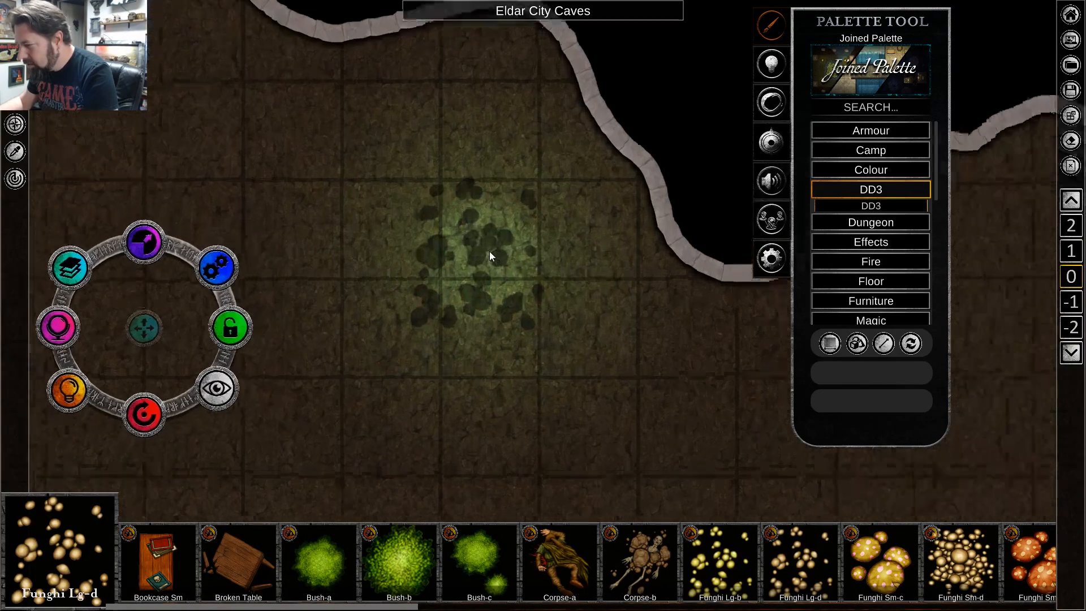
scroll(490, 255, "up", 2)
left_click(467, 266)
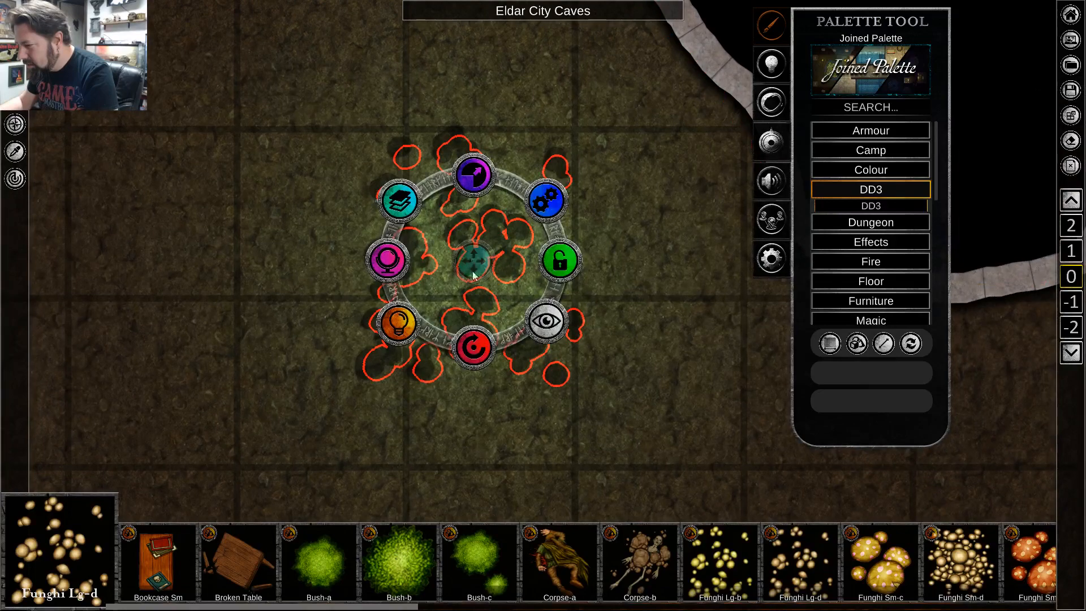
left_click(504, 419)
scroll(480, 293, "down", 2)
scroll(480, 287, "down", 3)
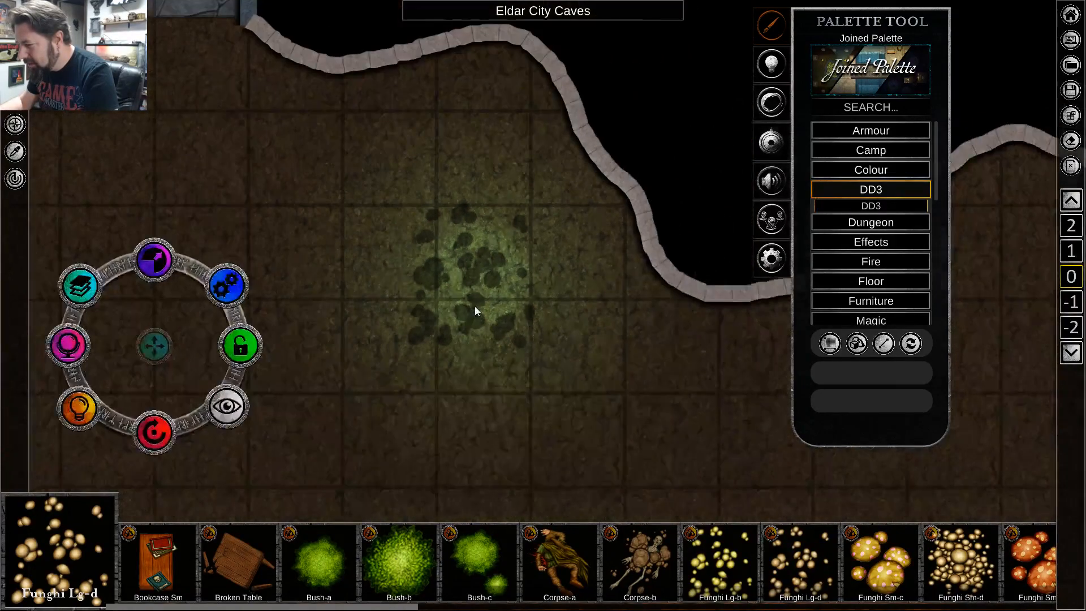
left_click(474, 285)
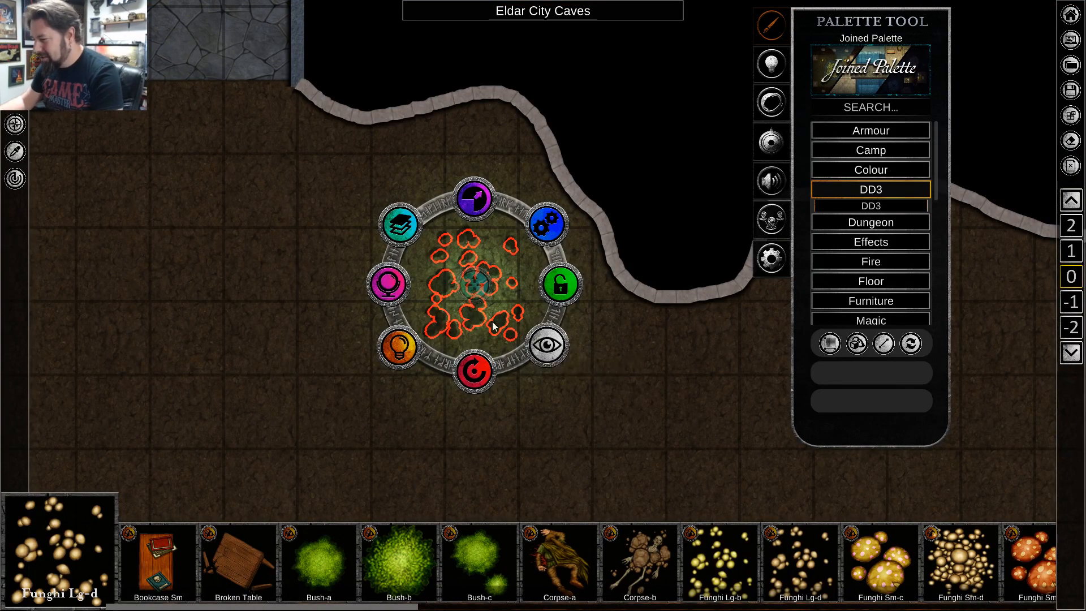
left_click(508, 313)
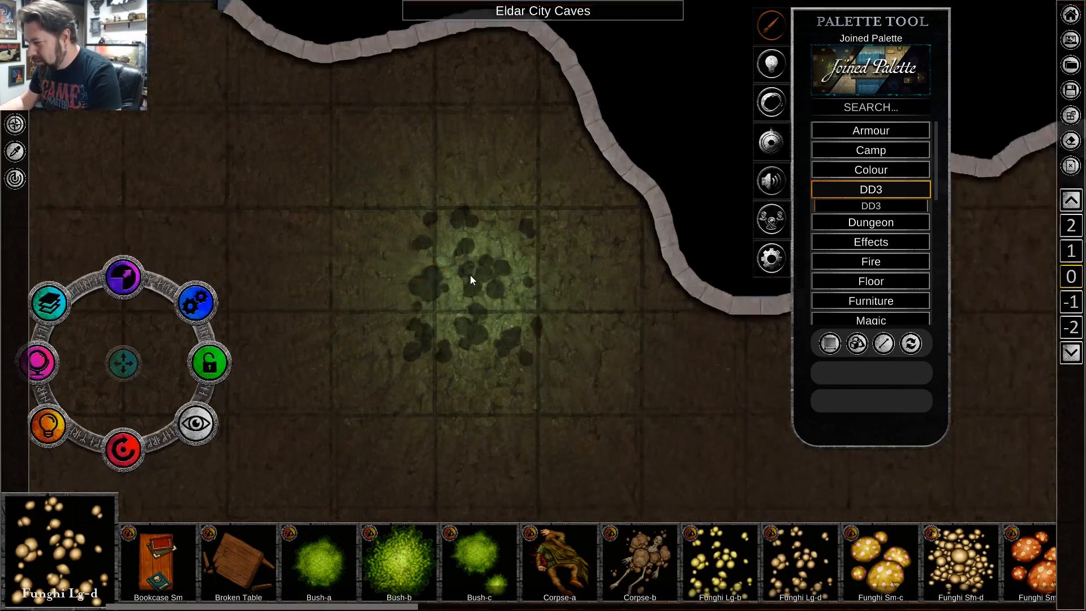
scroll(470, 280, "up", 3)
left_click(478, 292)
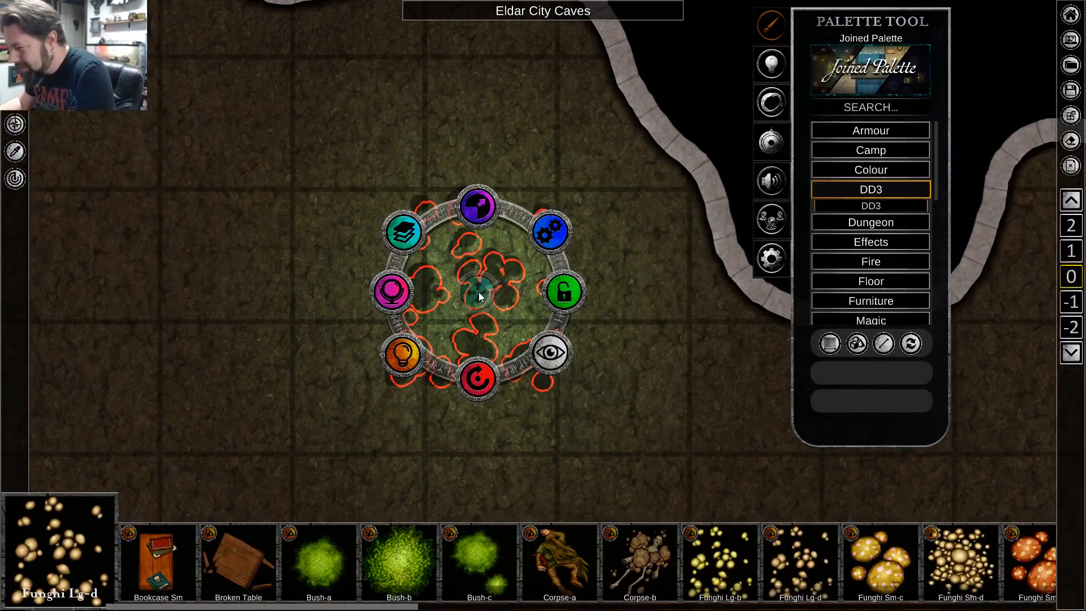
scroll(598, 417, "down", 2)
scroll(597, 419, "down", 1)
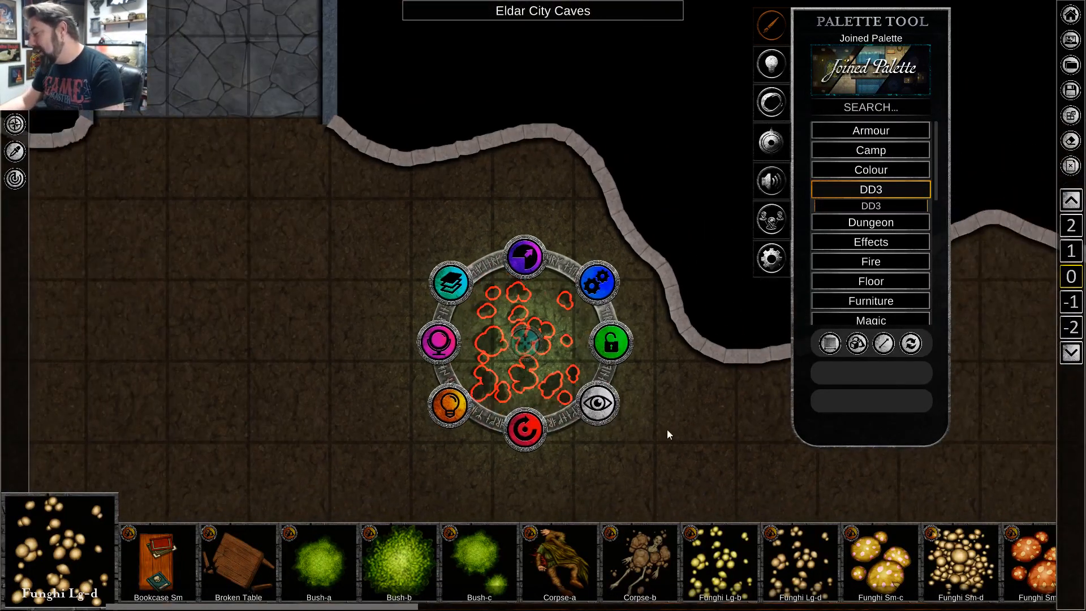
left_click(681, 427)
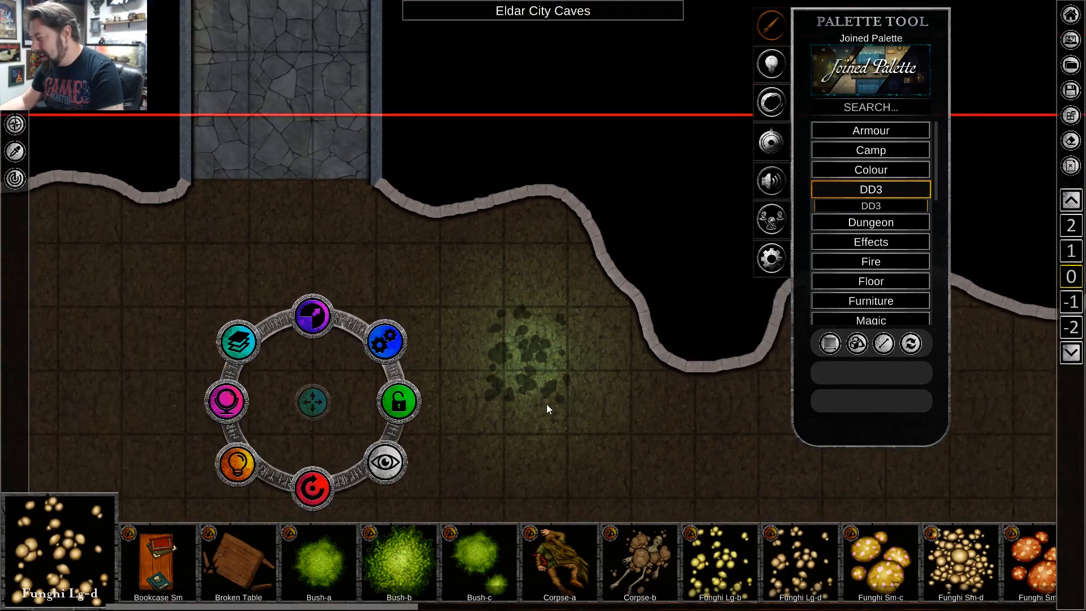
Turn off shadow casting for the Funghi Lg-d in its light settings.
left_click(538, 342)
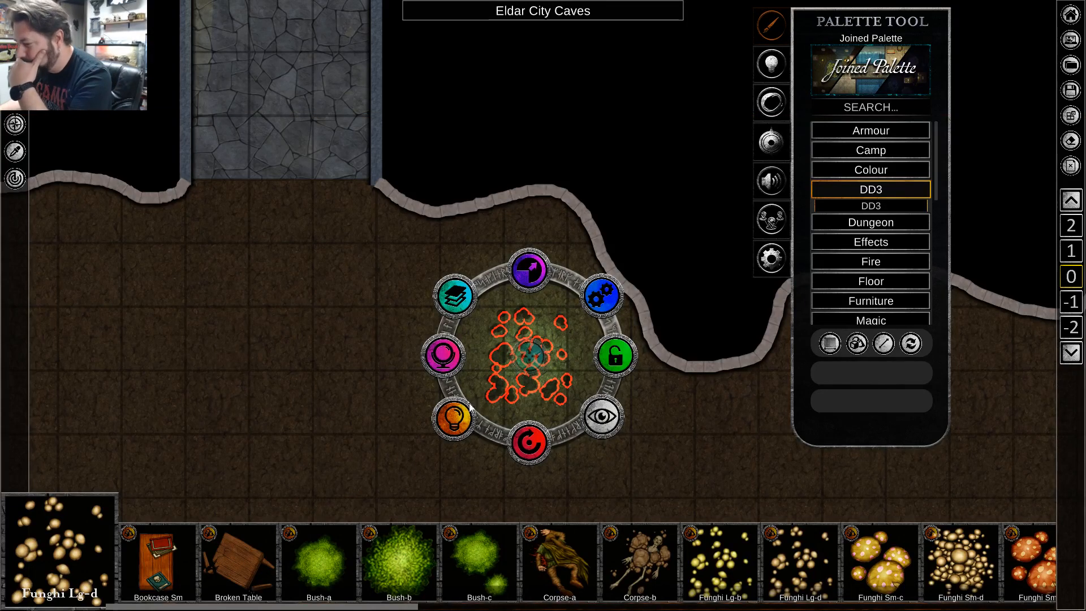
left_click(461, 420)
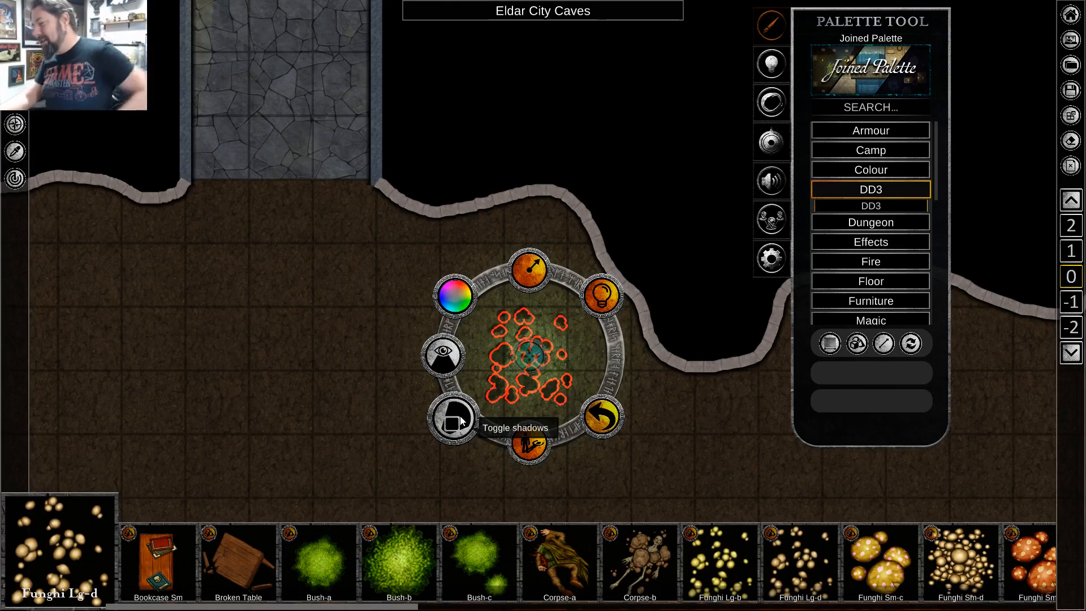
left_click(524, 443)
left_click(618, 443)
Move the glowing Funghi Lg-d about one square east and half a square north, up against the cave wall.
scroll(525, 417, "up", 5)
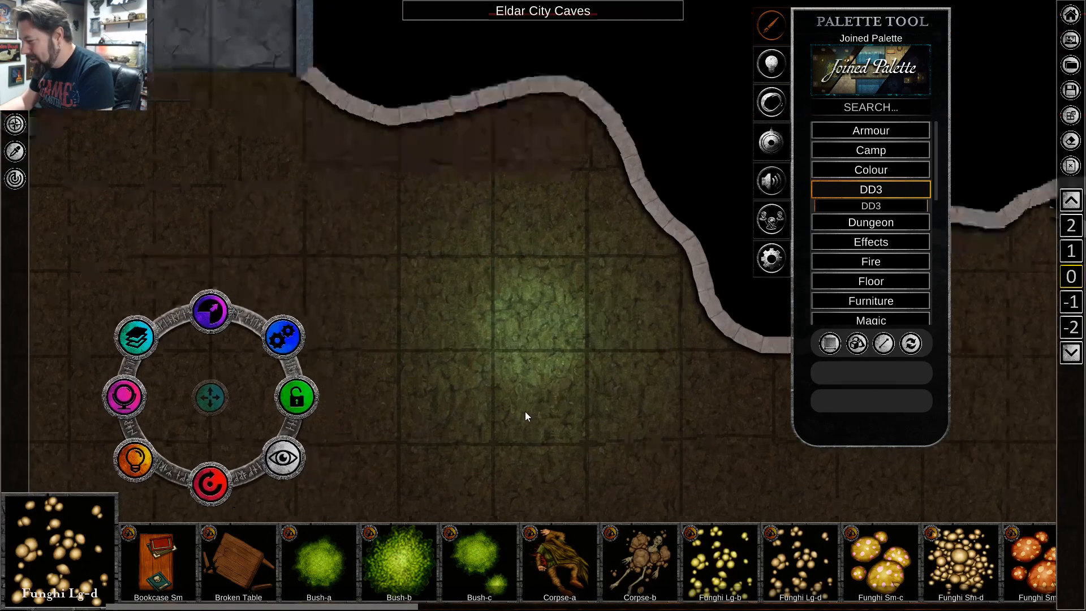
left_click(527, 287)
left_click_drag(545, 256, 669, 148)
scroll(375, 375, "down", 5)
scroll(398, 393, "down", 1)
left_click(371, 456)
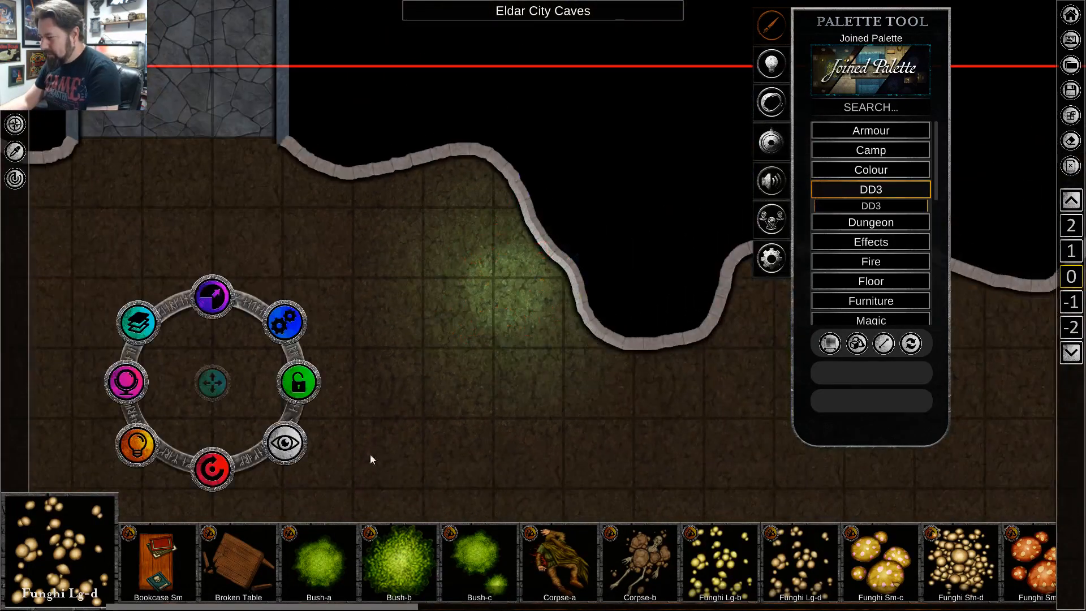
Examine how the green glow falls on the cave wall, and review the corridor and the cave as a whole.
key("a")
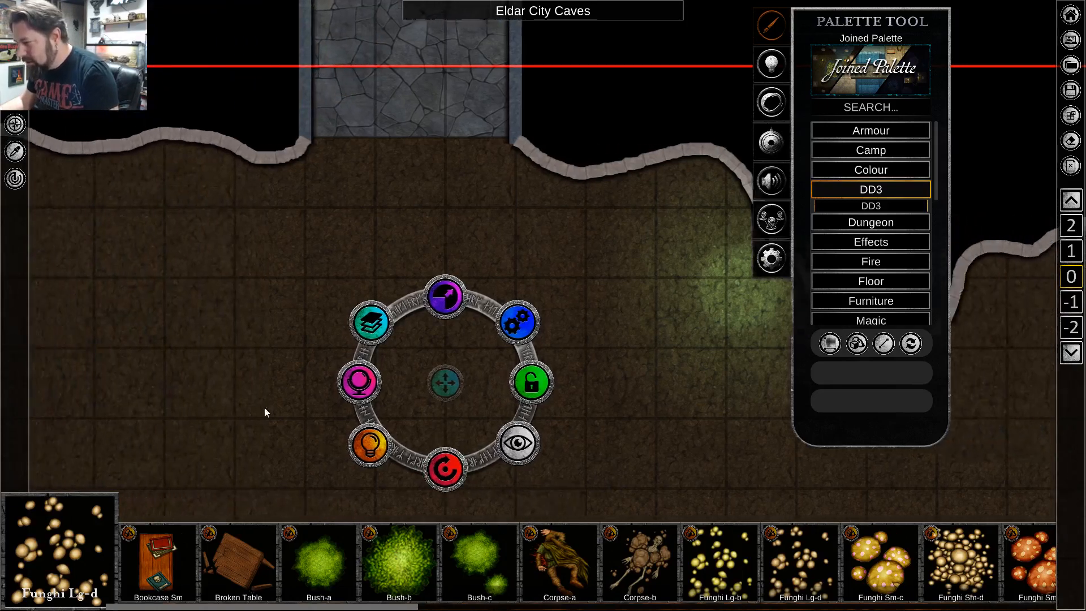
scroll(285, 382, "down", 3)
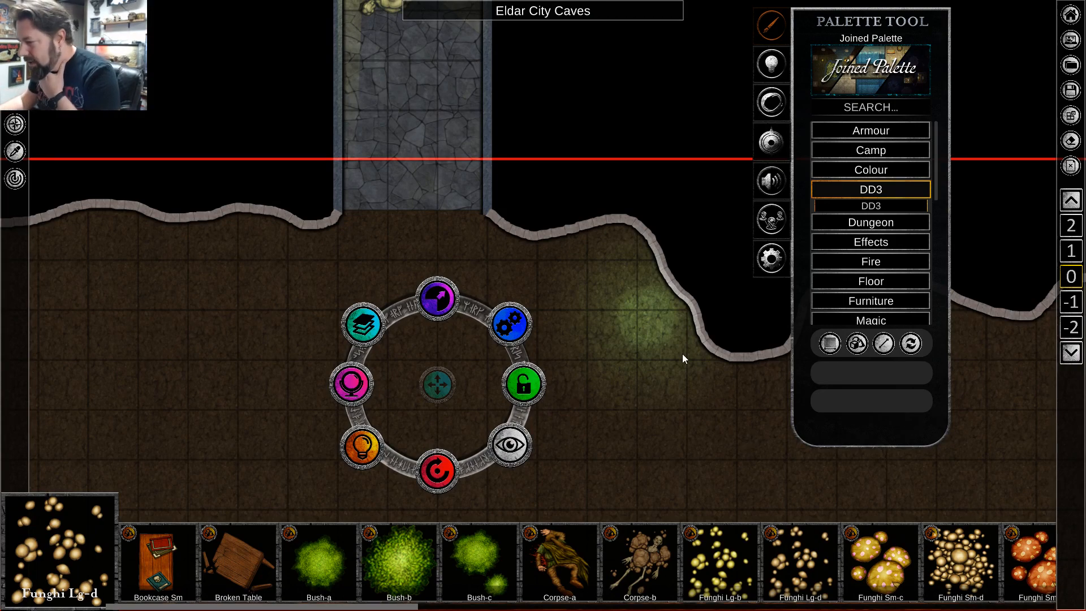
scroll(676, 357, "up", 3)
scroll(667, 328, "up", 2)
left_click(650, 314)
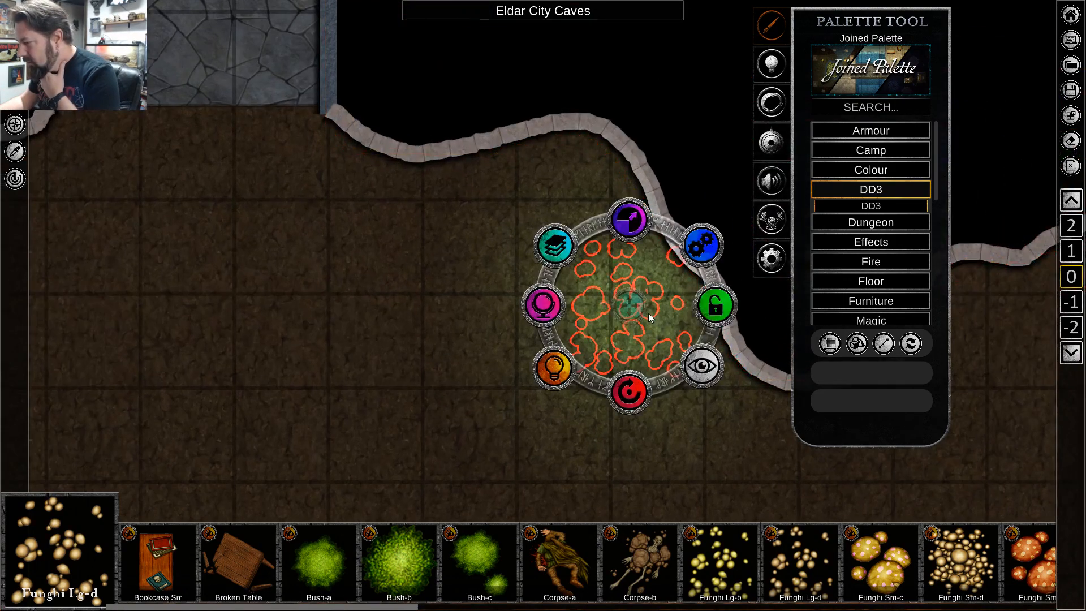
left_click(436, 403)
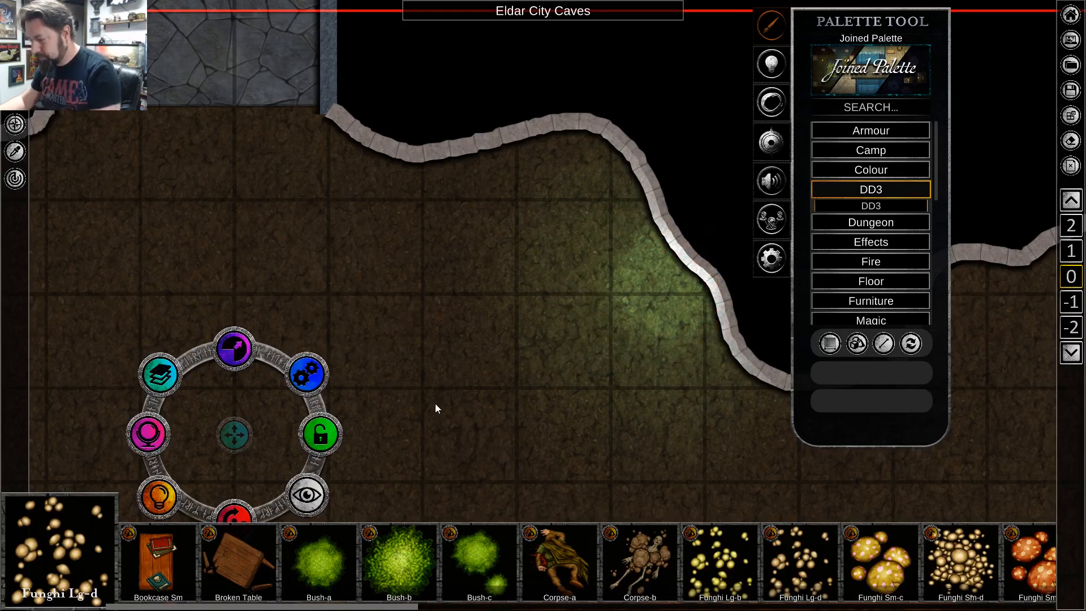
scroll(435, 403, "down", 3)
key("a")
key("w")
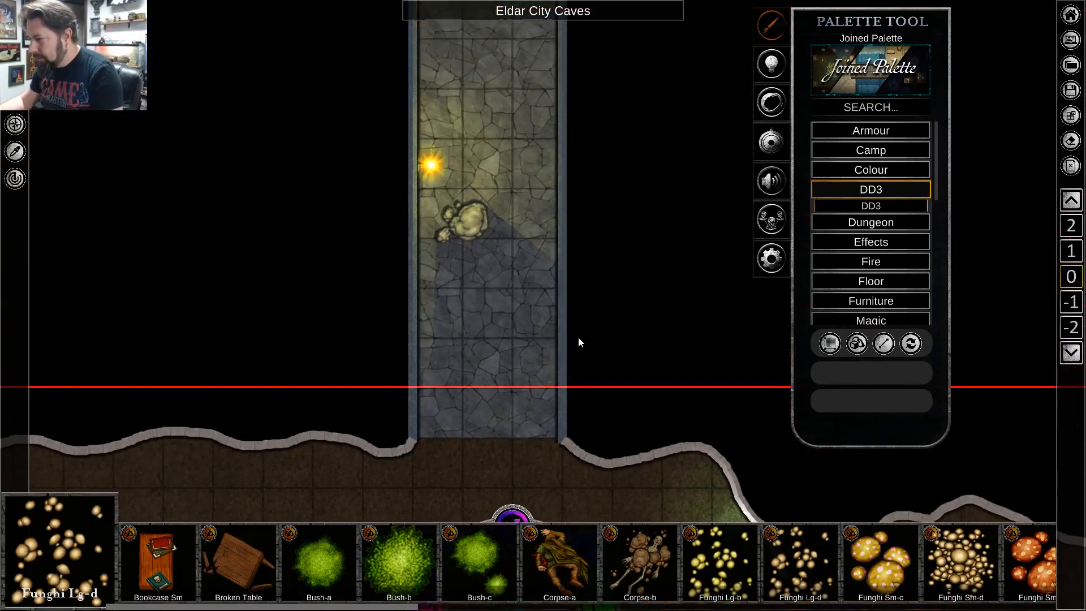
scroll(538, 338, "down", 4)
key("s")
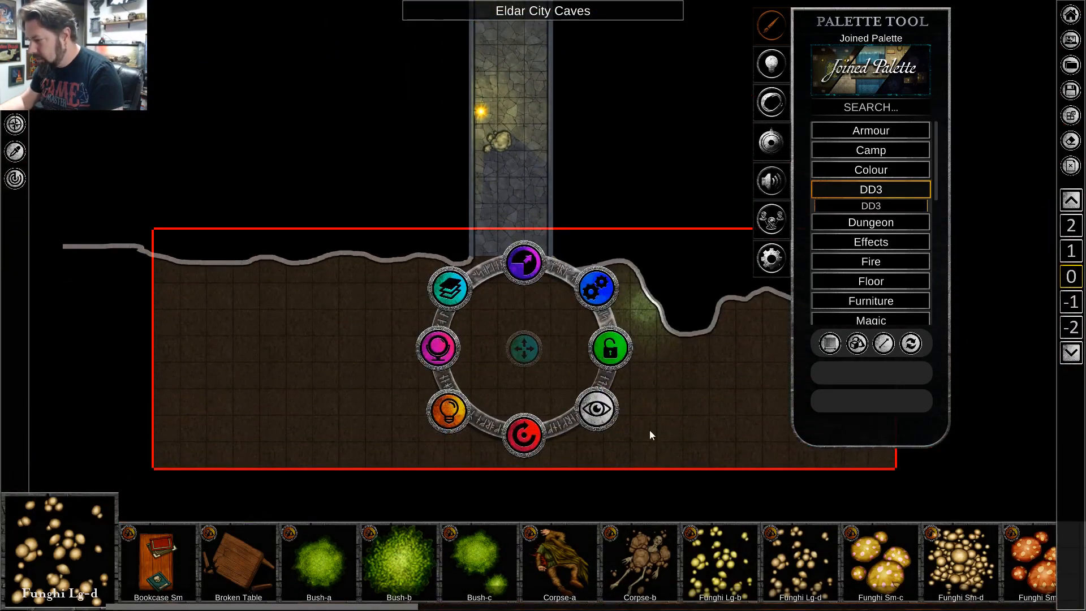
scroll(651, 421, "up", 2)
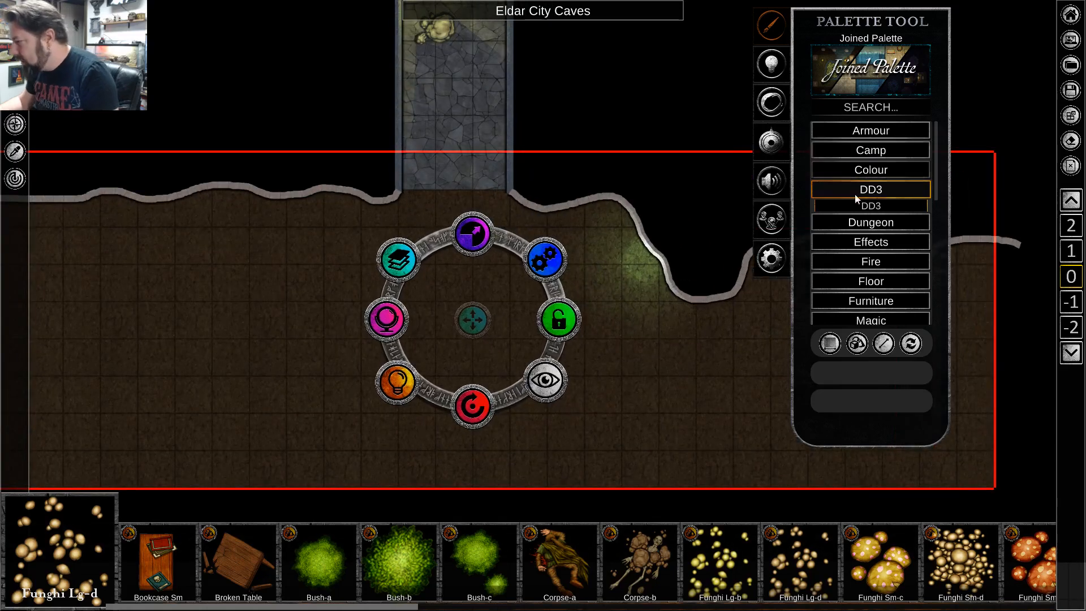
Search all palette content for "tree", show images only, and browse through to the bare trees.
left_click(865, 108)
type("tree")
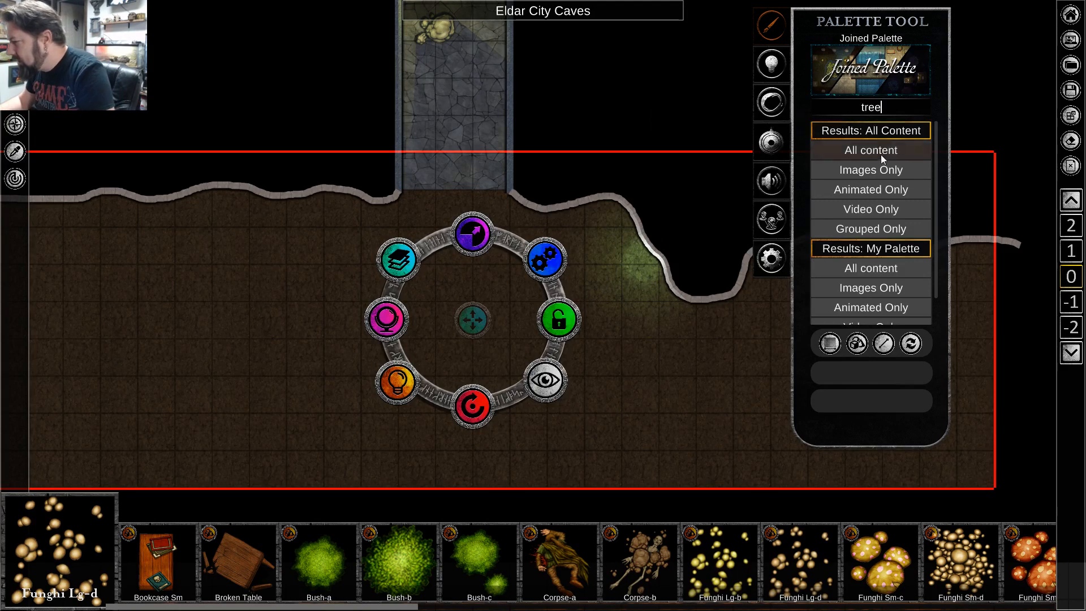
left_click(879, 172)
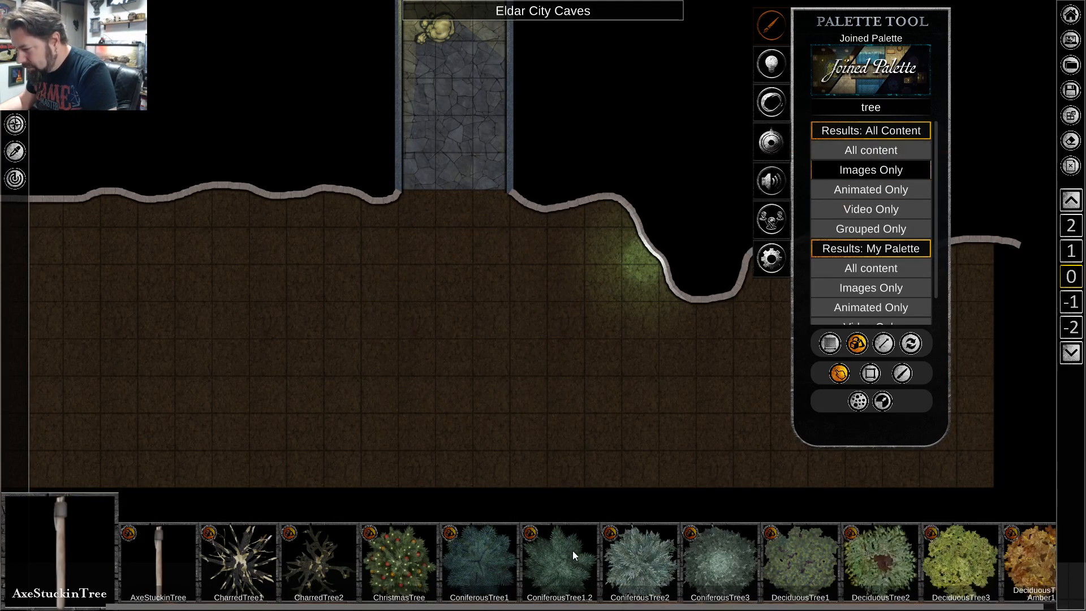
scroll(683, 450, "down", 1)
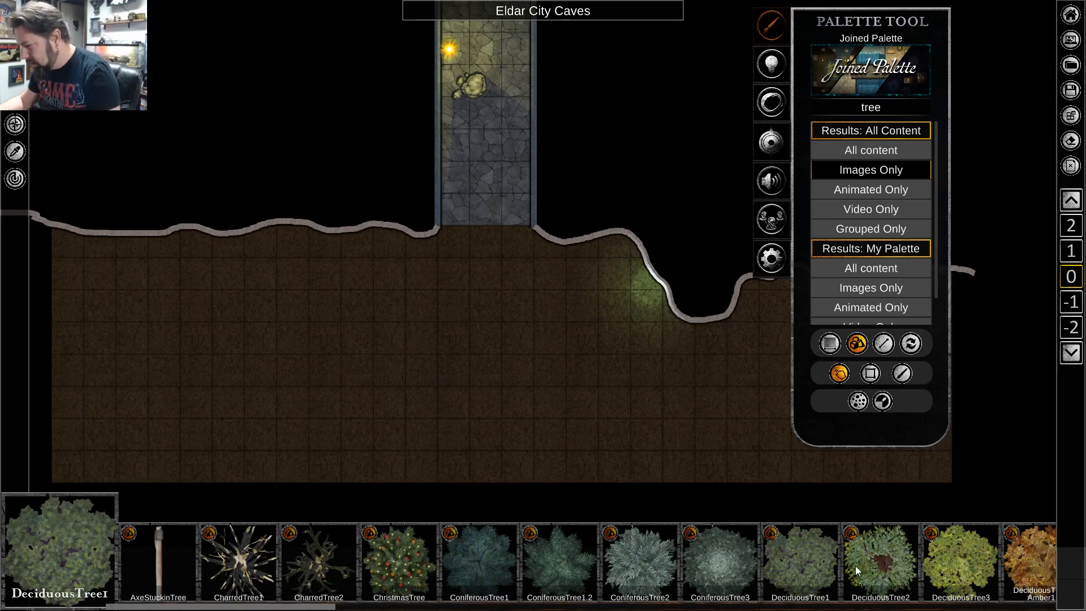
scroll(834, 569, "down", 6)
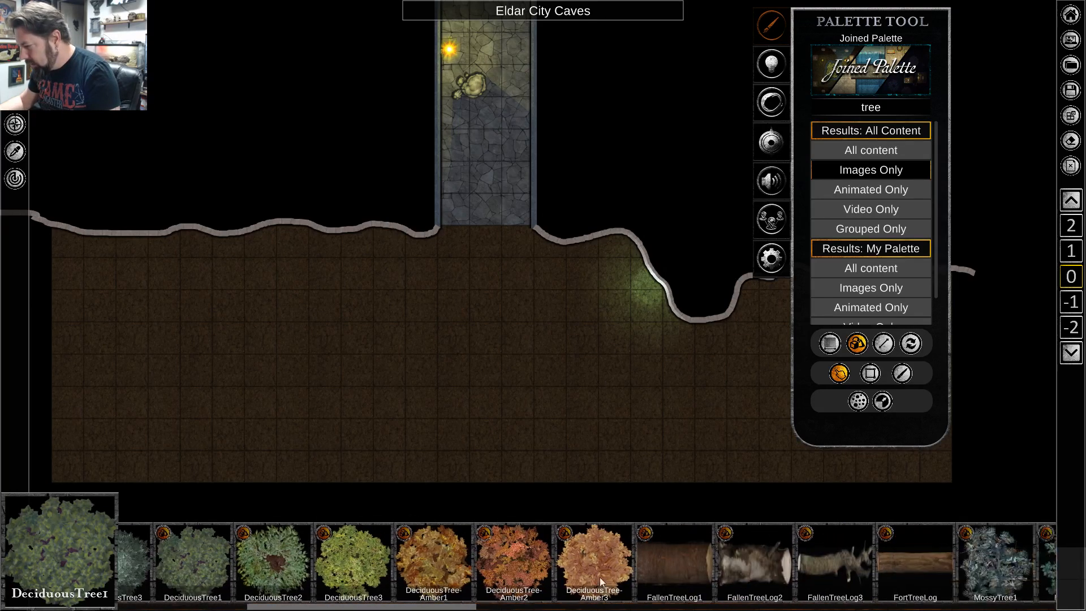
scroll(600, 578, "down", 5)
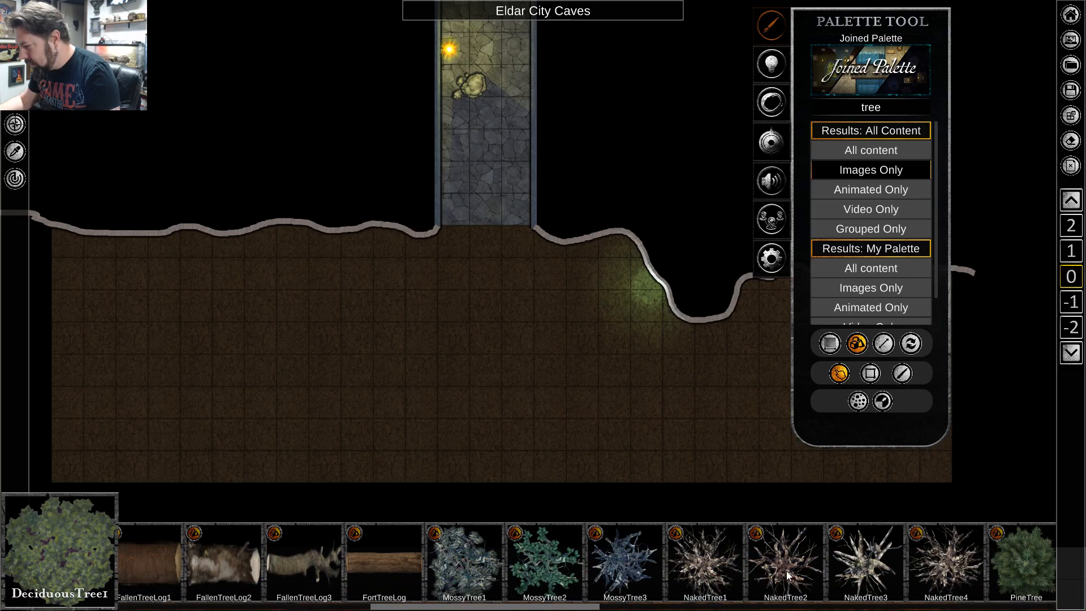
Place three NakedTree2 images in the cave: one northwest near the wall, one southeast and one at the southwest edge.
left_click(787, 574)
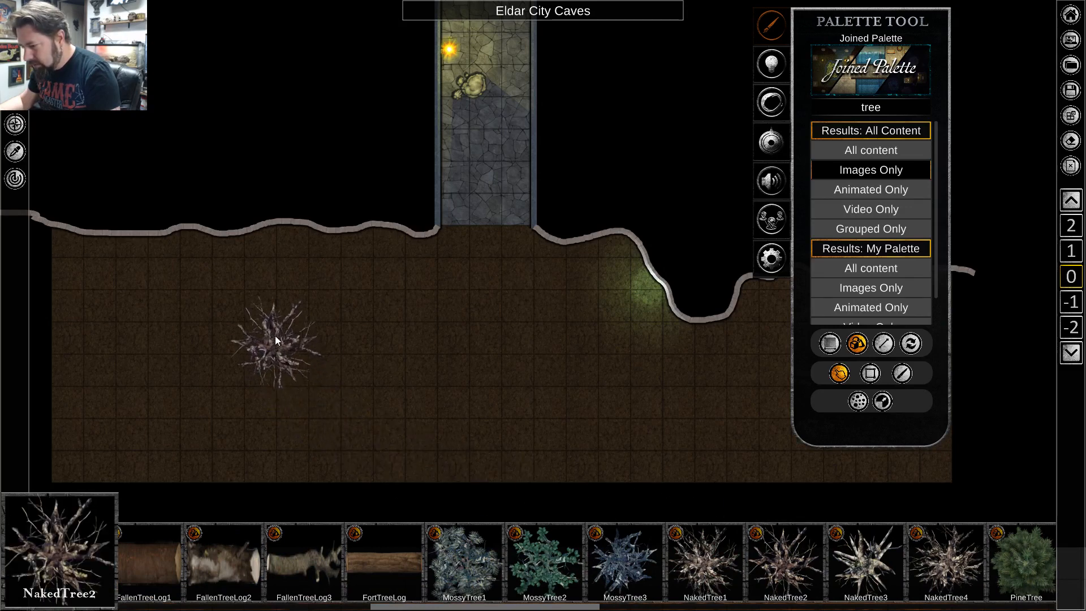
left_click(238, 292)
key("d")
left_click(691, 430)
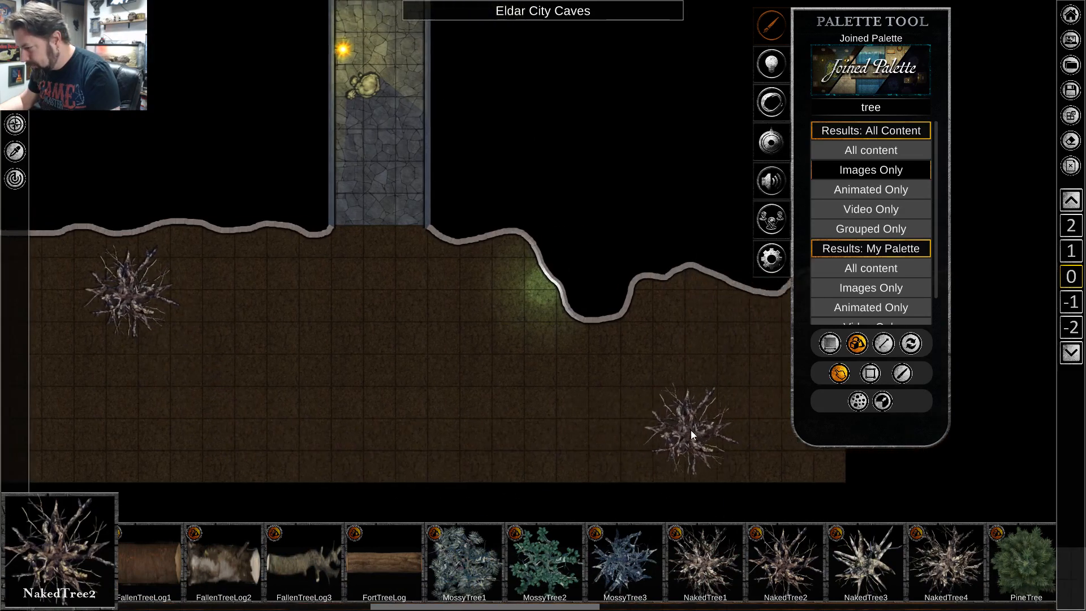
key("a")
key("a")
left_click(287, 476)
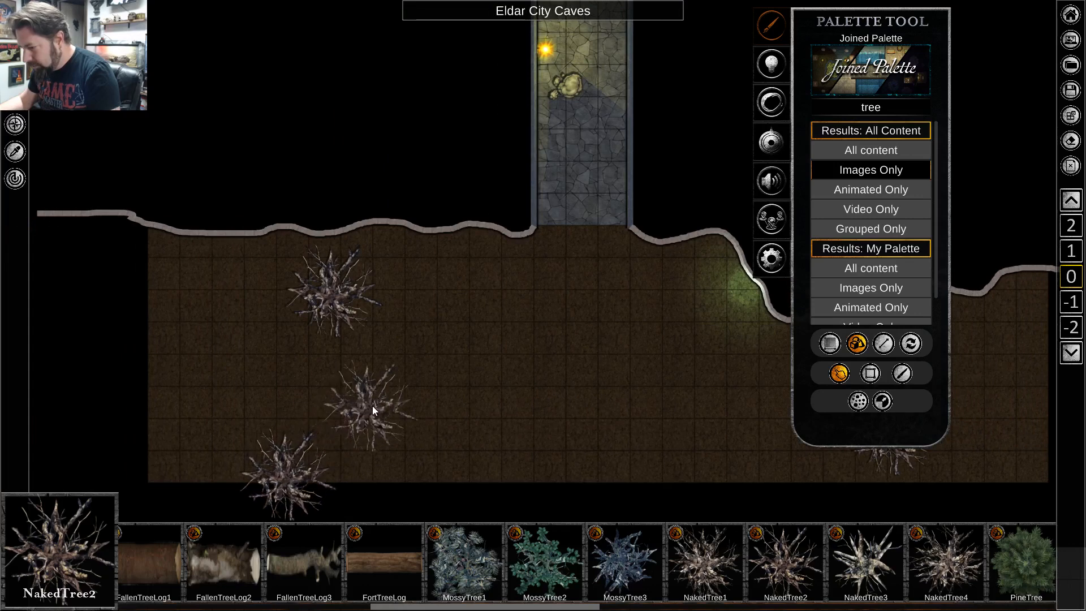
key("Escape")
Enlarge the northwest NakedTree2 and shift it slightly south of the cave wall.
left_click(315, 290)
left_click_drag(332, 218, 354, 181)
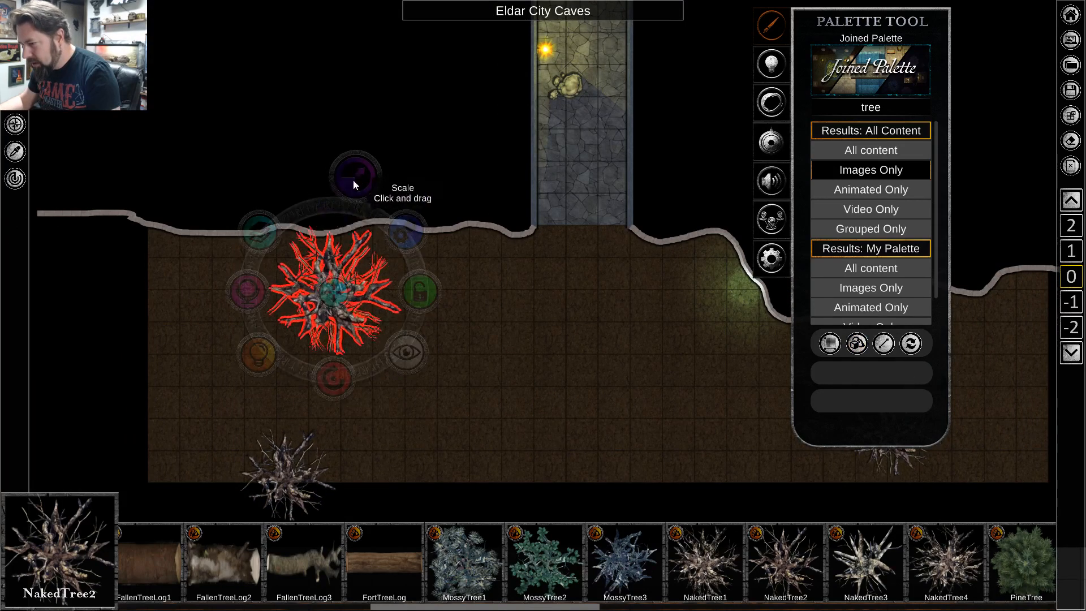
left_click(458, 450)
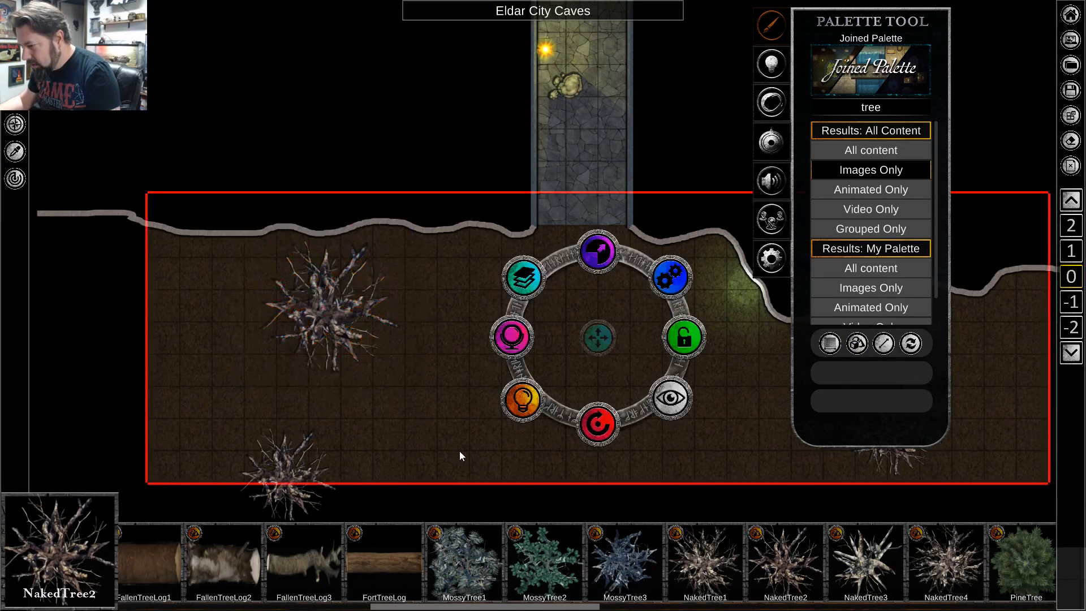
Enlarge the southeast NakedTree2 slightly with the Scale control.
key("d")
left_click(611, 434)
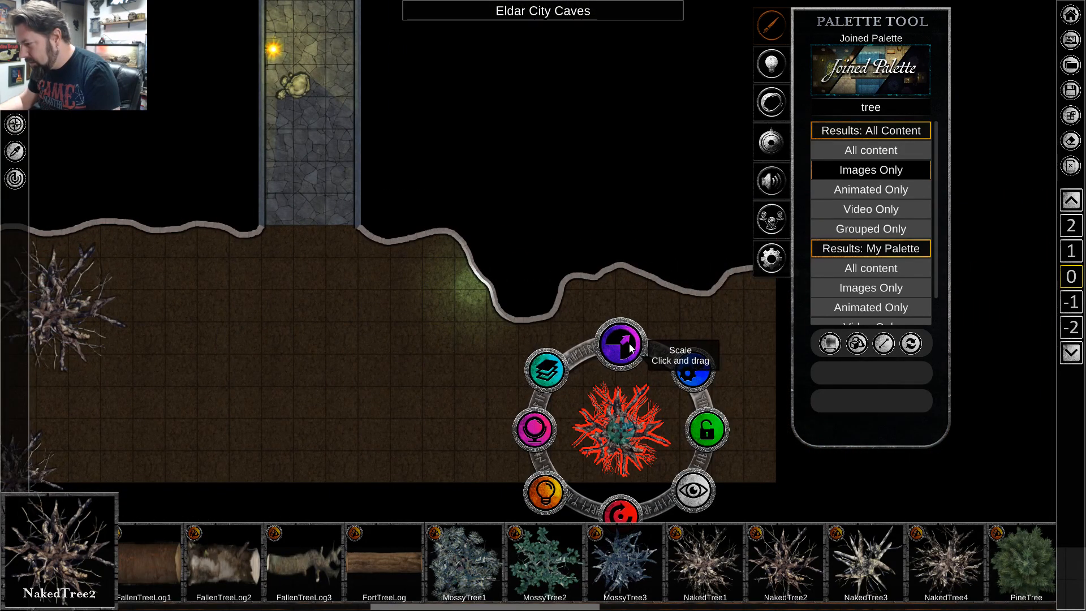
mouse_move(629, 344)
left_mouse_down()
mouse_move(649, 324)
mouse_move(634, 331)
left_mouse_up()
left_click(425, 427)
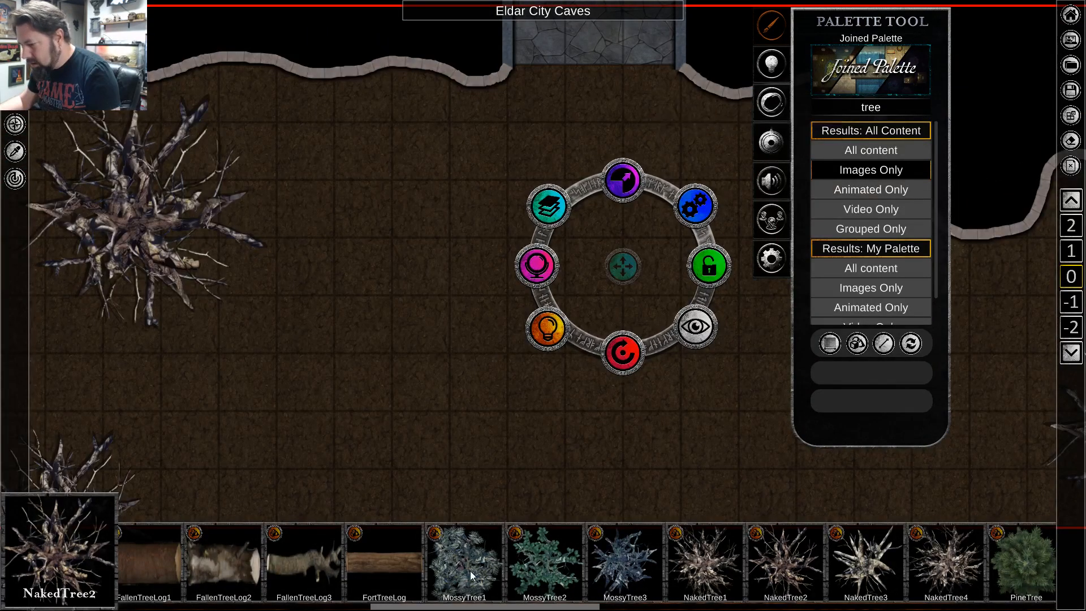
Find TreeStump2 among the tree images and place two: one east of the northwest tree and one in the south-central cave.
left_click(382, 573)
scroll(654, 570, "down", 6)
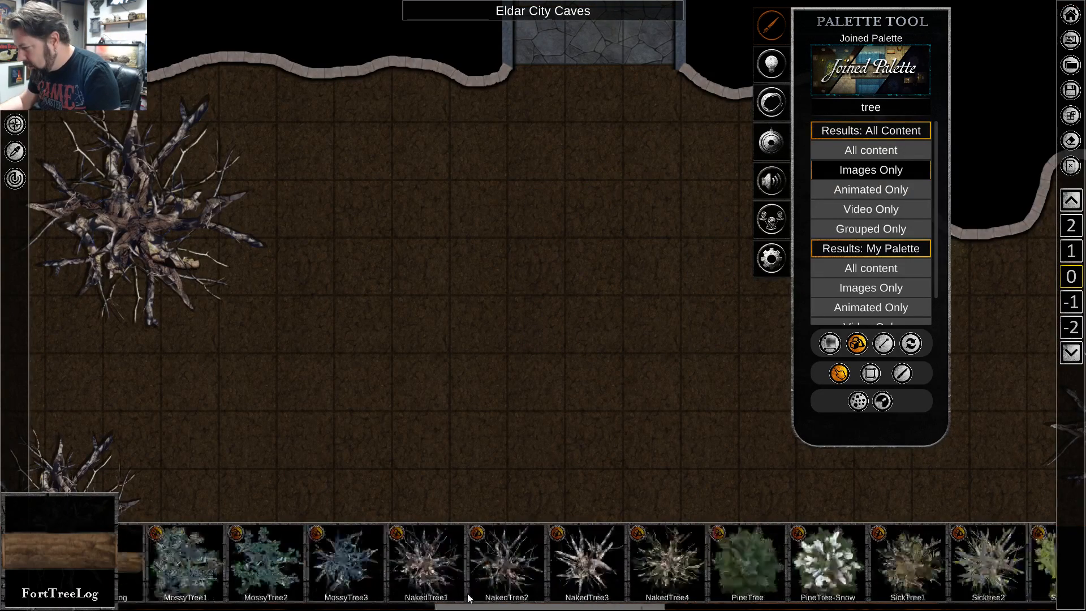
scroll(505, 572, "down", 7)
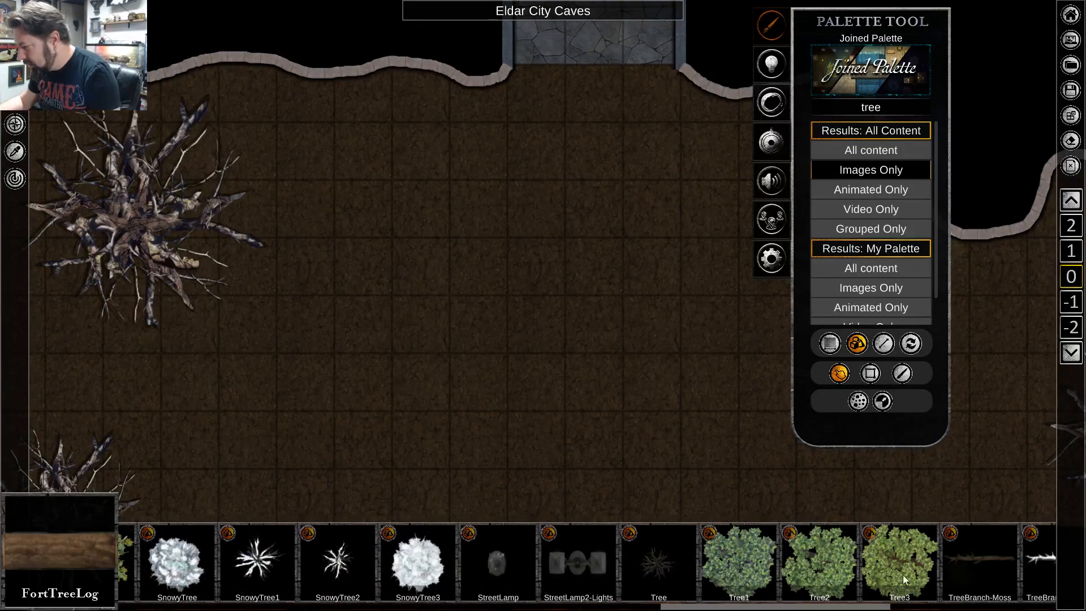
scroll(686, 568, "down", 5)
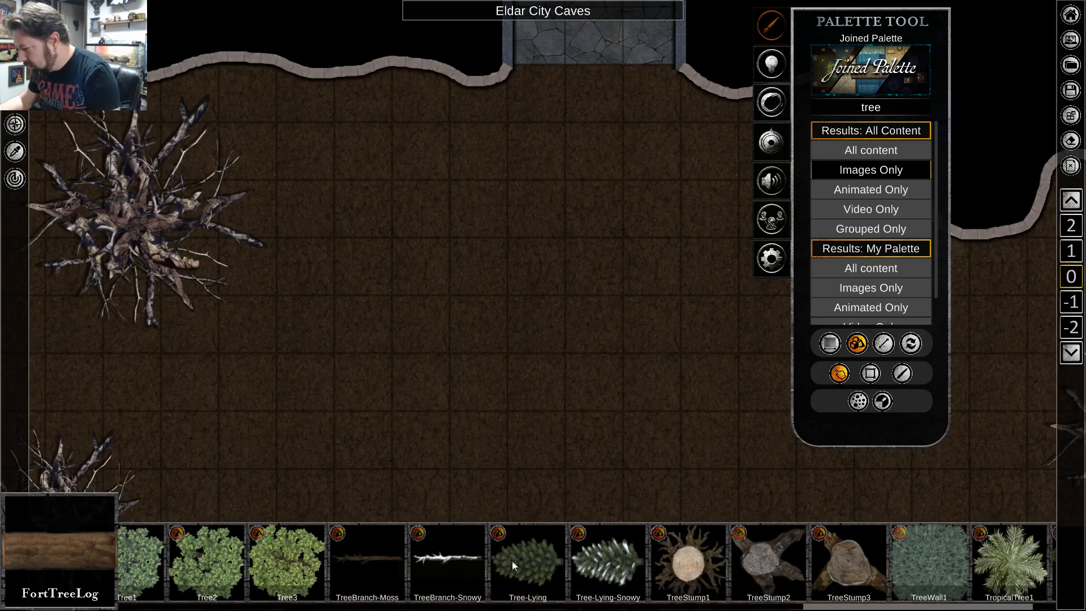
left_click(594, 562)
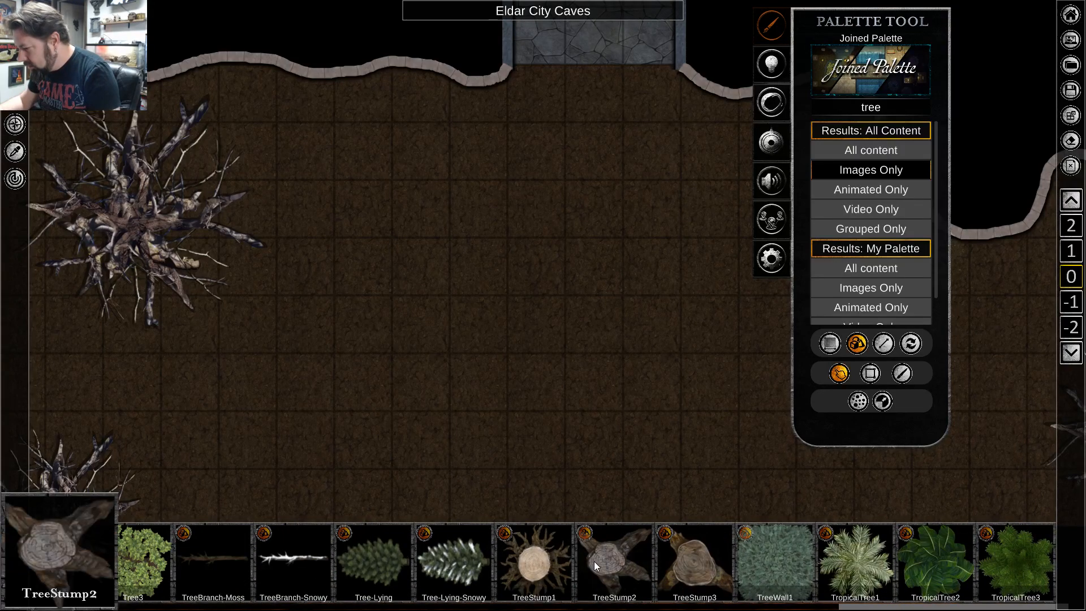
left_click(362, 199)
key("s")
key("d")
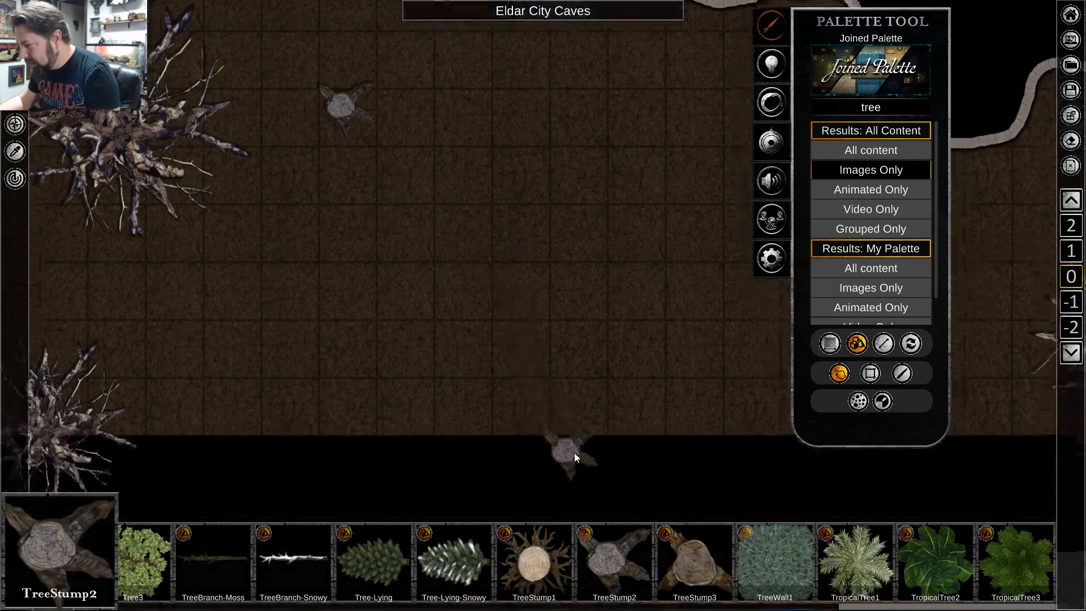
left_click(607, 309)
right_click(212, 333)
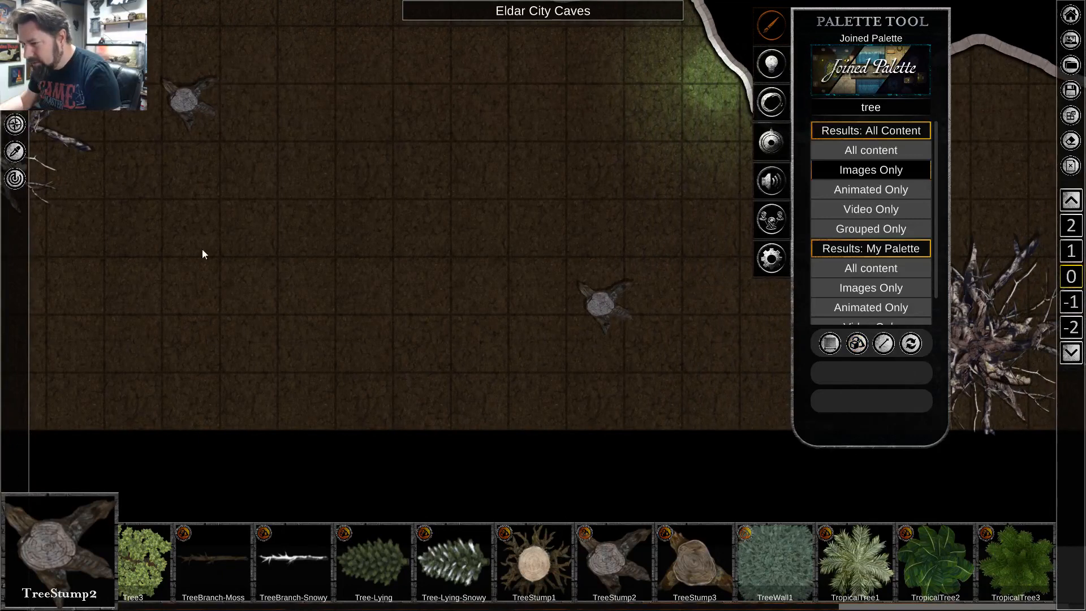
Rotate the northwest tree stump and enlarge both stumps with the Scale control.
right_click(189, 101)
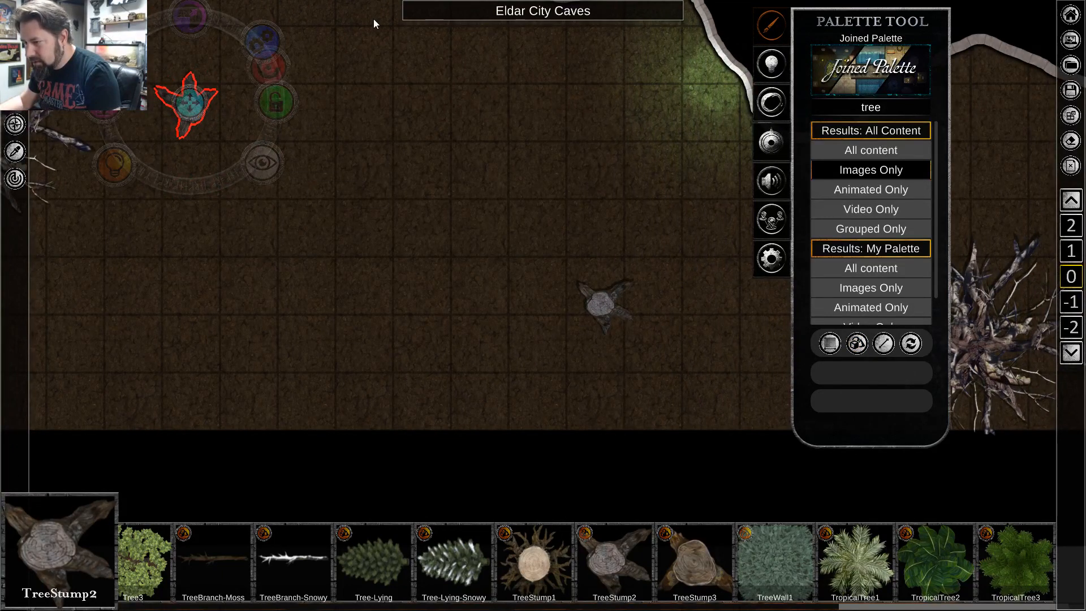
key("w")
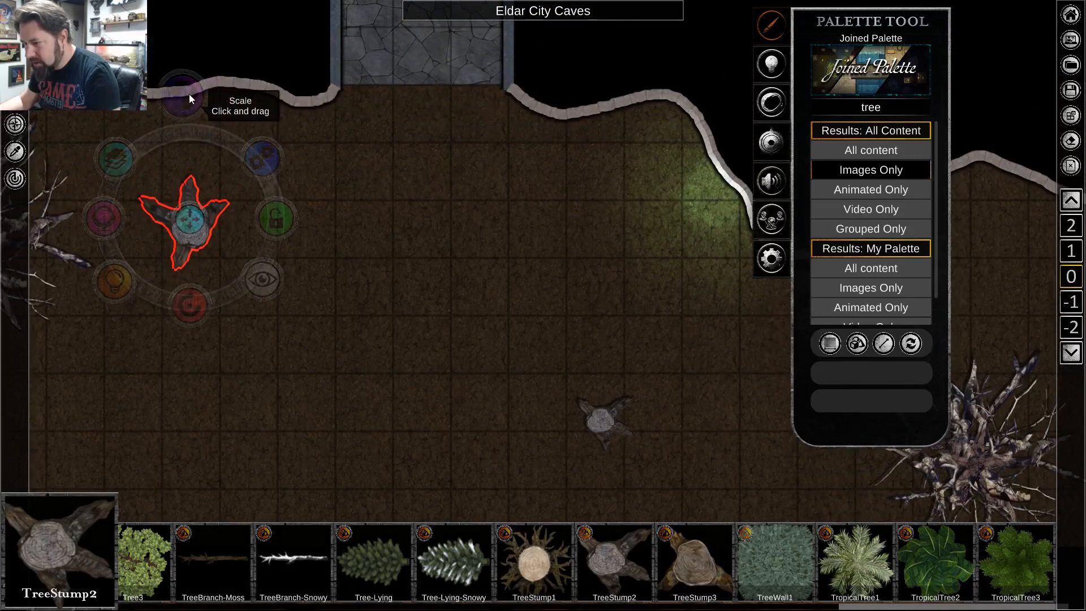
left_click(604, 421)
left_click_drag(604, 339, 616, 322)
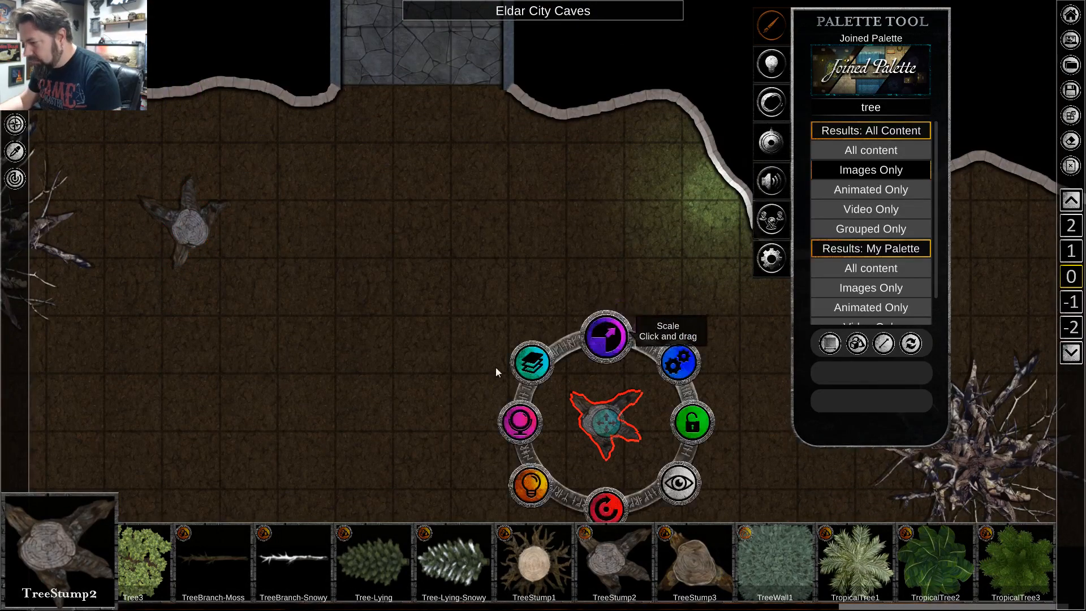
left_click(361, 402)
Examine the arrangement of bare trees and stumps across the cave floor.
scroll(361, 405, "down", 3)
key("s")
key("a")
key("w")
key("d")
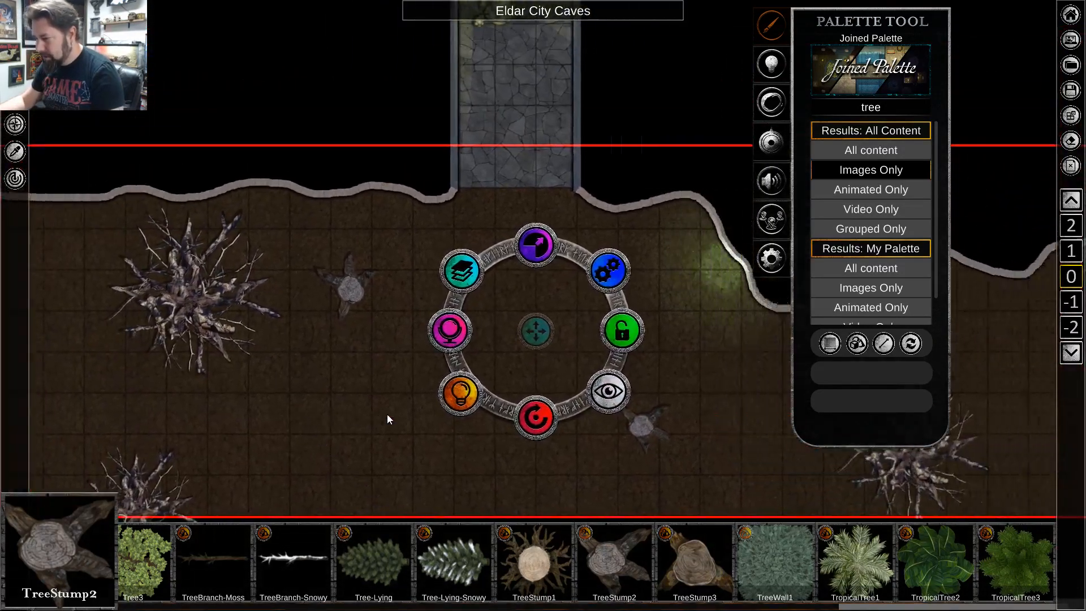
scroll(334, 458, "down", 3)
key("s")
key("a")
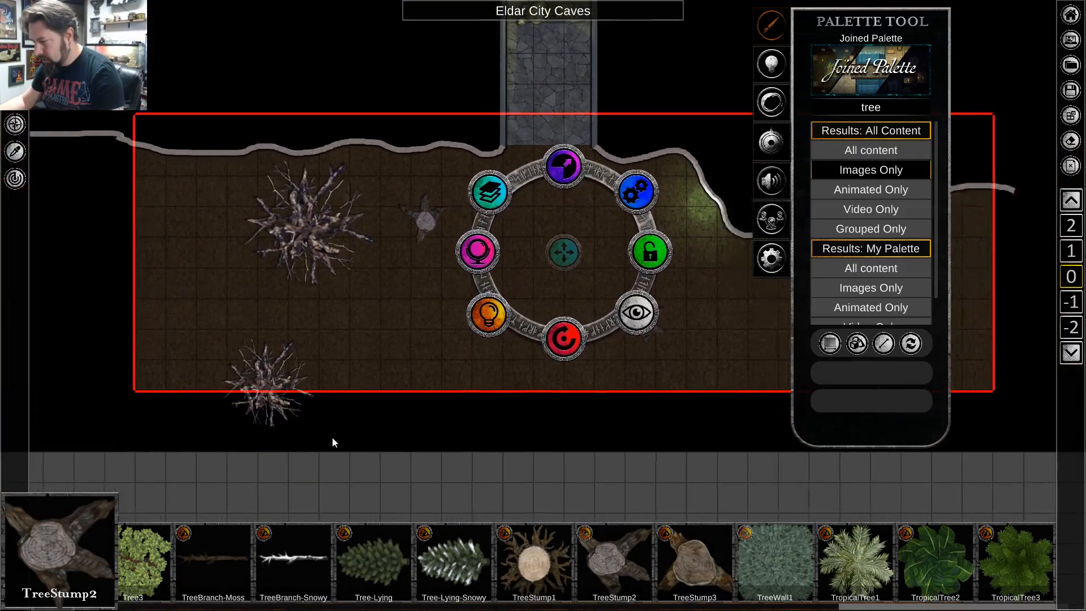
key("d")
scroll(372, 393, "up", 3)
key("d")
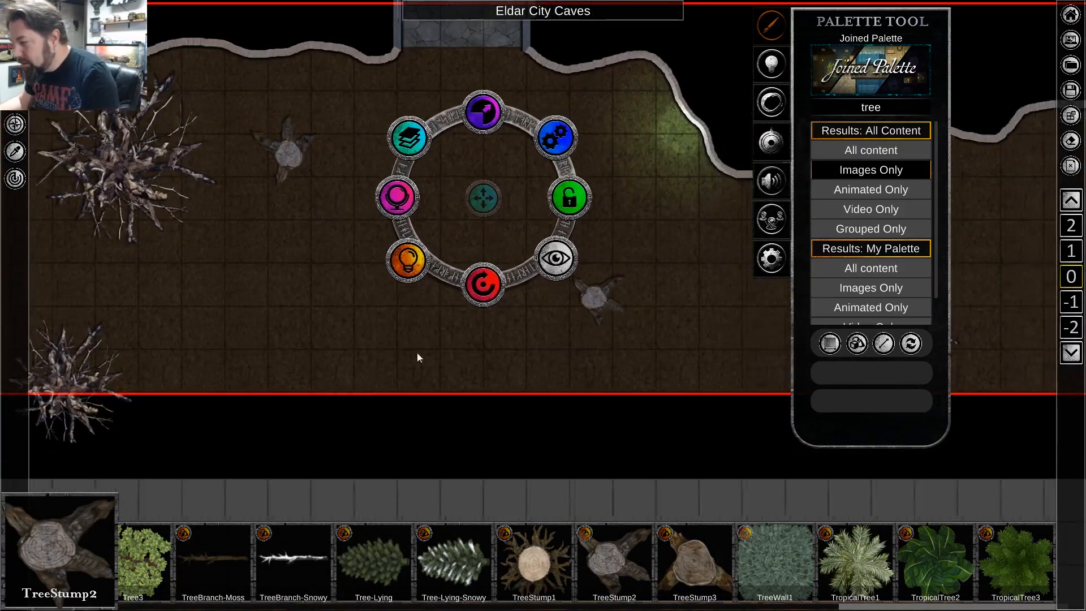
key("a")
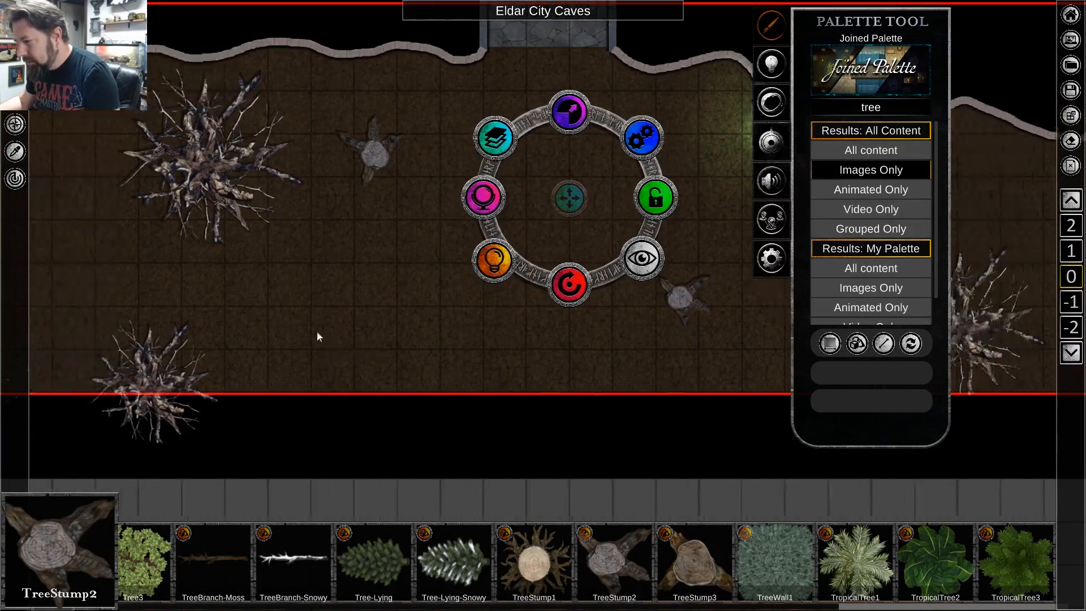
scroll(317, 332, "down", 2)
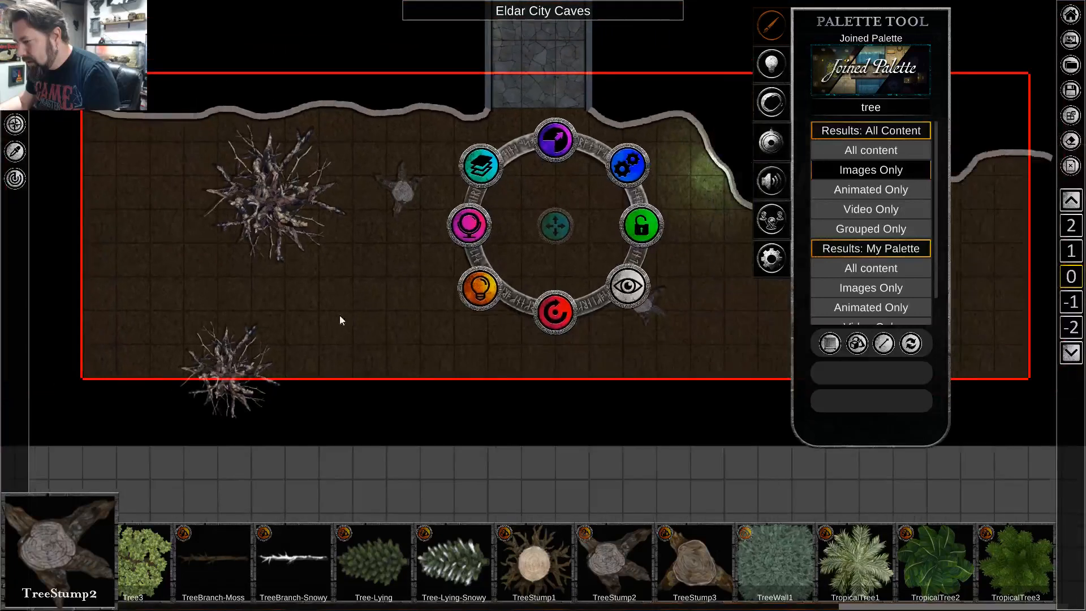
Clear the tree search and choose the Grass4 texture from the Grass group of the Terrain category.
left_click(872, 110)
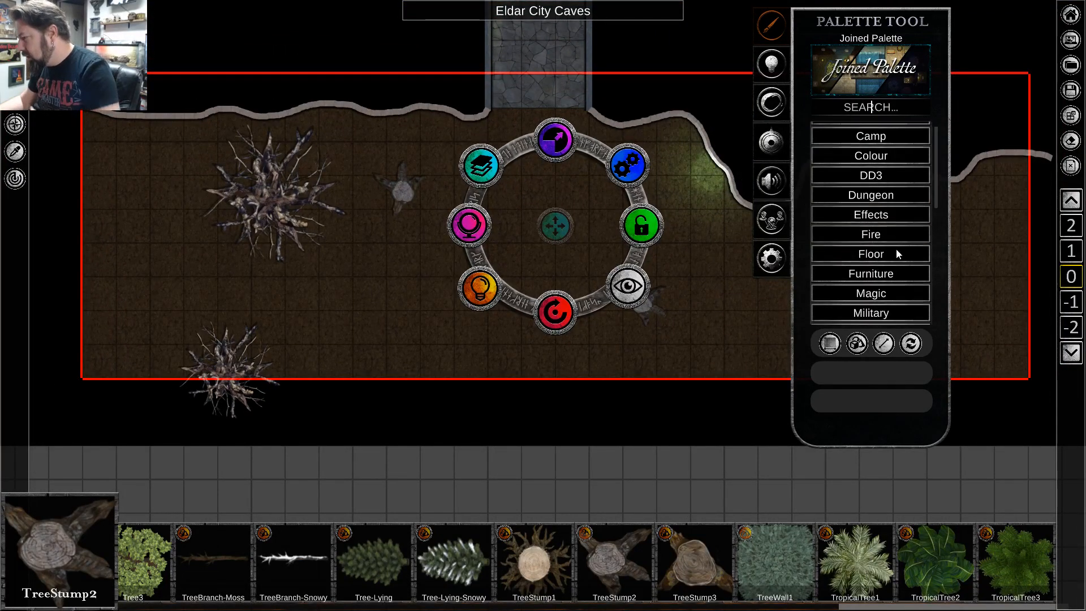
scroll(894, 253, "down", 2)
scroll(894, 252, "down", 2)
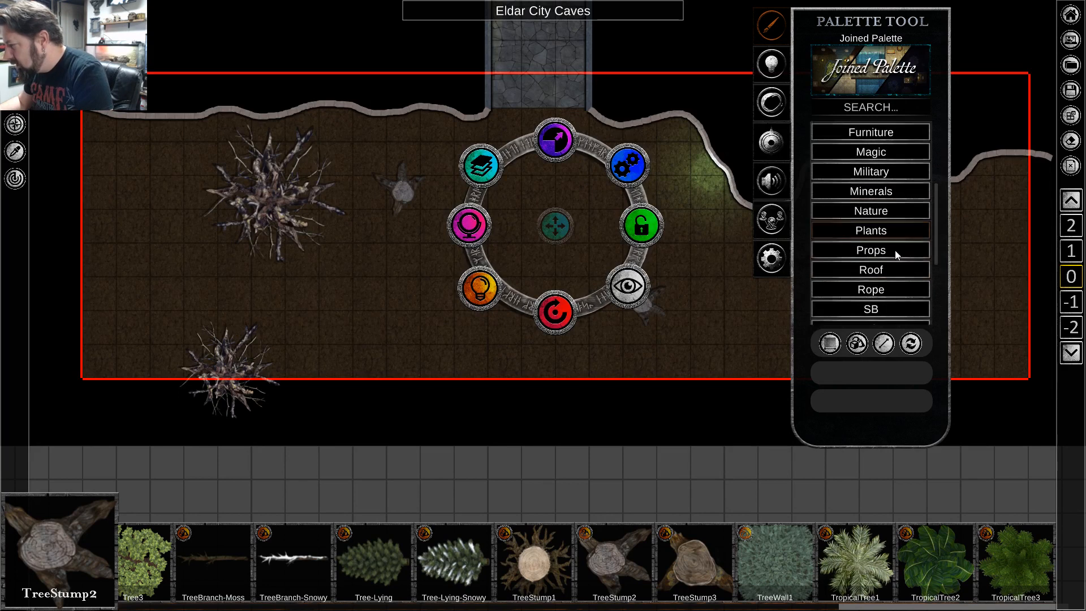
scroll(888, 261, "down", 2)
scroll(888, 260, "down", 3)
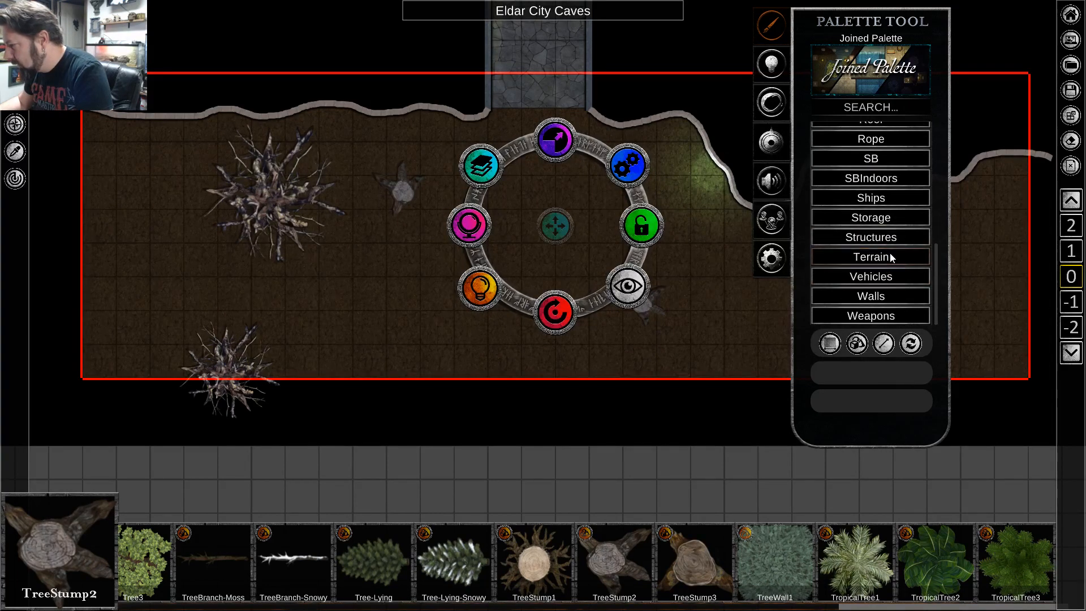
left_click(891, 258)
scroll(879, 274, "down", 2)
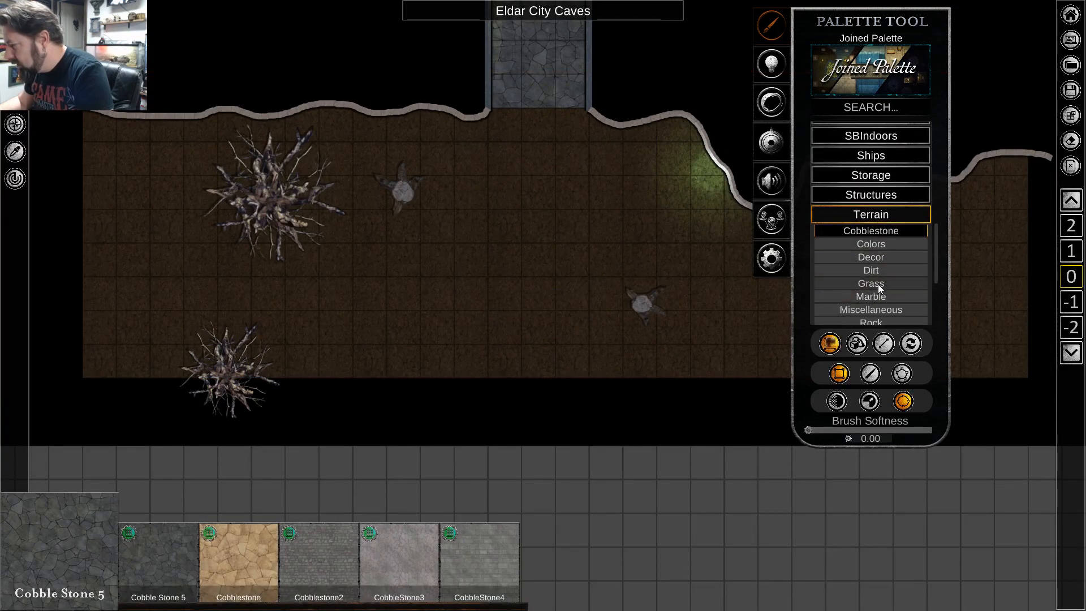
left_click(878, 284)
left_click(390, 558)
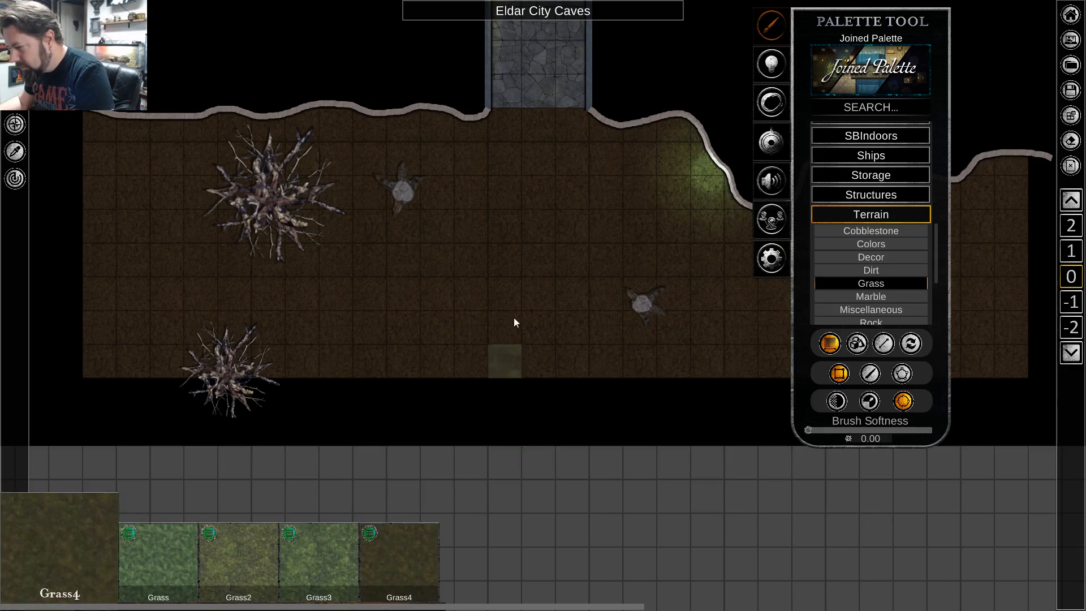
Set up brush placement for Grass4 with transparency 0.62, a slightly larger brush width and softness 1.00.
left_click(870, 374)
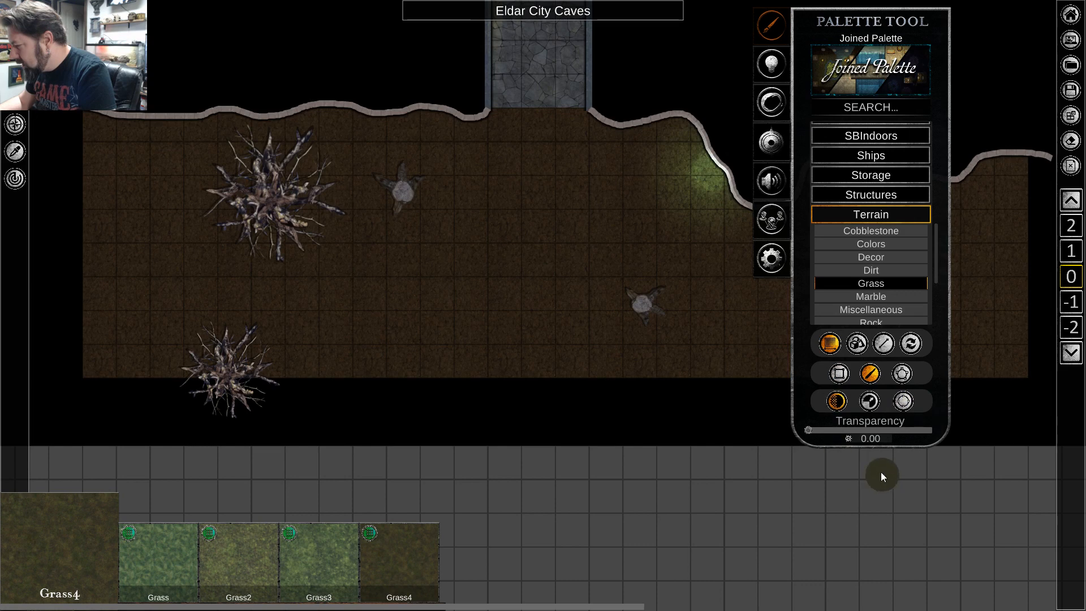
left_click_drag(812, 430, 886, 432)
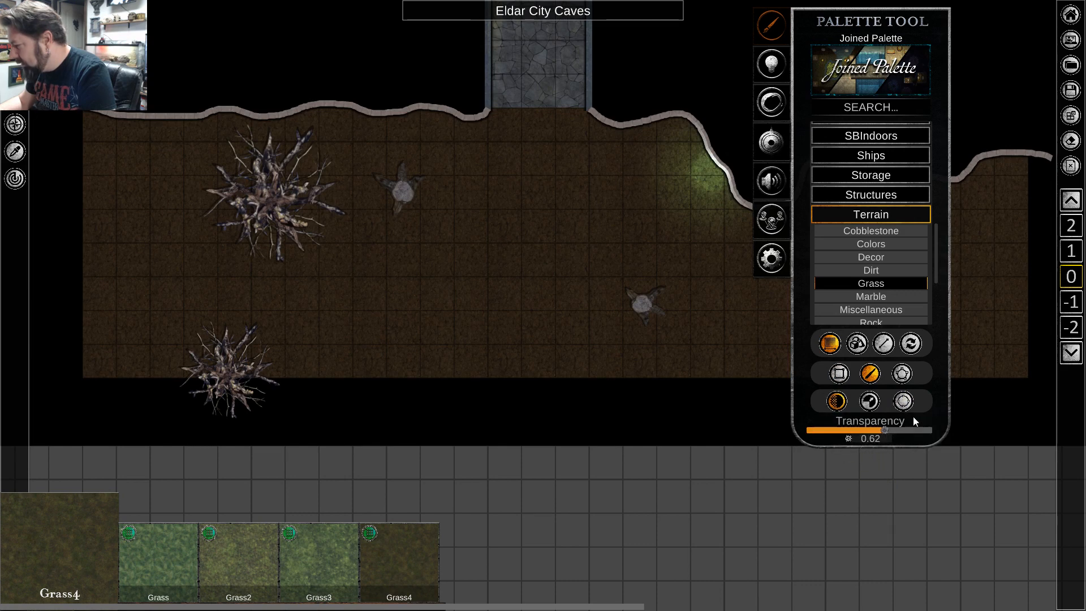
left_click(871, 405)
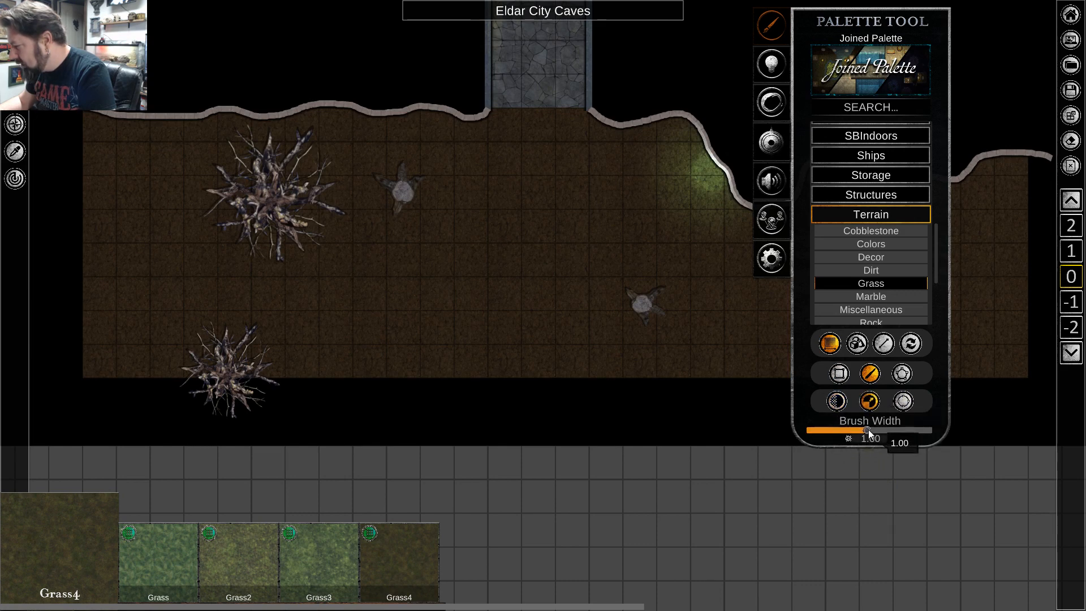
left_click_drag(868, 429, 881, 429)
left_click(904, 402)
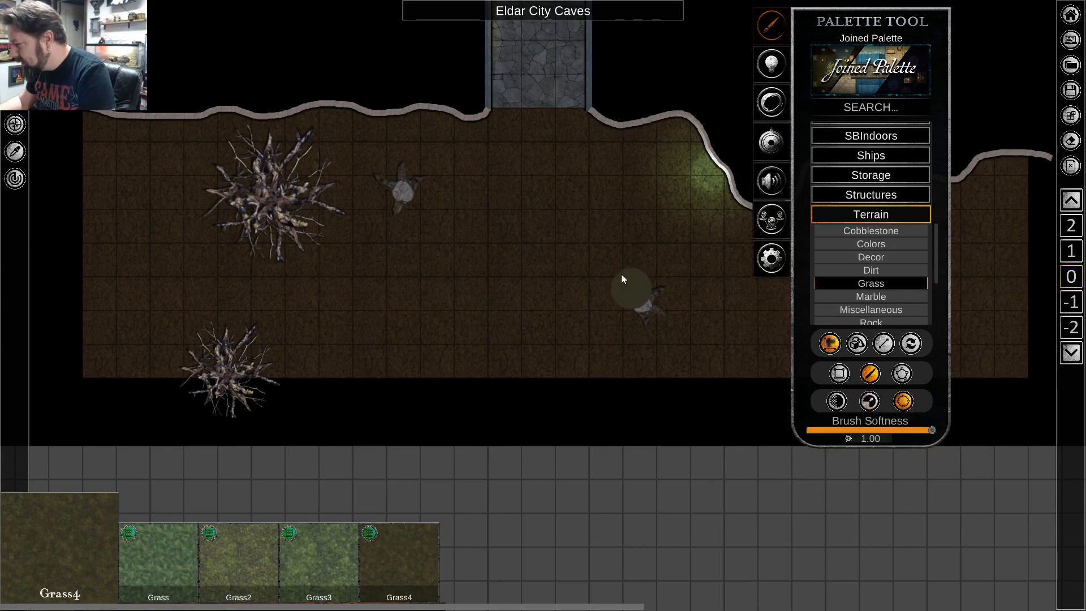
Brush Grass4 along the north wall west of the corridor, past the nearby stump, and along the glowing wall and the wall east of it.
scroll(568, 204, "up", 4)
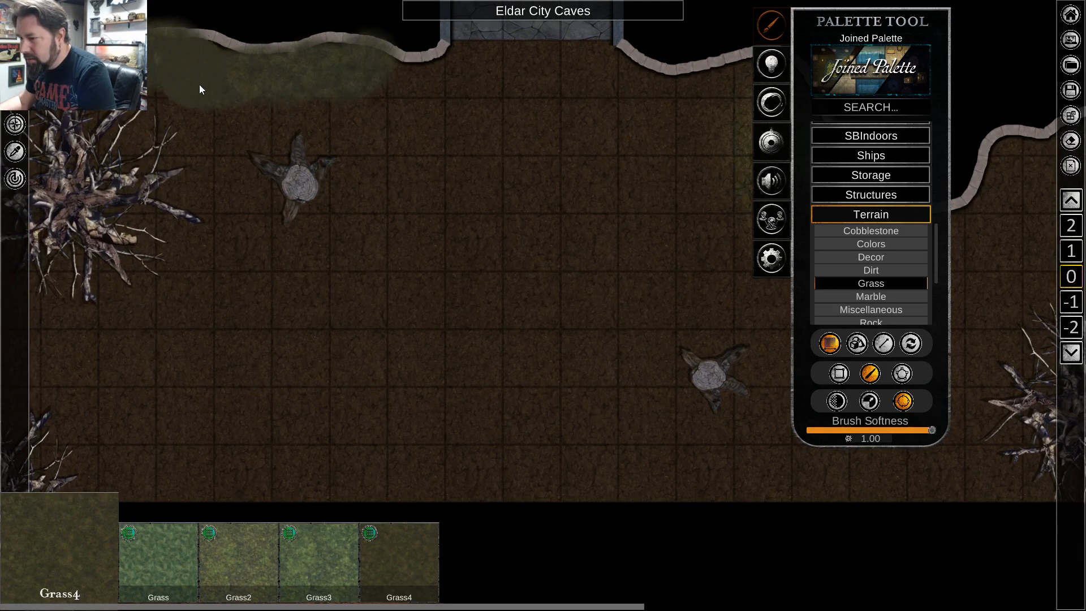
mouse_move(227, 138)
left_mouse_down()
mouse_move(286, 112)
mouse_move(277, 131)
mouse_move(359, 208)
mouse_move(372, 272)
mouse_move(312, 321)
mouse_move(338, 338)
left_mouse_up()
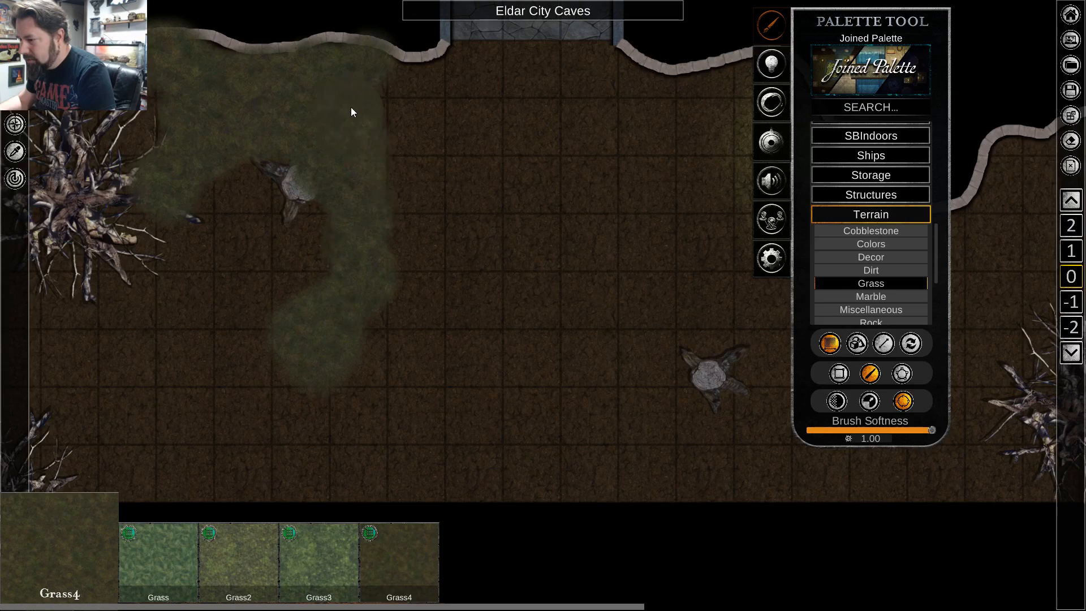
scroll(509, 394, "down", 3)
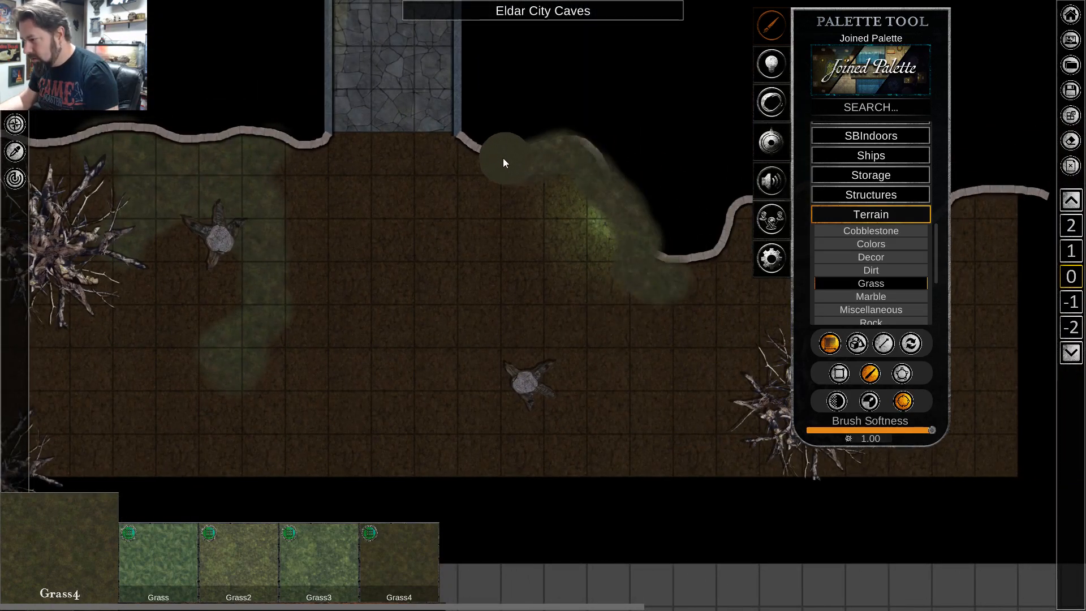
left_click_drag(502, 145, 502, 145)
key("d")
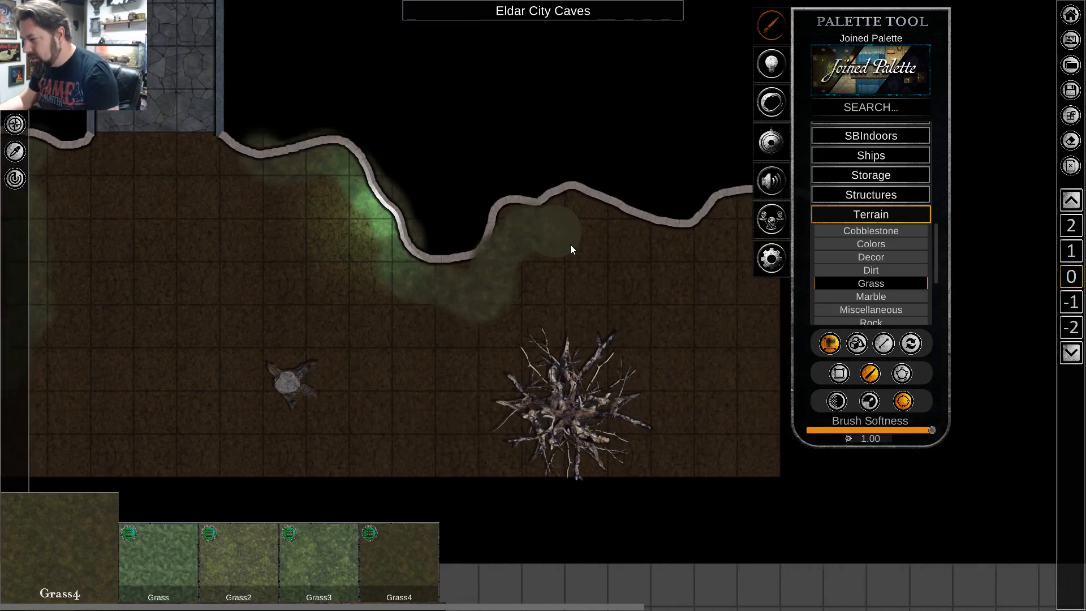
mouse_move(570, 249)
left_mouse_down()
mouse_move(610, 260)
mouse_move(562, 228)
mouse_move(504, 226)
left_mouse_up()
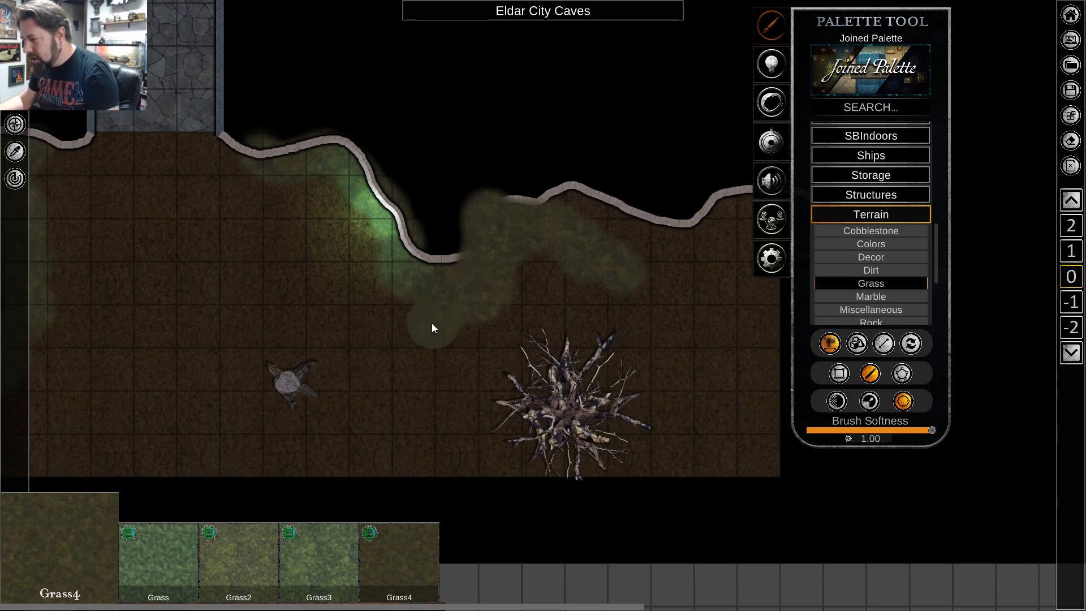
left_click_drag(432, 324, 429, 331)
key("a")
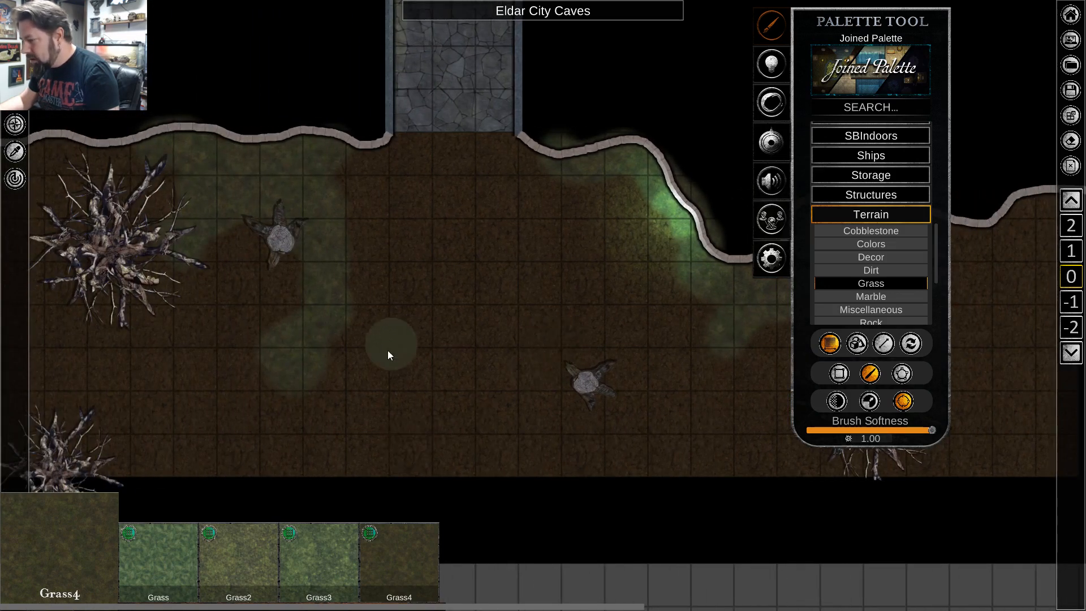
Brush Grass4 along the west end of the north wall and down the floor west of the large bare tree.
key("a")
key("w")
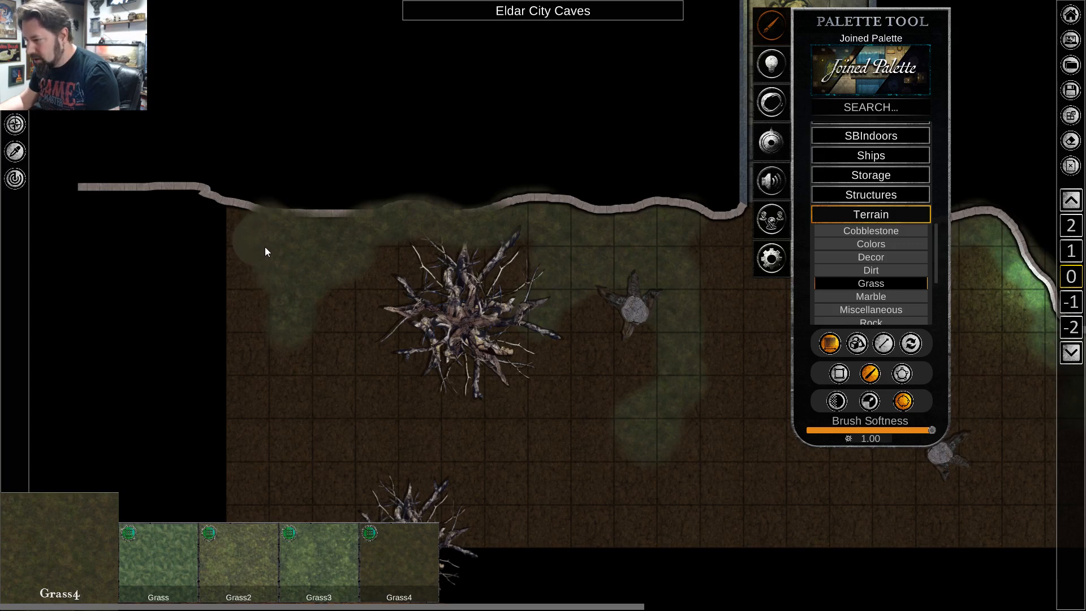
left_click_drag(287, 305, 288, 307)
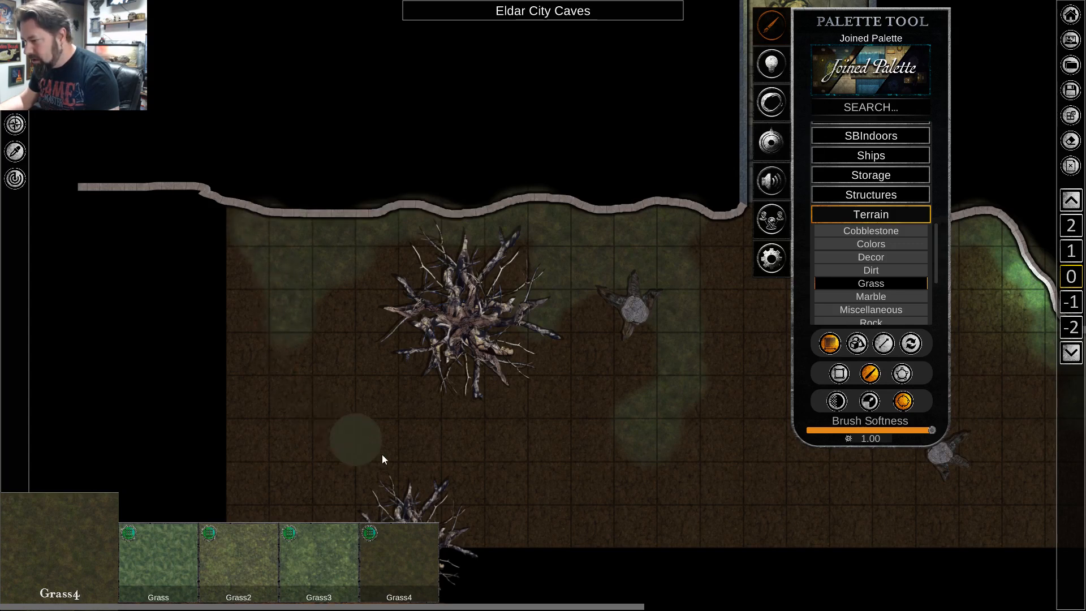
Brush an irregular Grass4 patch around the bare tree in the cave's southwest, spreading to its west and east sides.
mouse_move(378, 464)
left_mouse_down()
mouse_move(360, 483)
mouse_move(419, 473)
left_mouse_up()
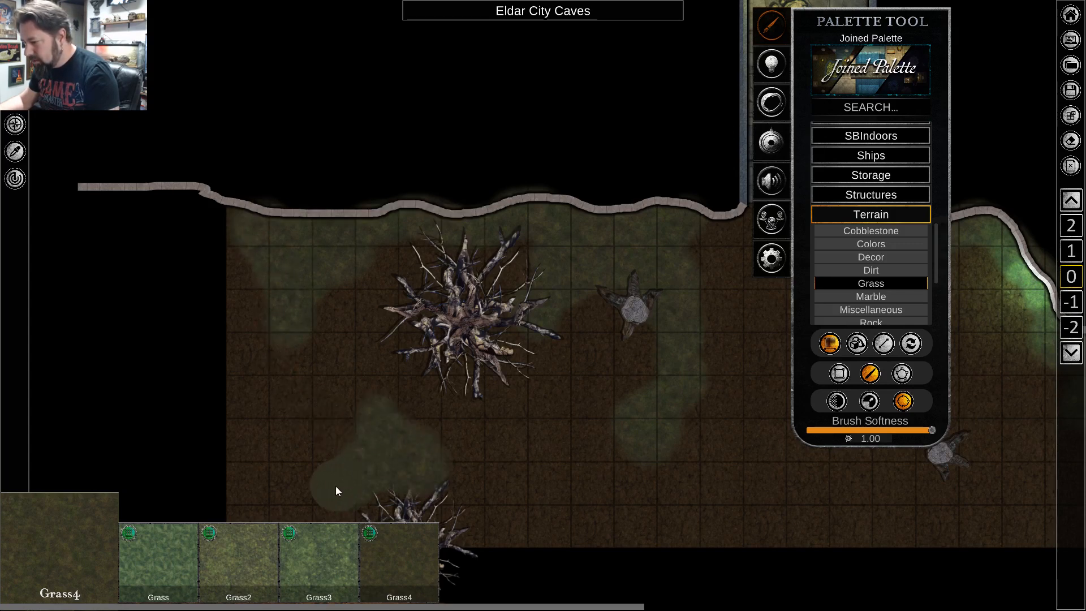
left_click_drag(328, 511, 306, 511)
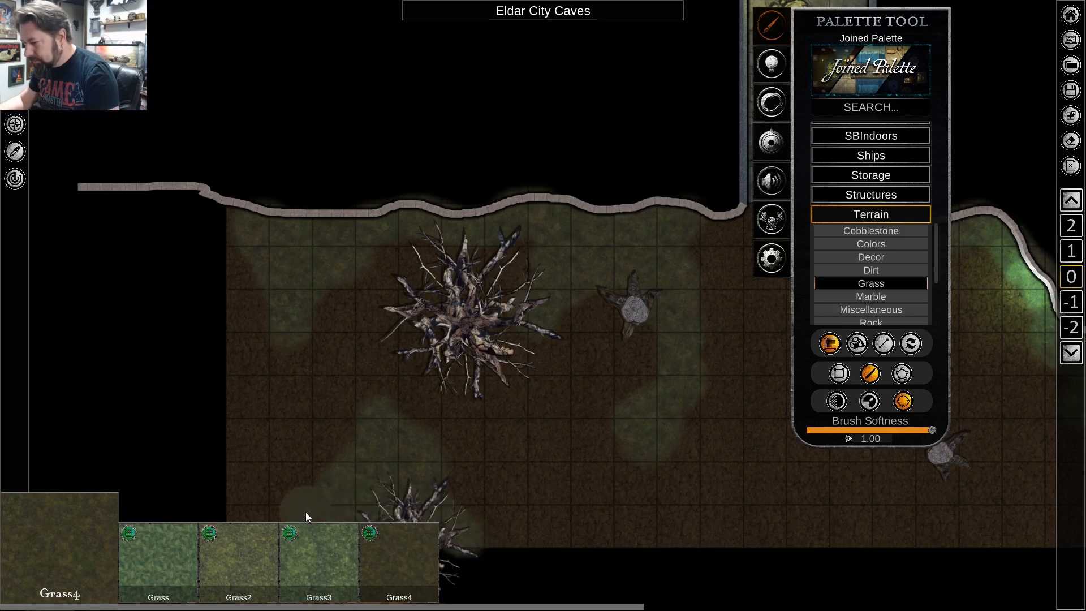
key("d")
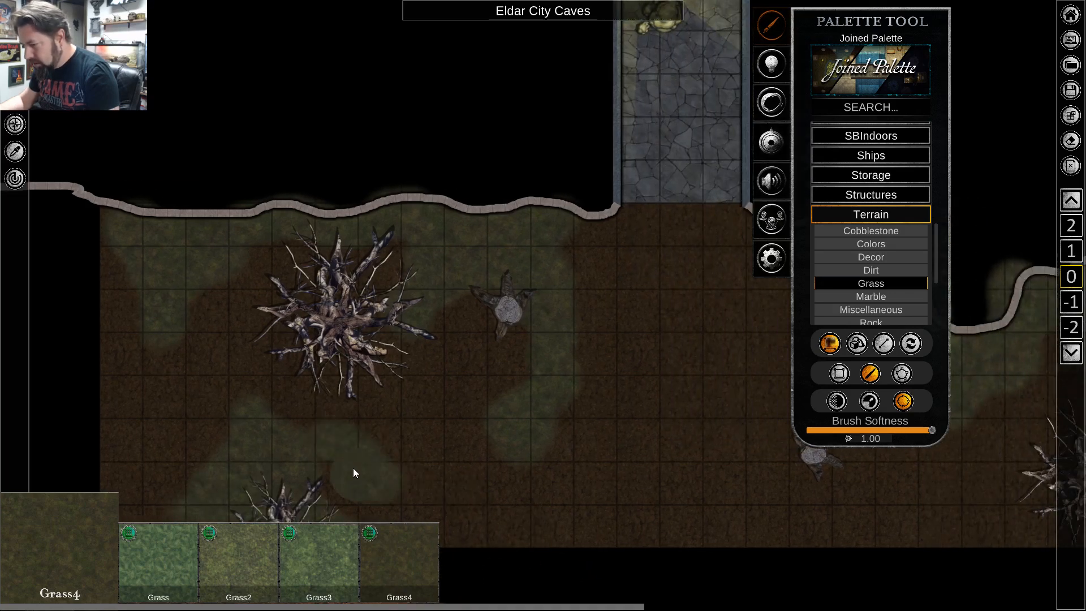
left_click_drag(353, 468, 320, 478)
Brush more Grass4 beside the green glow east of the corridor and end texture placement.
key("d")
key("s")
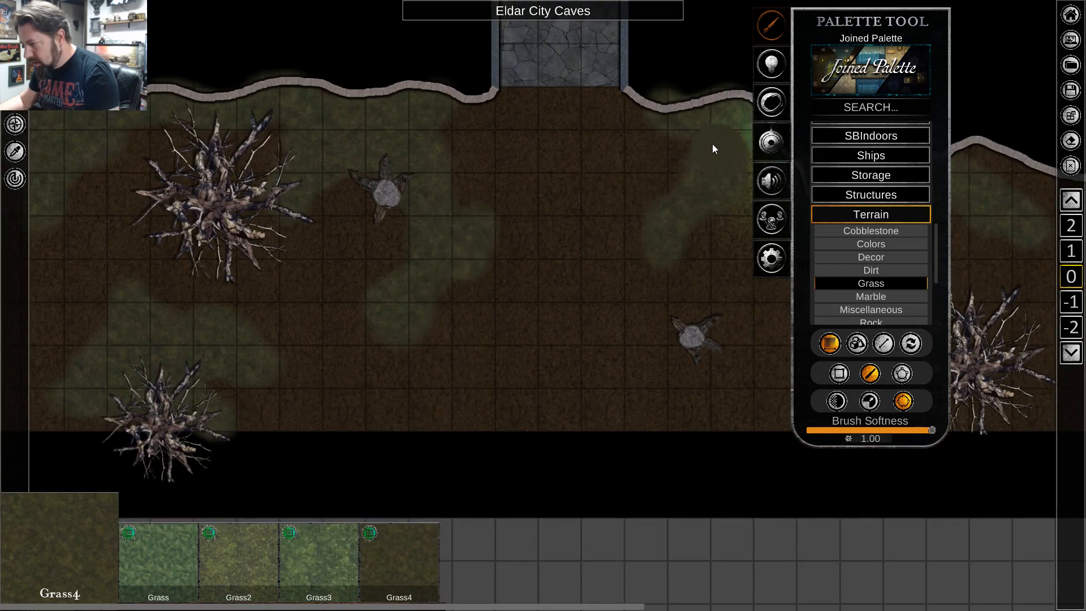
left_click_drag(684, 144, 683, 150)
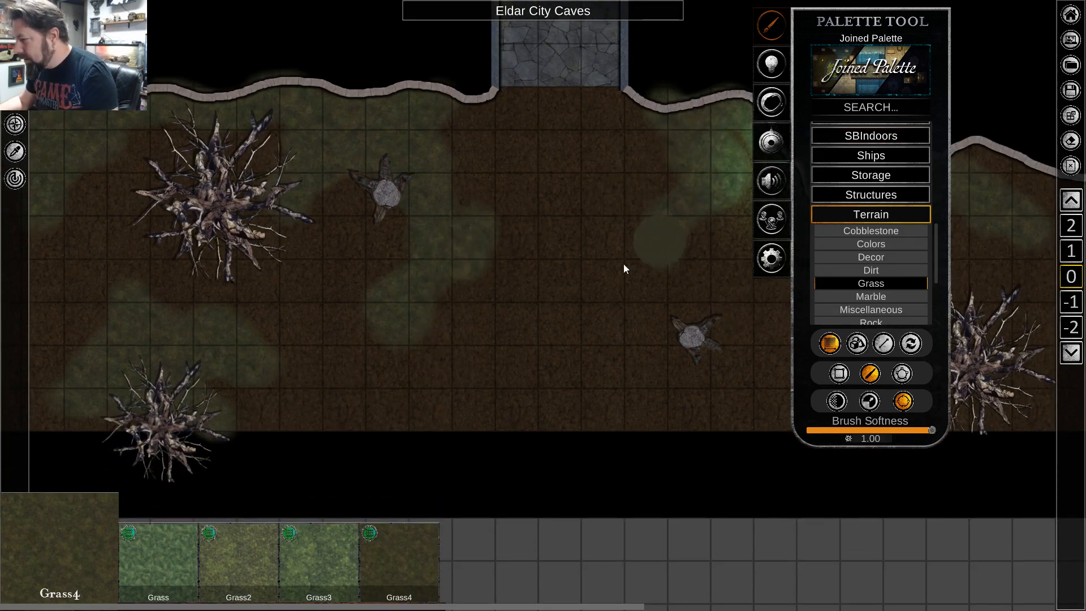
right_click(547, 292)
key("d")
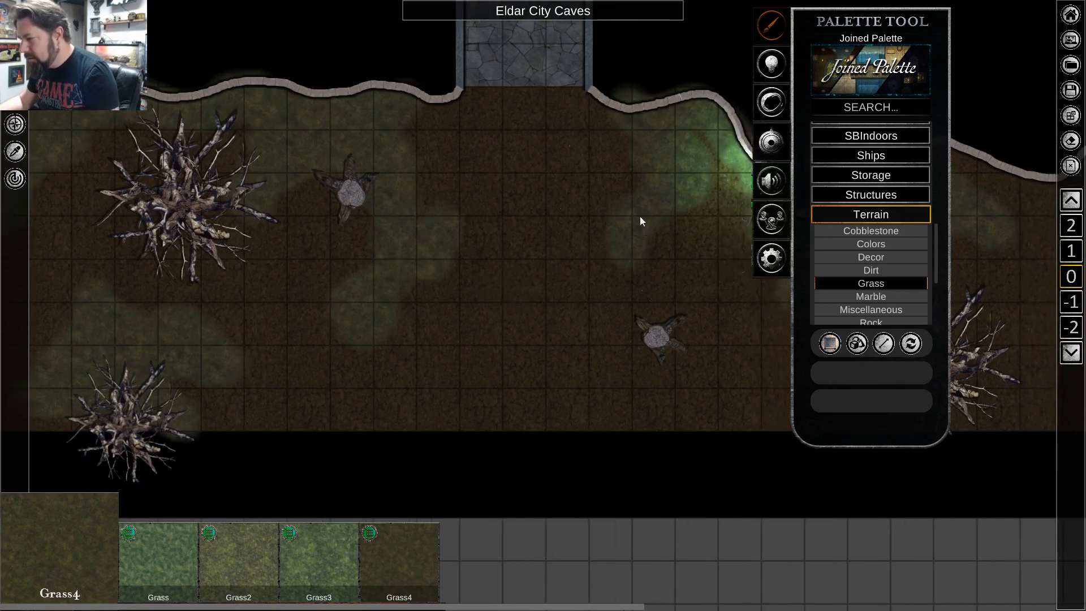
left_click(640, 216)
left_click(359, 151)
left_click(460, 243)
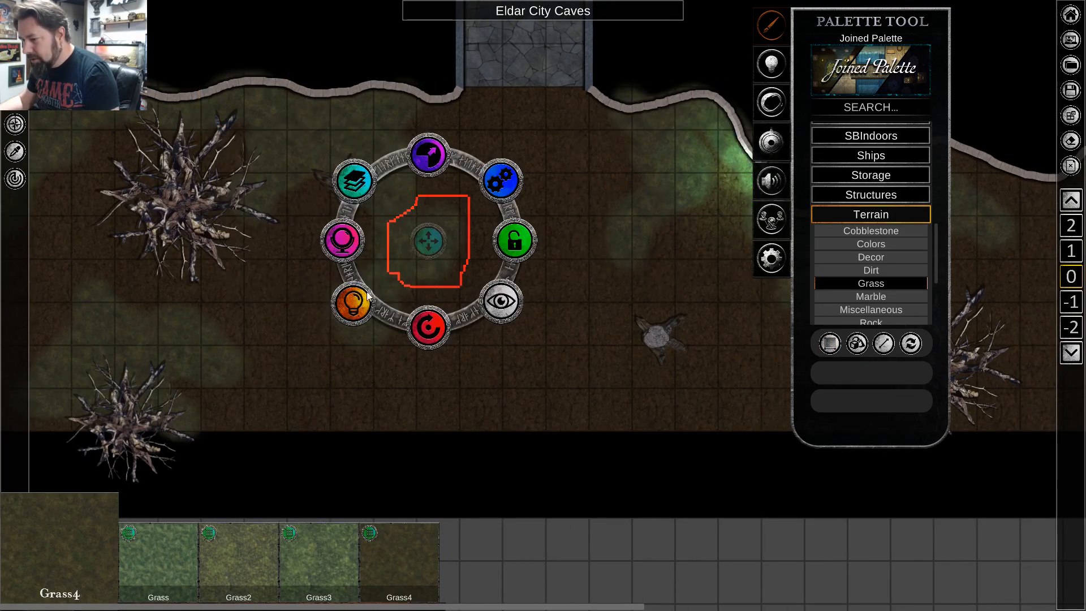
left_click(206, 352)
key("a")
left_click(192, 381)
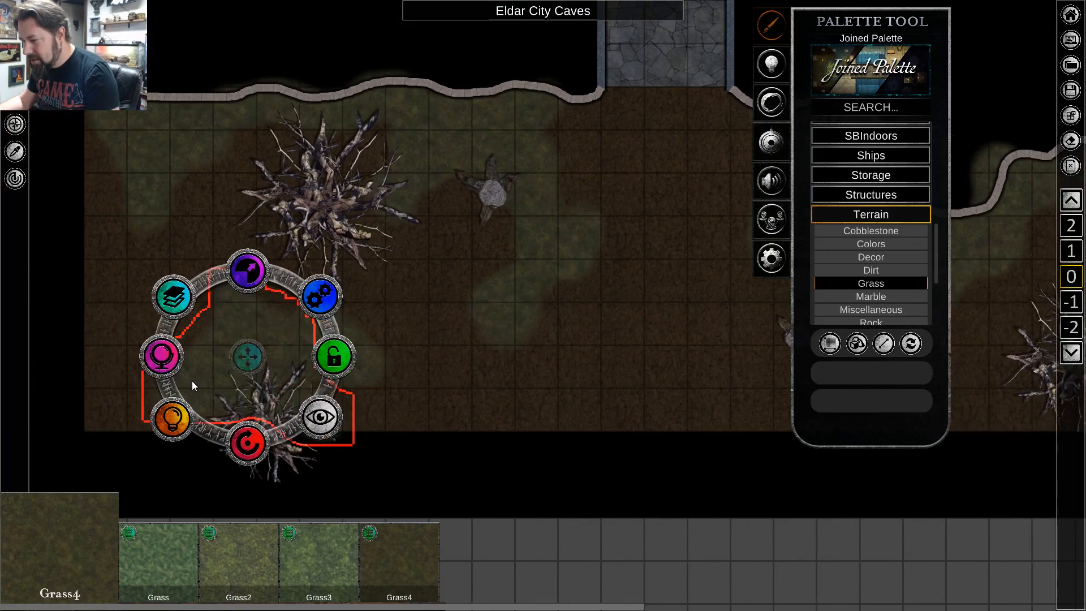
key("d")
left_click(142, 165)
key("d")
scroll(345, 257, "down", 5)
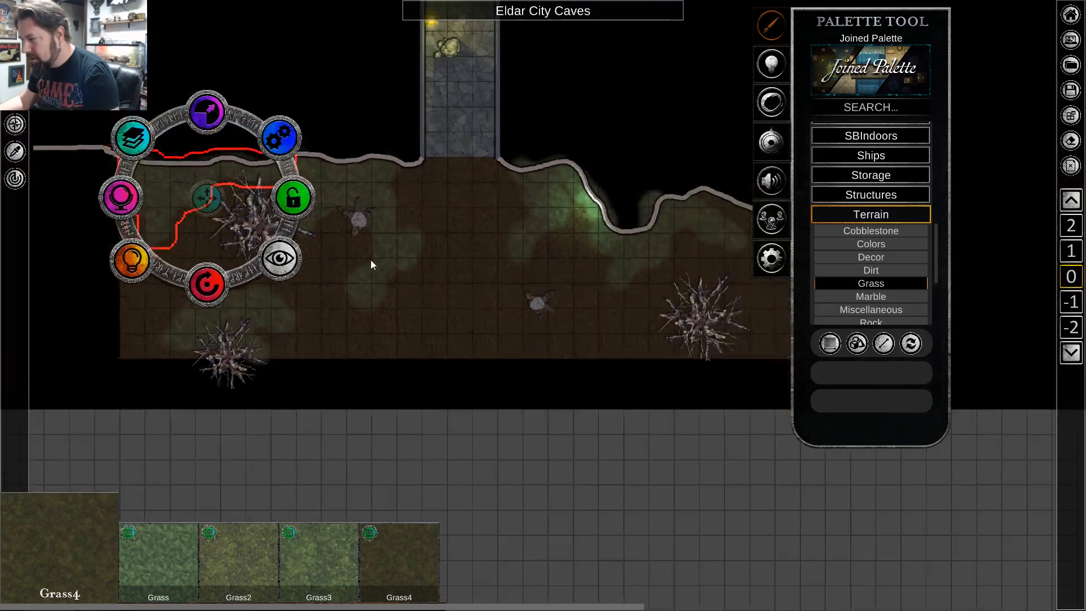
scroll(399, 226, "up", 2)
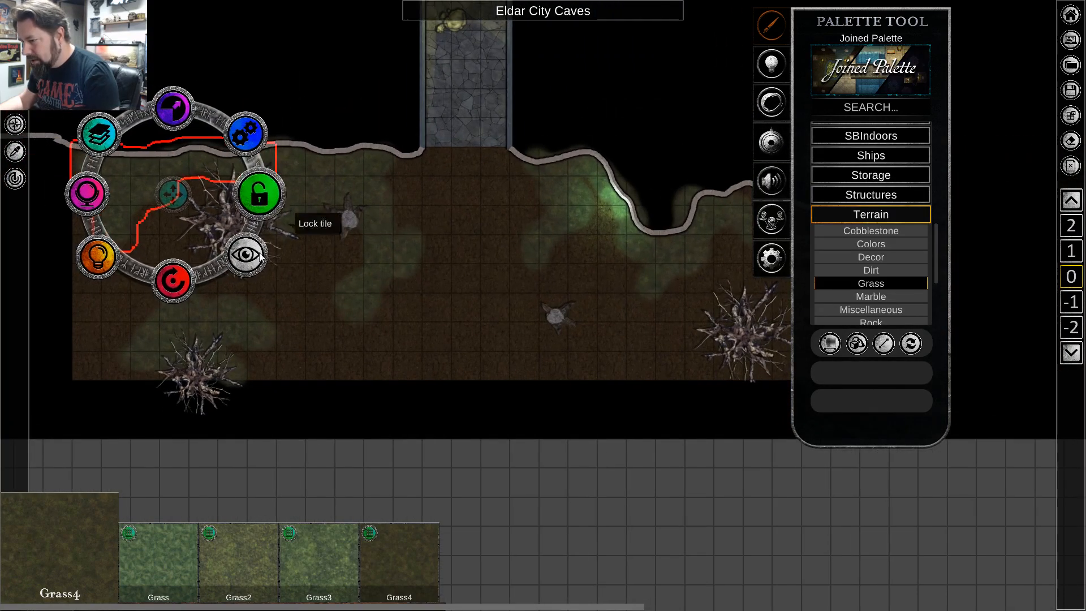
left_click(123, 186)
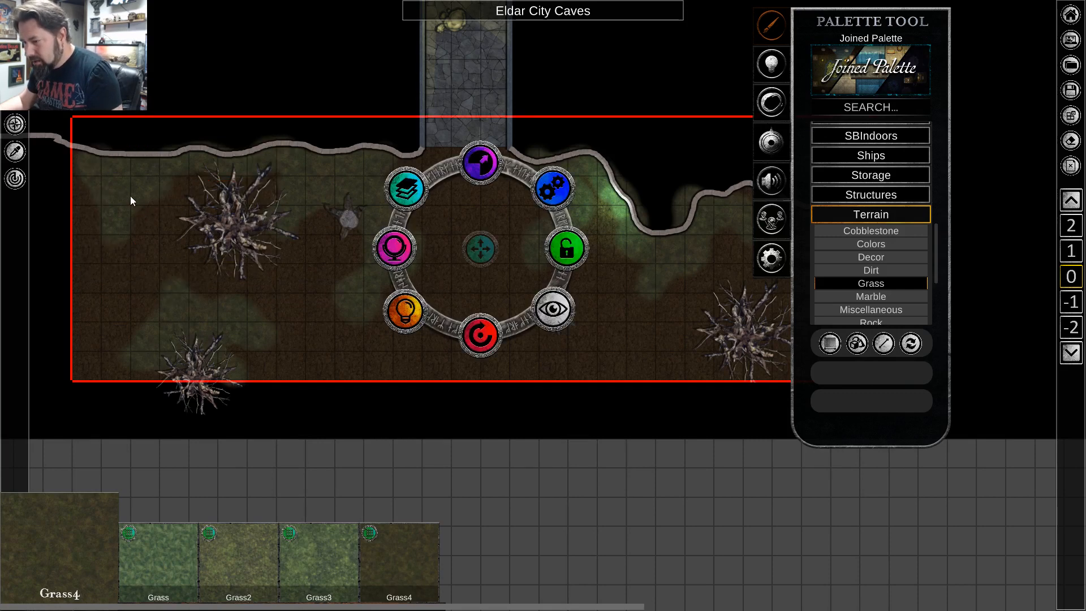
left_click(130, 196)
left_click(232, 325, "shift")
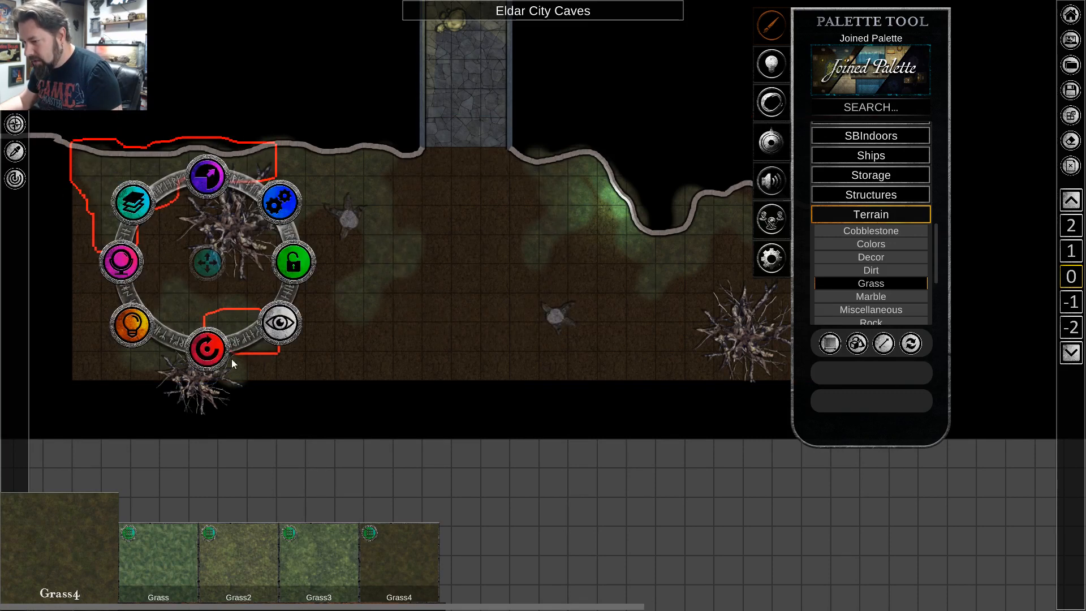
left_click(234, 366, "shift")
left_click(202, 402)
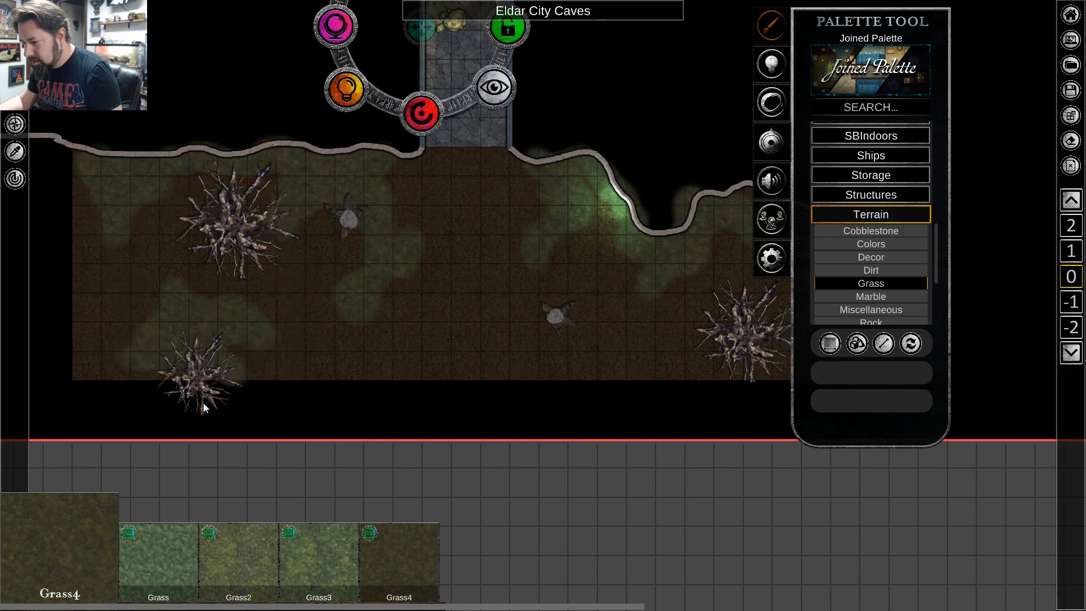
left_click(175, 301)
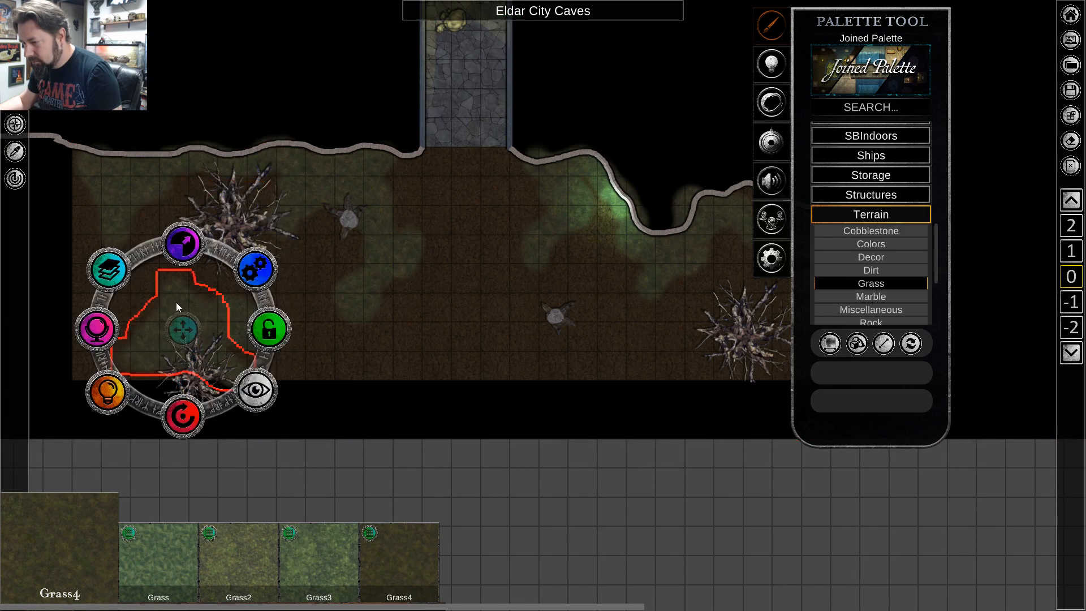
left_click(241, 314, "shift")
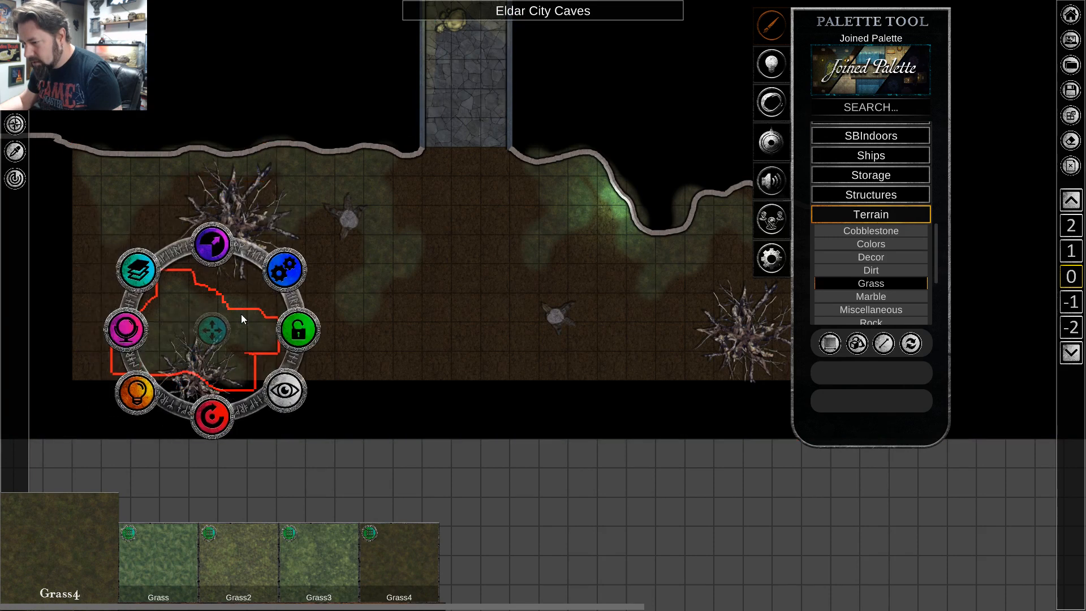
left_click(121, 171, "shift")
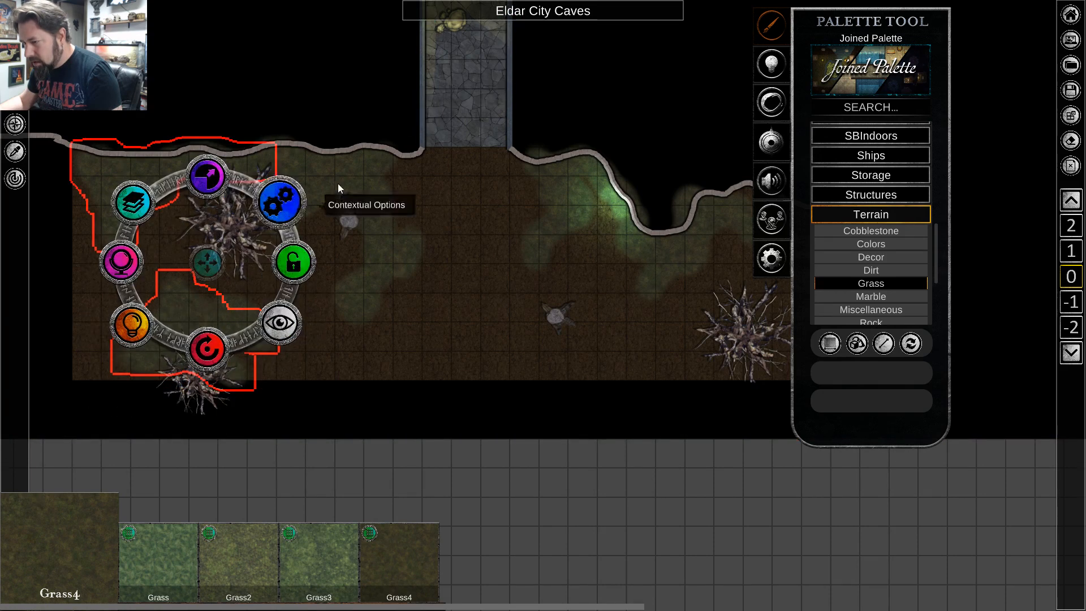
left_click(413, 256, "shift")
left_click(576, 207, "shift")
left_click(660, 257, "shift")
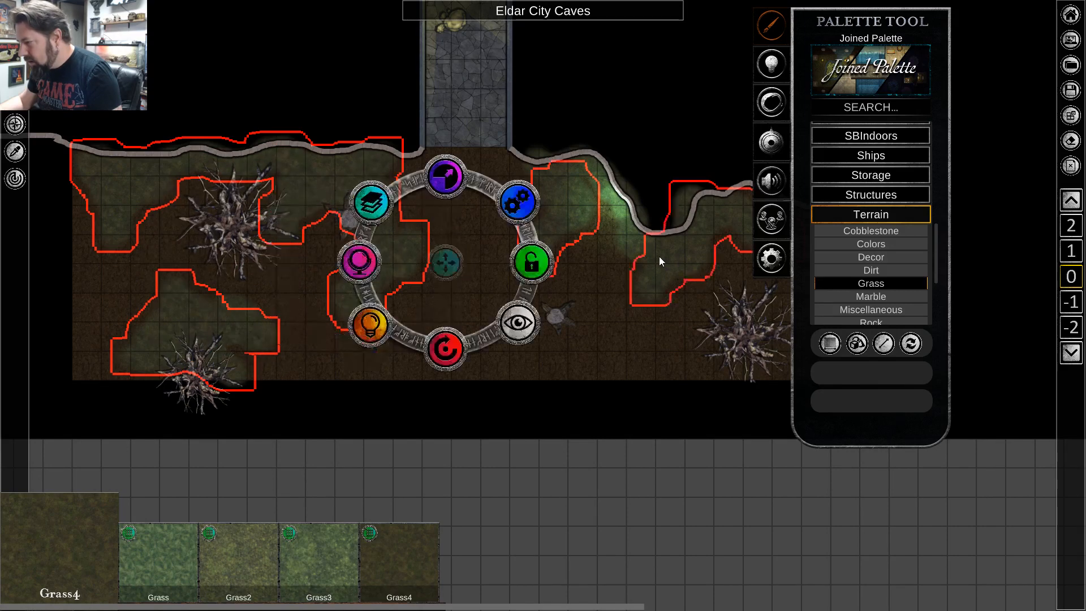
left_click(634, 239, "shift")
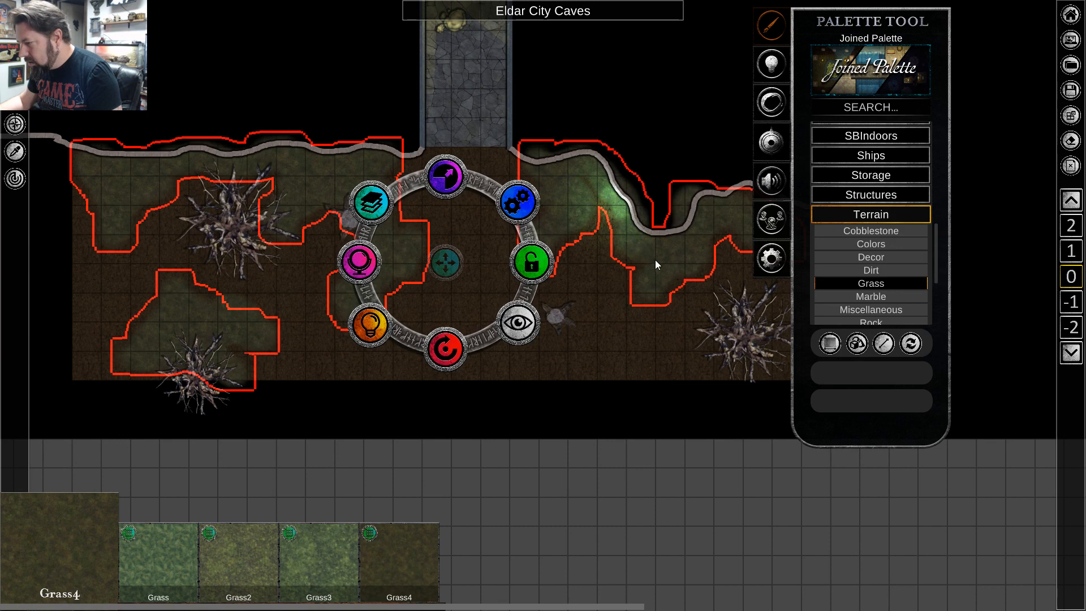
key("Delete")
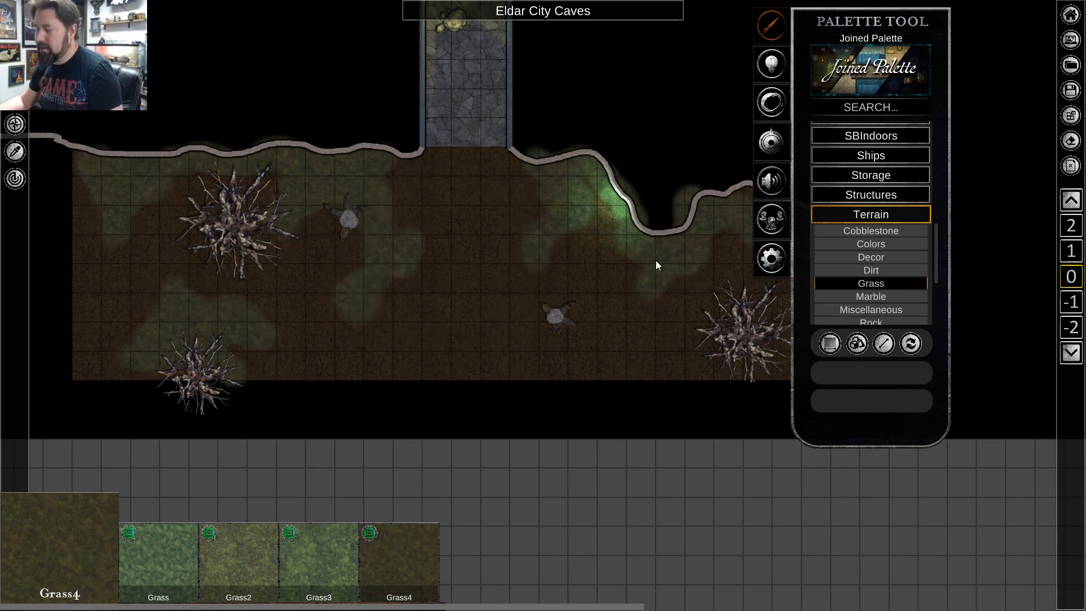
Select all the Grass4 patches together, from the glowing wall westward to the patch around the southwest tree.
left_click(659, 260)
left_click(610, 198, "shift")
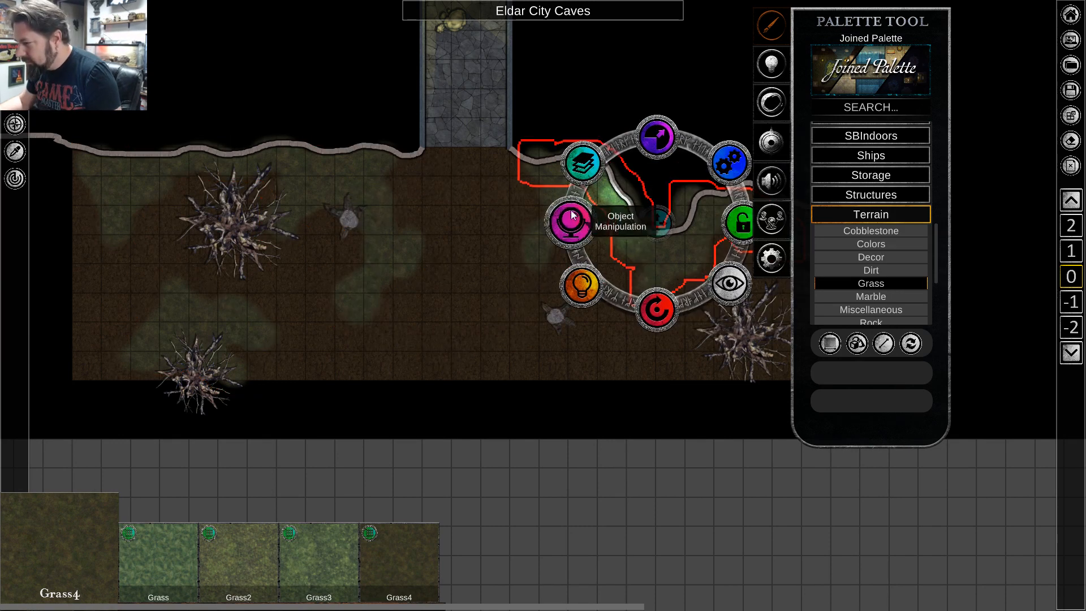
left_click(537, 253, "shift")
left_click(398, 261, "shift")
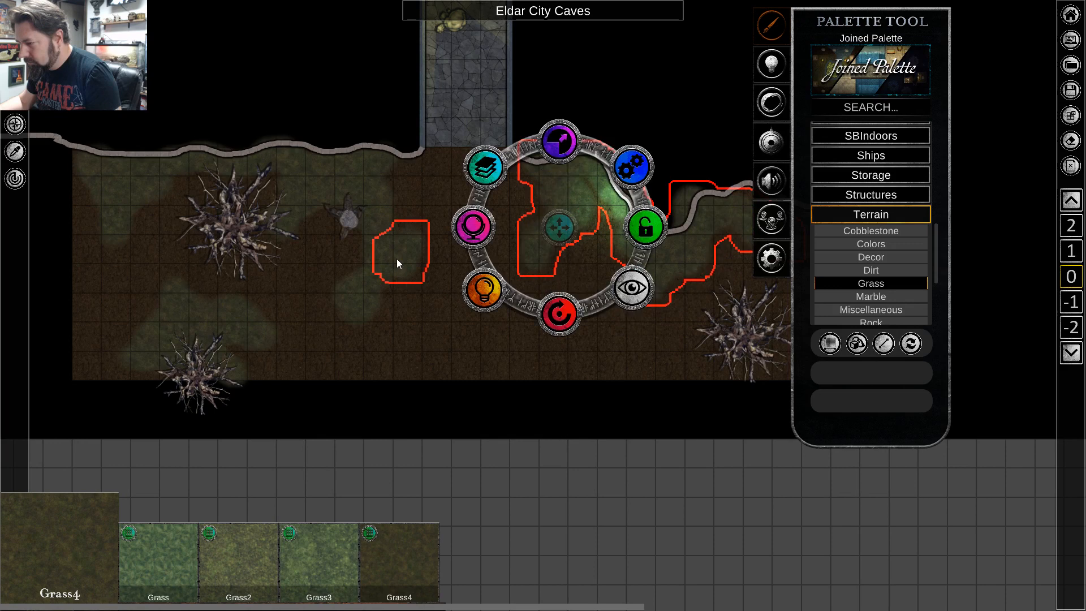
left_click(353, 201, "shift")
left_click(136, 178, "shift")
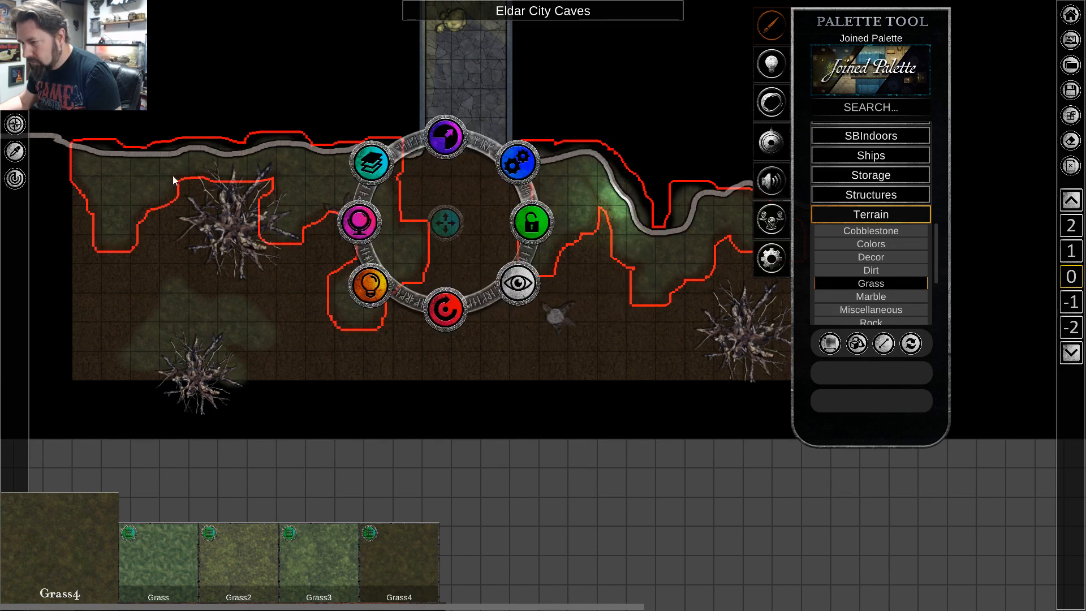
left_click(196, 312, "shift")
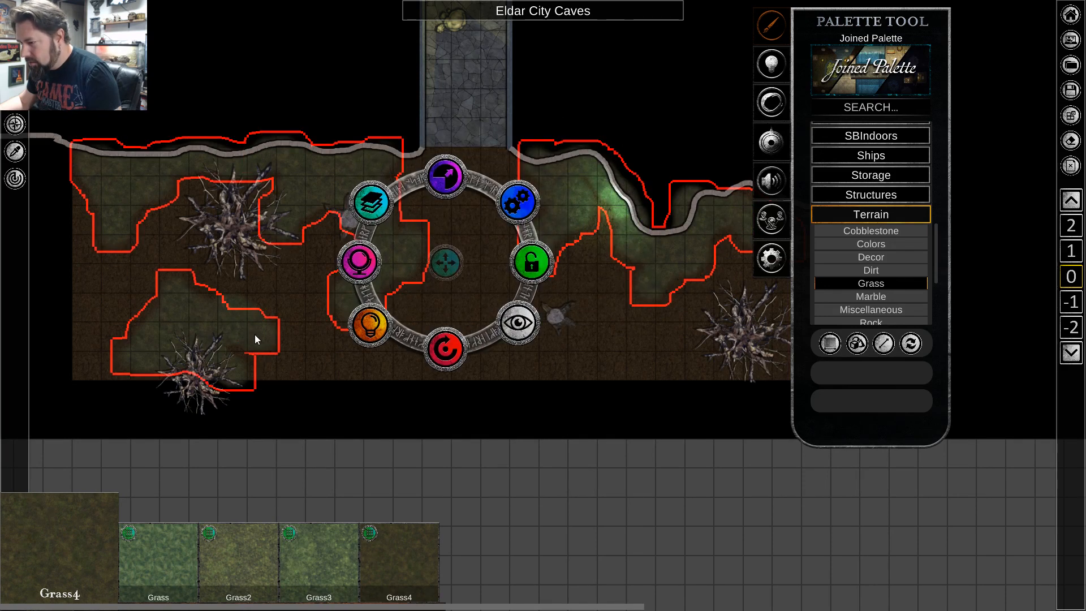
left_click(236, 306, "shift")
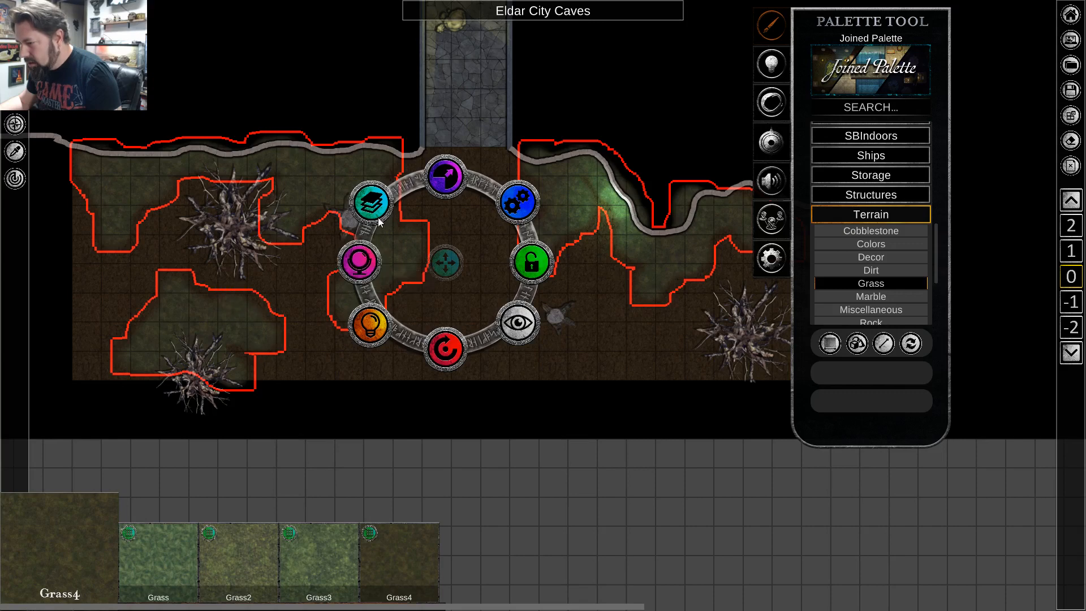
Move the selected grass patches to the bottom of the layer order and raise them one layer above the dirt floor.
left_click(515, 195)
left_click(538, 260)
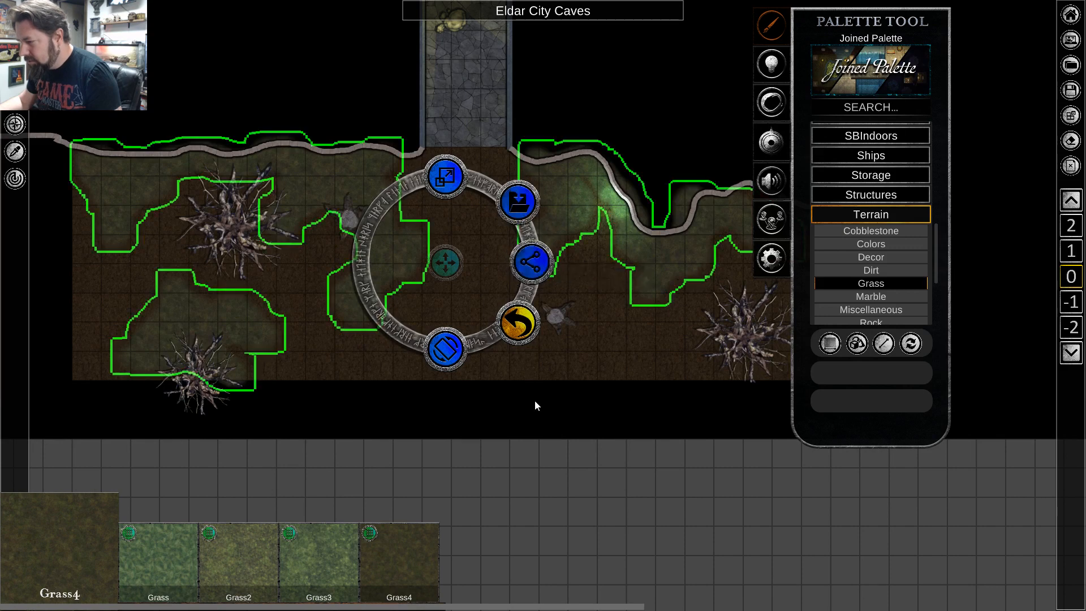
left_click(517, 324)
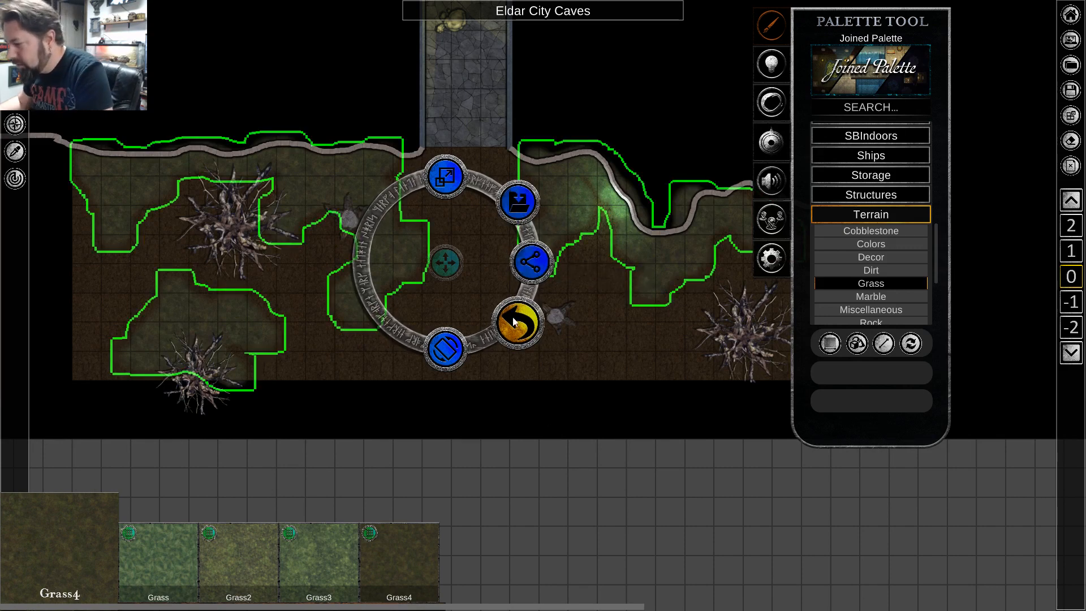
left_click(374, 204)
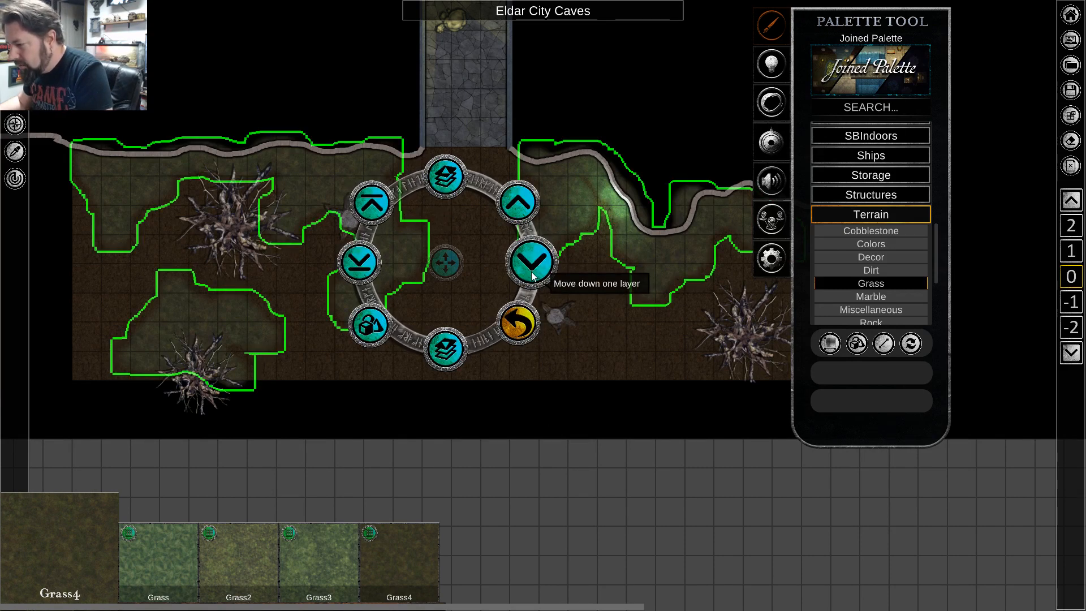
left_click(352, 261)
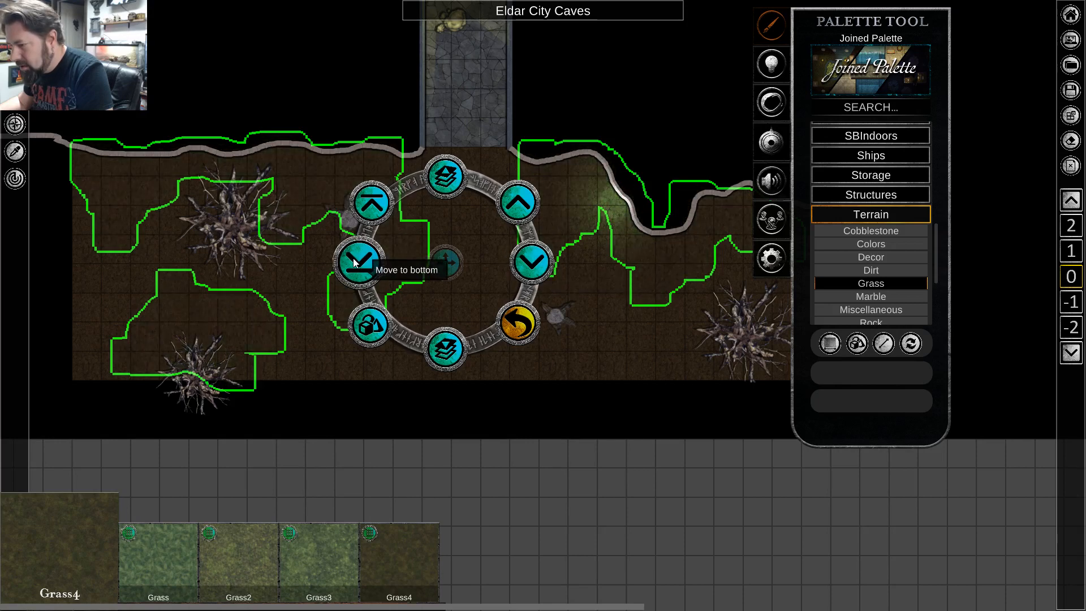
left_click(528, 207)
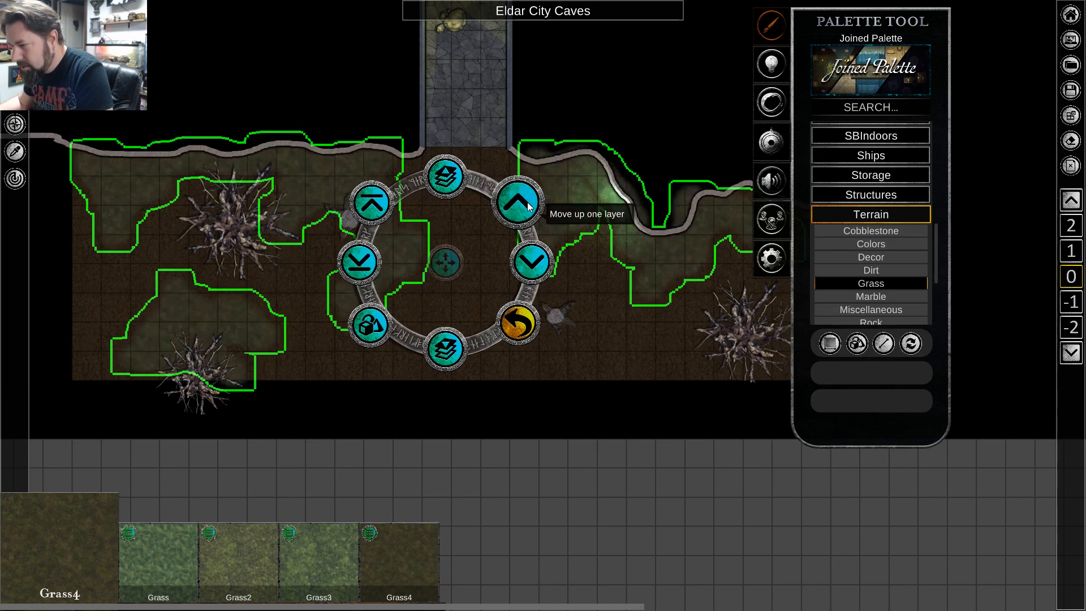
left_click(642, 342)
scroll(215, 161, "up", 2)
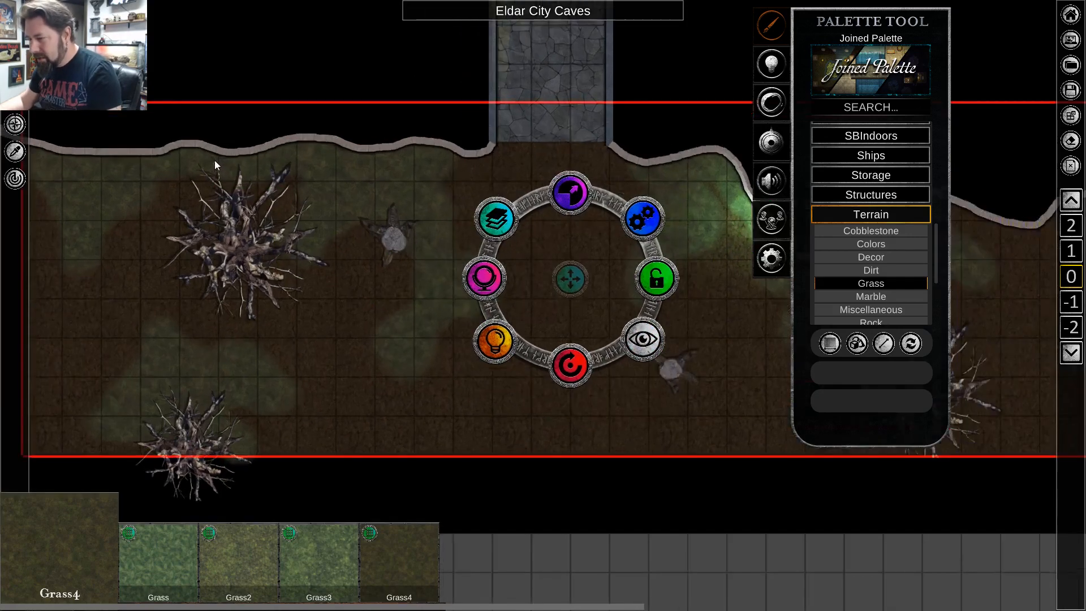
key("d")
key("d")
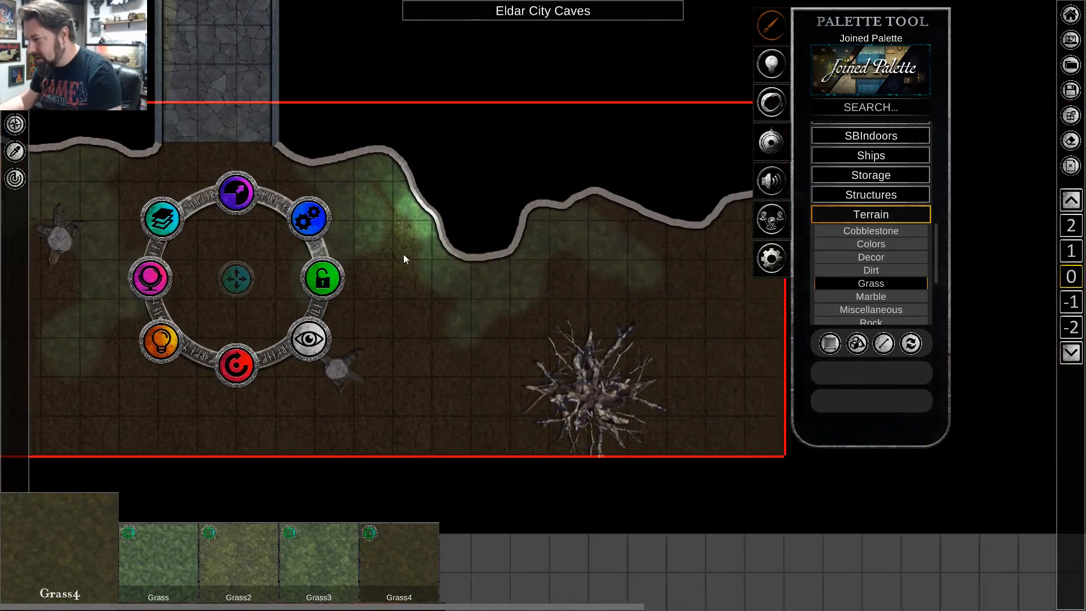
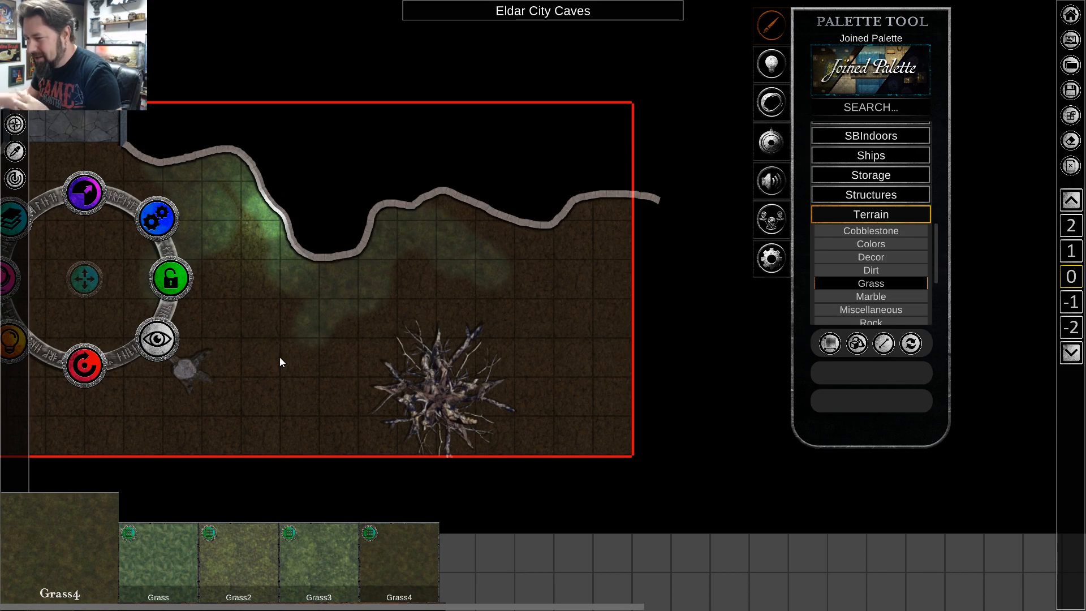
Review the grass patches, bare trees, stumps and green glow across the cave and up to its corridor entrance.
key("a")
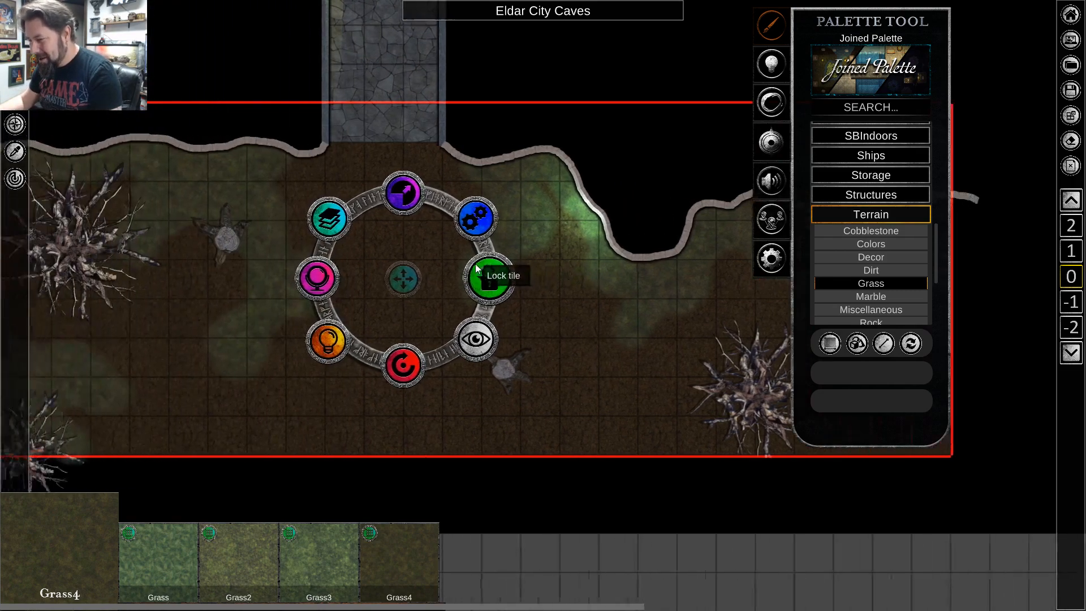
key("s")
scroll(534, 314, "down", 5)
key("w")
key("a")
key("d")
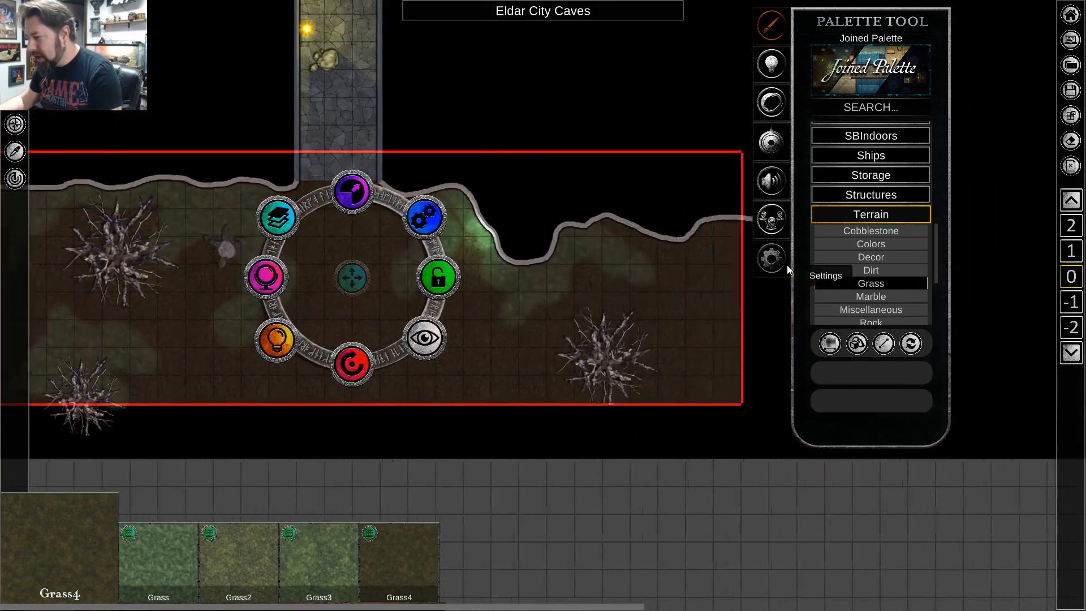
key("a")
scroll(456, 311, "down", 2)
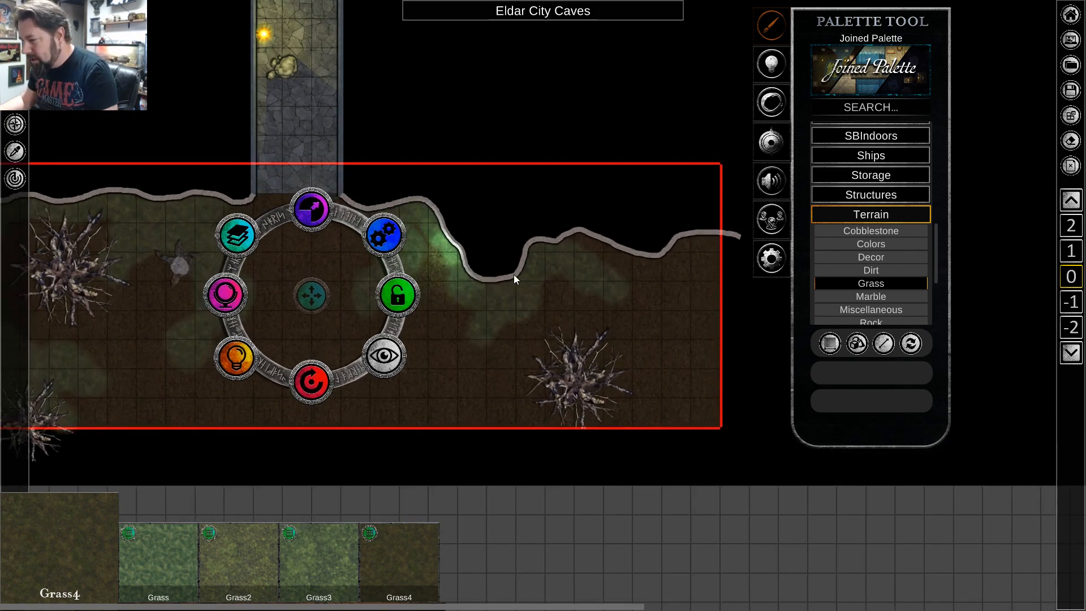
scroll(513, 274, "up", 2)
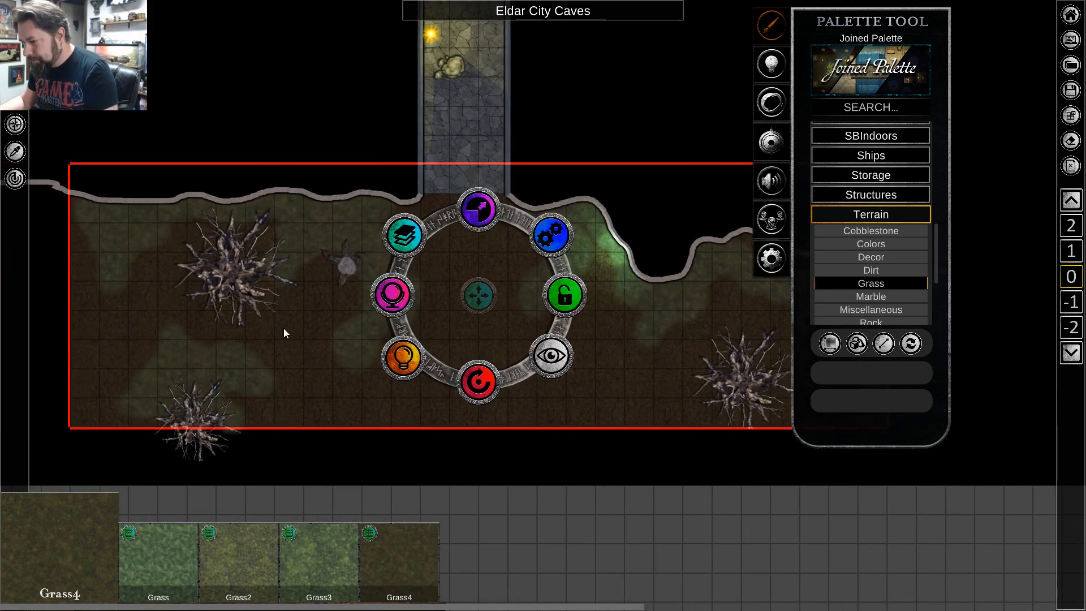
left_click_drag(447, 182, 407, 313)
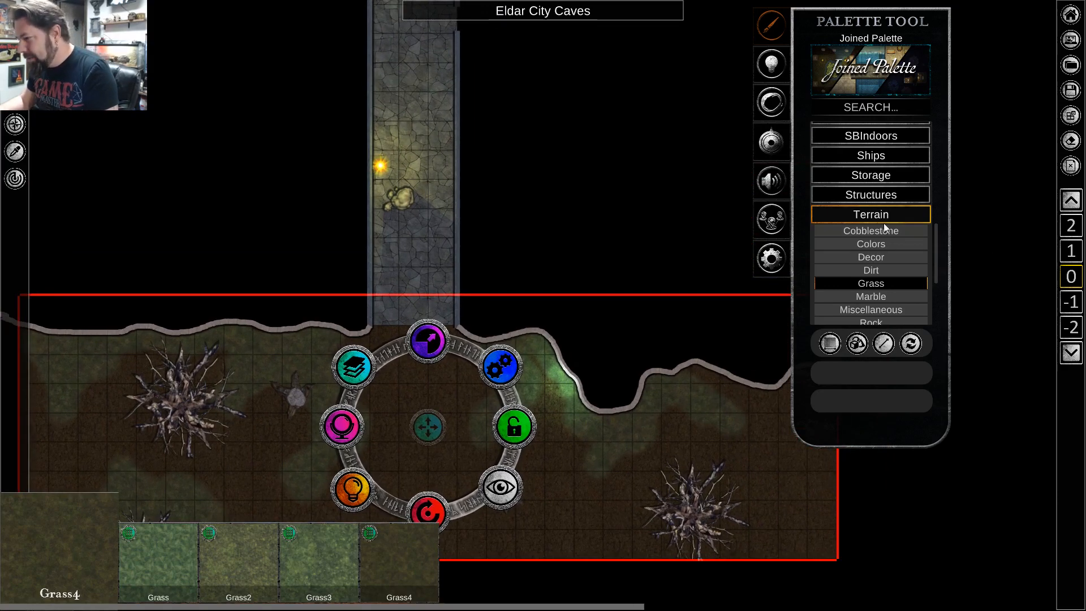
Save the Eldar City Caves map, exit to the main menu and return to the Cartographer.
left_click(1071, 92)
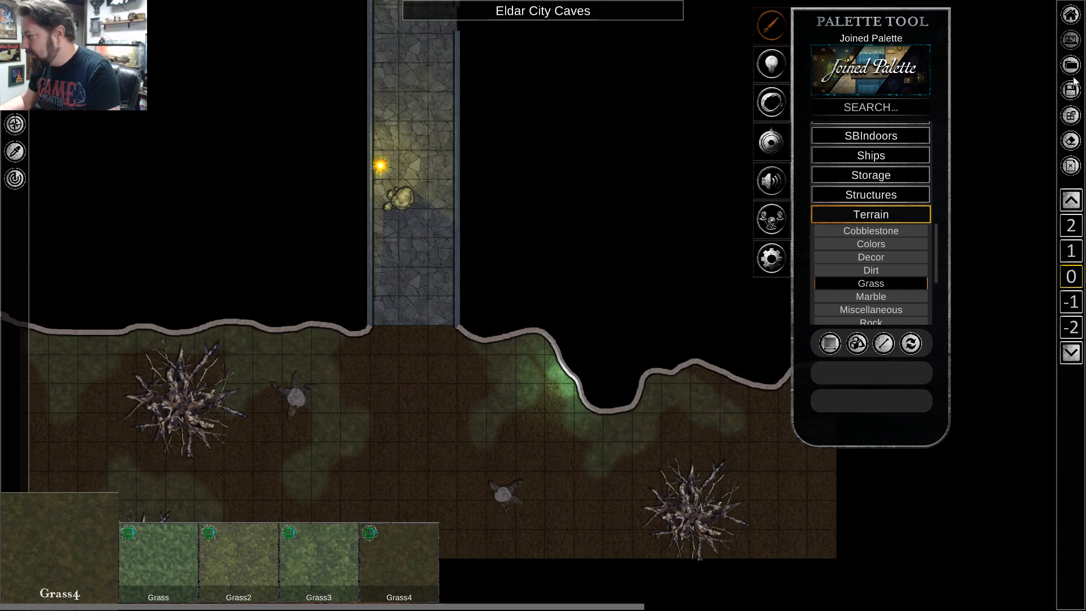
left_click(1070, 15)
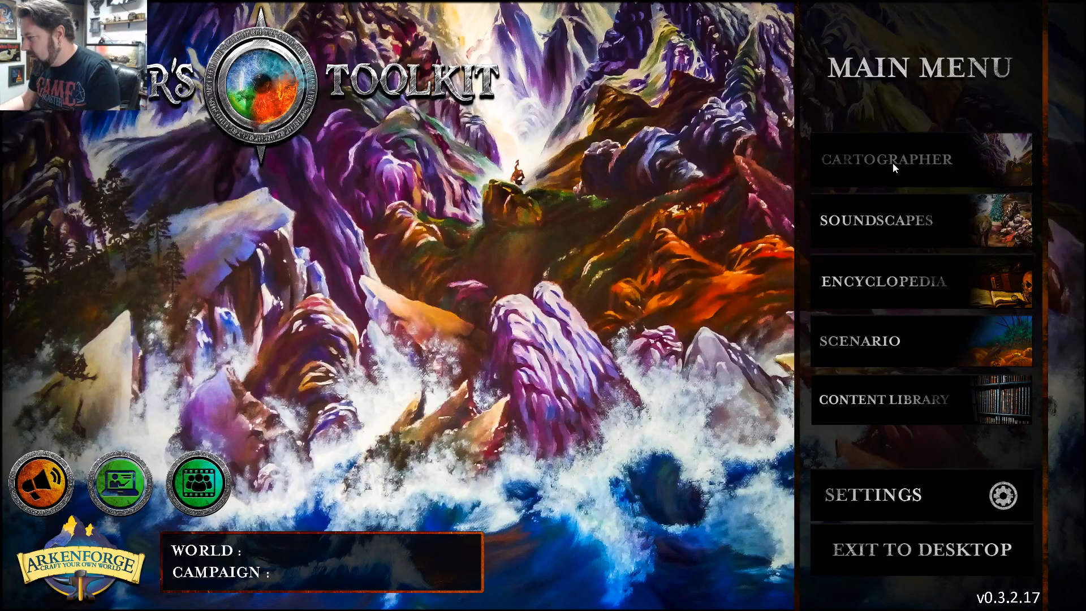
left_click(893, 161)
left_click(1068, 18)
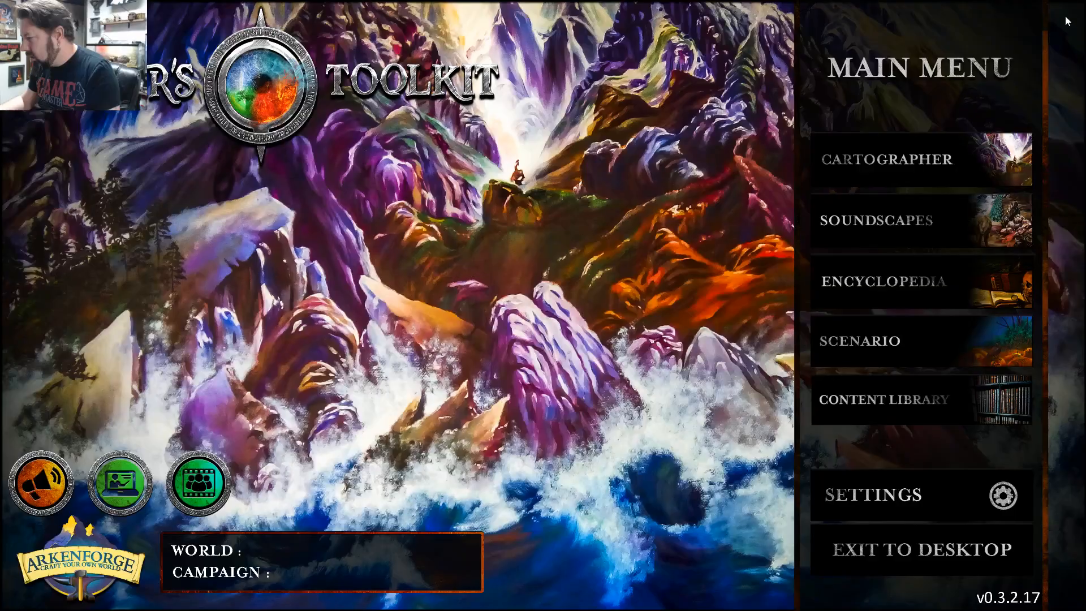
left_click(873, 147)
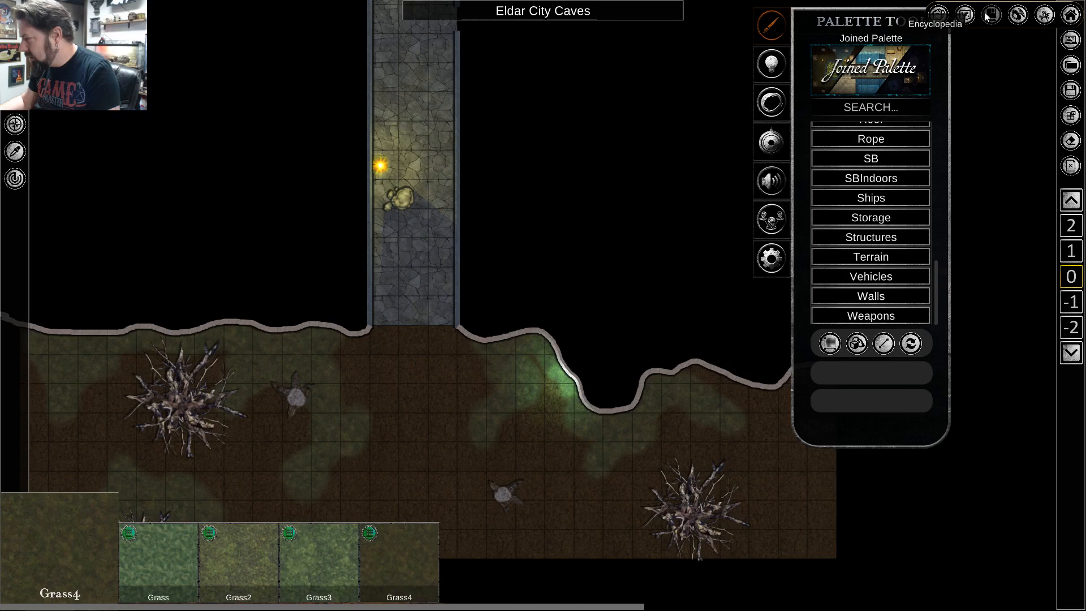
Browse the saved encounter maps and open Last Public House.
left_click(1071, 65)
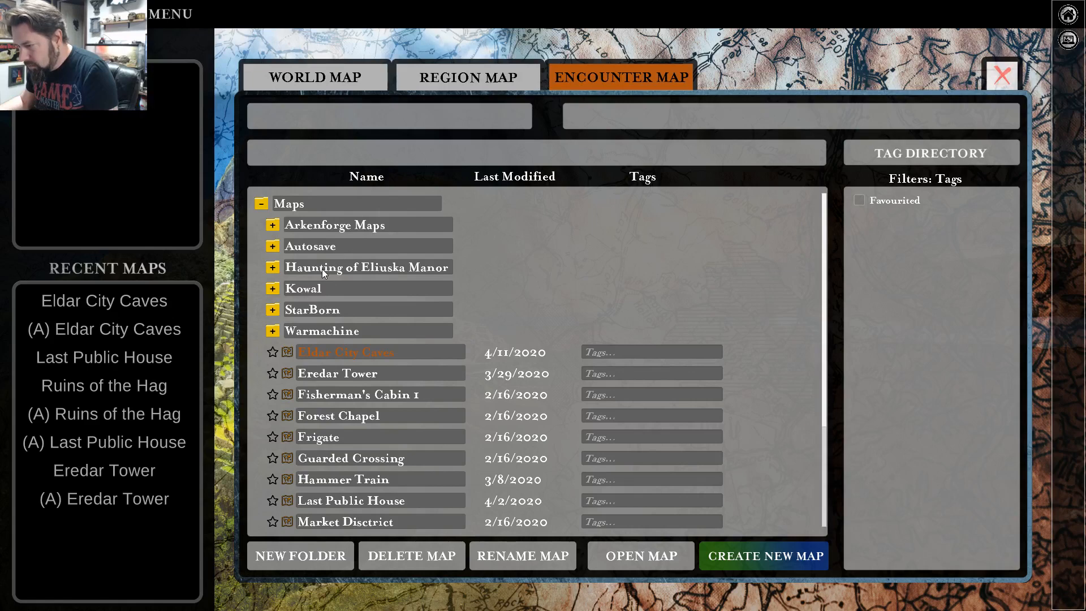
scroll(318, 289, "down", 2)
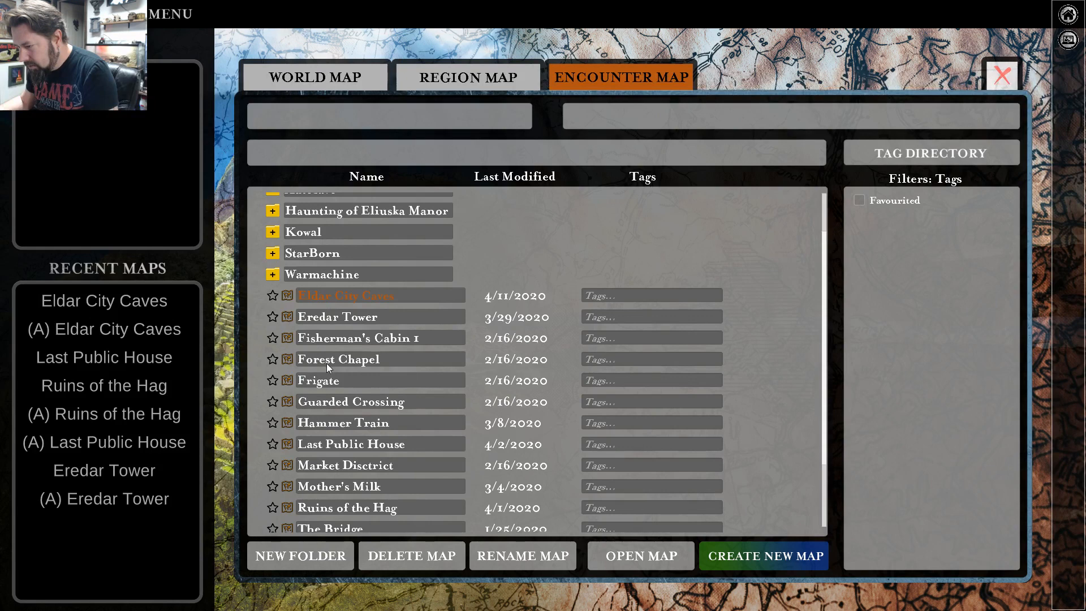
scroll(327, 363, "down", 2)
scroll(327, 363, "up", 5)
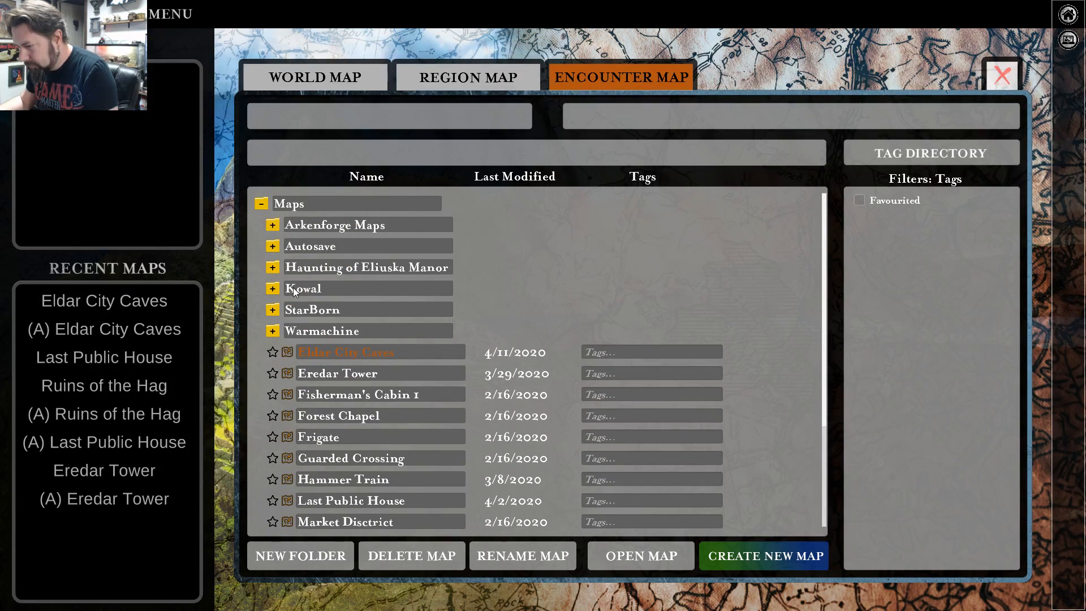
left_click(273, 289)
left_click(273, 289)
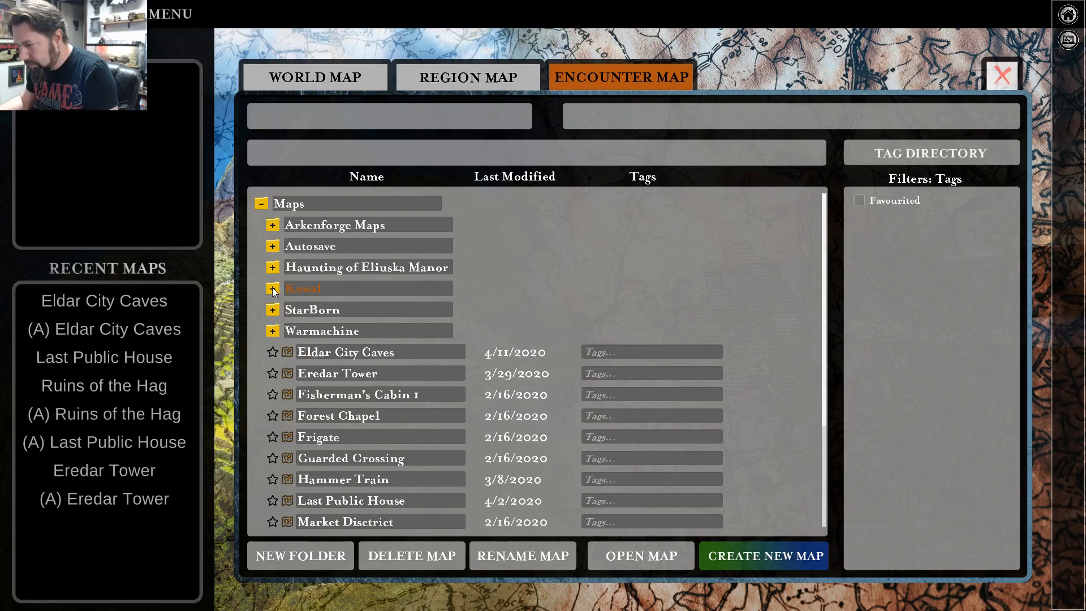
scroll(318, 280, "down", 4)
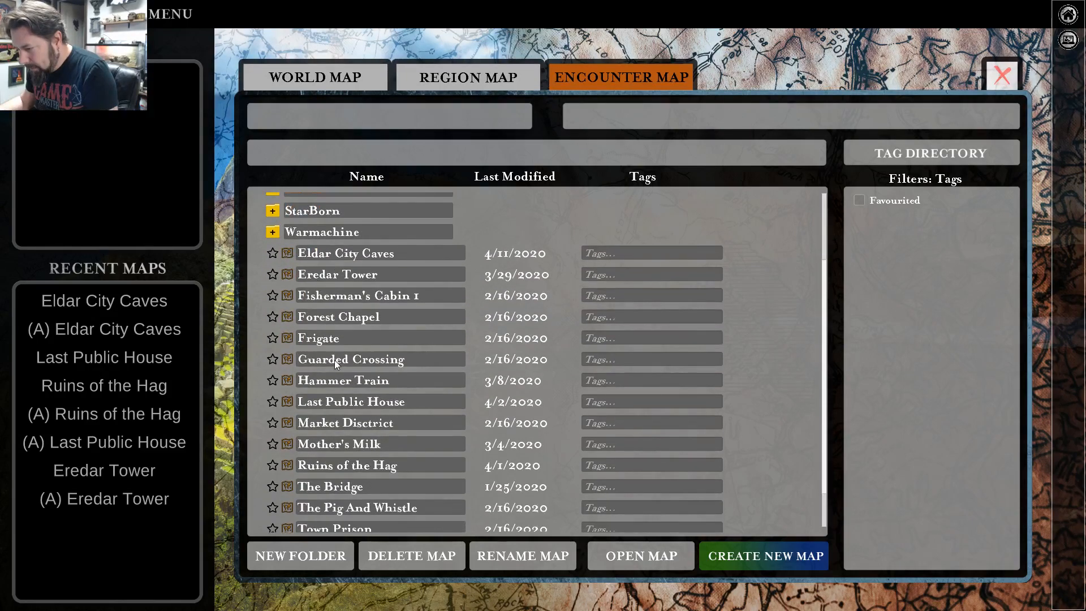
double_click(334, 401)
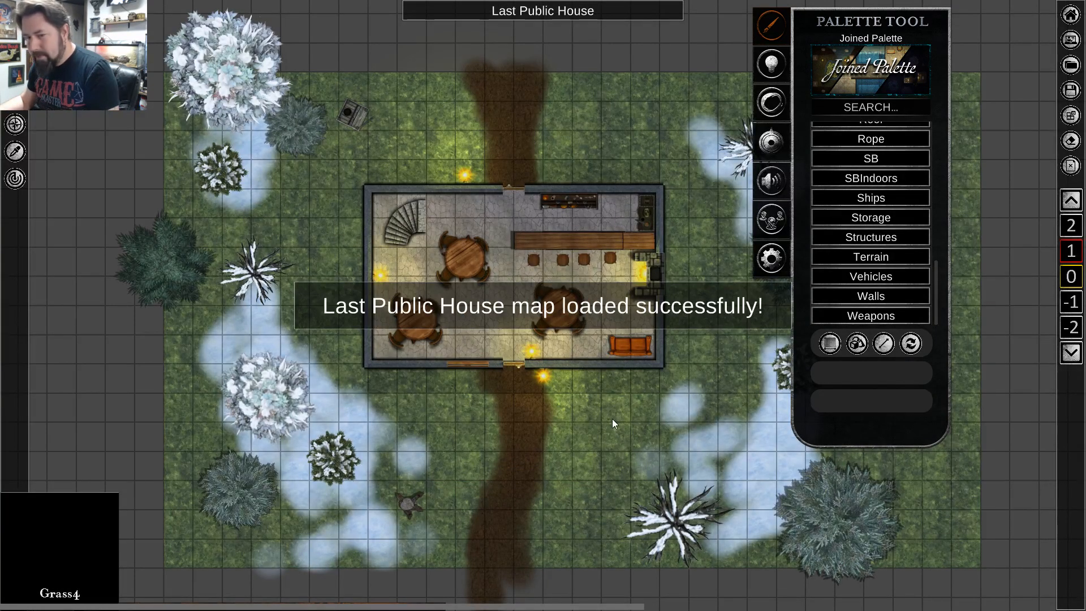
Examine the Last Public House's ground floor, including its furniture, lights and snowy surroundings.
scroll(678, 335, "up", 4)
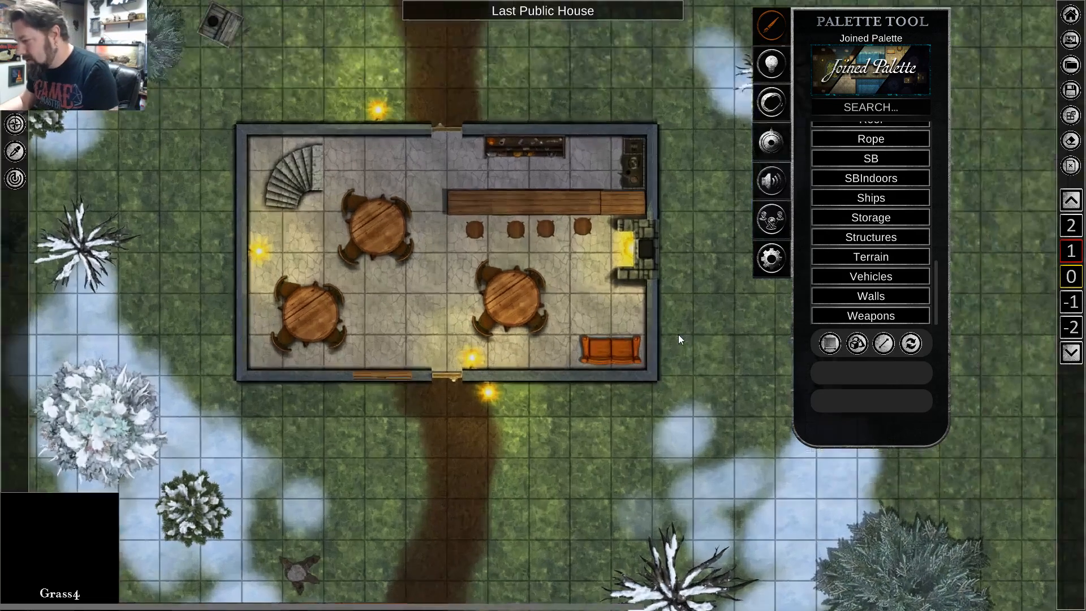
scroll(673, 339, "down", 2)
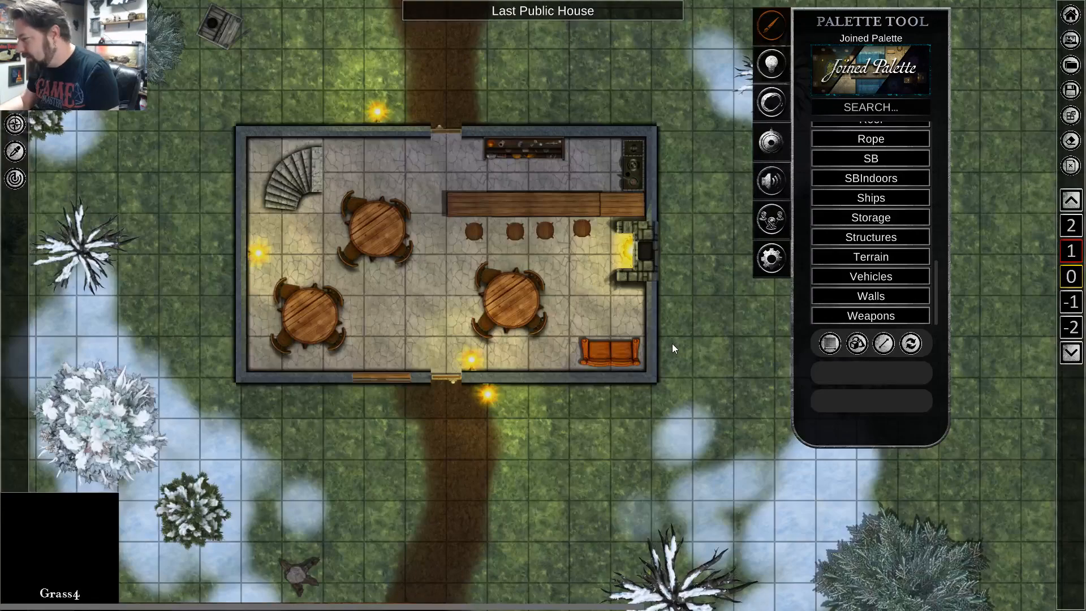
scroll(262, 361, "down", 2)
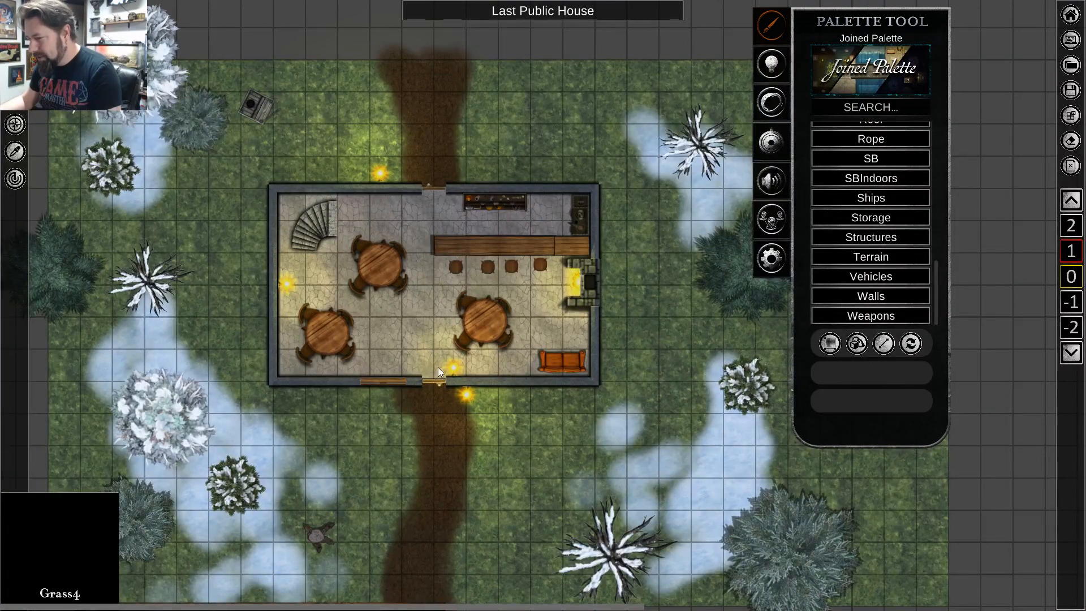
scroll(476, 388, "down", 2)
scroll(582, 371, "up", 4)
key("a")
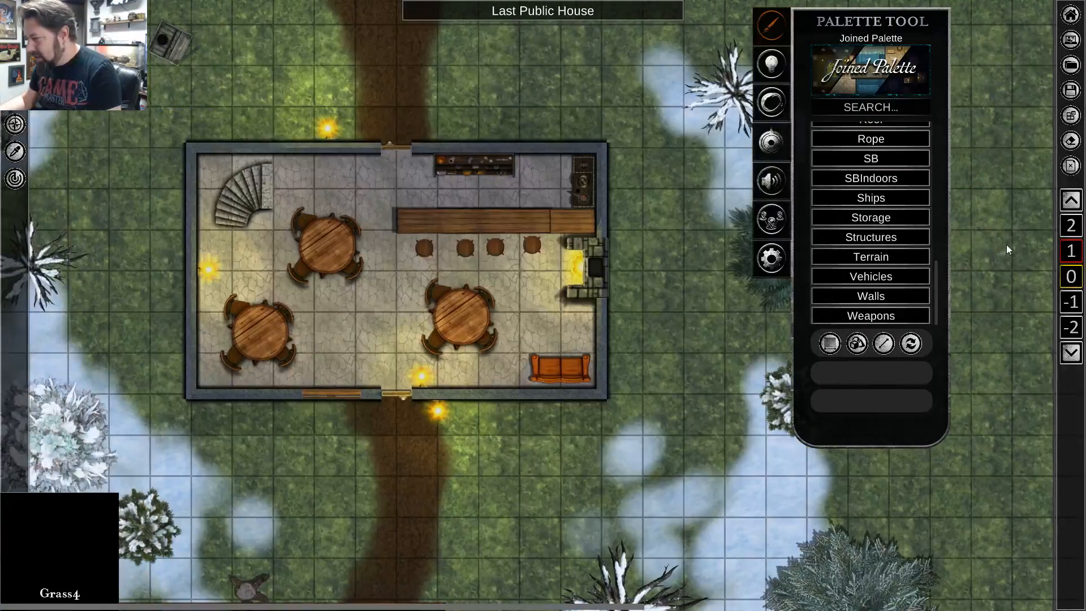
Switch to level 1 of the Last Public House and compare its upper-floor rooms with the ground floor.
left_click(1072, 254)
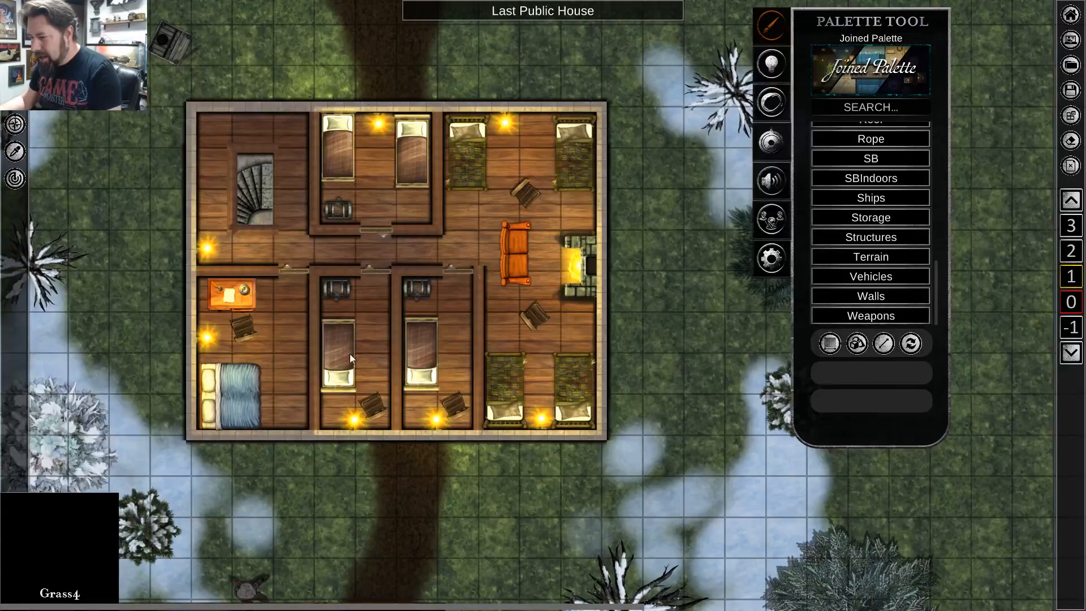
scroll(279, 338, "up", 2)
scroll(290, 337, "down", 1)
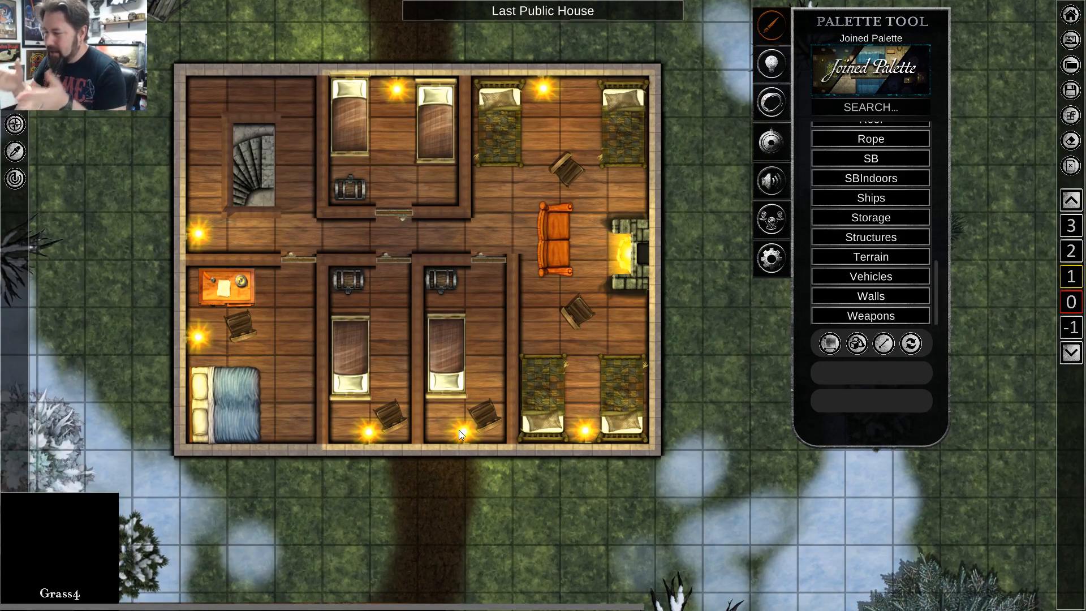
scroll(193, 89, "up", 2)
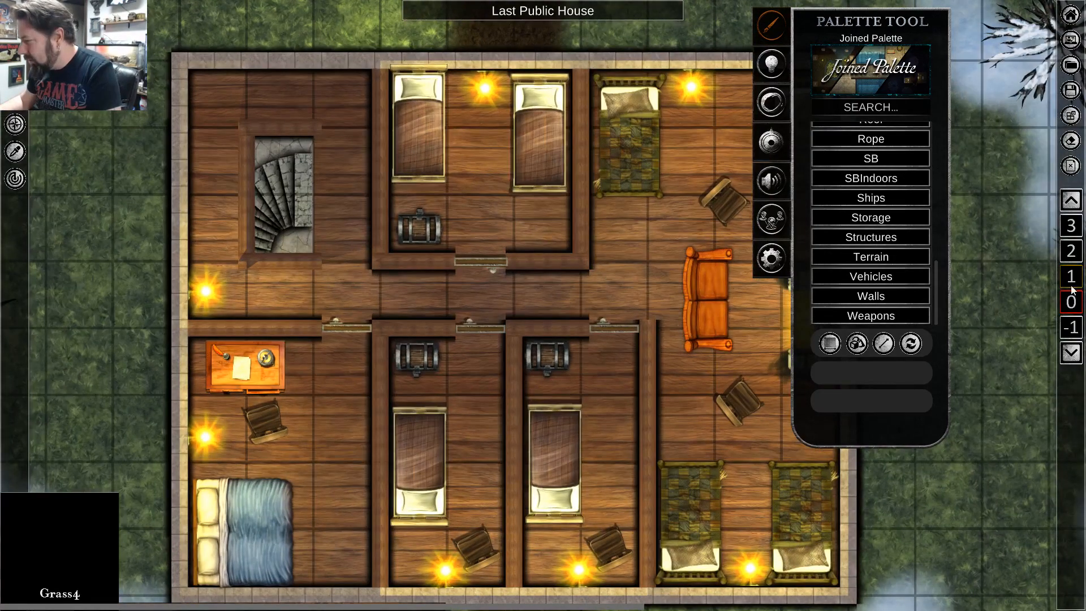
scroll(1071, 302, "down", 1)
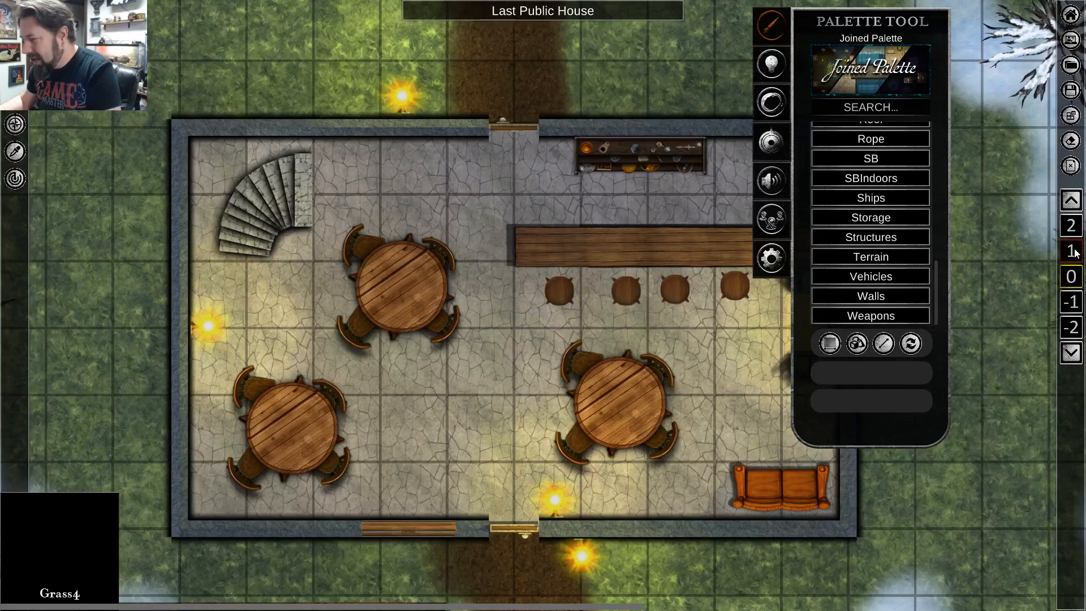
scroll(1075, 253, "up", 1)
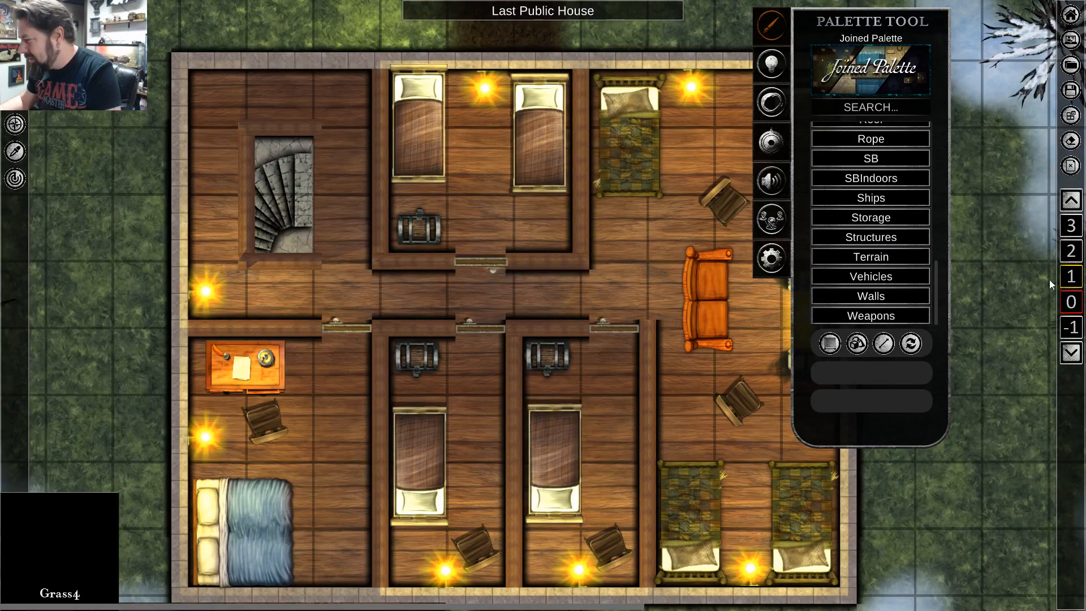
scroll(1070, 304, "down", 1)
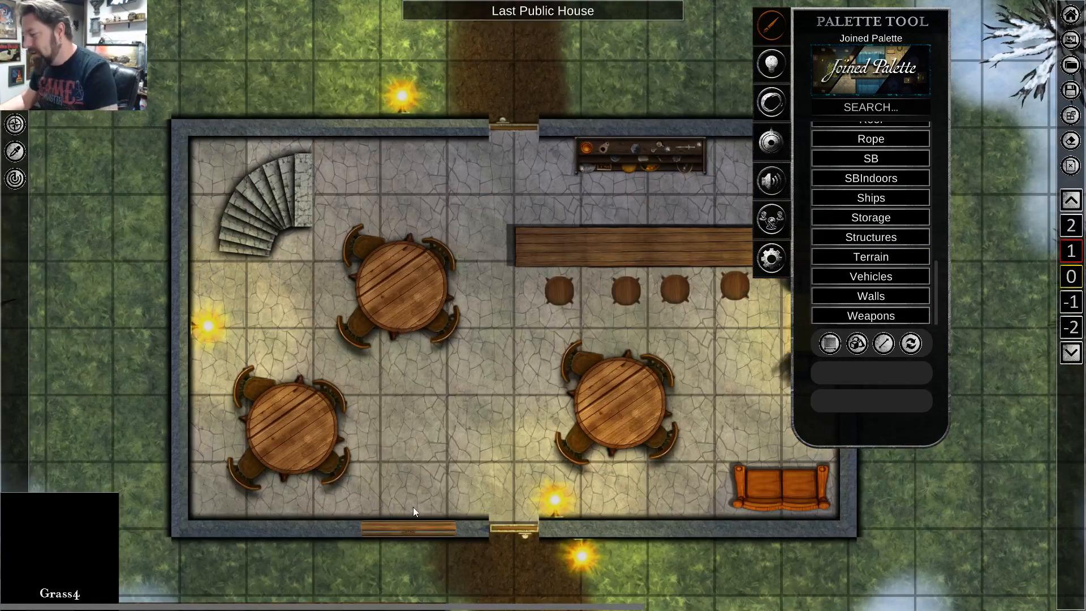
scroll(1072, 259, "up", 1)
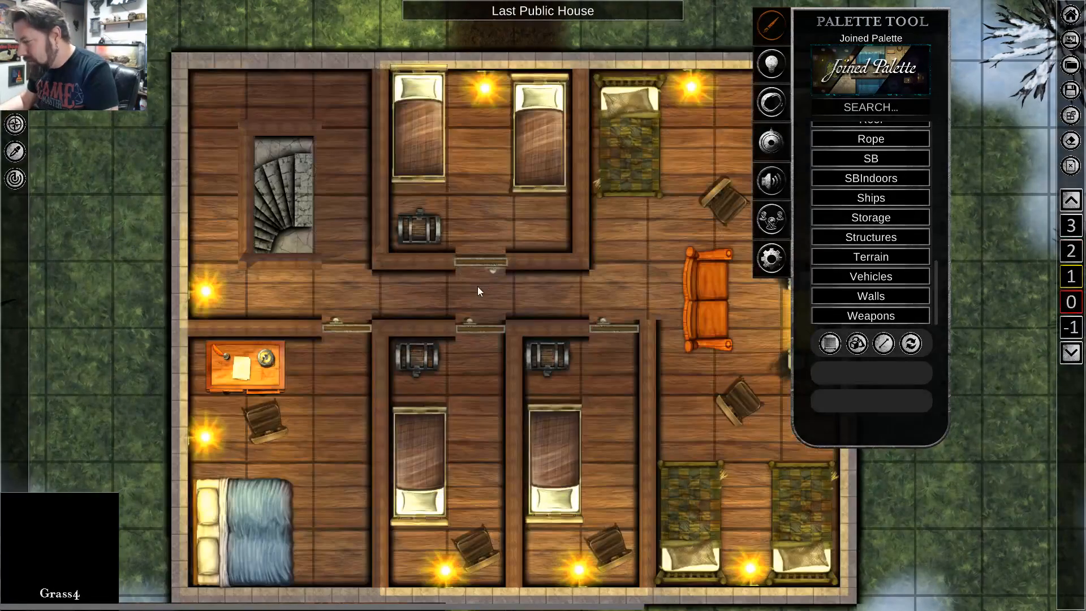
scroll(949, 504, "down", 2)
scroll(948, 505, "up", 1)
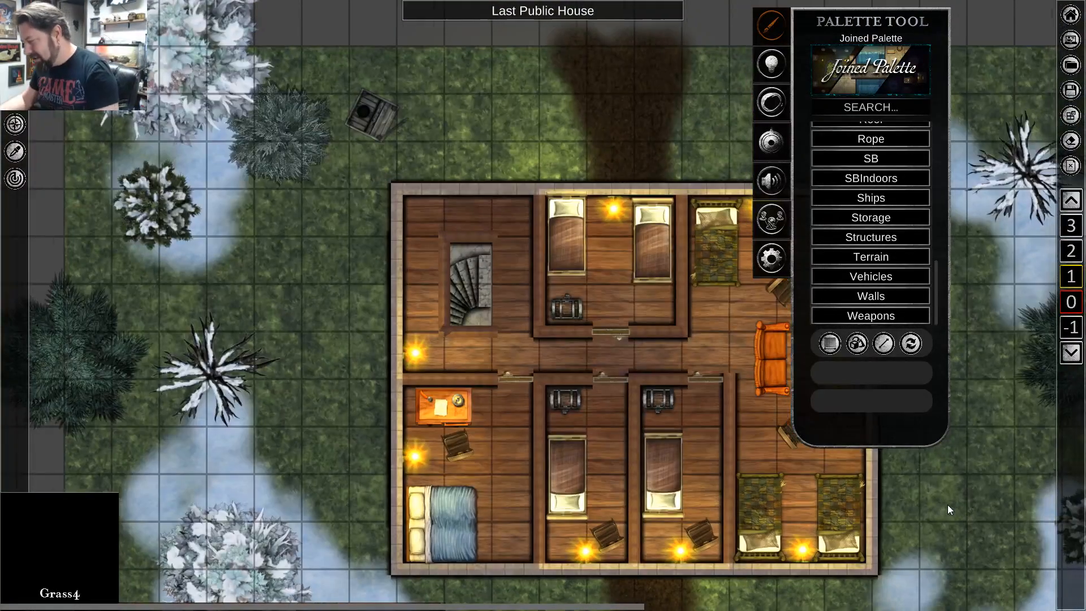
key("s")
key("d")
key("a")
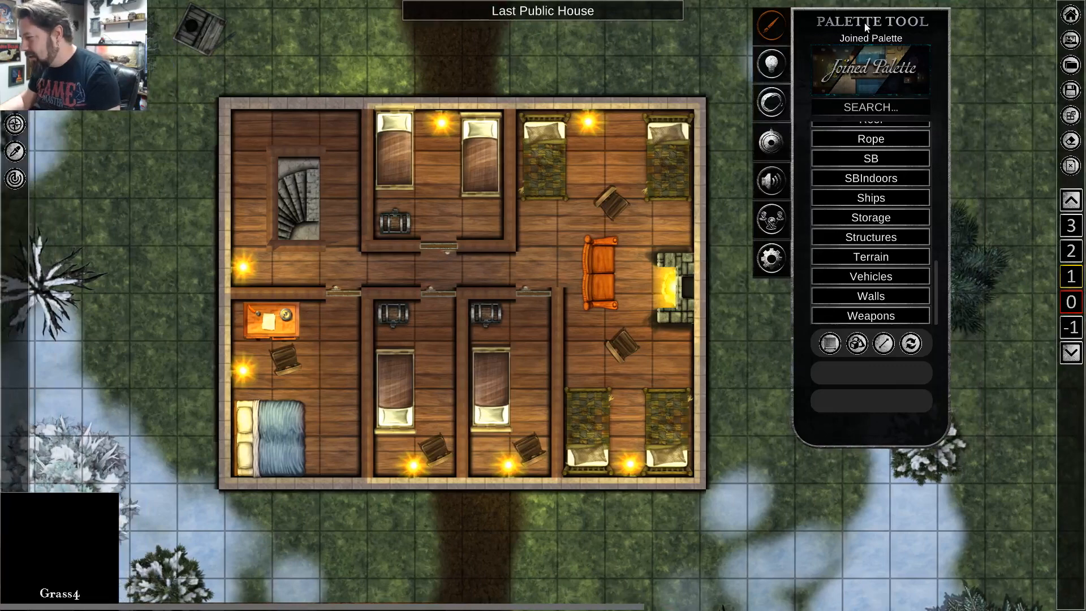
Move the tool palette aside to clear the map area and reopen the Eldar City Caves encounter map.
left_click_drag(870, 21, 941, 23)
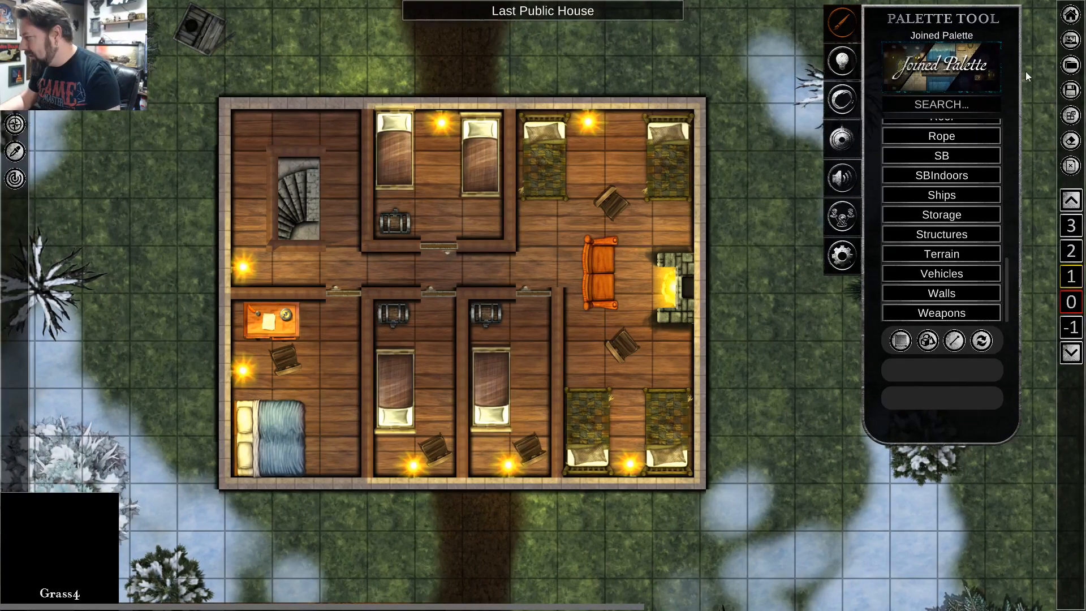
left_click(1071, 65)
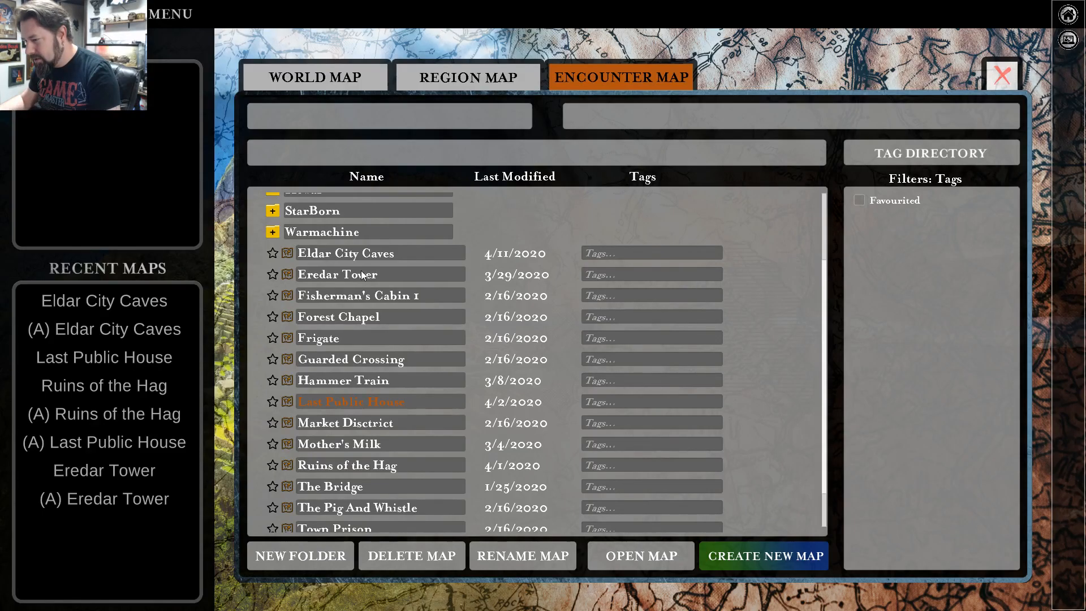
double_click(361, 256)
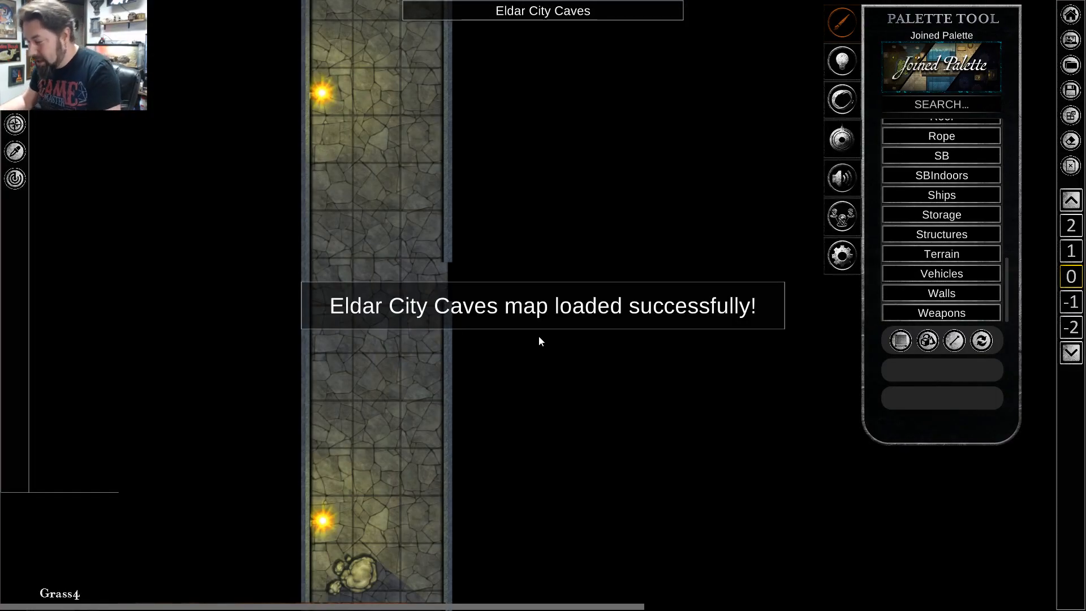
Examine the cave entrance and the torch-lit stone corridor, focusing on the opening in its east wall.
scroll(538, 339, "down", 3)
key("s")
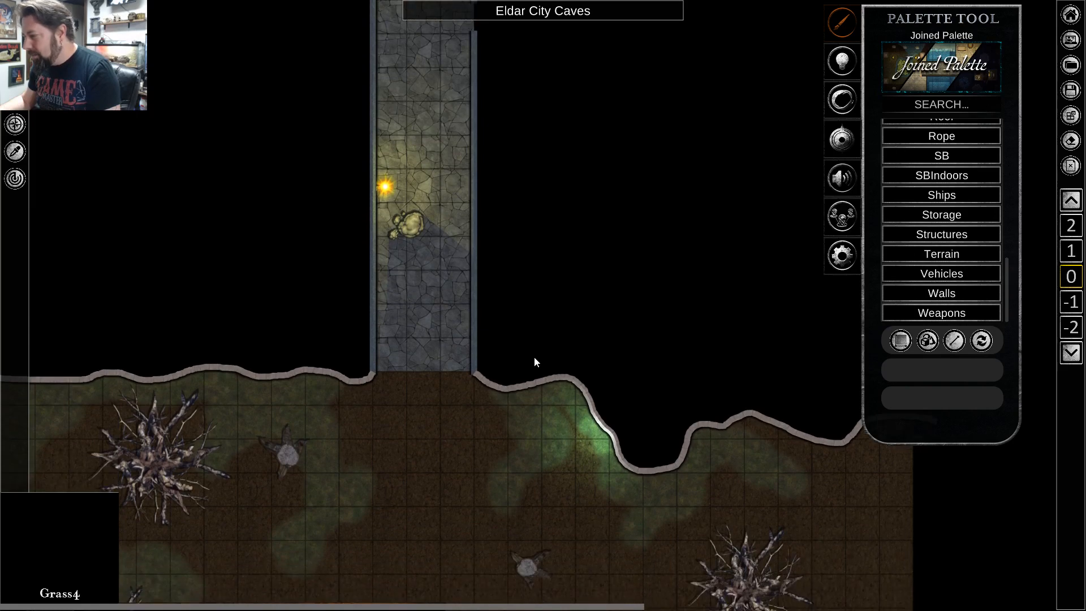
key("w")
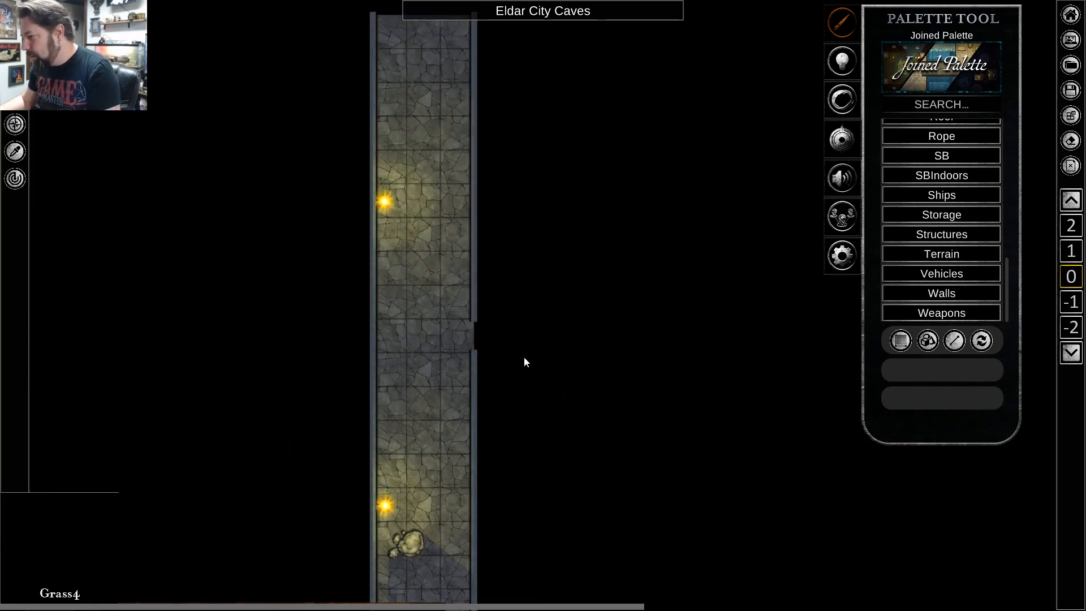
scroll(447, 321, "up", 5)
scroll(446, 326, "up", 1)
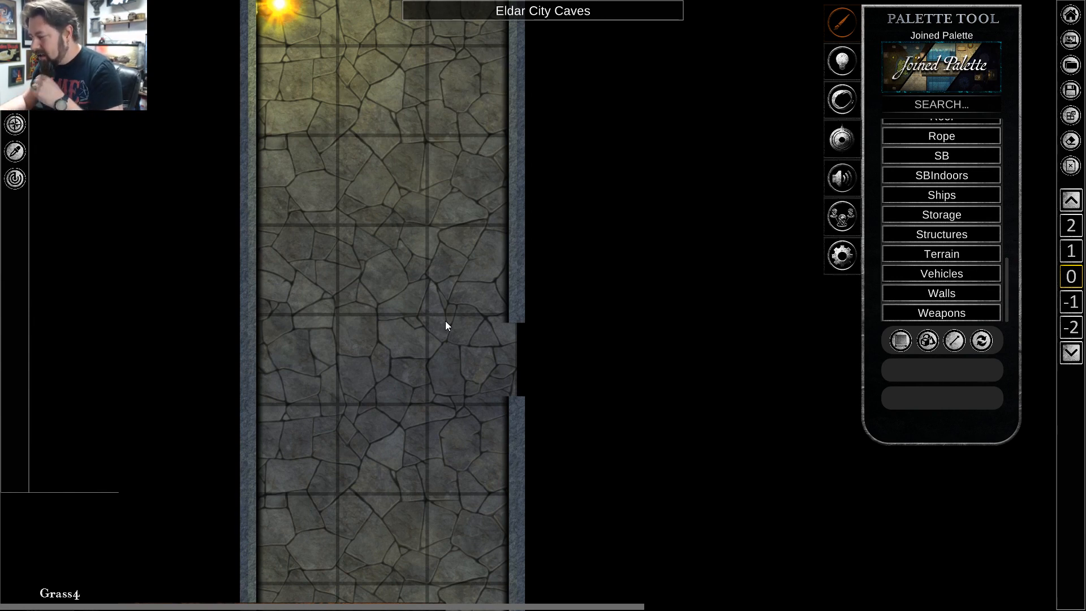
scroll(449, 319, "down", 5)
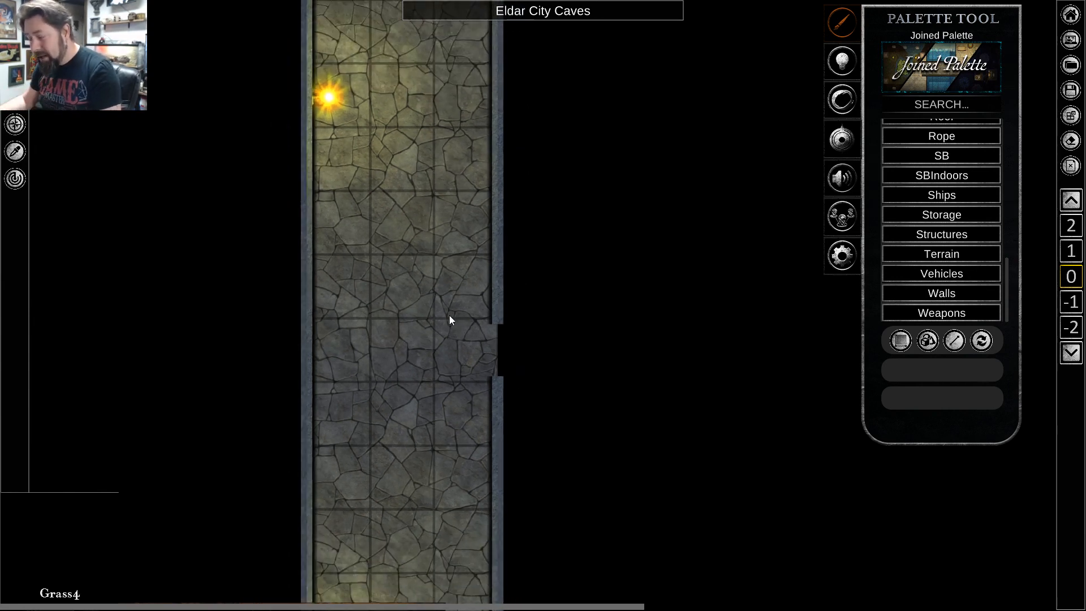
Examine the torch-lit stone corridor from the cave floor at its south end up past the opening in its east wall.
scroll(451, 336, "down", 2)
key("s")
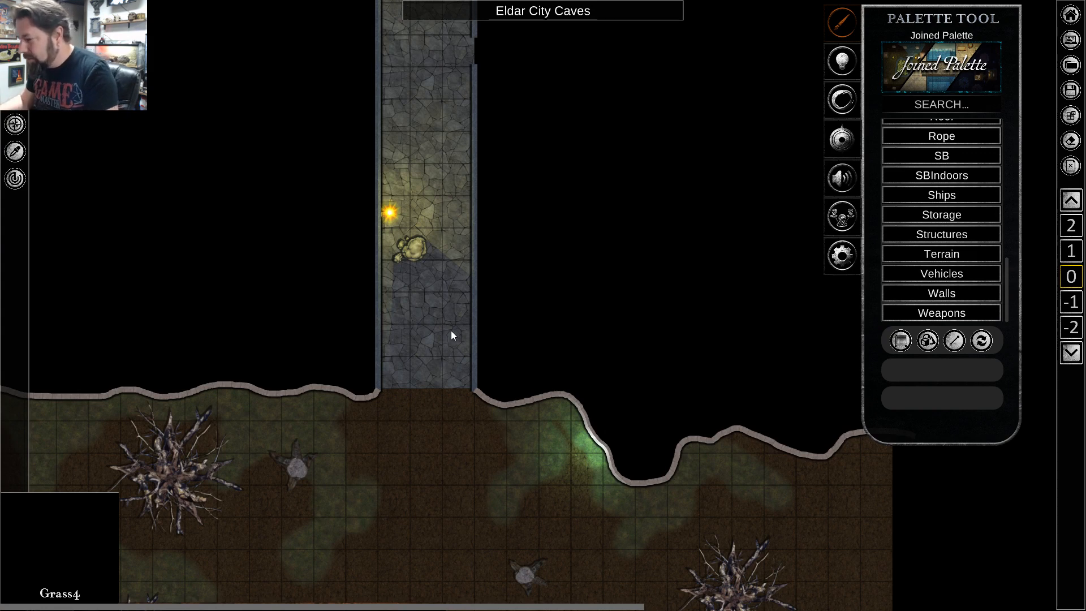
key("w")
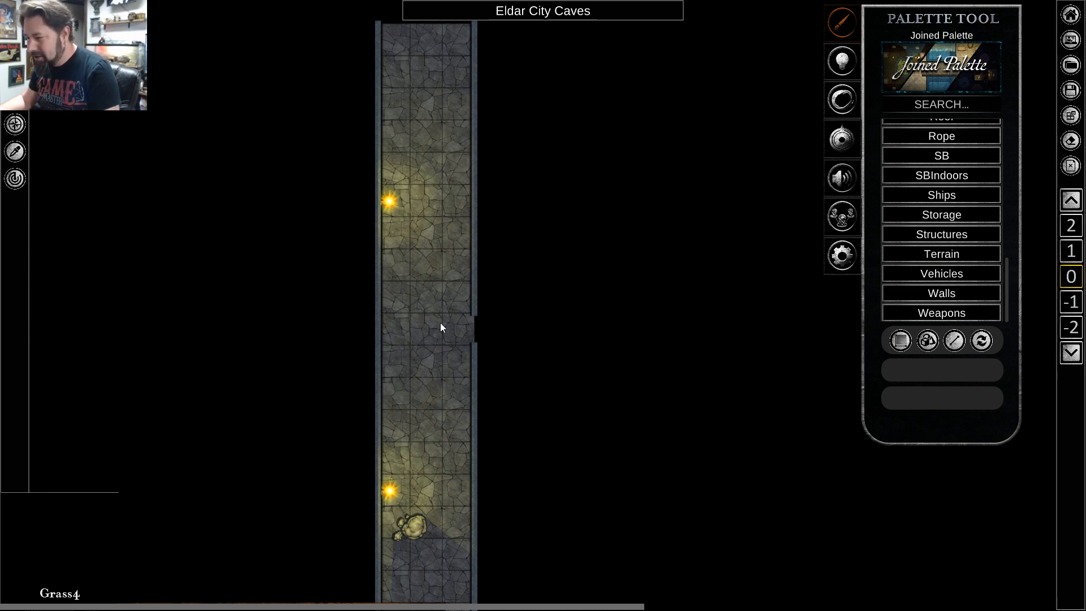
scroll(443, 292, "up", 3)
key("s")
scroll(443, 292, "down", 4)
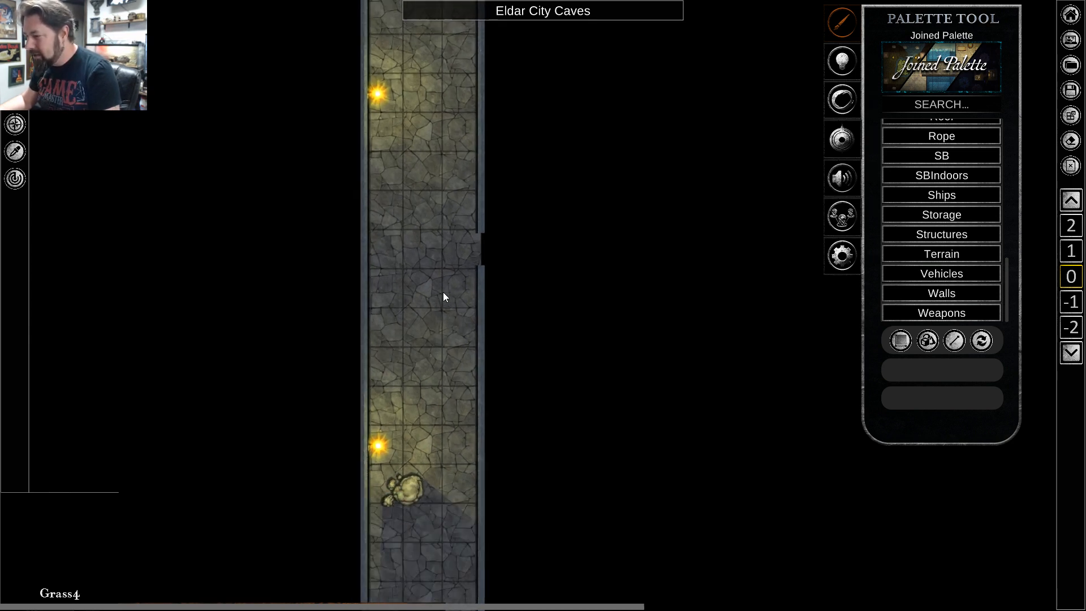
key("w")
scroll(450, 383, "up", 5)
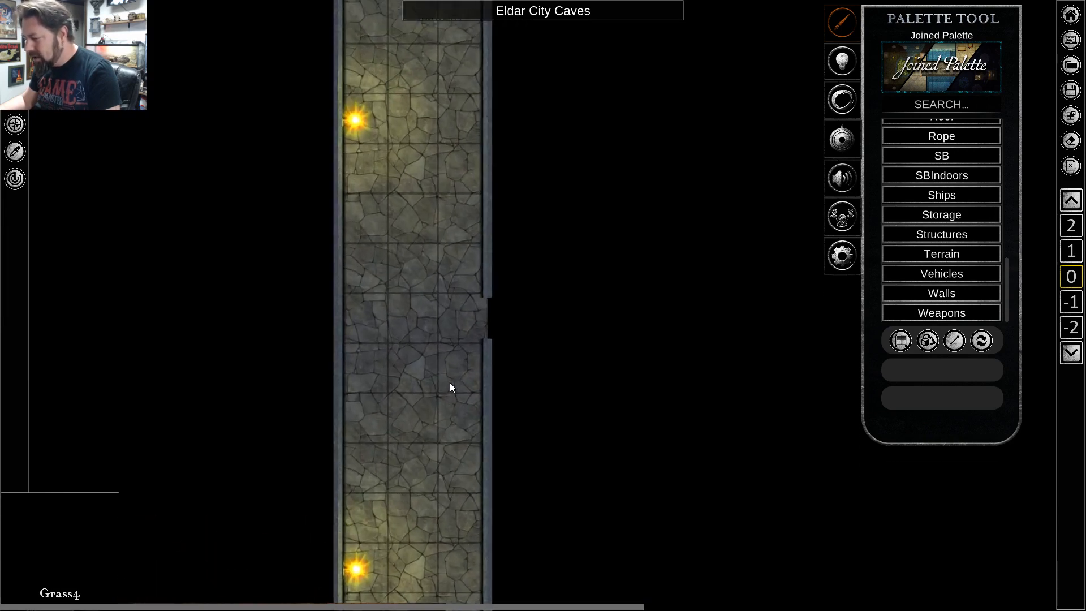
scroll(427, 310, "up", 2)
key("w")
scroll(426, 310, "down", 4)
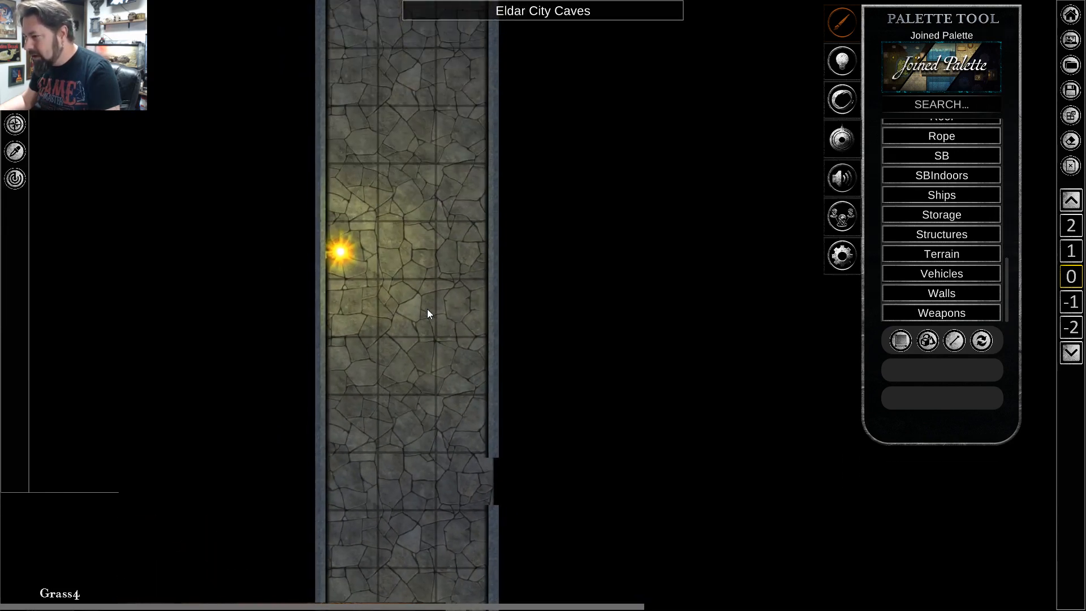
key("s")
scroll(427, 320, "down", 2)
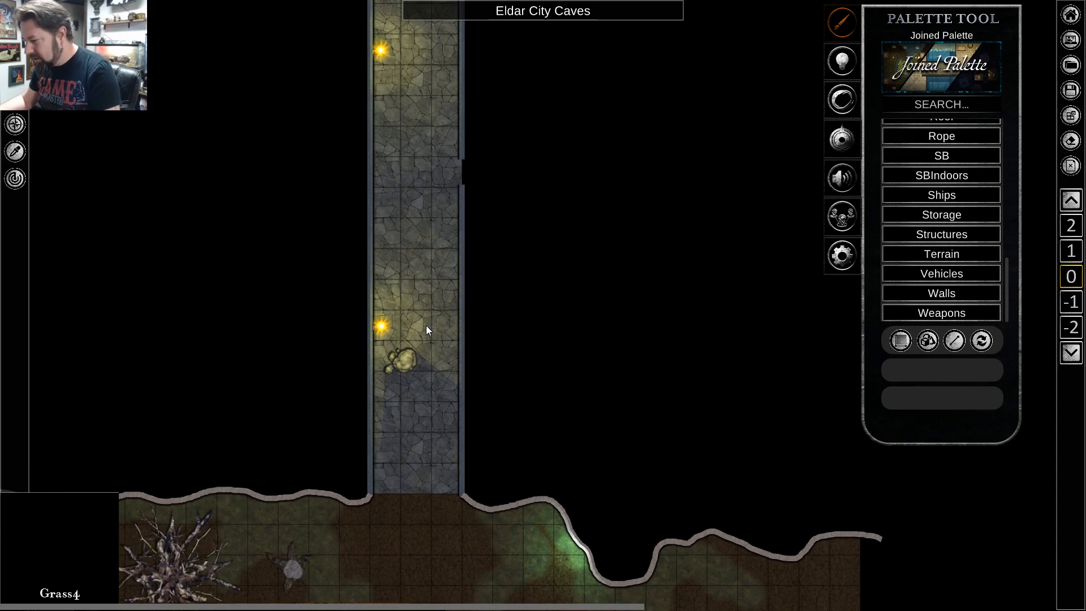
Examine the empty area east of the corridor, around the east wall opening, for room to add a side cave.
key("d")
scroll(391, 247, "up", 4)
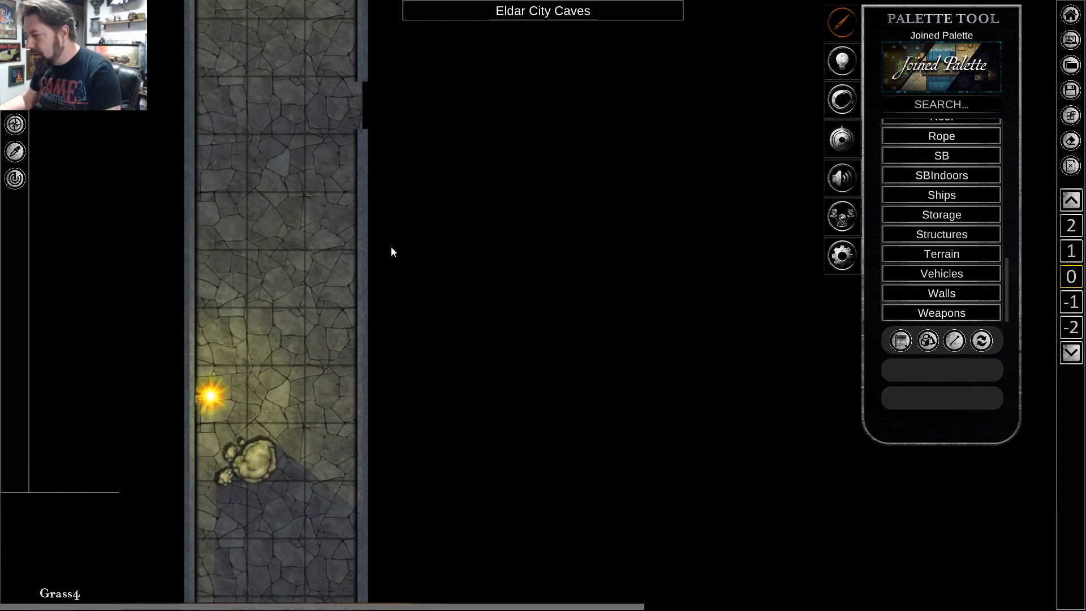
key("w")
key("a")
key("s")
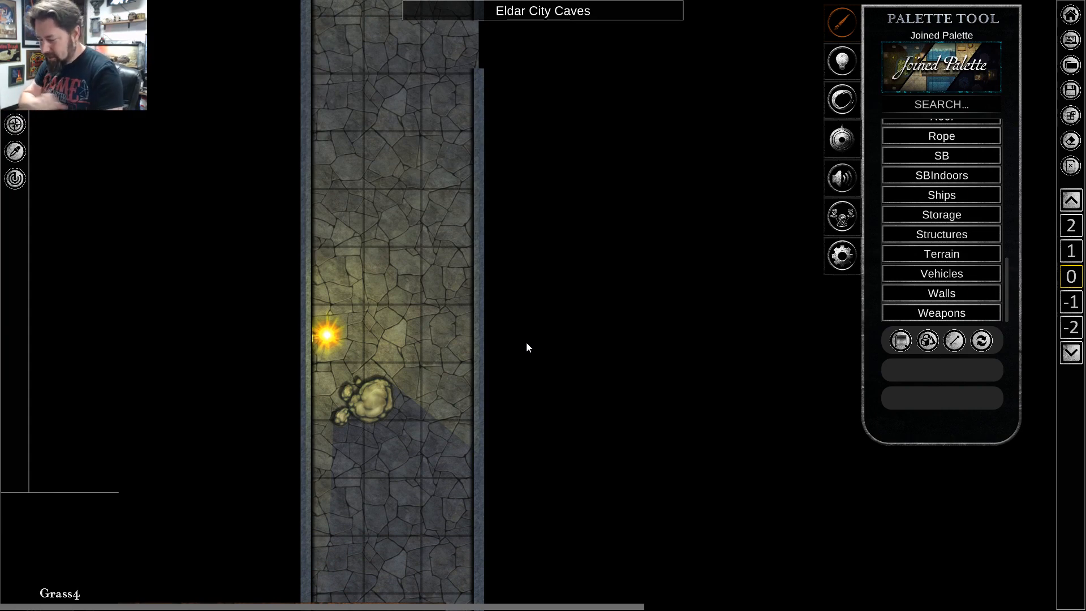
key("w")
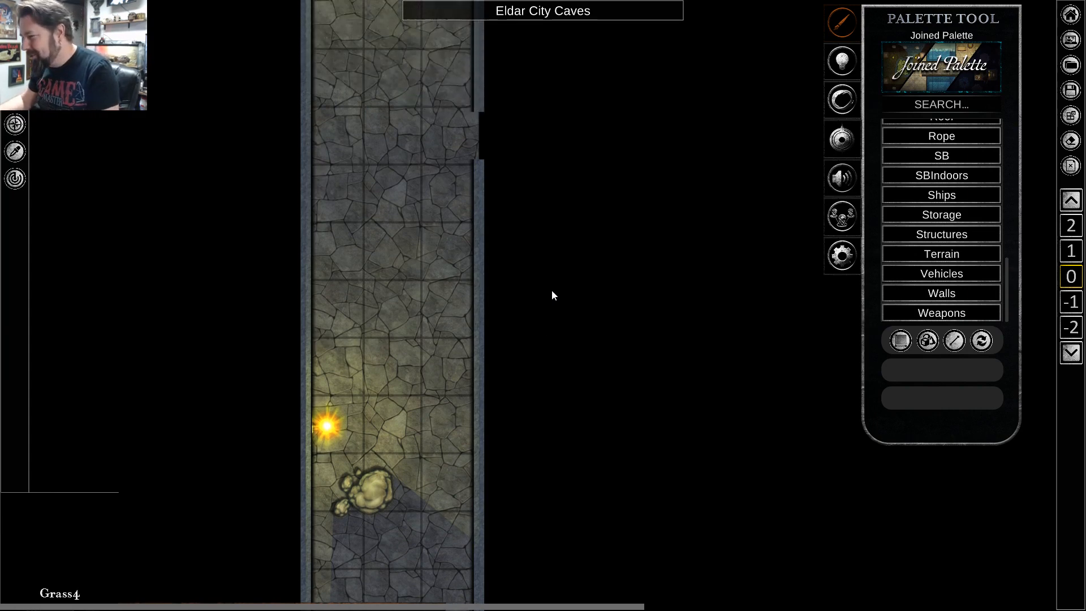
key("d")
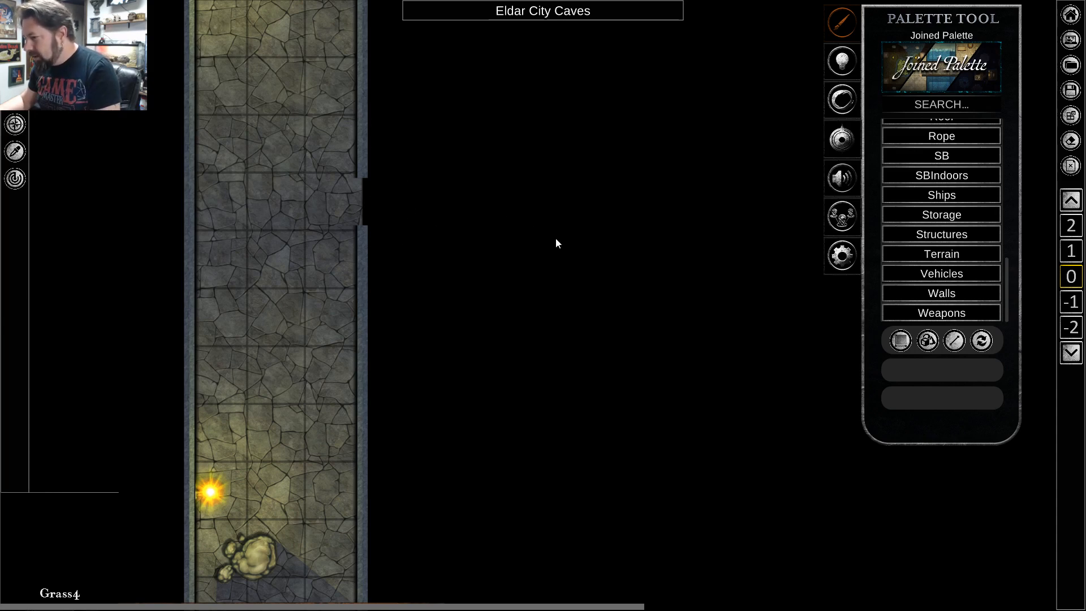
scroll(556, 243, "down", 3)
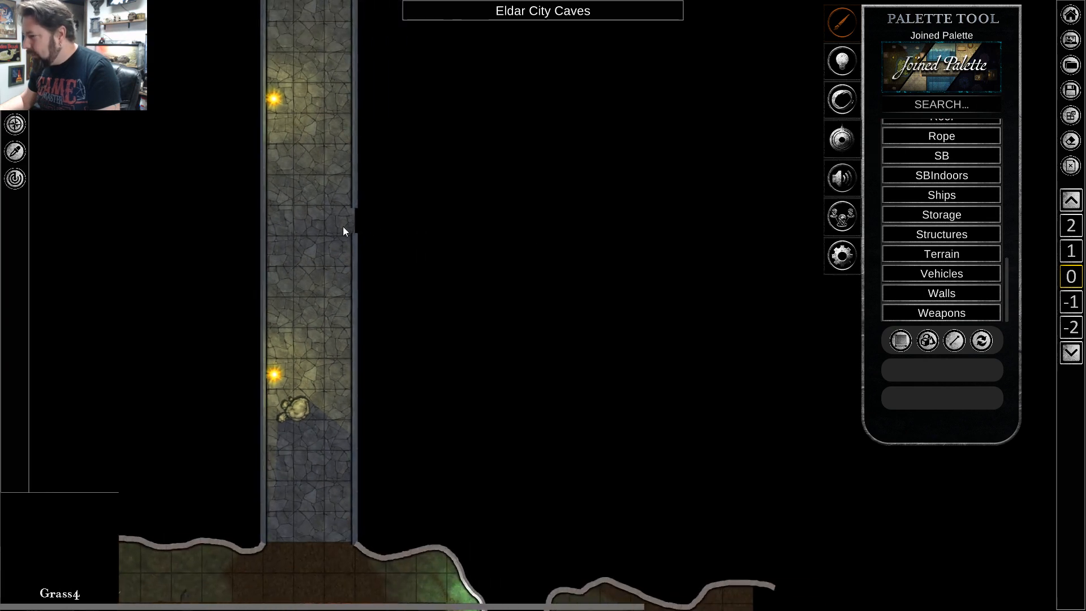
key("d")
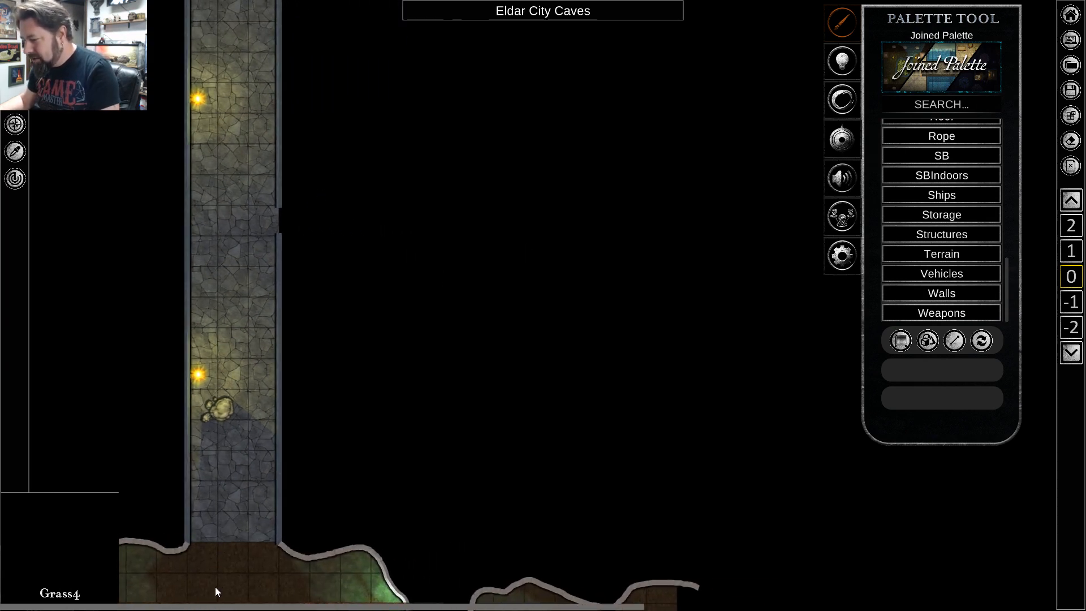
scroll(271, 199, "up", 4)
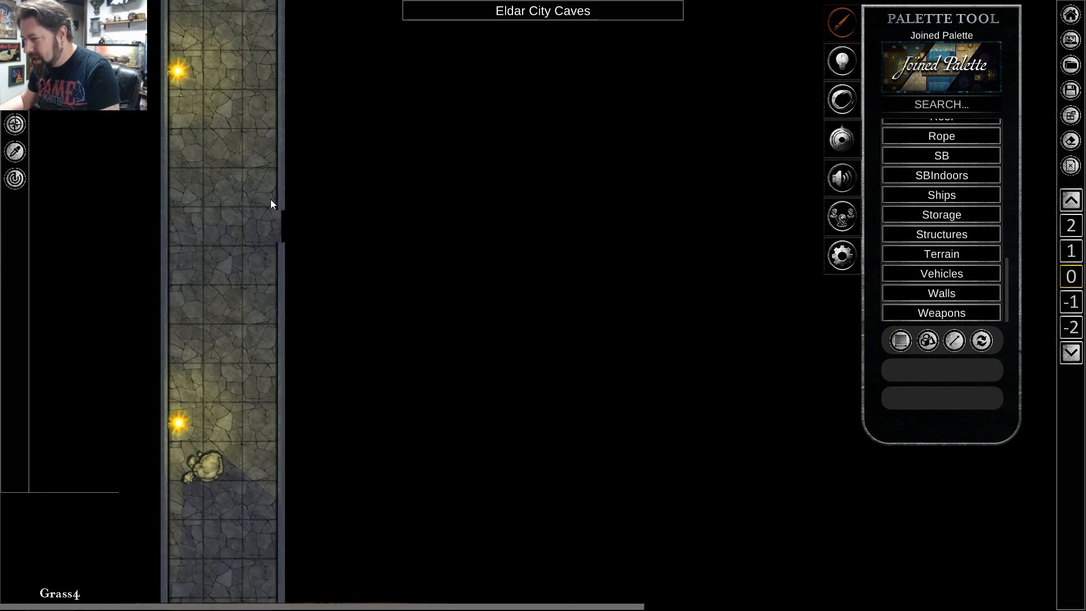
scroll(361, 254, "down", 3)
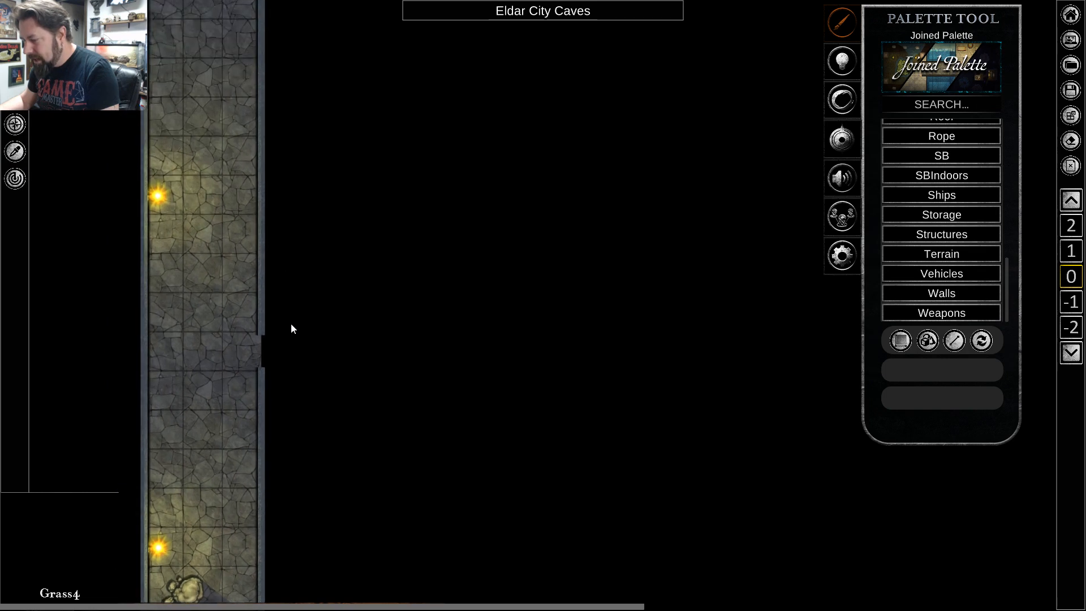
scroll(303, 346, "up", 2)
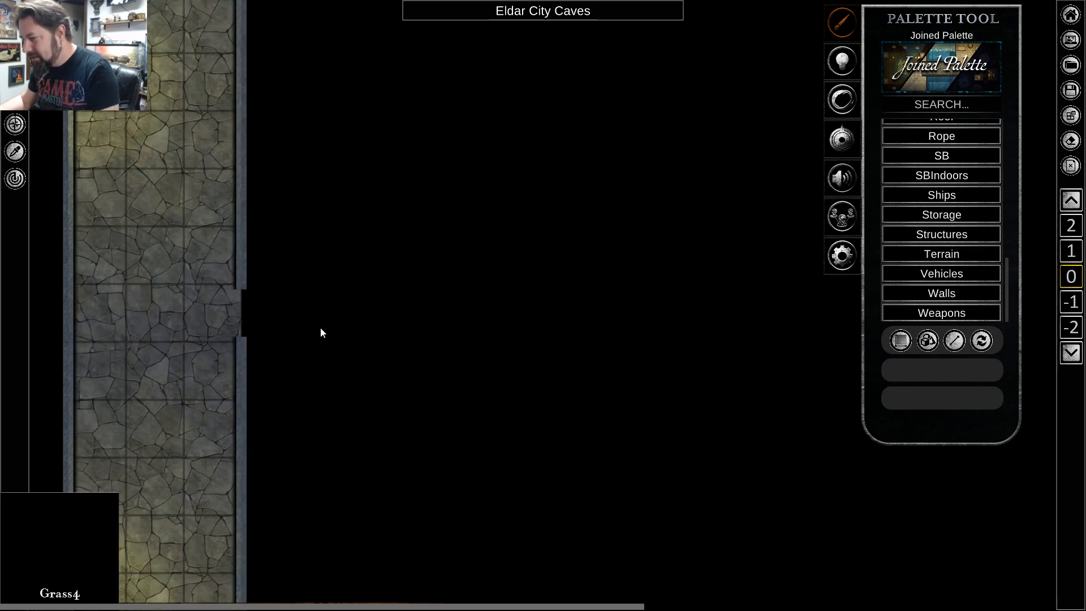
key("a")
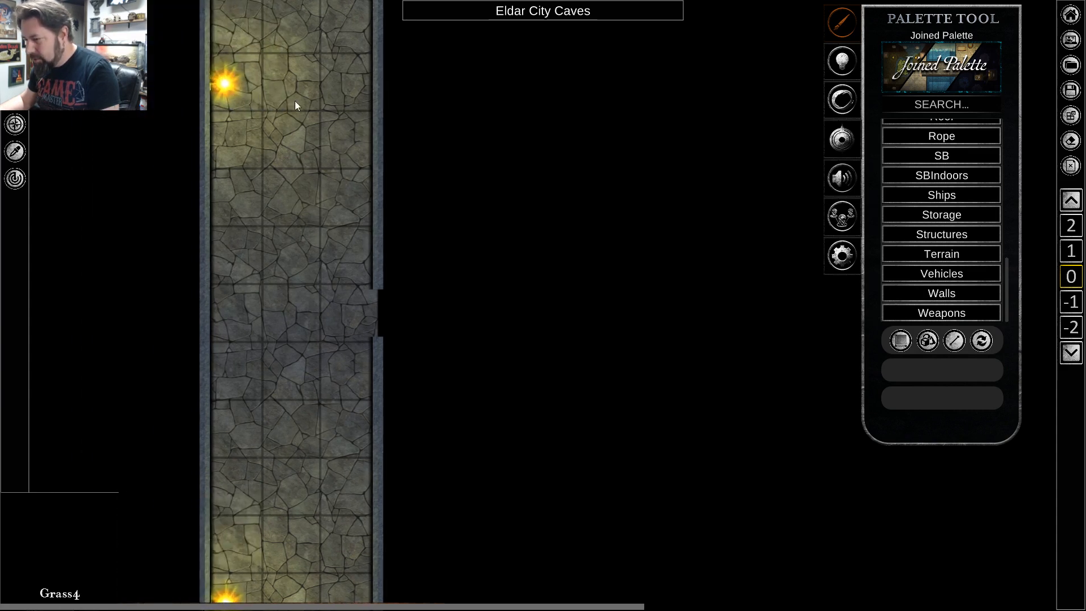
key("d")
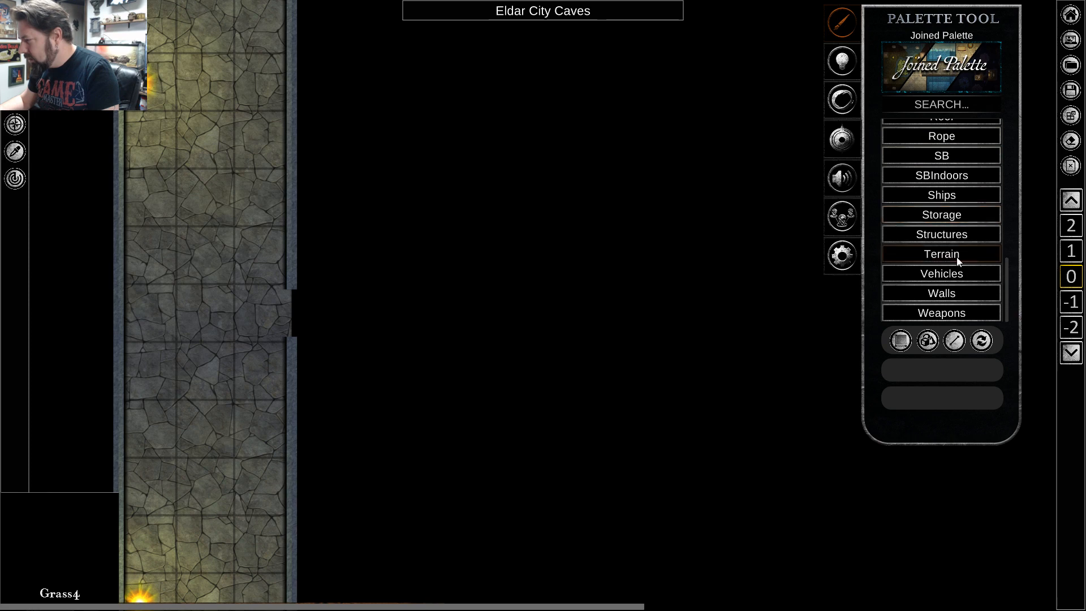
Compare the Cobble Stone 5 and CobbleStone3 terrain textures, and choose the Rock texture from the Rock terrain set instead.
left_click(942, 254)
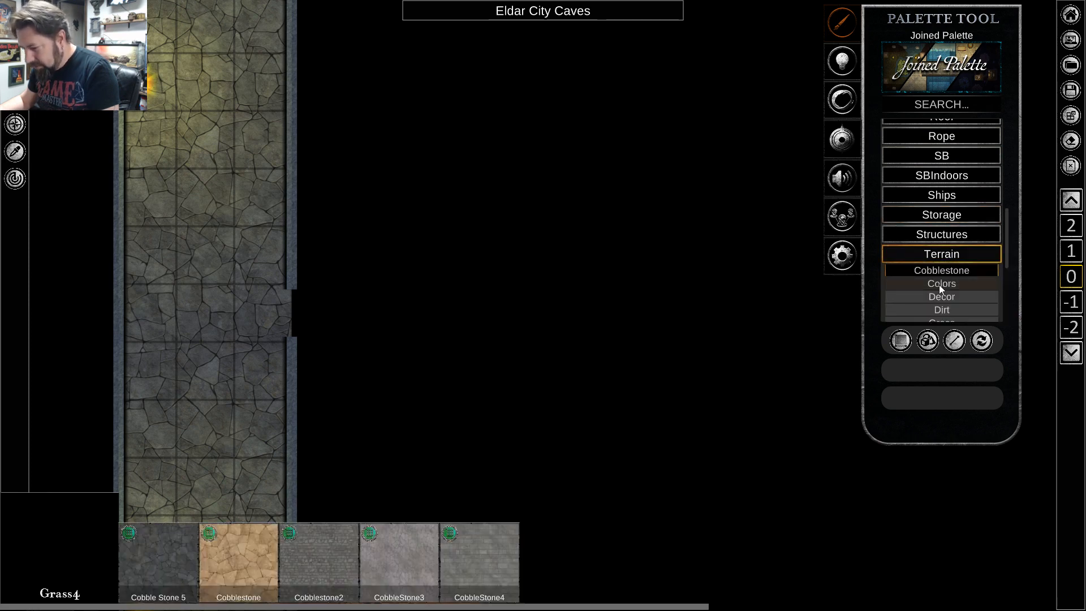
left_click(175, 579)
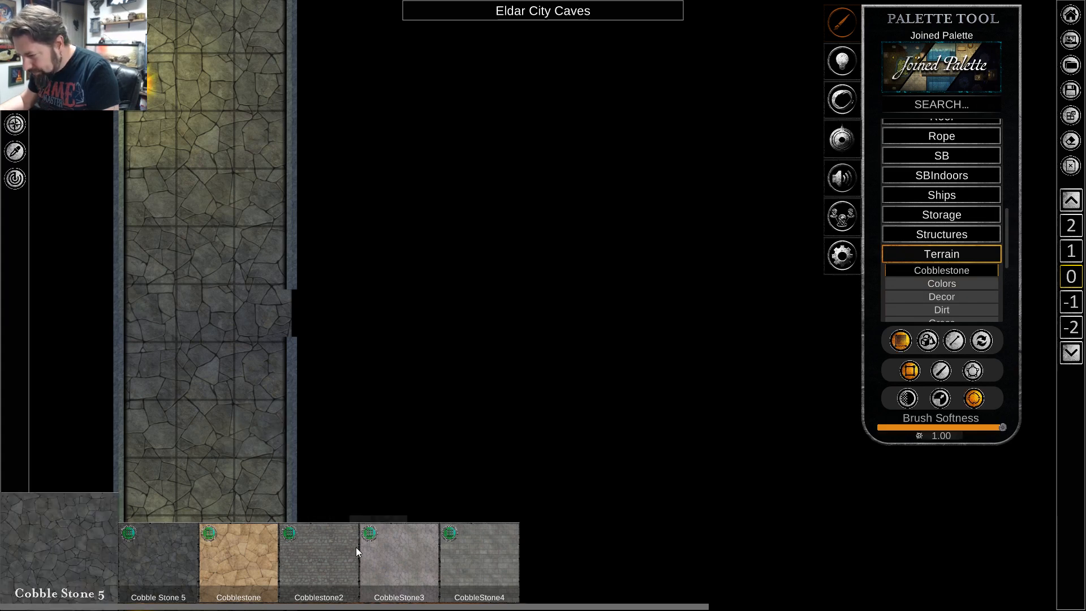
left_click(425, 549)
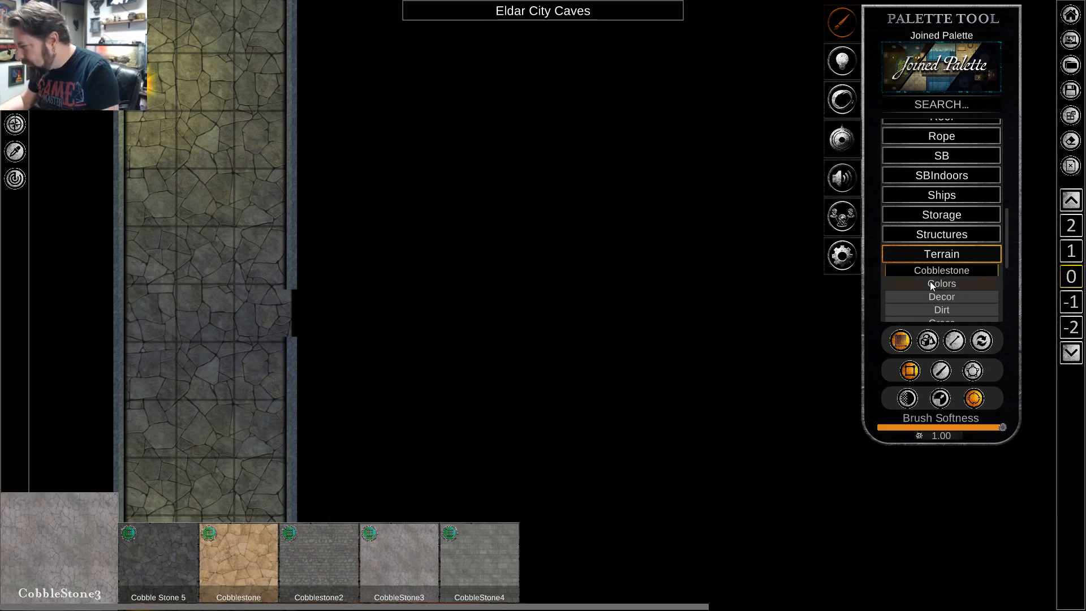
scroll(931, 282, "down", 3)
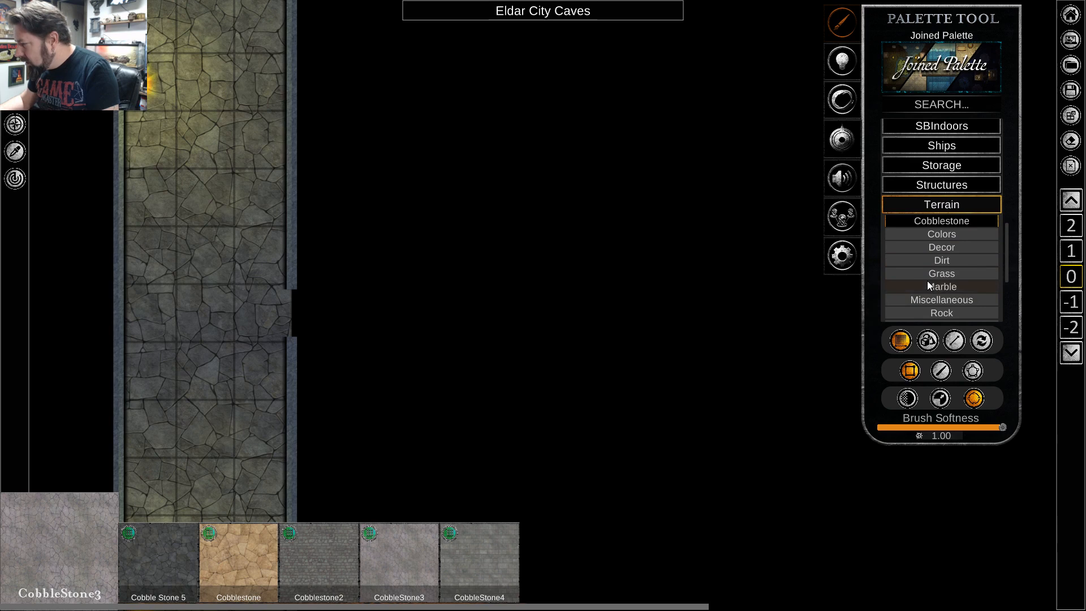
left_click(942, 312)
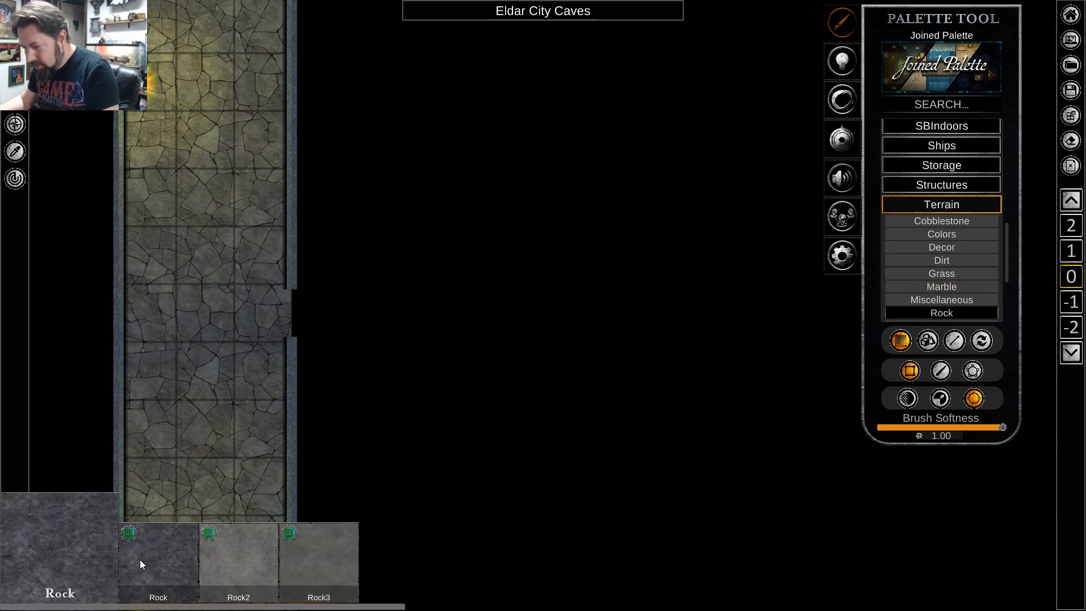
Set up a freehand terrain brush with brush softness 0.00 and transparency 0.00, and display its brush width setting.
key("s")
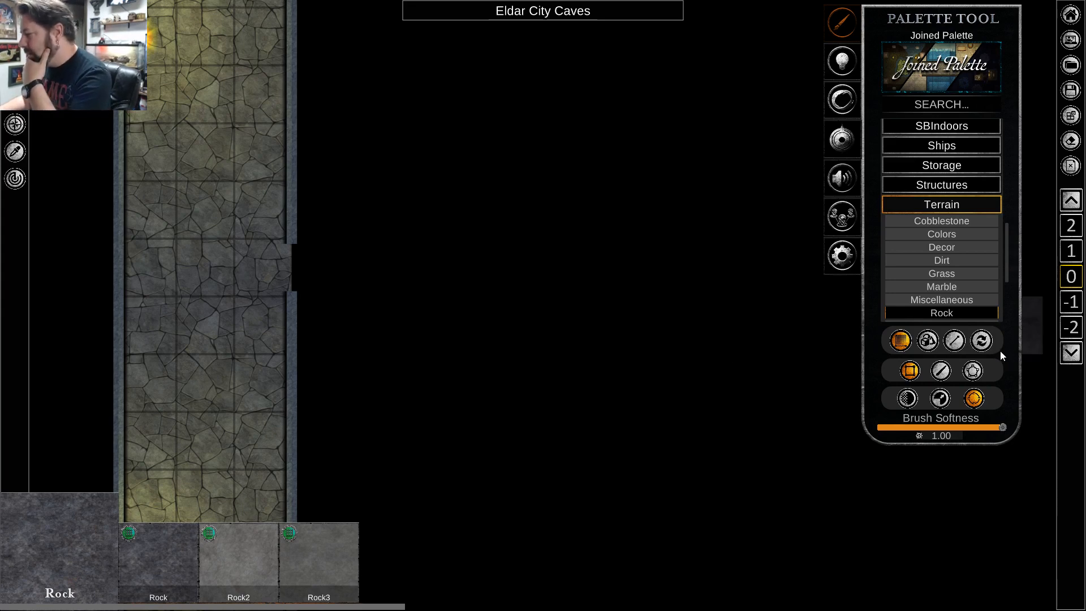
left_click(942, 371)
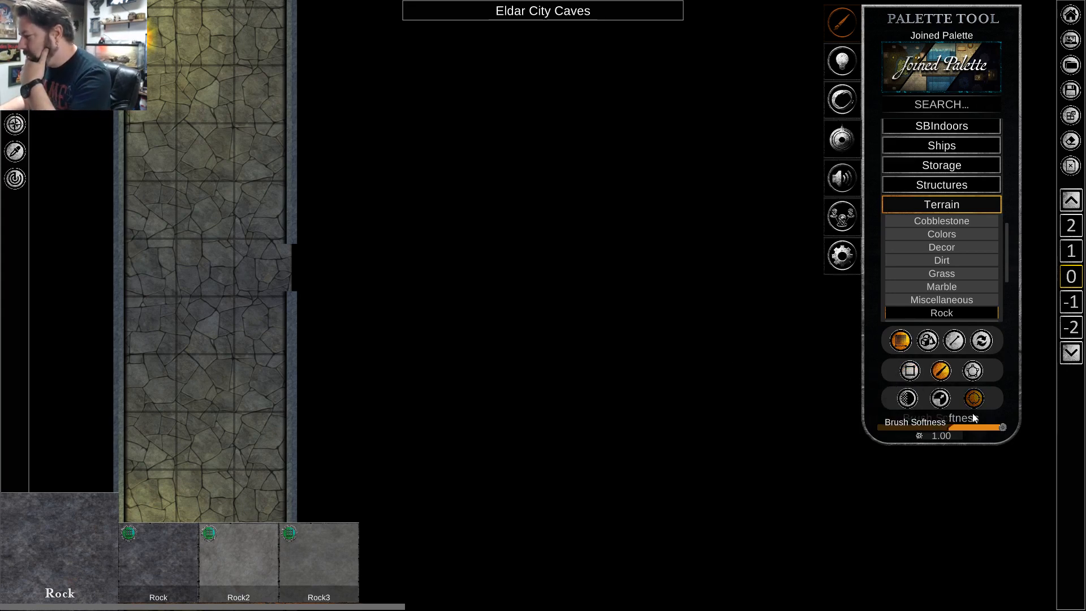
left_click_drag(996, 429, 875, 436)
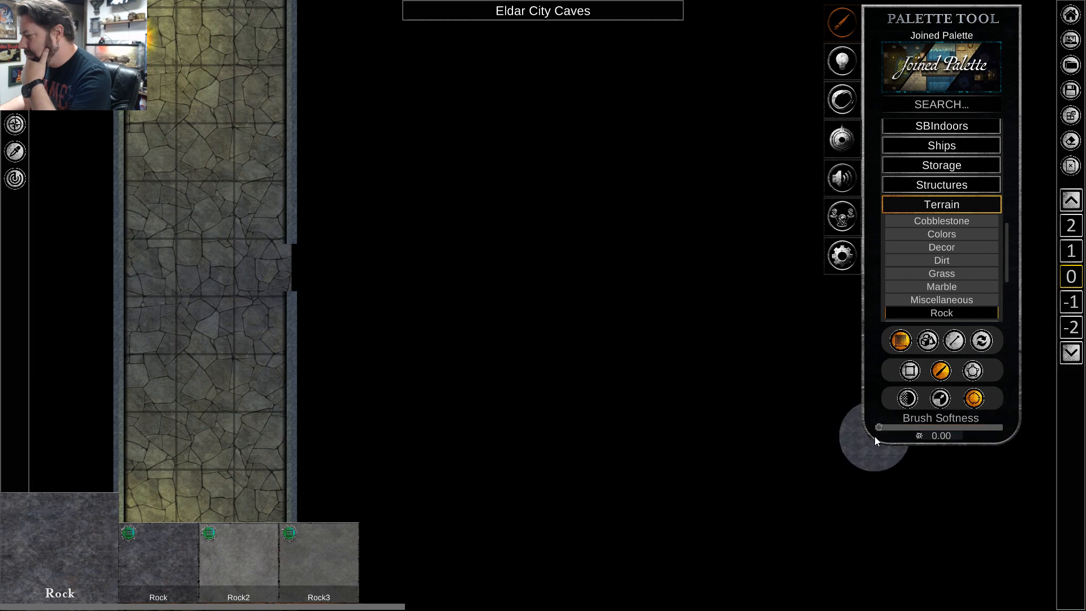
left_click(908, 398)
left_click_drag(955, 427, 864, 426)
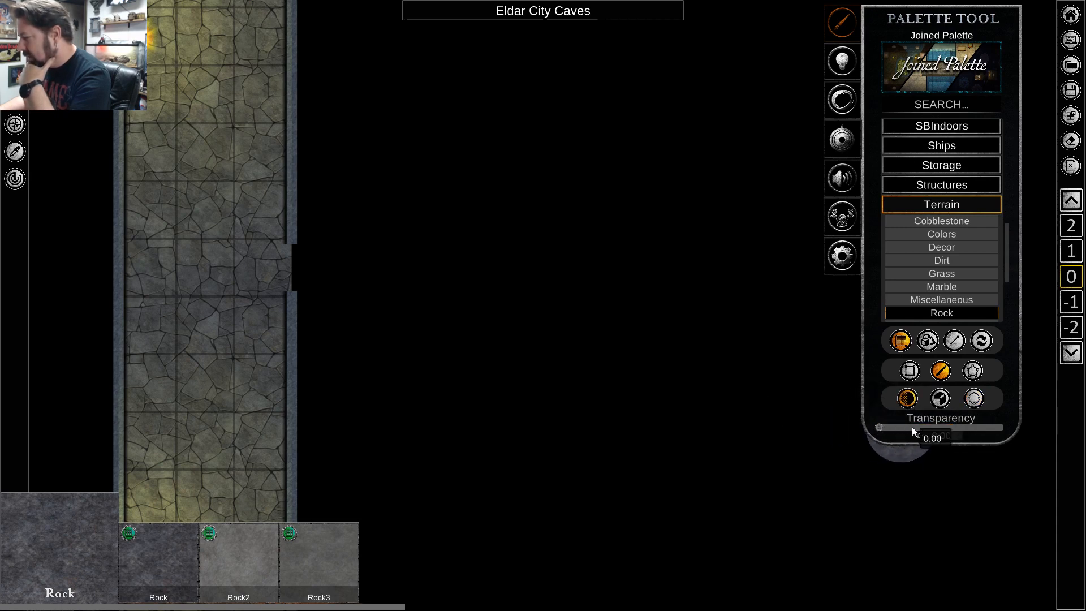
left_click(940, 399)
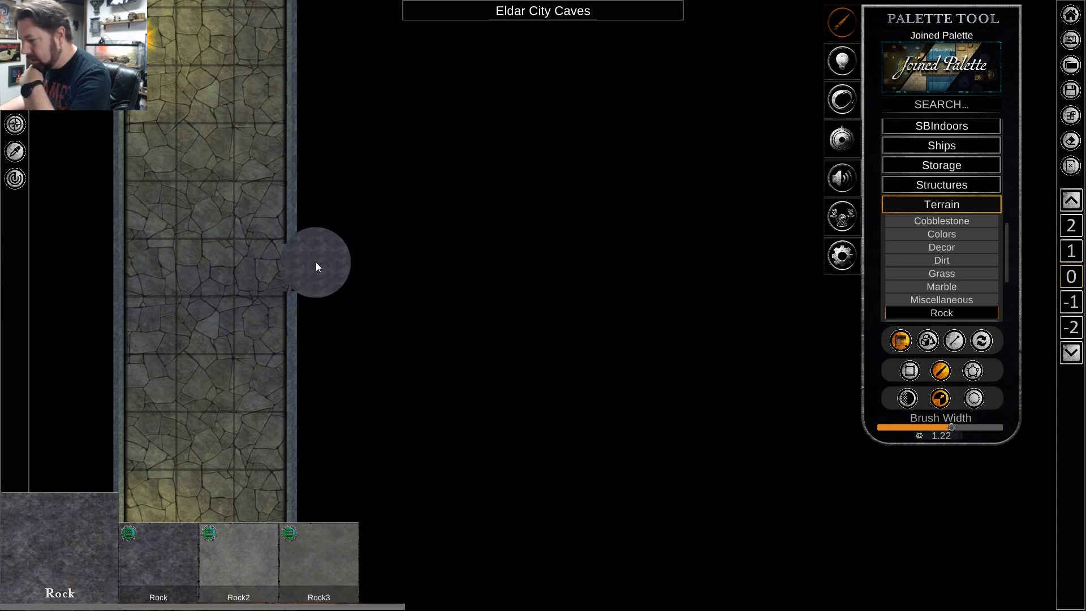
Try a straight Rock2 strip leading east from the corridor opening, undo it, and reselect the Rock texture.
left_click(245, 542)
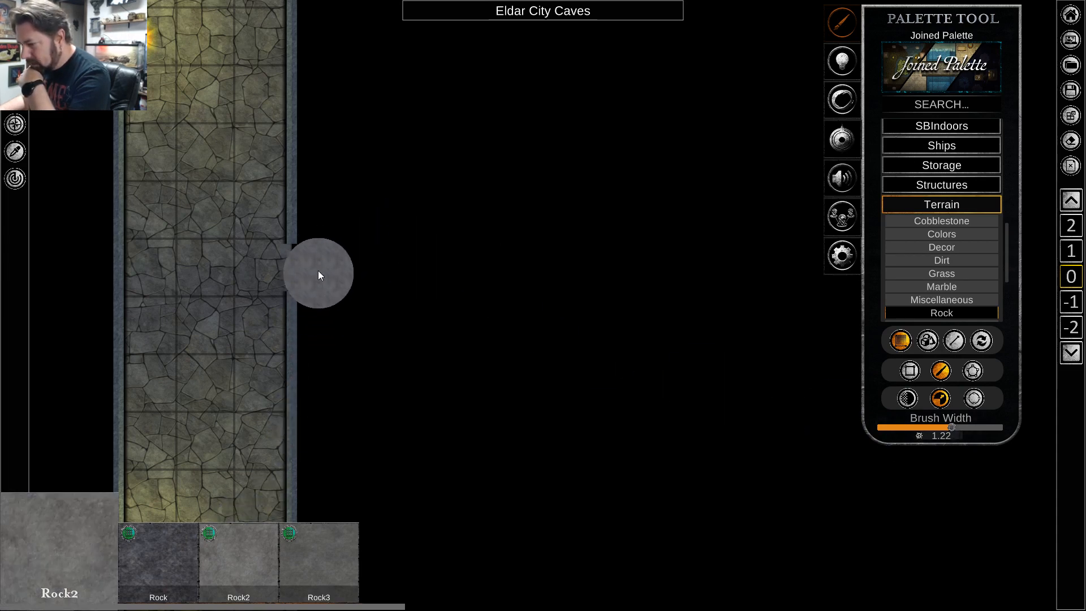
left_click_drag(313, 261, 430, 262)
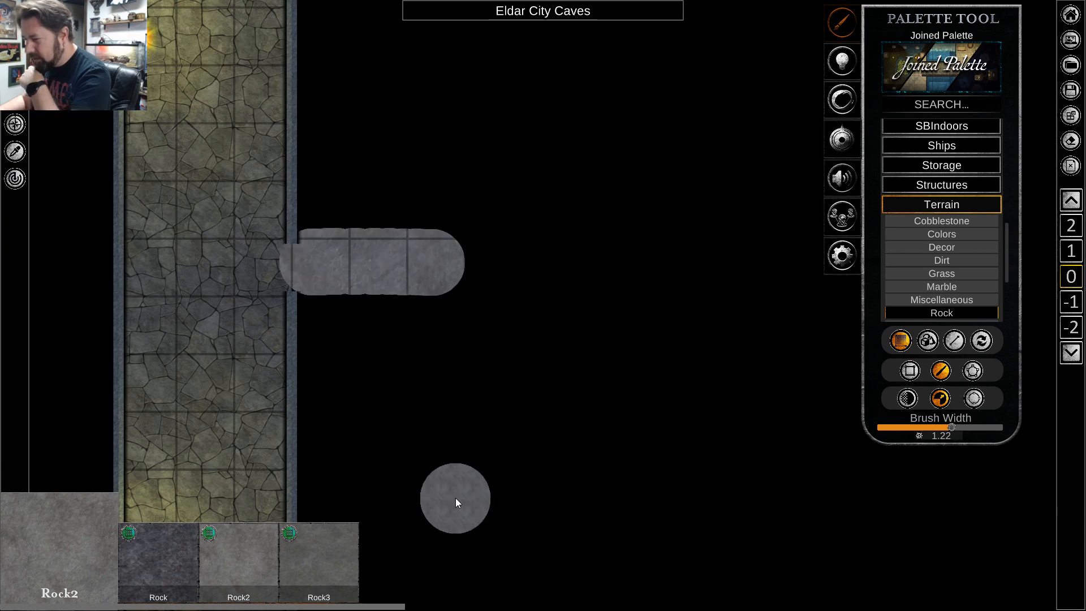
key("ctrl+z")
left_click(161, 575)
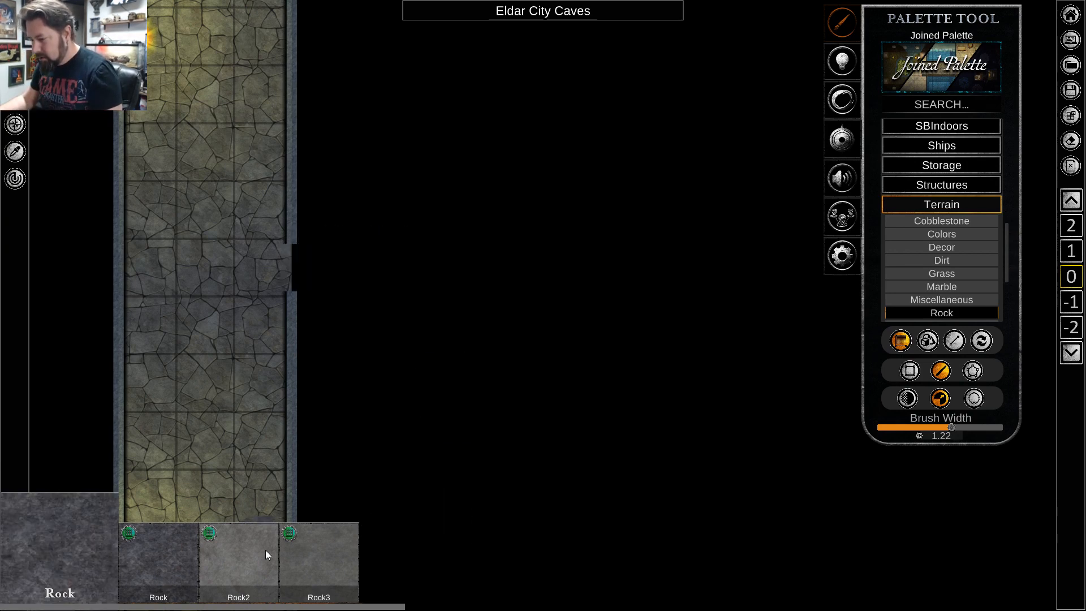
Select the Rock3 texture, test it with a short stroke through the east opening, and undo that stroke.
left_click(319, 555)
left_click_drag(281, 255, 363, 266)
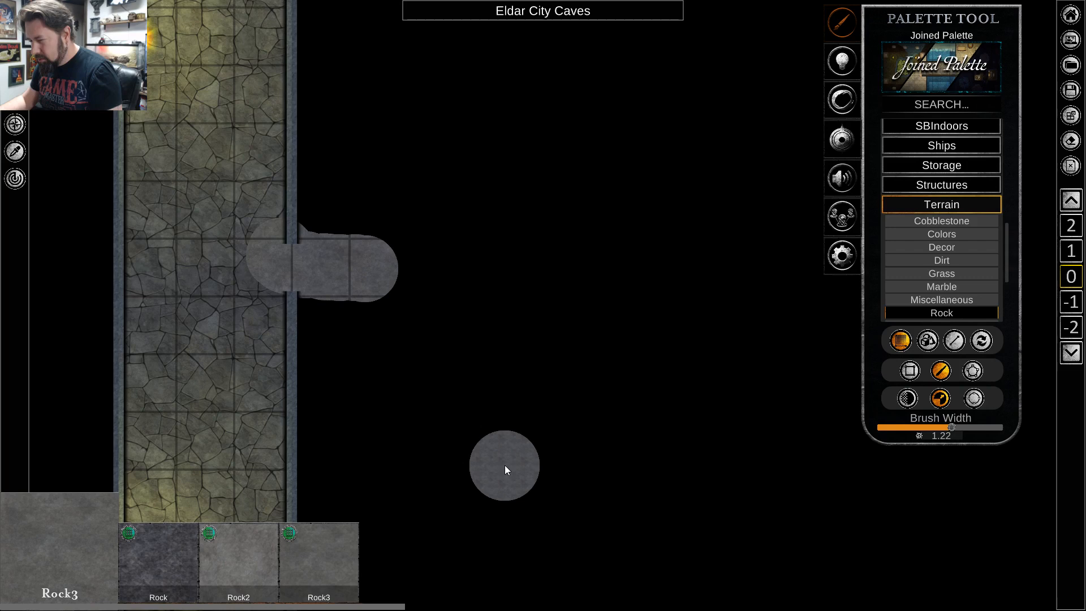
key("ctrl+z")
Paint a winding Rock3 passage about four squares long east from the corridor opening, widening into an irregular chamber about seven by five squares.
key("d")
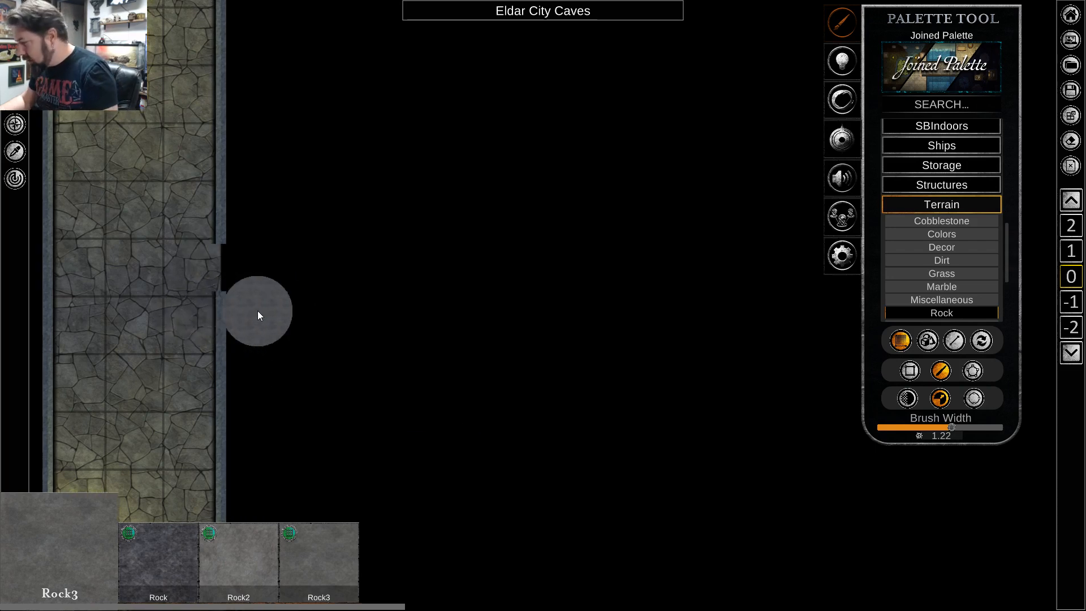
left_click_drag(134, 262, 222, 277)
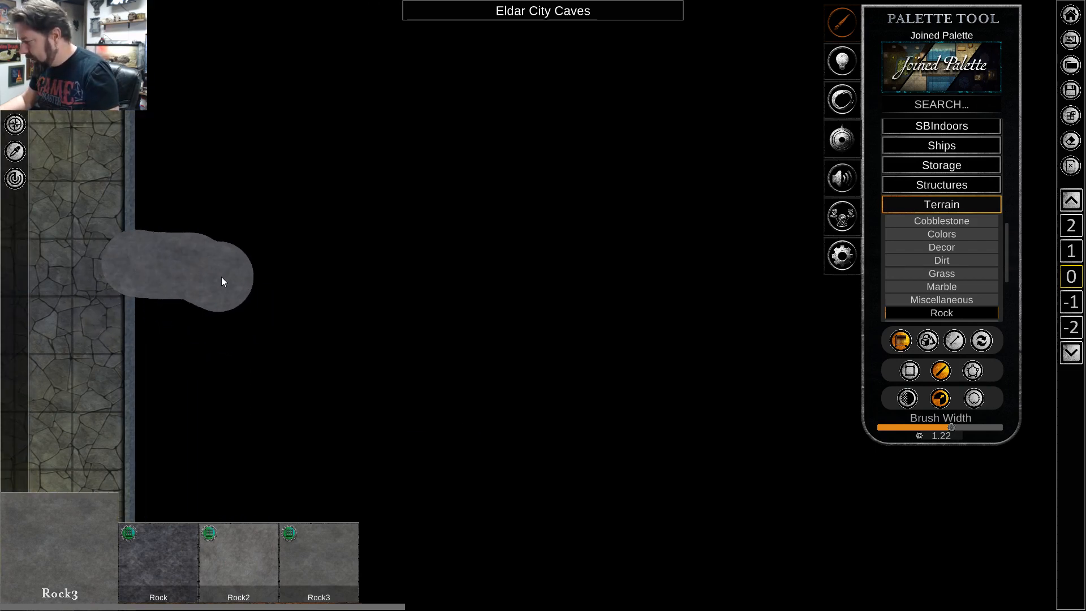
mouse_move(303, 264)
left_mouse_down()
mouse_move(441, 272)
mouse_move(586, 323)
mouse_move(654, 320)
mouse_move(703, 299)
mouse_move(750, 139)
mouse_move(660, 101)
mouse_move(548, 103)
mouse_move(452, 137)
mouse_move(411, 219)
mouse_move(609, 289)
mouse_move(691, 229)
mouse_move(708, 161)
mouse_move(503, 152)
mouse_move(441, 201)
mouse_move(669, 232)
mouse_move(618, 175)
mouse_move(531, 174)
mouse_move(608, 199)
left_mouse_up()
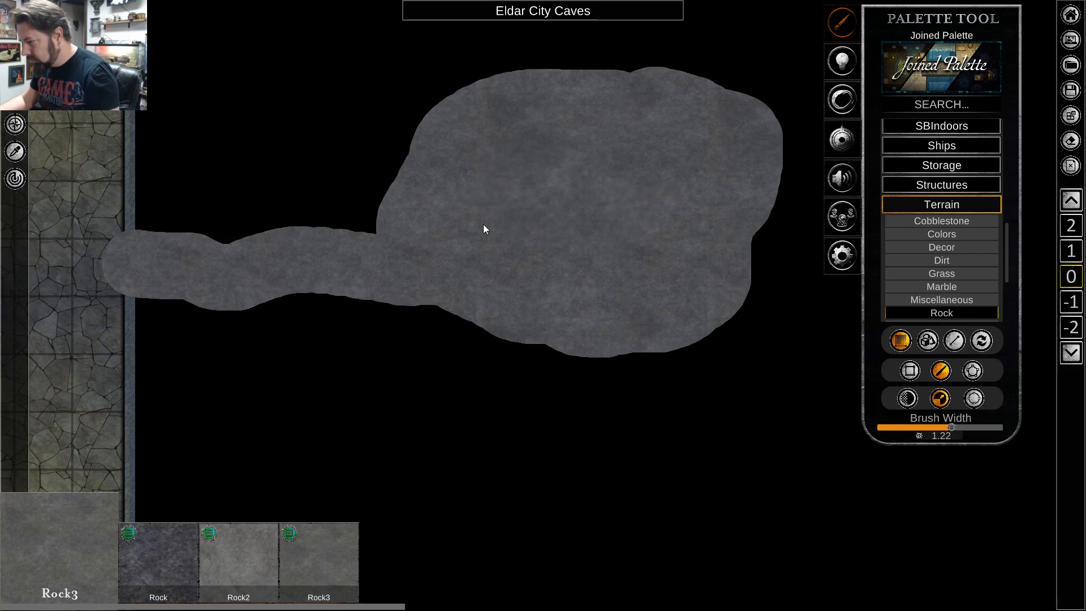
mouse_move(484, 228)
left_mouse_down()
mouse_move(397, 217)
mouse_move(336, 251)
left_mouse_up()
left_click_drag(243, 264, 226, 265)
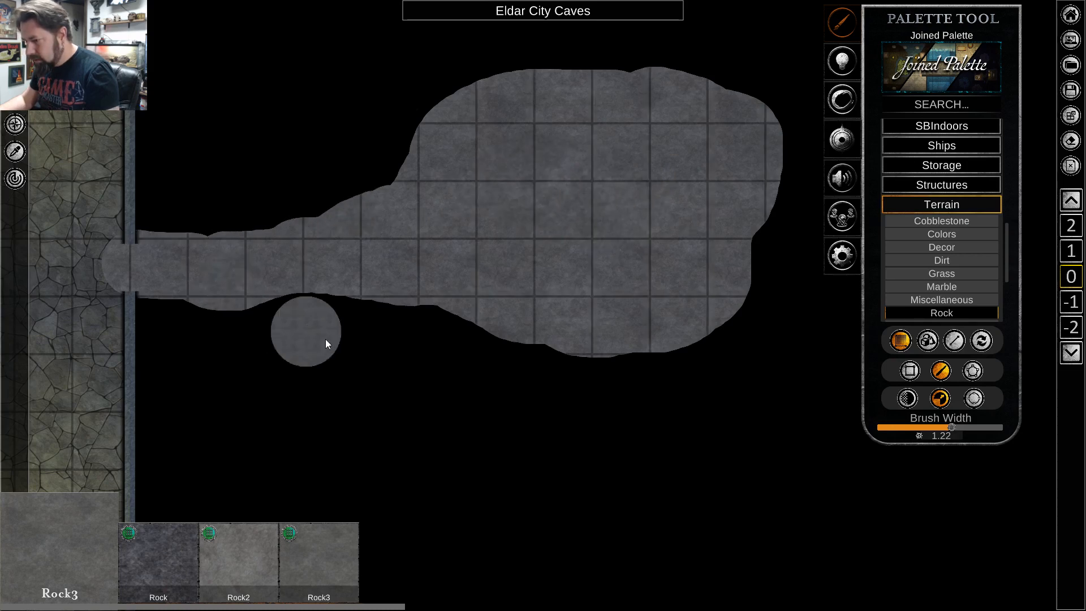
Move the Rock3 cave floor down one layer so it sits beneath the stone corridor floor.
right_click(517, 261)
right_click(521, 270)
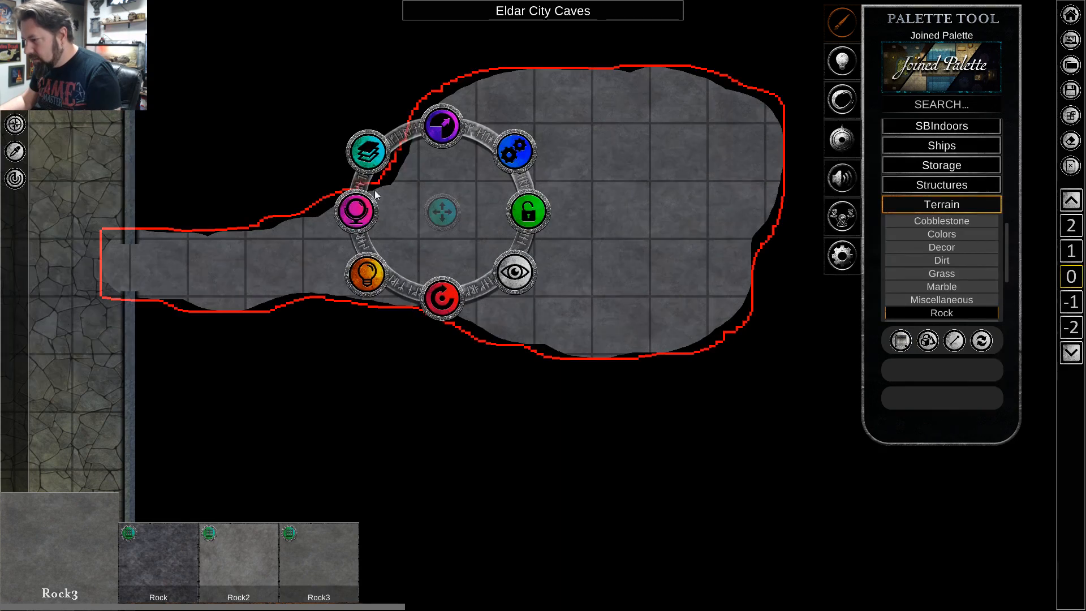
left_click(365, 151)
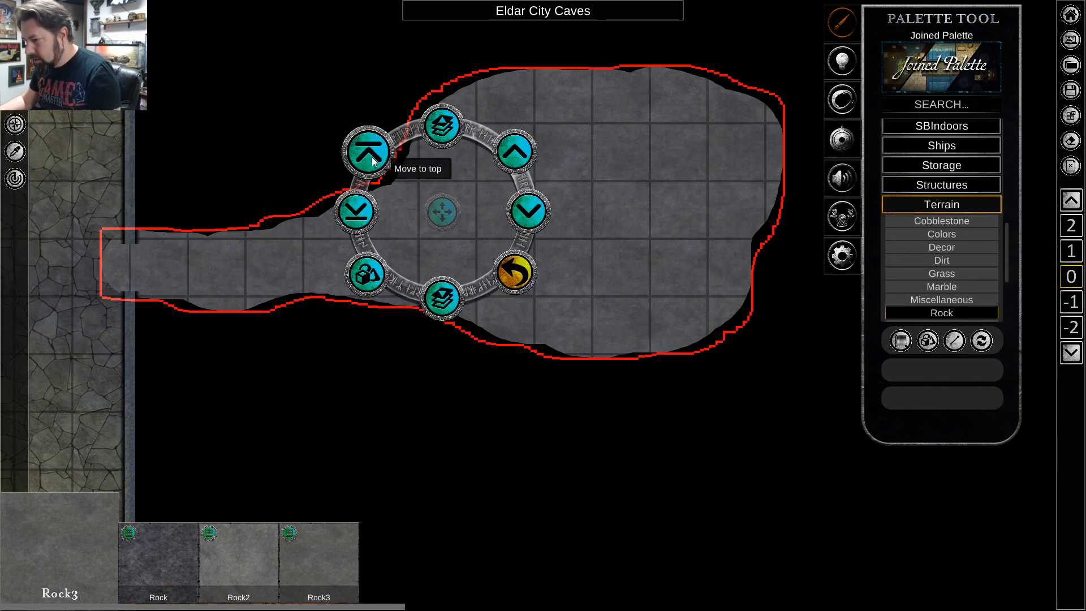
left_click(531, 220)
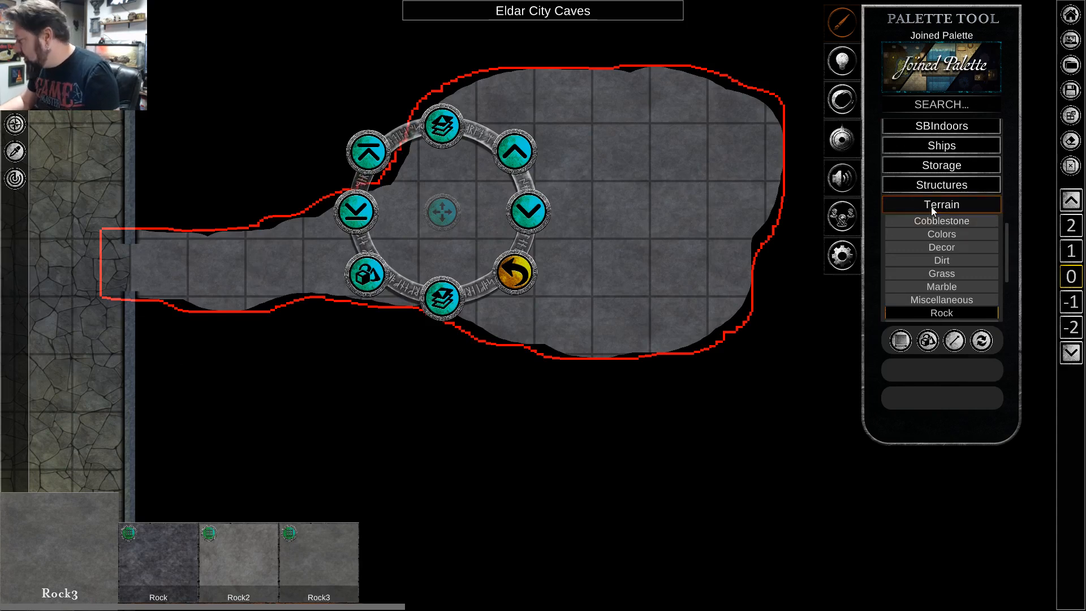
Choose the BlightTile texture from the Miscellaneous terrain group and set it to freehand brush painting.
scroll(944, 274, "down", 3)
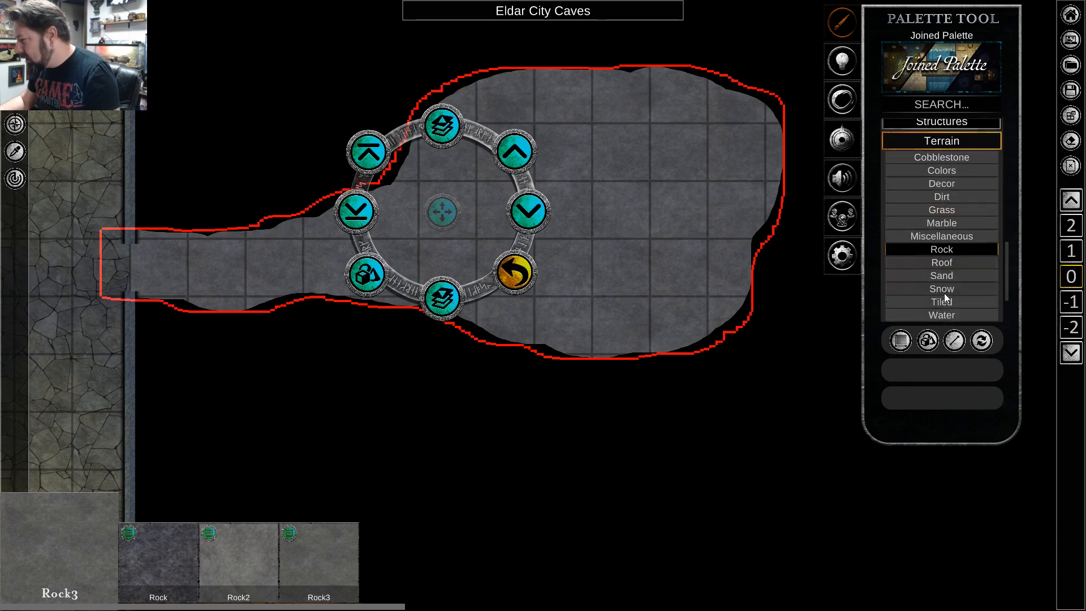
scroll(959, 271, "down", 2)
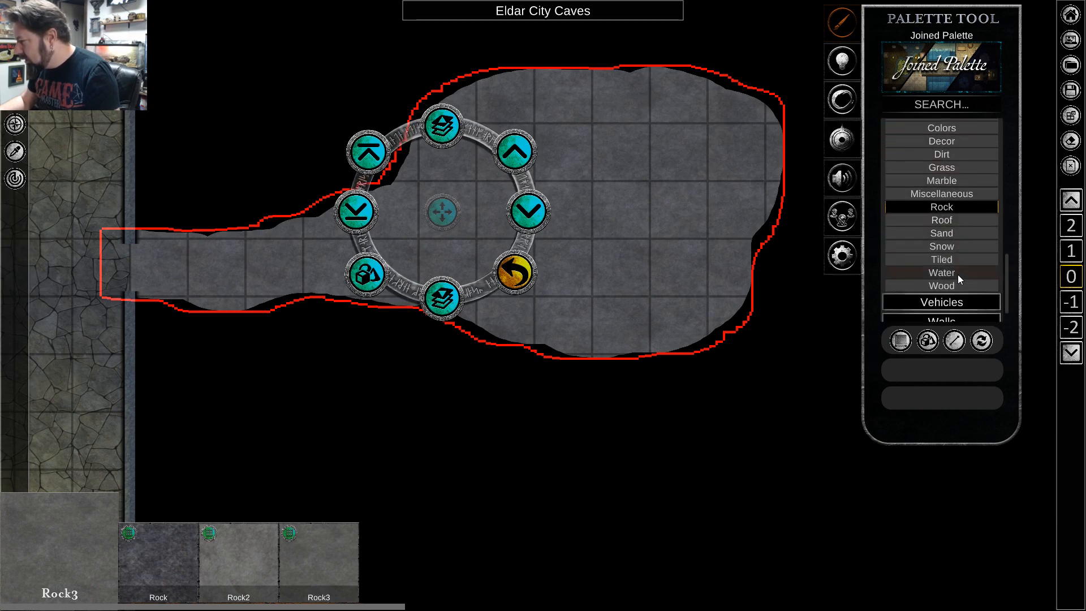
left_click(950, 274)
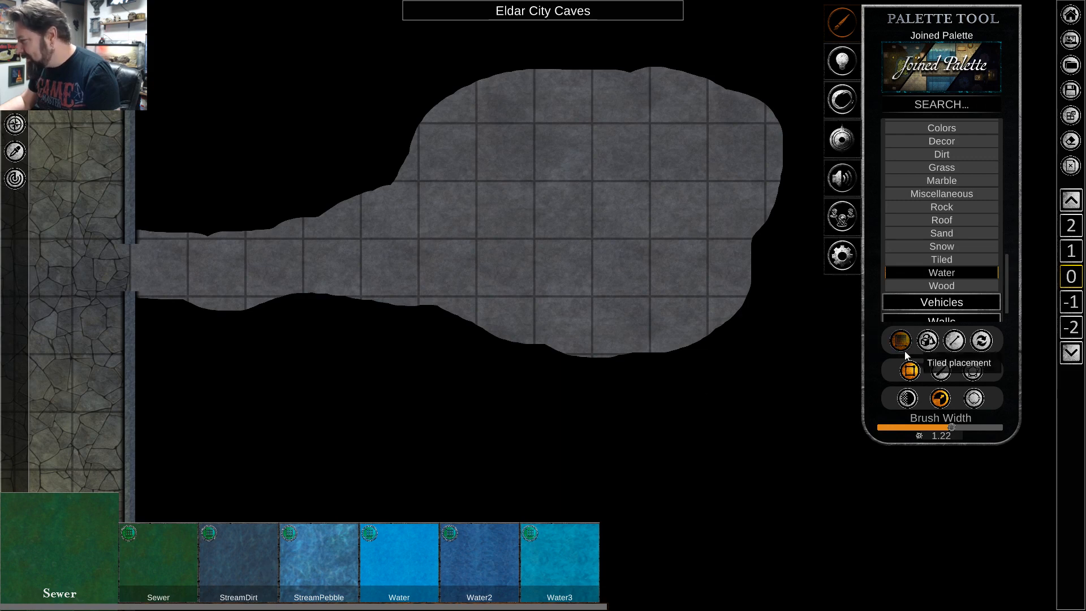
left_click(953, 196)
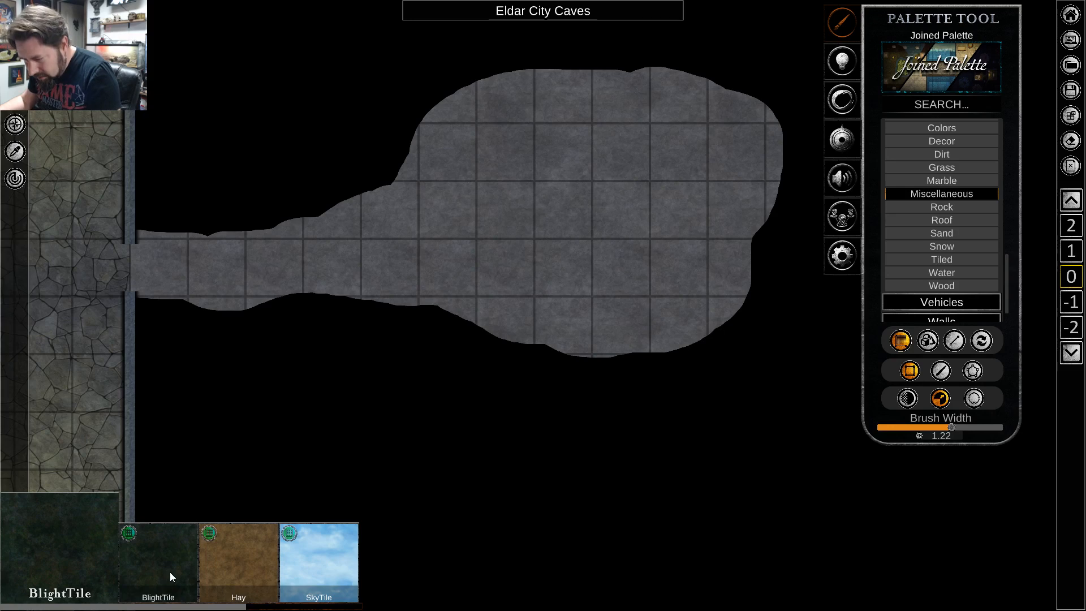
left_click_drag(170, 572, 780, 298)
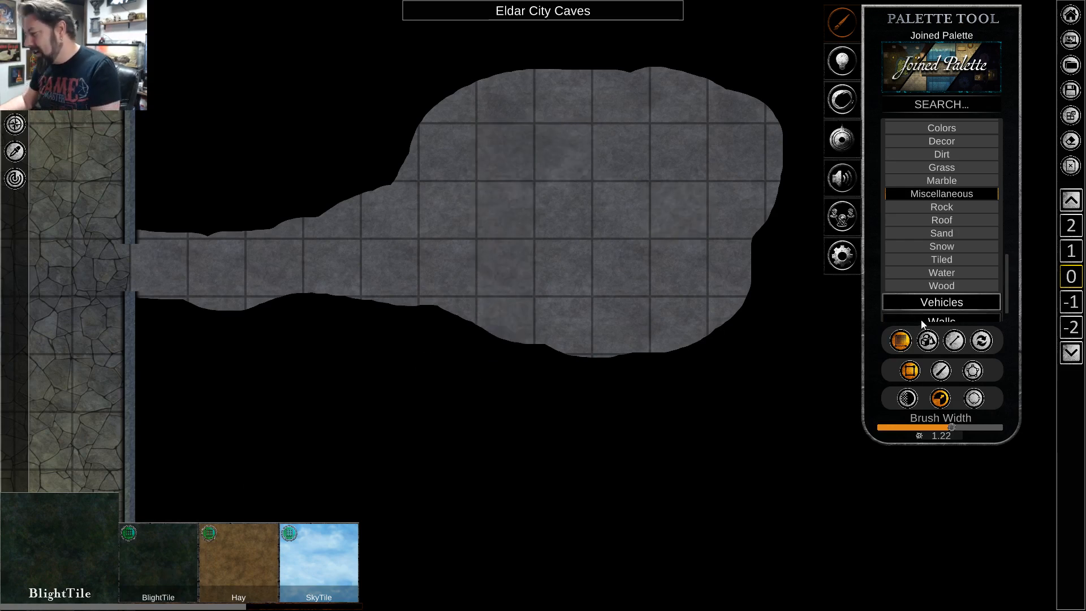
left_click(937, 371)
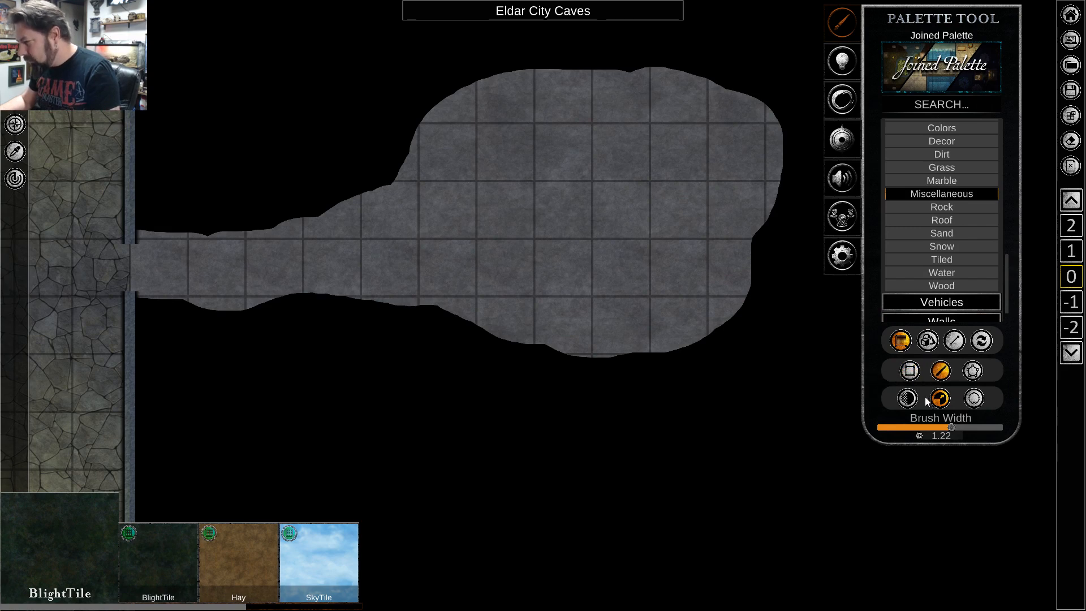
Try painting hard-edged BlightTile across the north part of the cave chamber, and undo it.
mouse_move(435, 99)
left_mouse_down()
mouse_move(513, 147)
mouse_move(551, 144)
mouse_move(693, 117)
mouse_move(723, 78)
mouse_move(593, 98)
left_mouse_up()
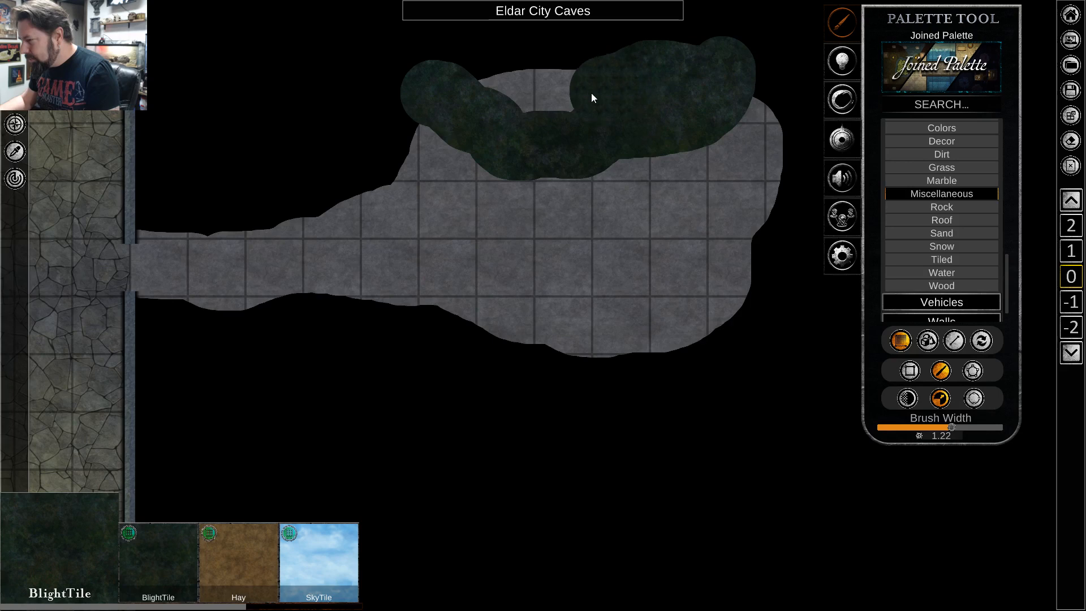
left_click_drag(476, 80, 477, 82)
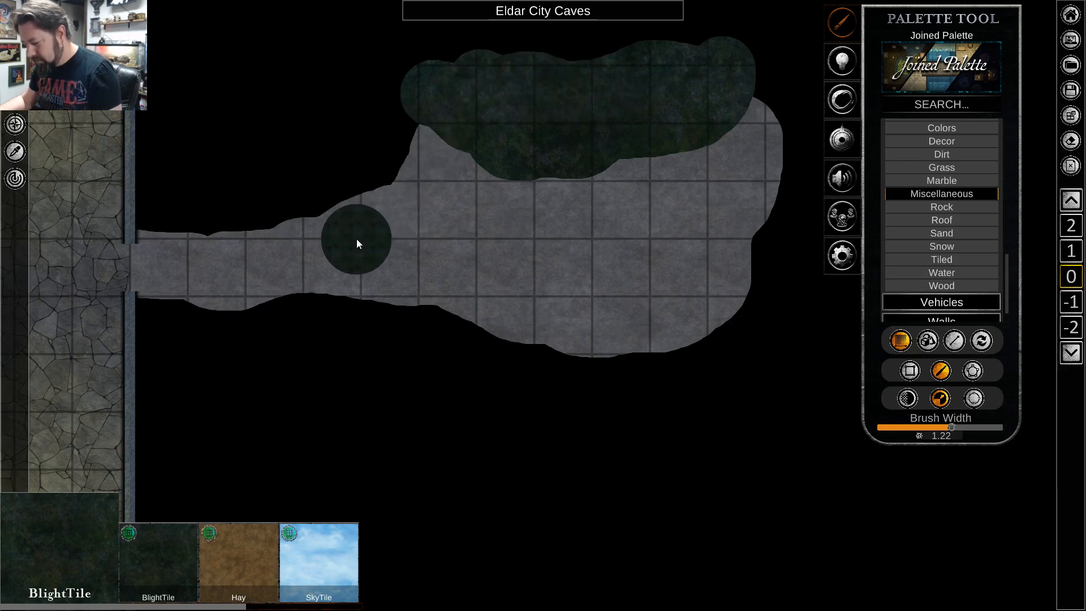
key("ctrl+z")
Set the brush softness to 1.00 and paint soft-edged BlightTile across the north part of the cave chamber.
left_click(908, 399)
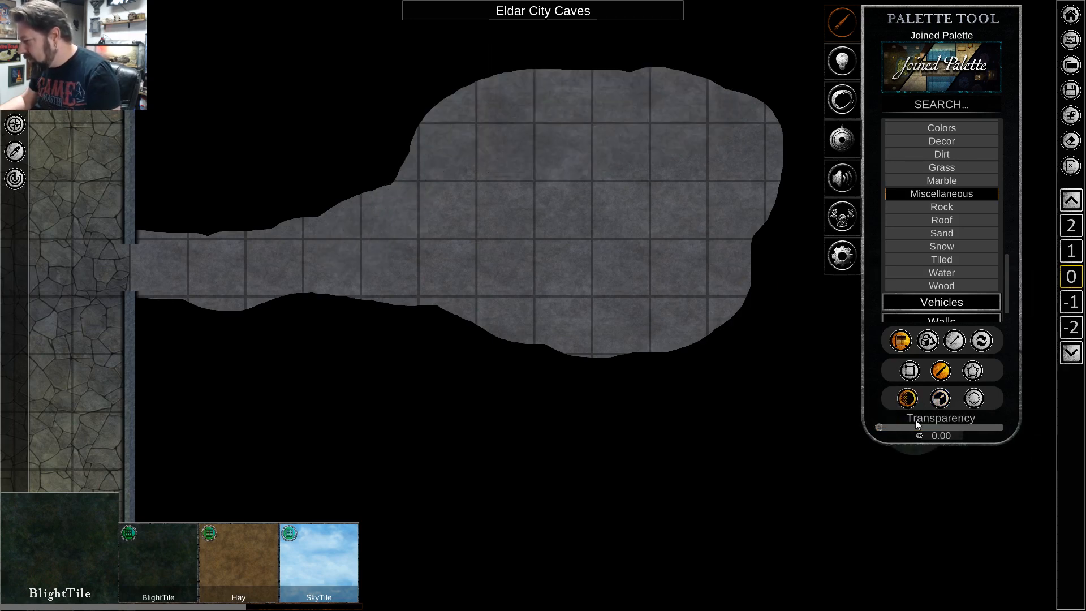
left_click(974, 400)
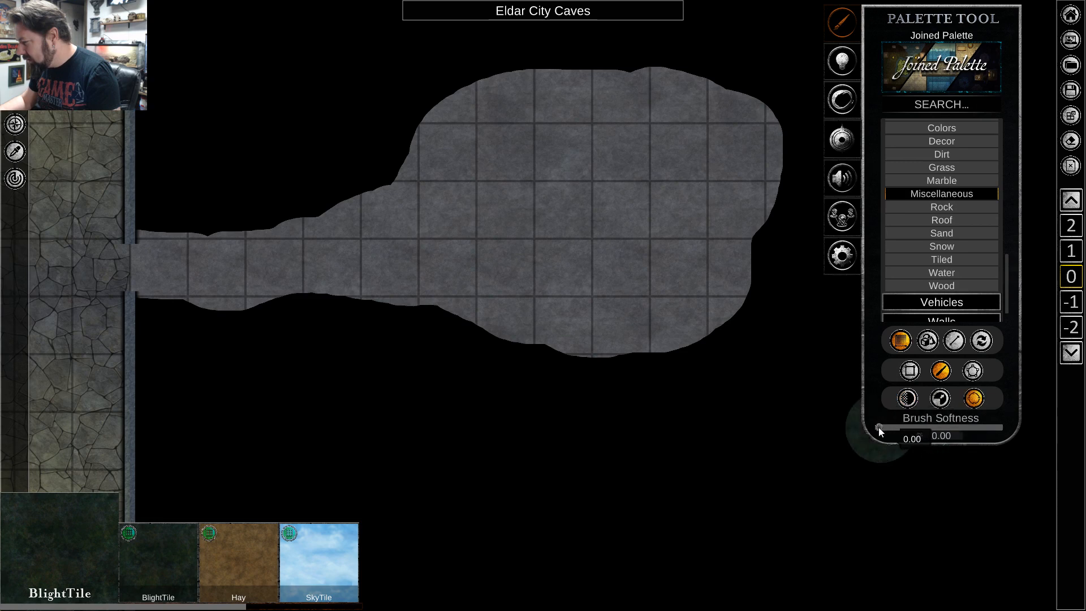
left_click_drag(878, 427, 1004, 429)
mouse_move(448, 74)
left_mouse_down()
mouse_move(520, 160)
mouse_move(562, 180)
mouse_move(722, 112)
mouse_move(728, 70)
mouse_move(632, 97)
mouse_move(591, 125)
mouse_move(502, 81)
mouse_move(575, 95)
mouse_move(628, 77)
mouse_move(630, 90)
mouse_move(460, 67)
left_mouse_up()
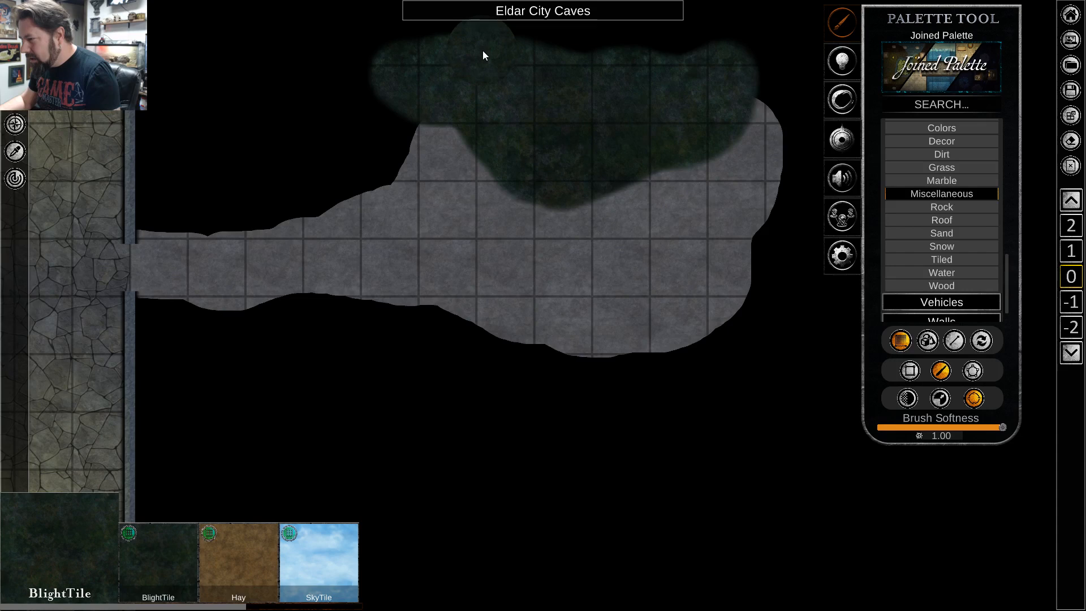
left_click_drag(483, 51, 520, 83)
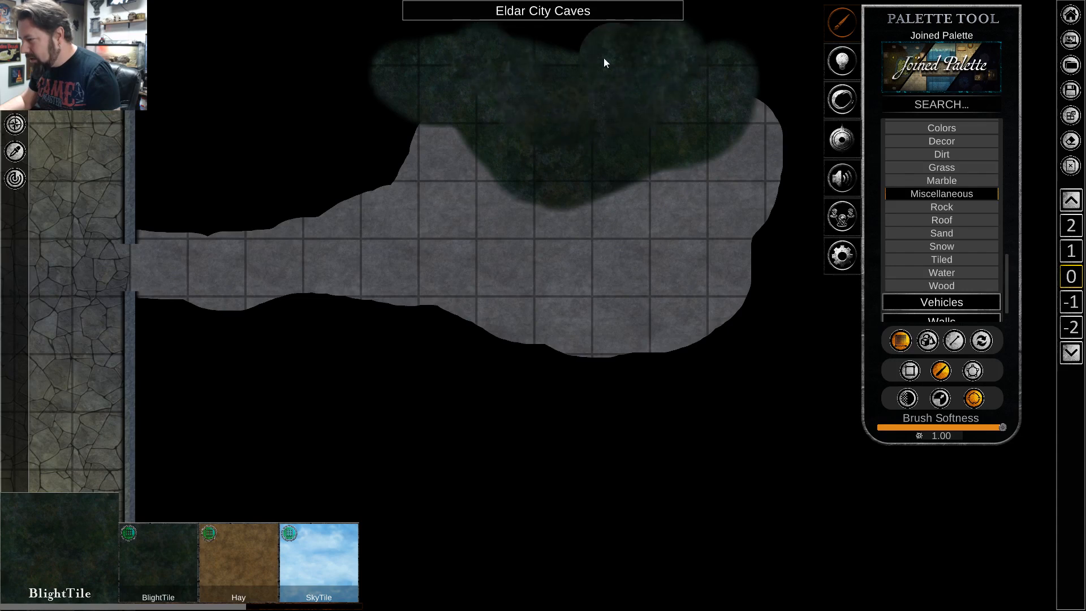
Select the BlightTile stroke over the chamber's north part, slightly adjust its brightness through object manipulation, and deselect it.
right_click(635, 123)
left_click(593, 94)
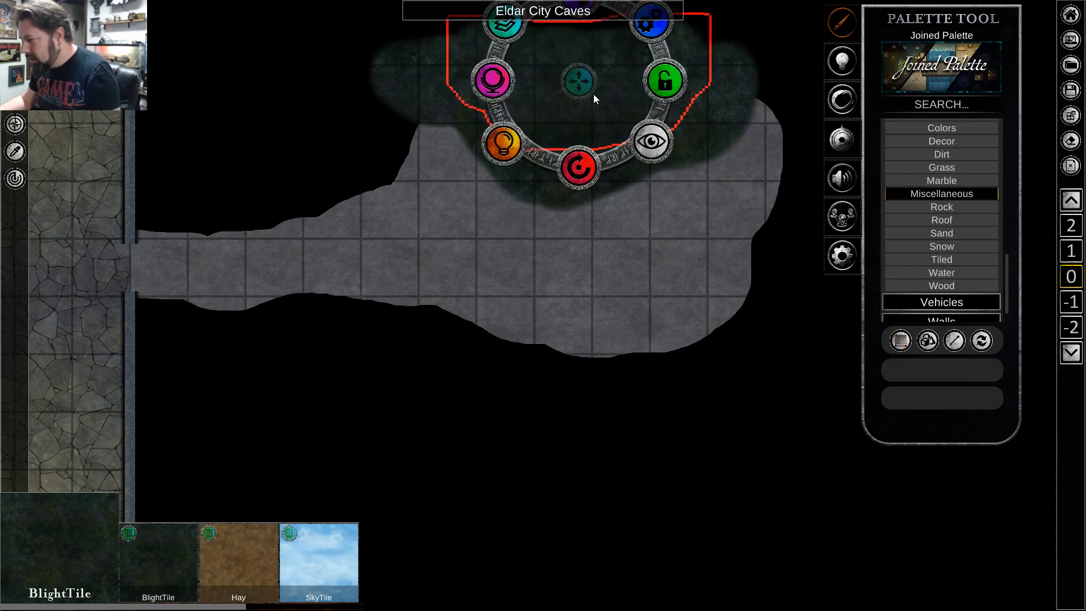
key("w")
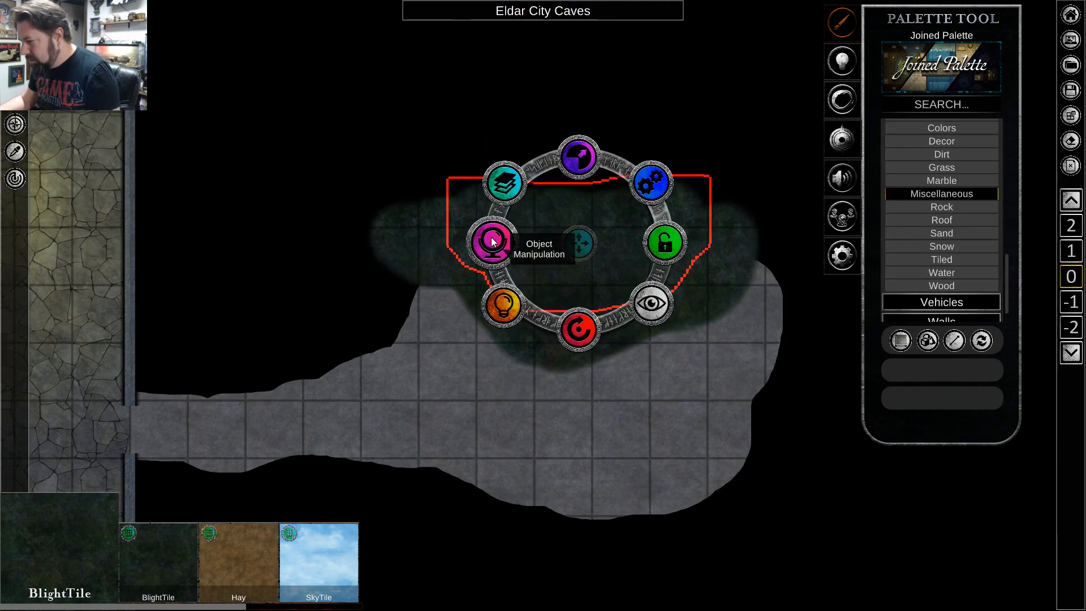
left_click(492, 242)
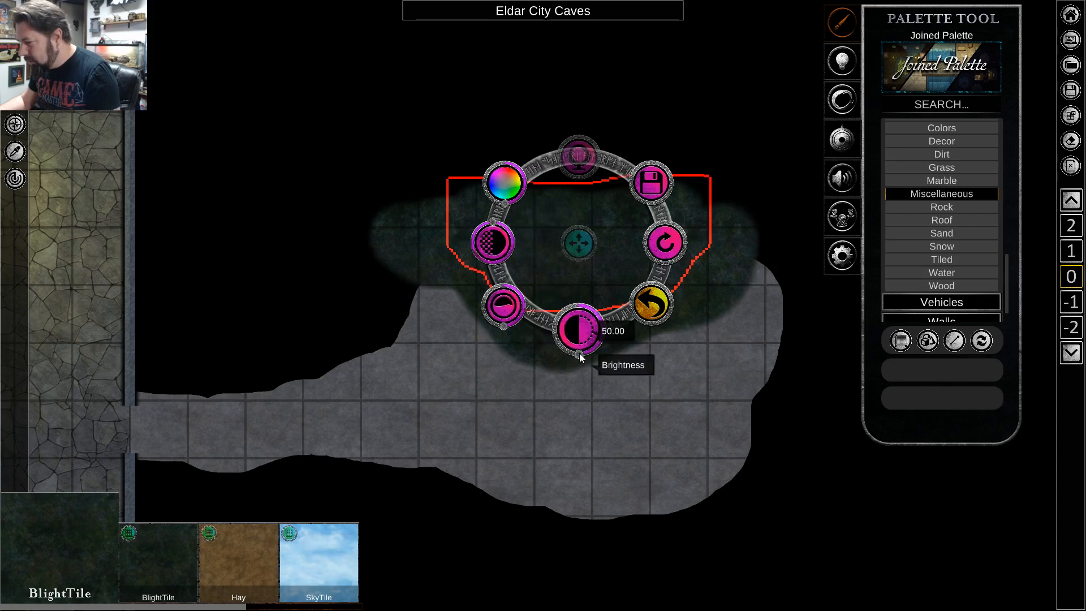
left_click_drag(582, 352, 582, 352)
left_click(566, 413)
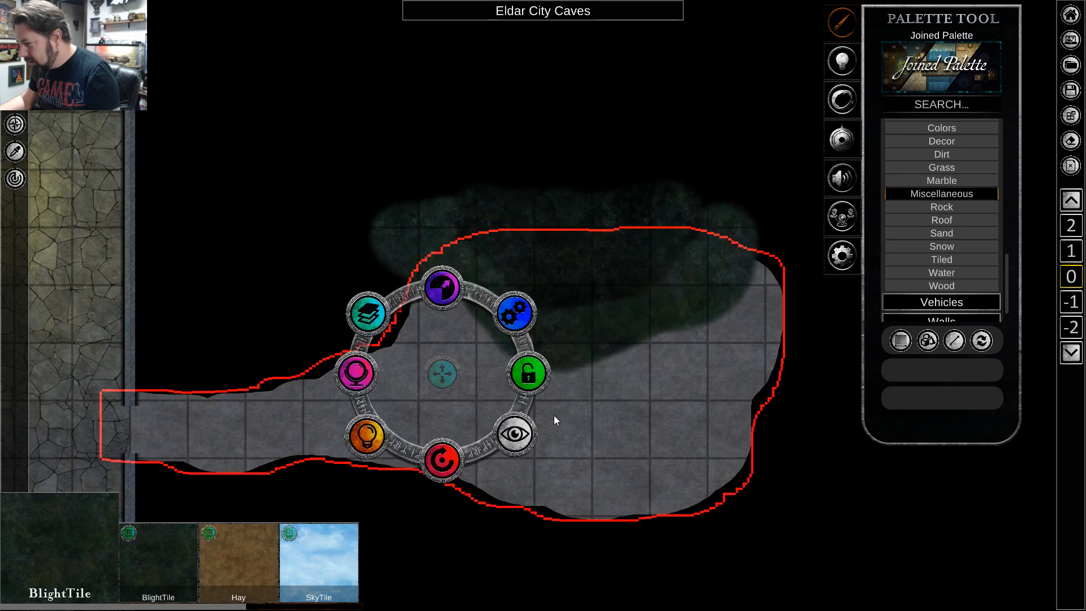
left_click(594, 280)
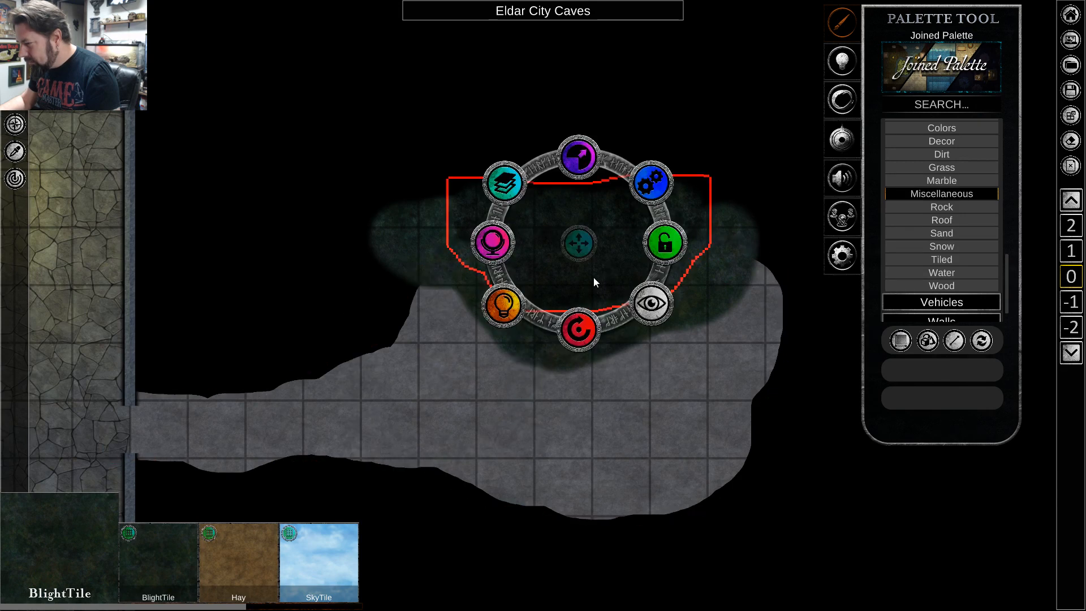
left_click(493, 244)
left_click_drag(585, 354, 583, 354)
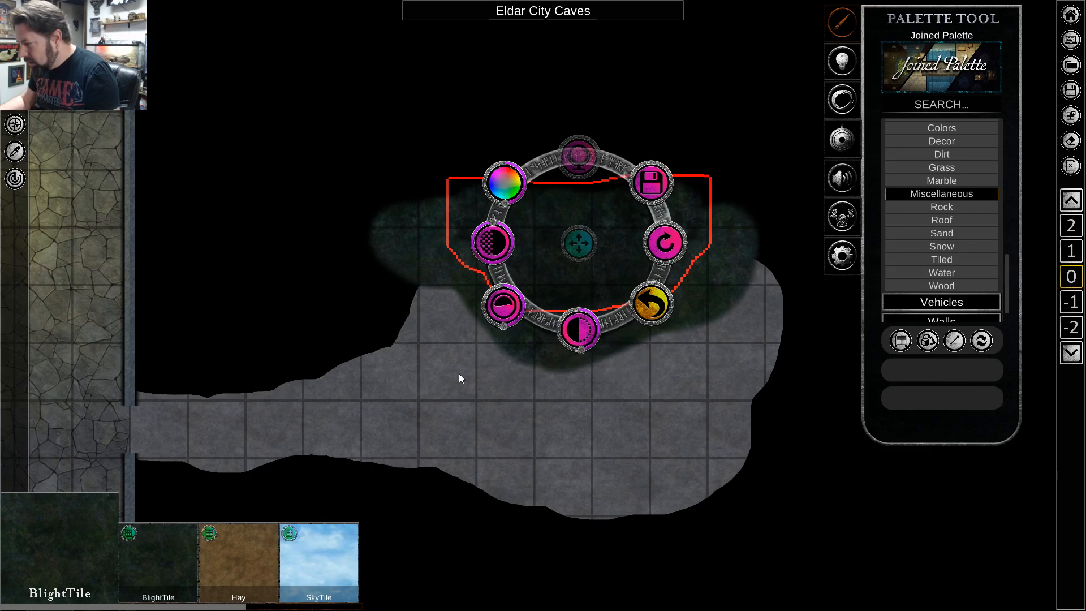
left_click(382, 306)
left_click(267, 243)
left_click(504, 572)
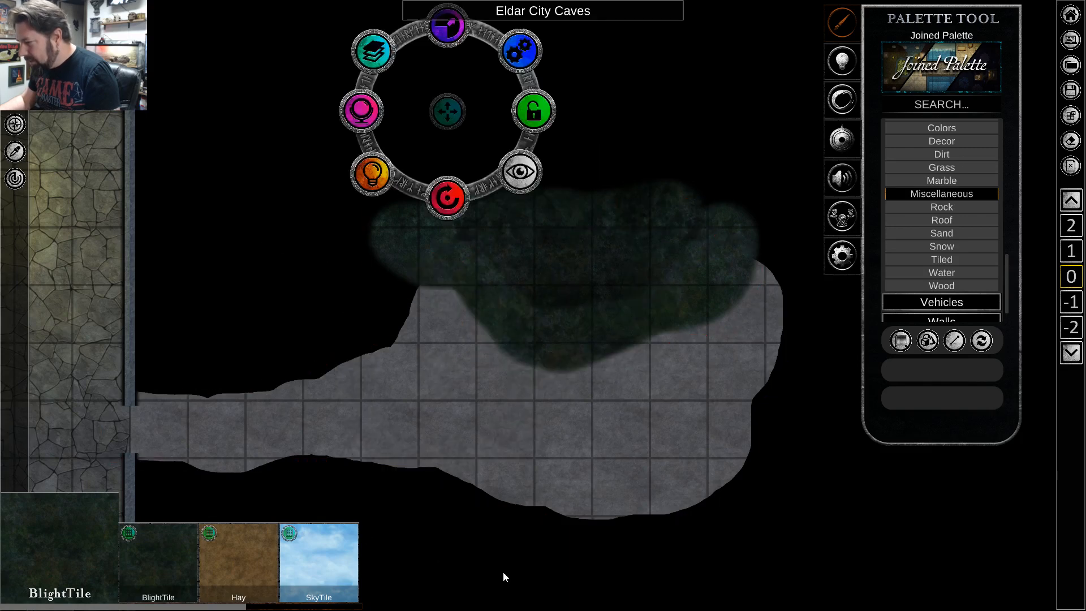
left_click(691, 115)
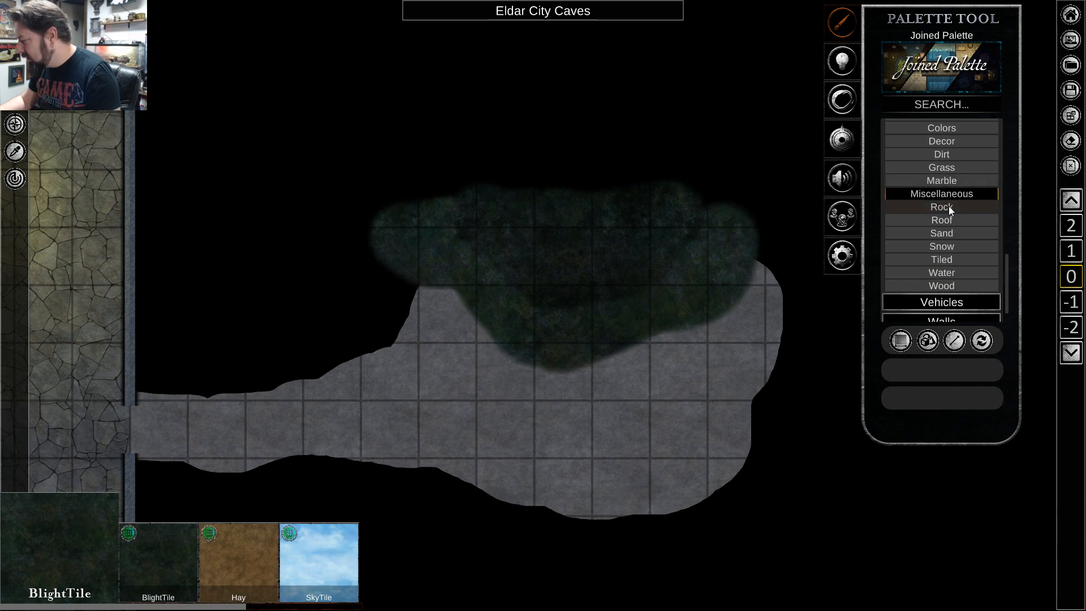
Choose the Stone wall texture, matching the existing cave wall to the south, and switch wall drawing to freehand.
scroll(947, 148, "up", 3)
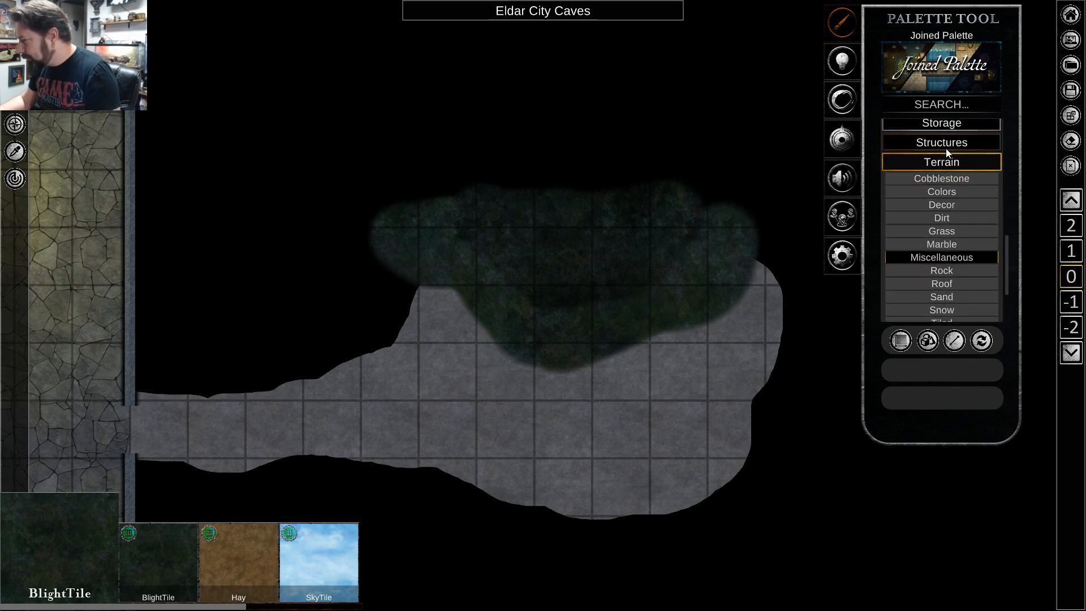
left_click(939, 165)
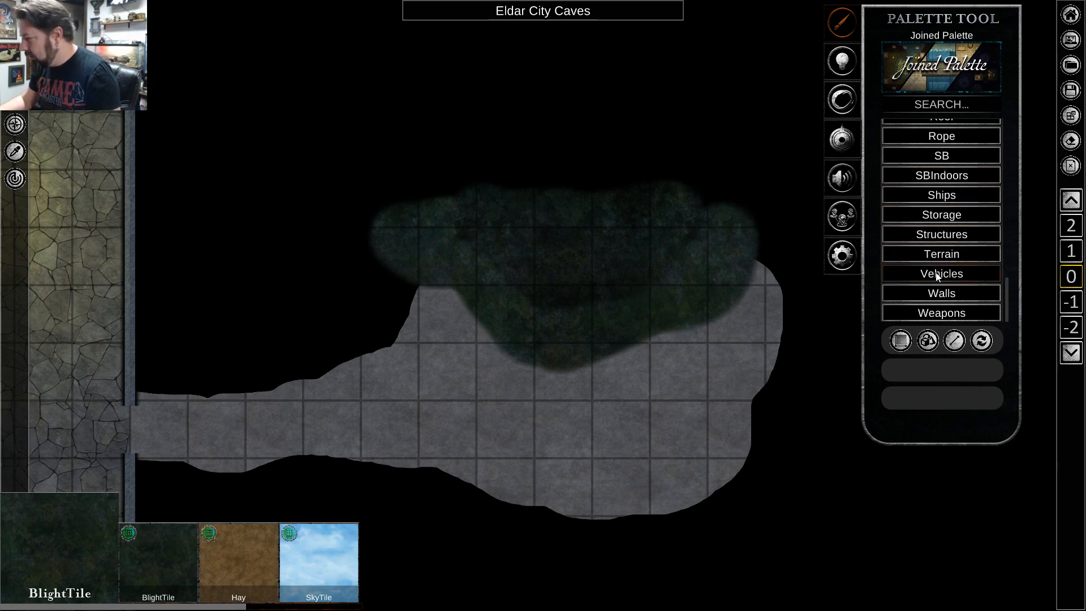
left_click(935, 291)
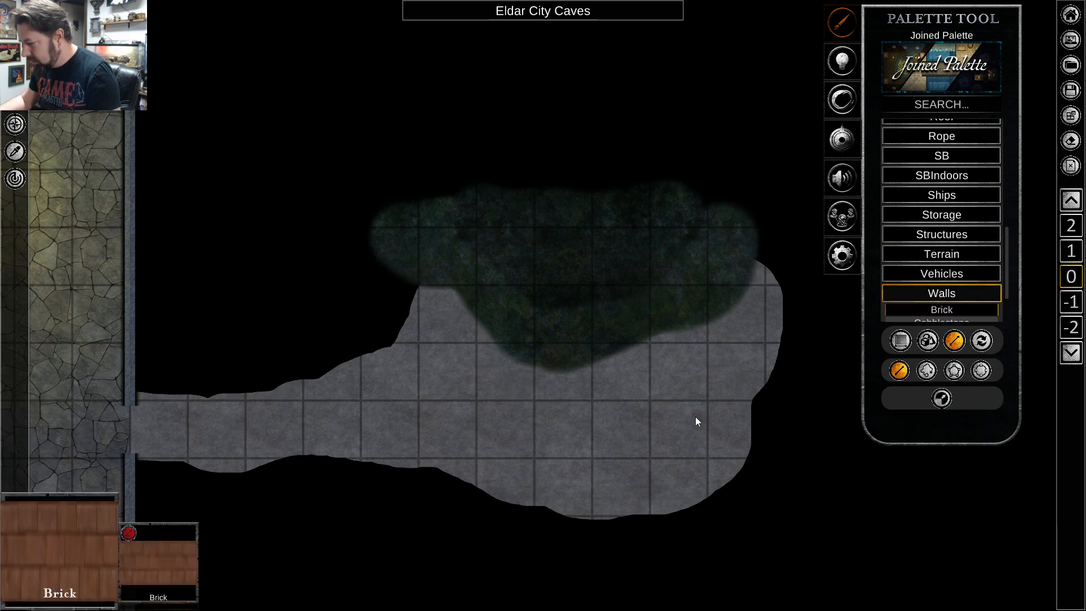
scroll(950, 232, "down", 2)
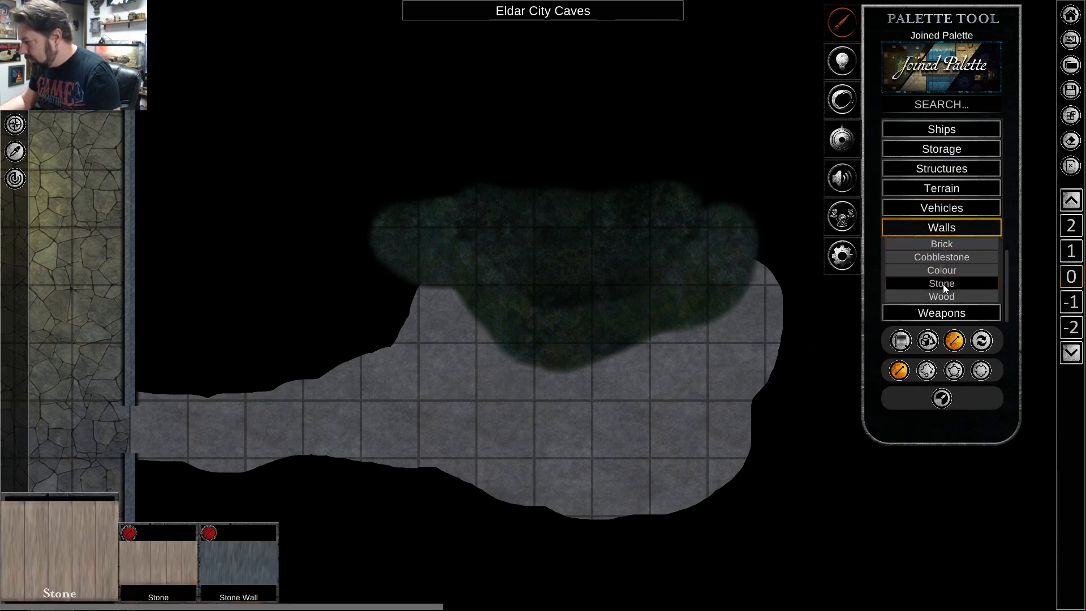
left_click(942, 284)
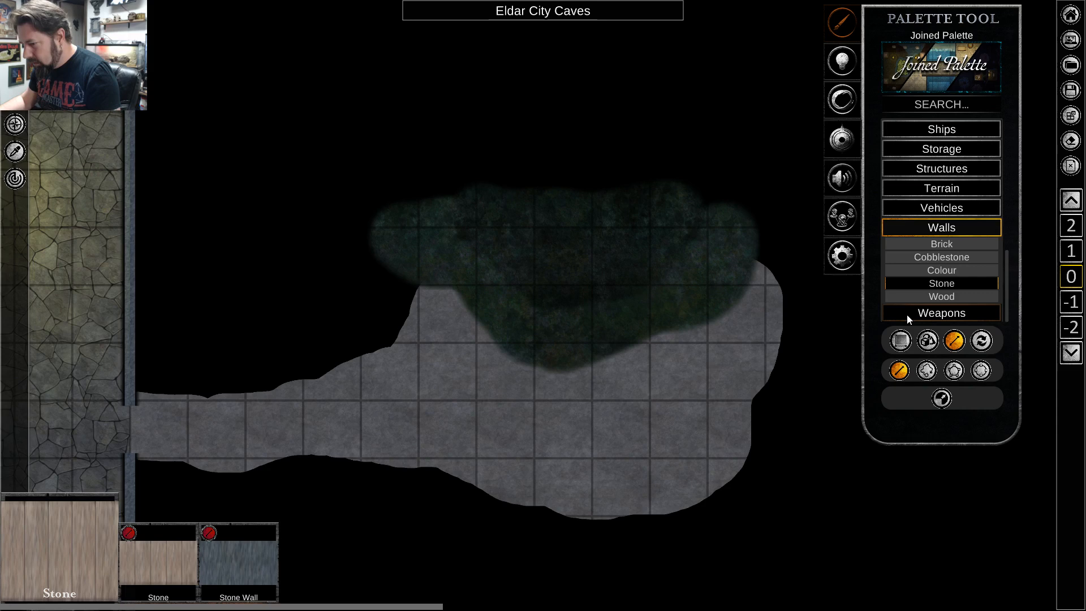
key("s")
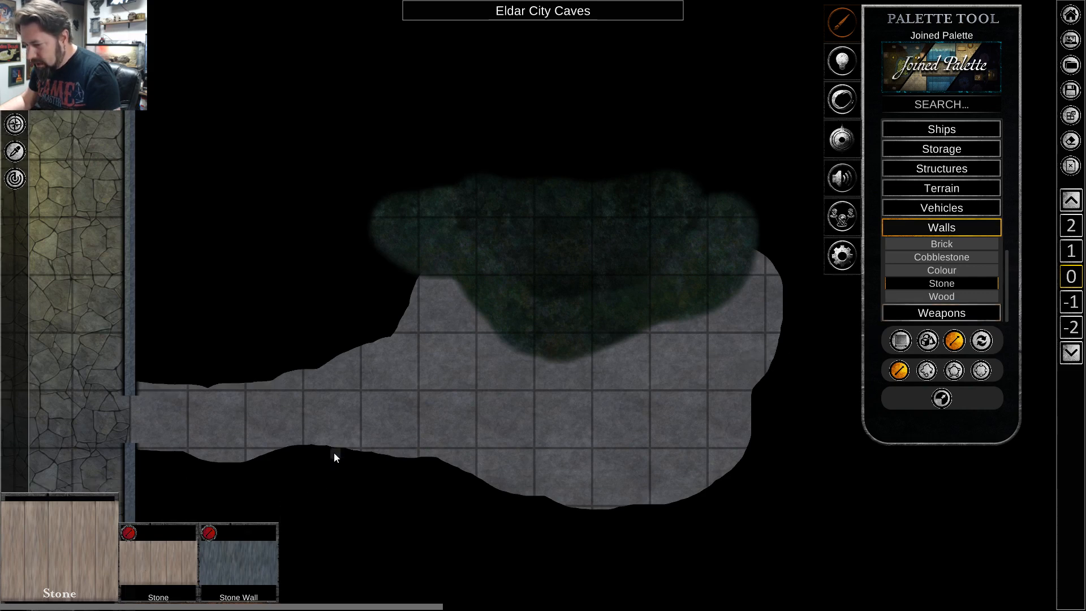
key("s")
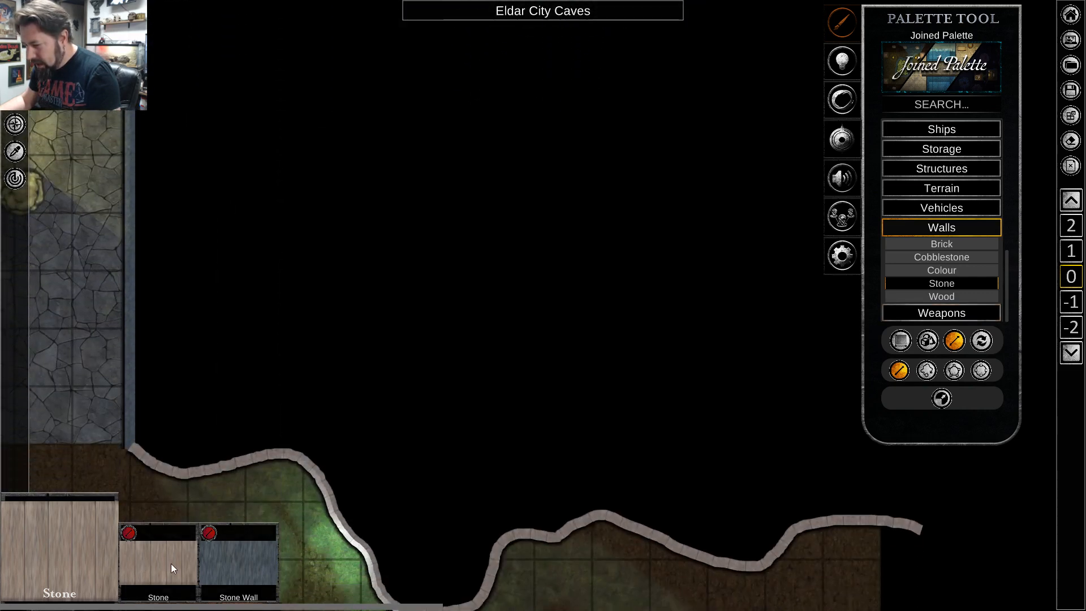
key("w")
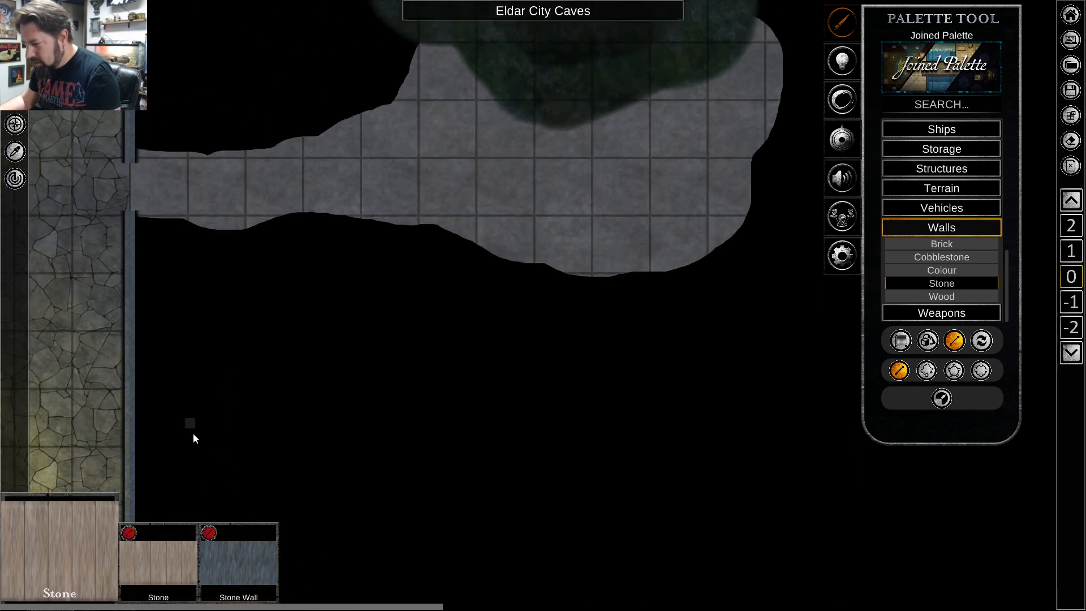
left_click(928, 371)
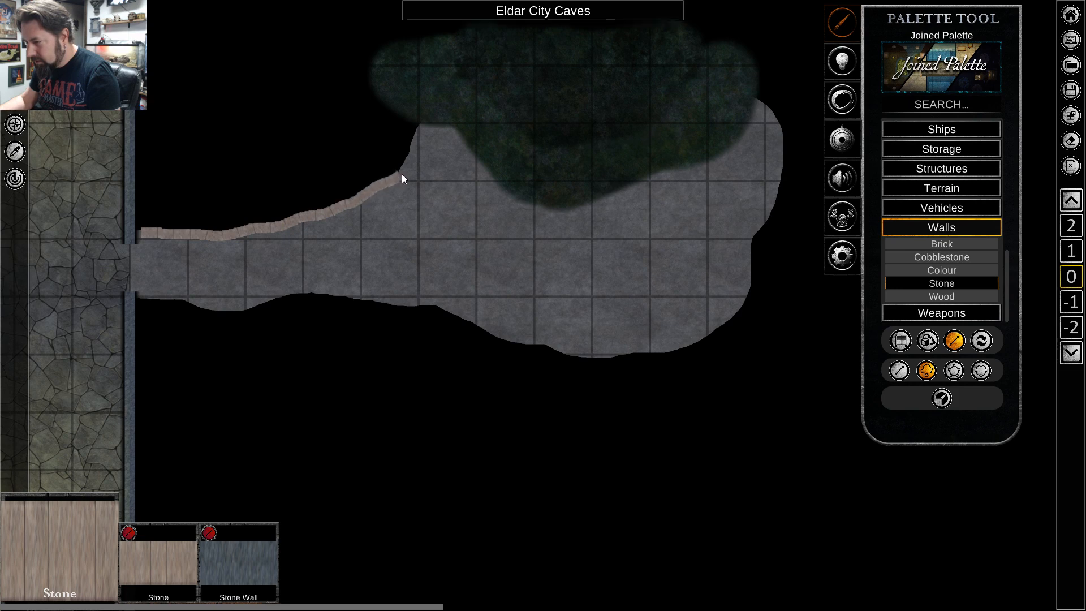
Draw freehand Stone walls along the side cave's north and south edges, leaving a gap at its east end, and finish wall drawing.
left_click_drag(427, 105, 463, 73)
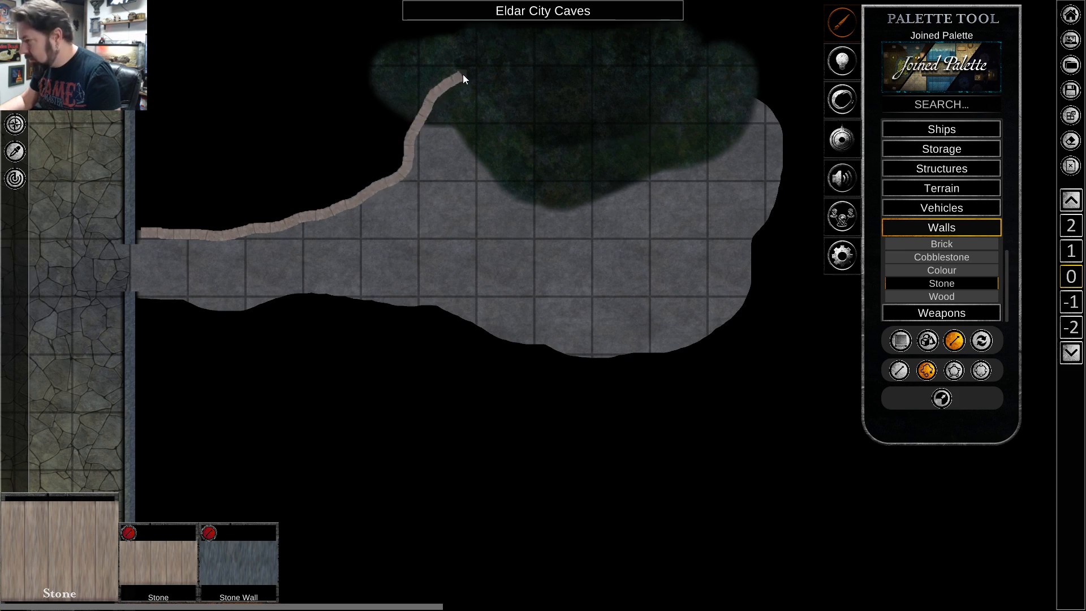
left_click_drag(543, 41, 593, 39)
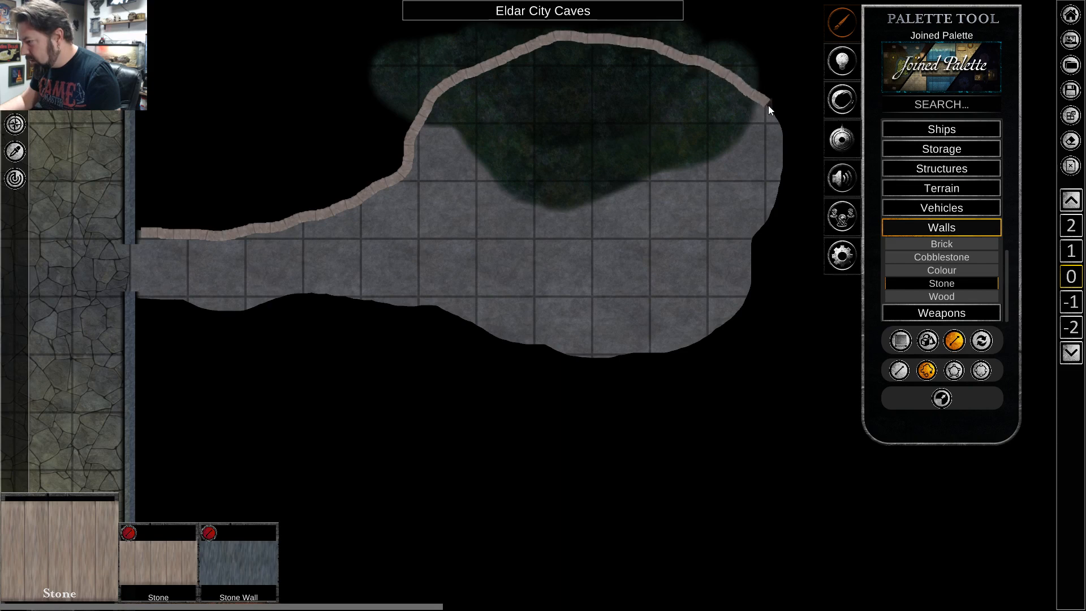
left_click_drag(786, 132, 787, 133)
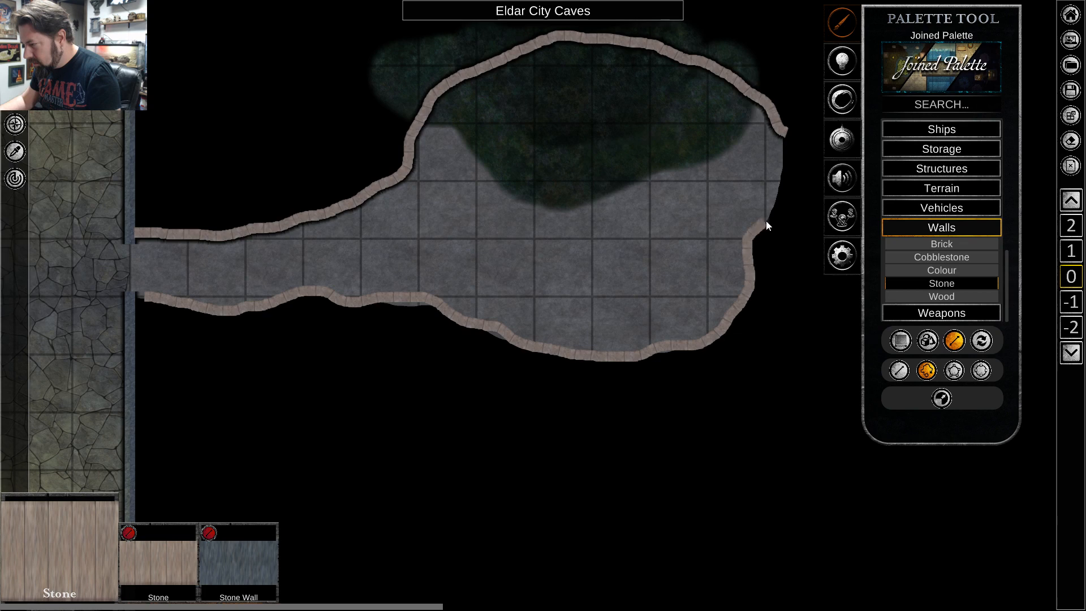
left_click_drag(772, 219, 775, 219)
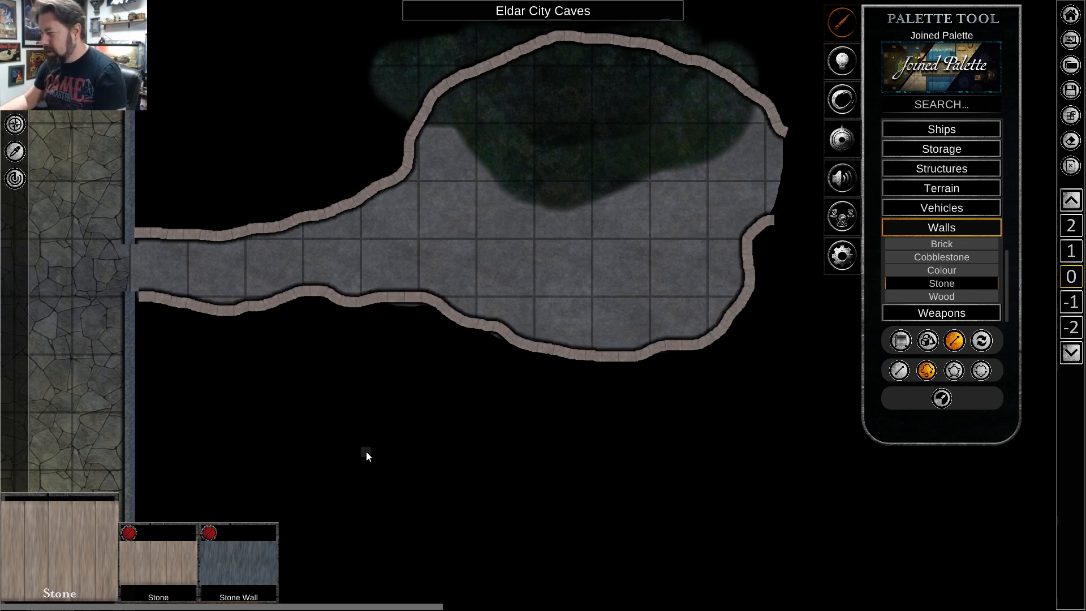
right_click(441, 268)
Darken the map's ambient lighting slightly by shifting the time of day.
scroll(253, 397, "down", 3)
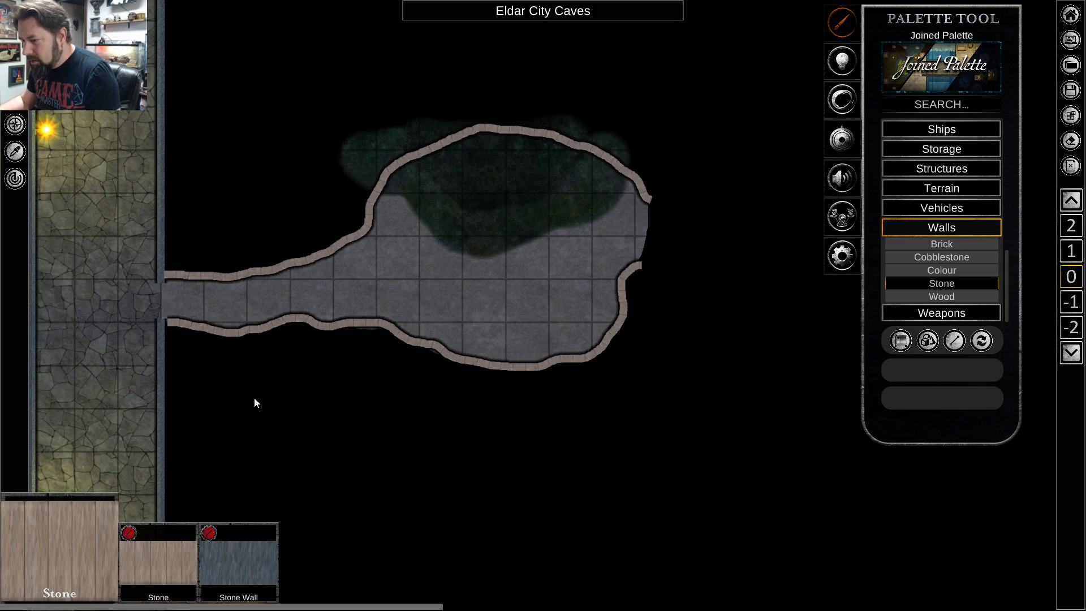
left_click_drag(233, 403, 391, 313)
scroll(396, 317, "down", 3)
scroll(437, 301, "up", 4)
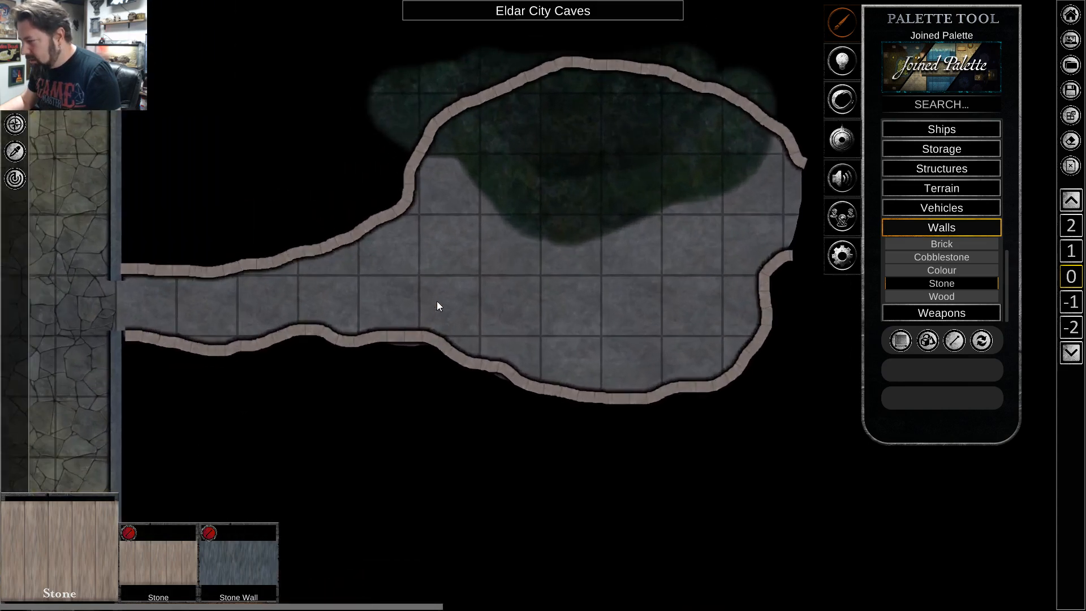
key("a")
scroll(501, 289, "down", 3)
key("s")
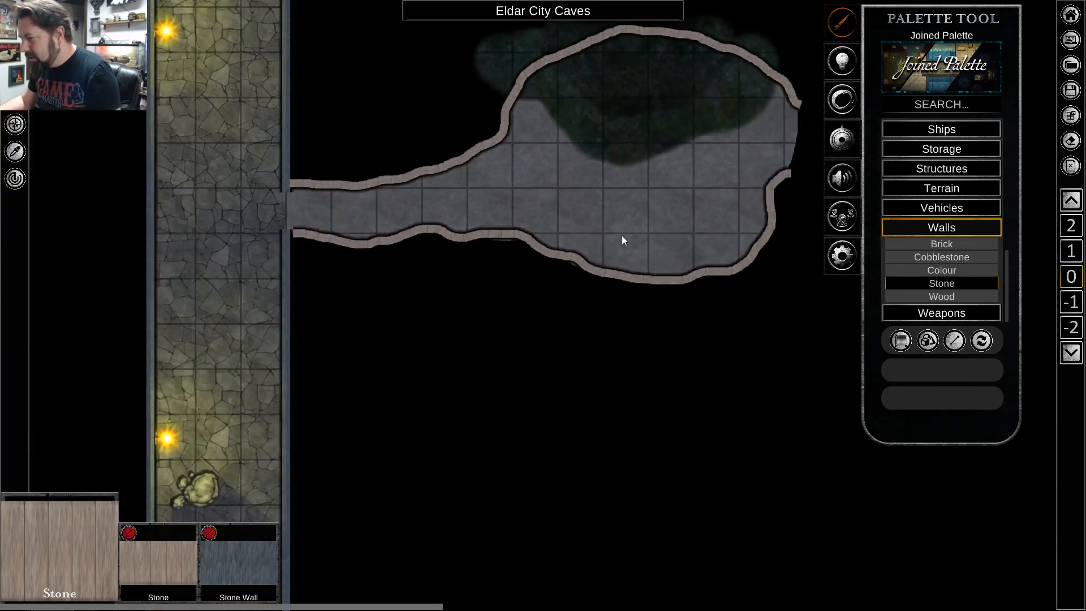
key("d")
left_click(837, 68)
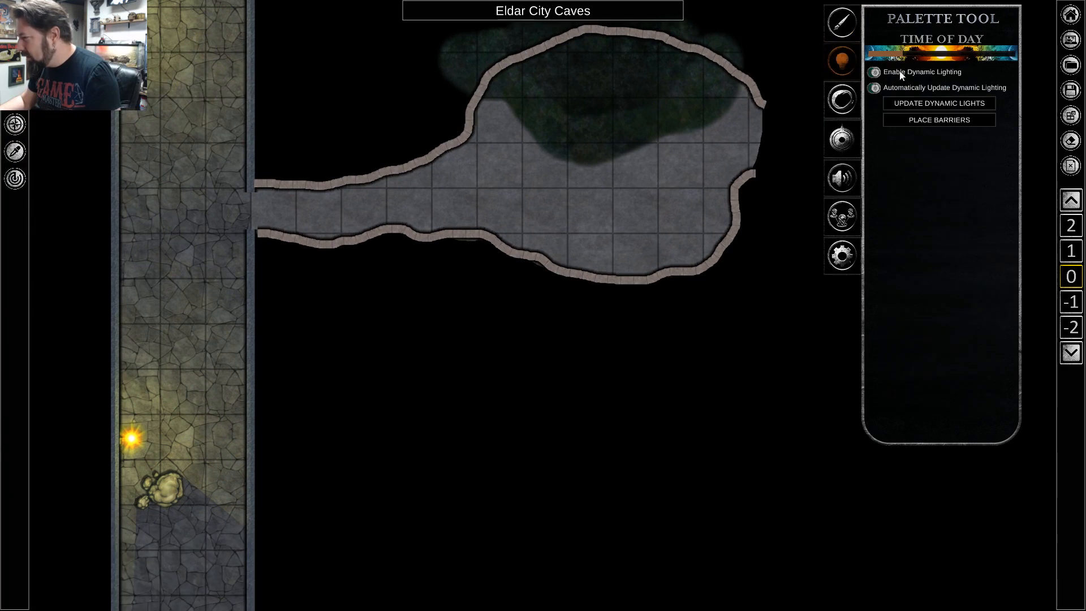
left_click_drag(902, 52, 893, 60)
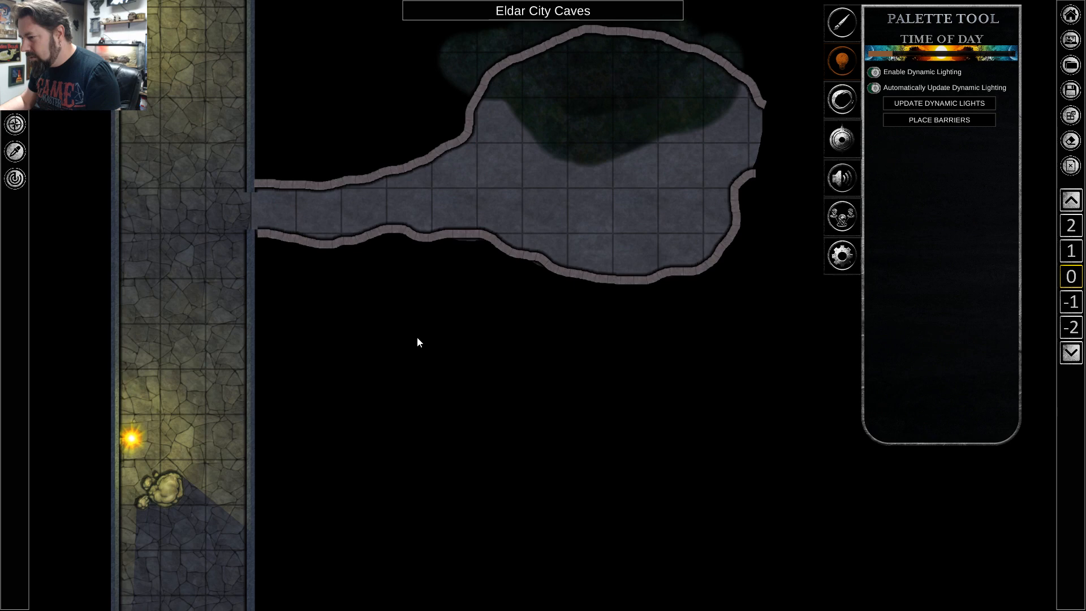
Copy the glowing green mushroom cluster from the cavern south of the corridor into the blighted north part of the side cave.
key("a")
key("s")
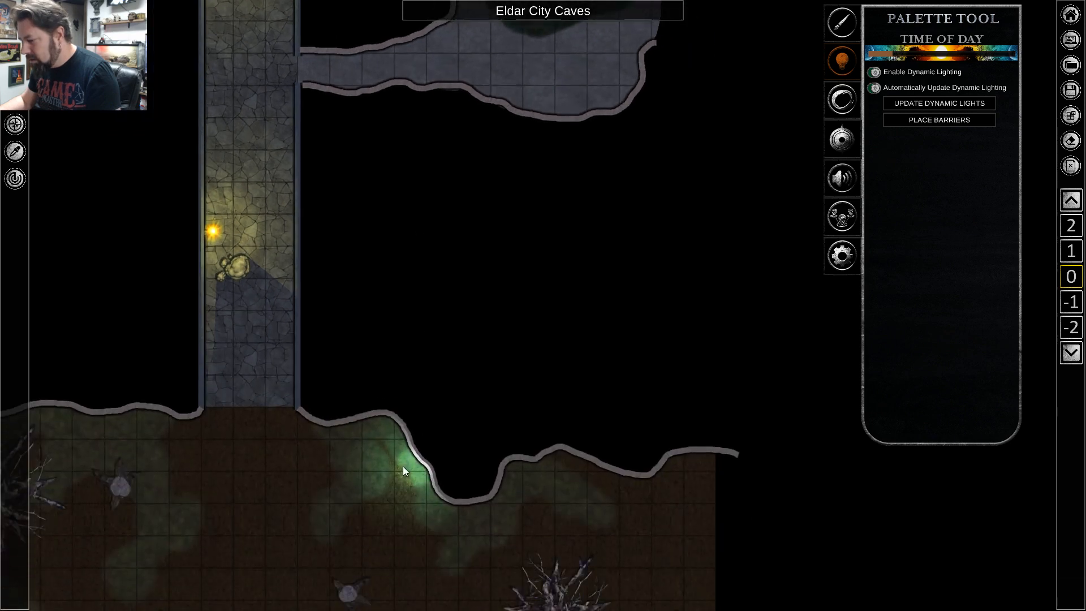
right_click(413, 470)
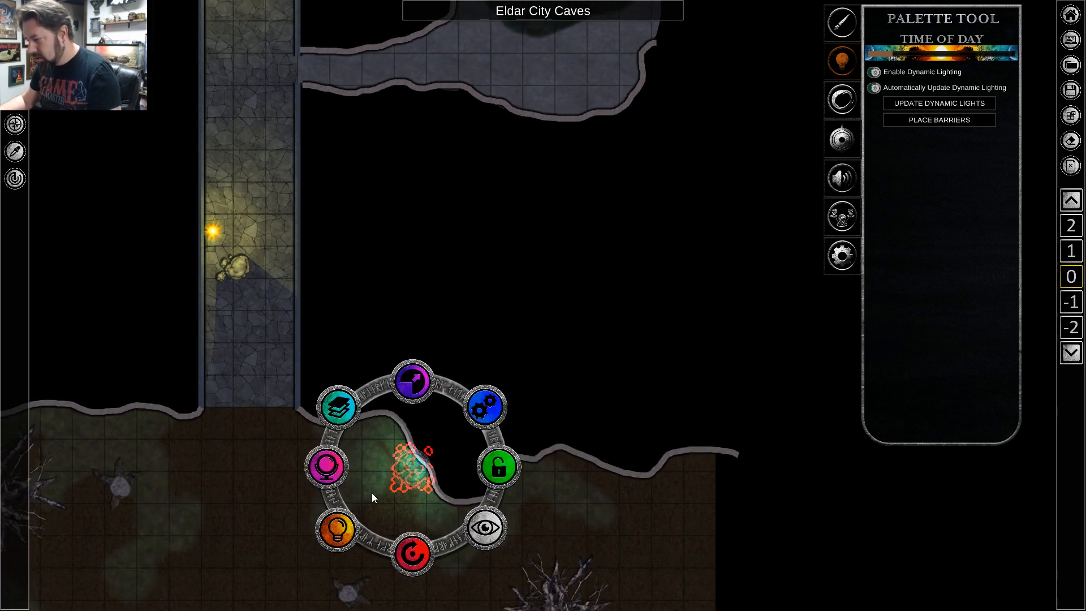
scroll(584, 174, "up", 1)
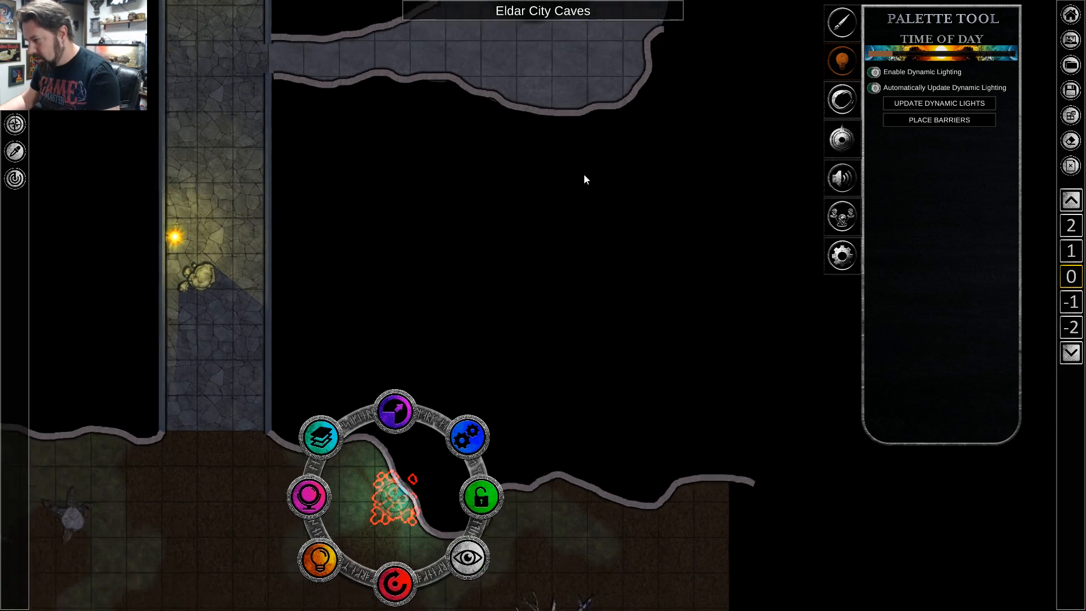
scroll(583, 175, "down", 1)
key("w")
scroll(589, 255, "up", 3)
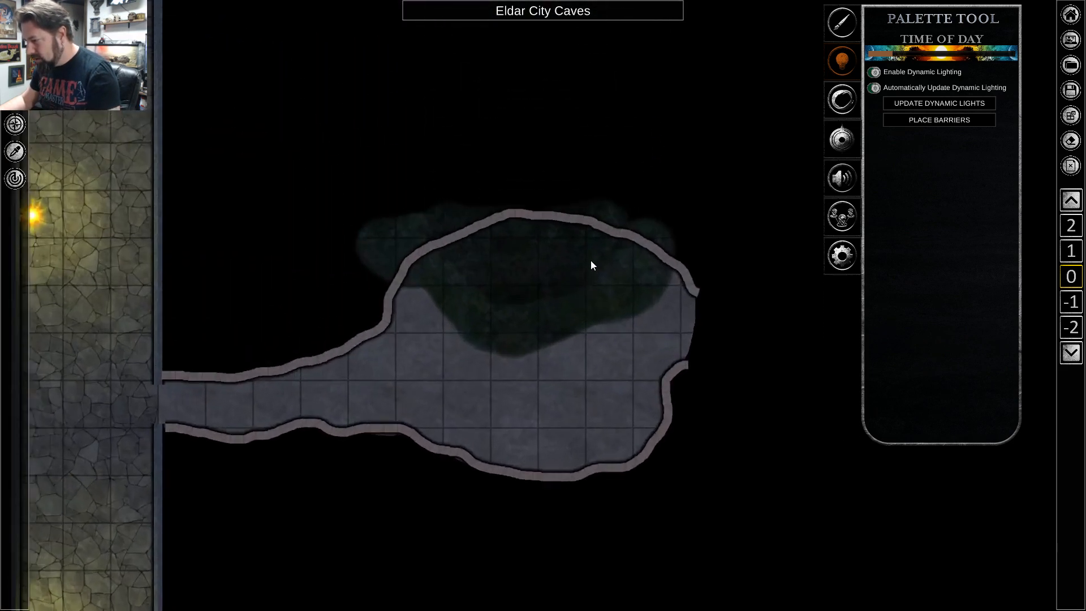
scroll(580, 269, "up", 2)
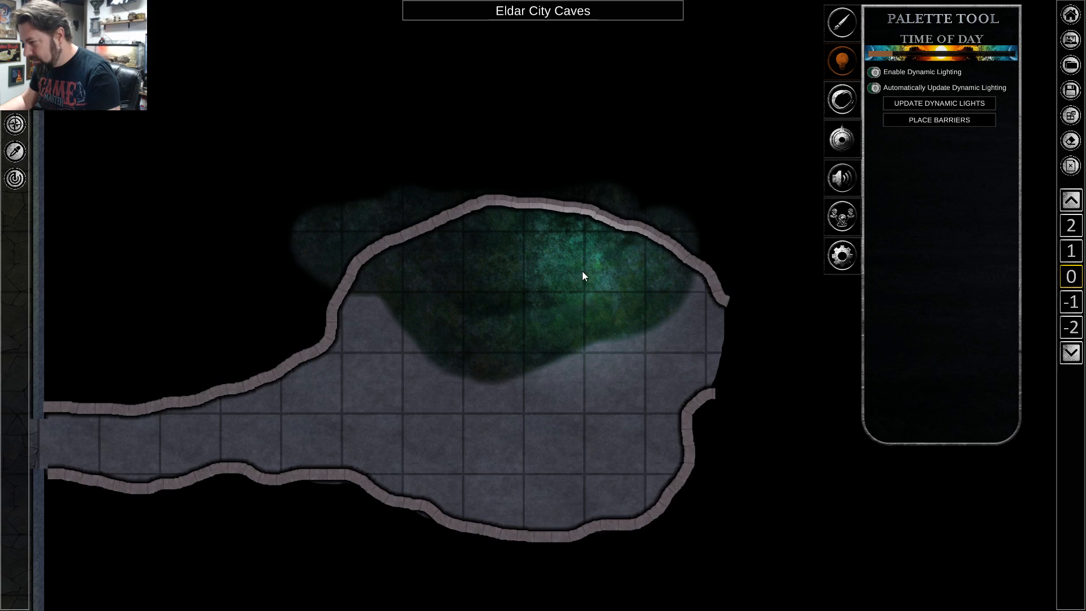
right_click(582, 275)
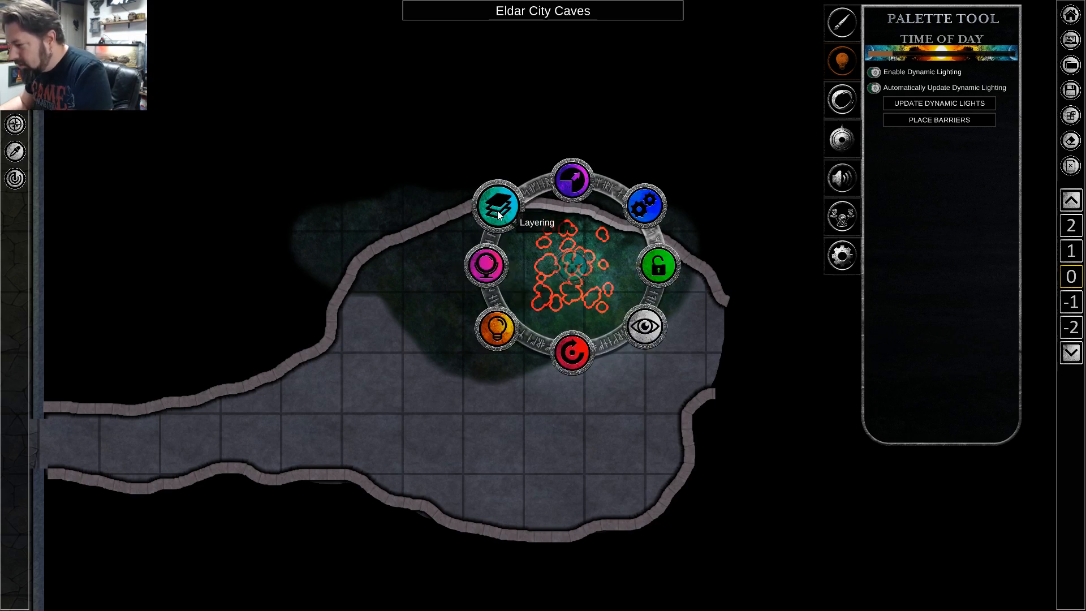
left_click(491, 255)
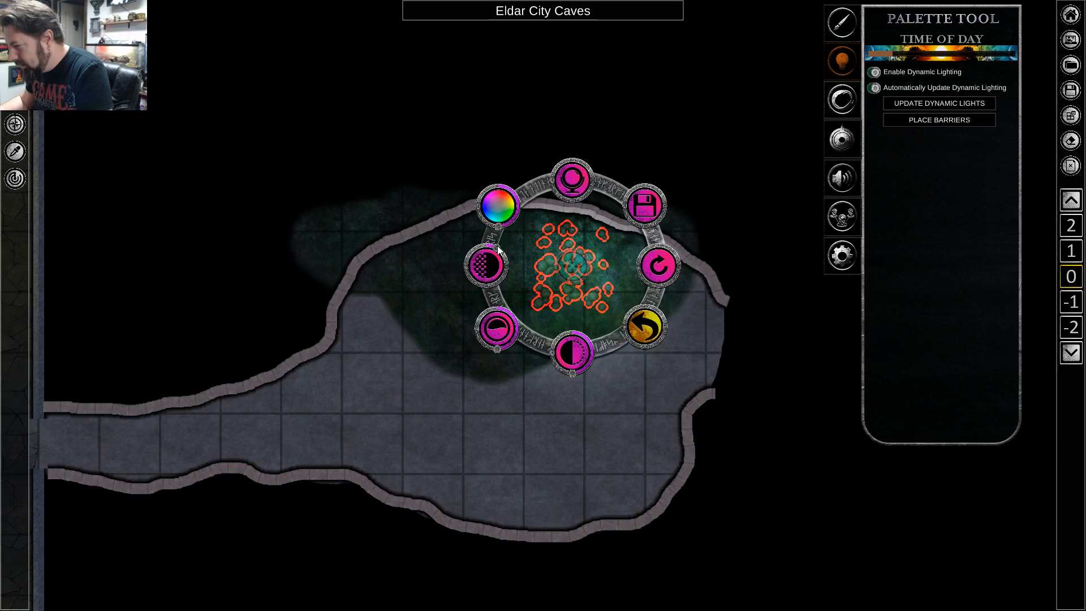
left_click(504, 369)
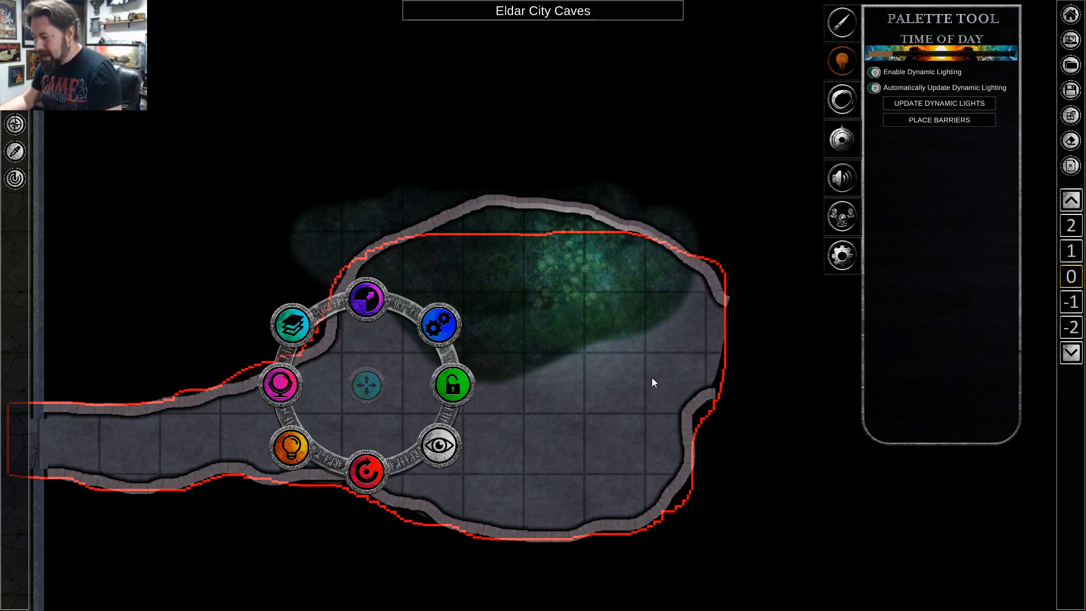
scroll(586, 414, "down", 1)
key("s")
key("a")
left_click(710, 481)
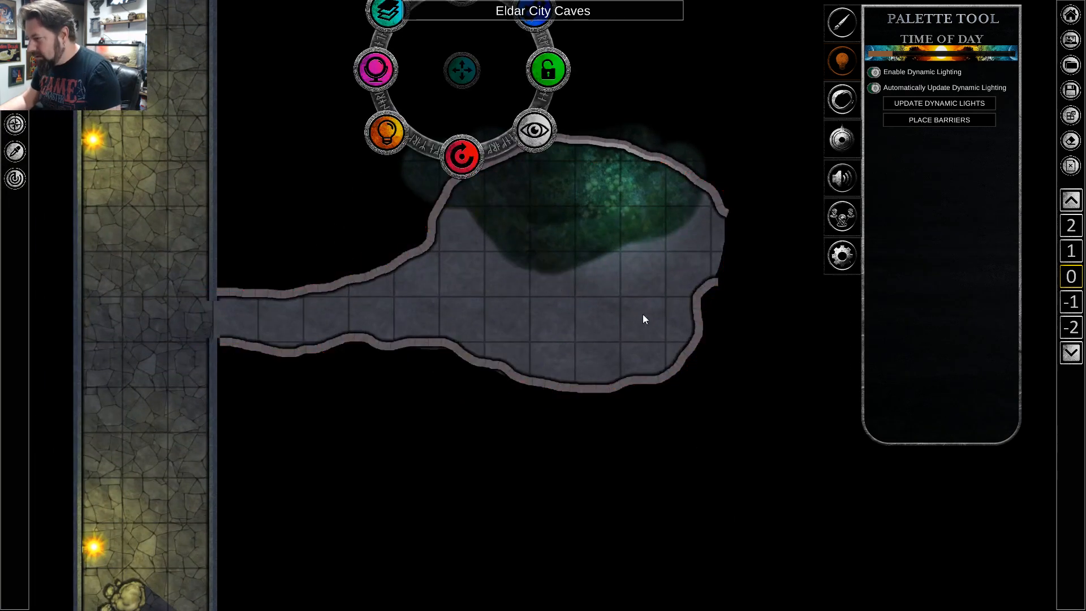
Draw a closed freehand ring of Stone wall about one and a half squares across in the chamber, south of the blight.
key("d")
scroll(575, 262, "up", 2)
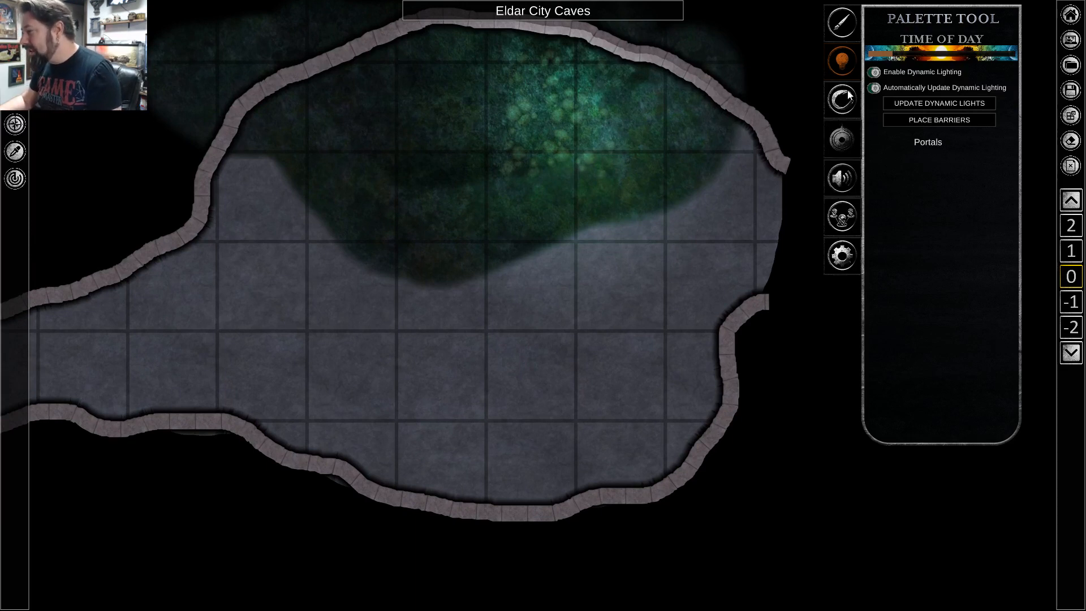
left_click(837, 34)
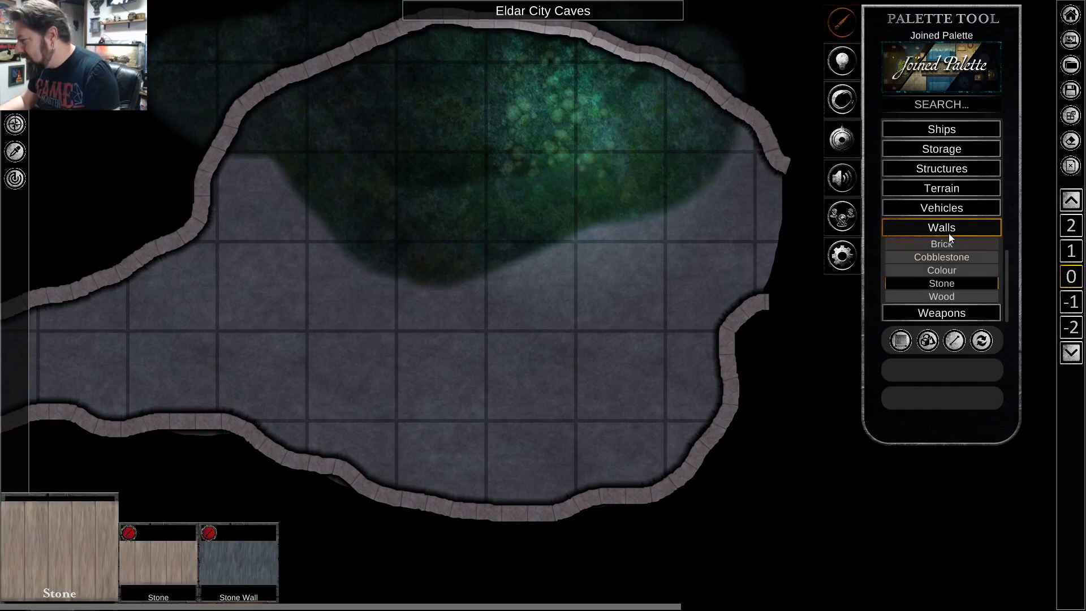
left_click(942, 284)
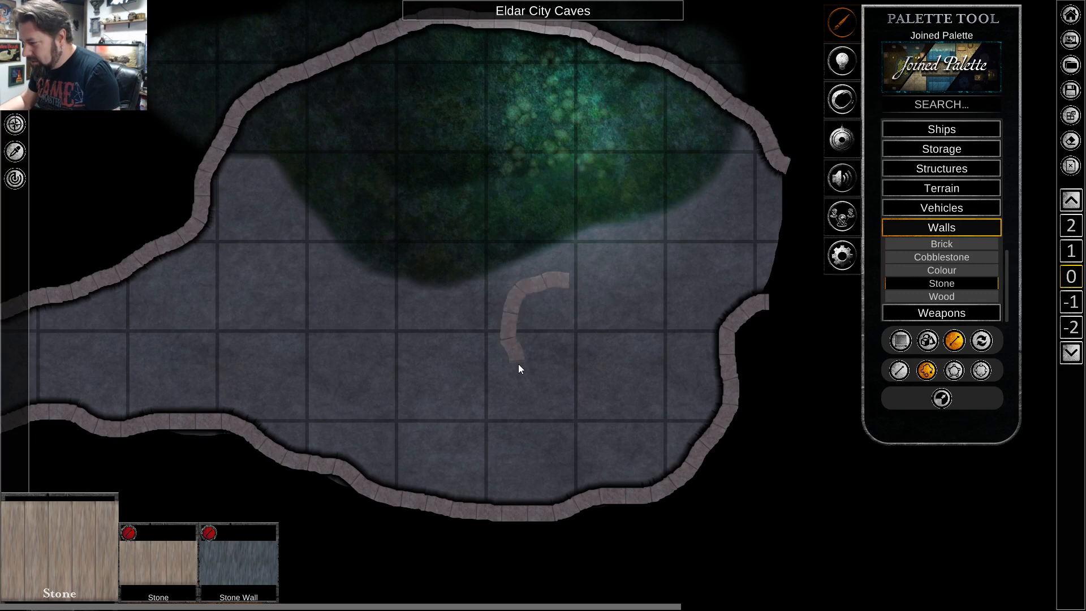
left_click(562, 282)
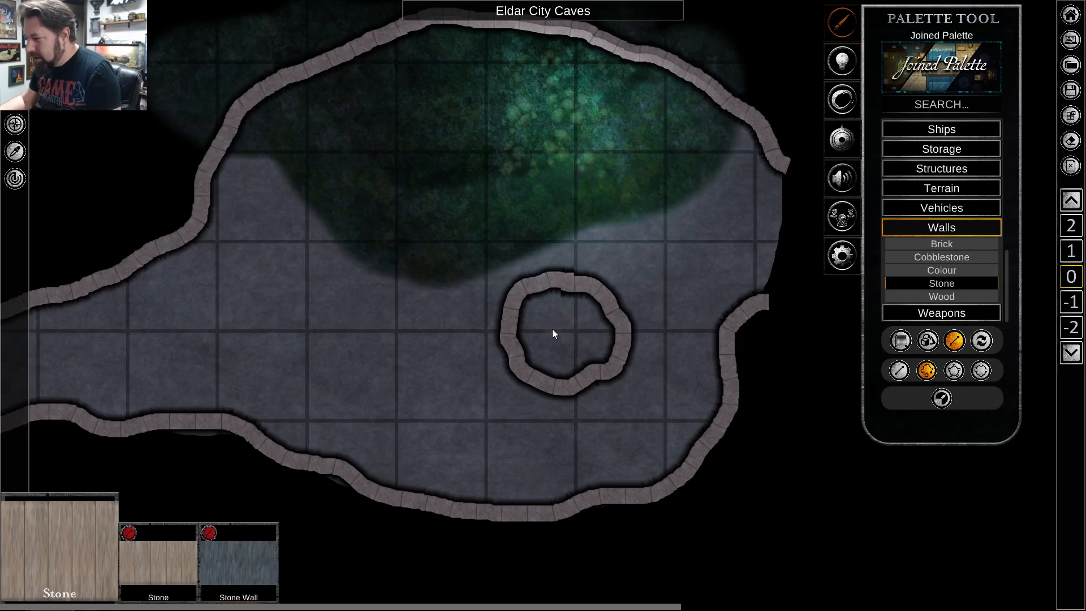
right_click(635, 256)
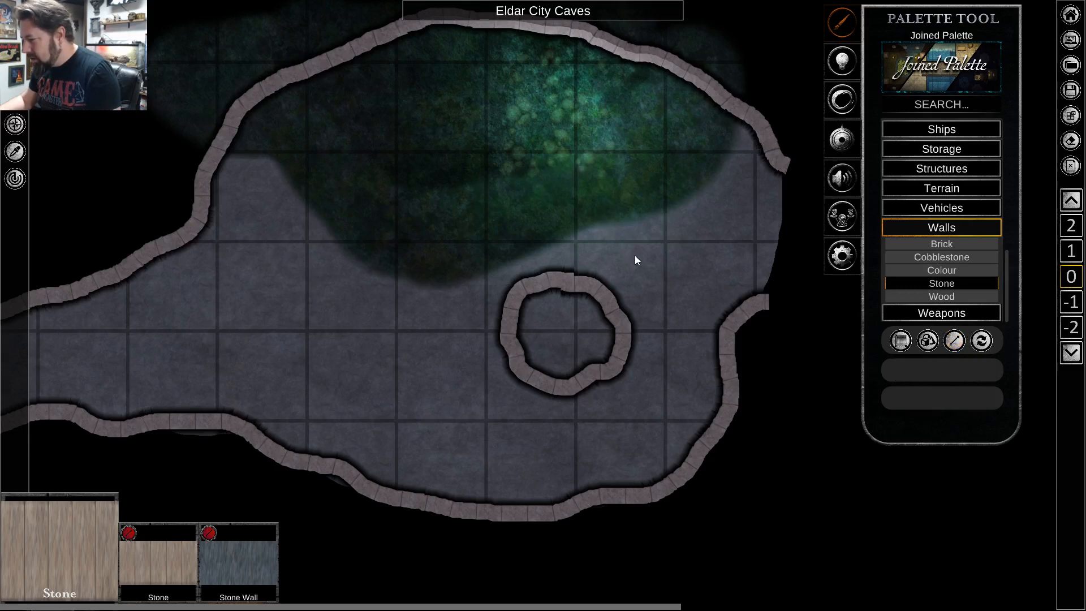
Copy the mushroom cluster onto the rock floor just west of the stone ring and adjust the copy's hue through object manipulation.
right_click(558, 116)
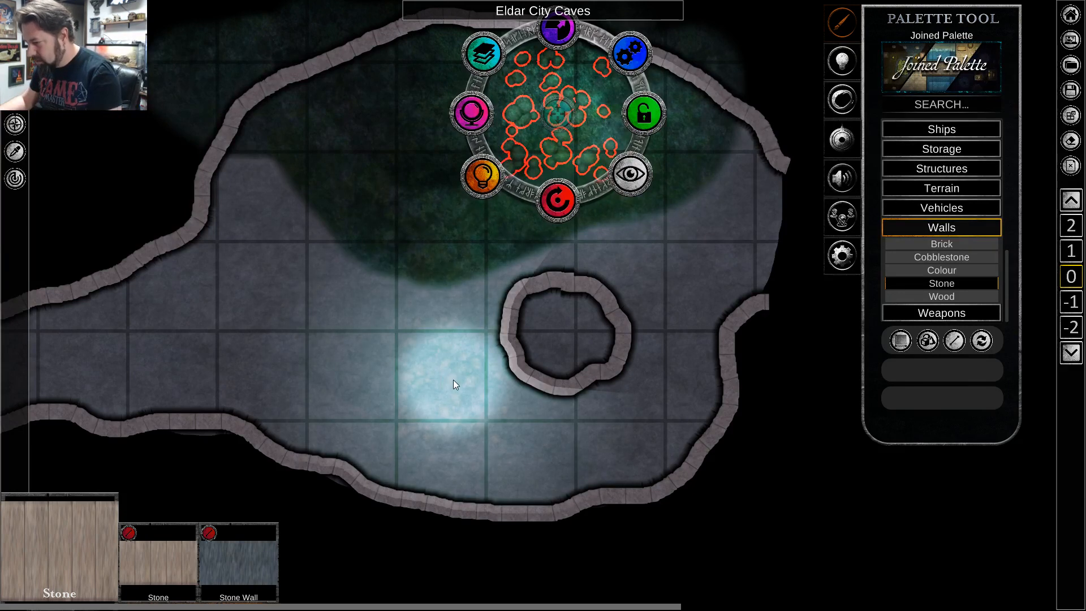
right_click(453, 379)
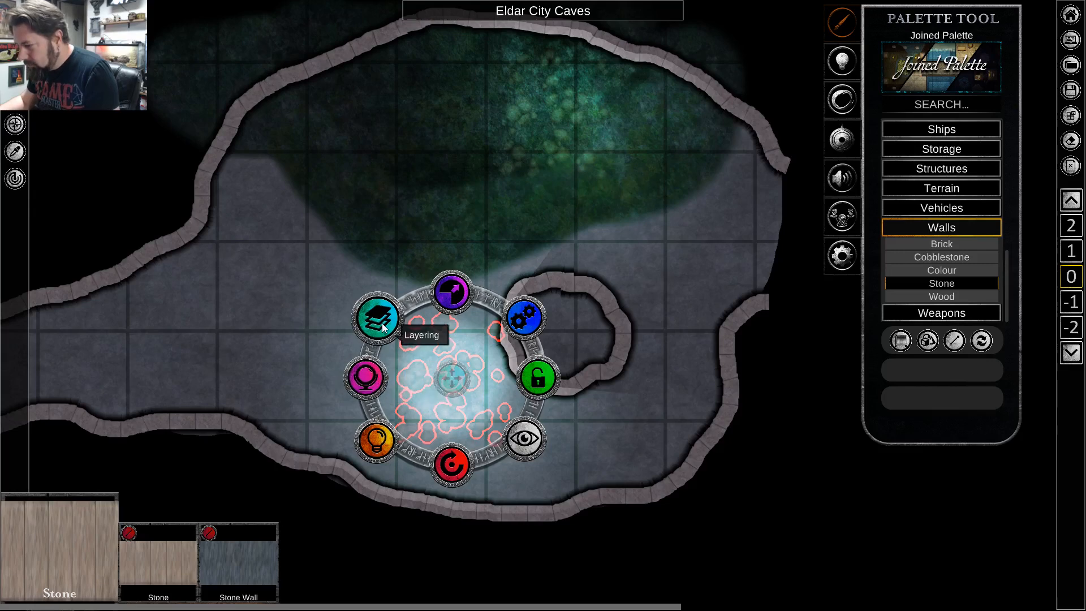
left_click(373, 387)
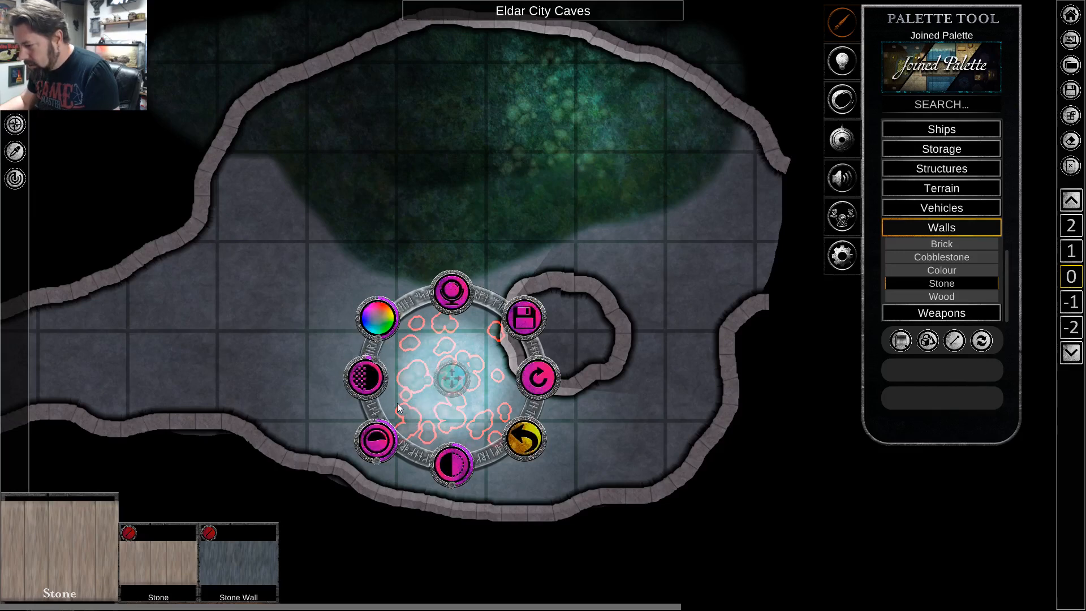
left_click_drag(377, 357, 393, 412)
left_click(477, 382)
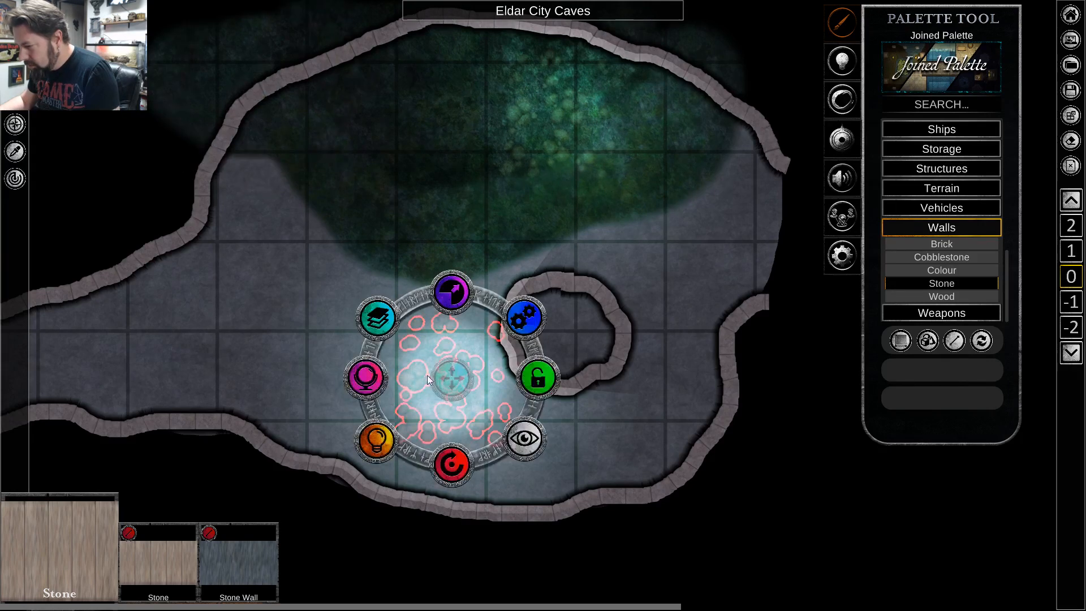
left_click(374, 371)
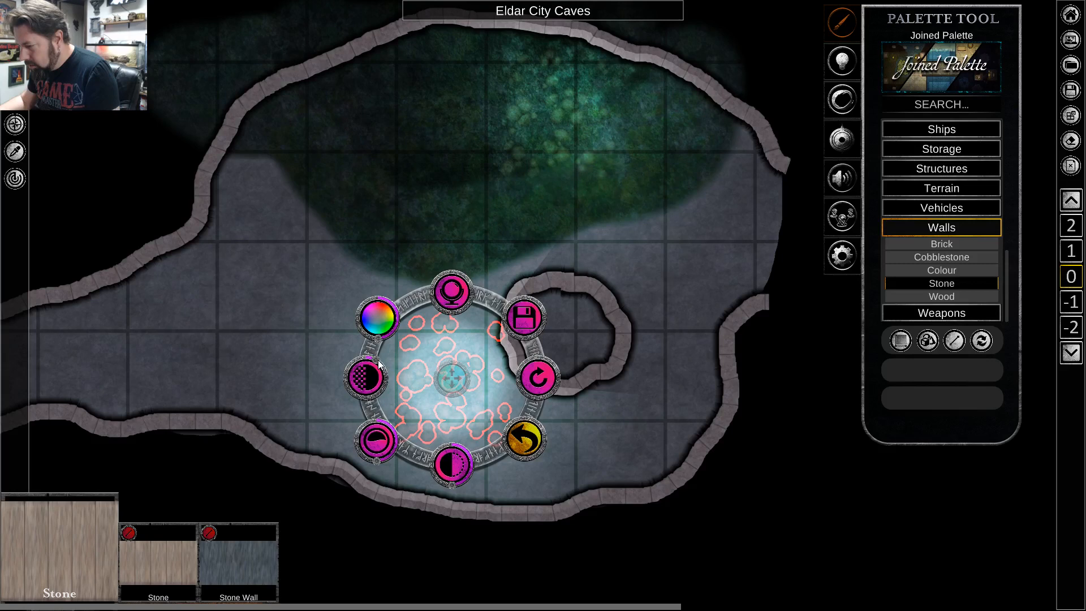
left_click_drag(379, 357, 354, 334)
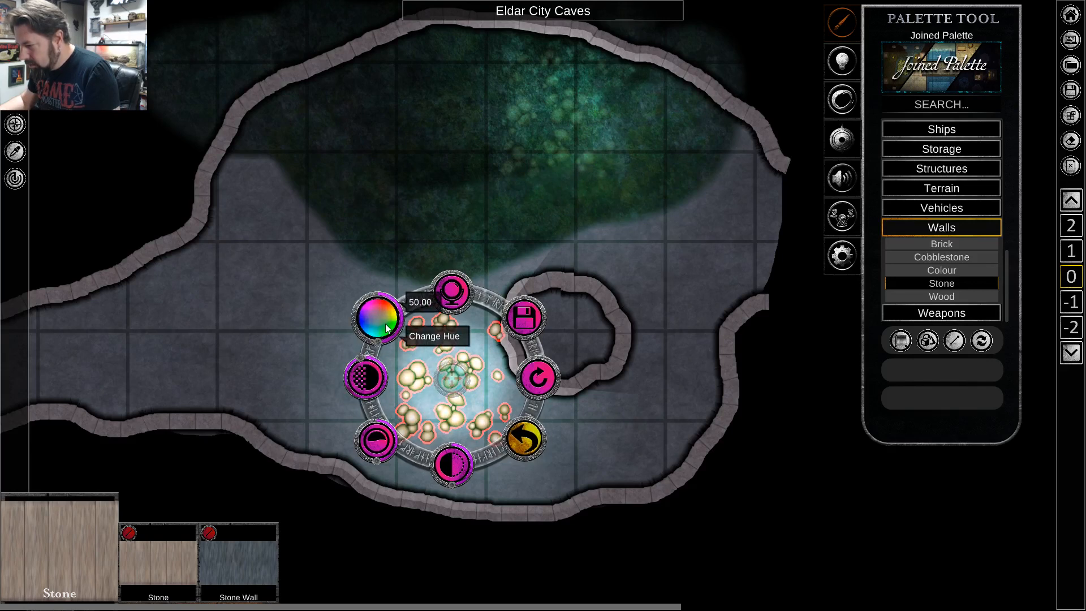
left_click_drag(381, 327, 380, 303)
left_click(524, 440)
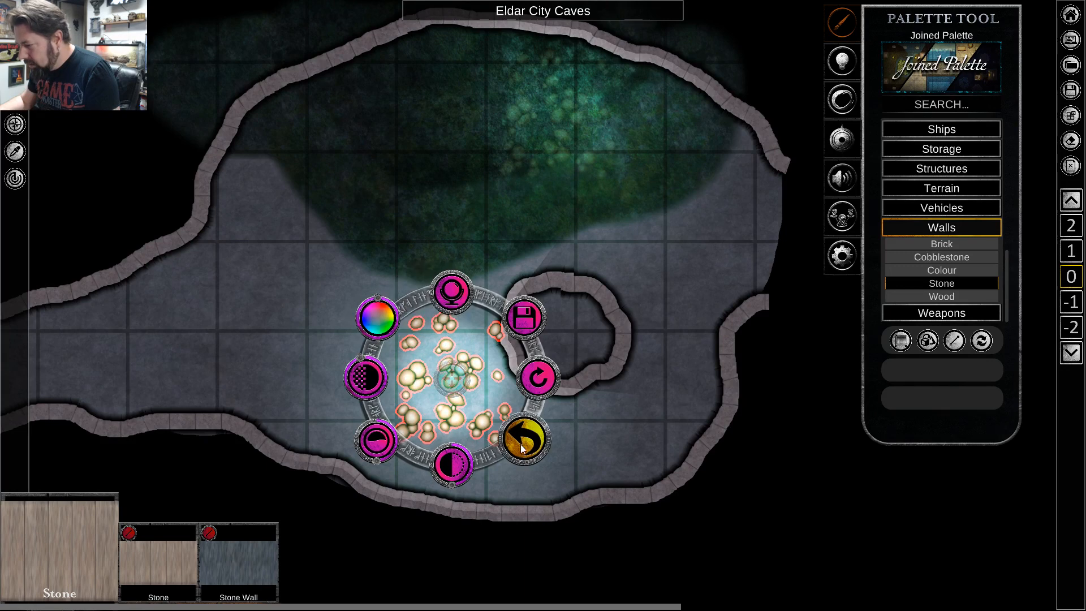
Set the light colour of the mushroom cluster west of the stone ring to green, hex 6DEB3F.
left_click(376, 440)
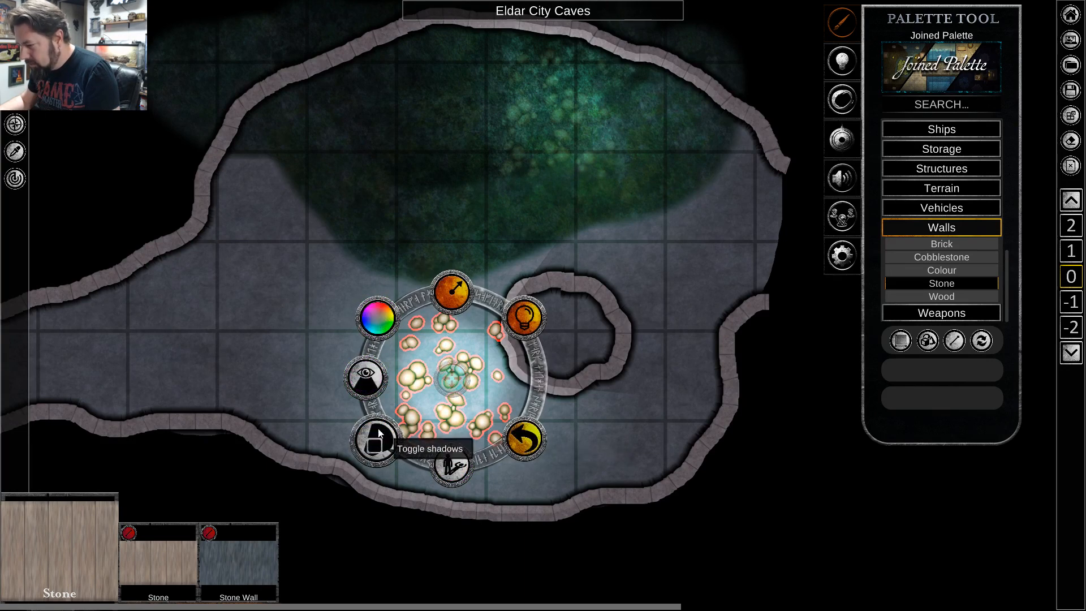
left_click(378, 303)
left_click_drag(361, 284, 349, 255)
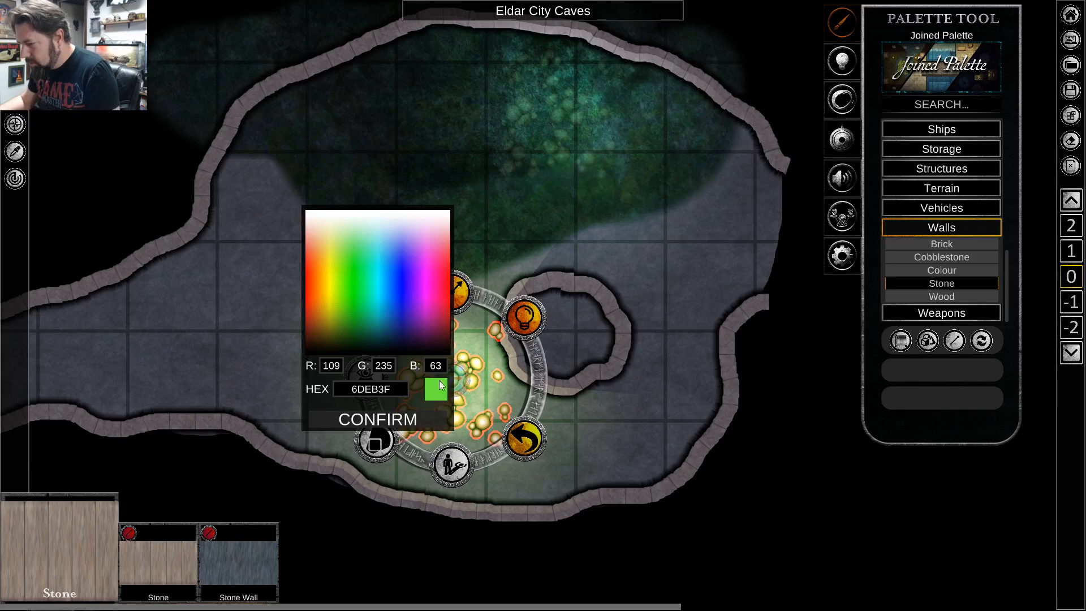
right_click(487, 422)
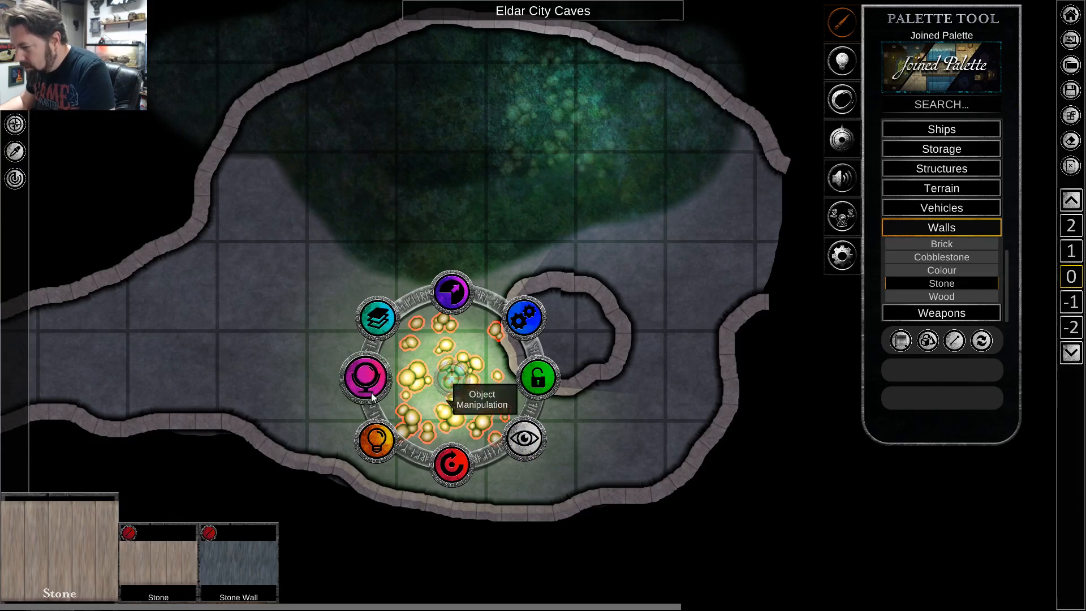
Set the light radius of the mushroom cluster west of the stone ring to 1.5 squares and move the cluster slightly southwest.
left_click(378, 431)
left_click(456, 299)
left_click(450, 236)
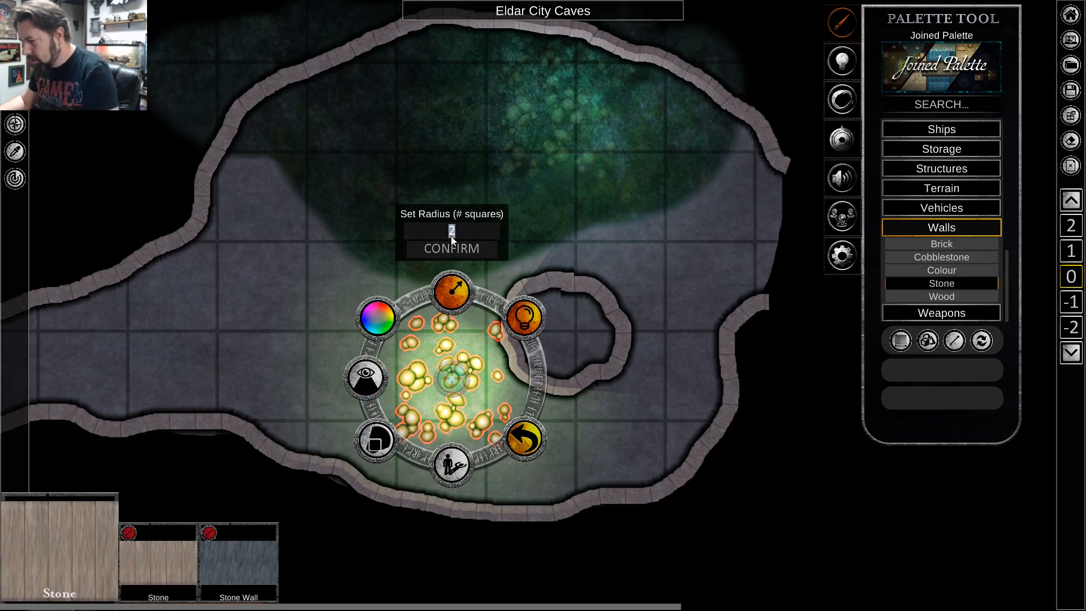
type("1")
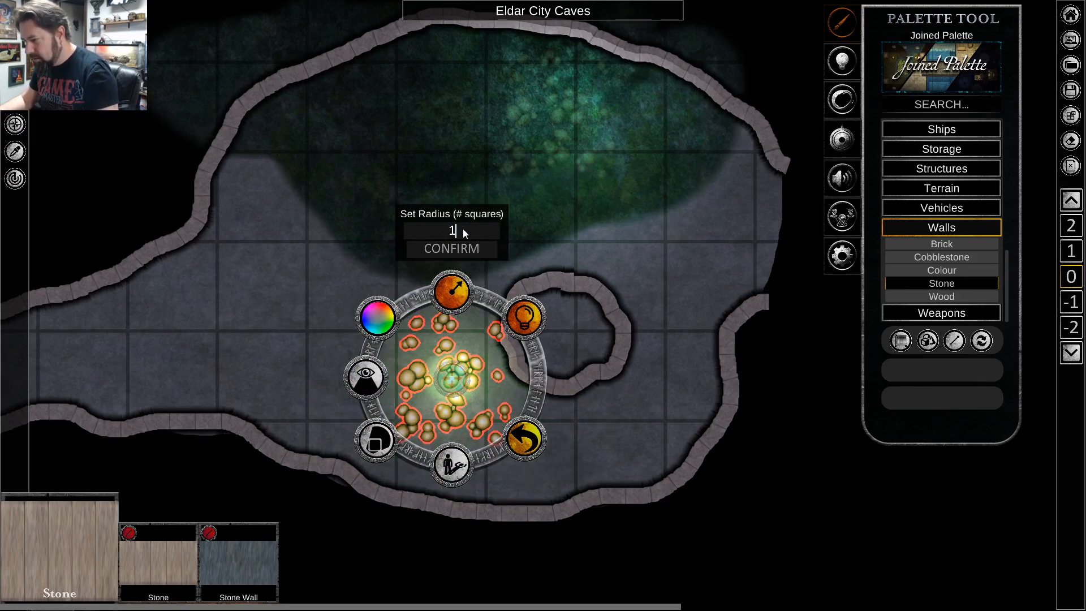
key("BackSpace")
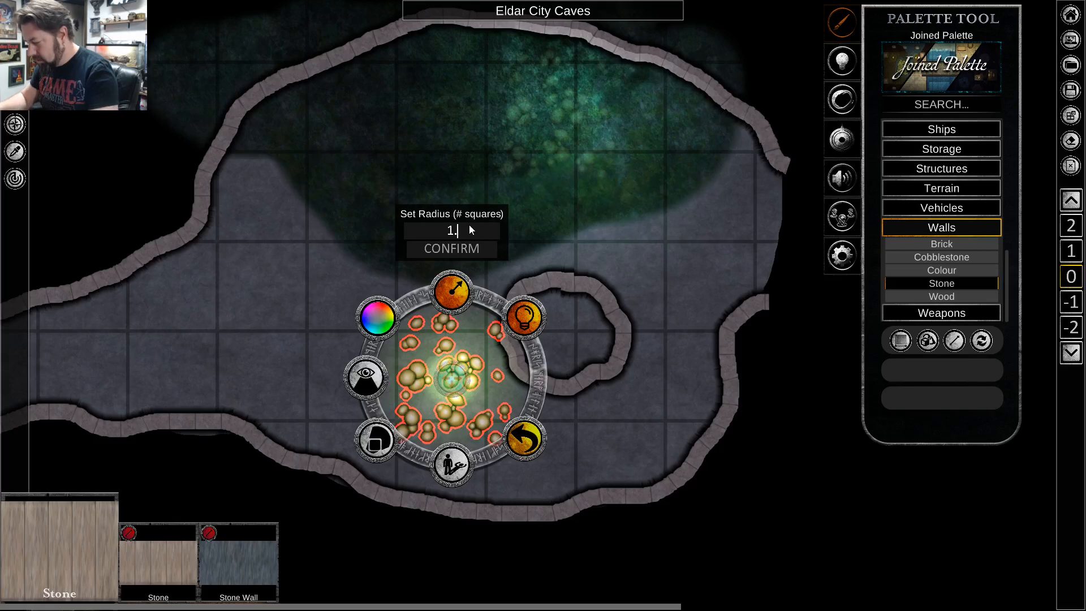
type(".5")
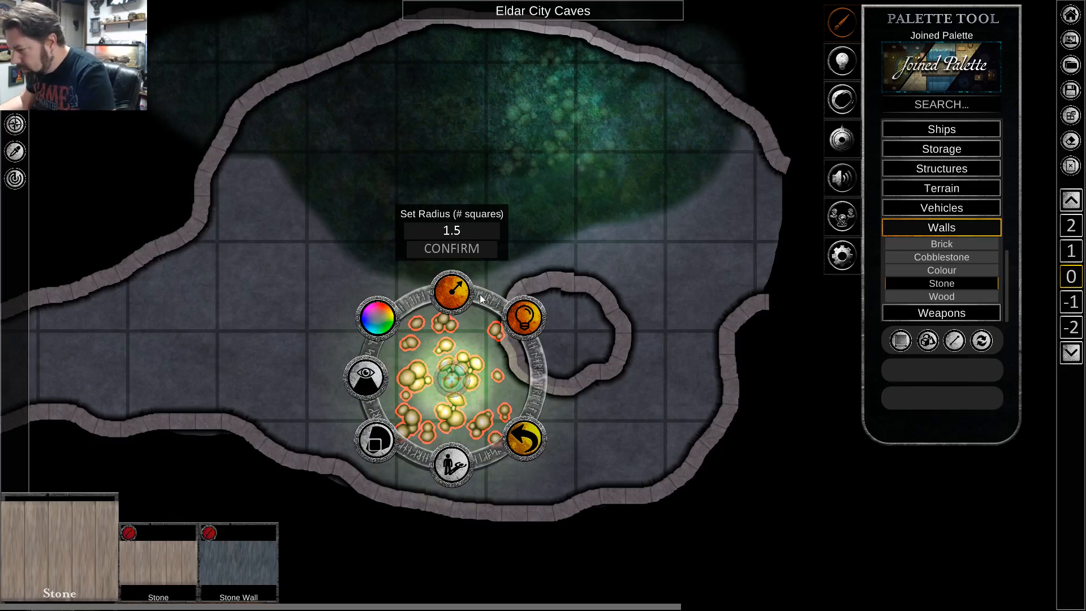
left_click(438, 253)
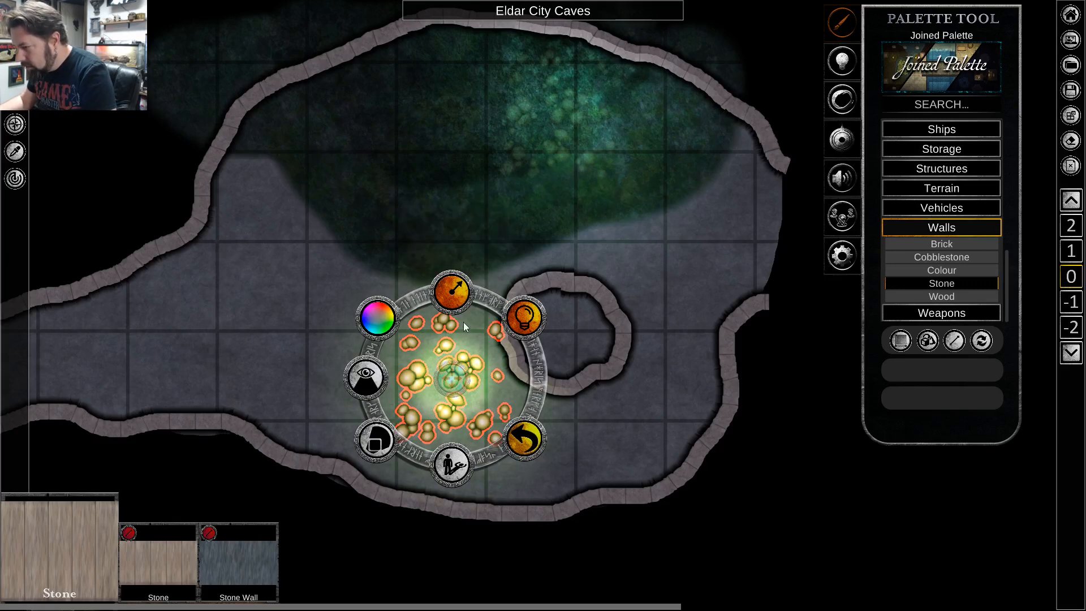
left_click(524, 439)
left_click_drag(455, 382, 430, 391)
left_click(623, 462)
left_click(582, 572)
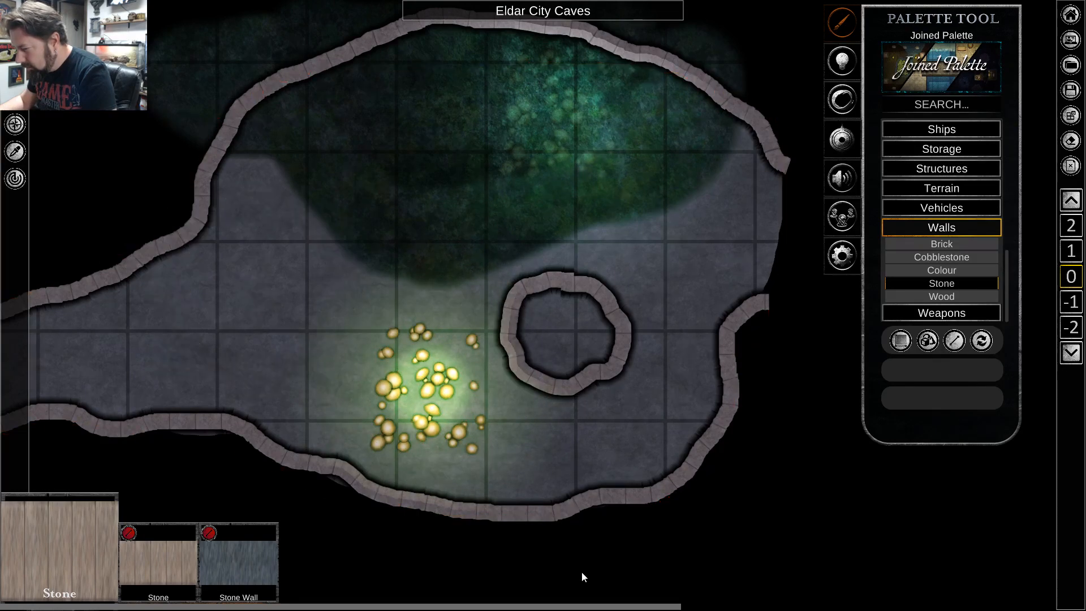
Toggle the drop shadow and the shadows of the stone wall ring off and on again.
left_click(548, 384)
left_click(487, 395)
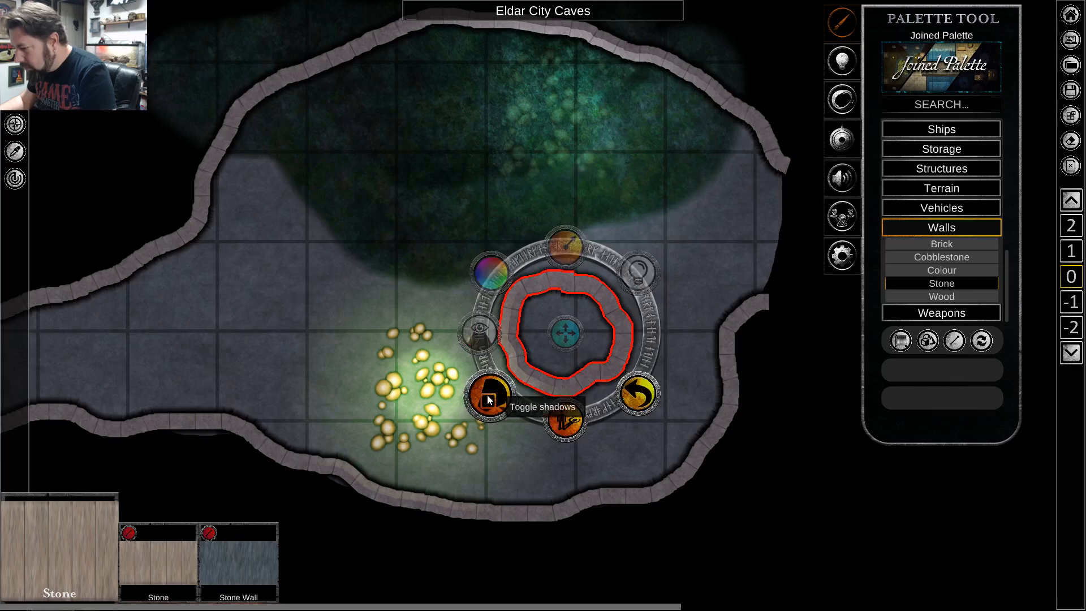
left_click(561, 435)
left_click(561, 435)
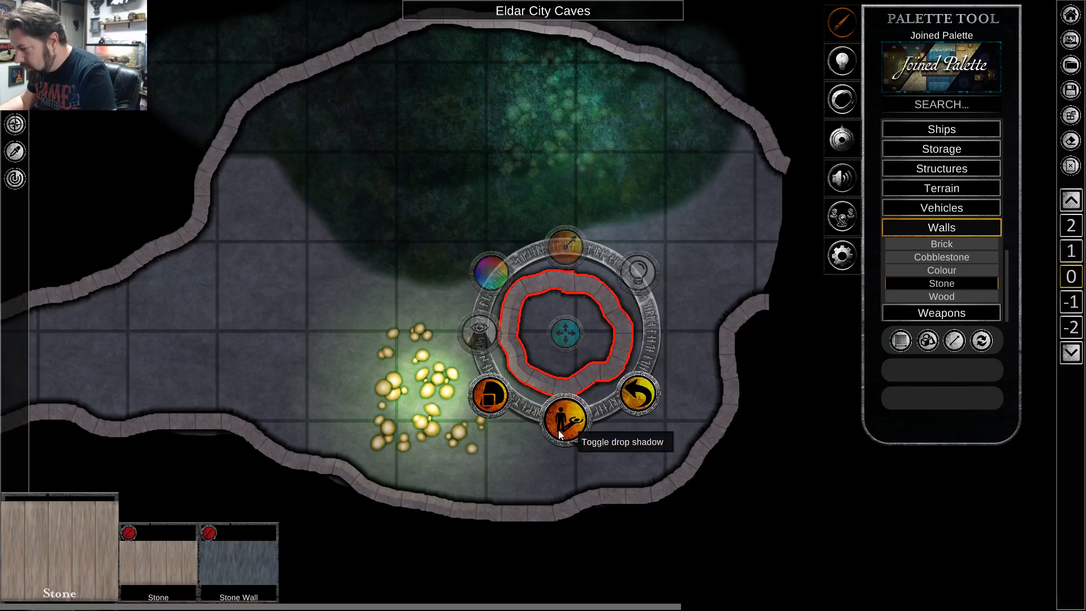
left_click(485, 398)
left_click(485, 398)
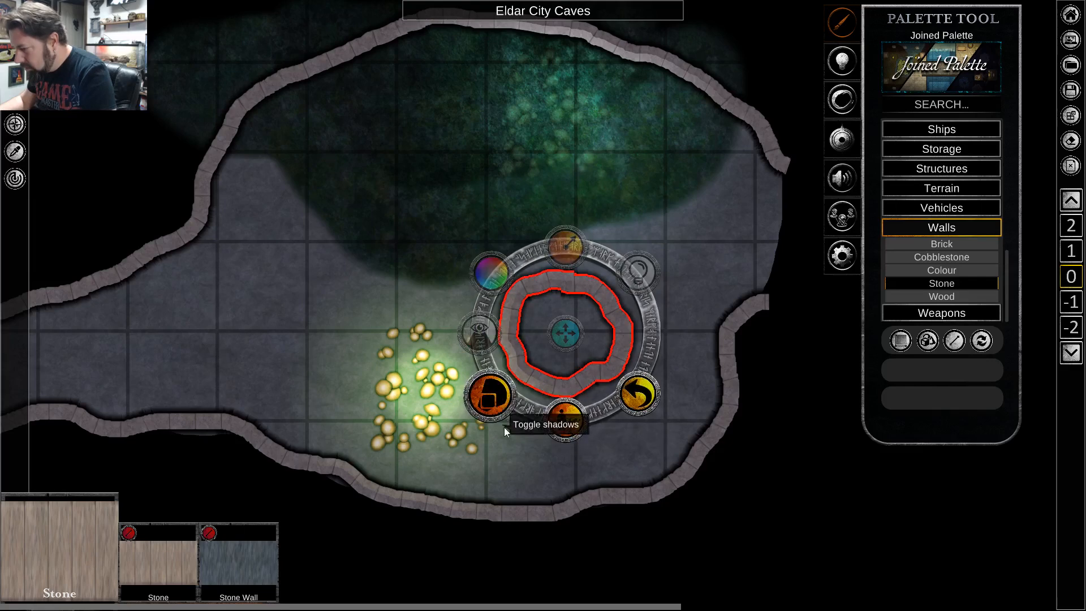
left_click(531, 464)
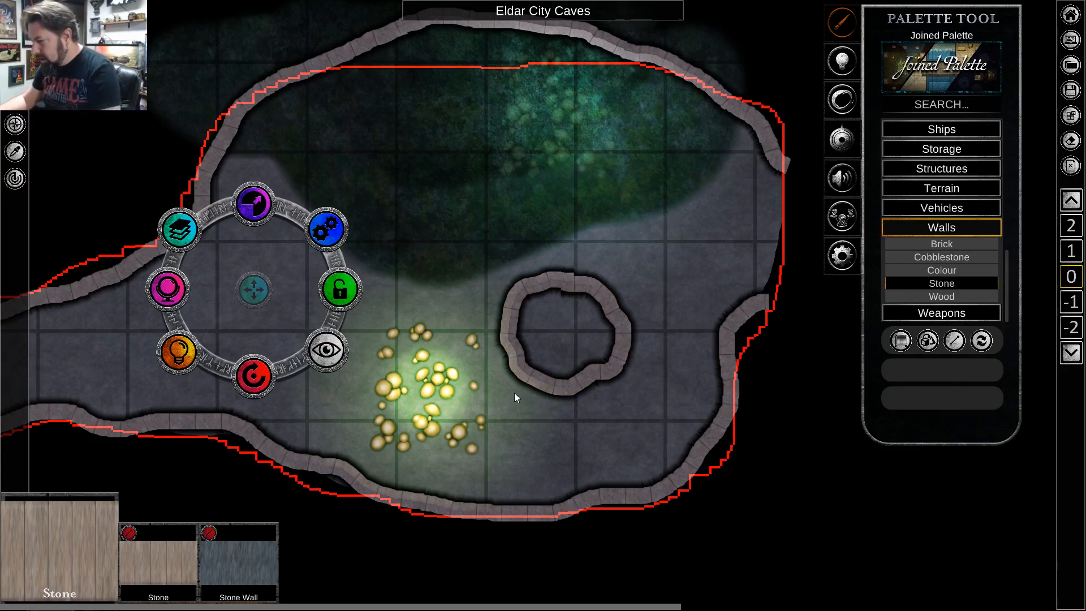
Examine the side cave as a whole and how its passage joins the corridor.
scroll(801, 499, "down", 3)
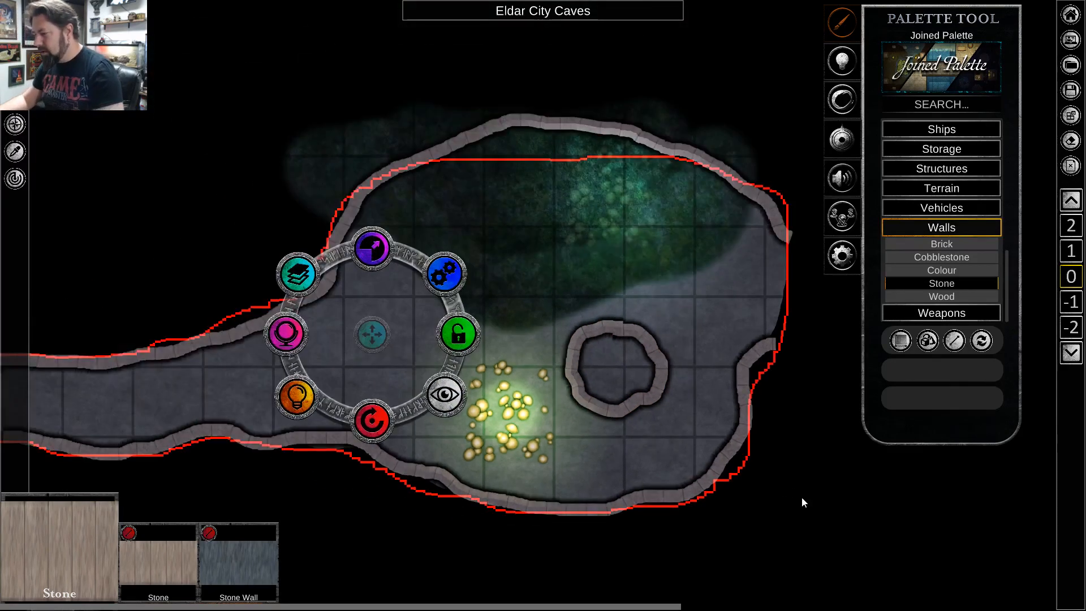
scroll(655, 416, "up", 3)
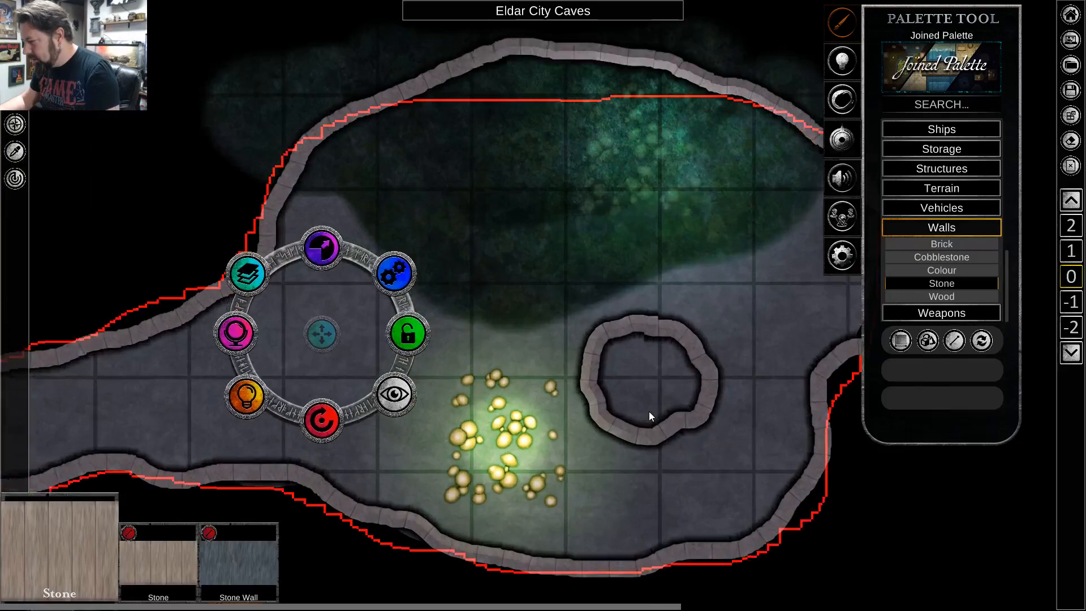
scroll(664, 420, "down", 4)
key("s")
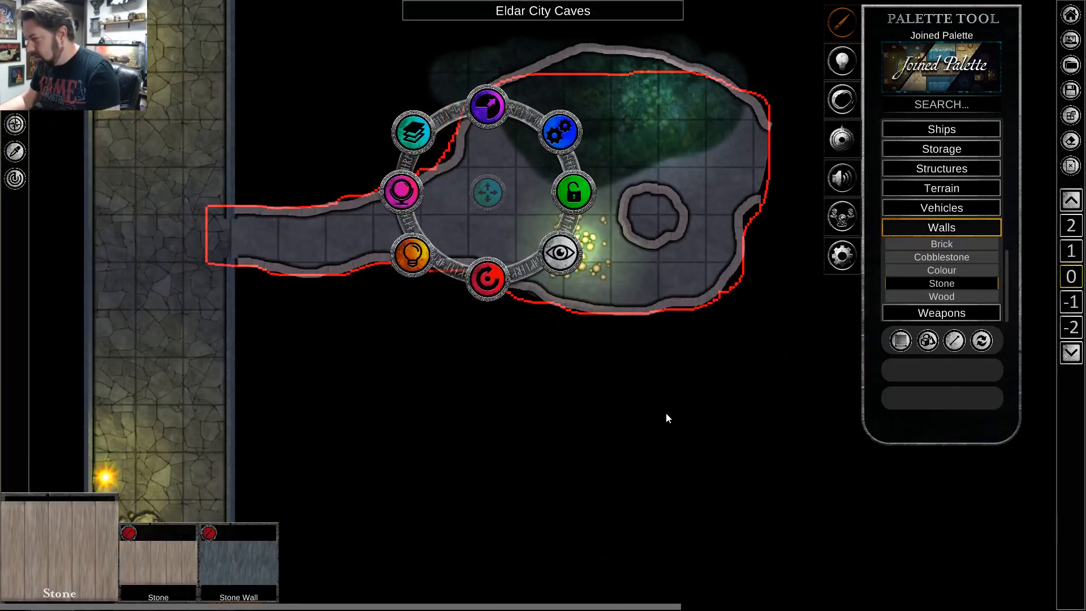
key("d")
key("w")
key("a")
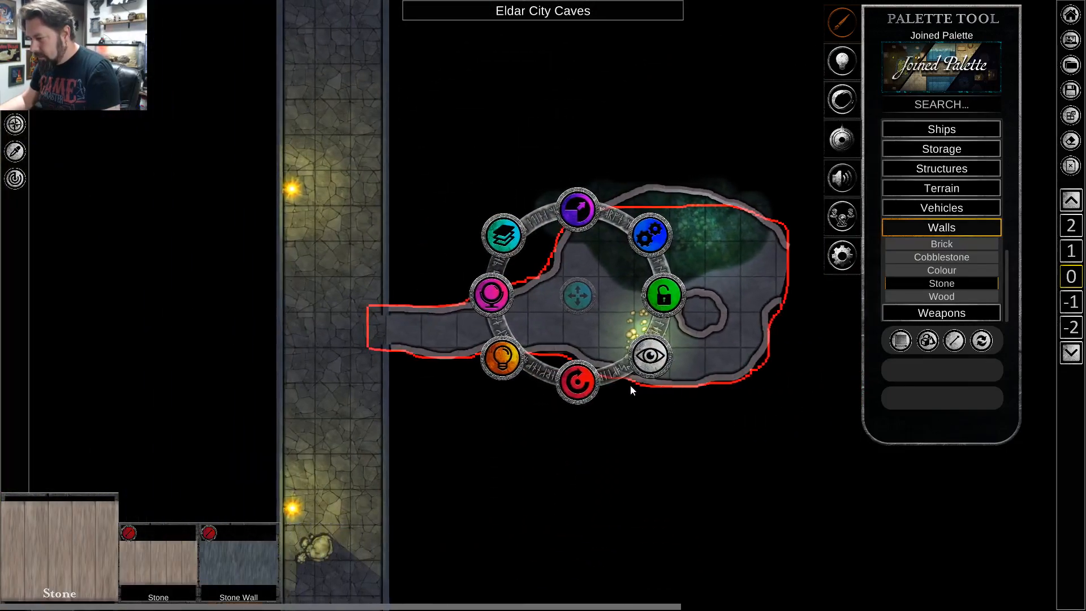
key("d")
scroll(678, 376, "up", 5)
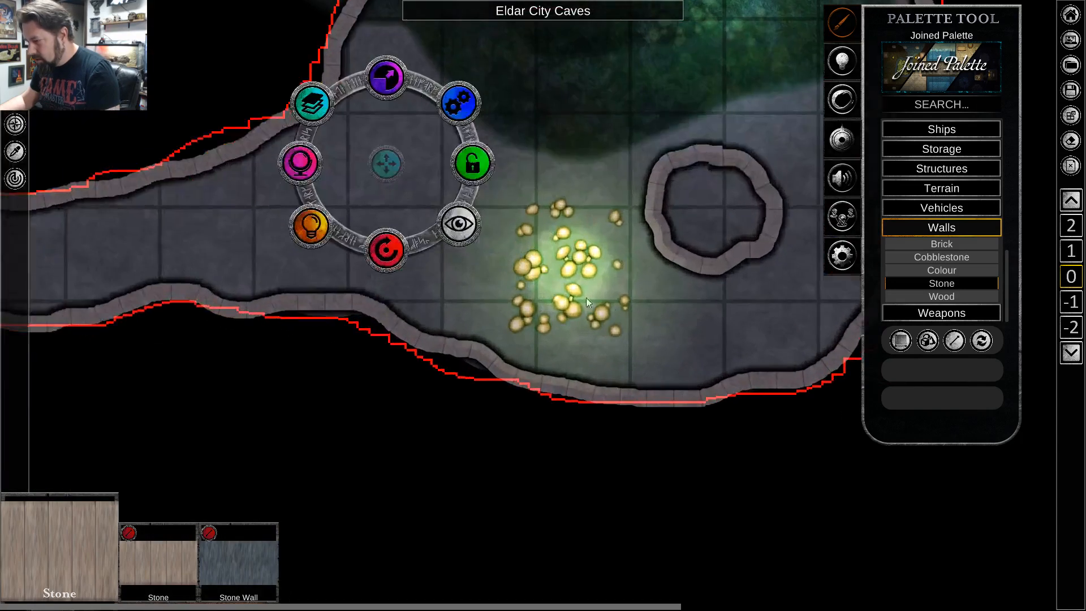
Set the light radius of the mushroom cluster west of the stone ring to 1 square.
left_click(572, 292)
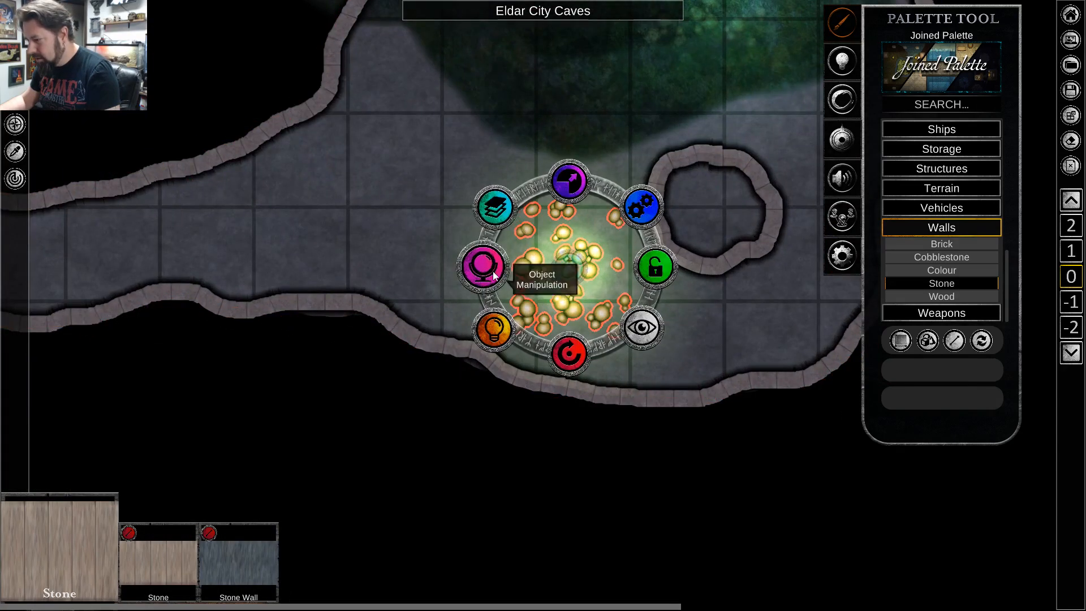
left_click(491, 327)
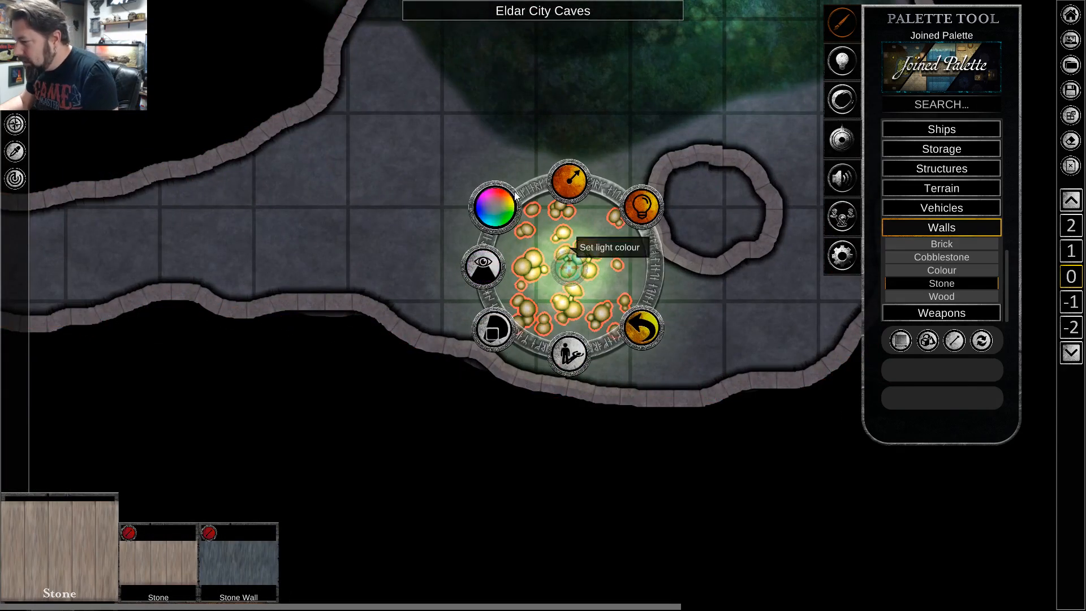
left_click(581, 185)
left_click(568, 119)
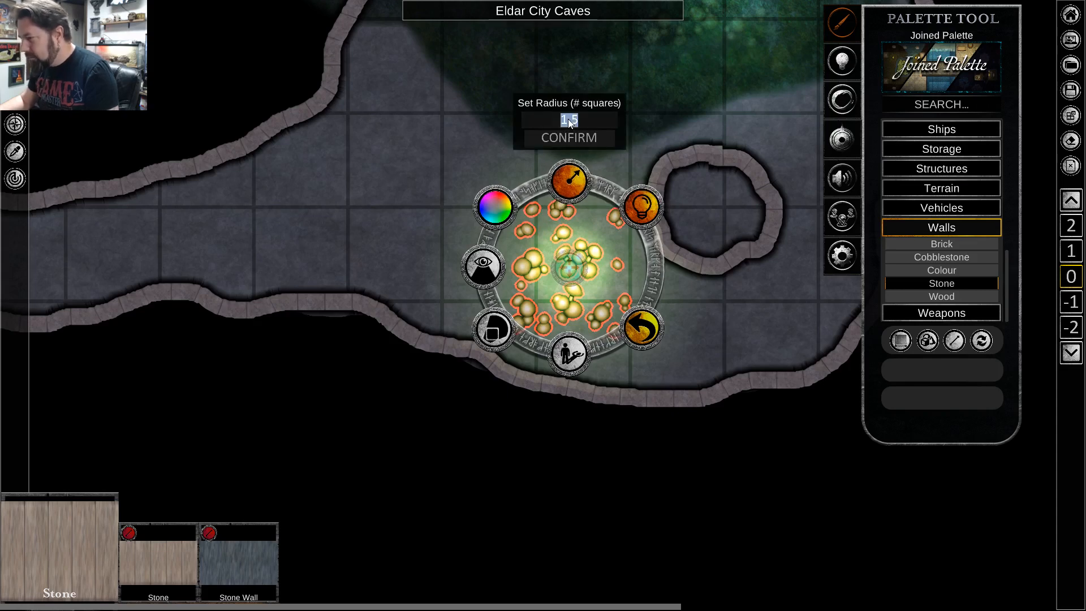
type("1")
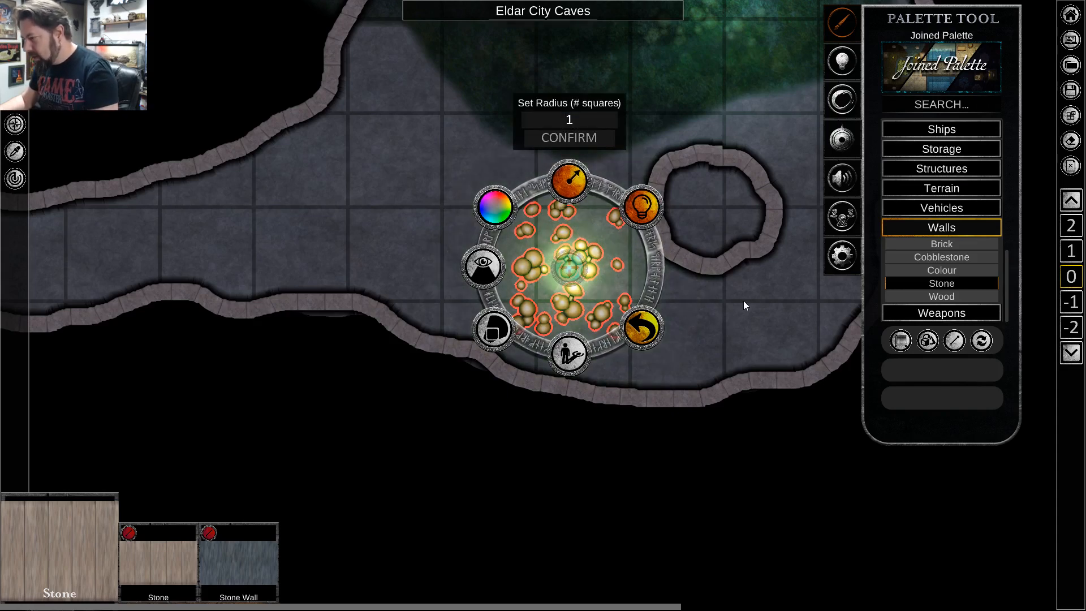
left_click(749, 333)
Move the mushroom cluster down near the cave's south wall, southwest of the stone ring, and rotate it about a quarter turn.
left_click(571, 273)
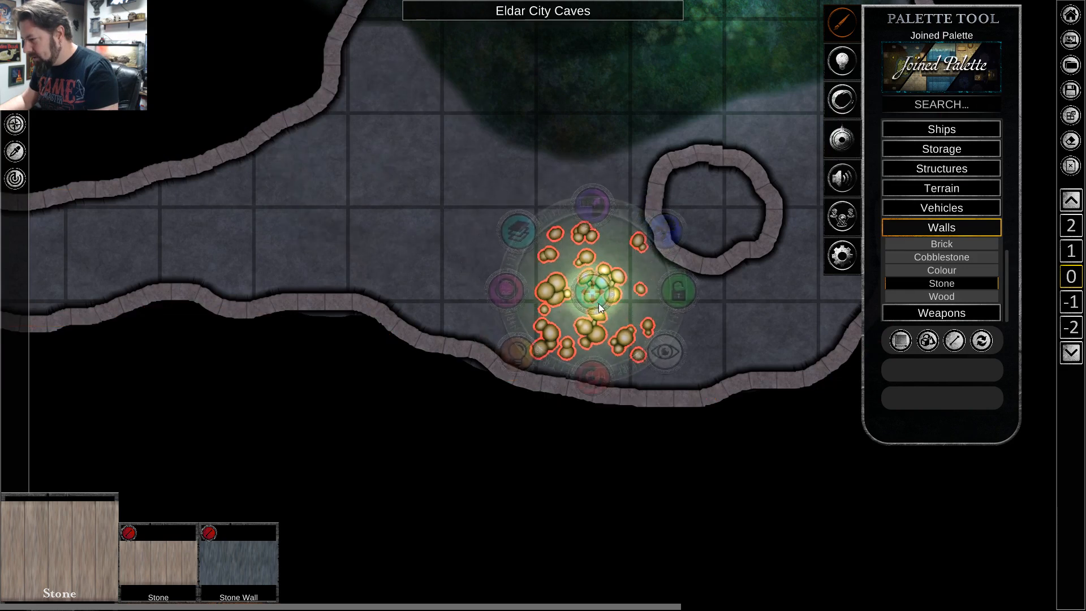
left_click_drag(570, 272, 594, 304)
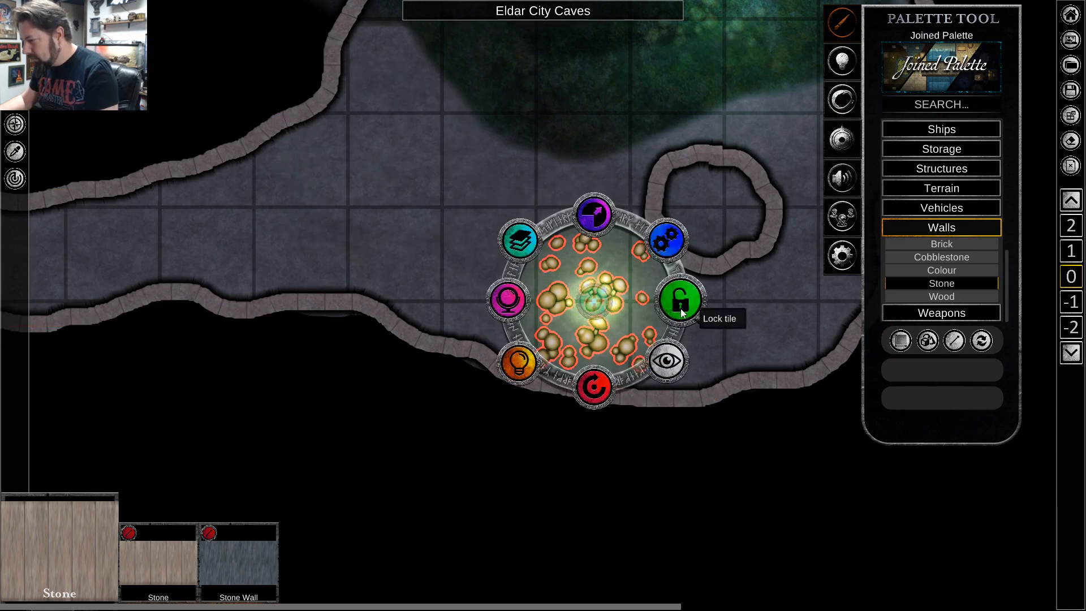
left_click_drag(604, 375, 683, 305)
left_click_drag(593, 301, 572, 312)
scroll(641, 471, "down", 5)
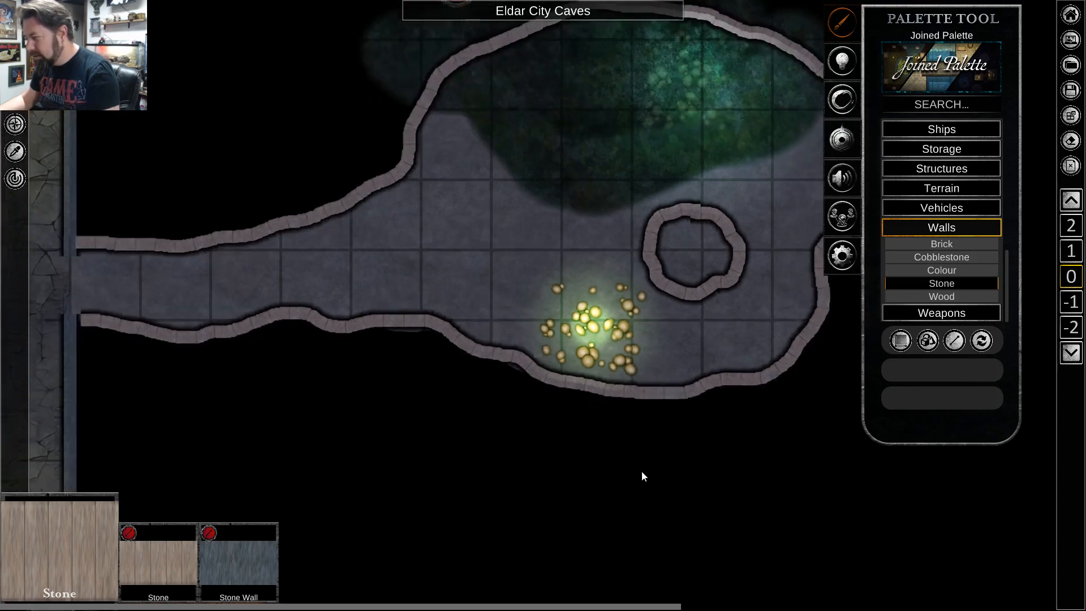
Examine the stretch from the side cave down the corridor to the overgrown cavern at its south end.
scroll(639, 436, "down", 3)
key("a")
key("w")
key("d")
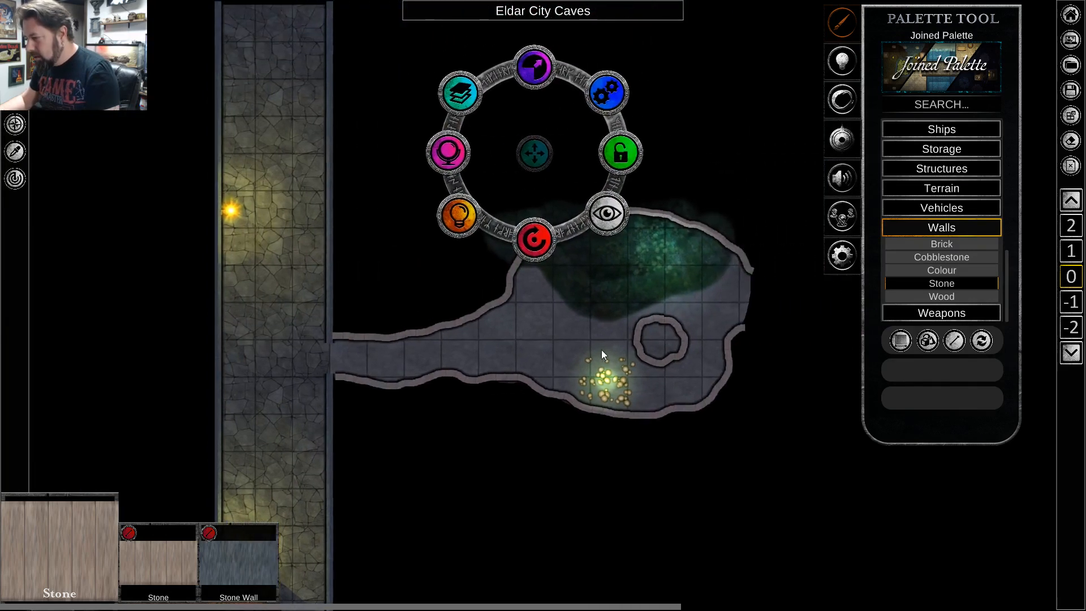
key("s")
key("a")
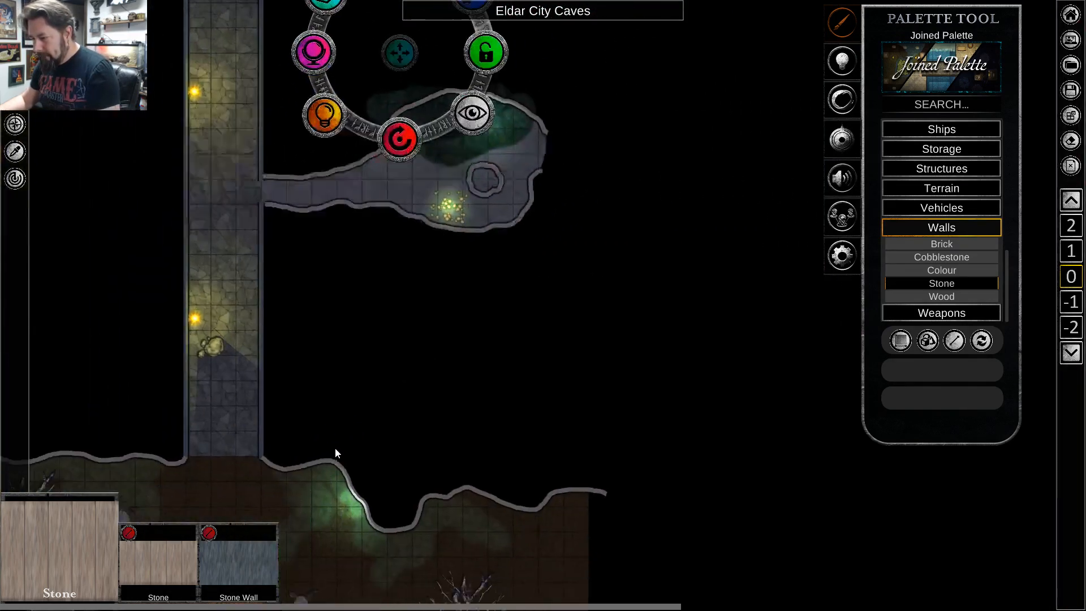
scroll(408, 406, "up", 2)
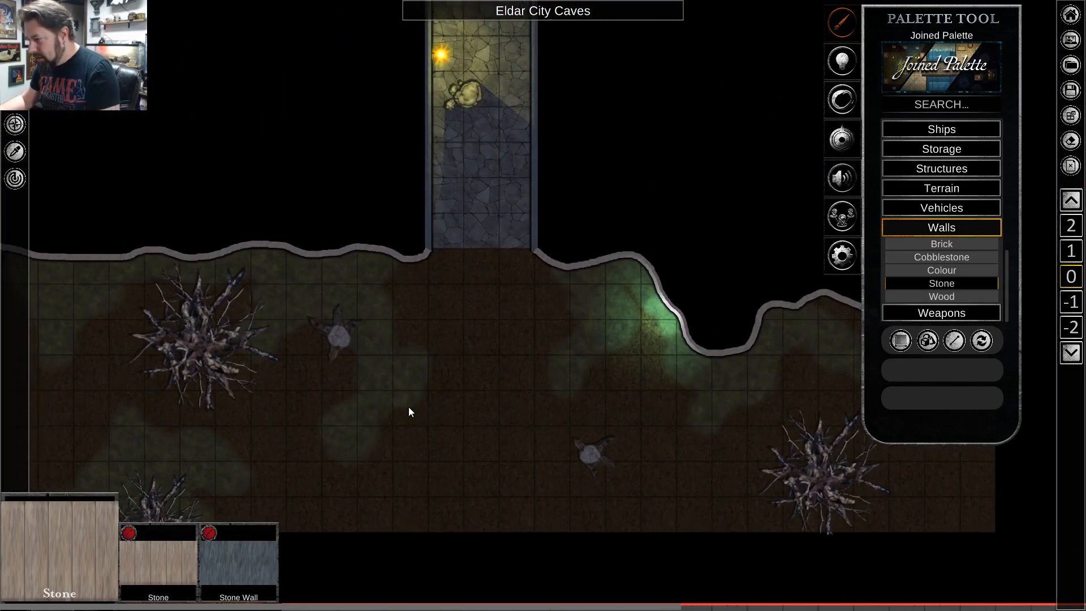
key("d")
key("w")
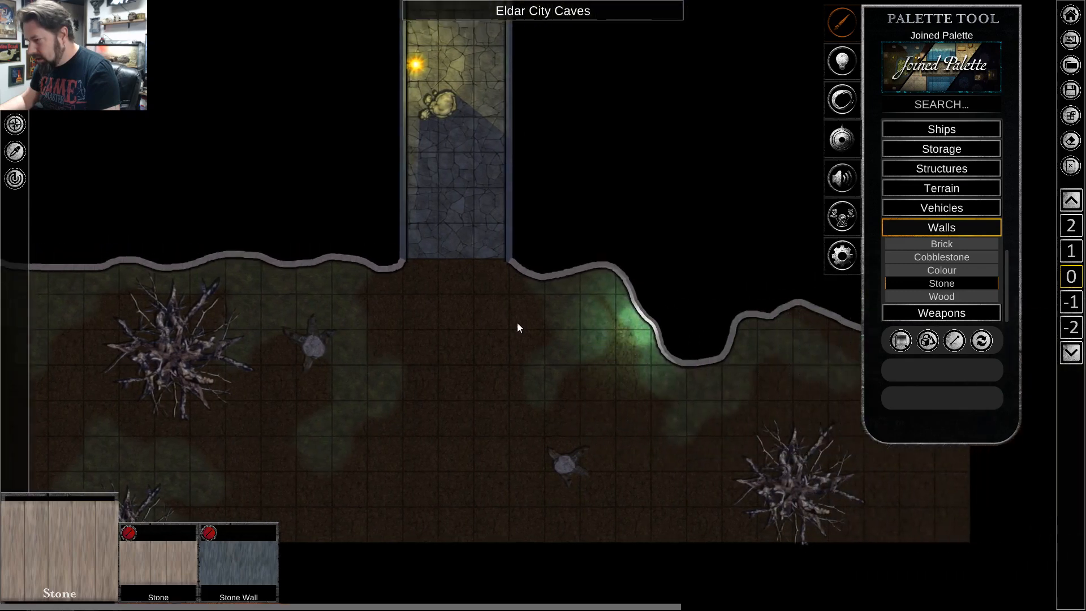
Examine the corridor from the southern cavern up to its open north end.
scroll(534, 260, "down", 2)
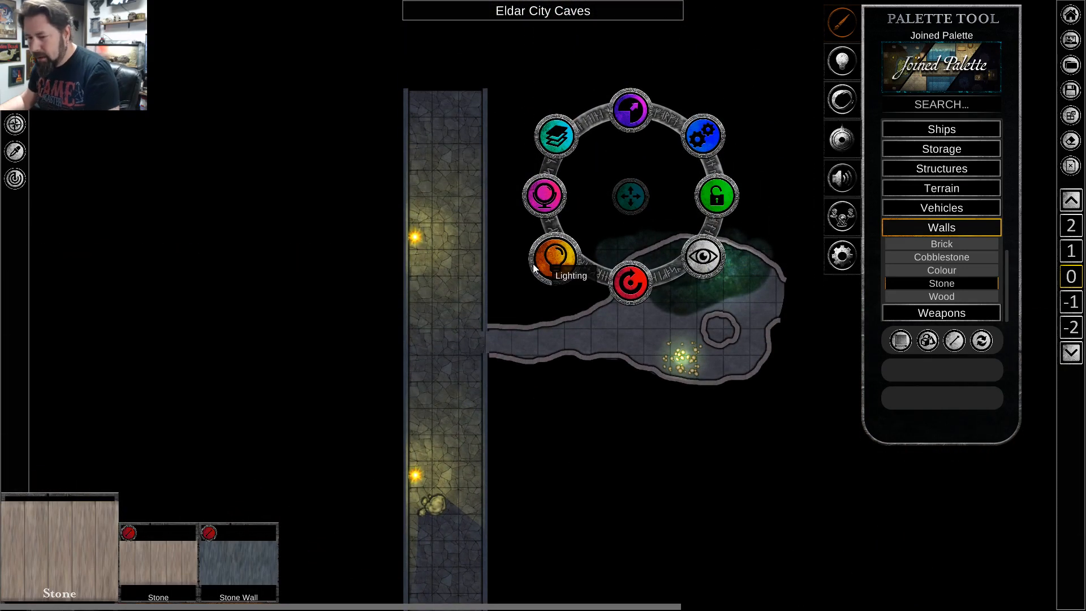
scroll(500, 362, "down", 2)
key("s")
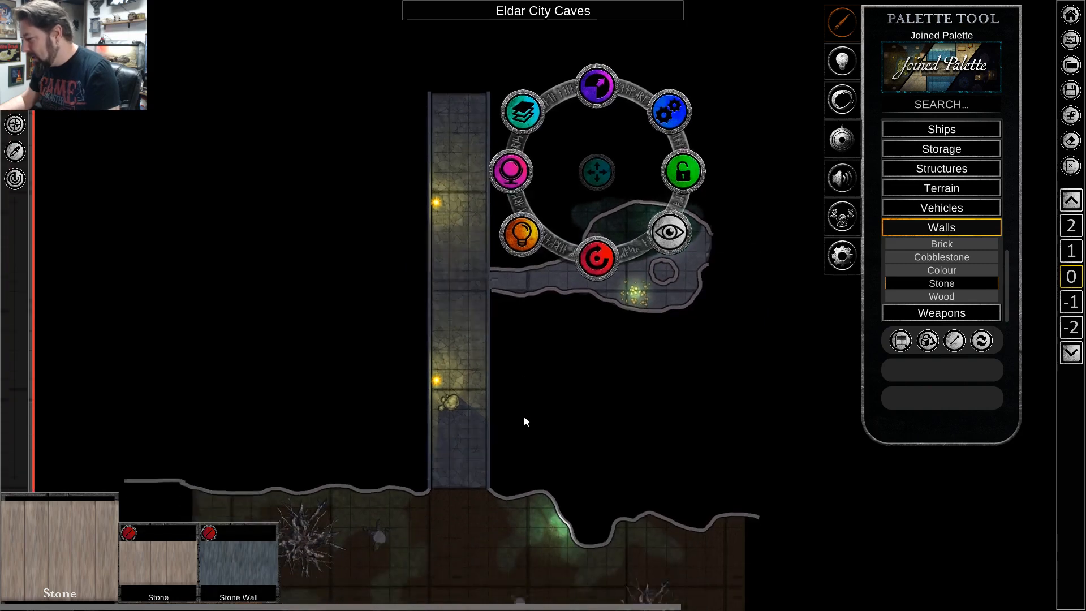
key("w")
scroll(470, 300, "up", 4)
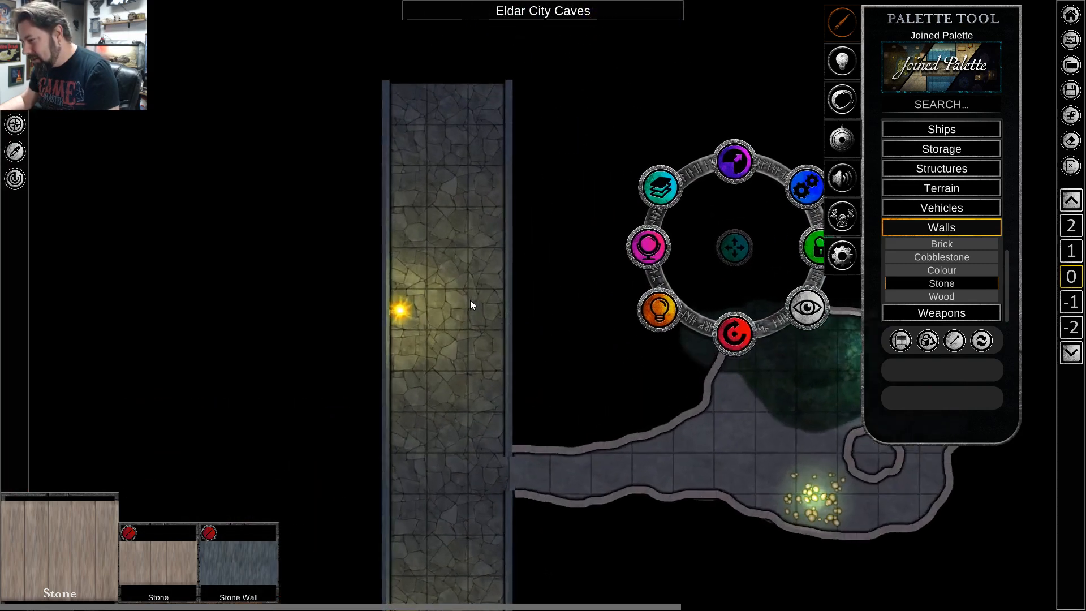
scroll(474, 300, "down", 3)
key("d")
key("a")
key("w")
scroll(434, 254, "up", 3)
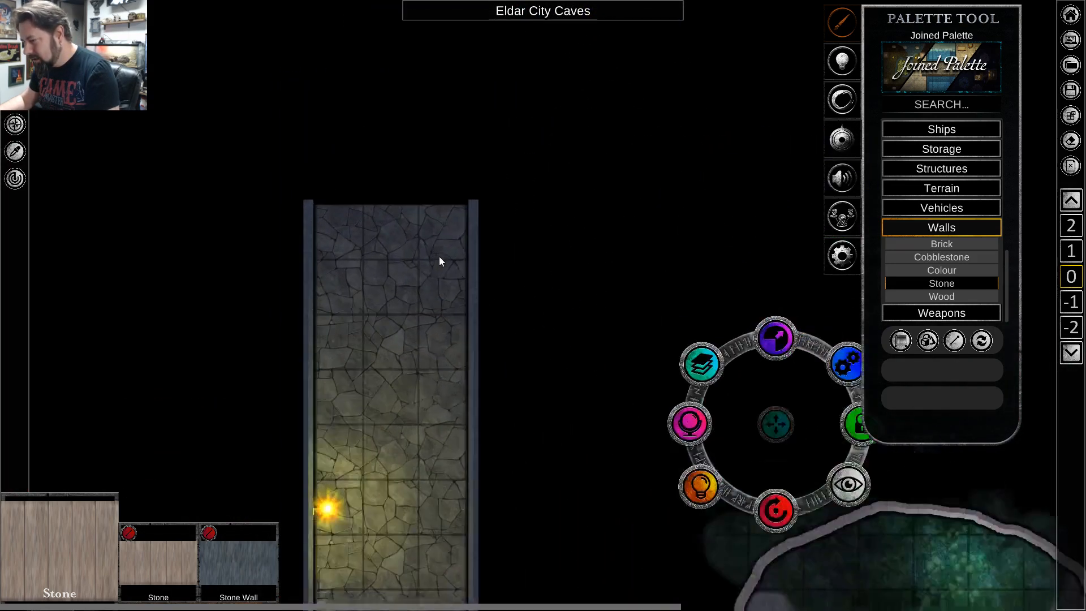
key("a")
scroll(664, 339, "down", 3)
key("w")
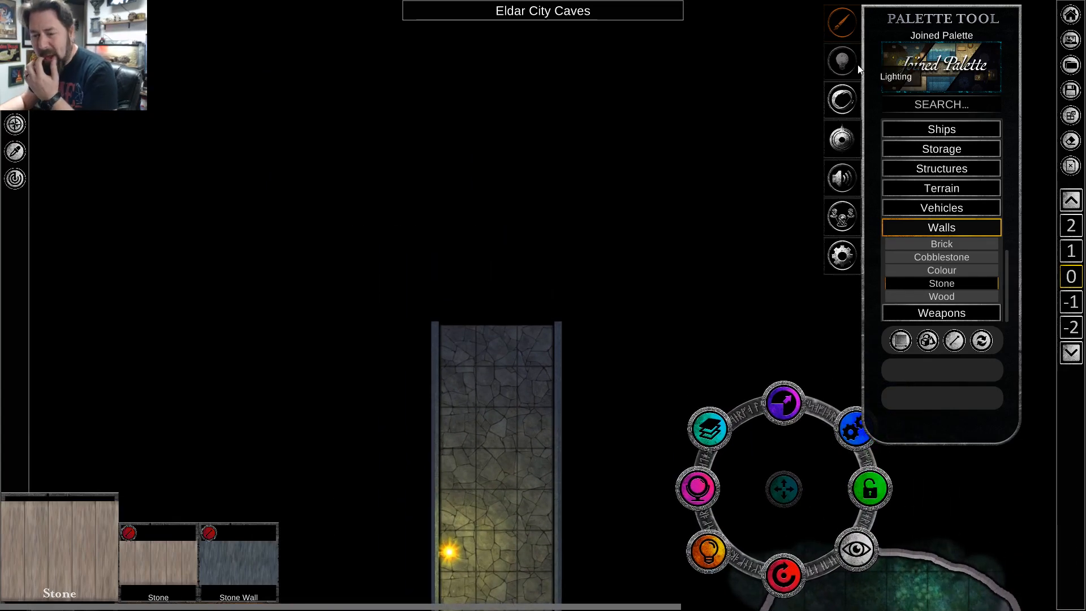
Select the corridor floor and examine the side cave's open east end in relation to the corridor.
left_click(538, 386)
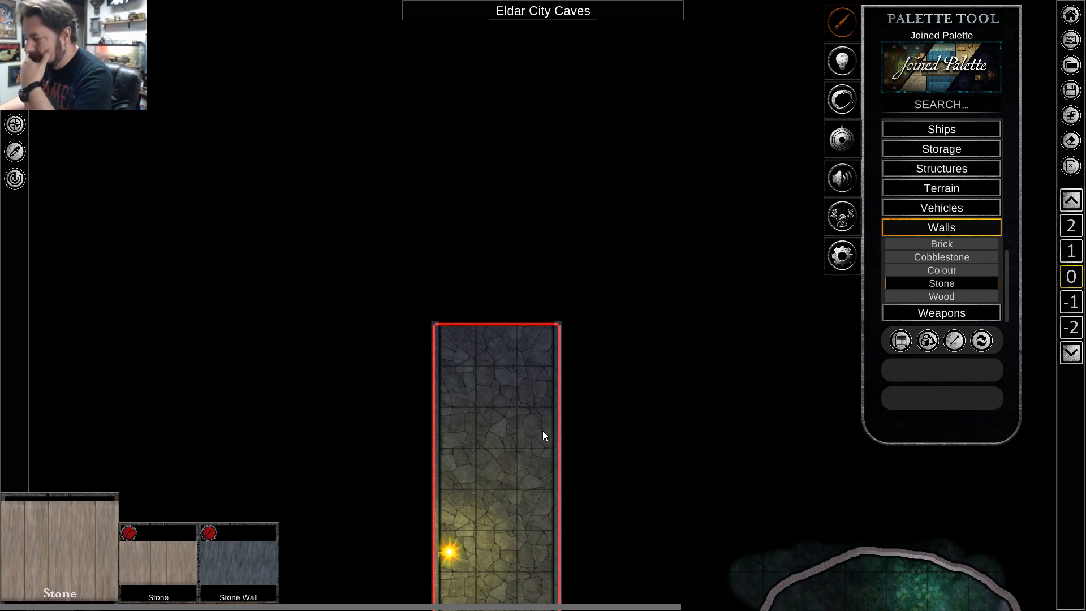
scroll(687, 454, "down", 3)
key("s")
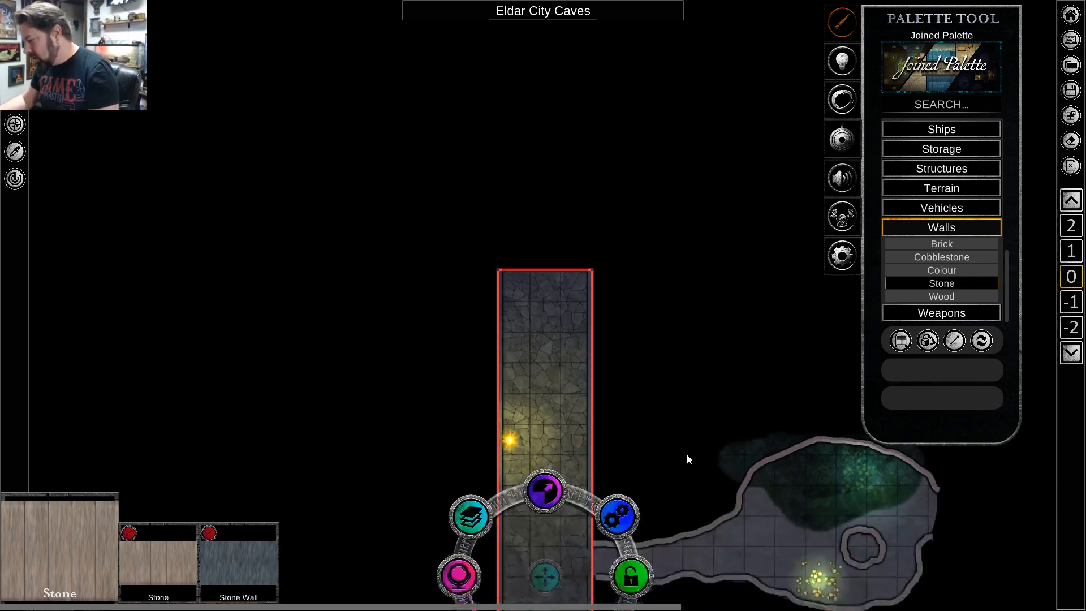
key("d")
key("d")
scroll(700, 490, "up", 2)
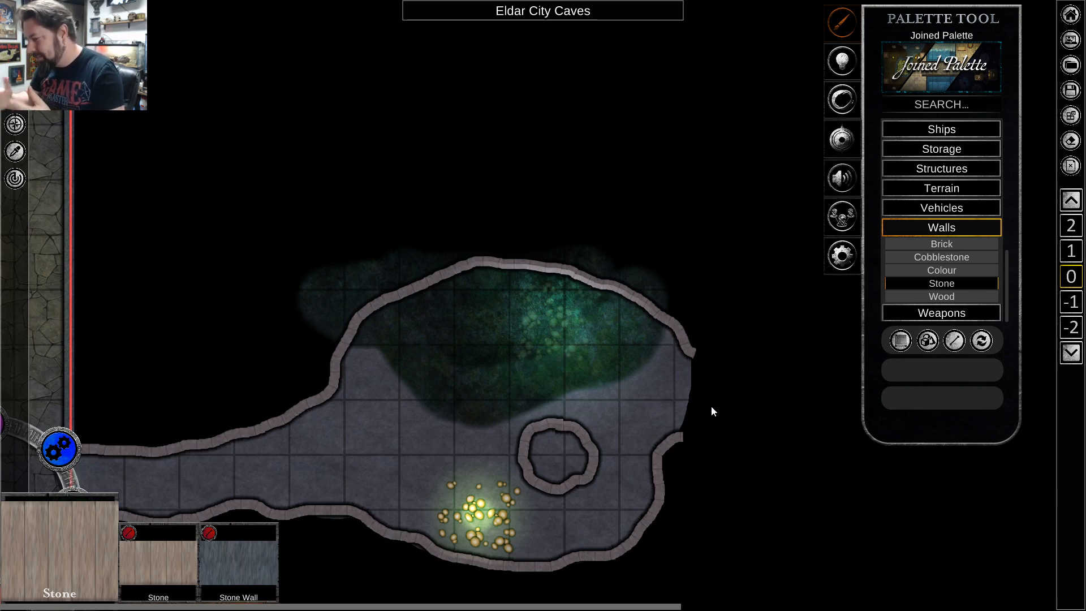
scroll(711, 406, "down", 5)
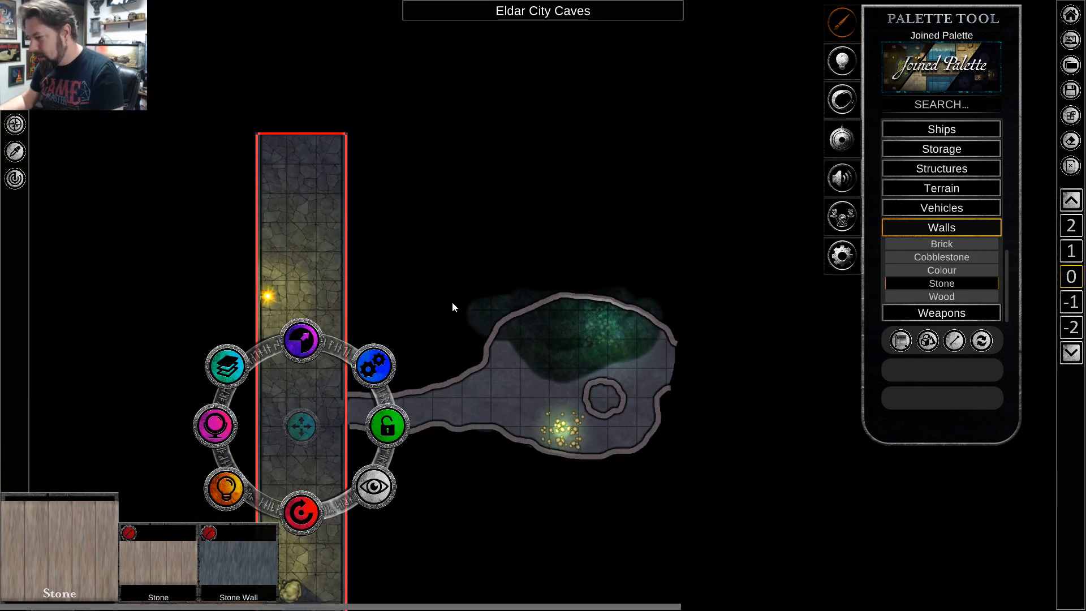
Examine the corridor's south junction with the overgrown cavern and the area around its open north end.
left_click(325, 264)
key("s")
key("a")
key("w")
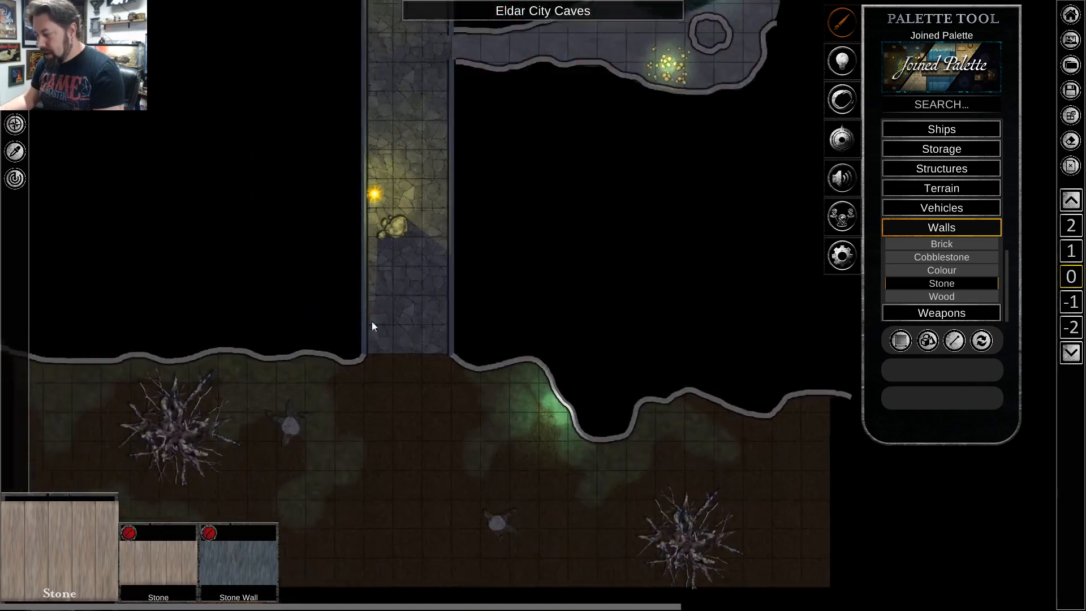
scroll(425, 253, "up", 4)
scroll(425, 254, "up", 3)
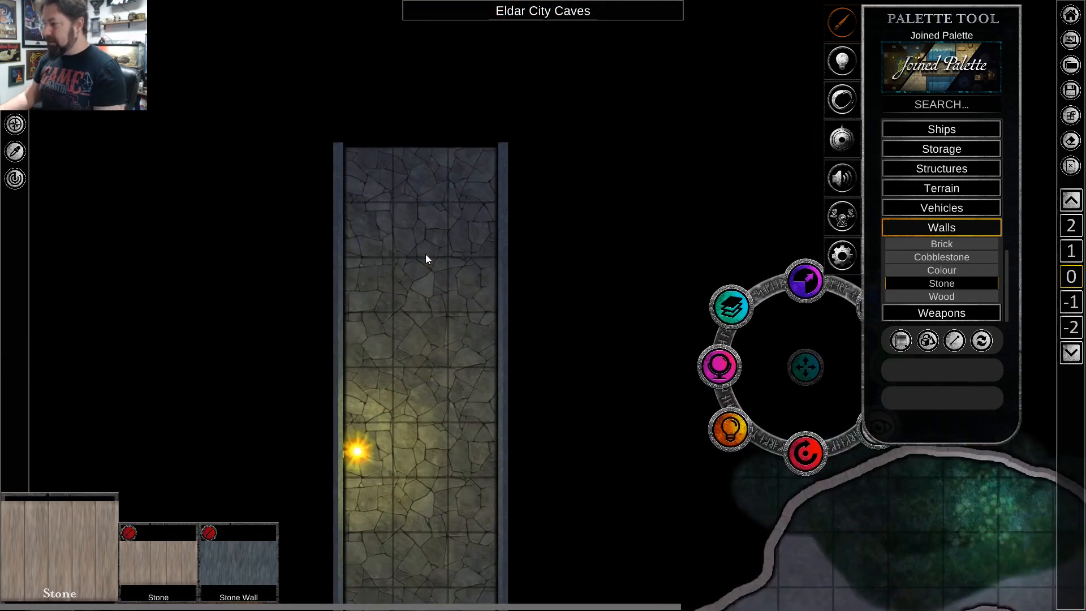
key("w")
scroll(425, 254, "up", 3)
scroll(435, 289, "down", 3)
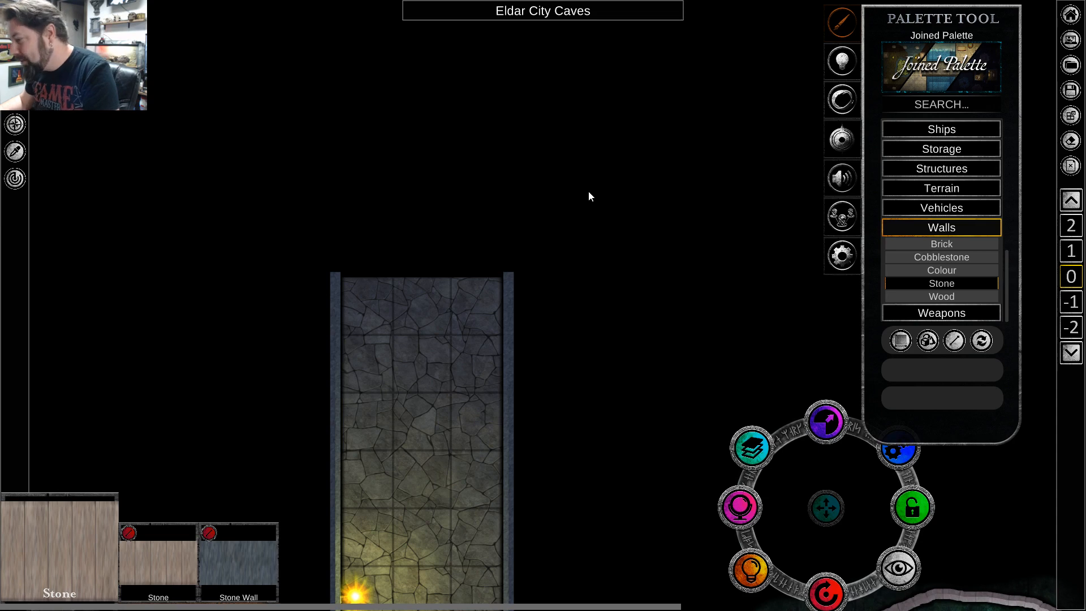
Lay a 9 by 4 square rectangular floor of Cobble Stone 5 terrain across the corridor's north end, centred on it.
scroll(574, 185, "down", 1)
key("w")
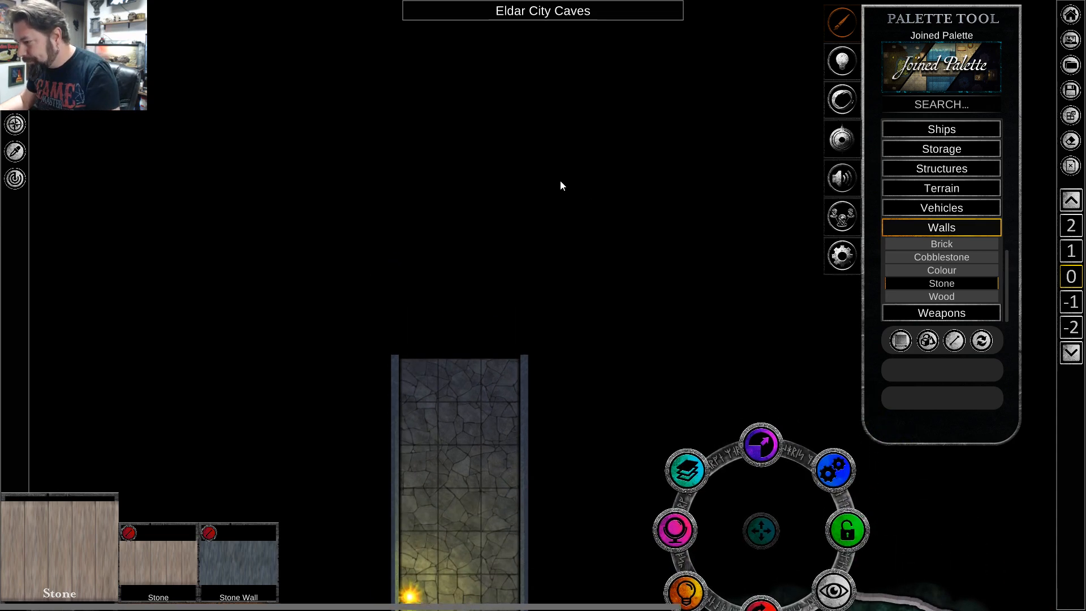
key("w")
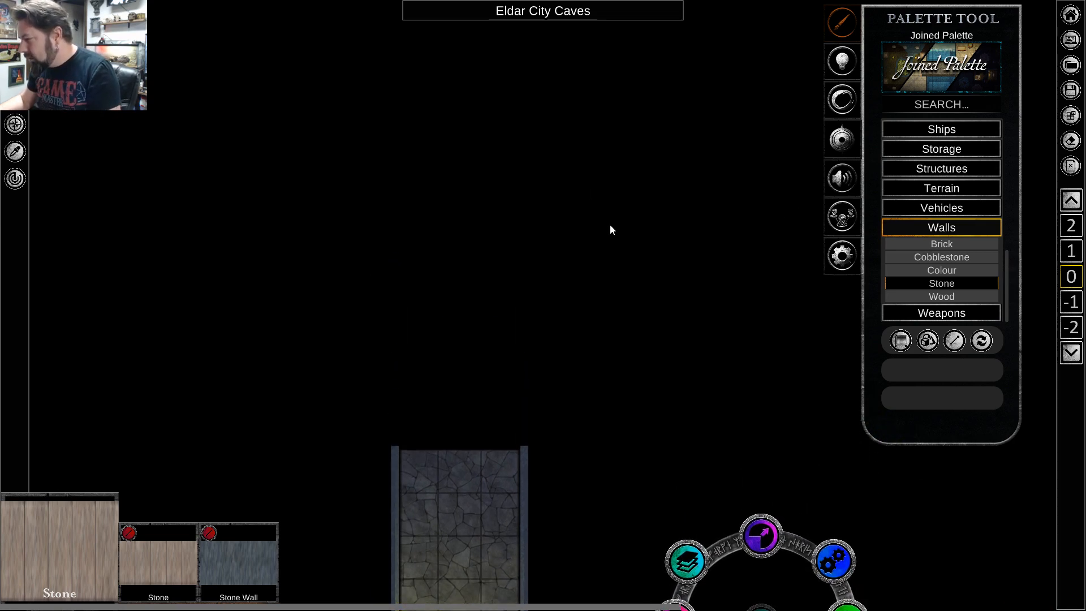
key("s")
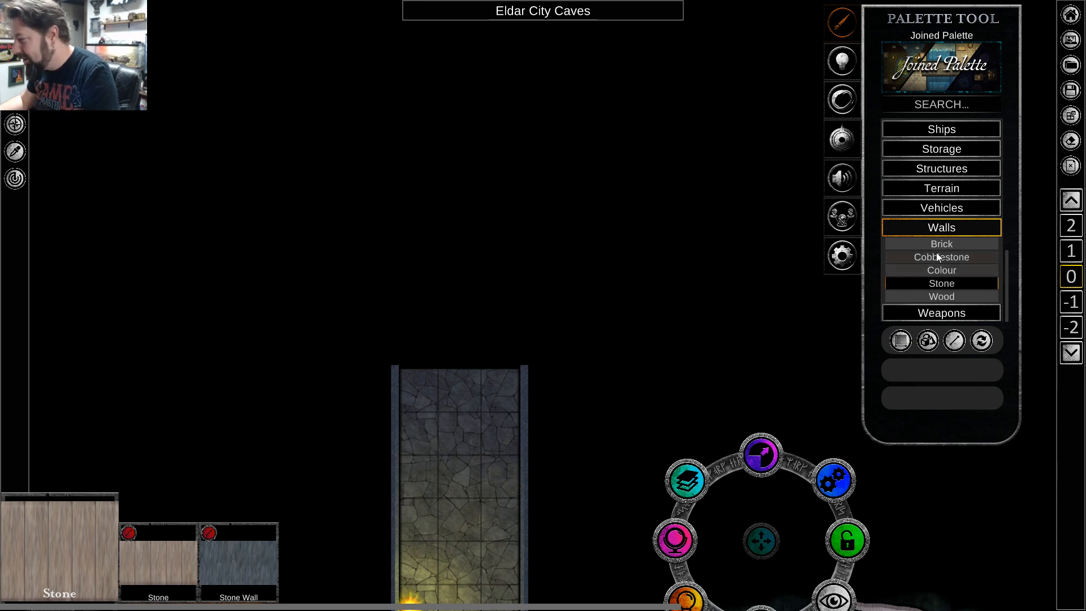
left_click(922, 228)
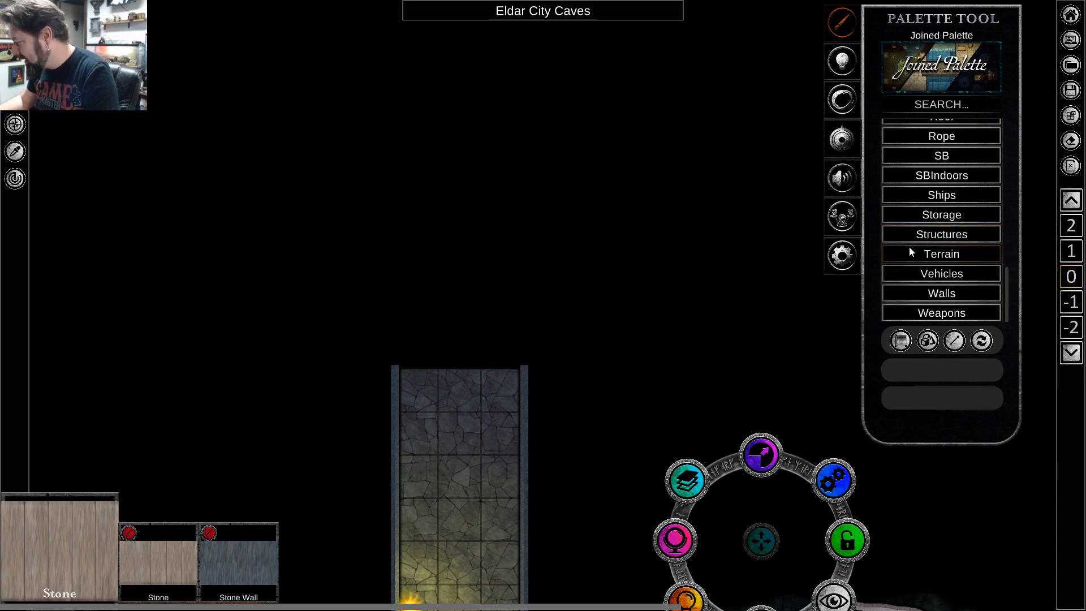
left_click(909, 252)
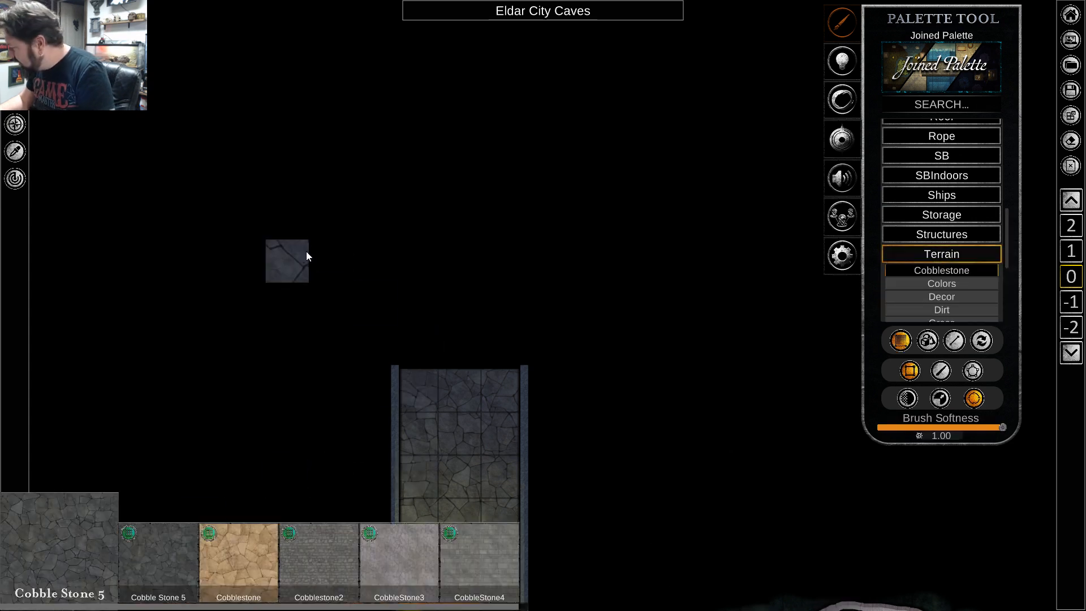
left_click_drag(302, 222, 614, 351)
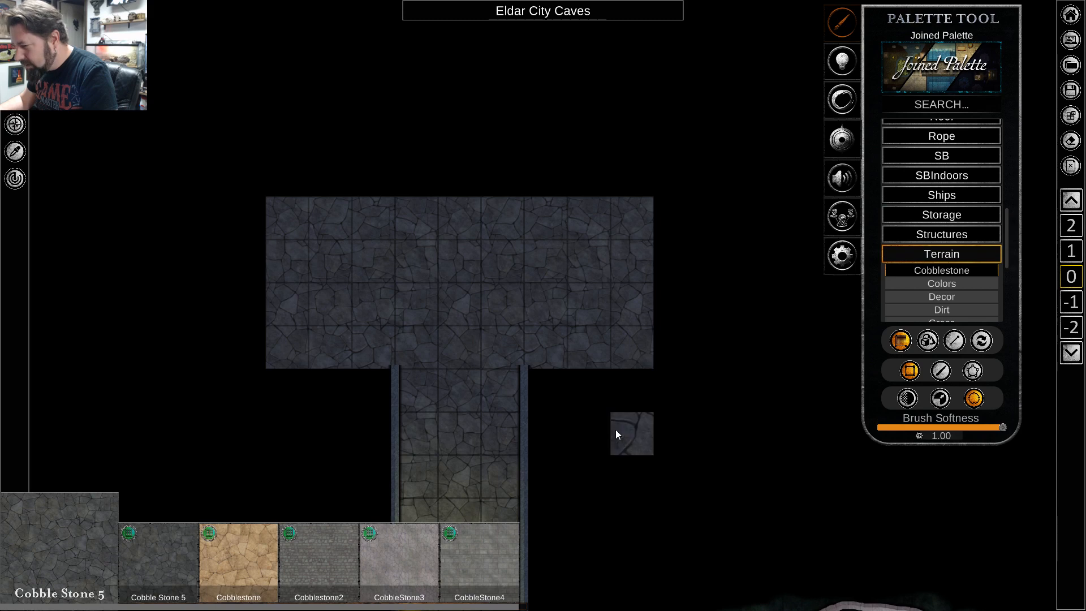
right_click(616, 429)
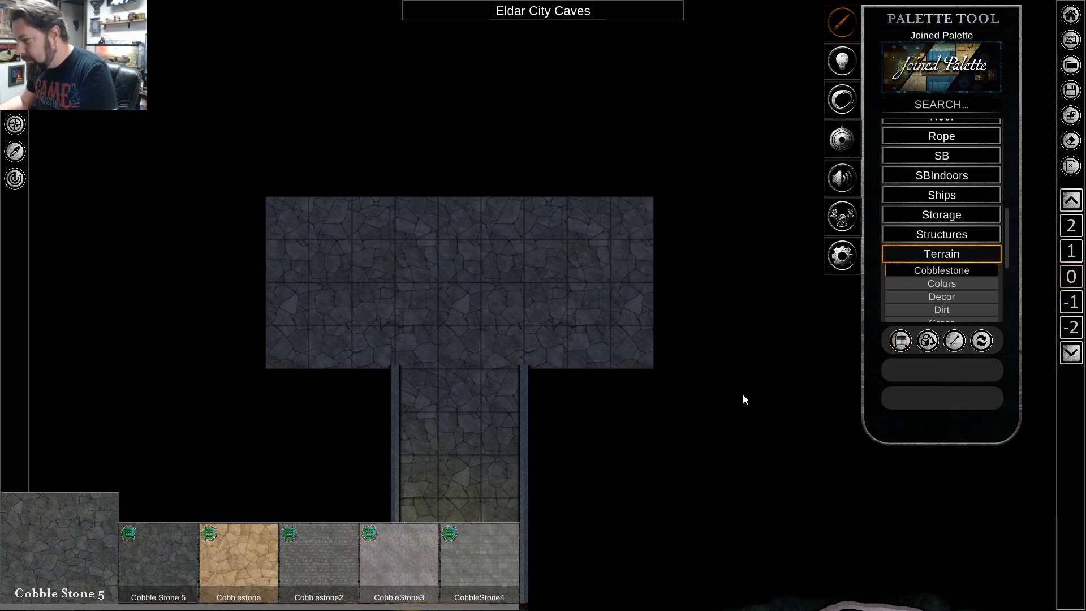
left_click(842, 253)
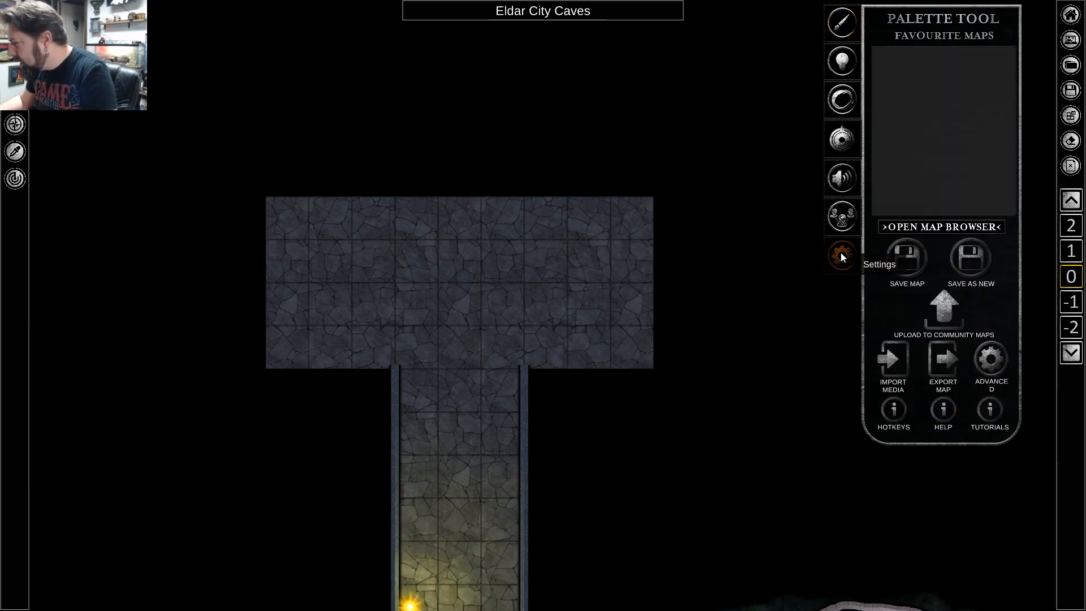
left_click(985, 359)
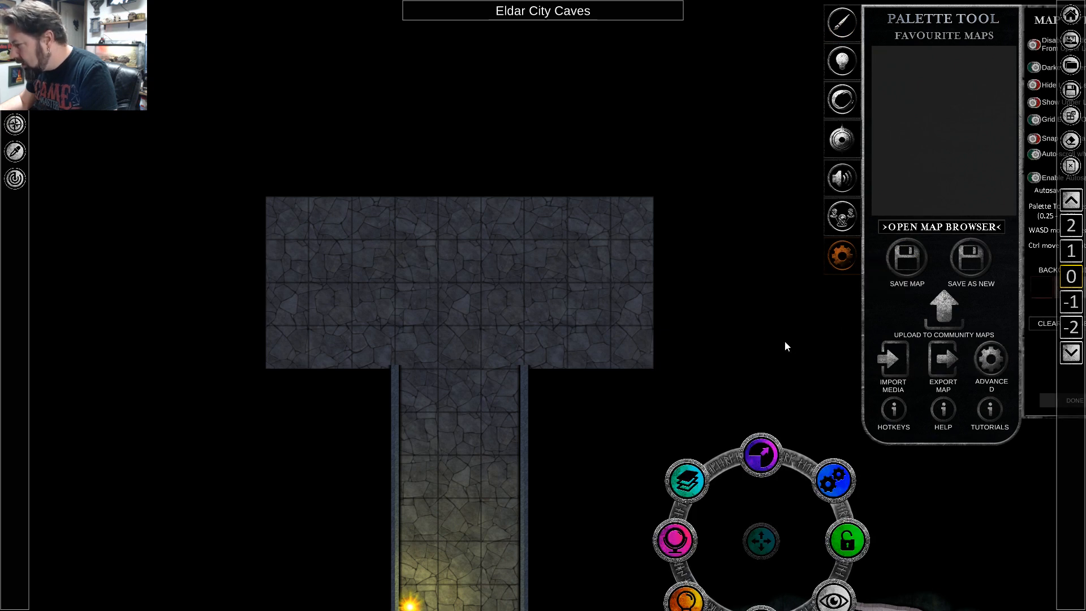
left_click(994, 364)
left_click(994, 364)
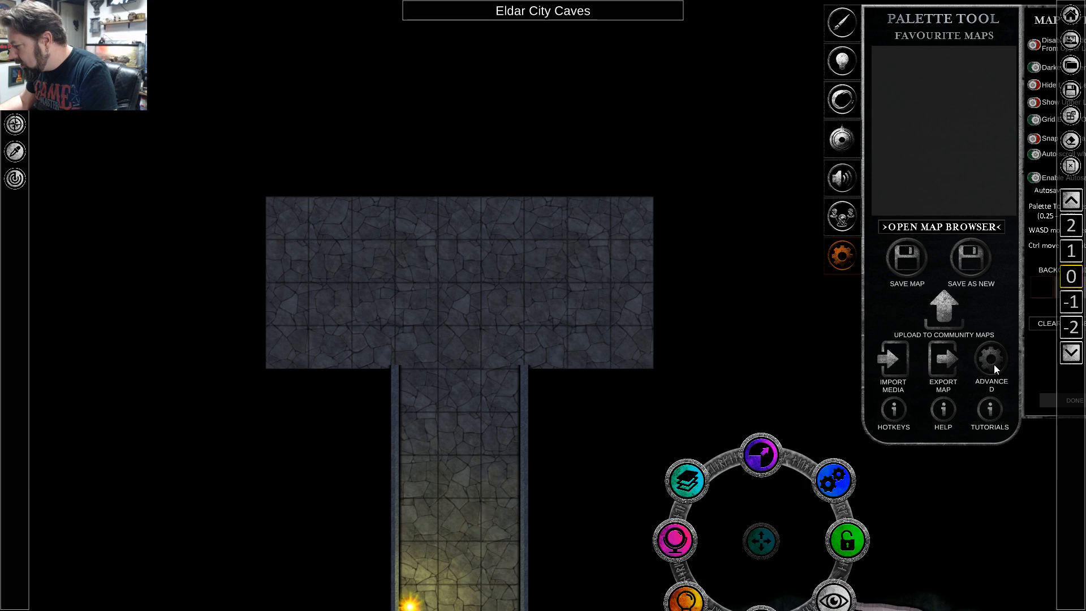
left_click(994, 364)
left_click(843, 24)
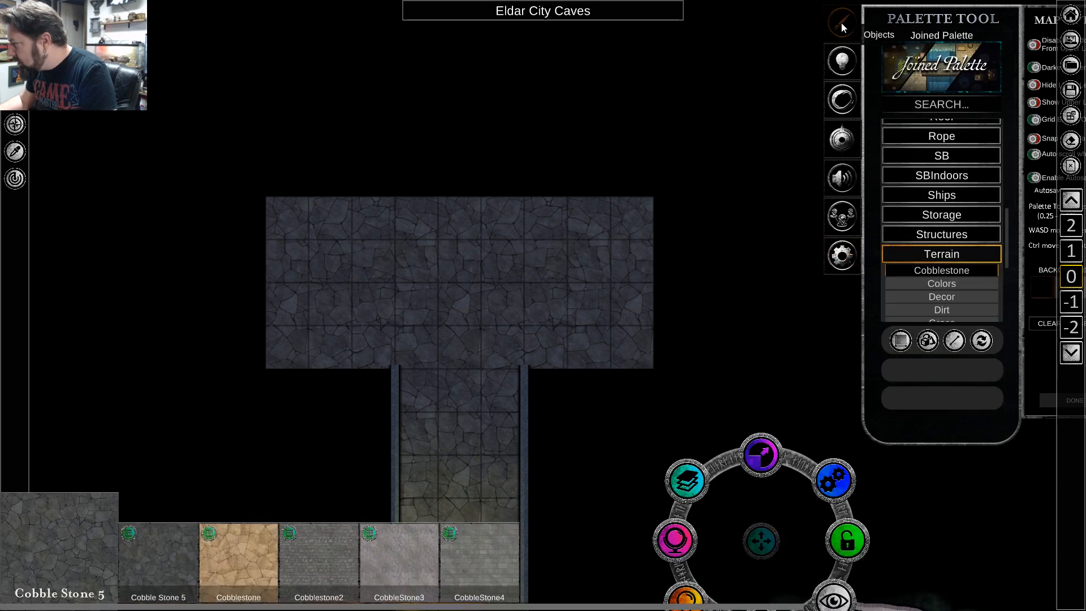
scroll(718, 288, "down", 2)
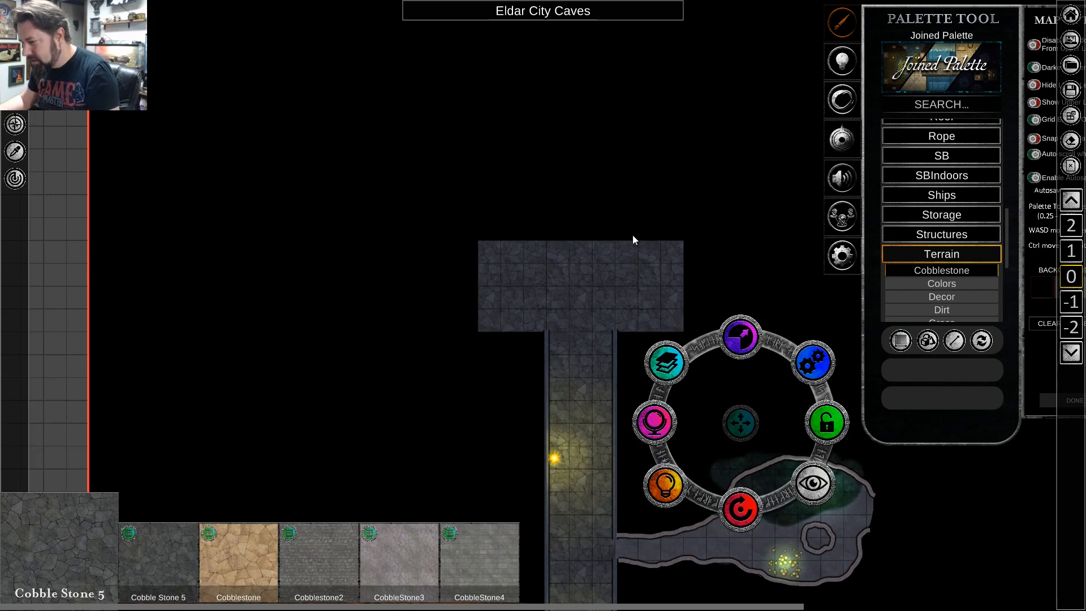
scroll(632, 226, "up", 2)
scroll(633, 225, "down", 1)
scroll(635, 244, "down", 1)
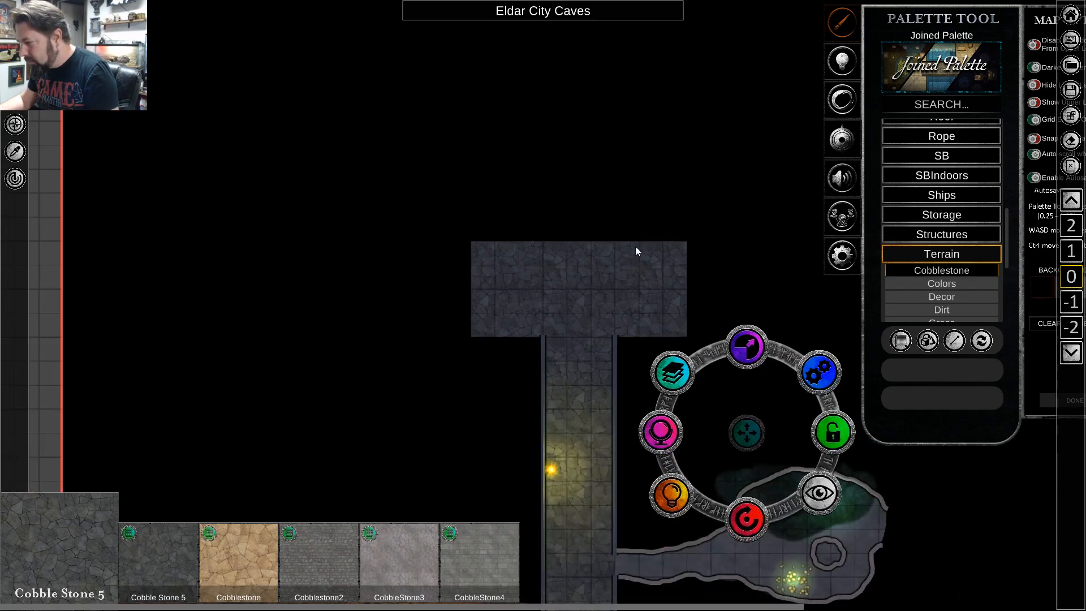
scroll(560, 265, "up", 1)
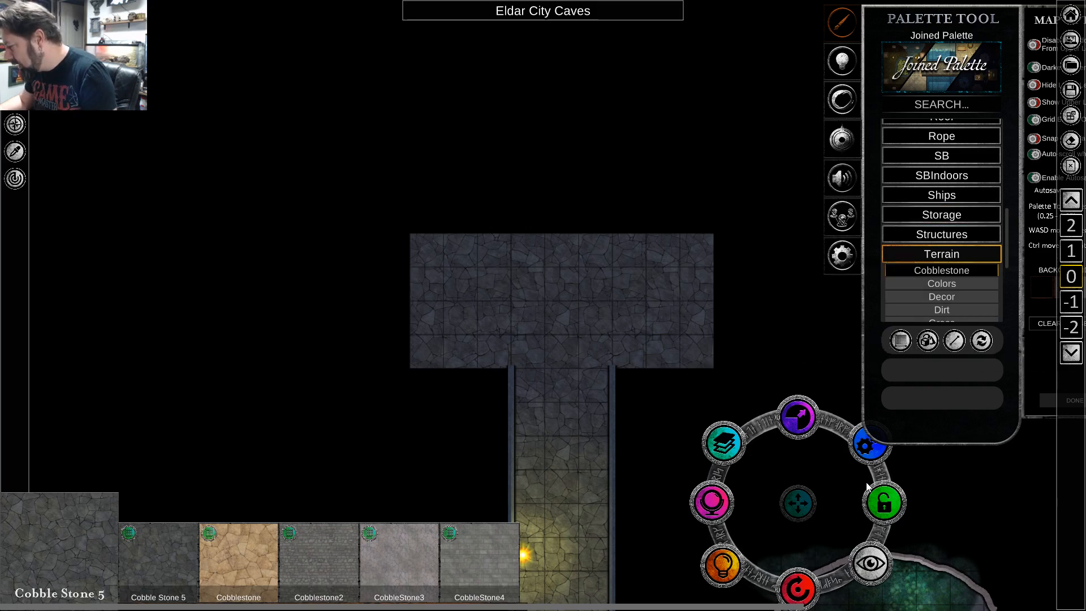
left_click(842, 256)
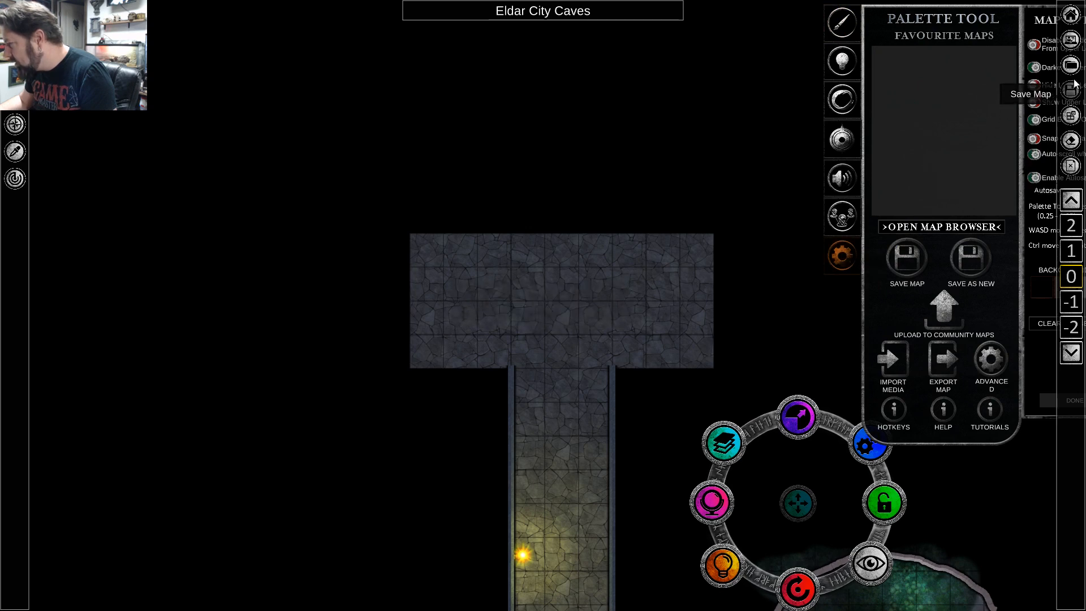
left_click(1071, 15)
Make the black background sheet slightly transparent so the grid shows faintly through it, keep it visible to players, and deselect it.
scroll(687, 209, "down", 2)
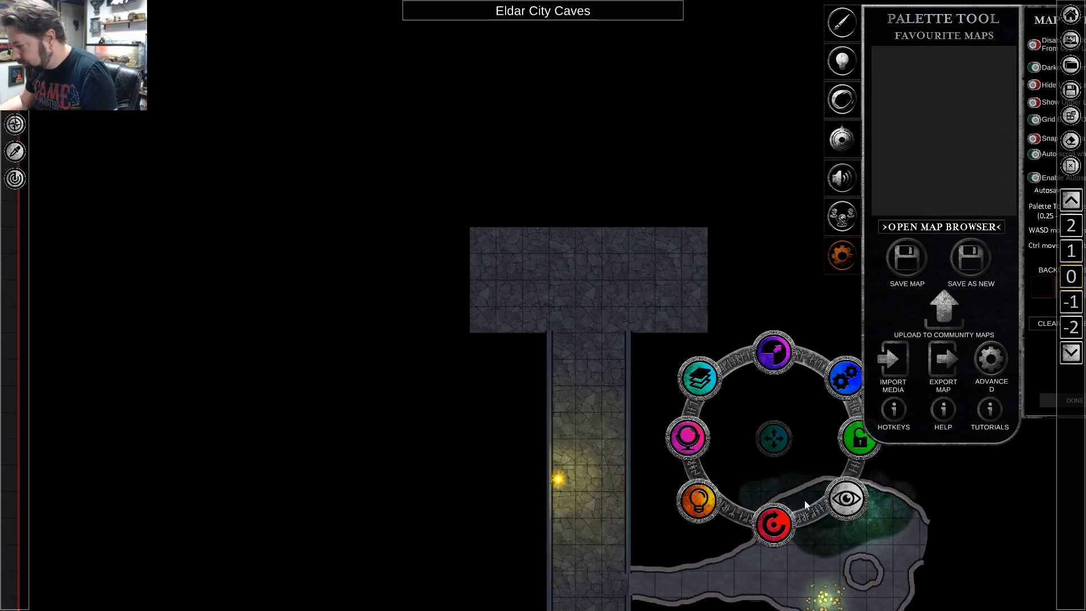
left_click(845, 501)
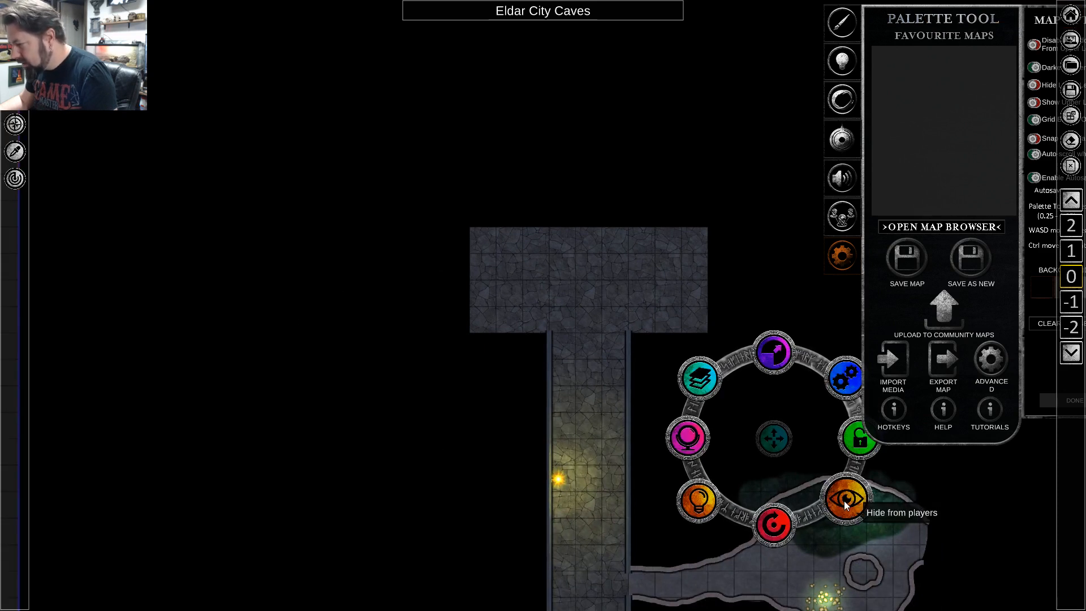
left_click(844, 501)
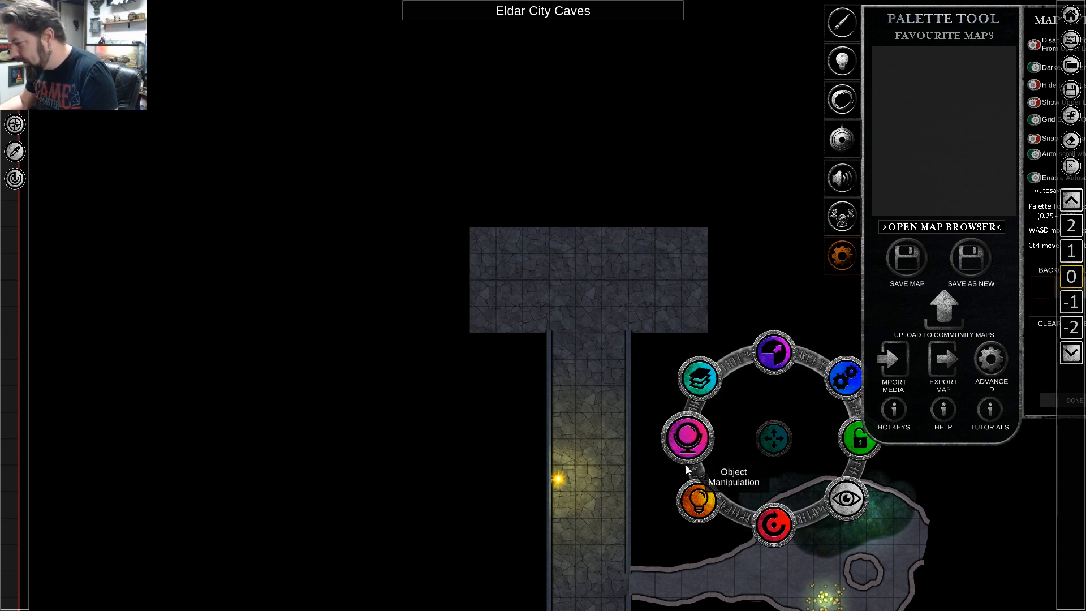
left_click(689, 437)
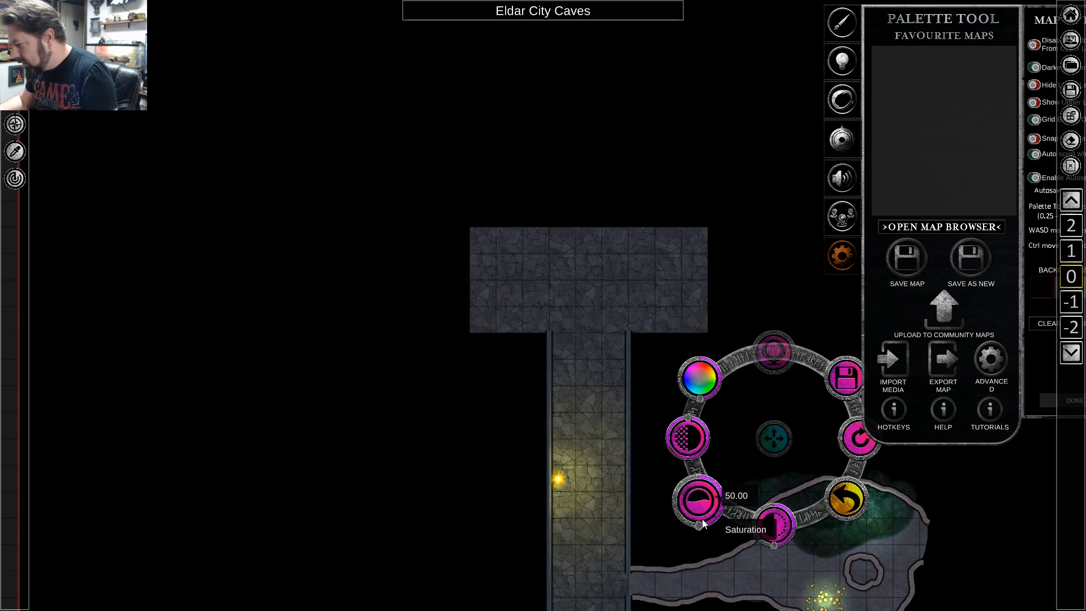
left_click_drag(690, 418, 672, 451)
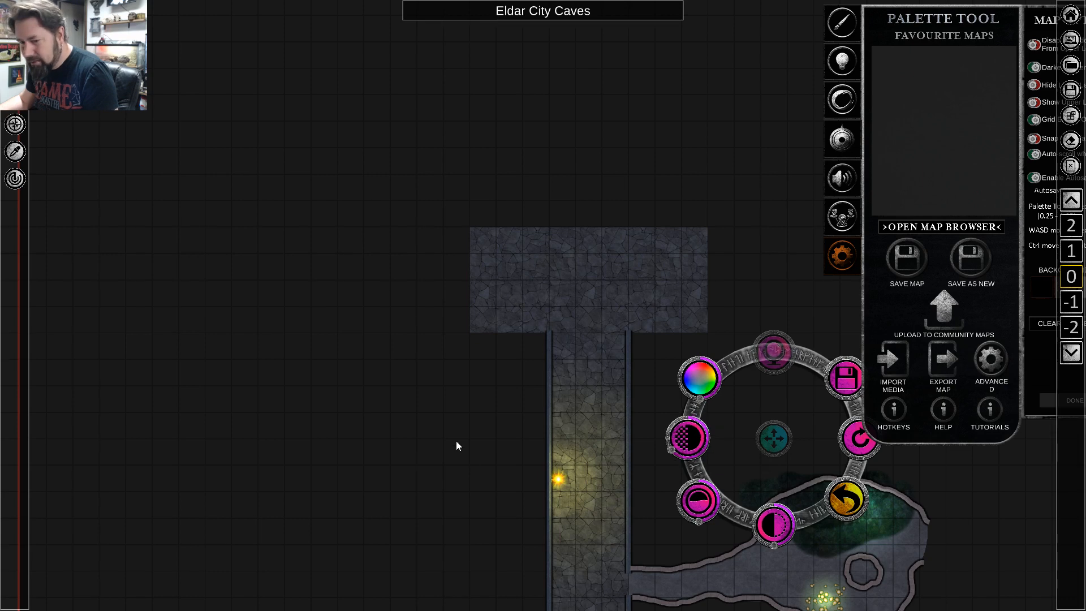
scroll(497, 388, "up", 2)
scroll(499, 389, "up", 1)
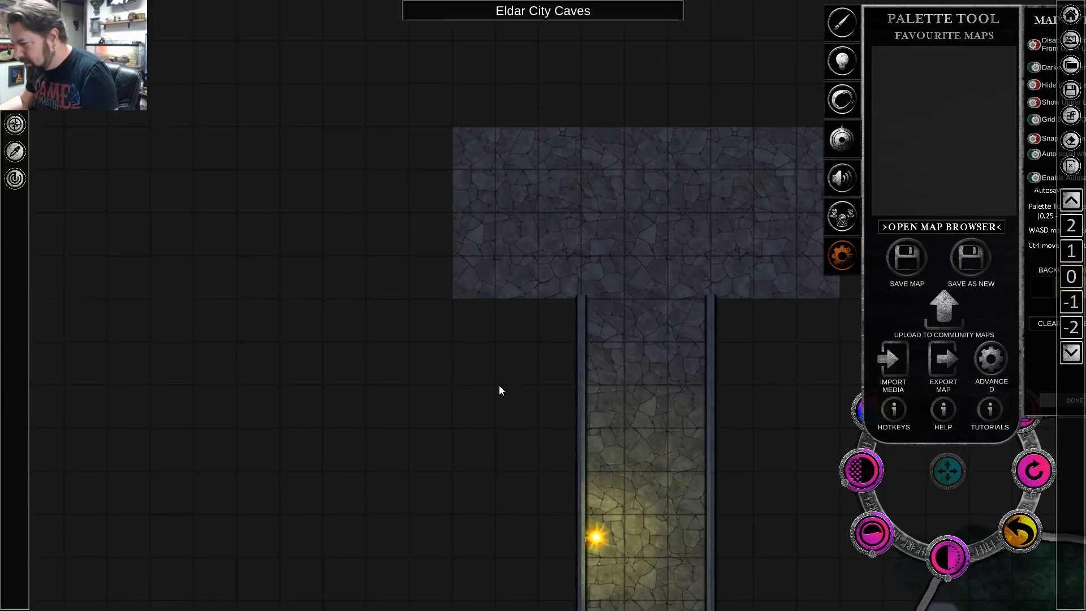
key("Escape")
key("d")
left_click(638, 402)
Set up line drawing with the Stone Wall texture from the stone walls for the new hall at the corridor's north end.
key("d")
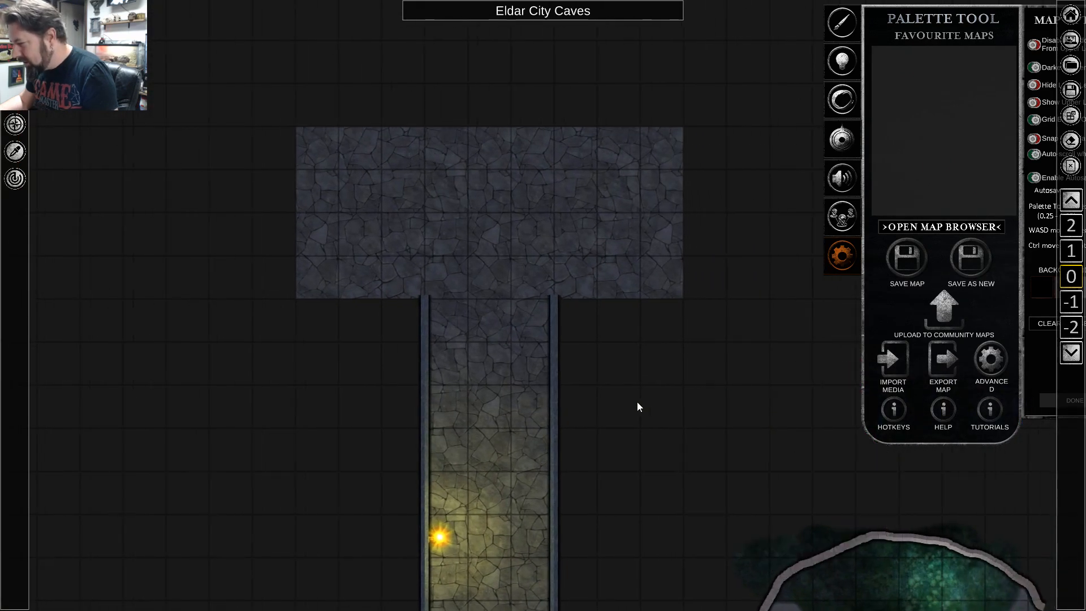
key("a")
key("w")
key("w")
key("d")
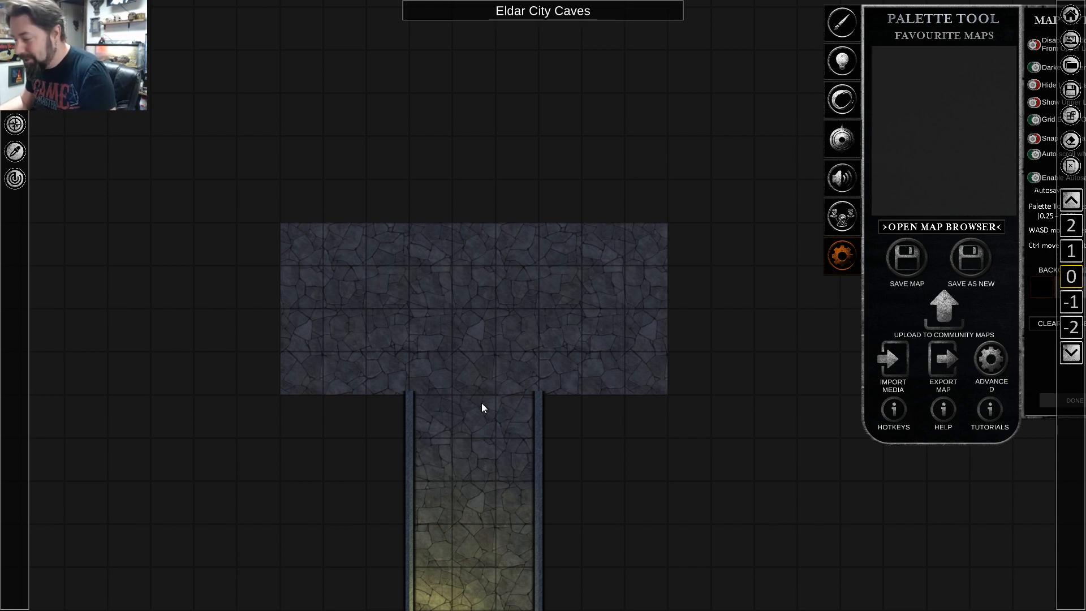
scroll(651, 401, "up", 2)
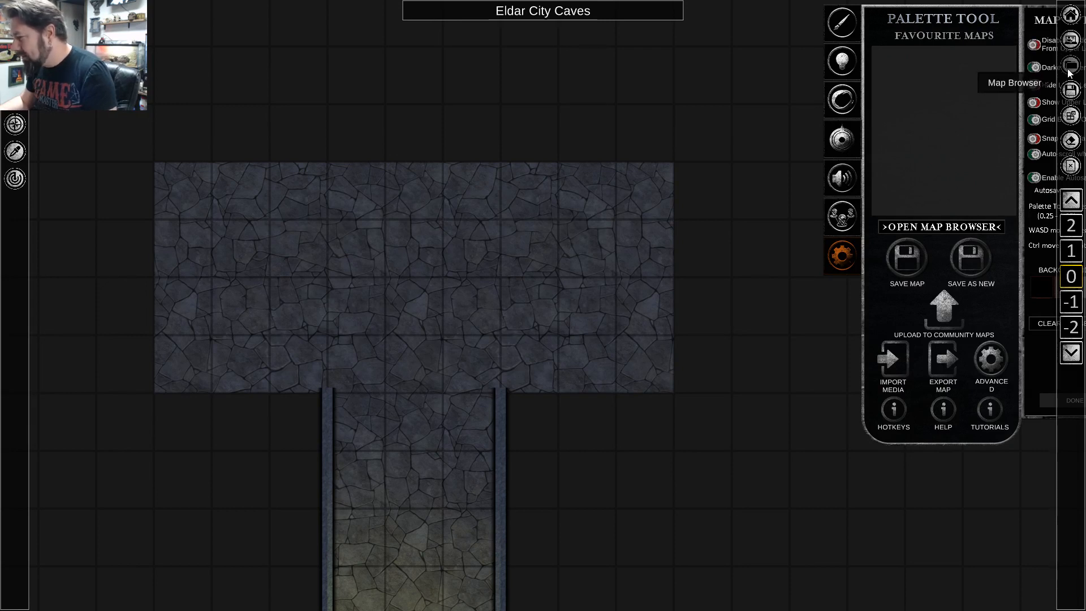
left_click(848, 31)
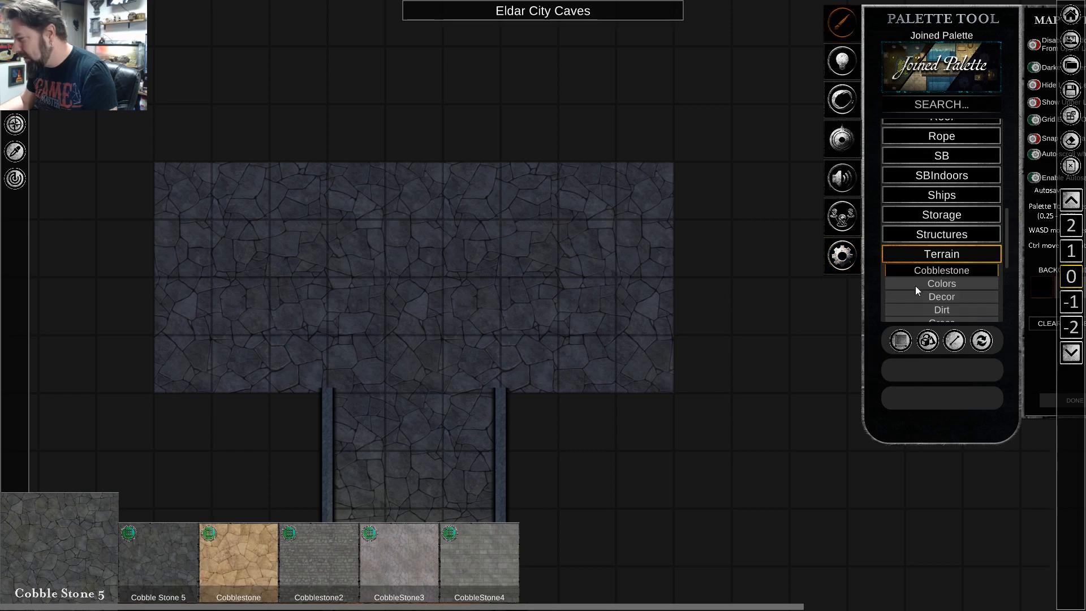
scroll(919, 280, "down", 4)
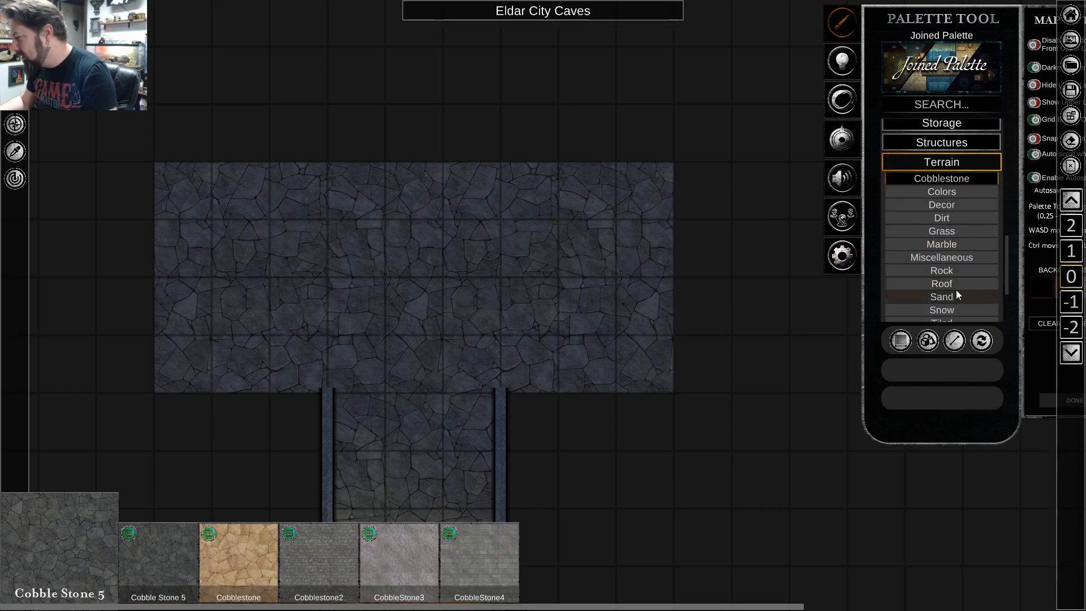
scroll(951, 259, "down", 2)
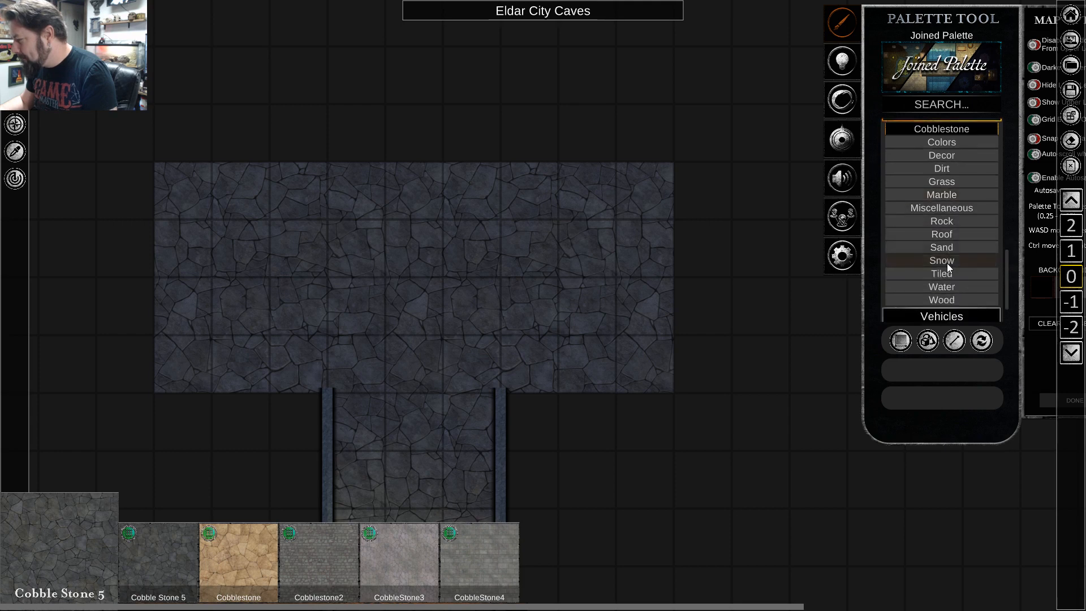
scroll(946, 273, "up", 2)
left_click(936, 165)
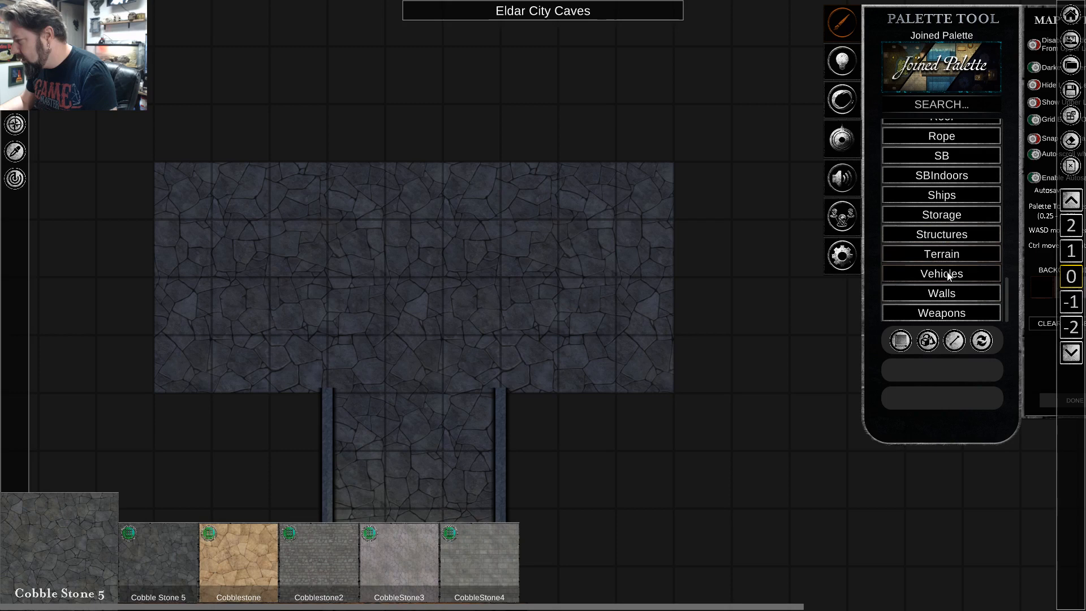
left_click(946, 295)
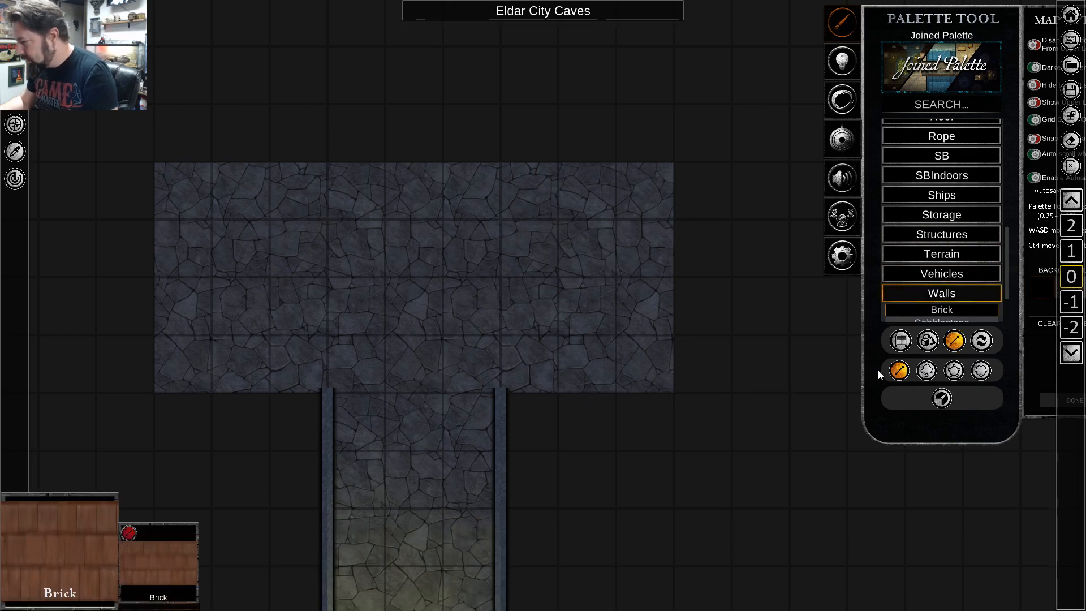
scroll(956, 291, "down", 2)
left_click(955, 267)
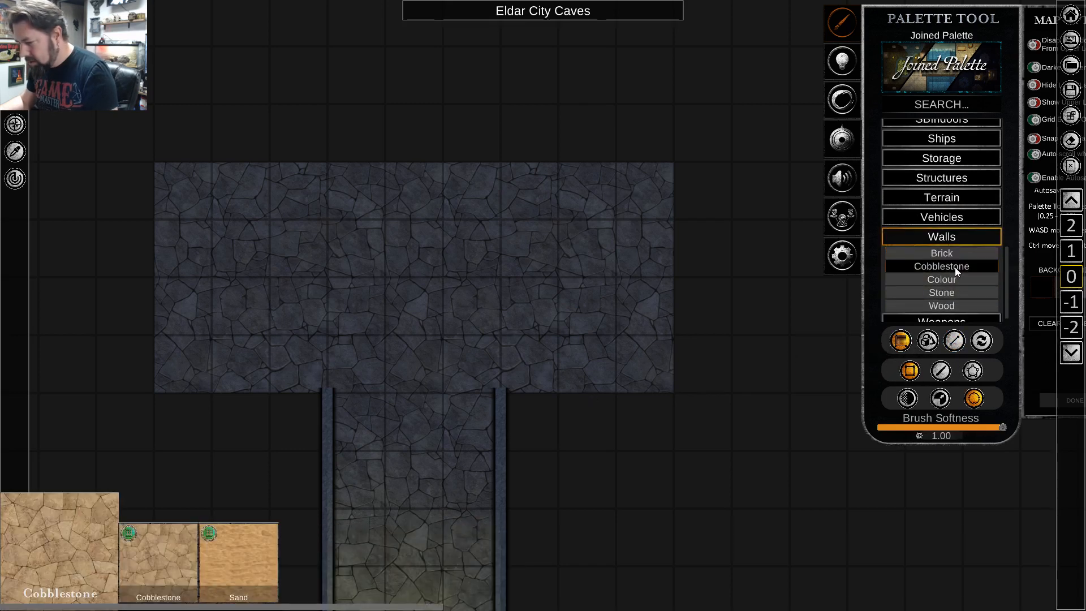
scroll(956, 287, "down", 1)
left_click(953, 285)
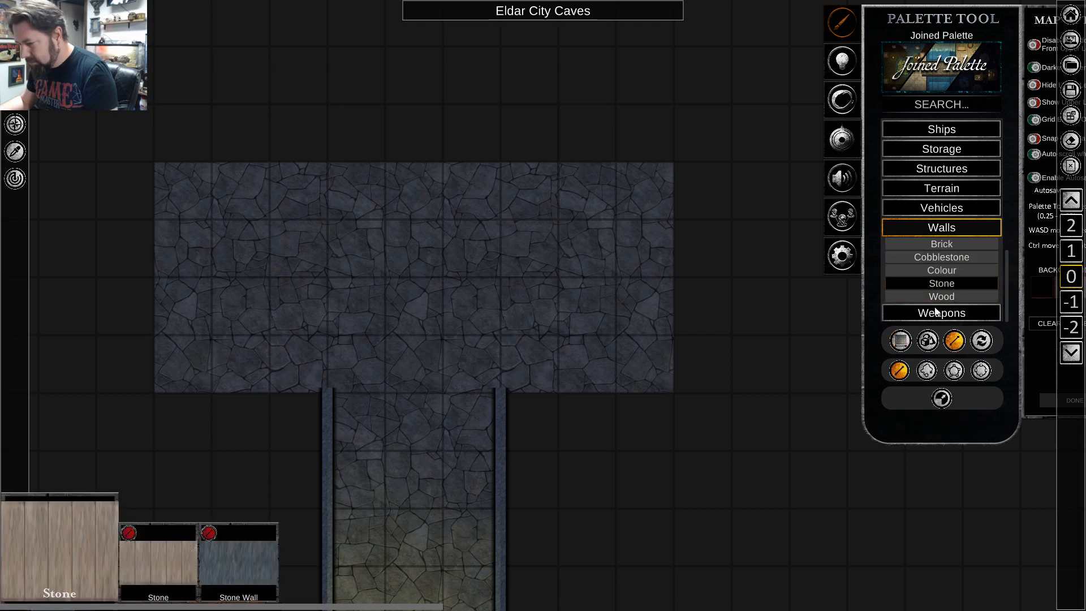
left_click(232, 580)
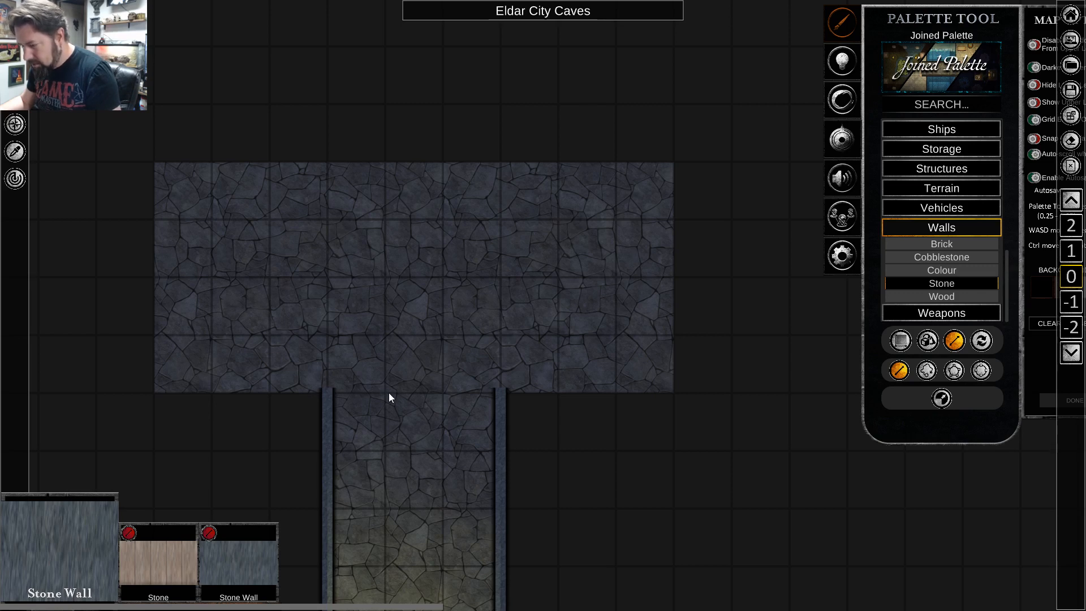
Draw Stone Wall lines around the hall's west and east halves, leaving two-square gaps in the north and south walls.
mouse_move(389, 393)
left_mouse_down()
mouse_move(157, 395)
mouse_move(171, 336)
mouse_move(169, 242)
mouse_move(152, 173)
mouse_move(389, 174)
left_mouse_up()
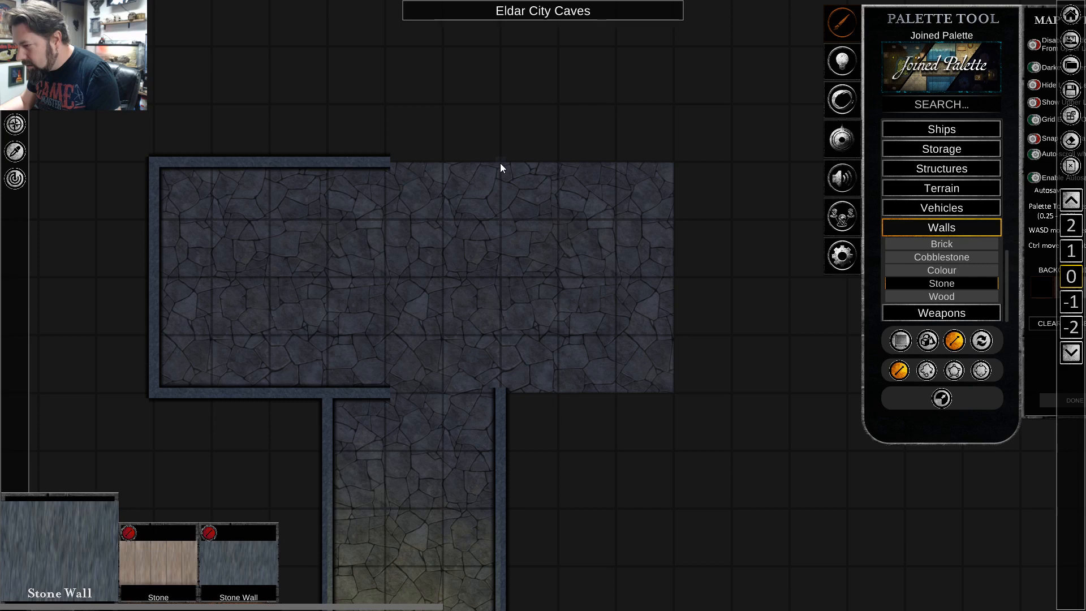
mouse_move(501, 163)
left_mouse_down()
mouse_move(681, 161)
mouse_move(669, 347)
left_mouse_up()
left_click_drag(672, 390, 502, 395)
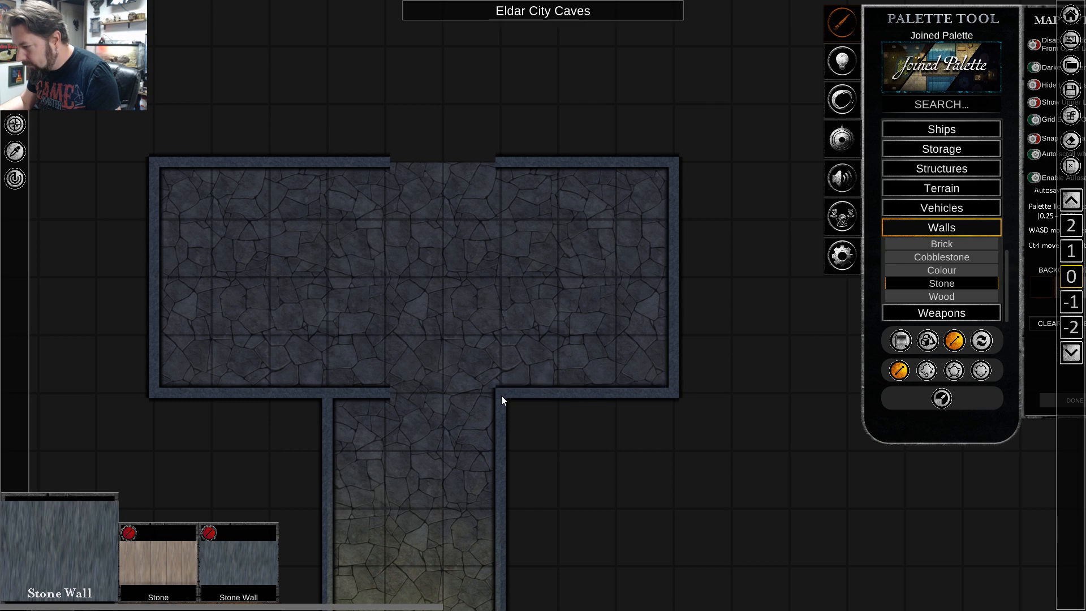
Replace the hall's south wall east of the opening with a four-square Stone Wall line, leaving a one-square doorway to the corridor.
right_click(480, 309)
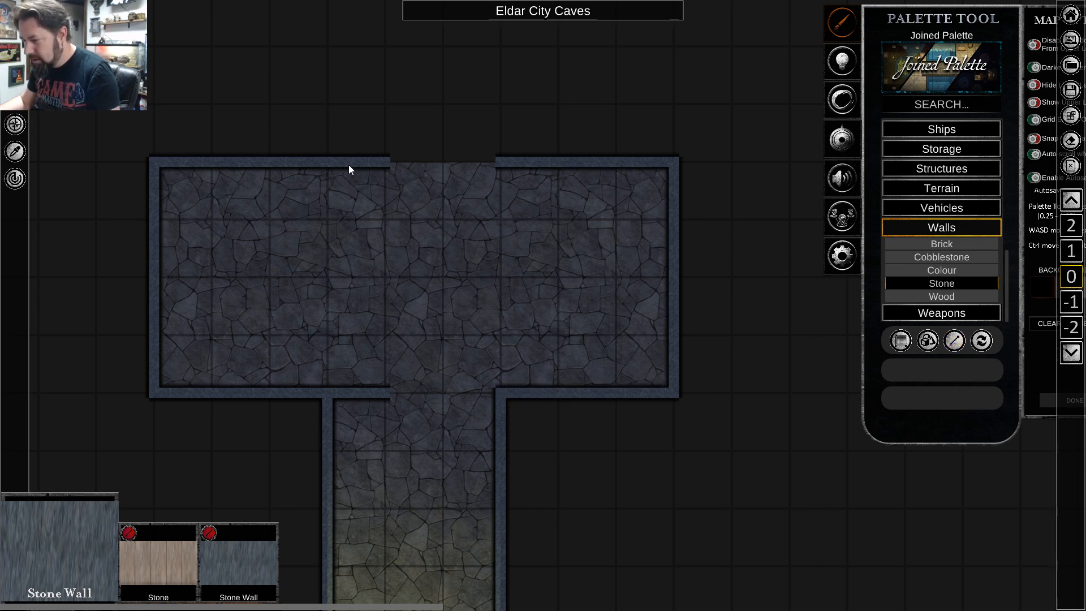
key("Delete")
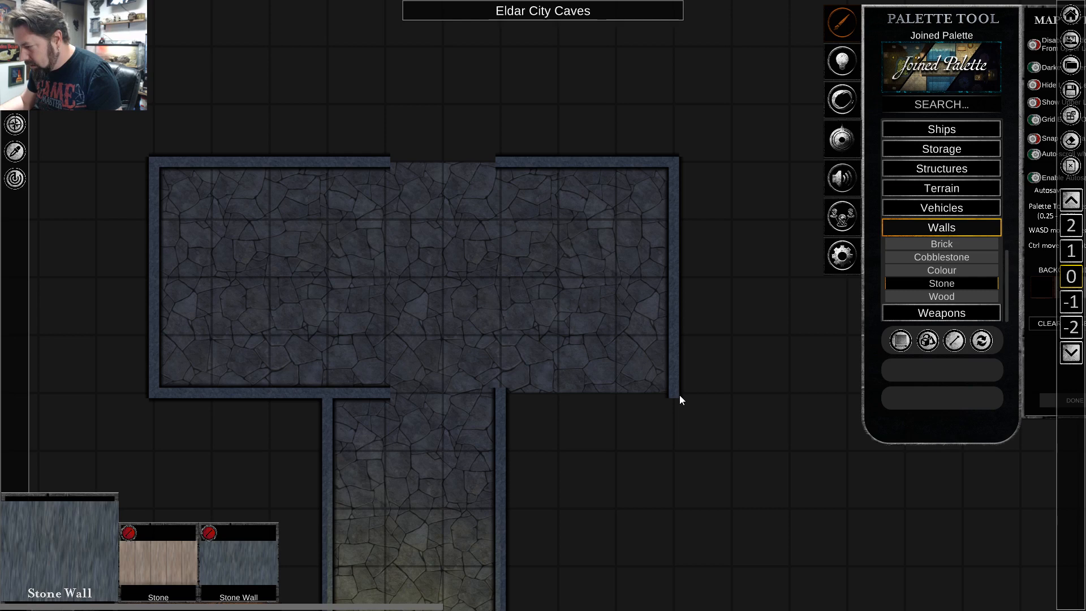
left_click_drag(675, 395, 477, 398)
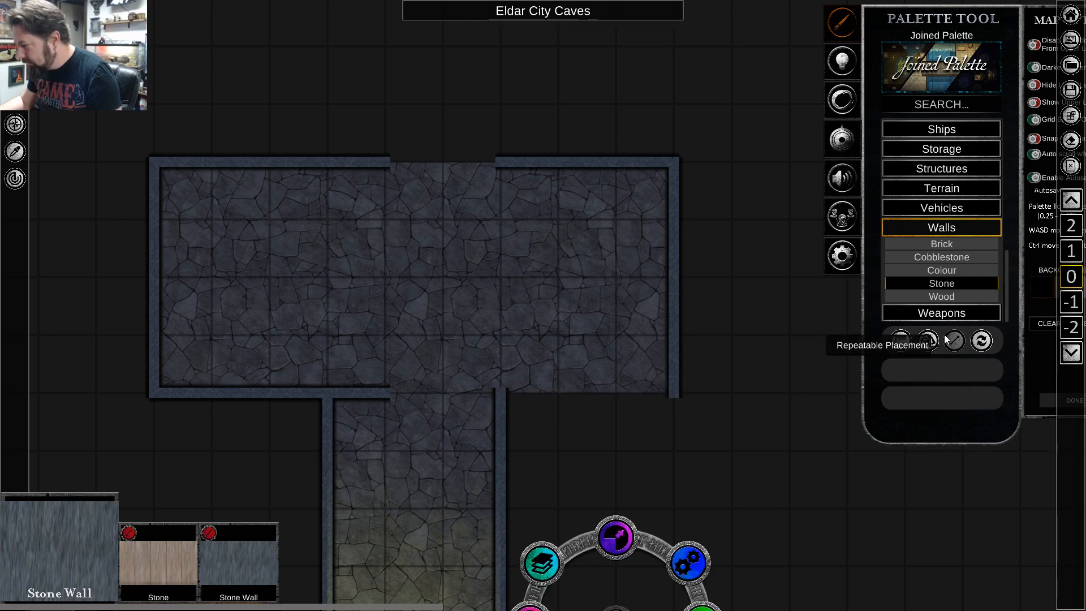
left_click(934, 286)
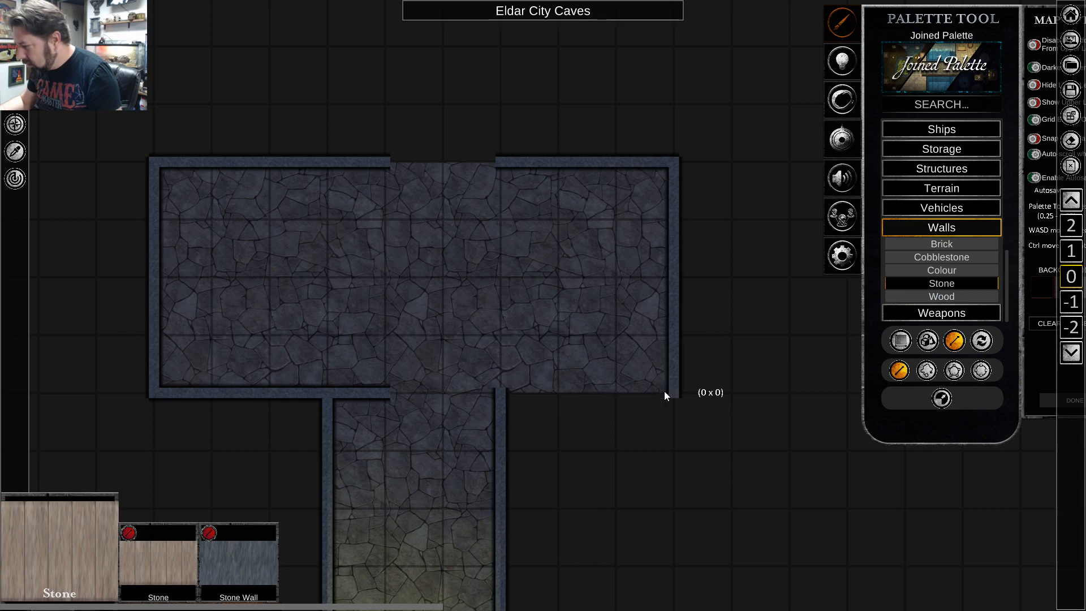
left_click_drag(665, 395, 443, 401)
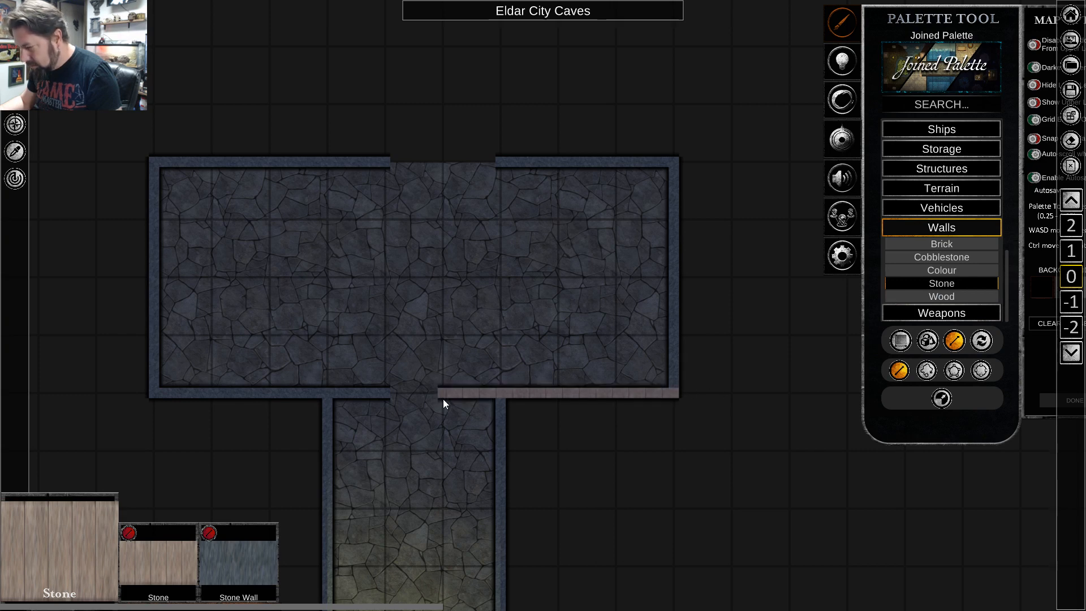
key("ctrl+z")
left_click(236, 574)
left_click_drag(678, 398, 451, 405)
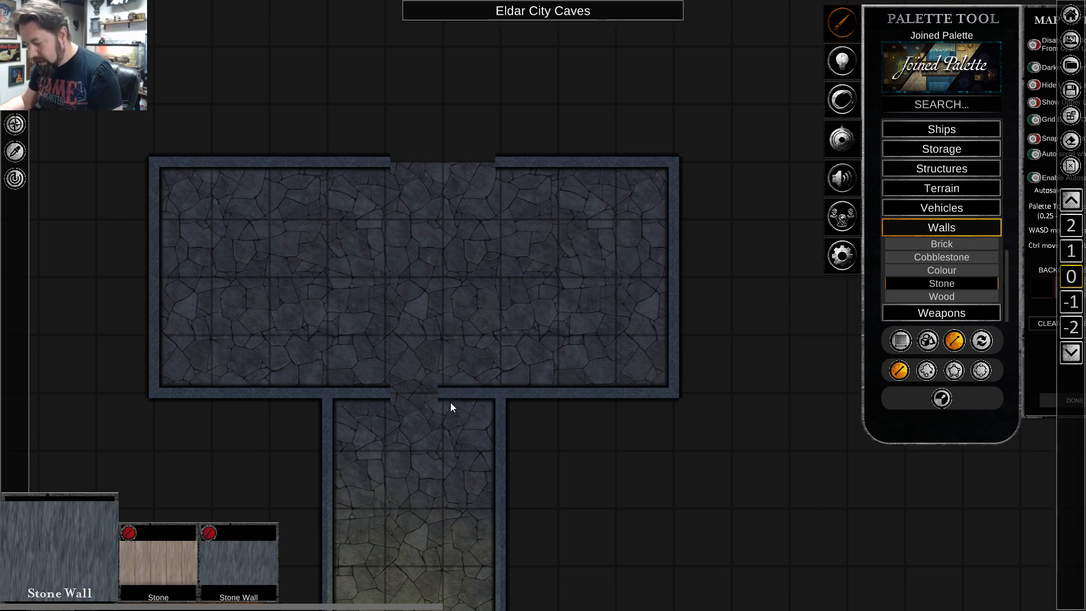
Delete both stone wall segments along the hall's north side.
right_click(518, 158)
left_click(514, 164)
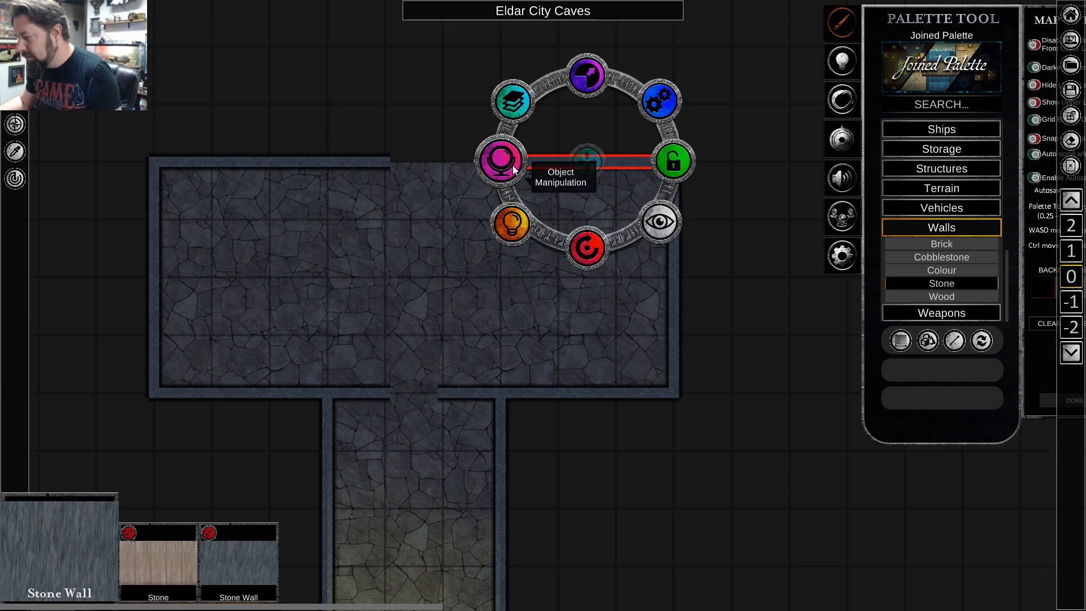
key("Delete")
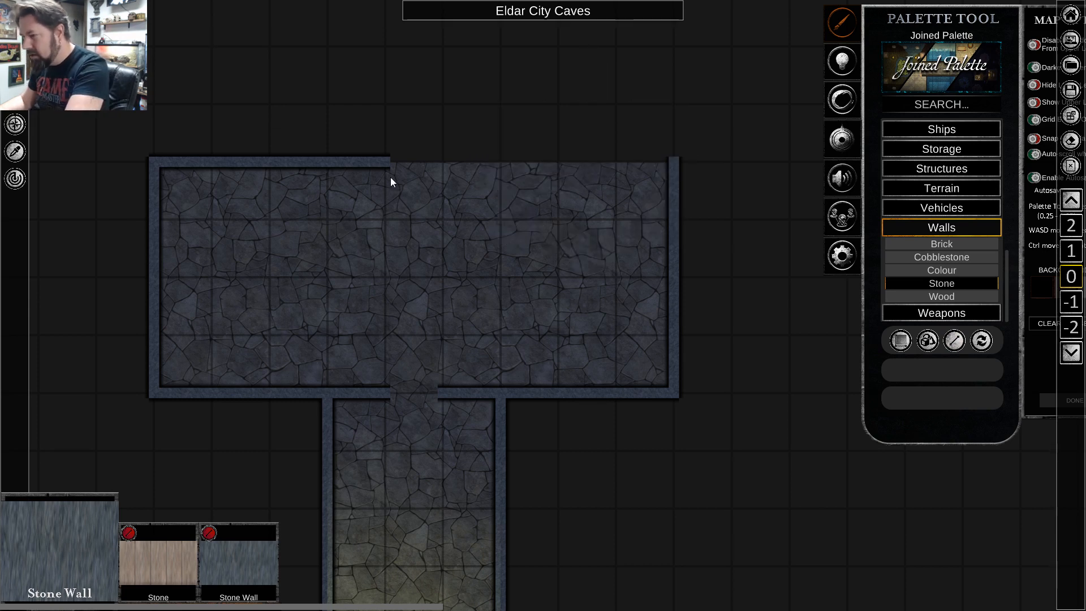
left_click(327, 164)
key("Delete")
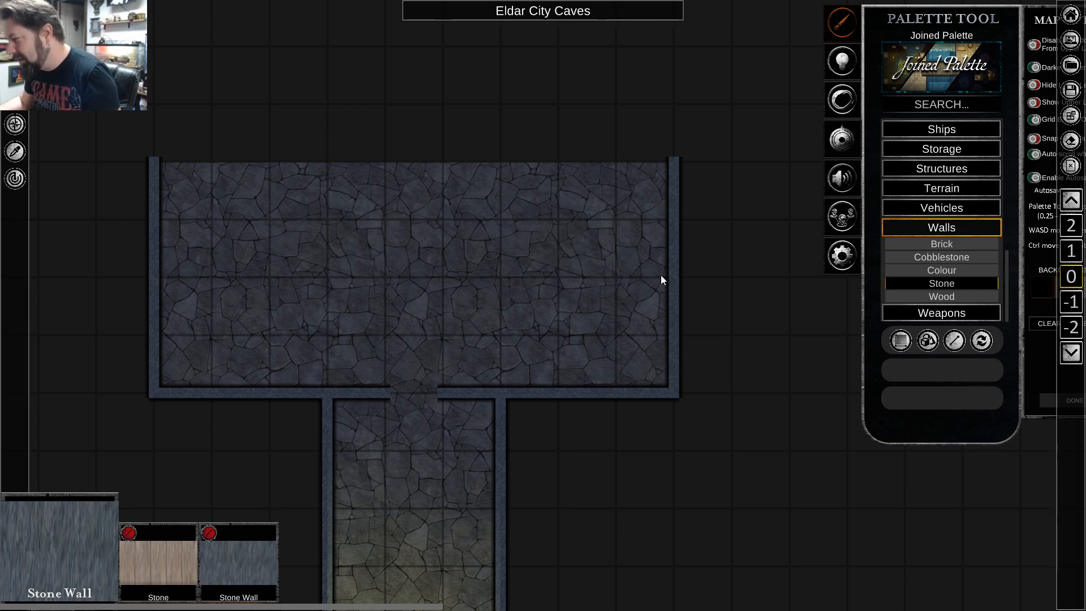
Draw two Stone Wall lines about 3.5 squares long along the hall's north edge, leaving a centred two-square opening.
left_click(922, 282)
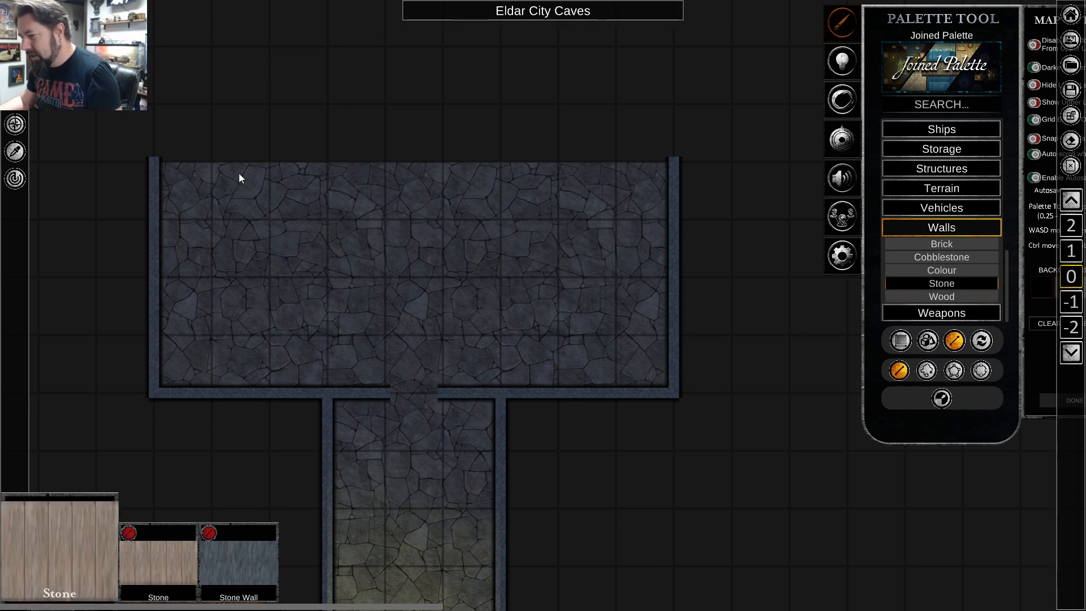
left_click(247, 565)
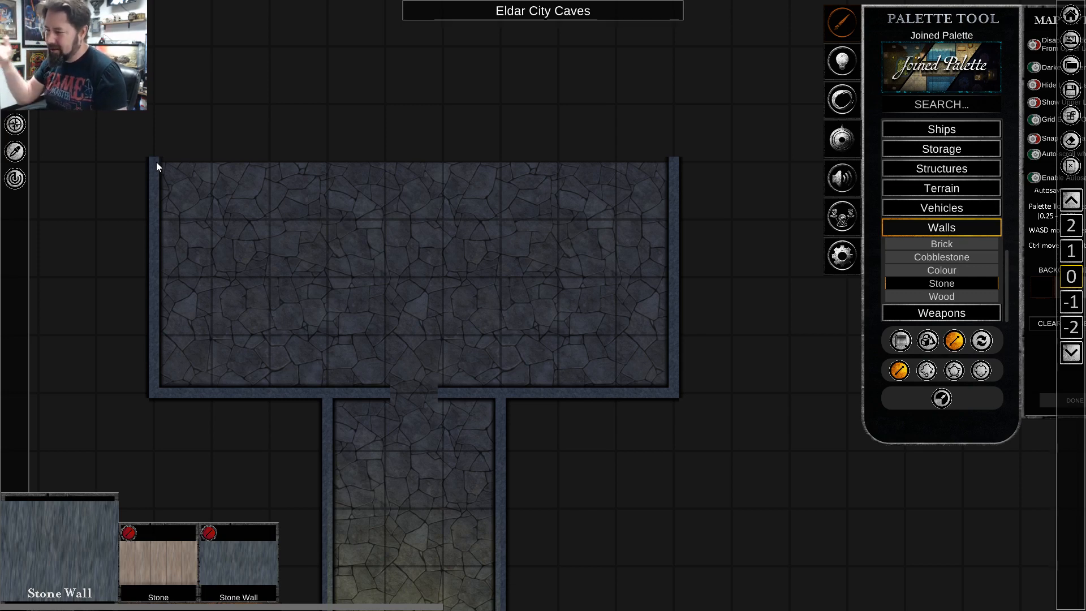
left_click_drag(156, 162, 366, 170)
left_click_drag(474, 163, 674, 157)
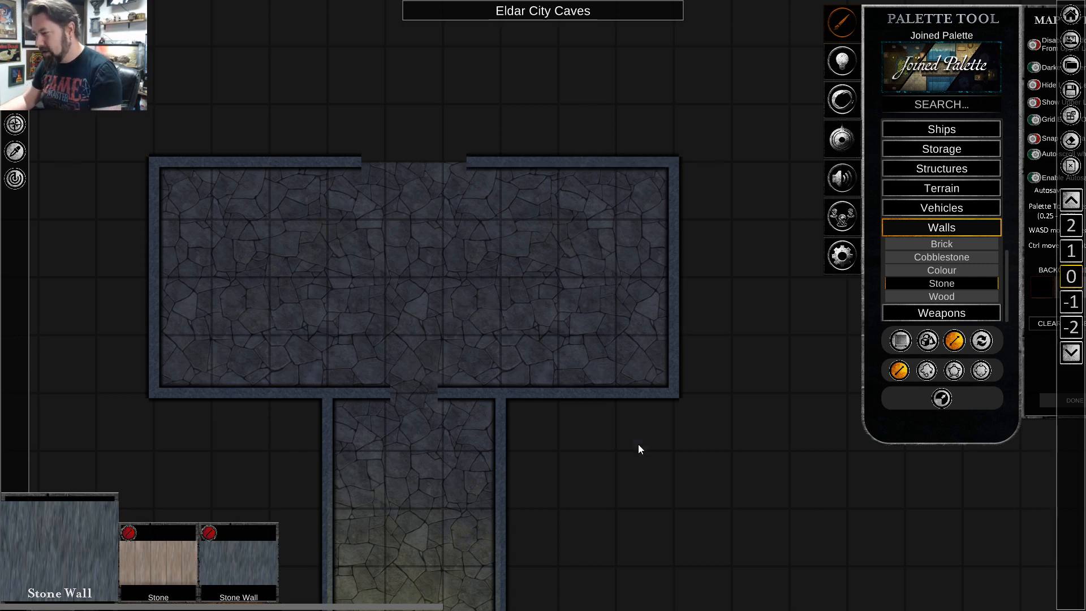
Examine the corridor with its torches and side cave, and the hall's walls and openings.
key("s")
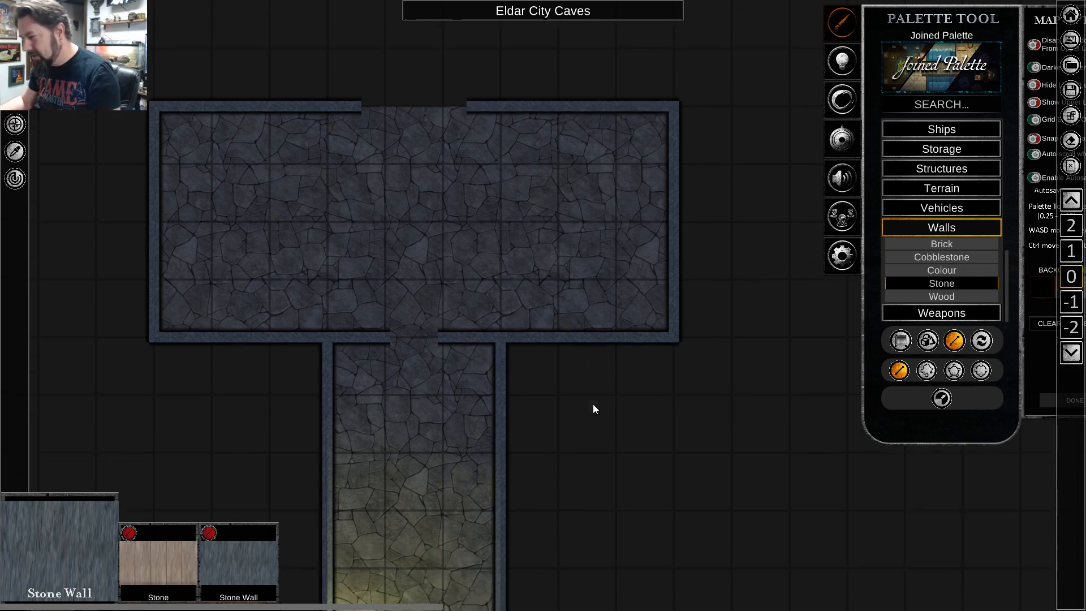
scroll(594, 410, "down", 1)
scroll(595, 416, "down", 1)
key("d")
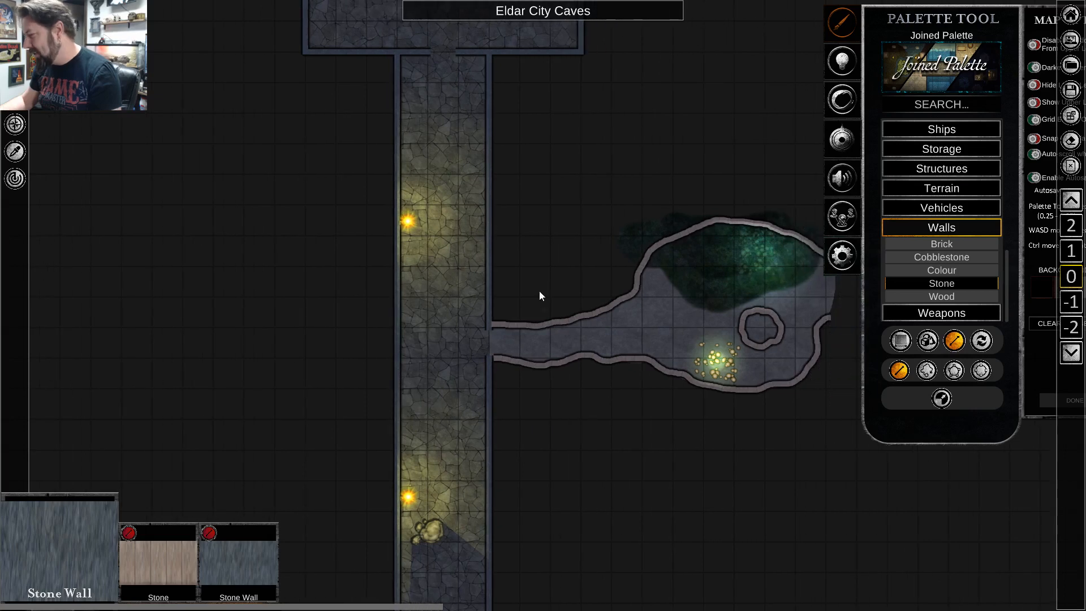
scroll(536, 270, "up", 3)
key("w")
scroll(535, 270, "up", 3)
key("a")
key("w")
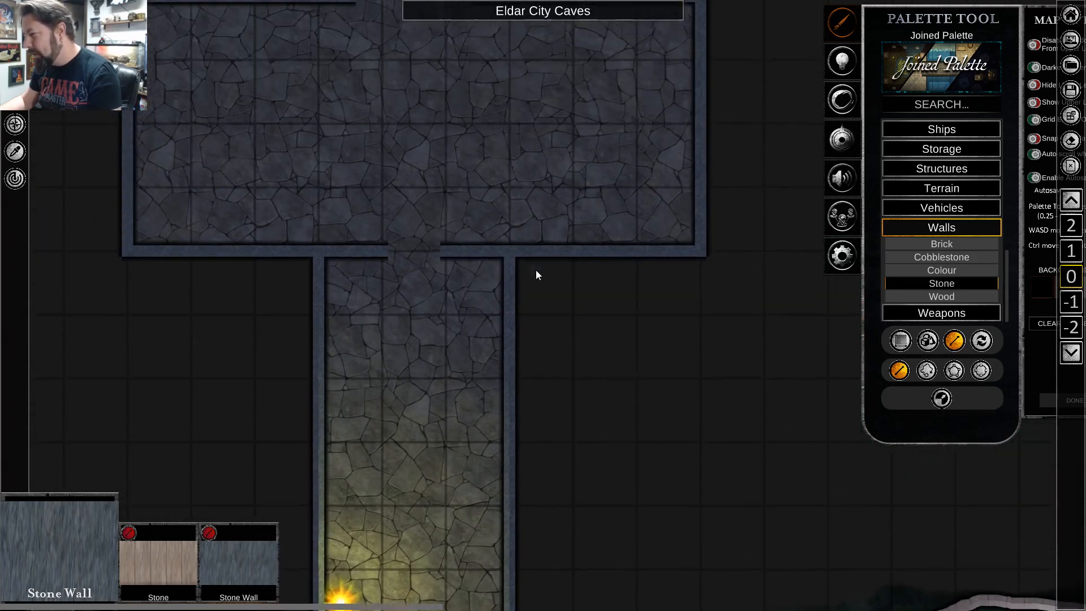
scroll(536, 270, "up", 3)
key("a")
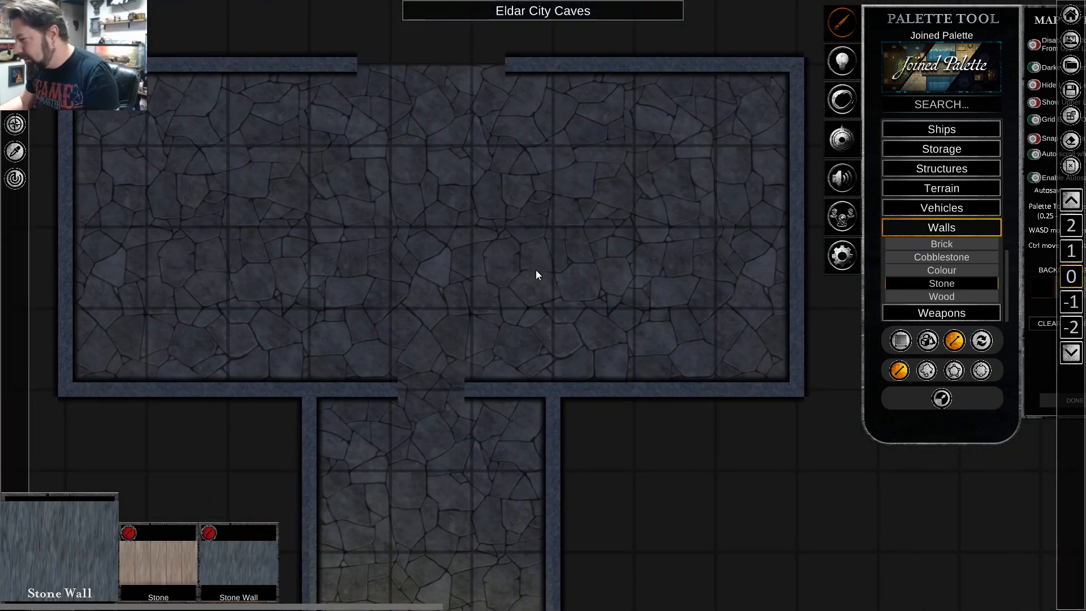
scroll(609, 343, "down", 2)
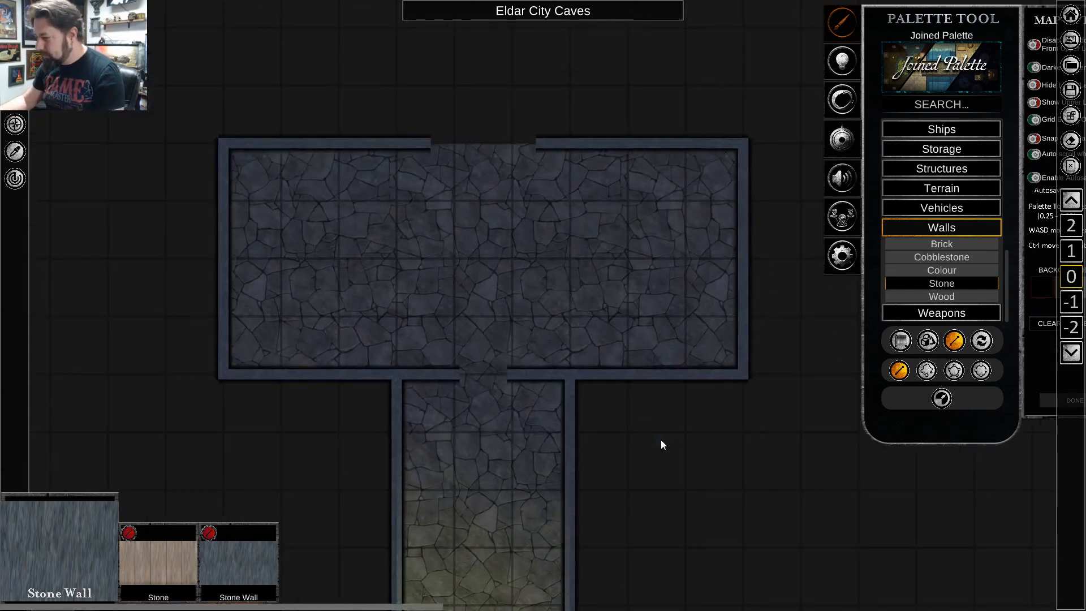
Copy the corridor's northern torch into the hall, turned to sit against the north wall just west of the opening.
key("s")
scroll(657, 447, "down", 2)
right_click(487, 474)
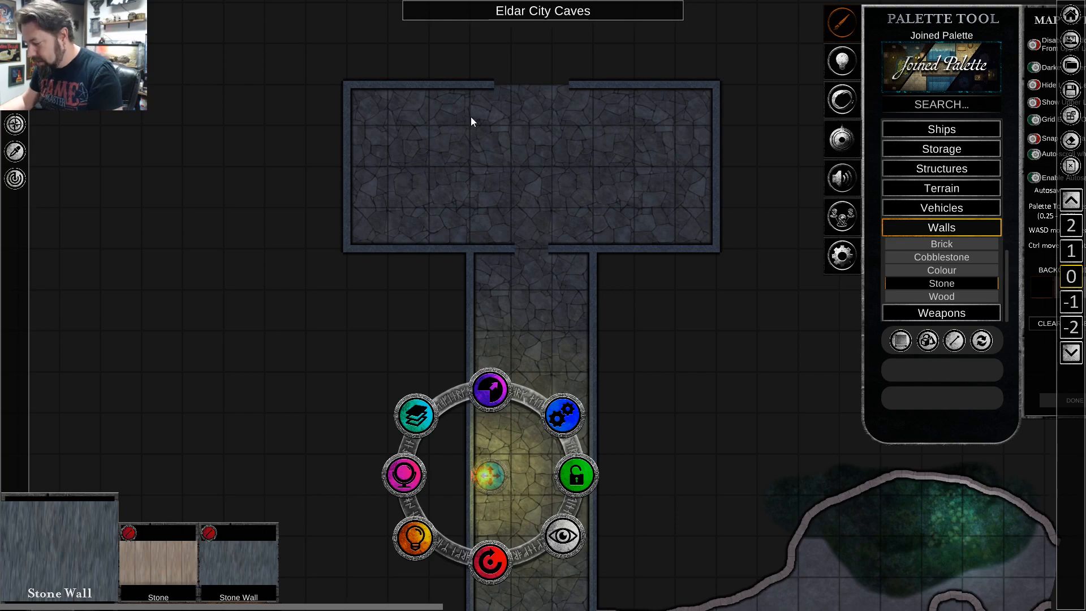
key("ctrl+v")
scroll(509, 112, "up", 3)
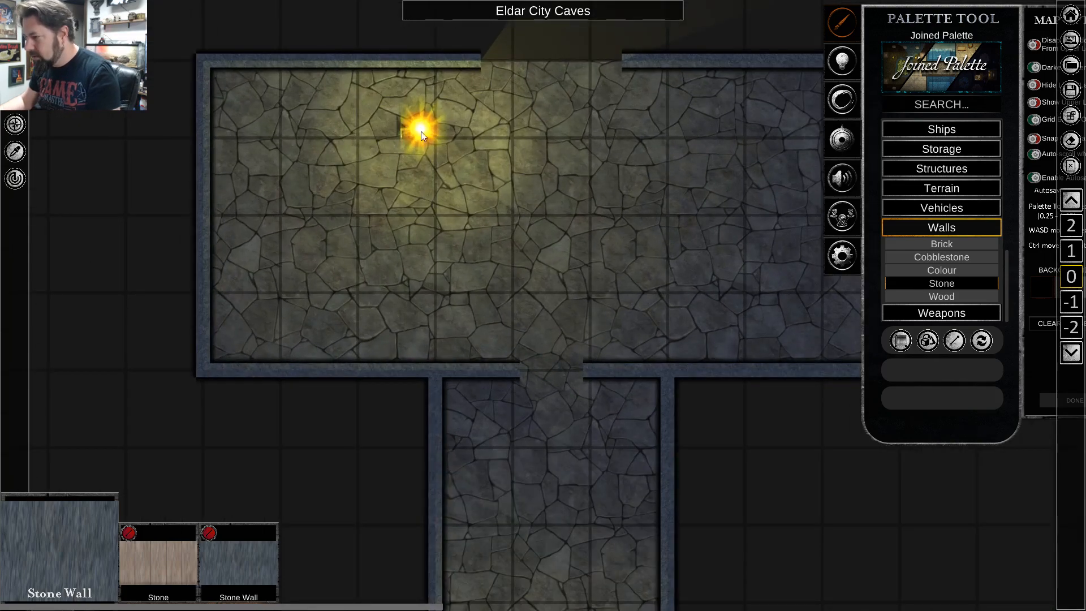
right_click(427, 133)
mouse_move(432, 344)
left_mouse_down()
mouse_move(430, 354)
mouse_move(388, 321)
mouse_move(386, 269)
mouse_move(435, 233)
left_mouse_up()
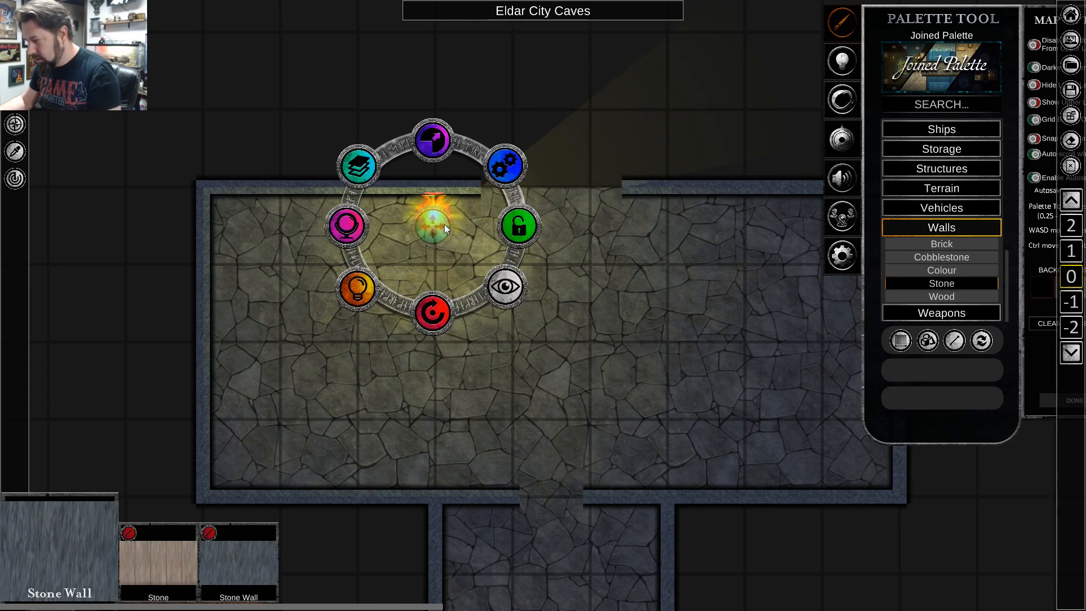
Add a second torch copy against the hall's north wall just east of the opening, mirroring the first.
key("ctrl+v")
left_click(680, 211)
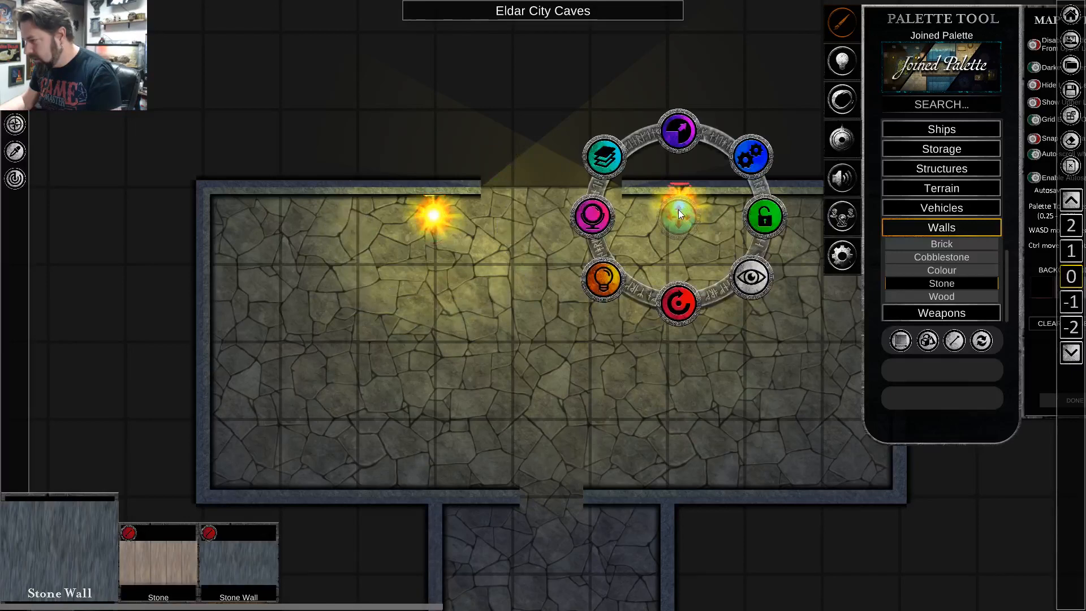
left_click_drag(680, 216, 671, 226)
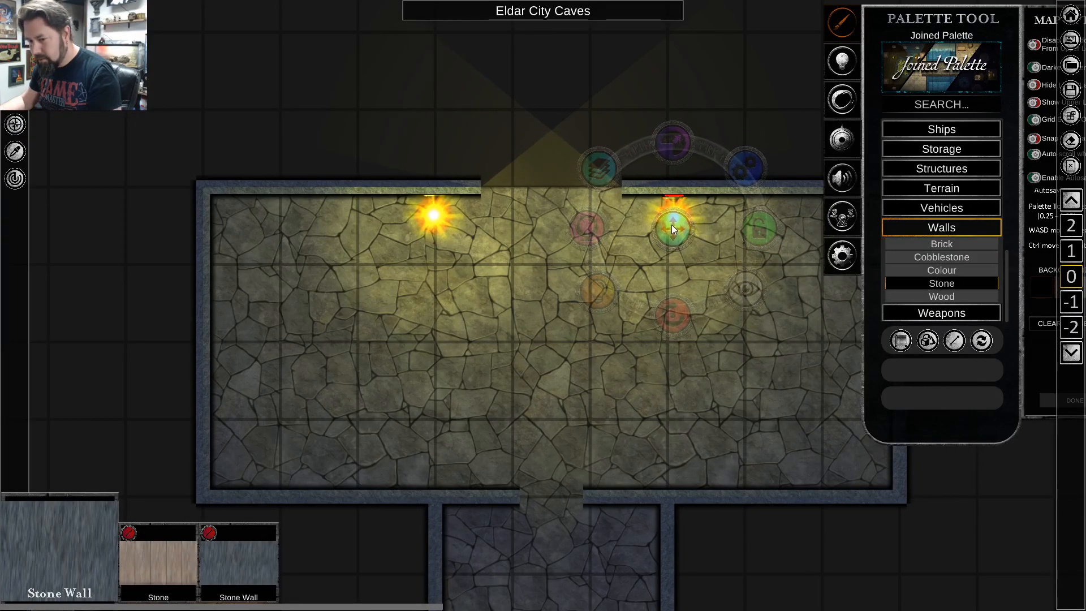
left_click_drag(671, 226, 671, 225)
left_click(537, 337)
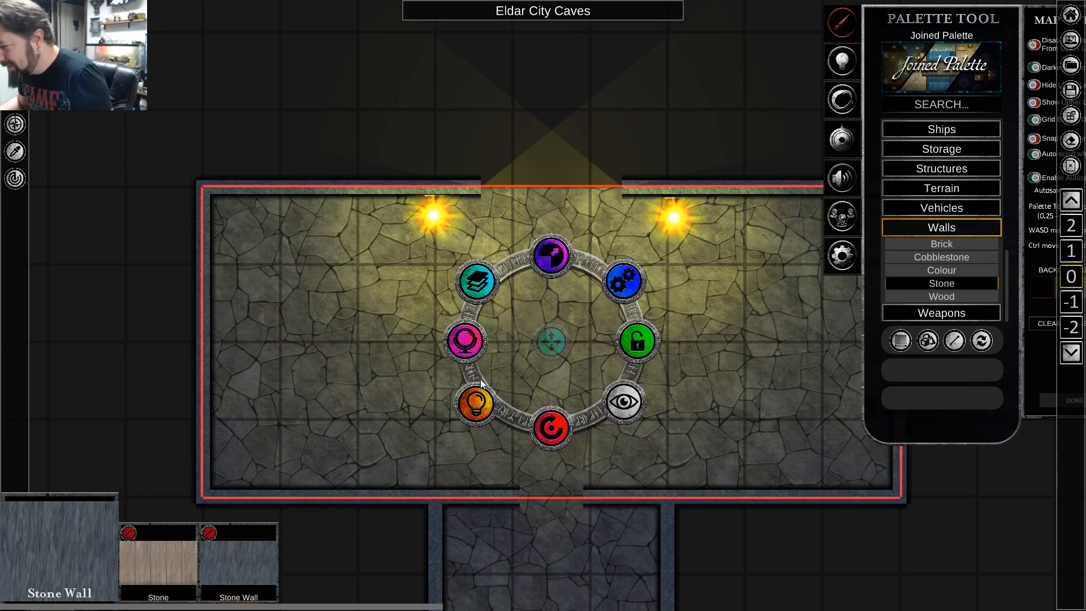
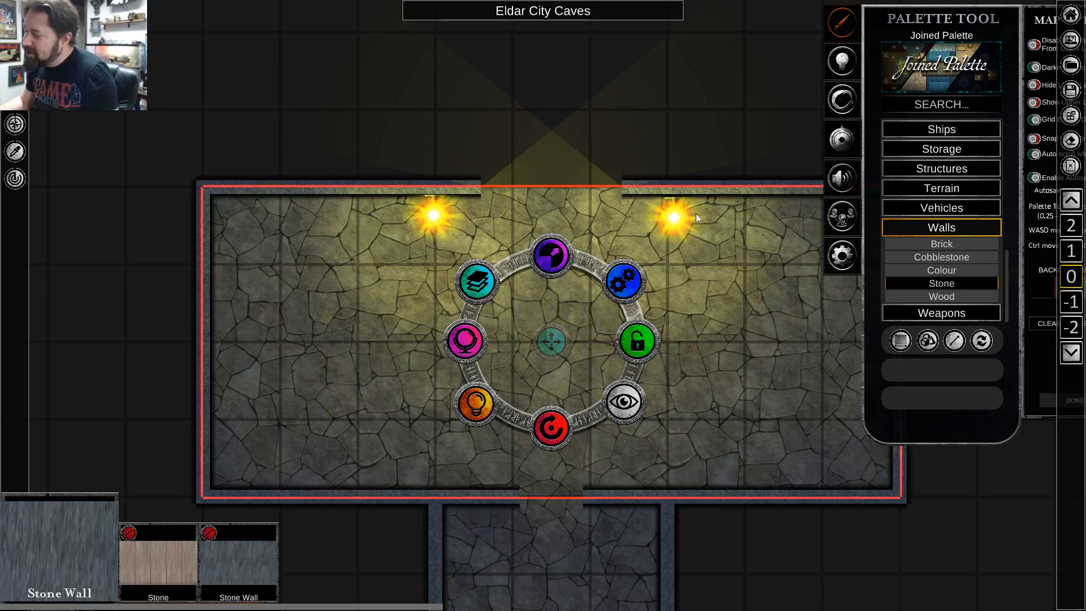
Nudge the hall's eastern torch slightly west along the north wall so it mirrors the western torch.
left_click(677, 217)
left_click_drag(677, 217, 670, 222)
left_click(520, 373)
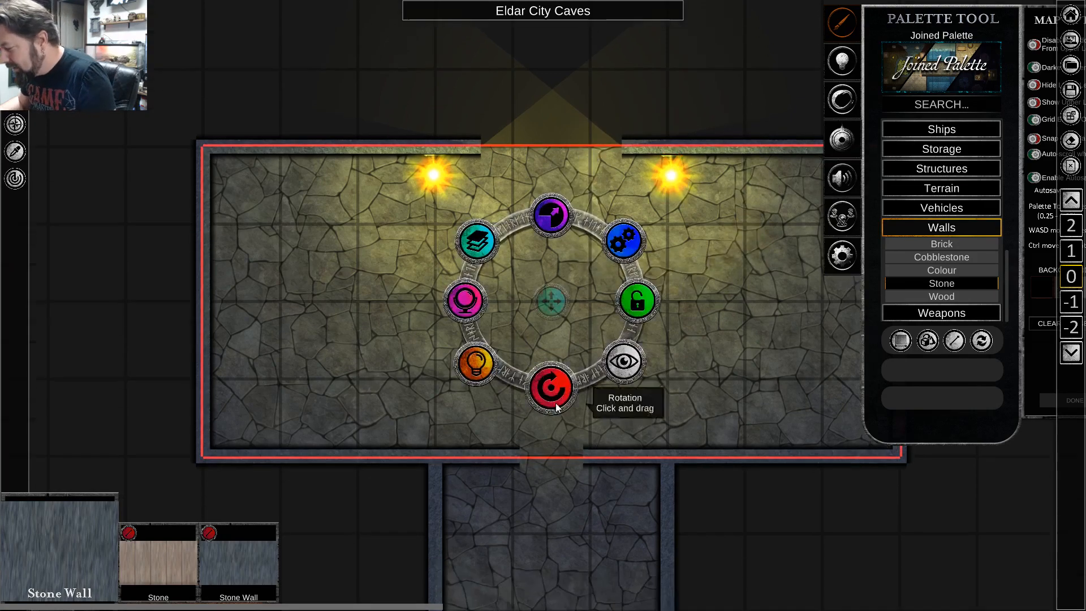
Examine the hall's north and south openings, the torches and the walls around them.
scroll(635, 436, "down", 2)
scroll(731, 256, "up", 4)
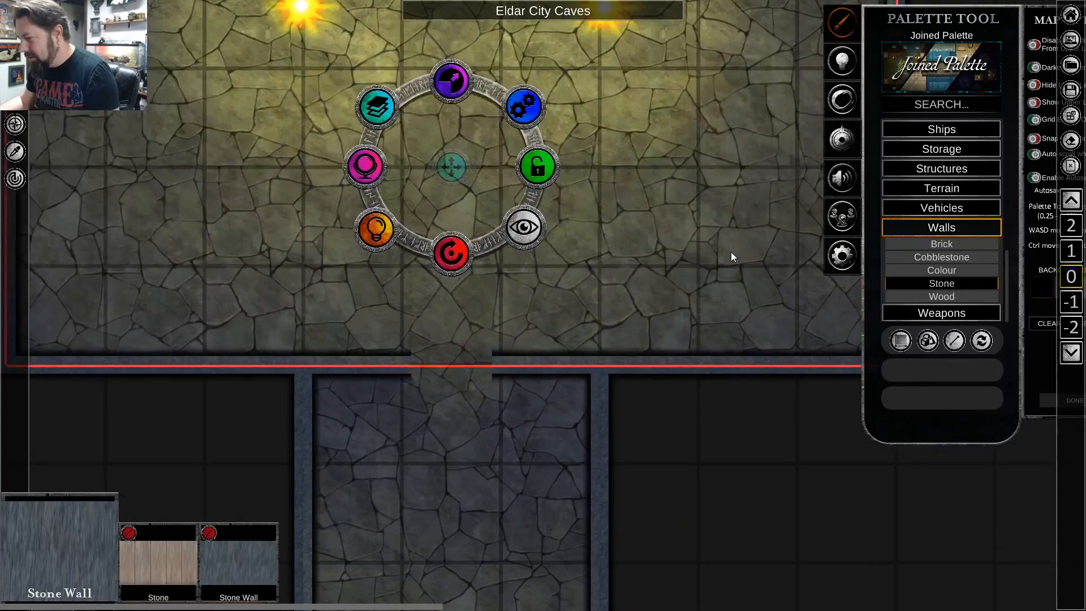
key("w")
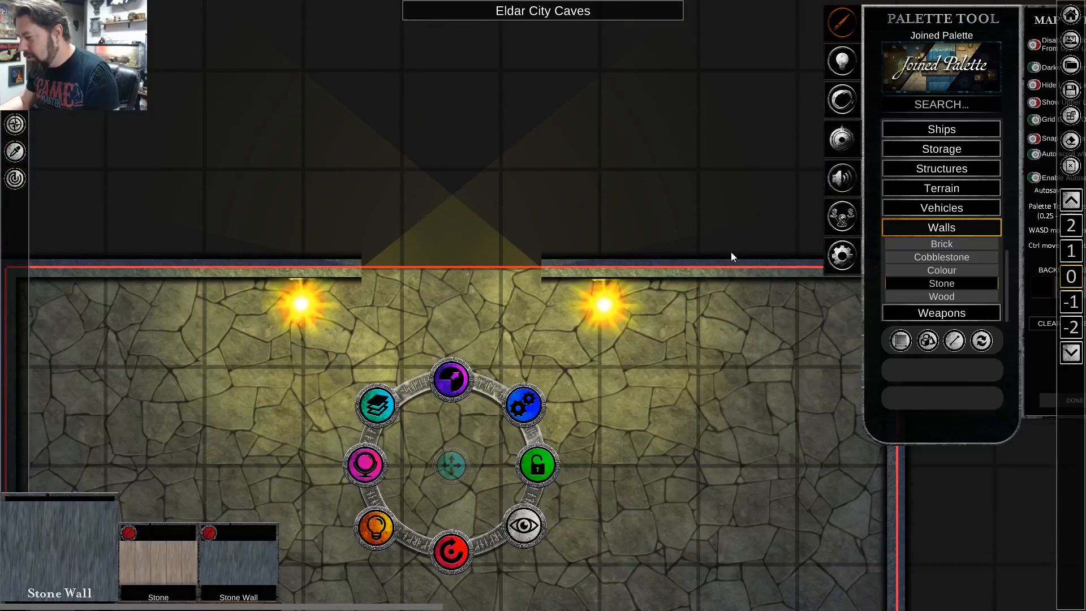
key("s")
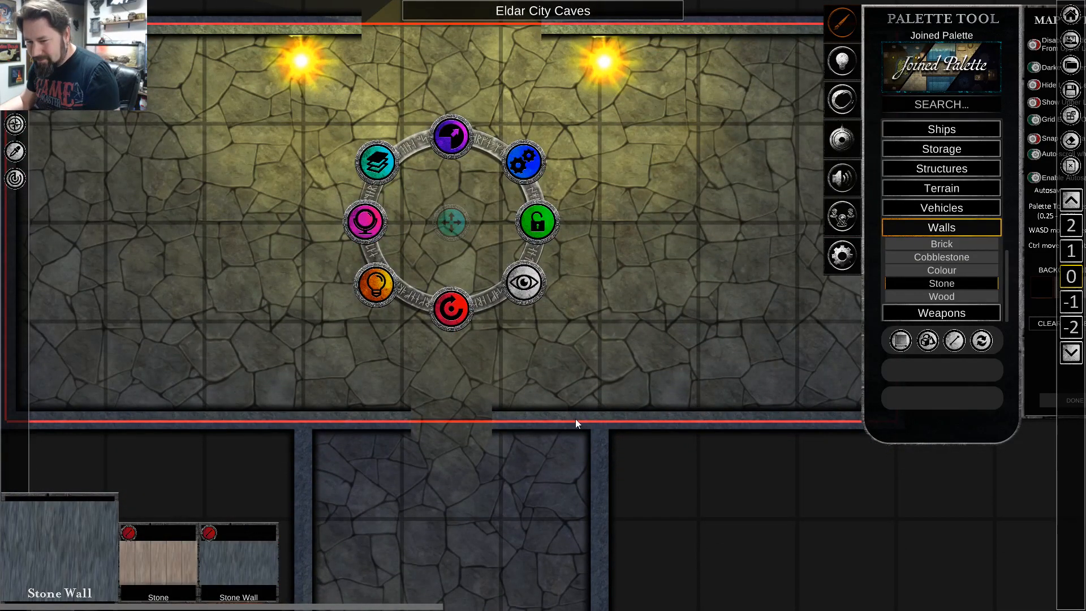
scroll(596, 313, "up", 2)
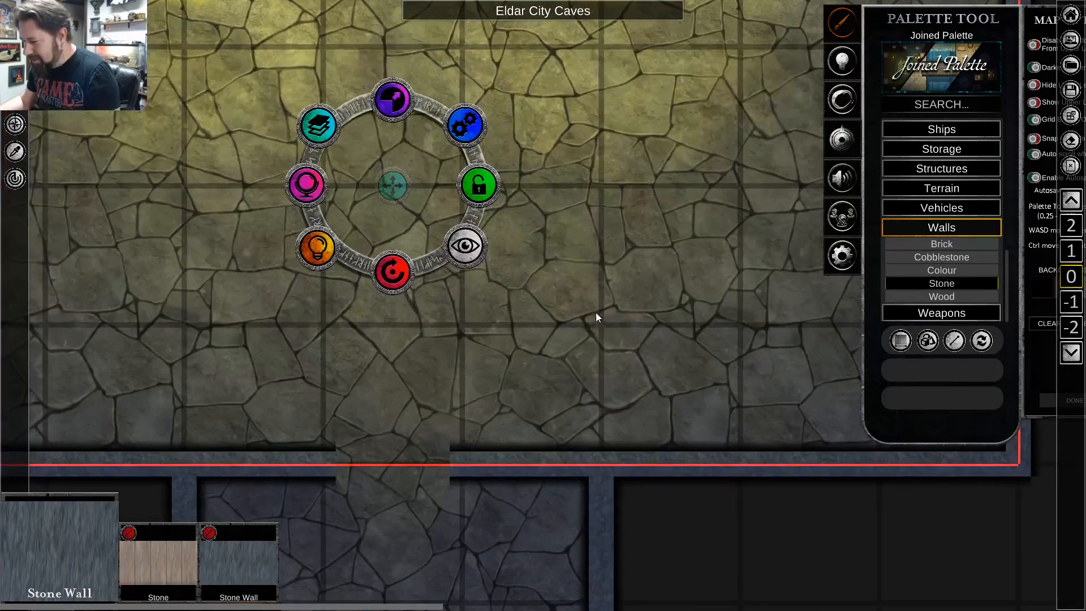
key("s")
scroll(549, 304, "down", 2)
key("w")
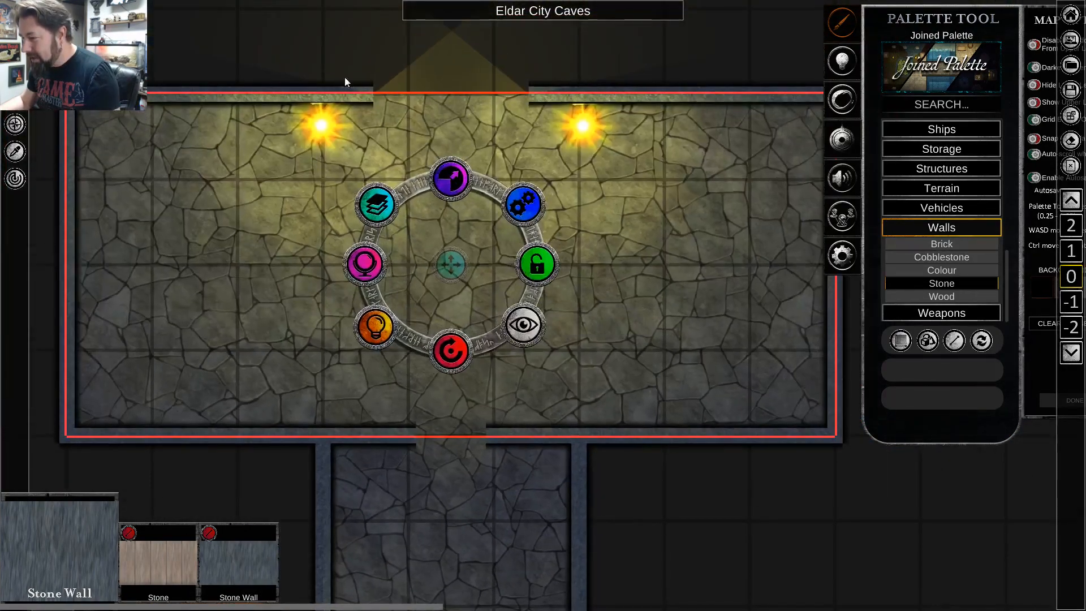
key("w")
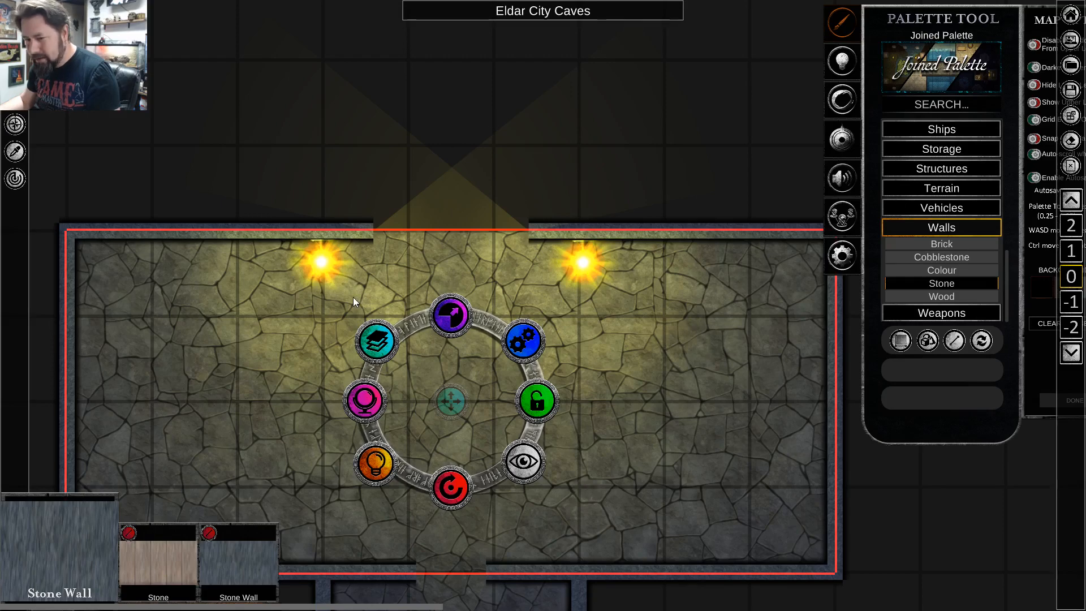
scroll(391, 199, "up", 1)
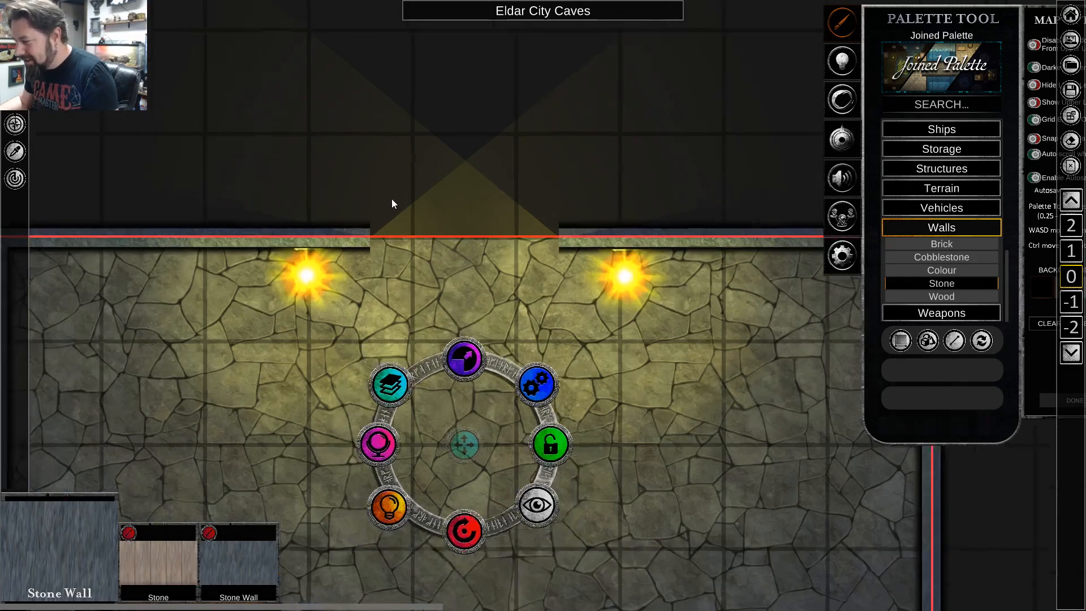
scroll(391, 198, "up", 2)
scroll(399, 277, "down", 1)
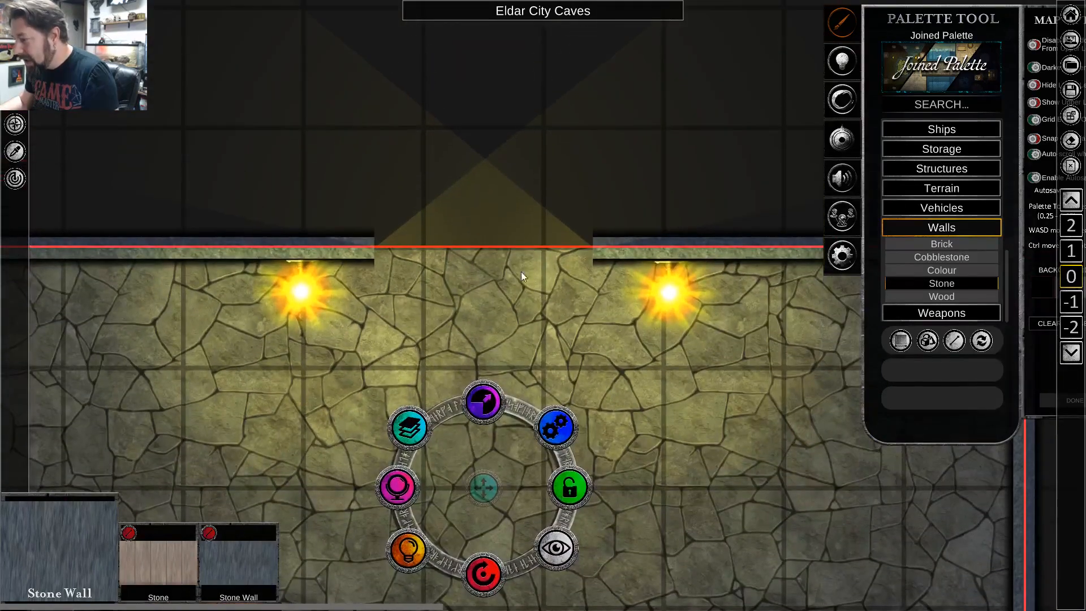
Search the palette's images for "door" and place one metaldoor copy in the western half of the hall's north opening.
left_click(931, 104)
type("door")
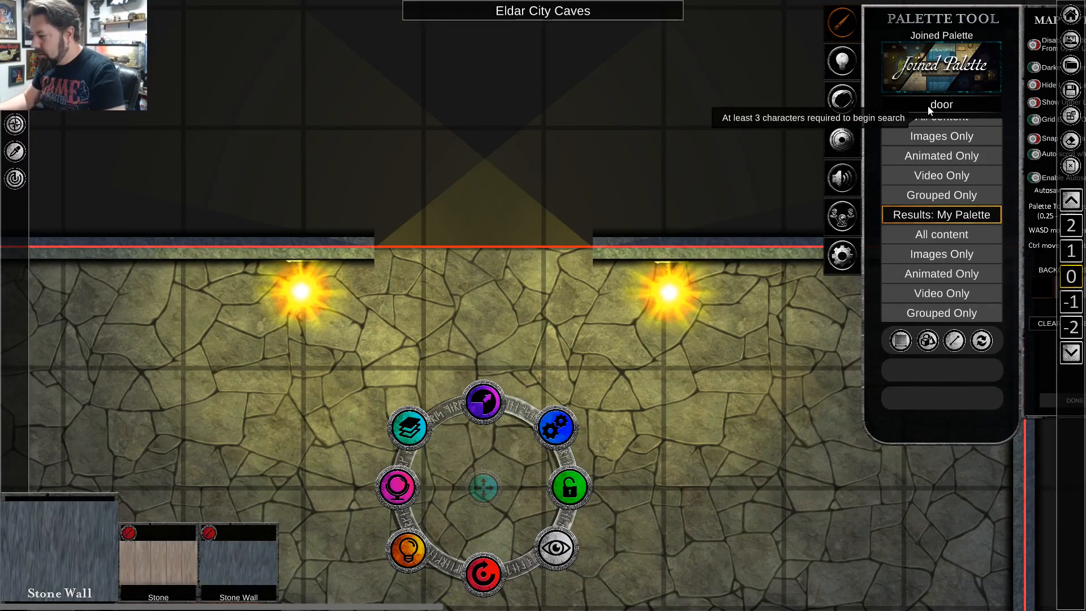
left_click(939, 139)
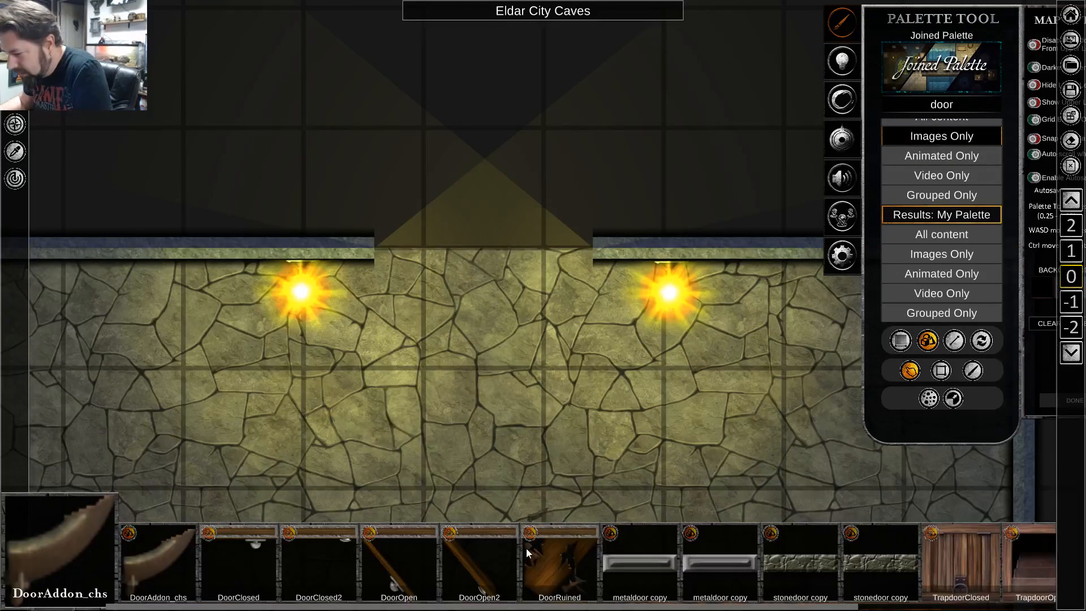
scroll(698, 574, "down", 5)
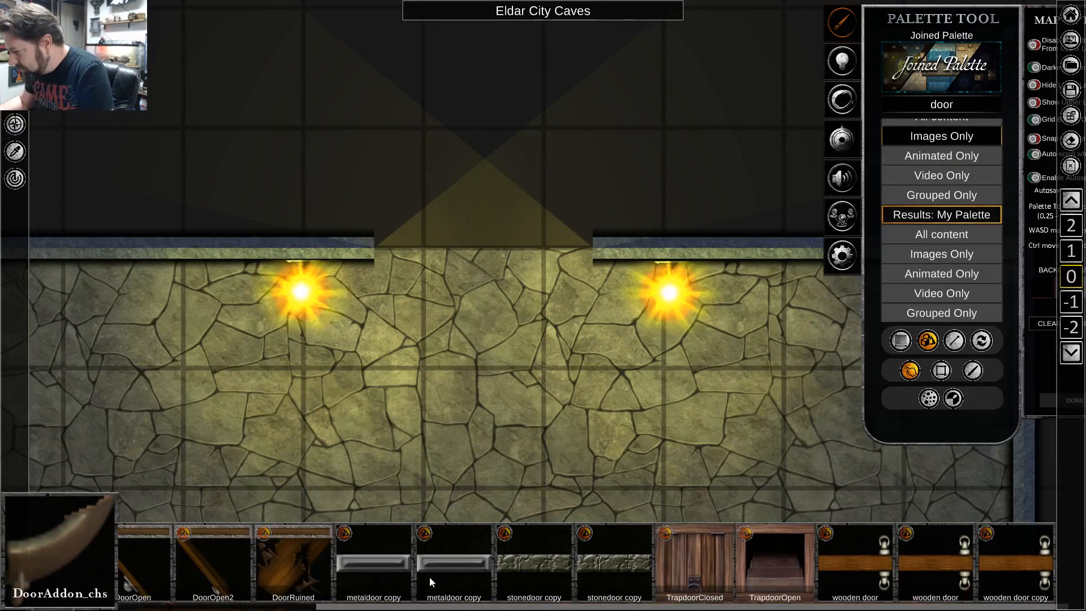
scroll(492, 574, "up", 5)
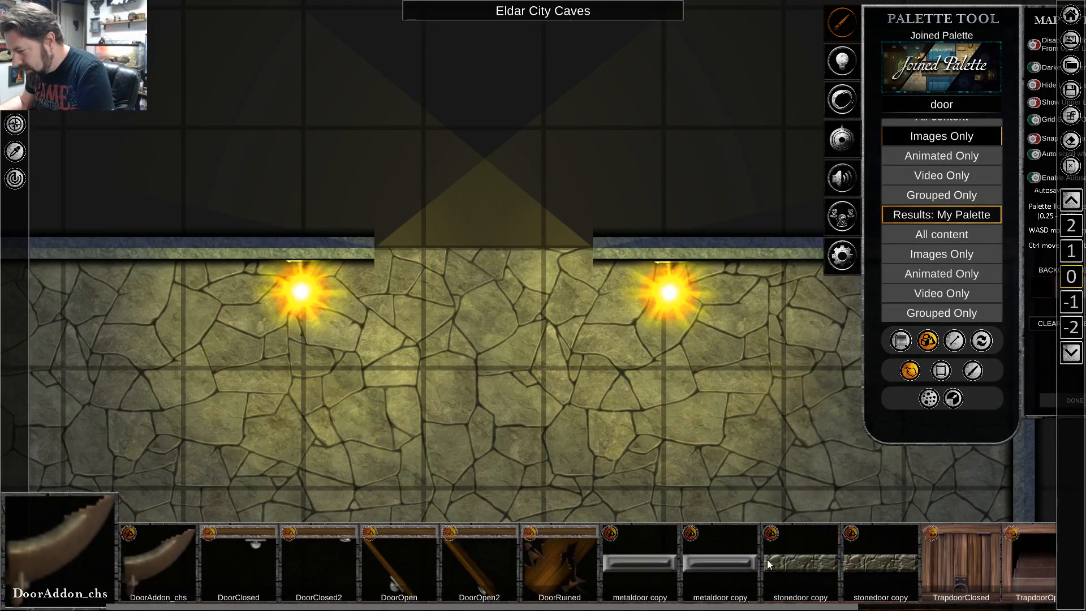
left_click(629, 570)
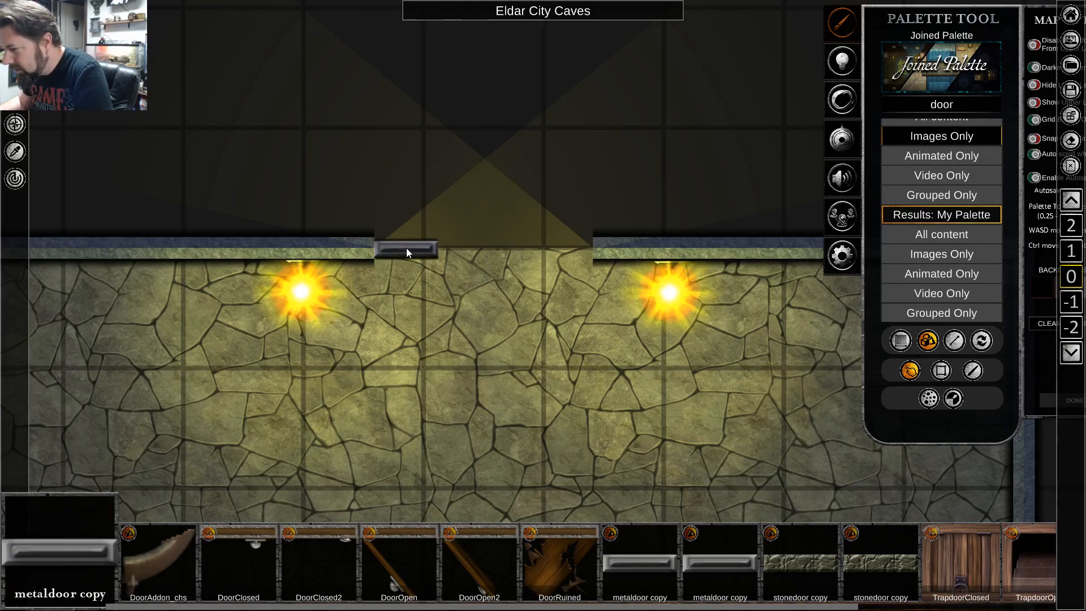
left_click(406, 248)
right_click(434, 334)
Scale the metal door up to about one square wide and align it with the western half of the north opening.
left_click(399, 251)
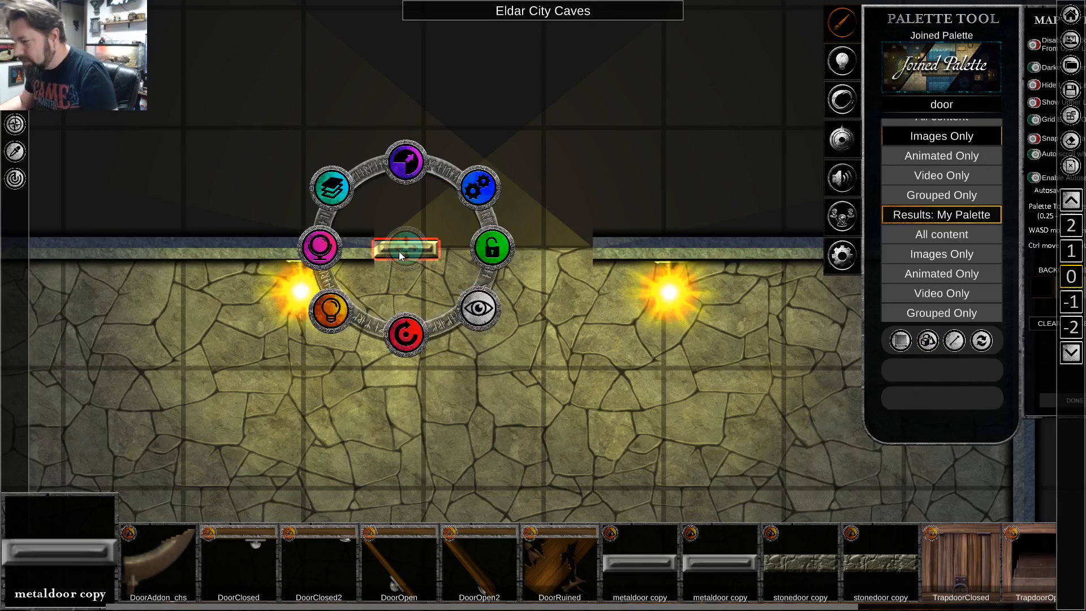
left_click_drag(407, 164, 449, 141)
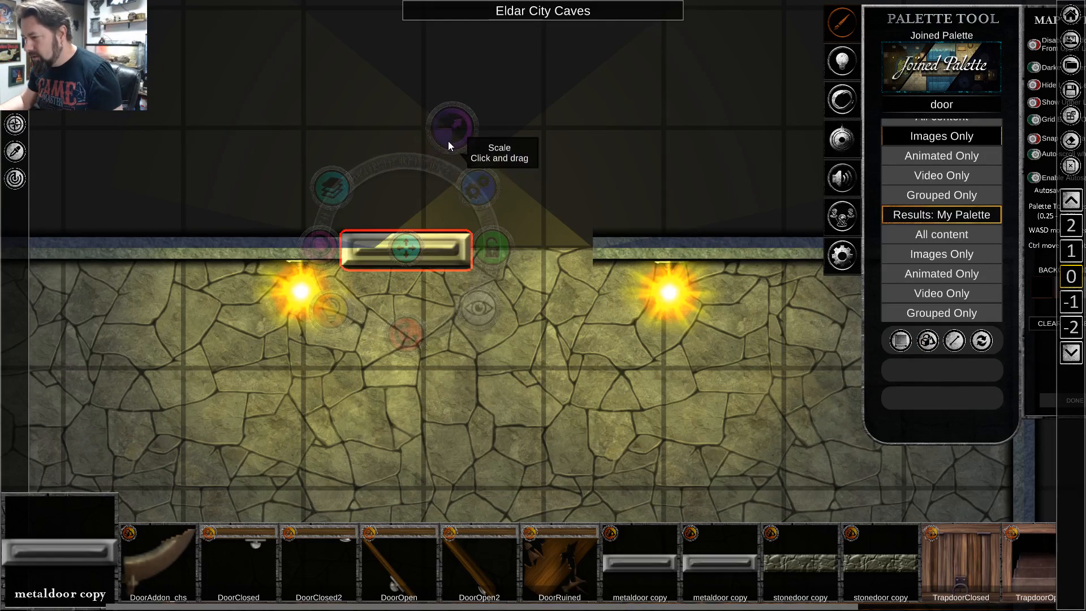
left_click_drag(395, 254, 430, 248)
left_click_drag(431, 164, 412, 181)
left_click_drag(434, 256, 429, 256)
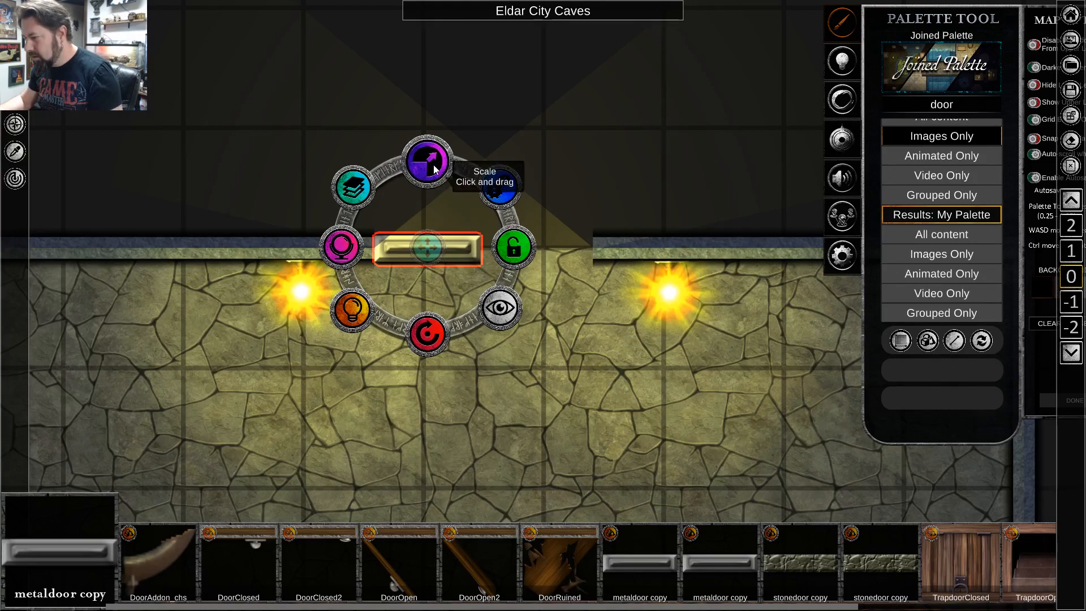
left_click_drag(433, 164, 436, 160)
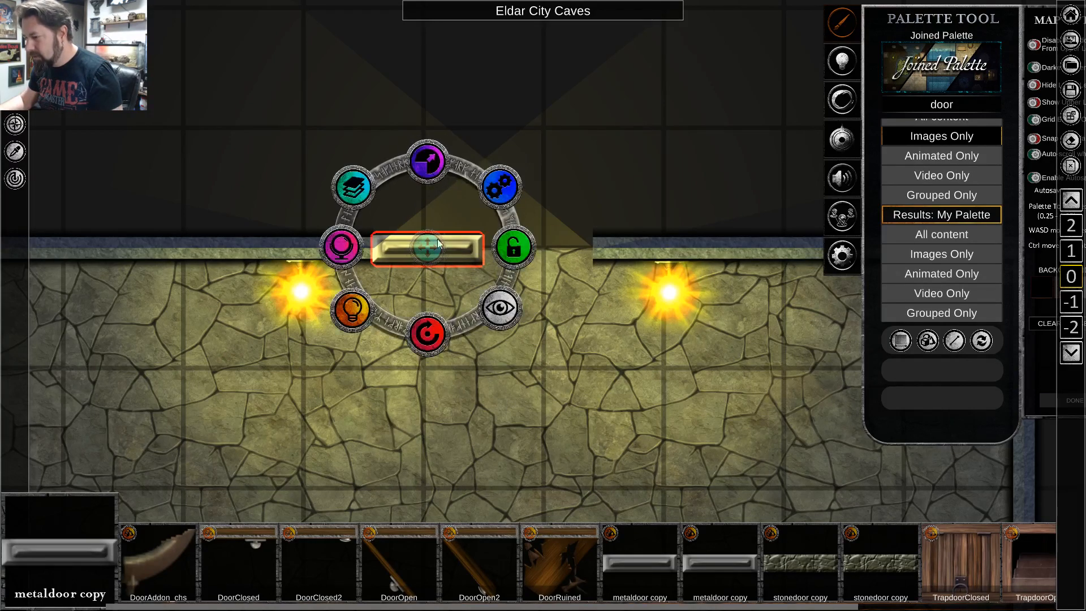
mouse_move(440, 243)
left_mouse_down()
mouse_move(447, 251)
mouse_move(434, 248)
left_mouse_up()
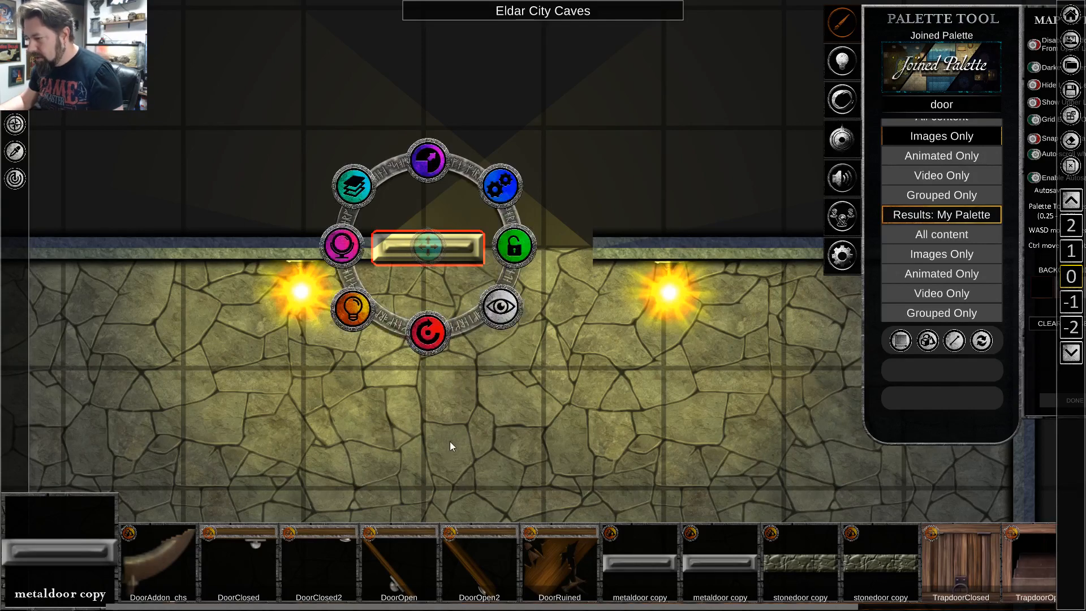
Turn on shadows for the western metal door so that it blocks torchlight.
left_click(363, 311)
left_click(424, 332)
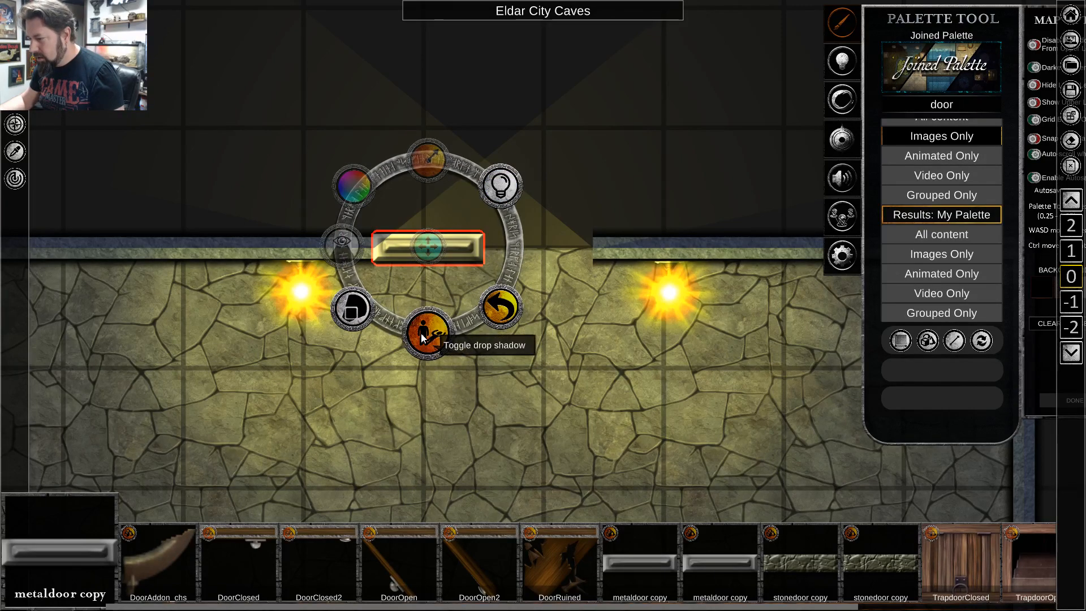
left_click(365, 313)
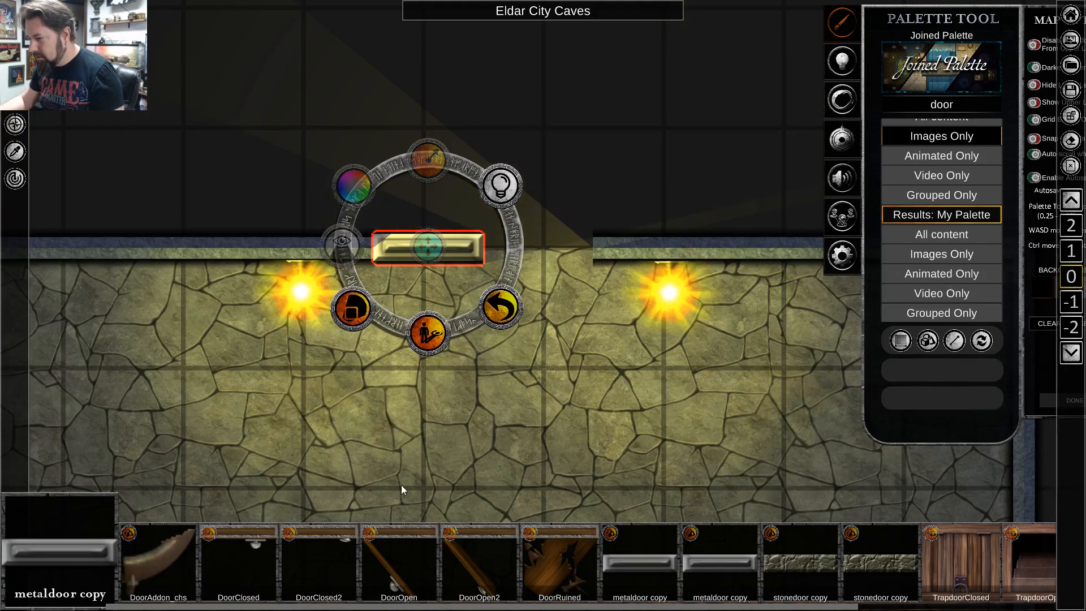
left_click(525, 416)
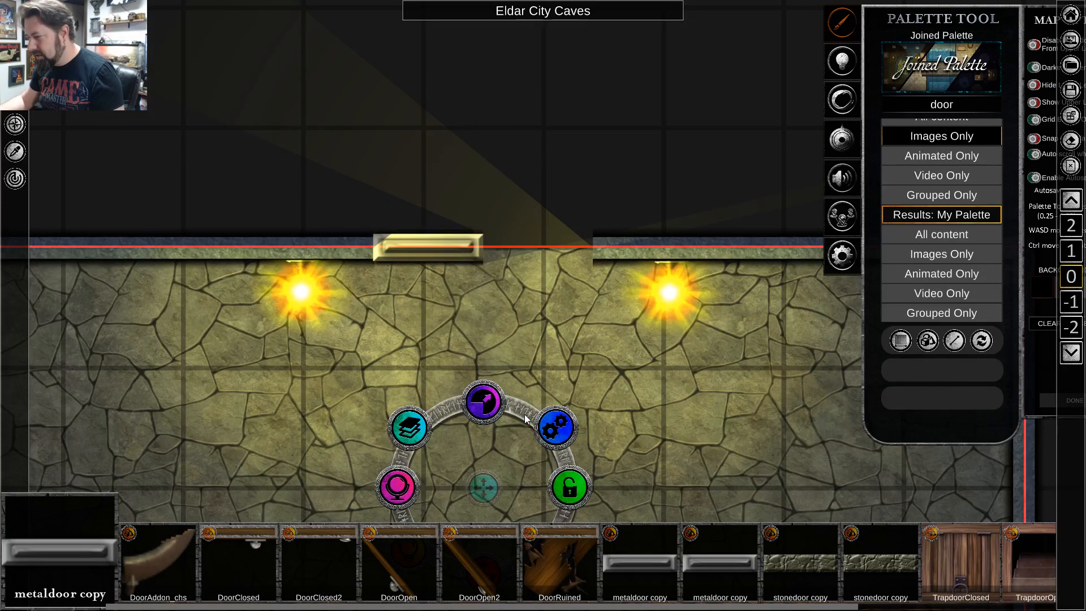
Copy the shadow-casting metal door into the eastern half of the north opening, aligned edge to edge with the first.
left_click(424, 252)
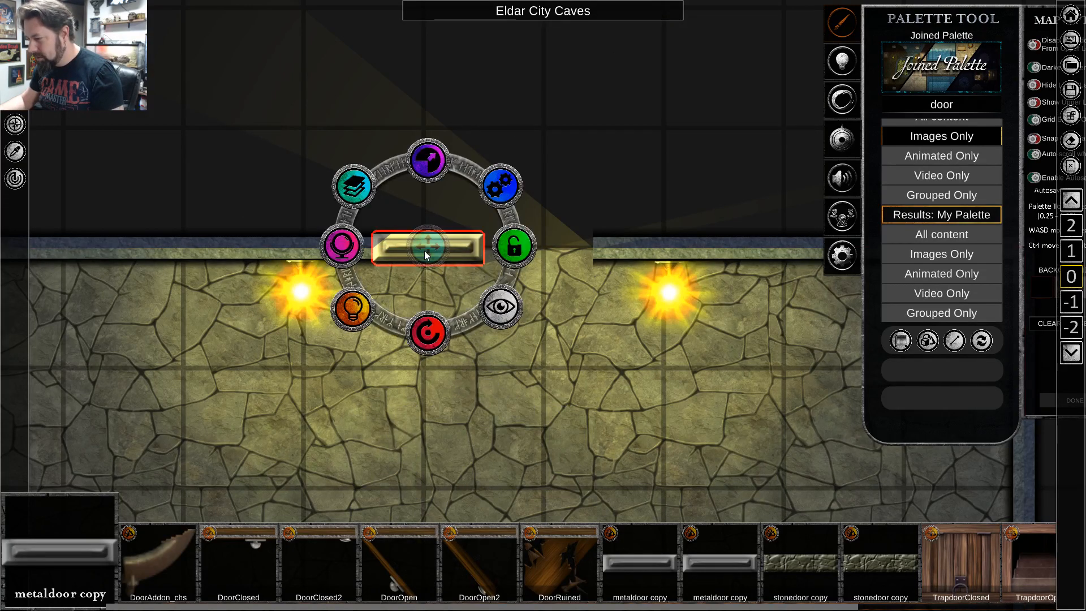
key("ctrl+v")
left_click_drag(559, 269, 535, 252)
left_click(532, 268)
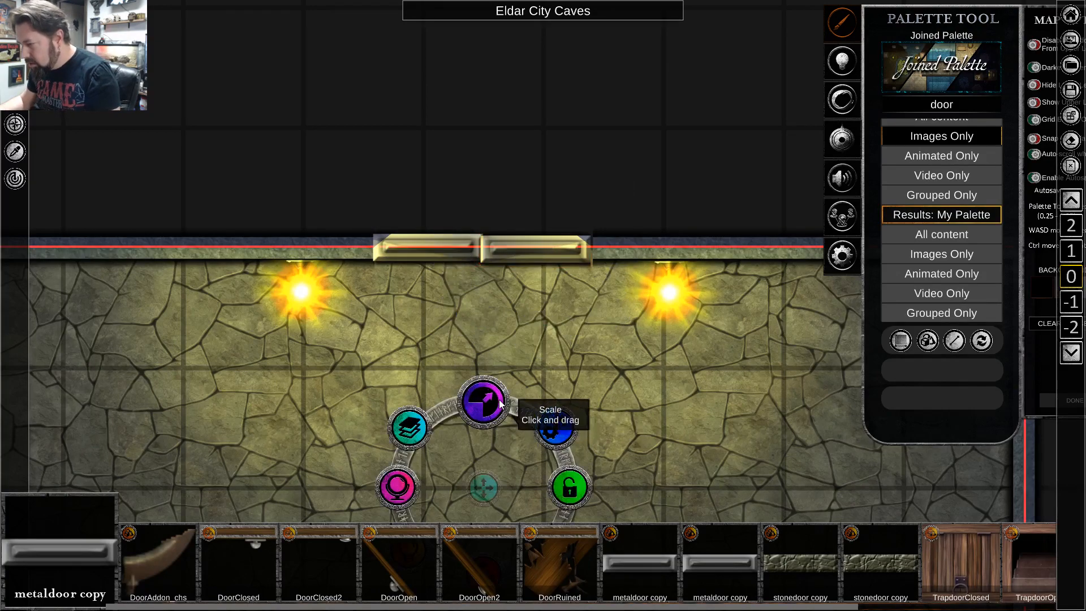
scroll(657, 300, "down", 1)
scroll(561, 269, "up", 1)
left_click(556, 263)
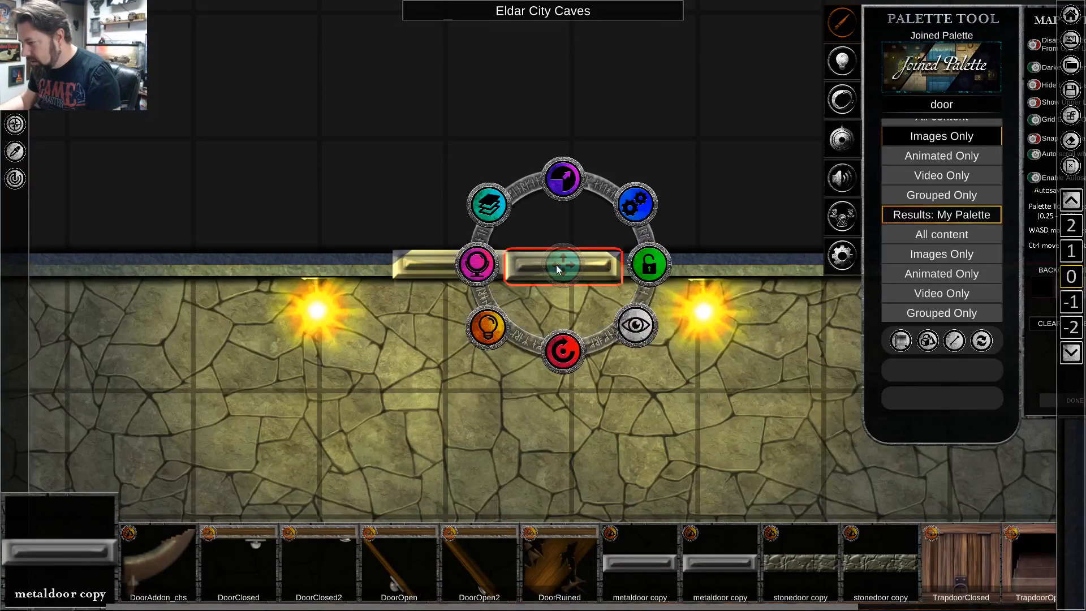
left_click_drag(566, 260, 571, 259)
left_click(574, 445)
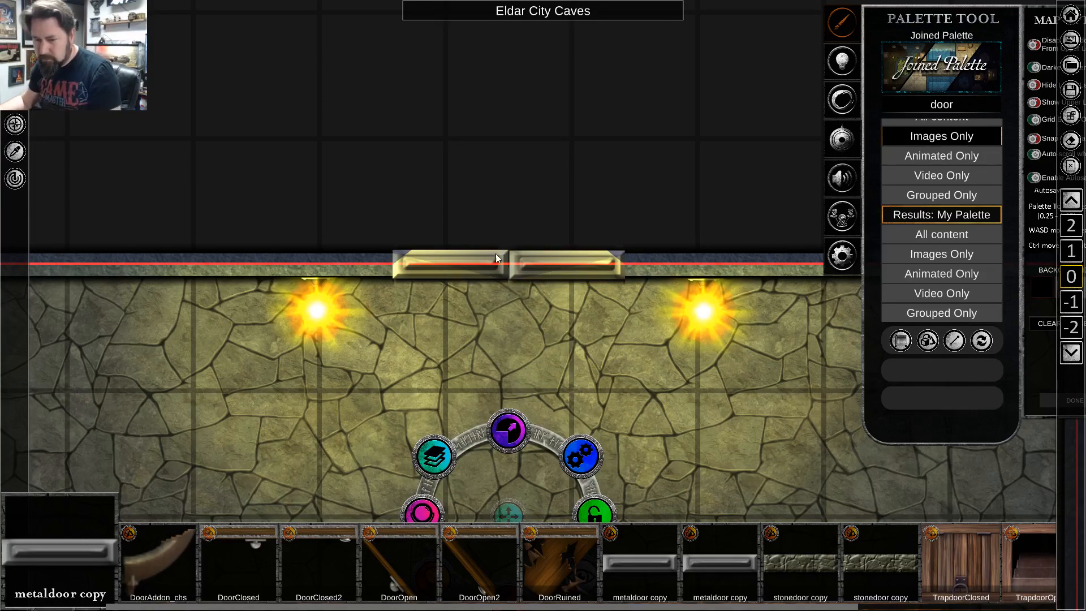
Place a DoorOpen2 wooden door in the hall's south opening, with its frame in the wall and leaf swung into the corridor.
scroll(492, 270, "down", 1)
key("s")
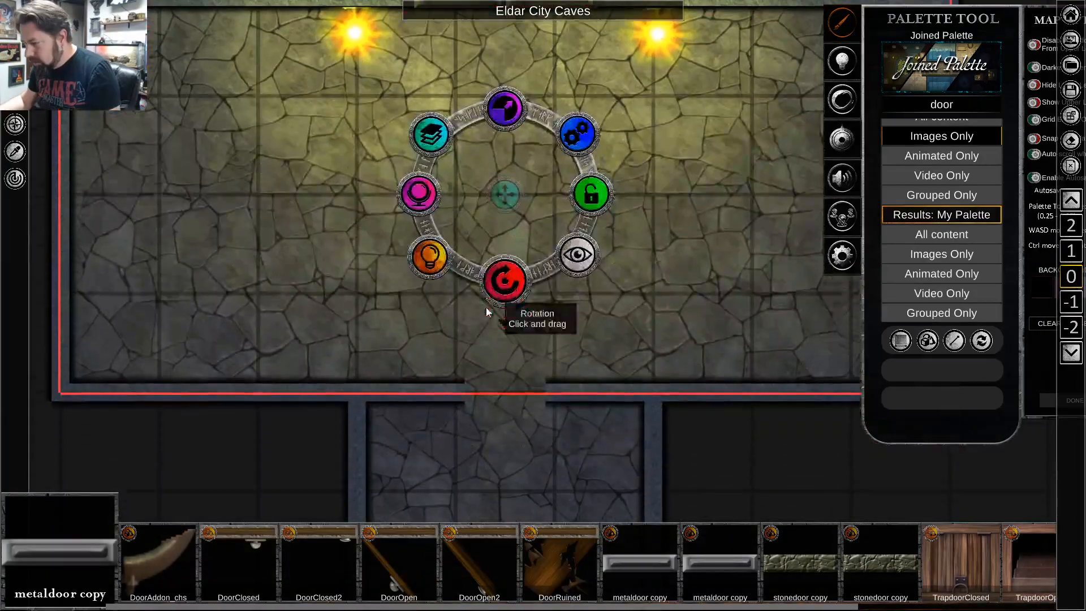
scroll(501, 346, "up", 1)
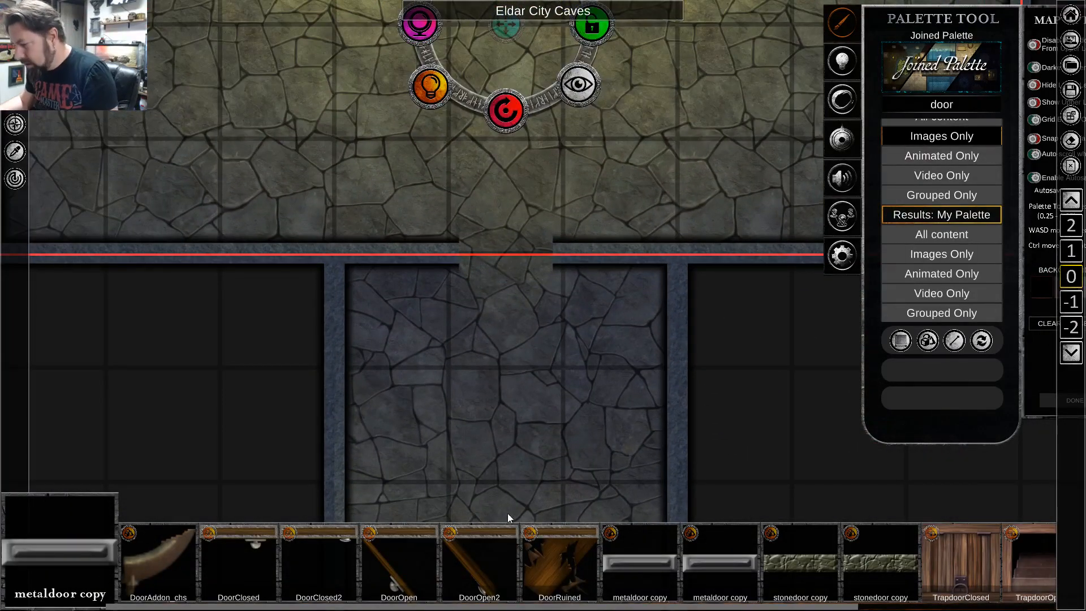
left_click(487, 529)
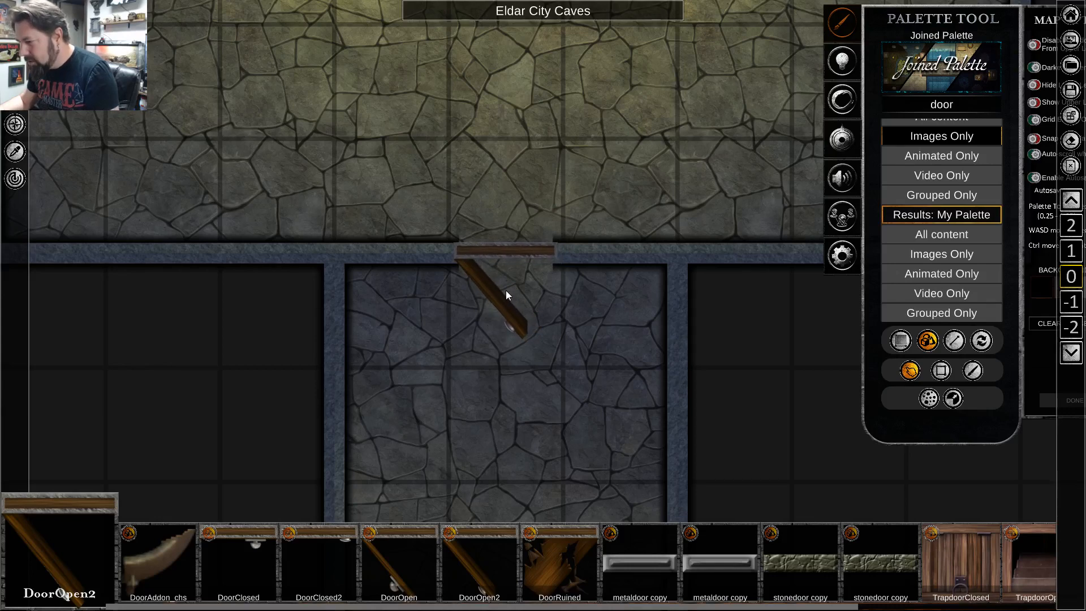
left_click(506, 293)
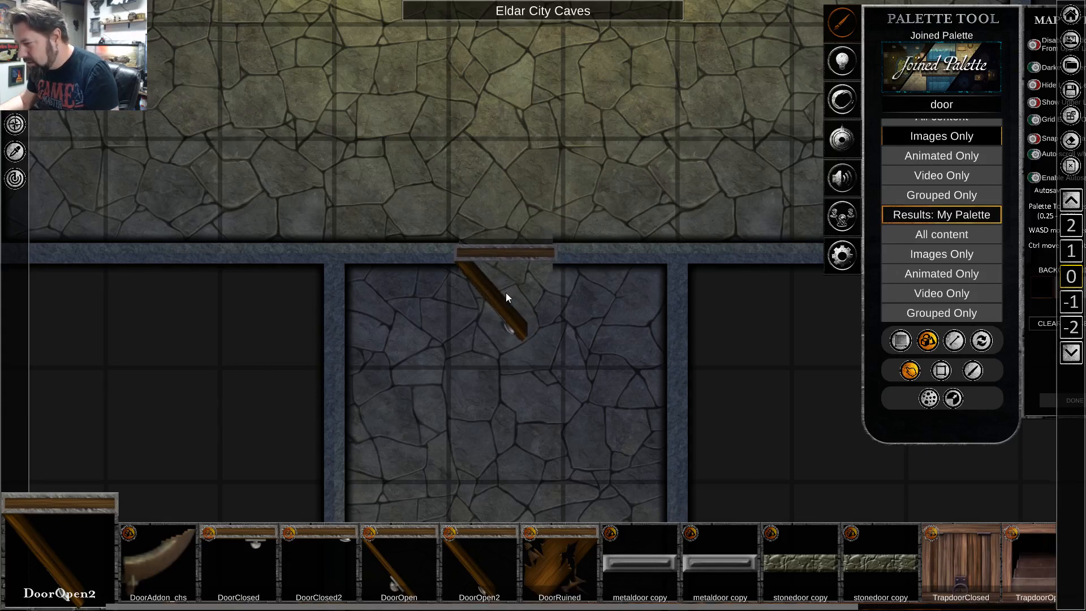
right_click(468, 430)
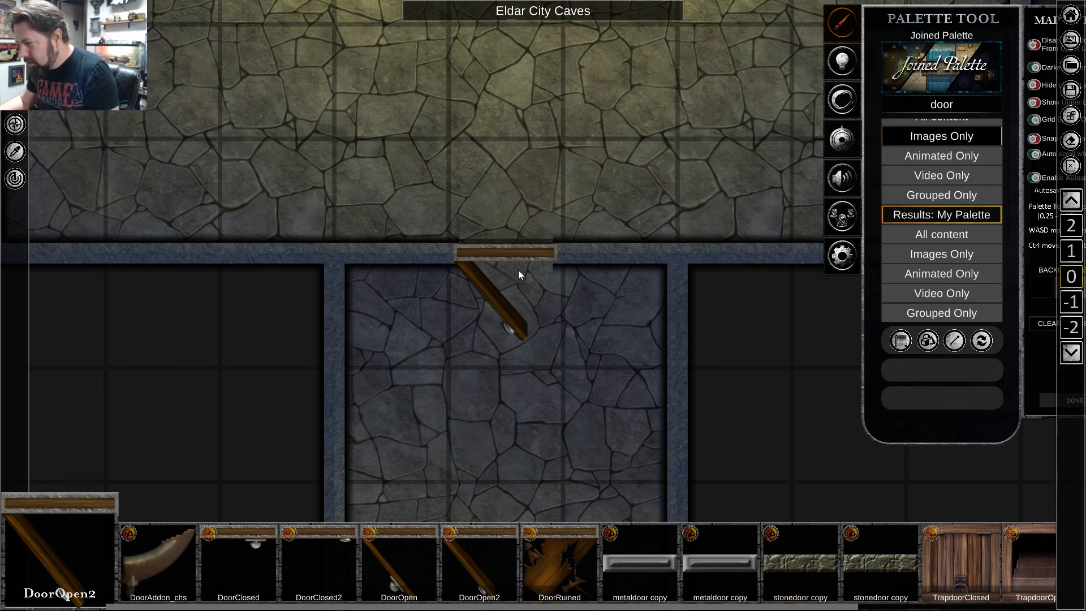
Turn on shadows for the open wooden door between the hall and the corridor.
left_click(516, 253)
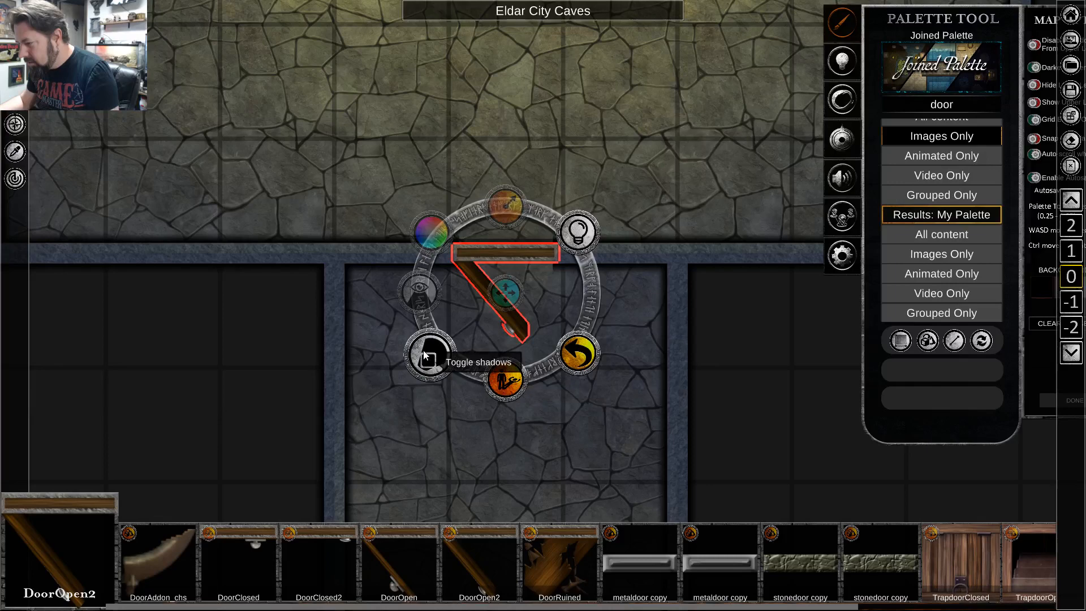
left_click(425, 352)
right_click(569, 473)
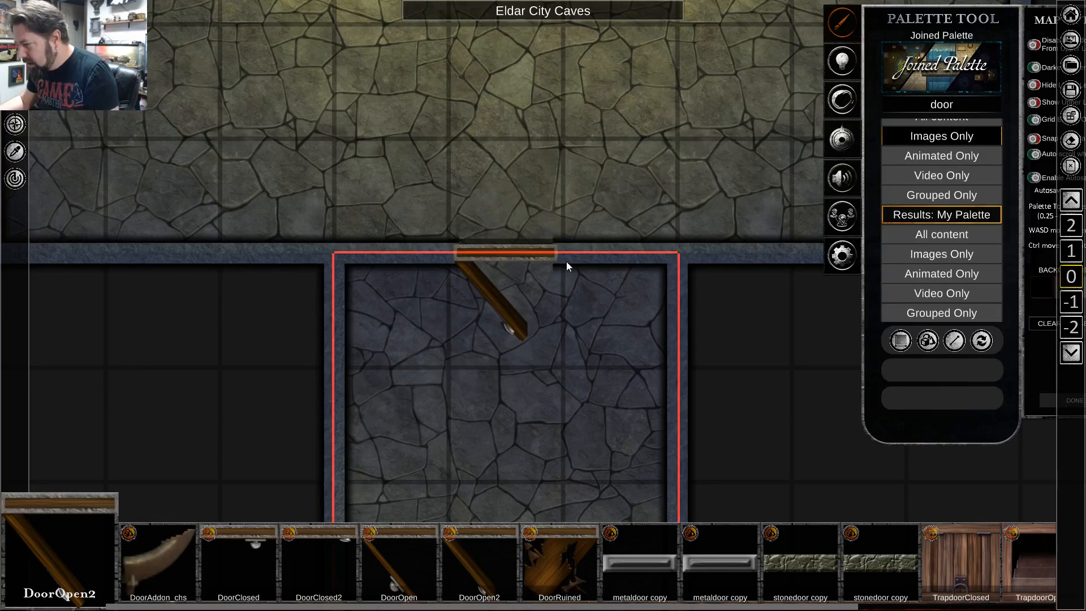
Move the open wooden door north onto the torchlit hall floor and examine the shadow it casts.
scroll(568, 266, "up", 3)
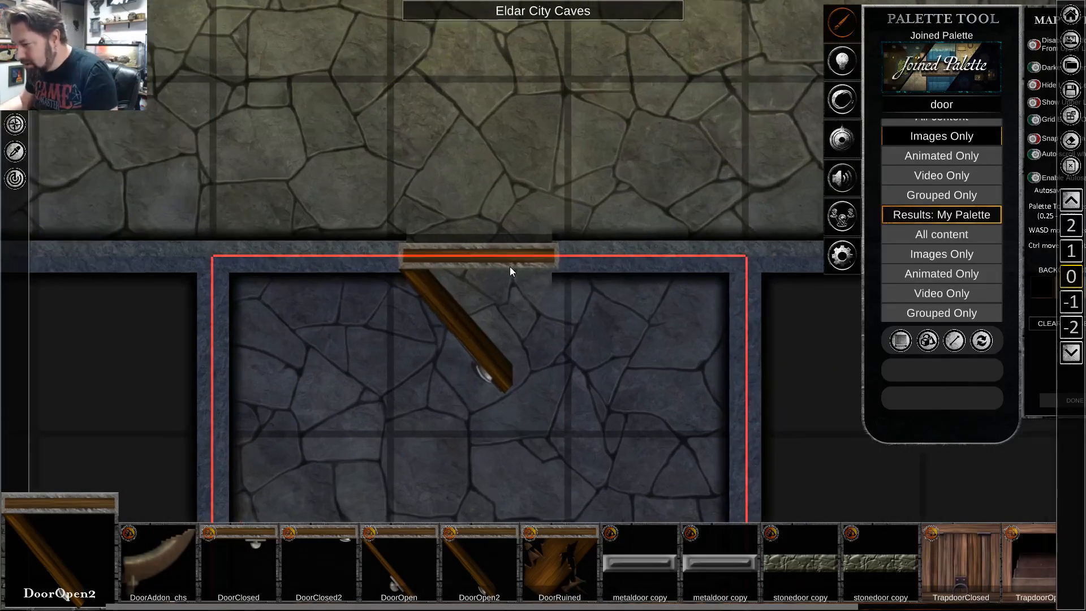
scroll(510, 266, "up", 2)
left_click(486, 262)
scroll(496, 264, "down", 3)
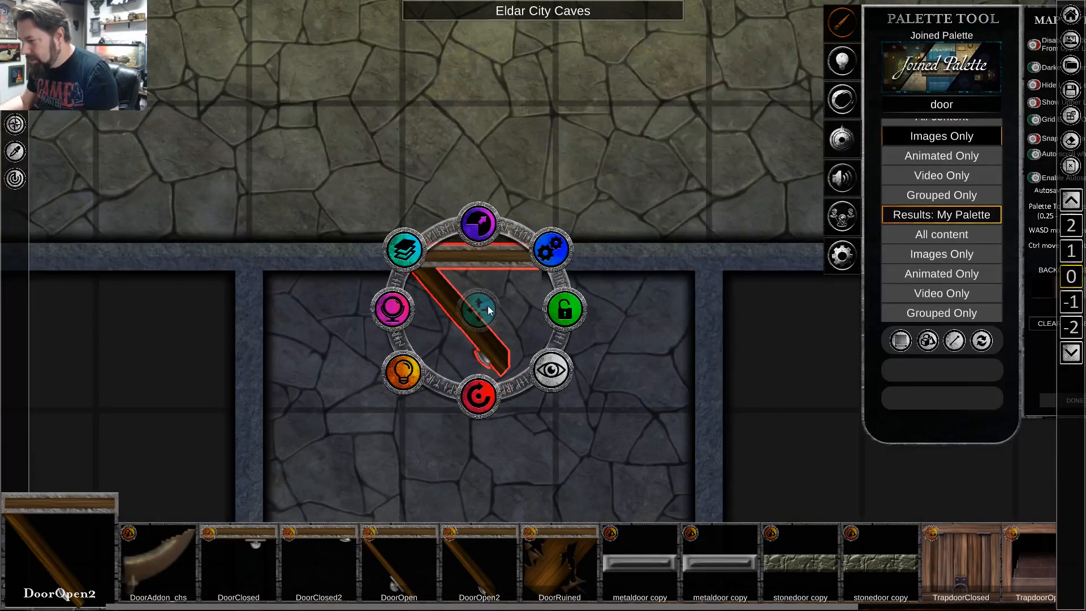
left_click_drag(488, 308, 489, 122)
key("w")
scroll(588, 376, "down", 1)
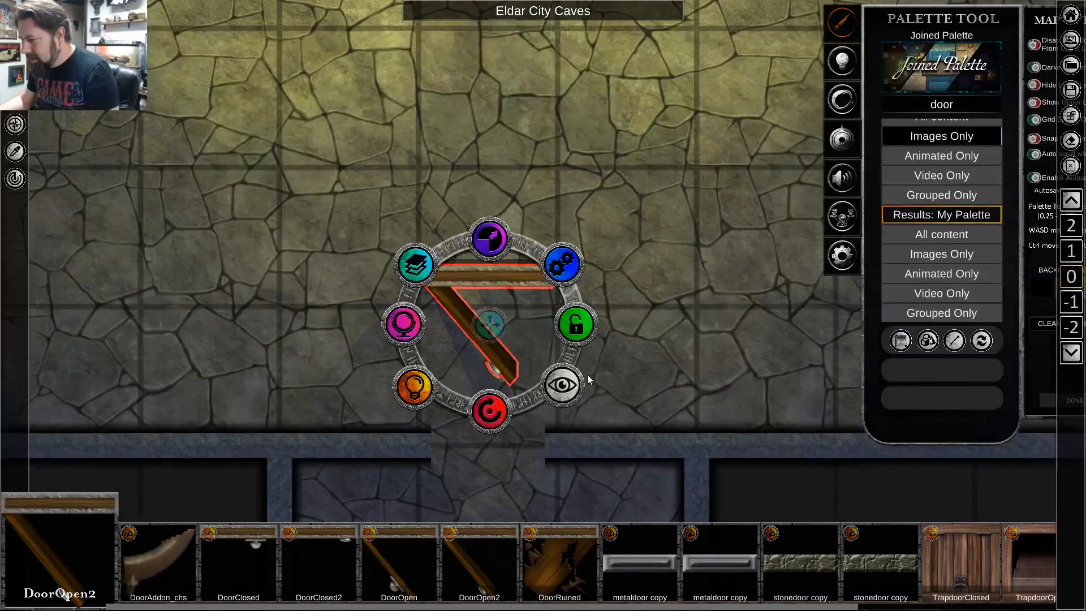
left_click(642, 257)
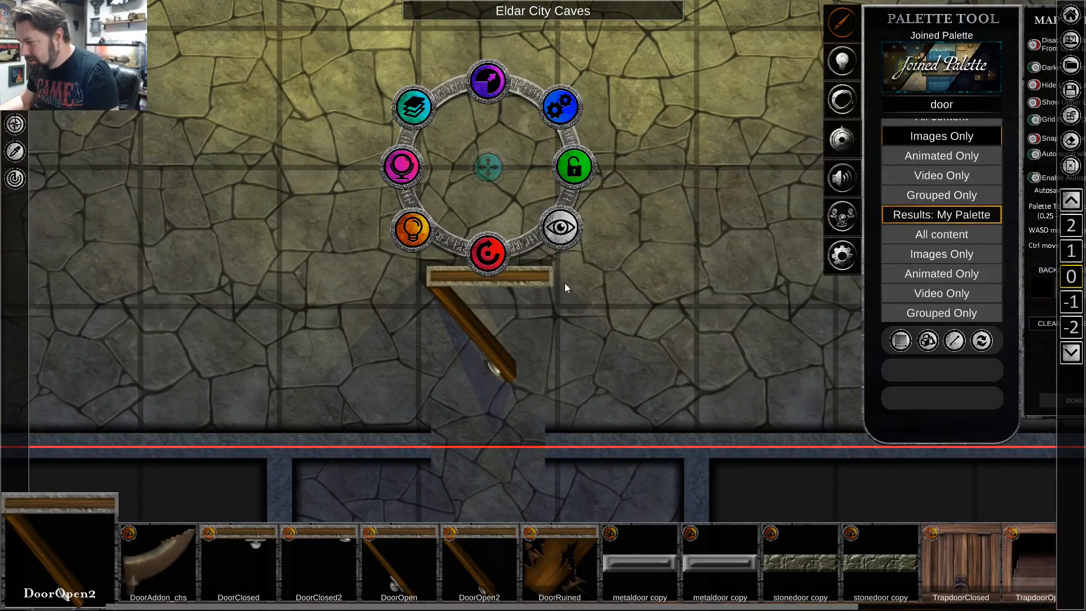
scroll(535, 300, "up", 1)
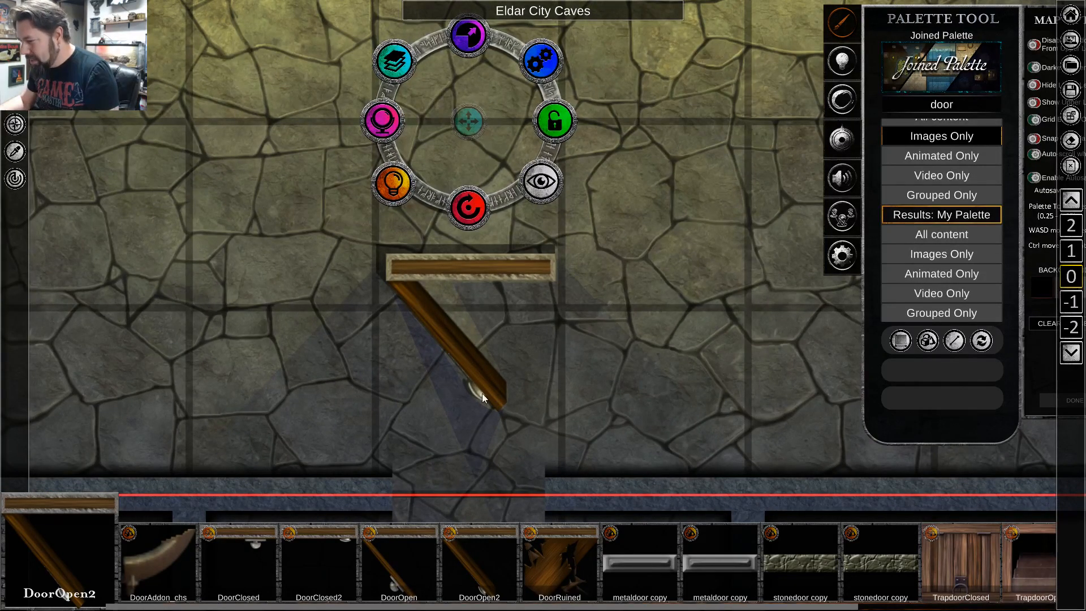
Return the open wooden door to the hall's south opening, with its frame in line with the wall.
left_click(464, 270)
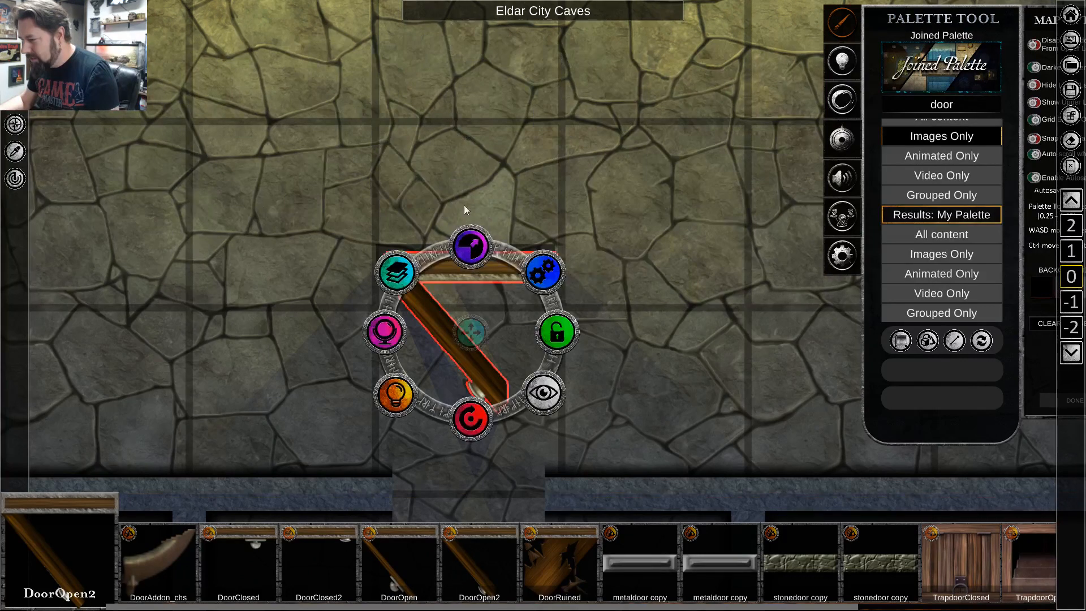
mouse_move(471, 333)
left_mouse_down()
mouse_move(464, 459)
mouse_move(470, 315)
mouse_move(463, 348)
left_mouse_up()
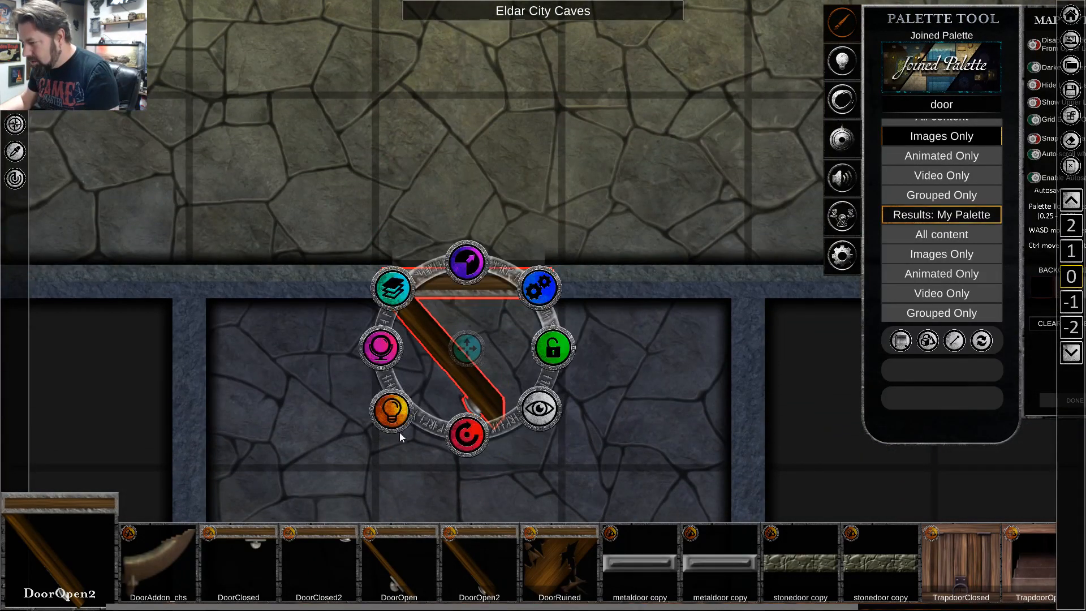
left_click(354, 455)
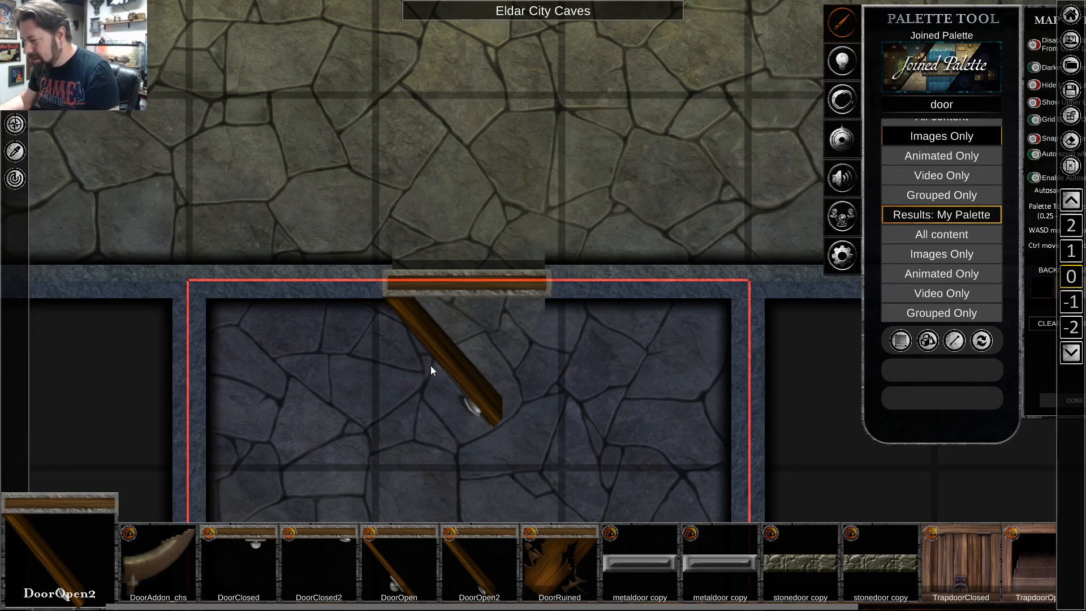
scroll(494, 388, "down", 2)
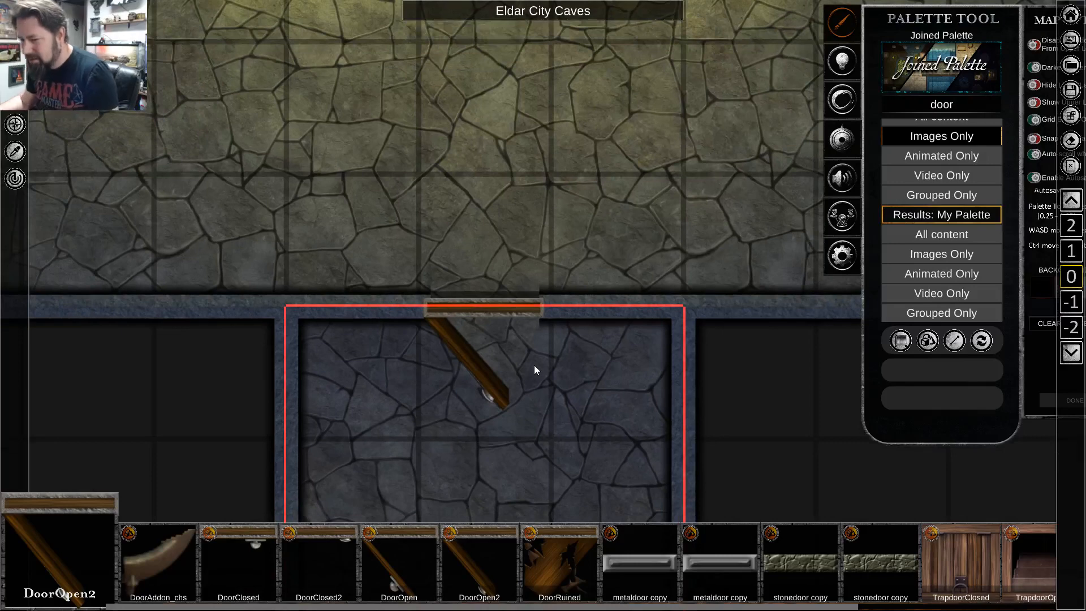
scroll(534, 365, "down", 3)
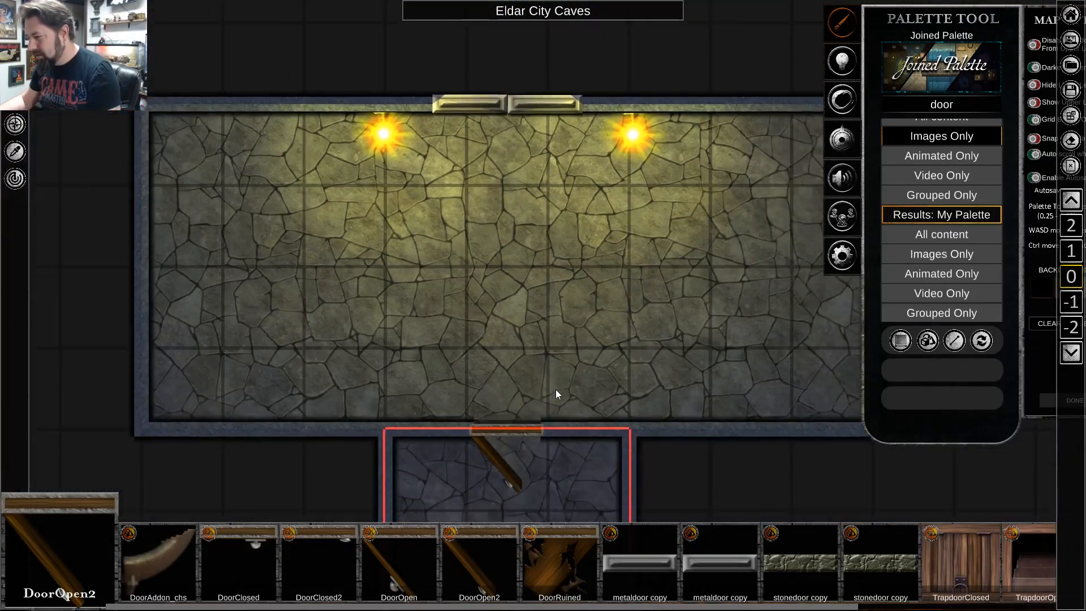
scroll(555, 390, "down", 3)
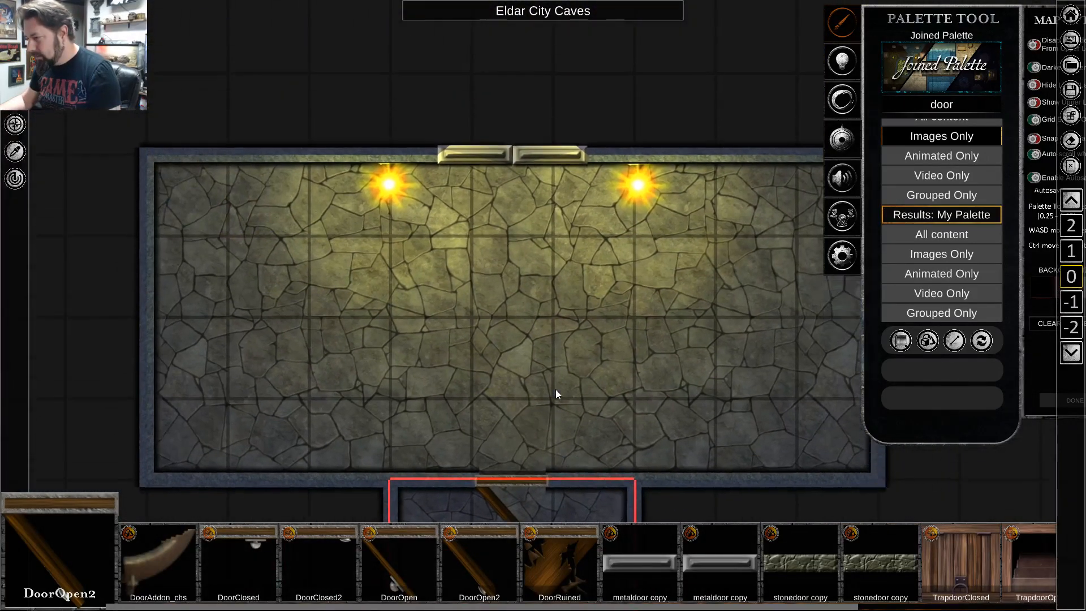
scroll(555, 382, "up", 2)
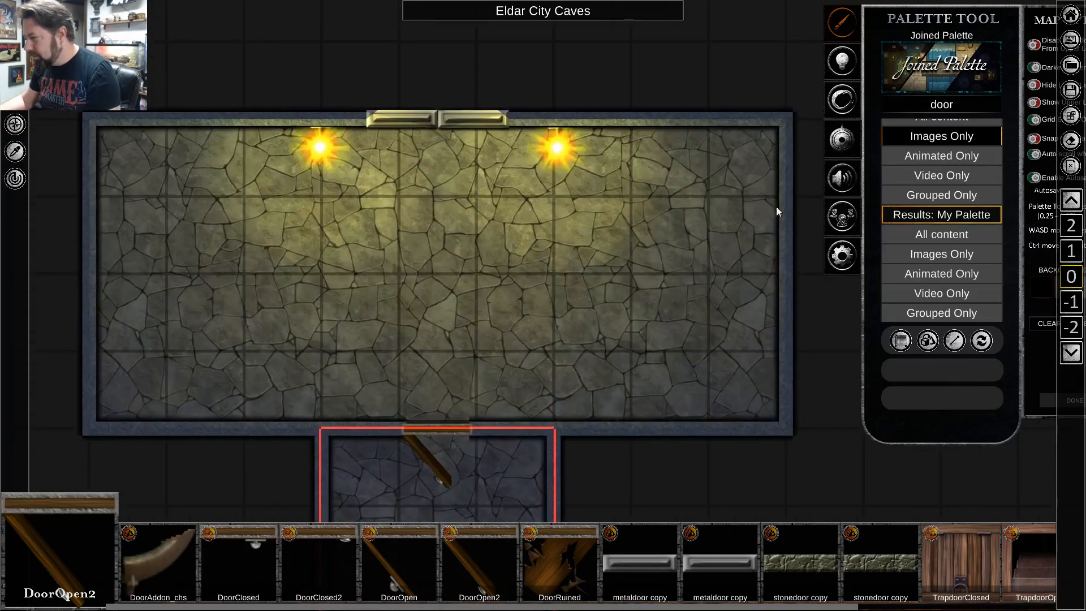
Search the palette for "stone" images and browse the results for rubble pieces.
key("BackSpace")
key("BackSpace")
key("BackSpace")
key("BackSpace")
type("stone")
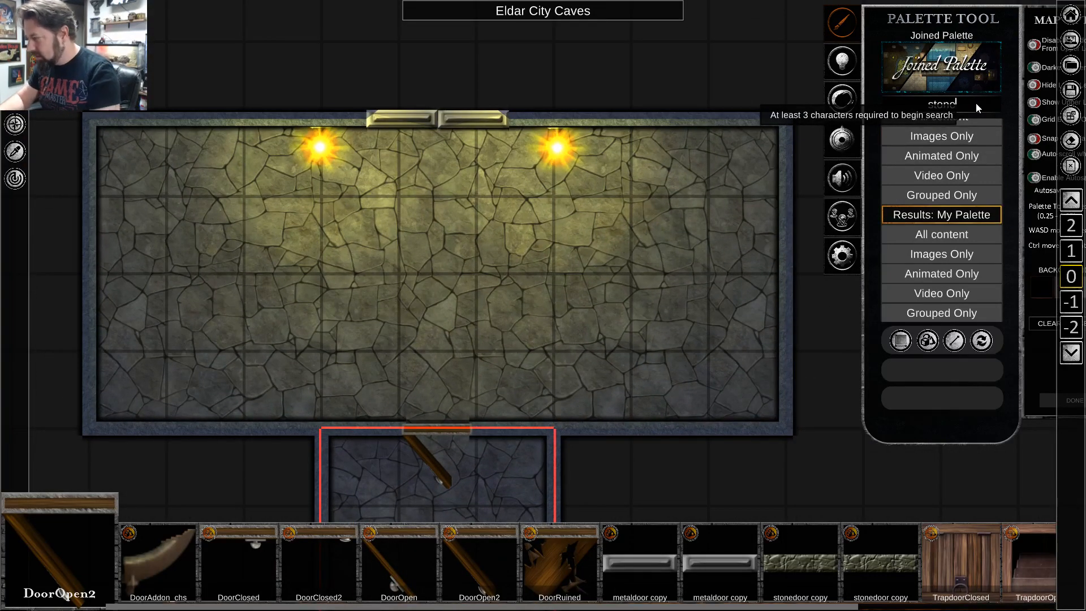
left_click(949, 141)
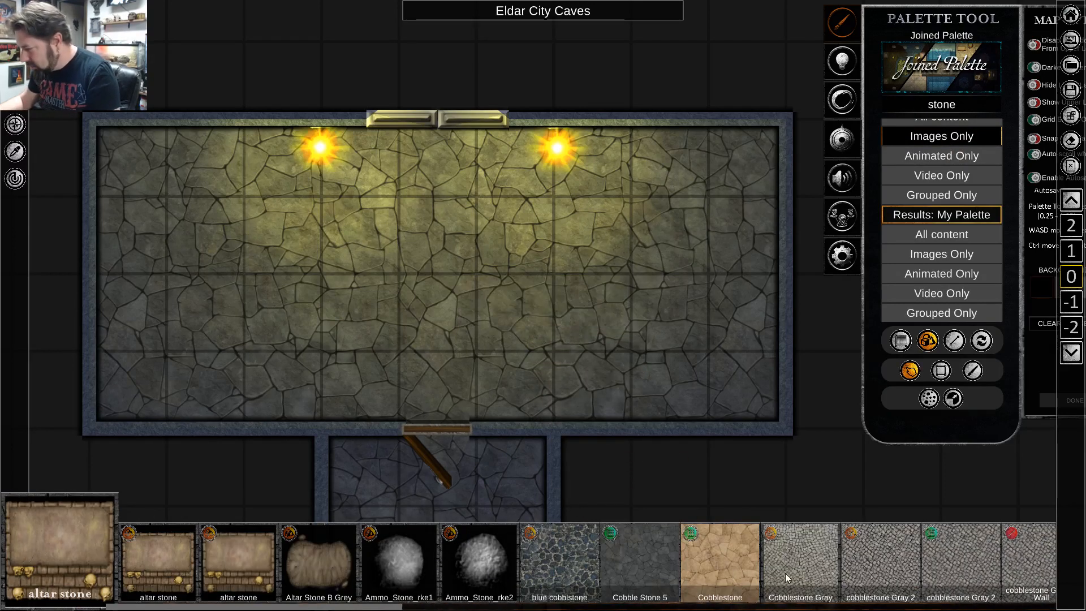
left_click_drag(786, 574, 223, 562)
left_click_drag(880, 575, 474, 569)
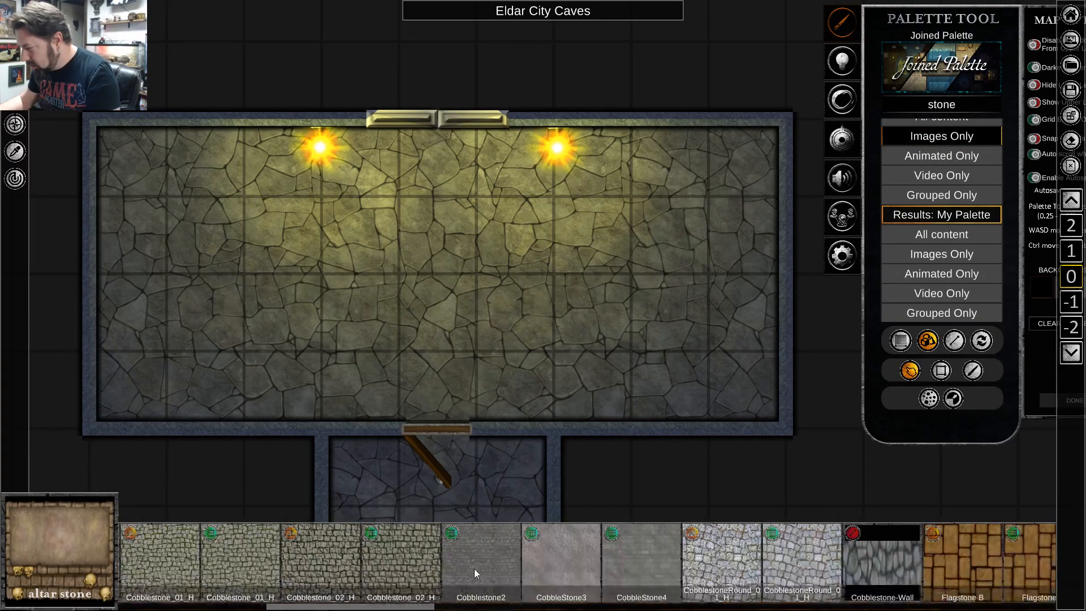
Search the palette for "rocks" and place a Rocks Grey-b cluster in the eastern part of the hall.
left_click(940, 106)
type("rocks'")
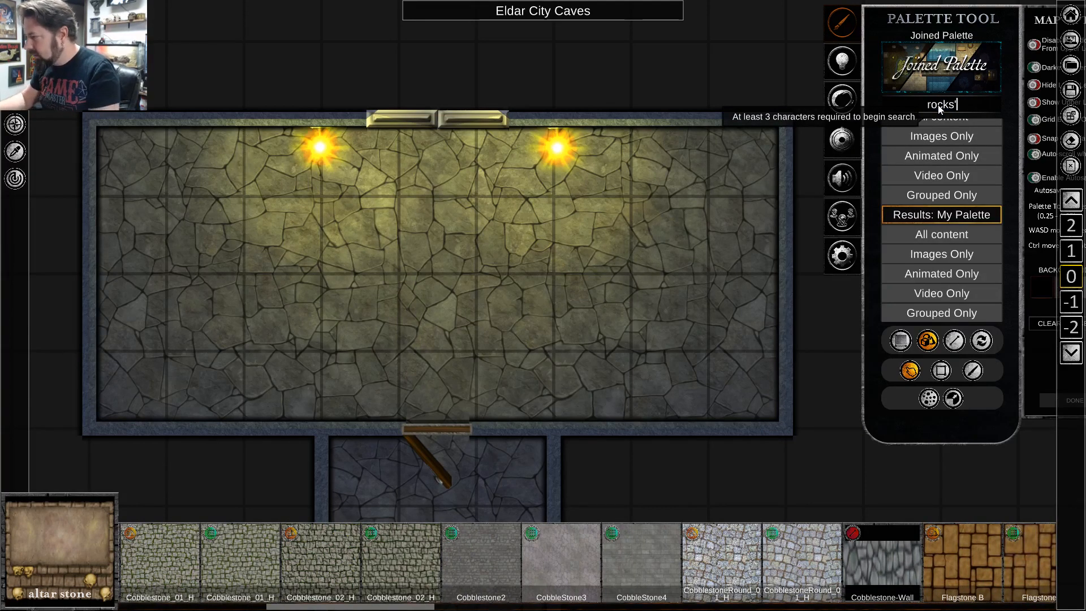
key("BackSpace")
key("Return")
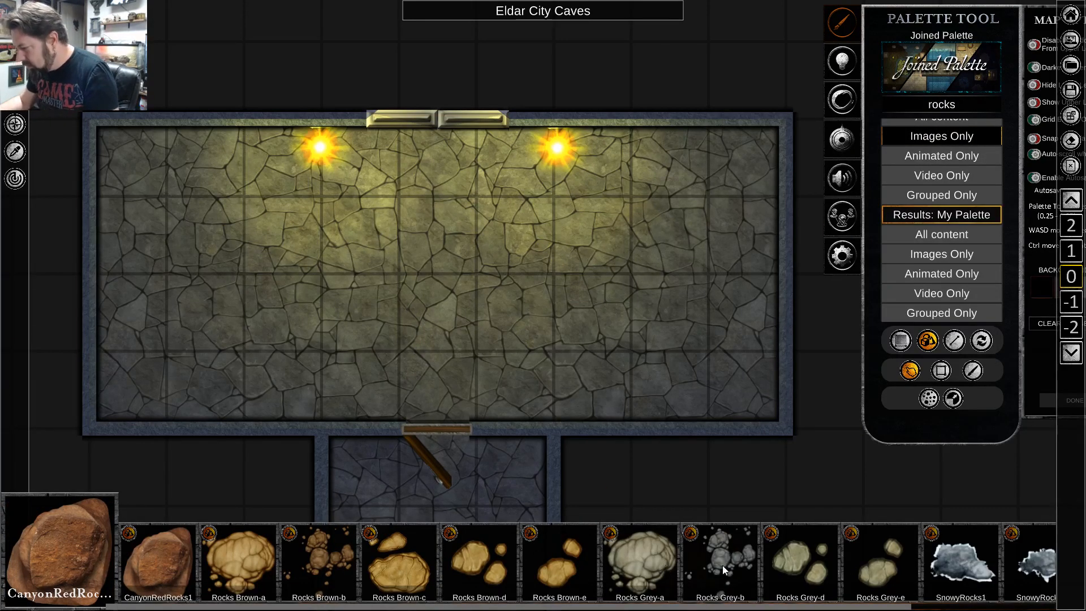
left_click(724, 565)
left_click(654, 262)
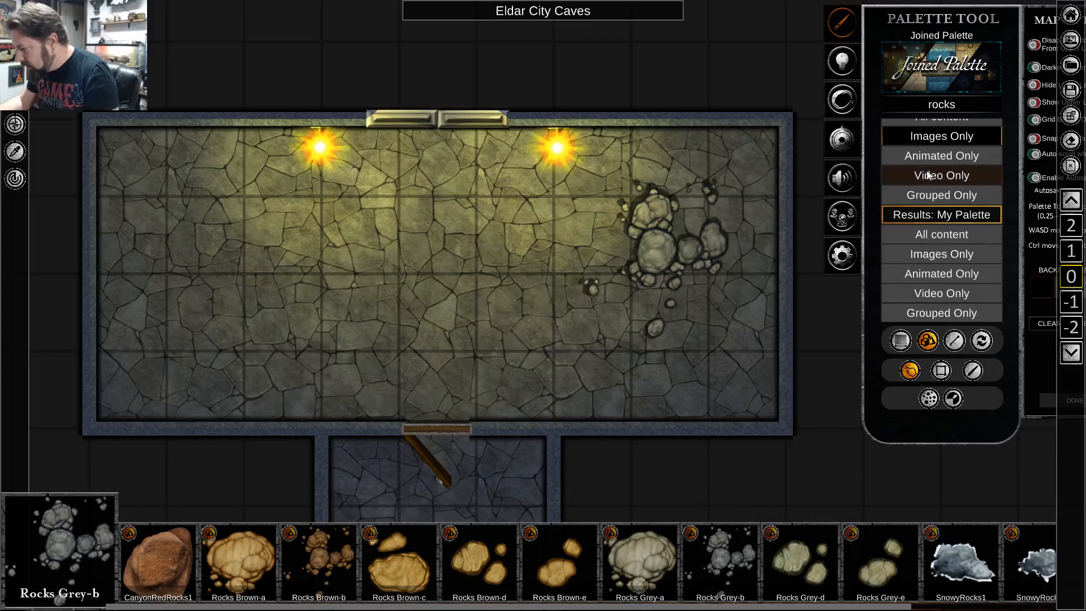
Place a Rocks Grey-a boulder pile in the hall's western part, rotated clockwise and shifted toward the southwest corner.
left_click(630, 562)
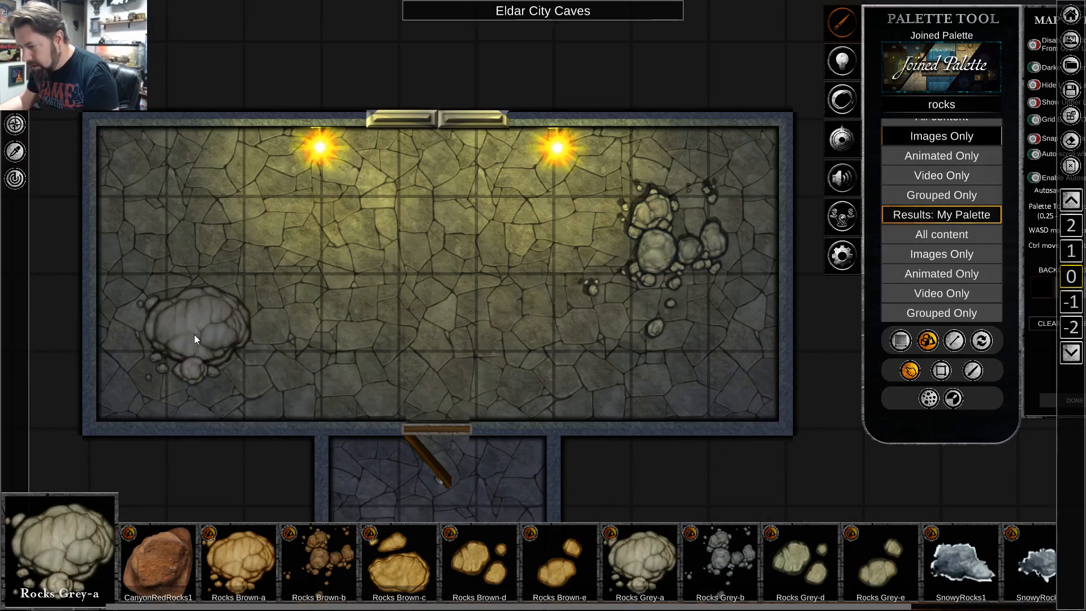
left_click(224, 277)
right_click(385, 338)
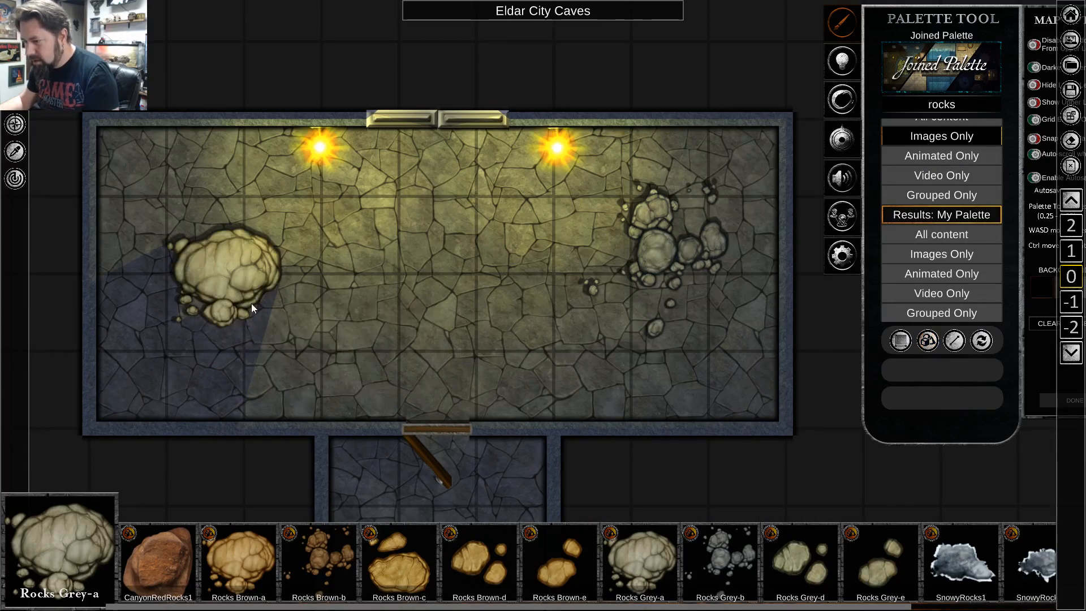
left_click(251, 304)
left_click_drag(223, 364, 180, 343)
left_click_drag(248, 271, 213, 318)
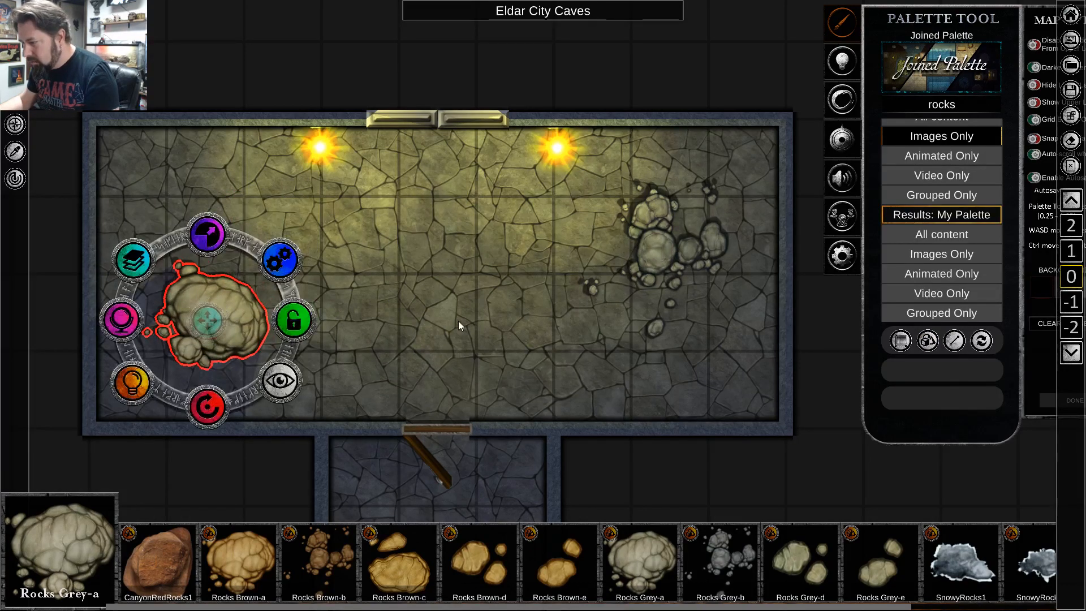
left_click(469, 325)
Search the palette for "rock" images and place a small Rock Grey-f group in the hall's northwest and southeast corners.
left_click(967, 105)
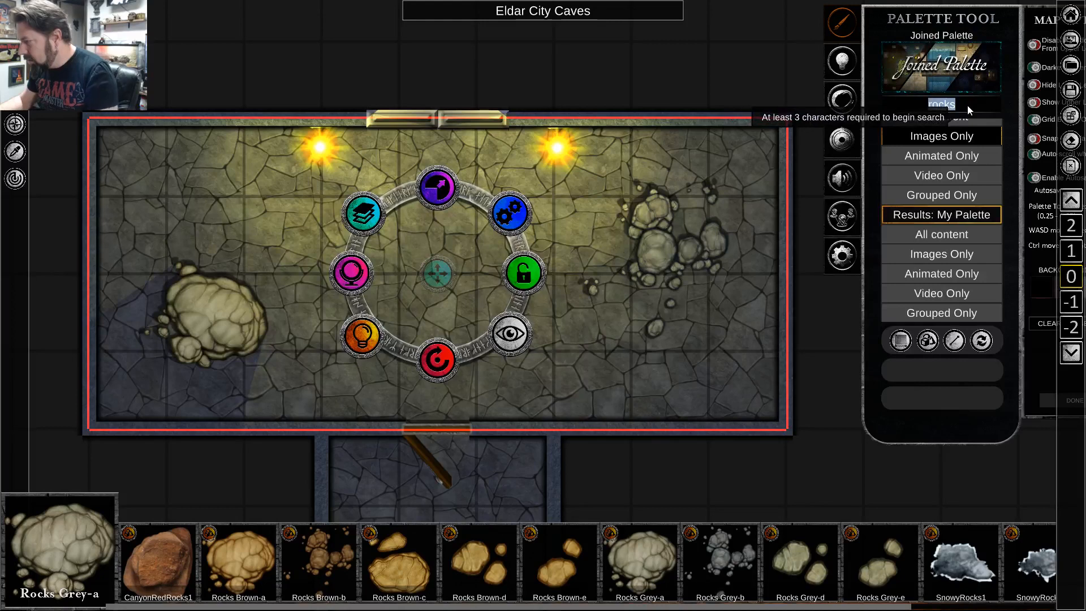
key("BackSpace")
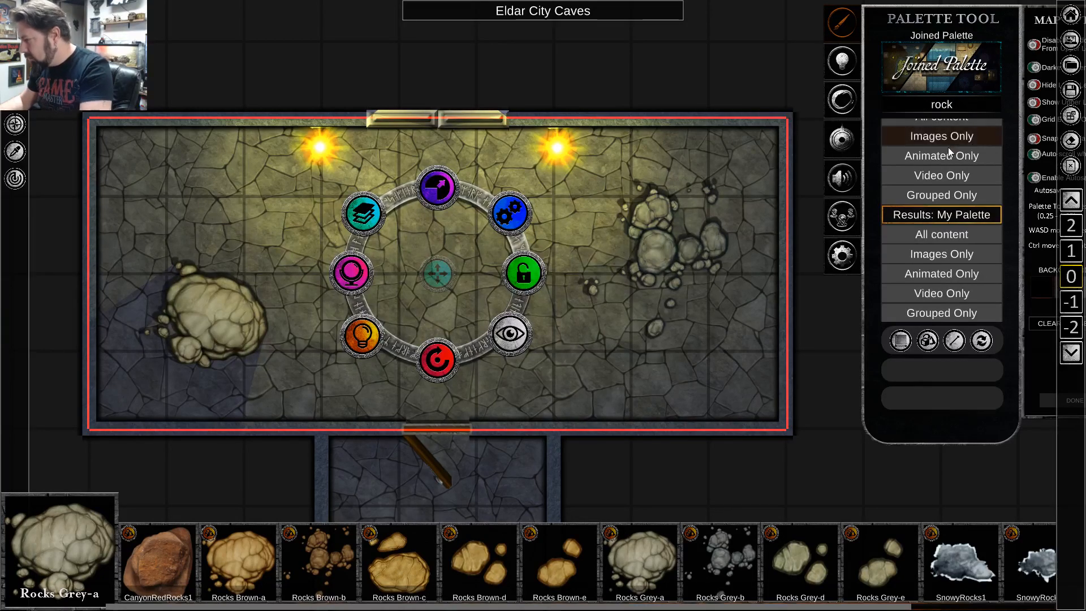
left_click(948, 137)
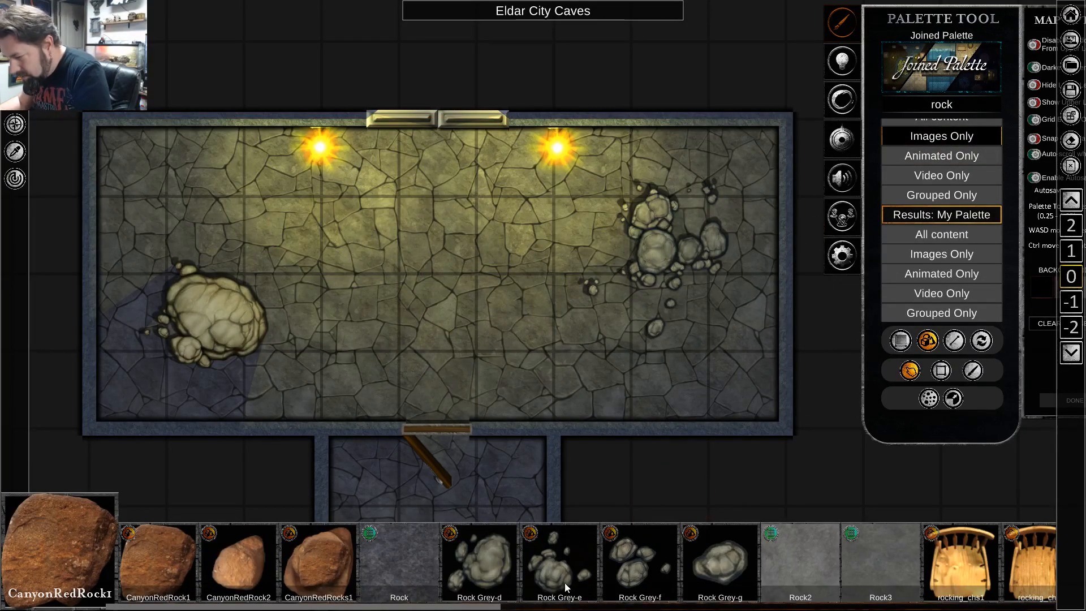
scroll(477, 578, "down", 1)
scroll(477, 578, "down", 1)
left_click(456, 566)
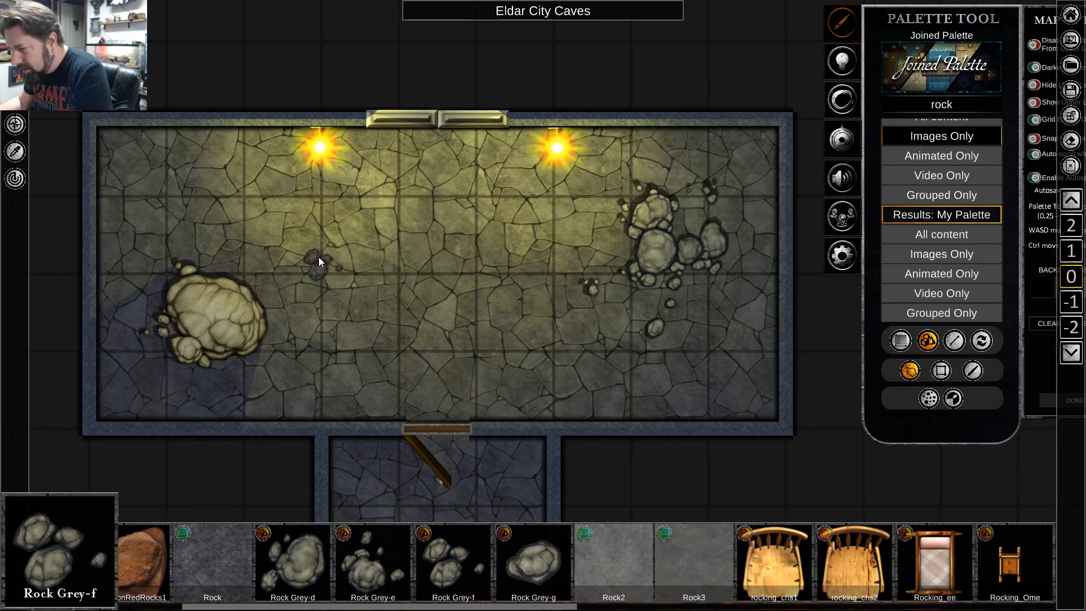
left_click(239, 176)
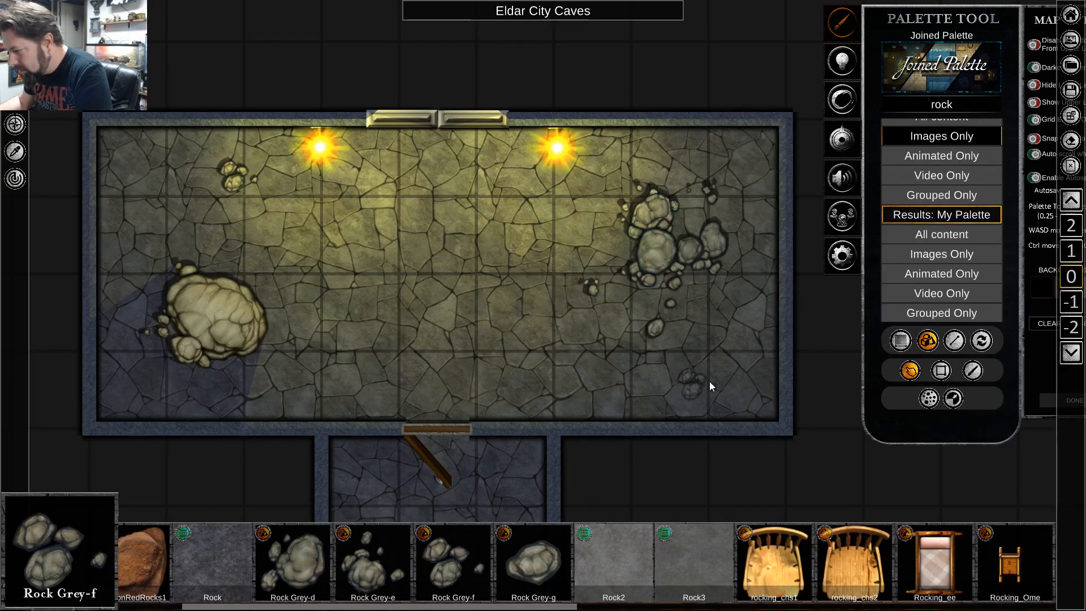
left_click(726, 379)
Place two small Rock Grey-g stones, one near the hall's centre and one northwest of the wooden door.
left_click(552, 552)
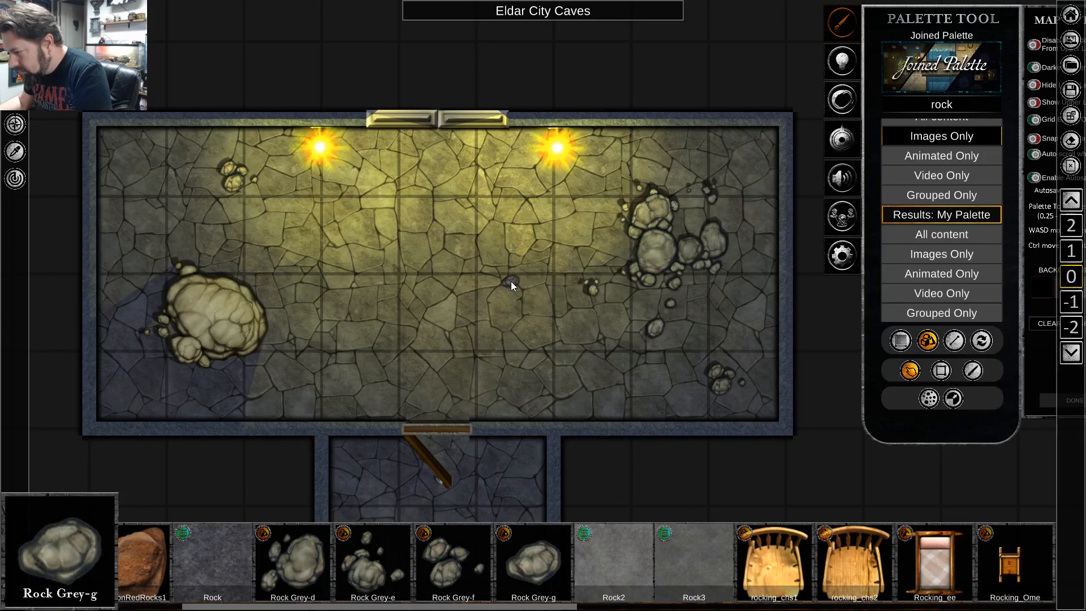
left_click(511, 280)
left_click(309, 381)
Place two small Rocks Grey-d groups, one just west of the eastern cluster and one north of the western boulder.
left_click_drag(731, 561, 583, 571)
left_click_drag(752, 572, 484, 578)
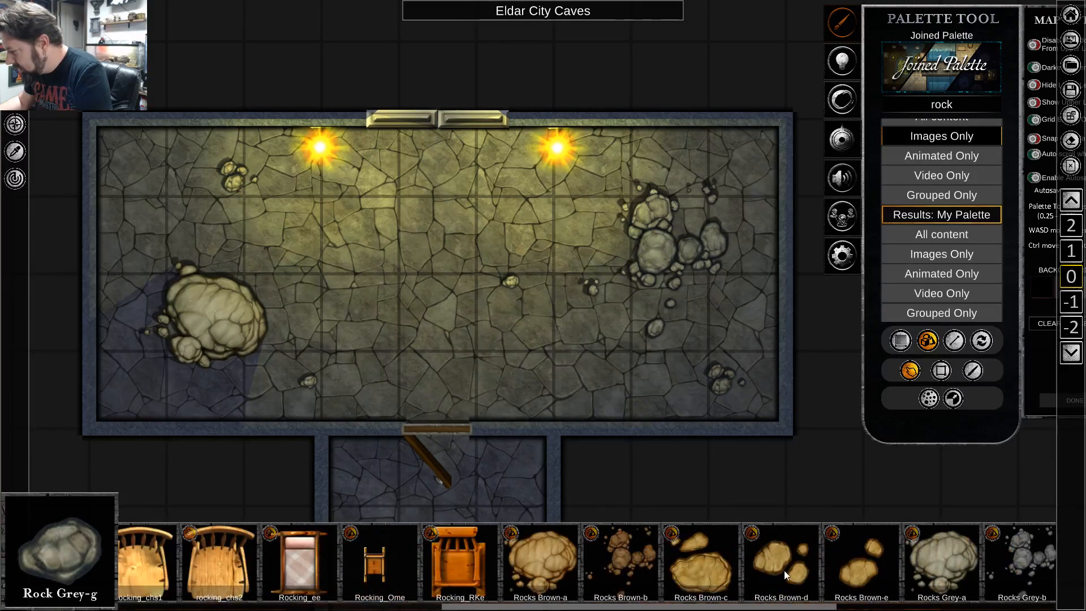
left_click_drag(784, 571, 596, 580)
left_click_drag(797, 565, 621, 568)
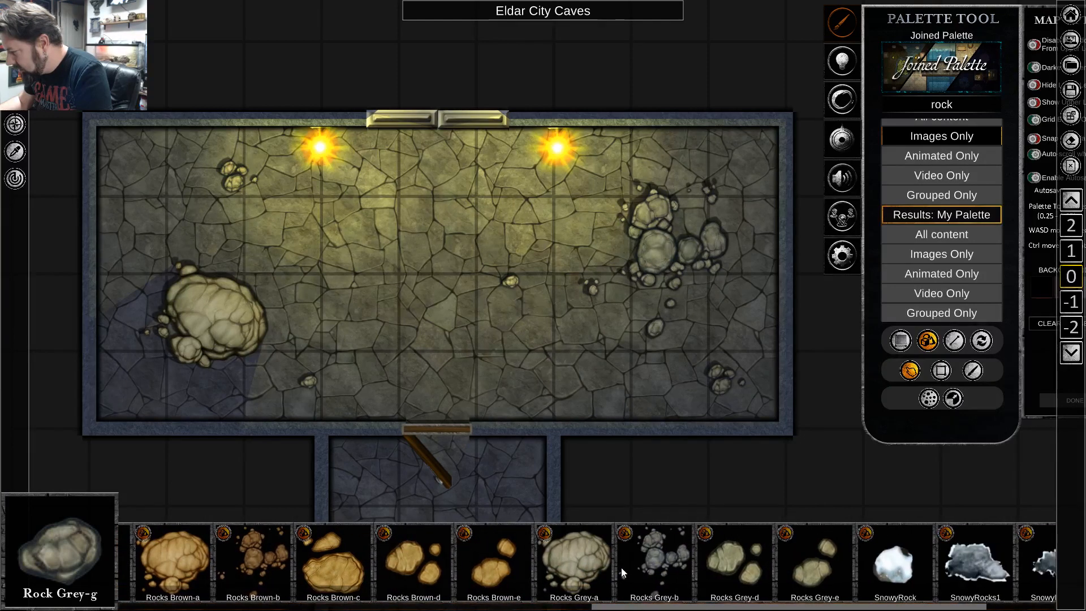
left_click(740, 569)
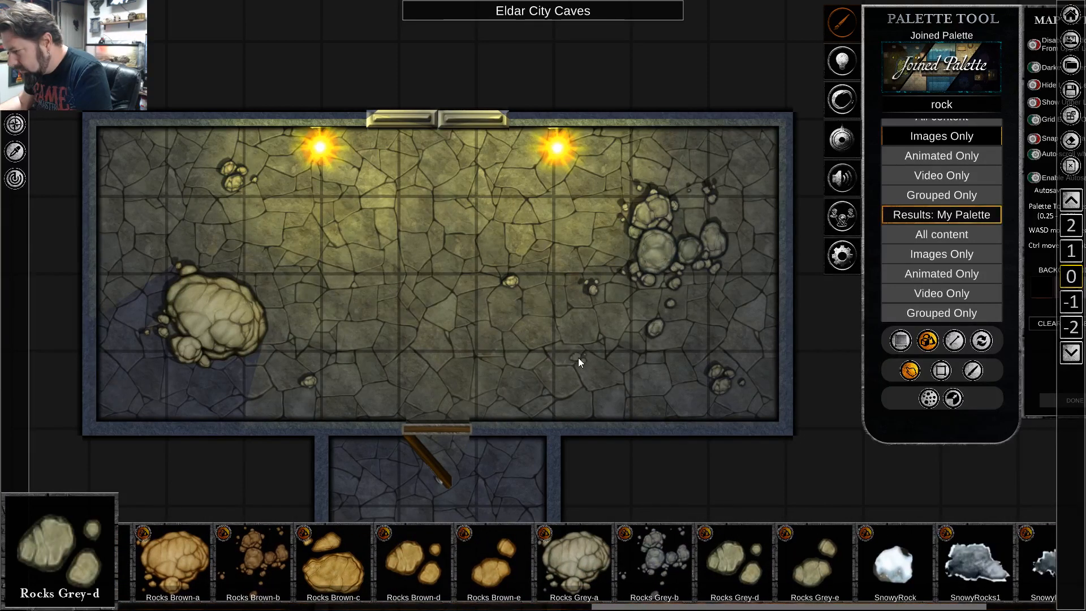
left_click(611, 245)
left_click(163, 218)
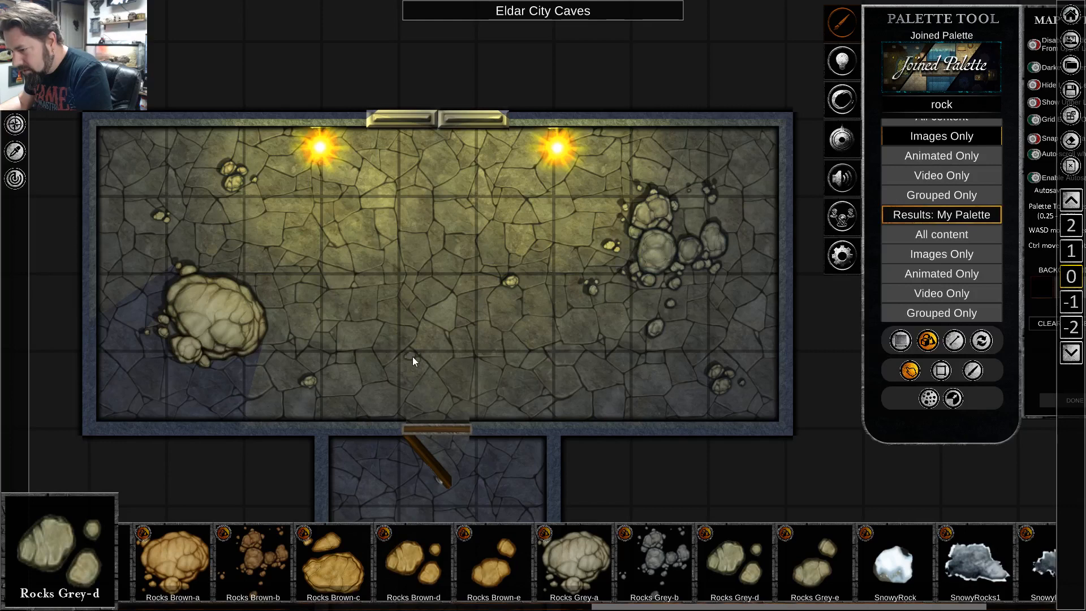
Slightly enlarge the eastern Rocks Grey-b cluster and lock the hall's floor tile.
left_click(657, 330)
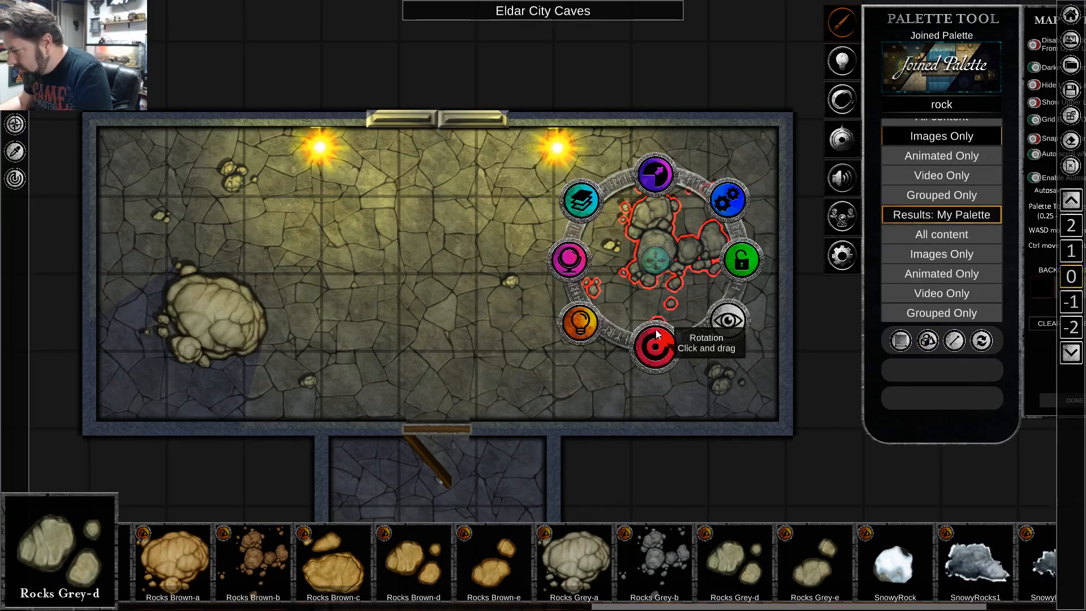
left_click_drag(681, 157, 653, 174)
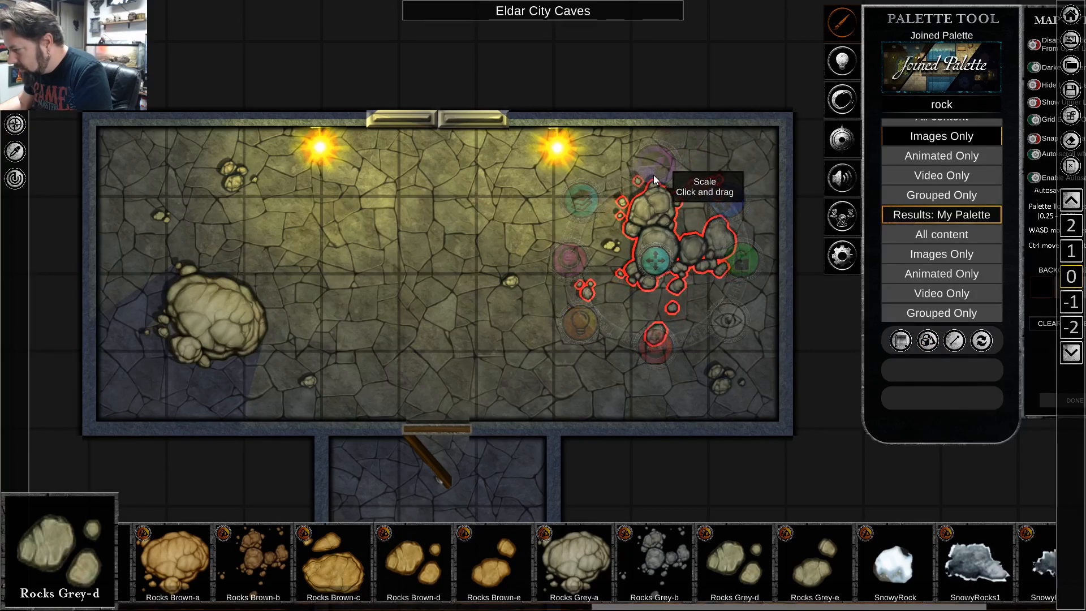
left_click(451, 354)
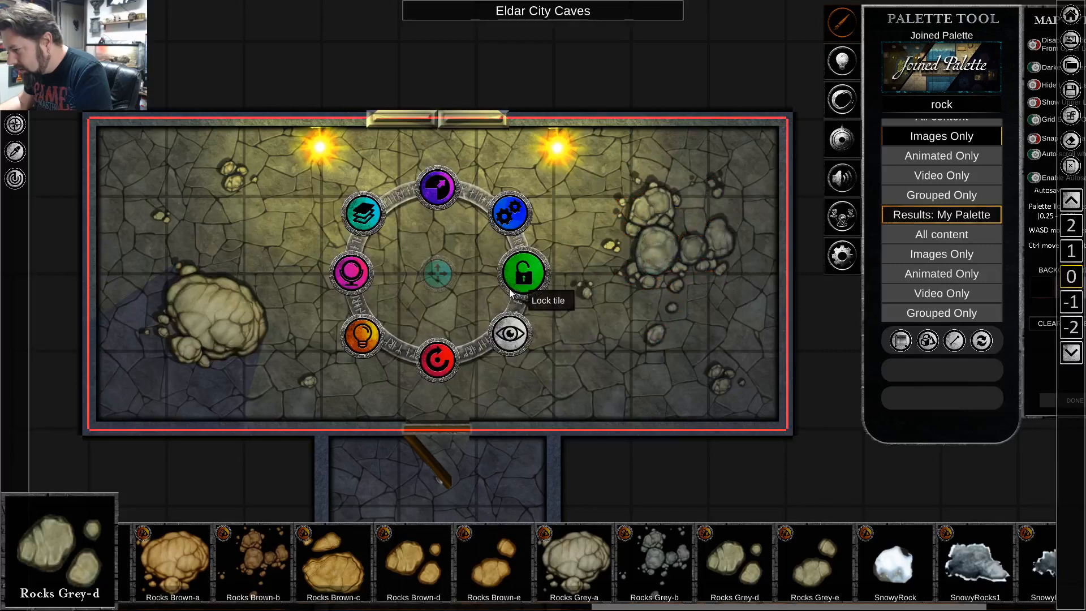
left_click(525, 273)
Enlarge and rotate the small Rock Grey-g stone in the southwestern part of the hall.
left_click(304, 381)
left_click_drag(309, 296, 370, 233)
left_click_drag(309, 470, 225, 424)
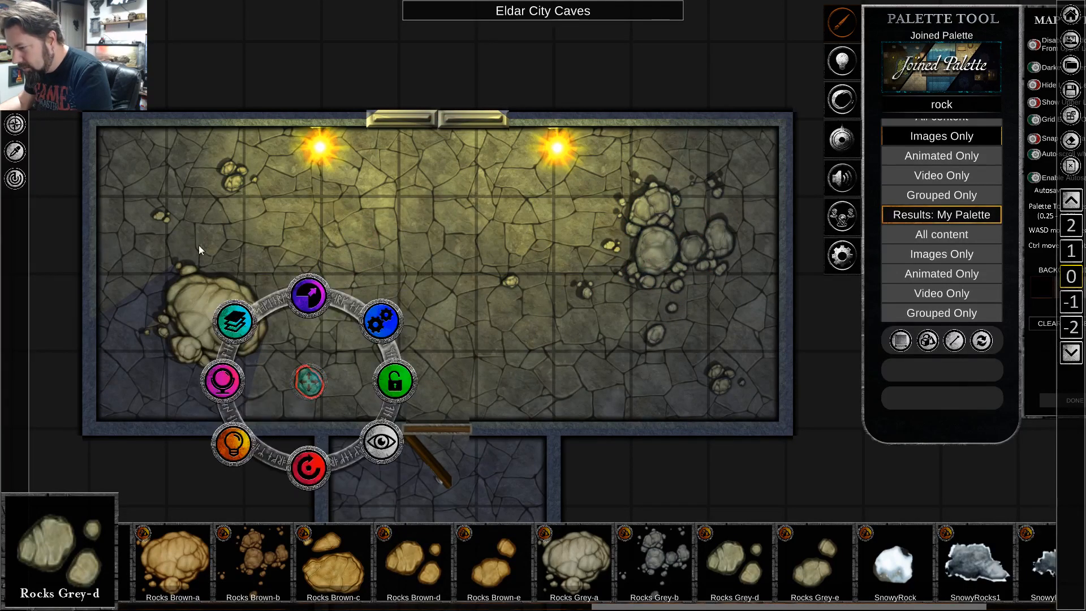
Enlarge and rotate the rock group in the hall's northwest, then rotate the small rock group in the southeast.
left_click(452, 359)
left_click(239, 179)
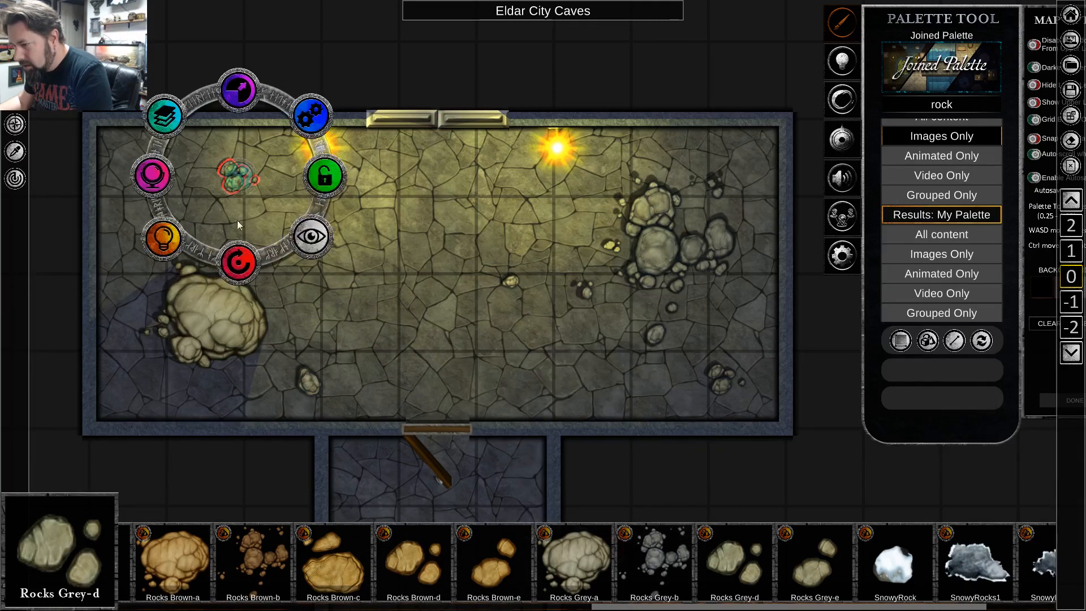
left_click_drag(240, 205, 180, 234)
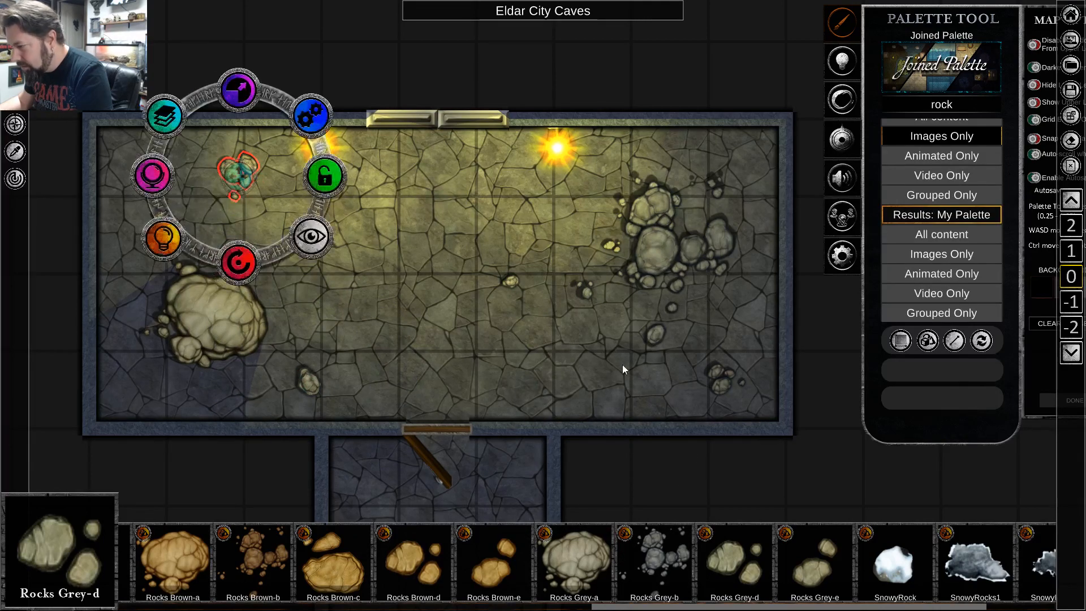
left_click(723, 382)
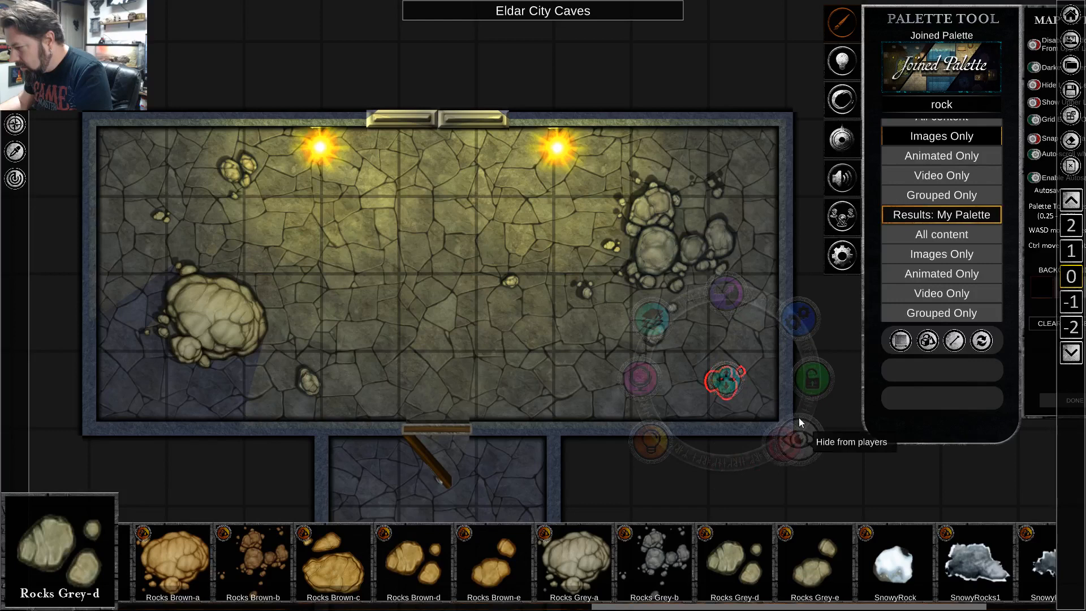
left_click(505, 321)
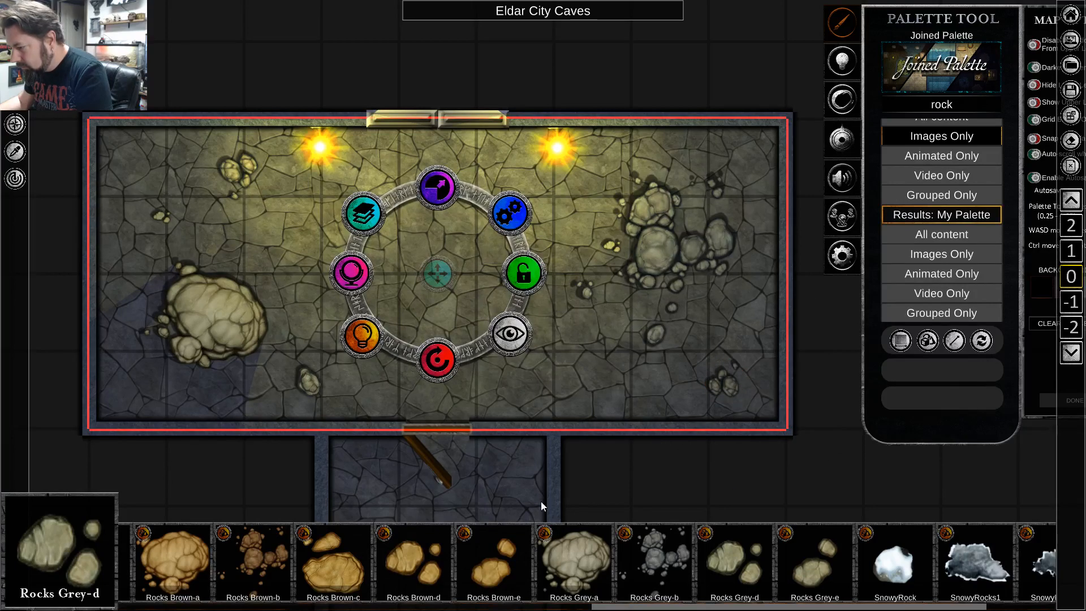
Move the small stone near the hall's centre about one grid square north.
left_click(541, 501)
left_click(510, 281)
left_click_drag(512, 278, 500, 216)
left_click(378, 353)
scroll(603, 480, "down", 3)
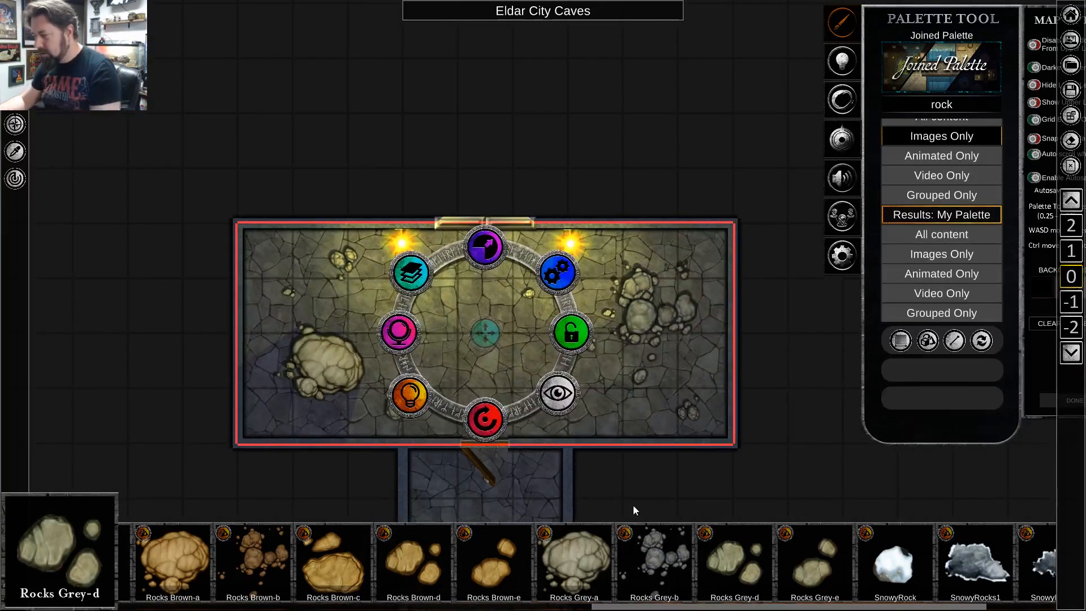
left_click(638, 490)
key("s")
key("w")
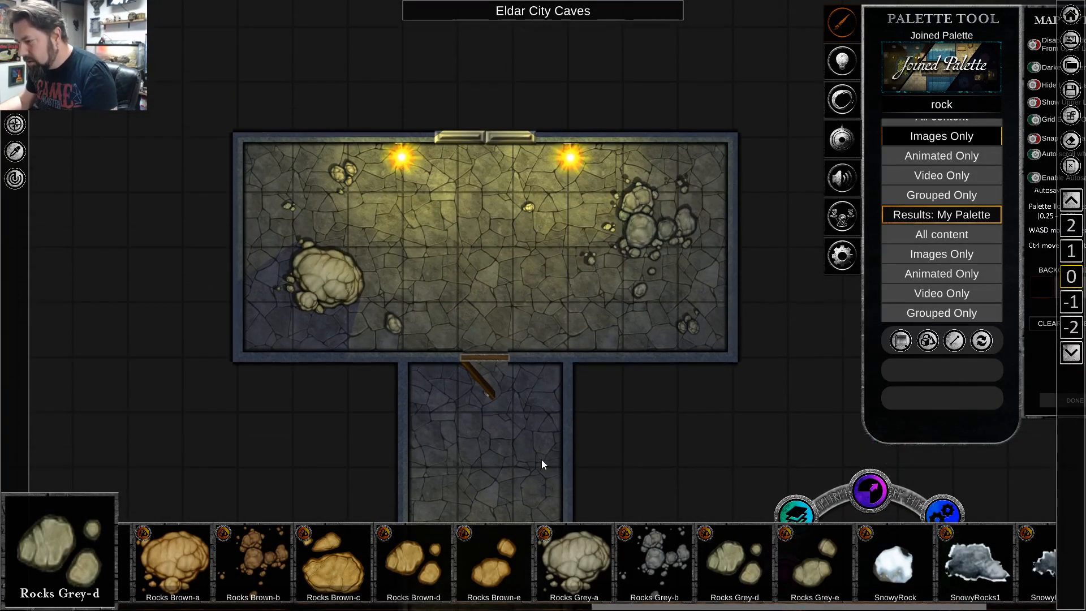
Search the palette for "bone" and limit the results to images only.
key("a")
scroll(485, 422, "up", 3)
key("d")
left_click(960, 104)
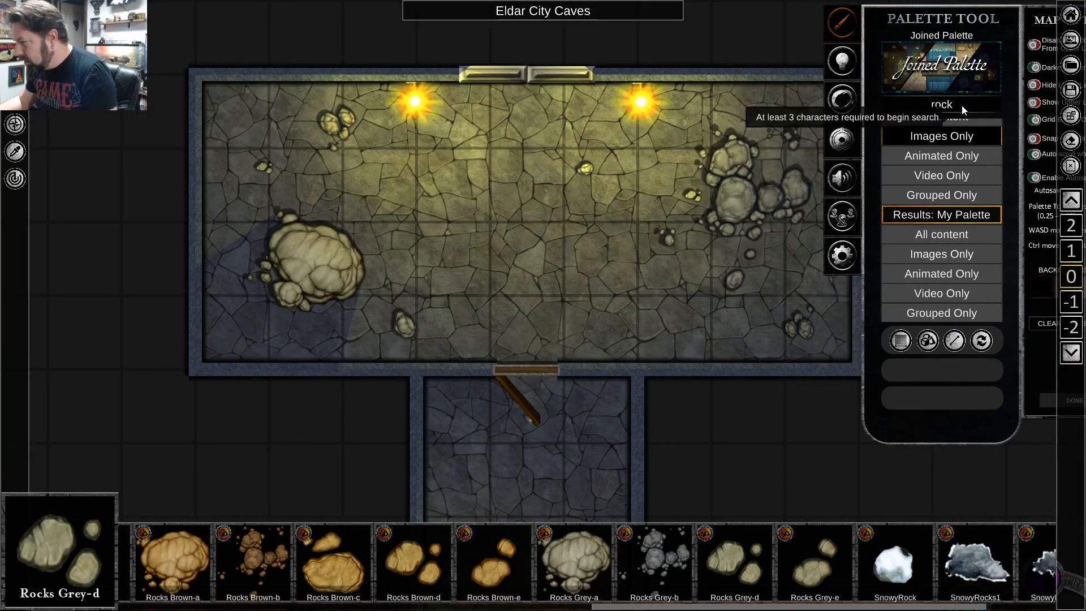
type("bones")
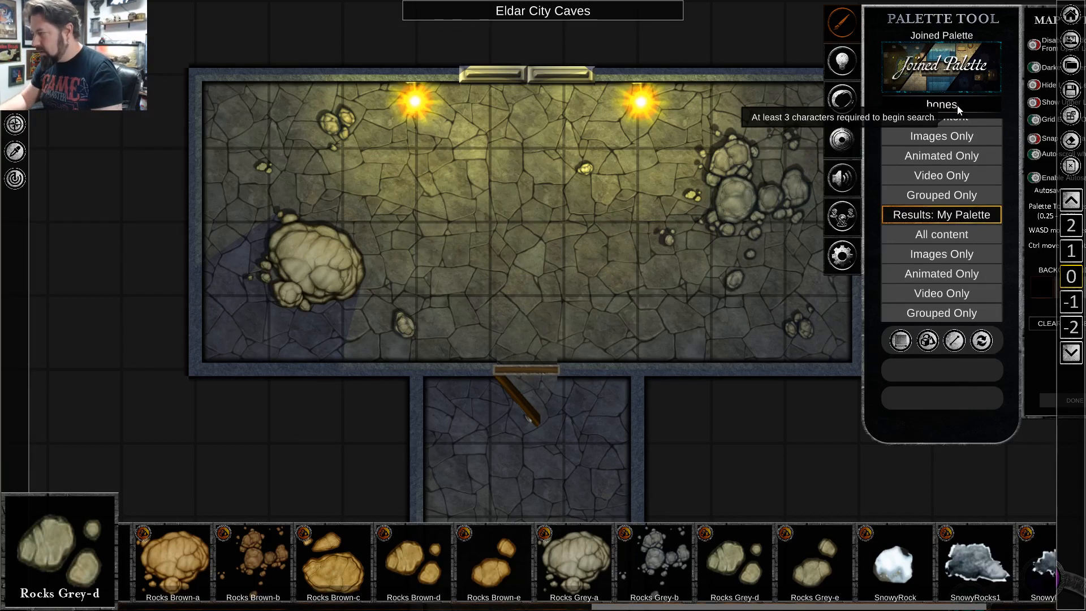
left_click(942, 141)
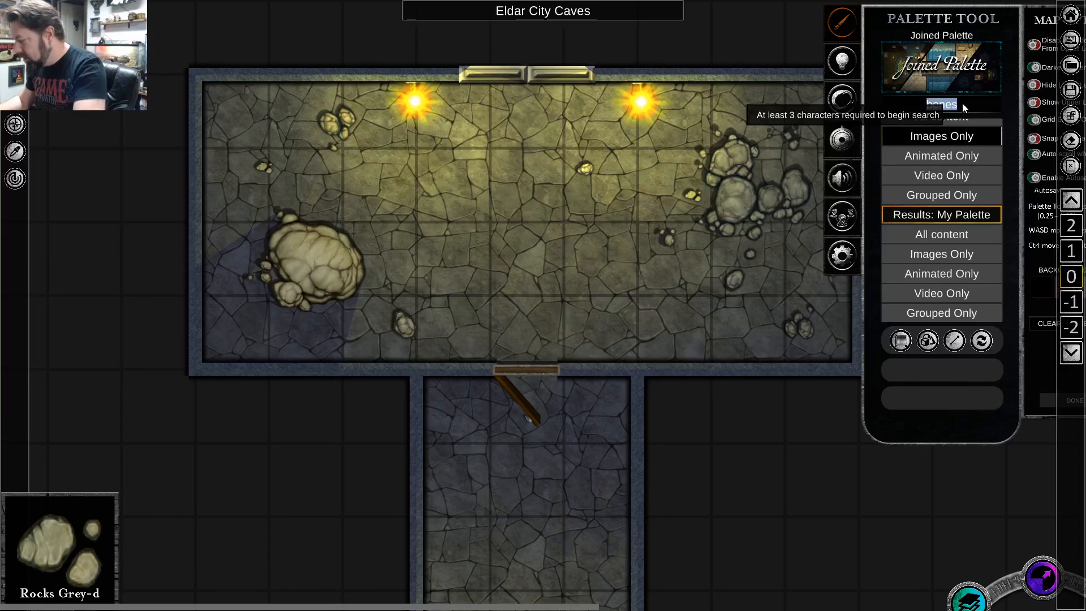
key("BackSpace")
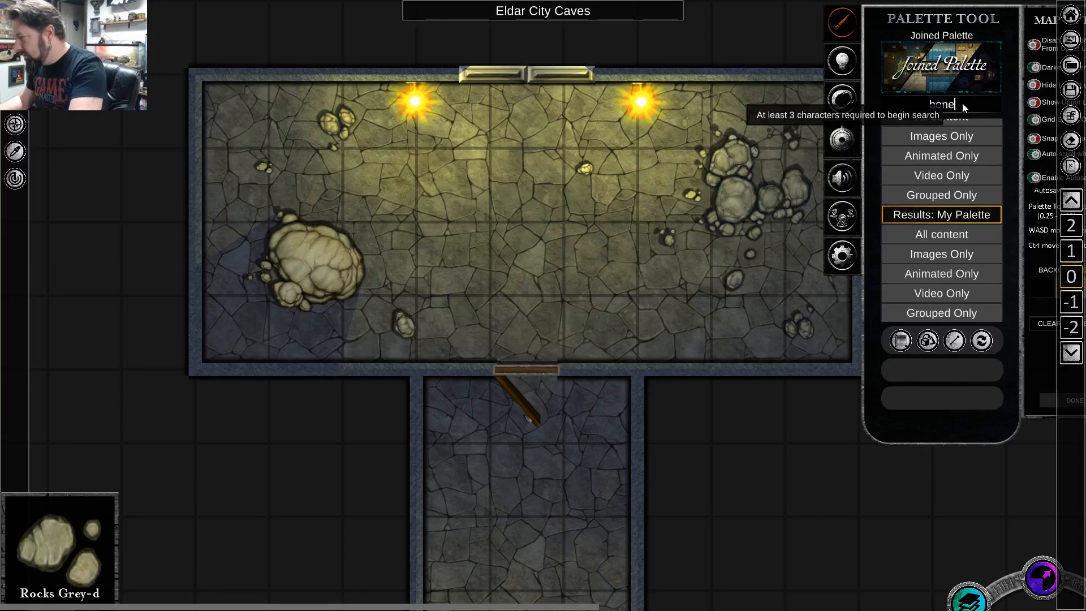
left_click(954, 138)
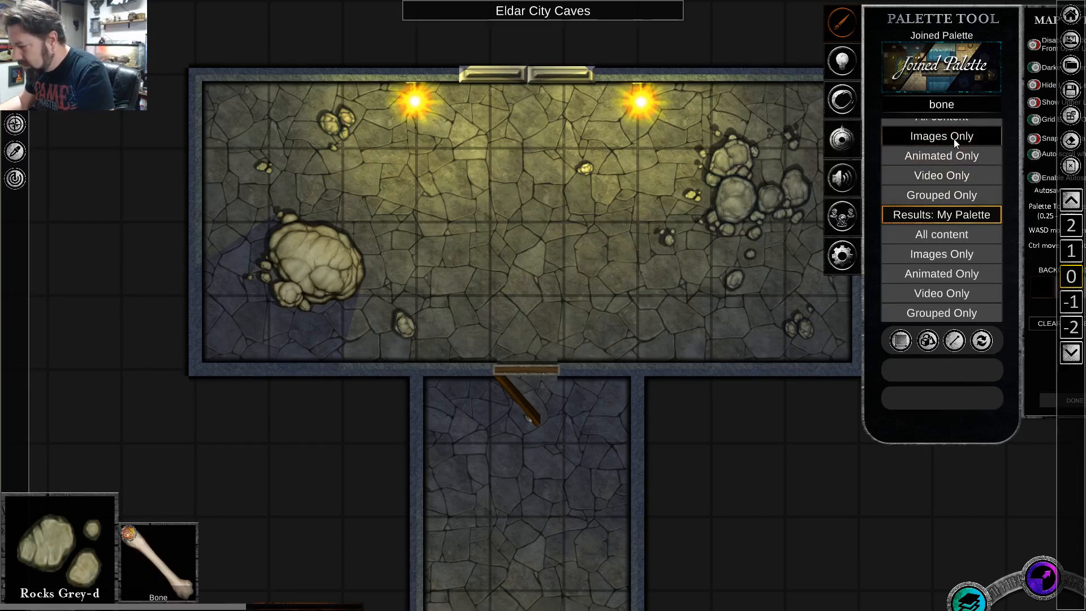
Place two Bone objects on the floor west and southwest of the large western boulder.
left_click(159, 571)
scroll(249, 327, "up", 2)
scroll(258, 326, "up", 1)
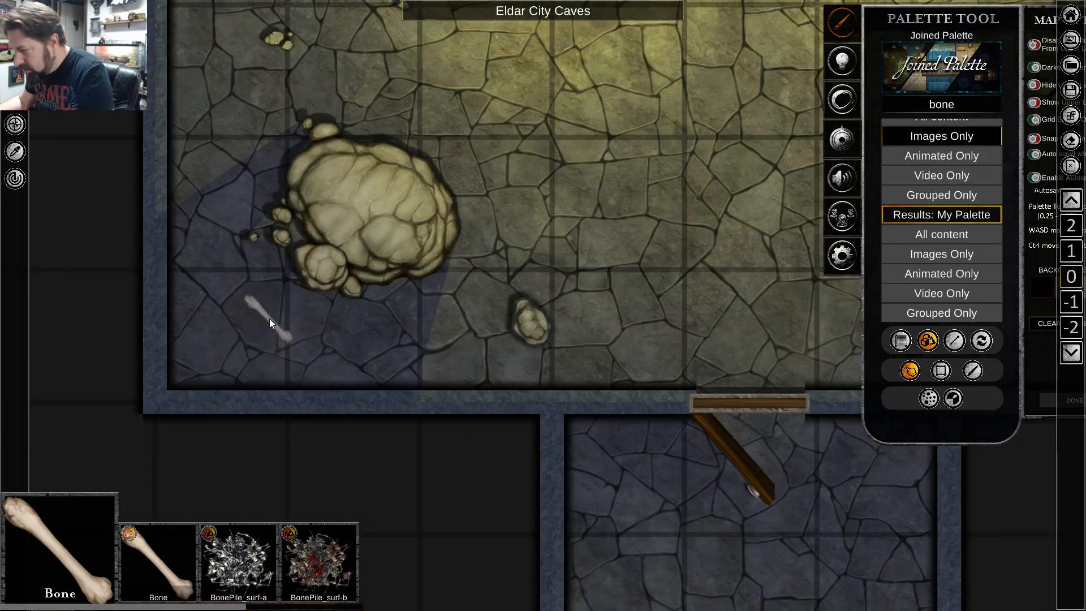
left_click_drag(269, 318, 229, 270)
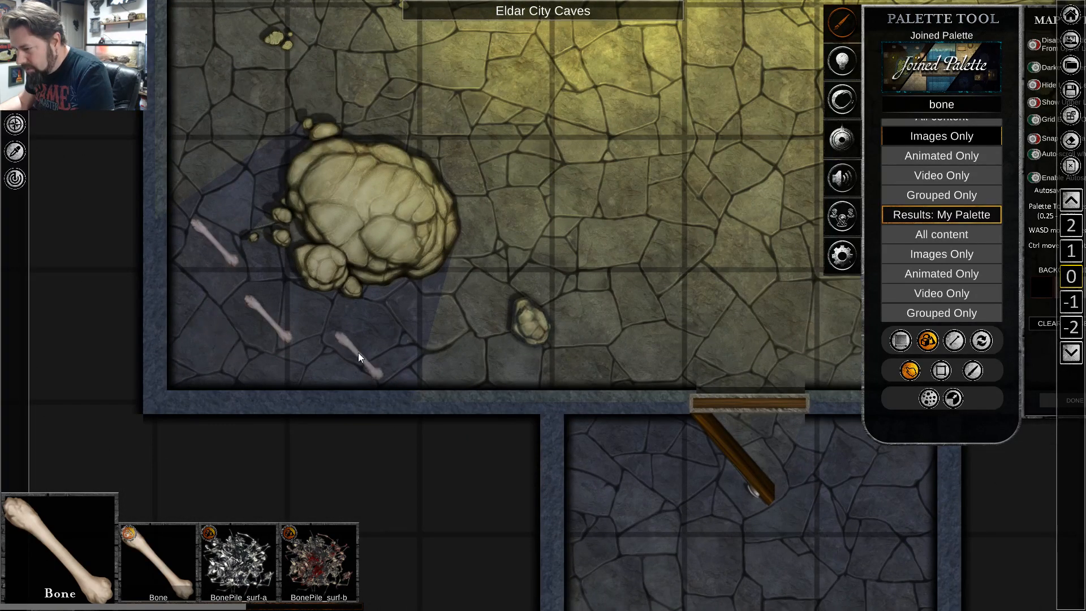
Search the palette for "skull" images and place an Animal skull beside the bones in the hall's southwest corner.
left_click(955, 99)
type("sk")
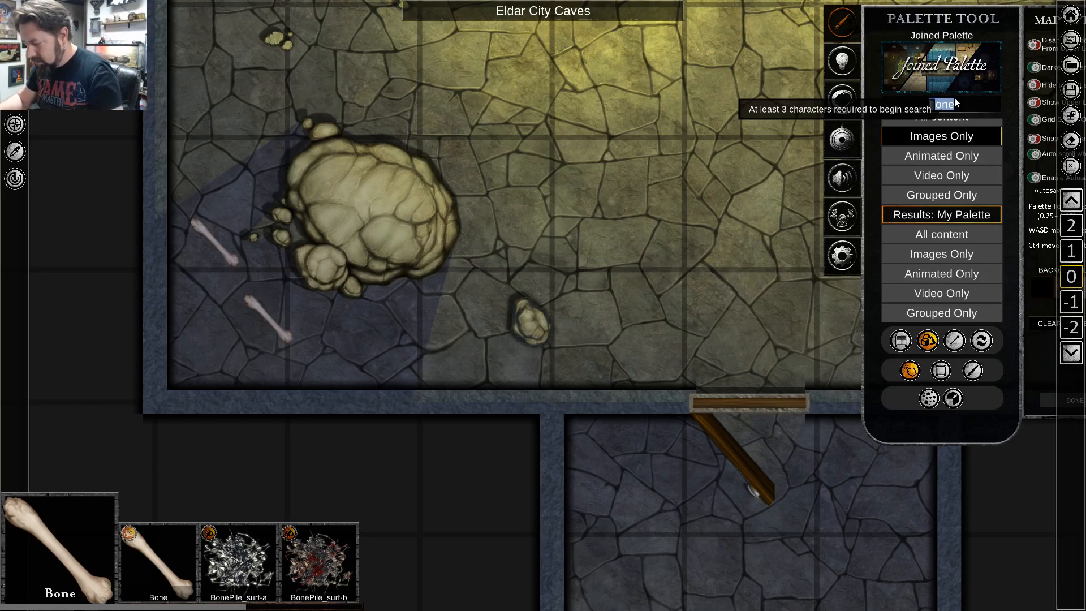
type("ull")
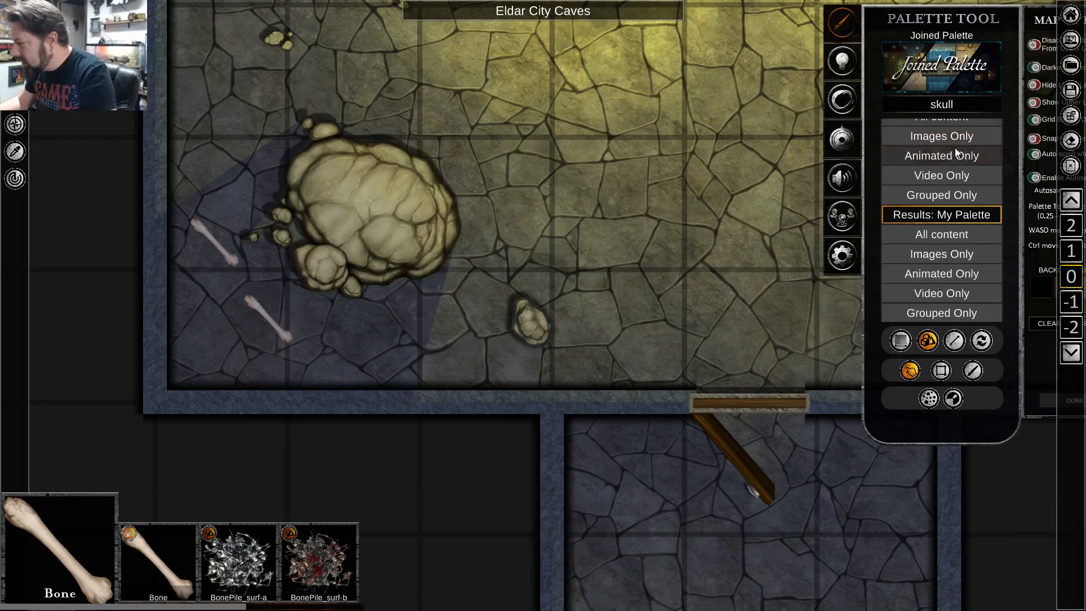
left_click(955, 138)
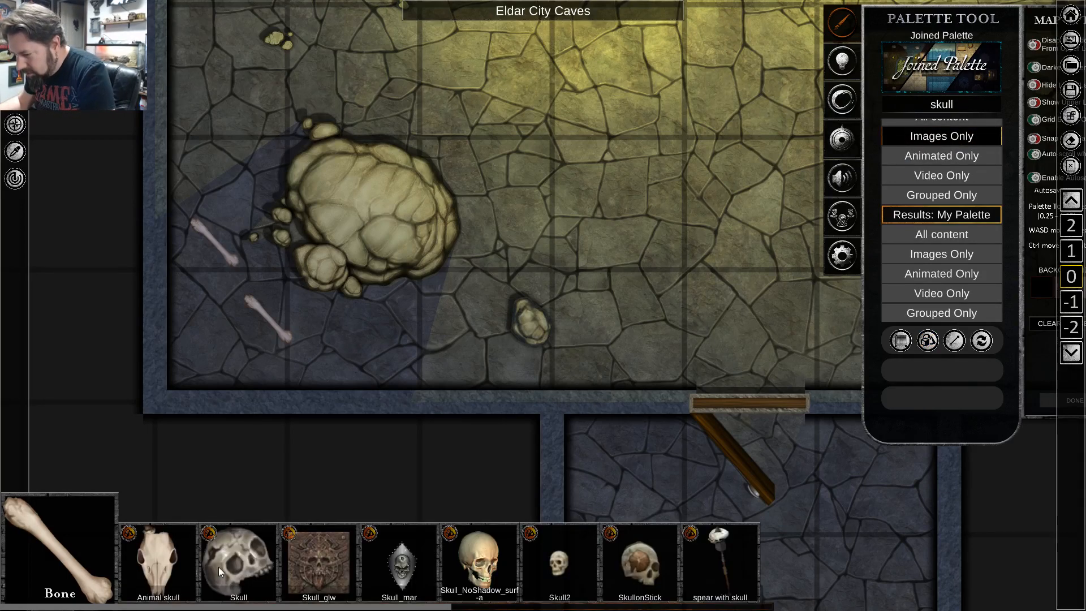
left_click(179, 577)
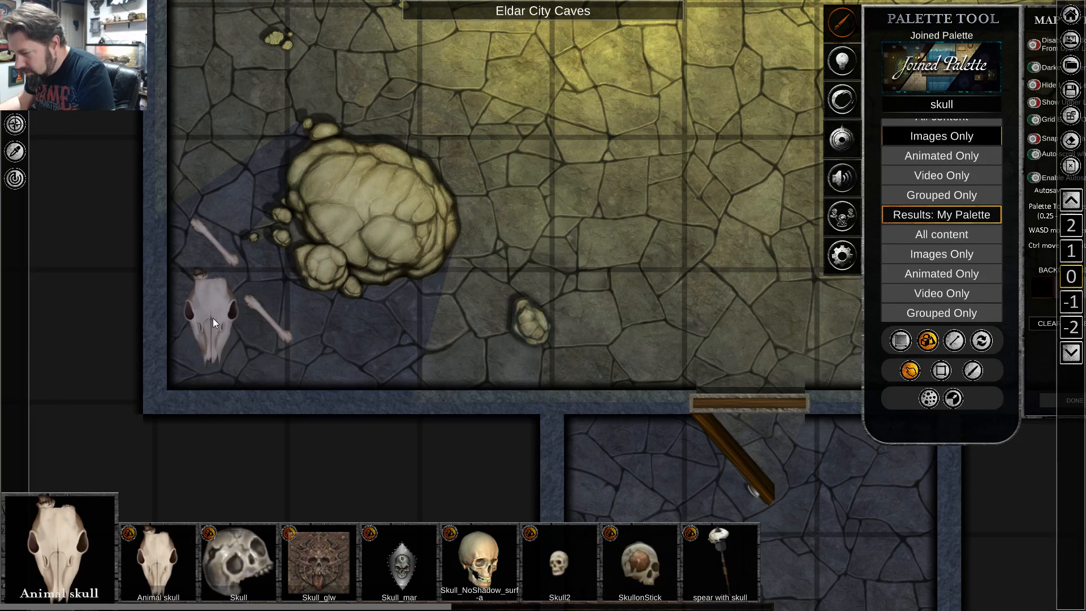
left_click(213, 318)
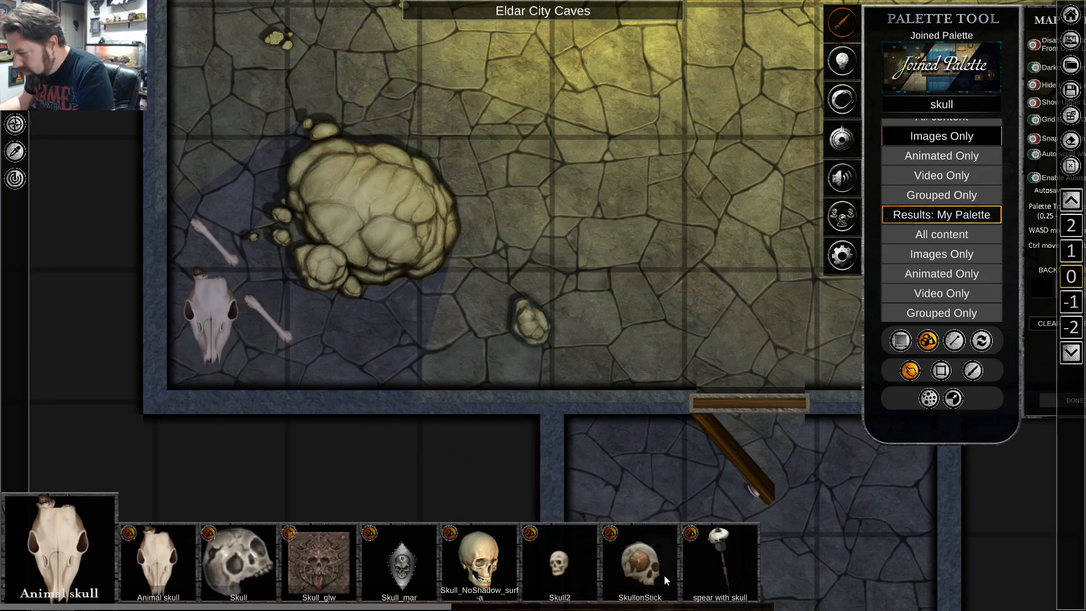
Place a spear with skull at the corridor's north end, east of the wooden door, and shrink it to fit inside the corridor.
left_click(718, 549)
scroll(653, 201, "down", 5)
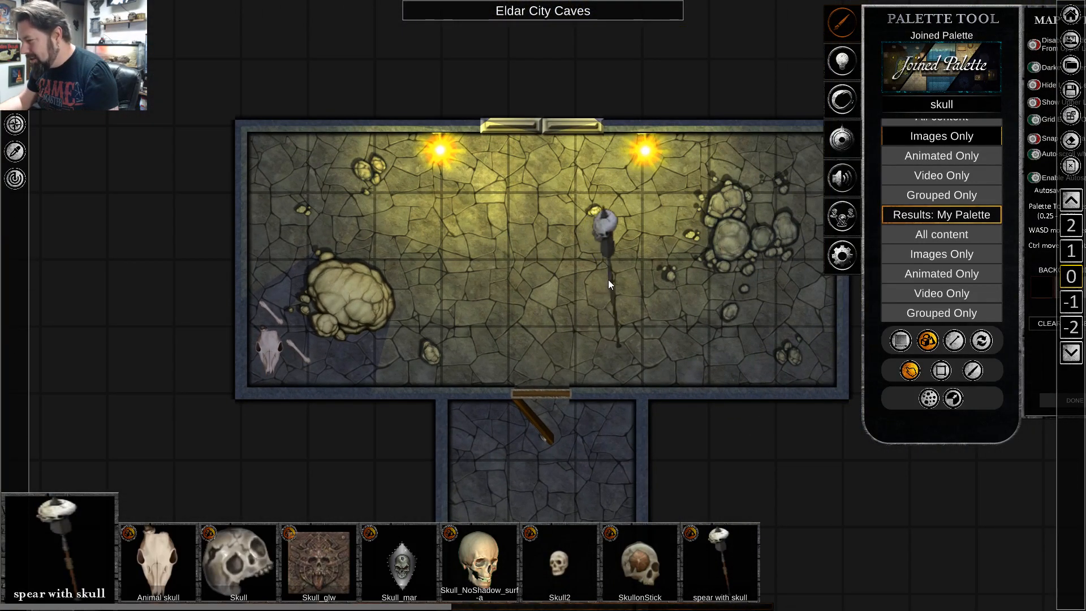
key("s")
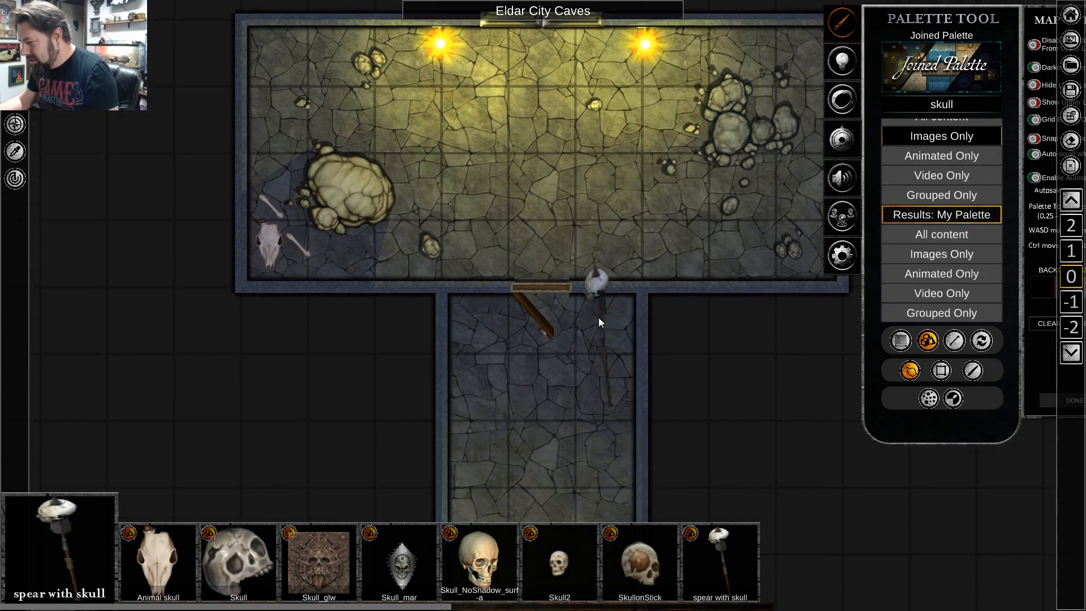
left_click(596, 277)
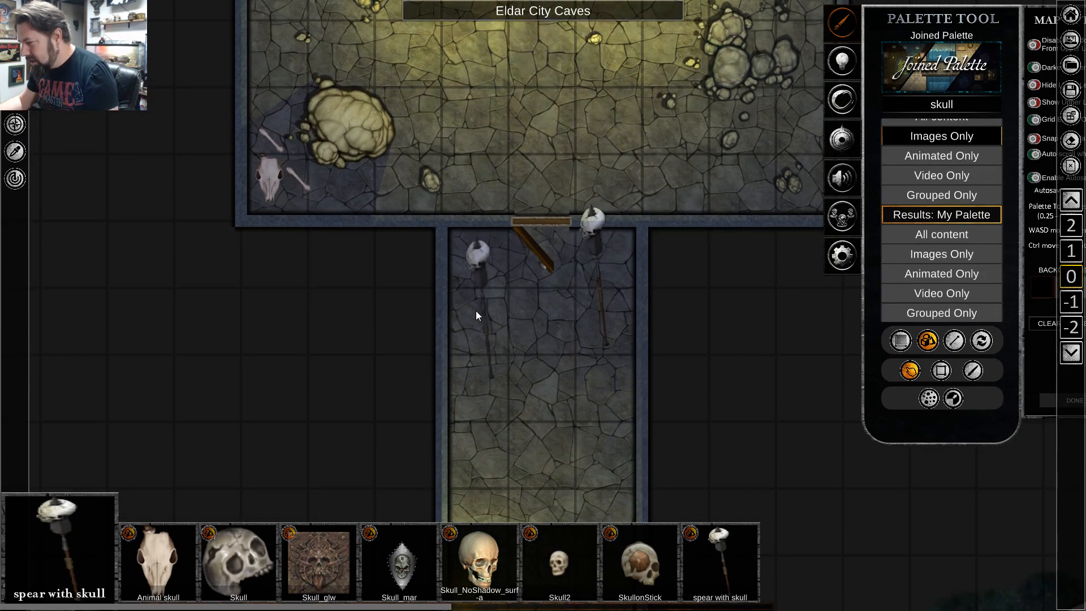
right_click(473, 282)
left_click(594, 233)
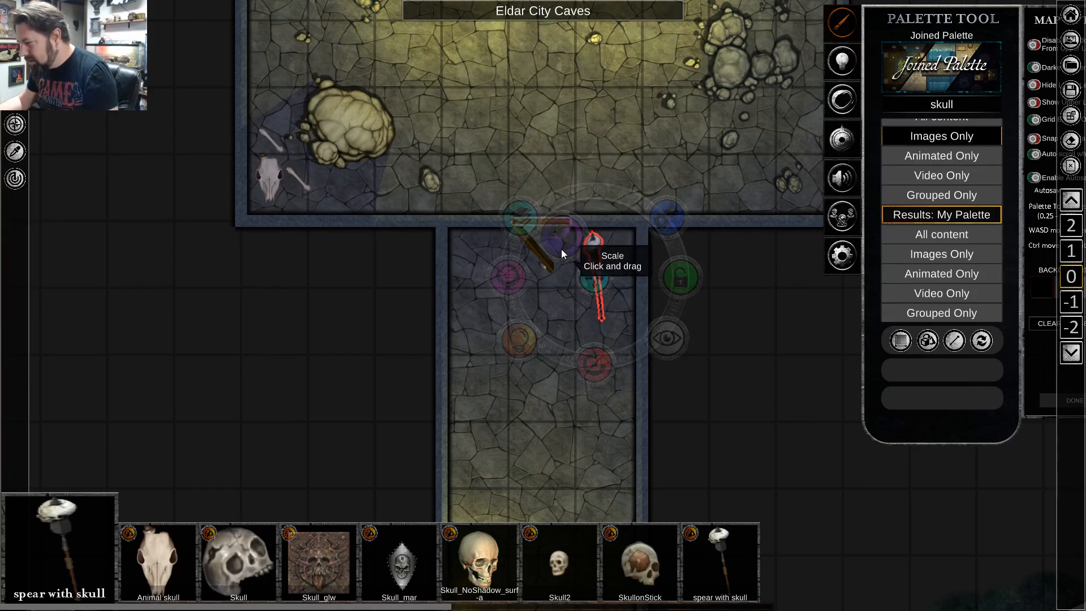
Toggle the shadows of the skull spear beside the wooden door.
scroll(603, 291, "up", 4)
scroll(602, 291, "up", 2)
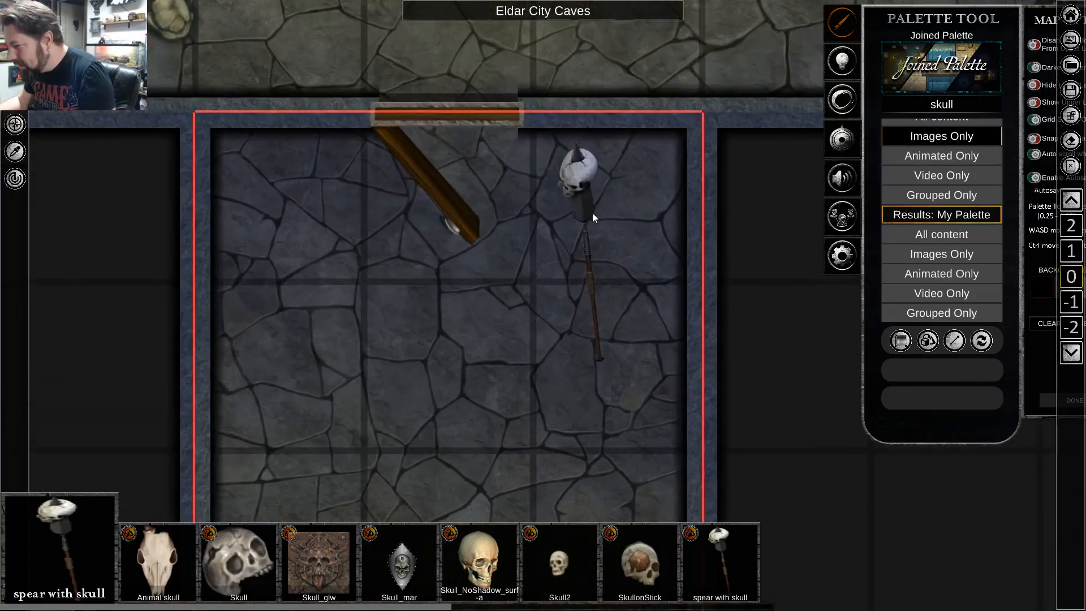
left_click(592, 212)
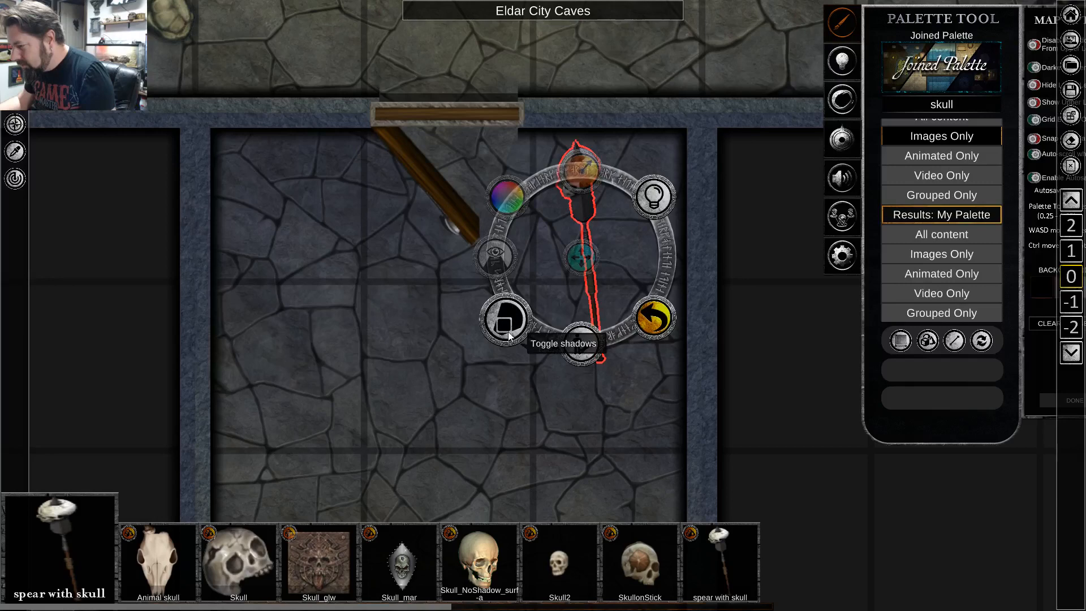
left_click(517, 325)
left_click(471, 435)
Move the skull spear slightly southeast, closer to the corridor's east wall.
left_click(593, 199)
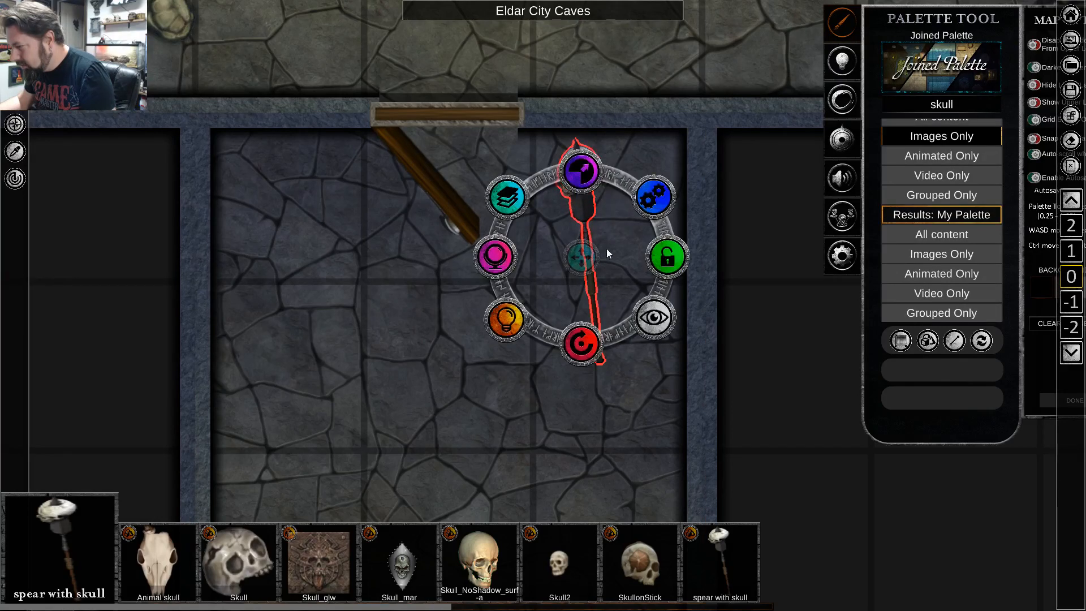
left_click_drag(586, 261, 613, 283)
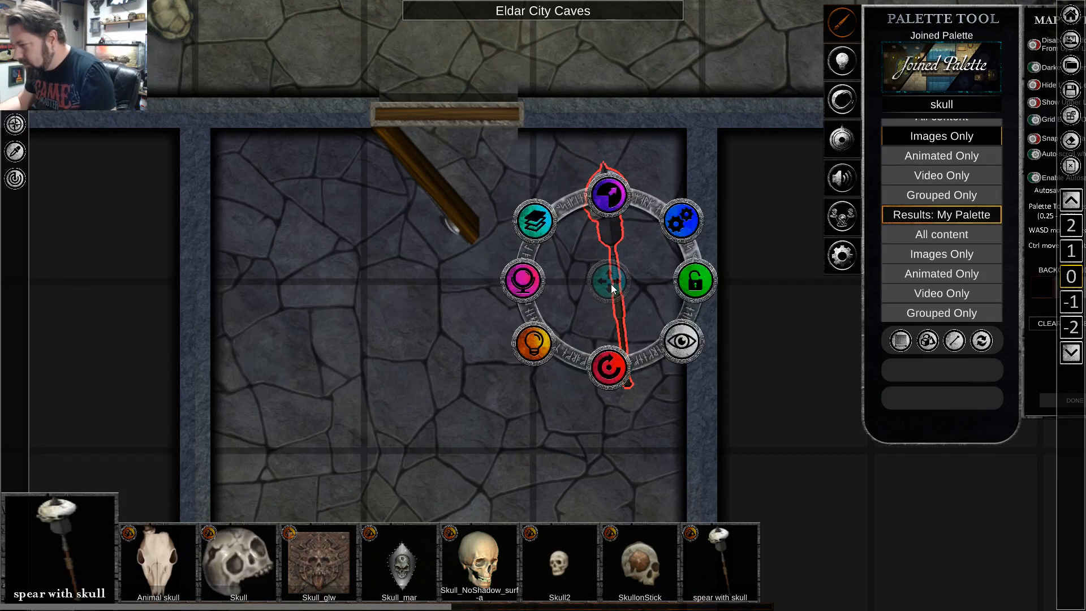
key("Right")
Paste a copy of the skull spear and position it opposite the first, near the corridor's west wall.
key("ctrl+v")
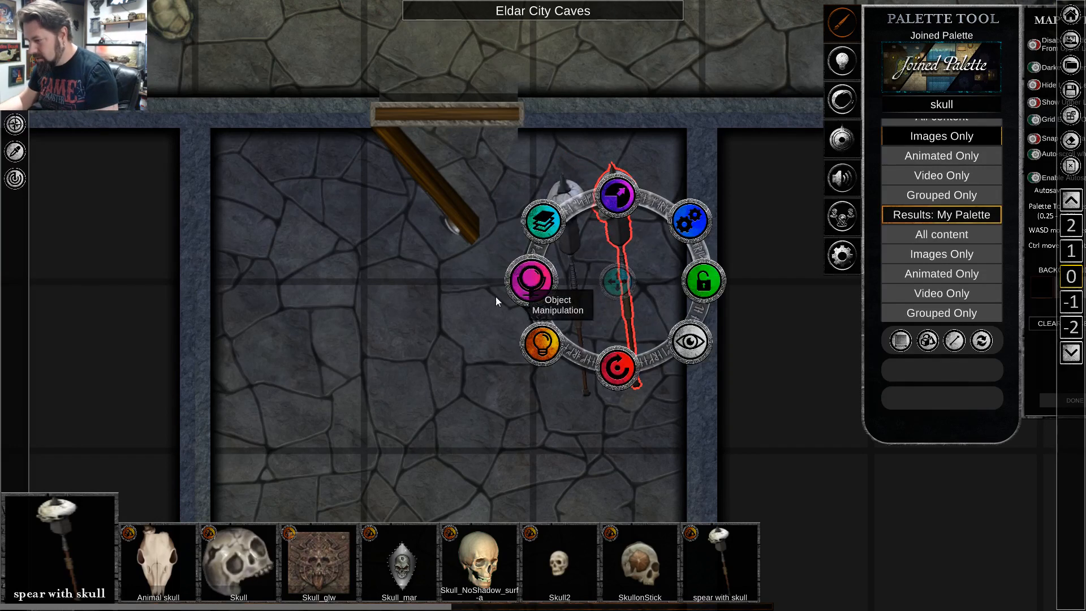
left_click(559, 187)
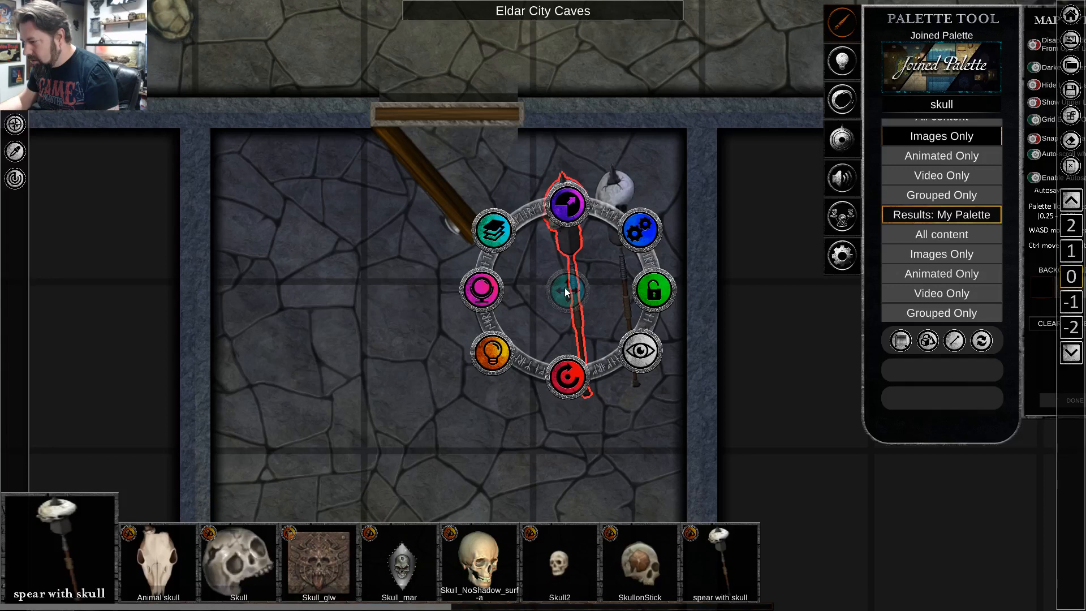
left_click_drag(564, 288, 268, 280)
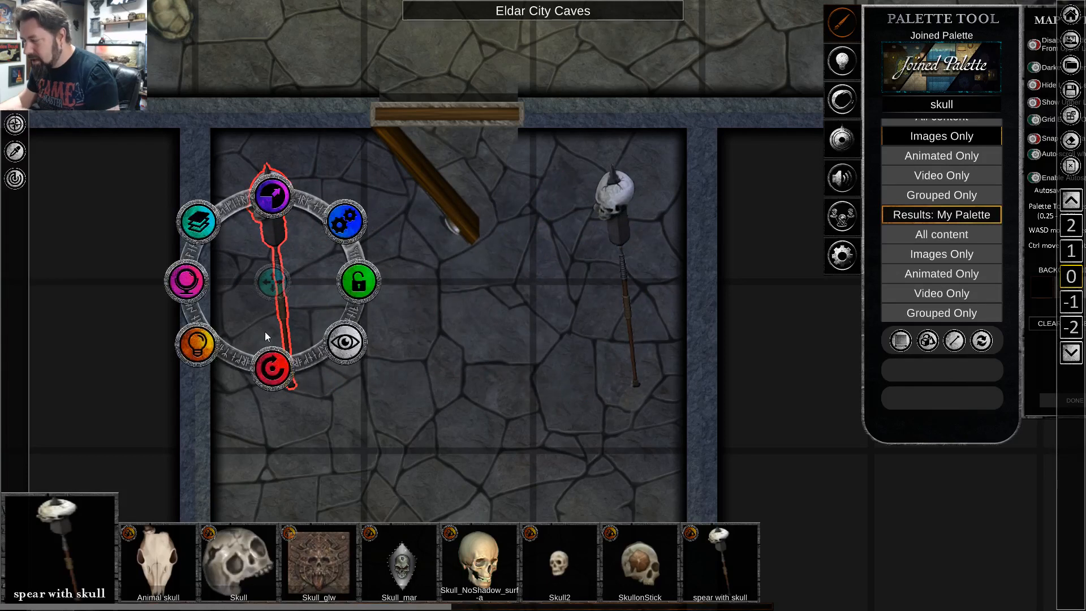
left_click(460, 378)
Mirror the western skull spear horizontally and rotate it slightly until it stands almost vertical.
left_click(290, 239)
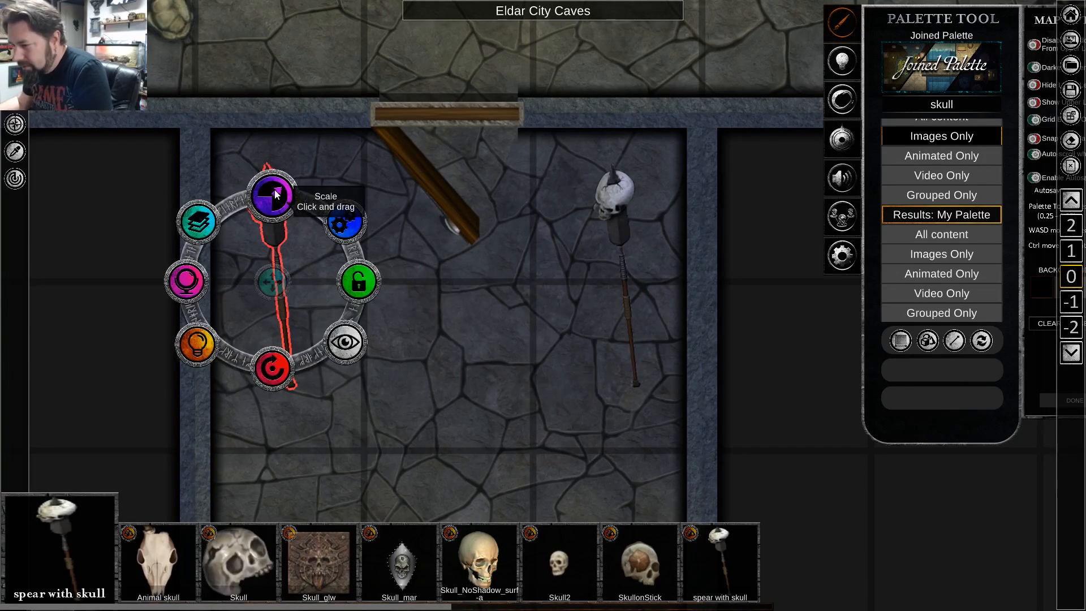
left_click(197, 285)
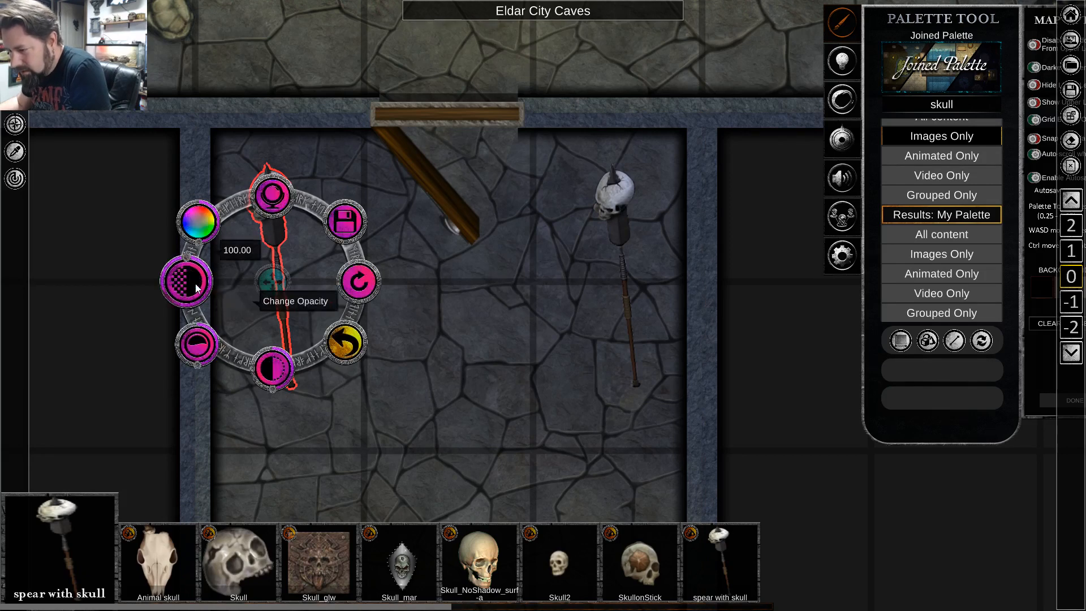
left_click(284, 200)
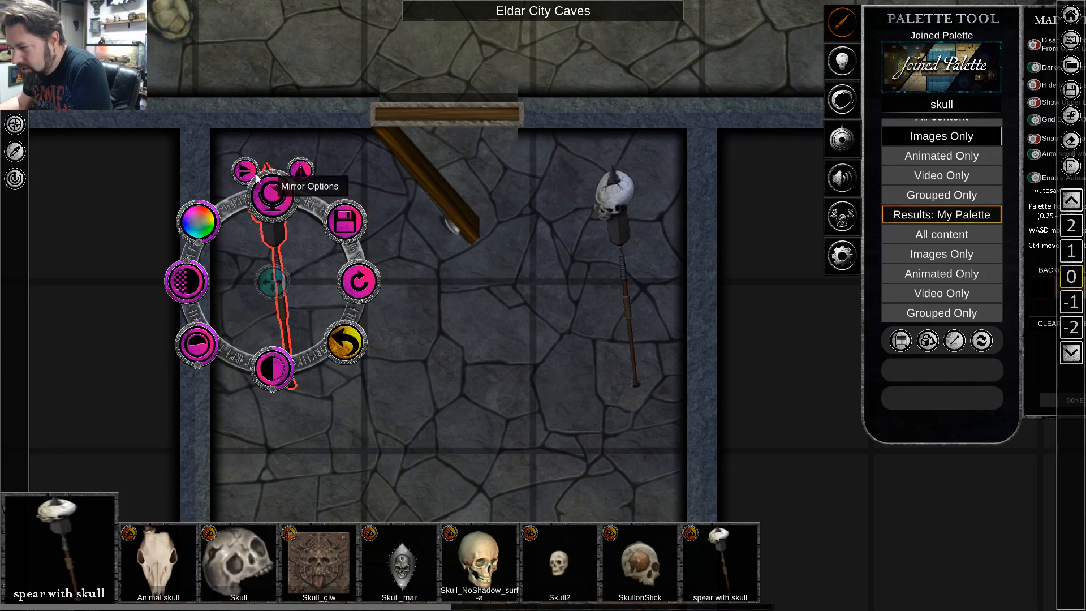
left_click(307, 177)
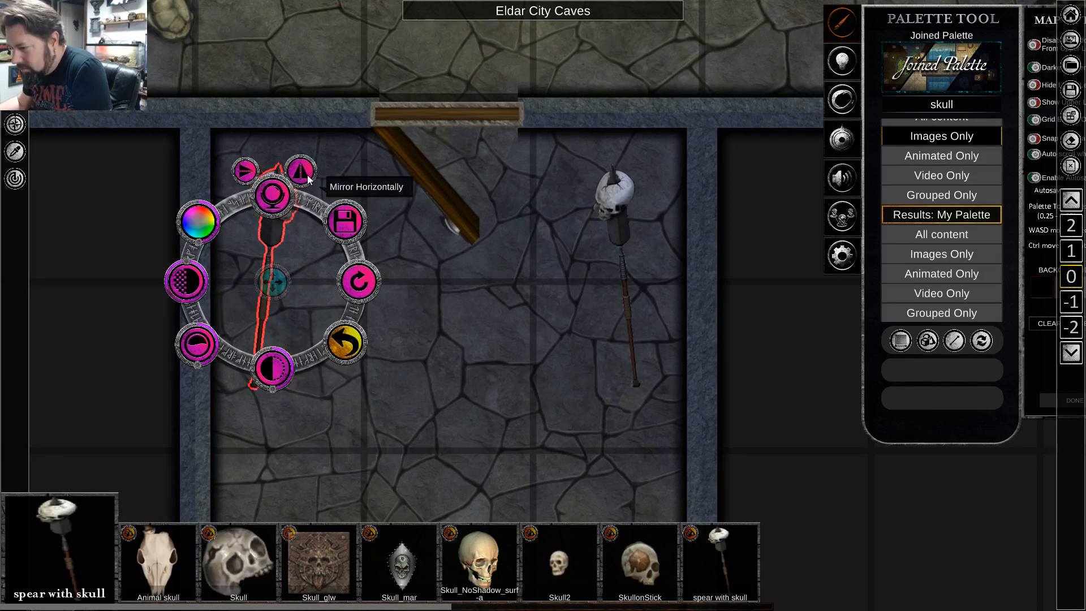
left_click(369, 420)
left_click(280, 208)
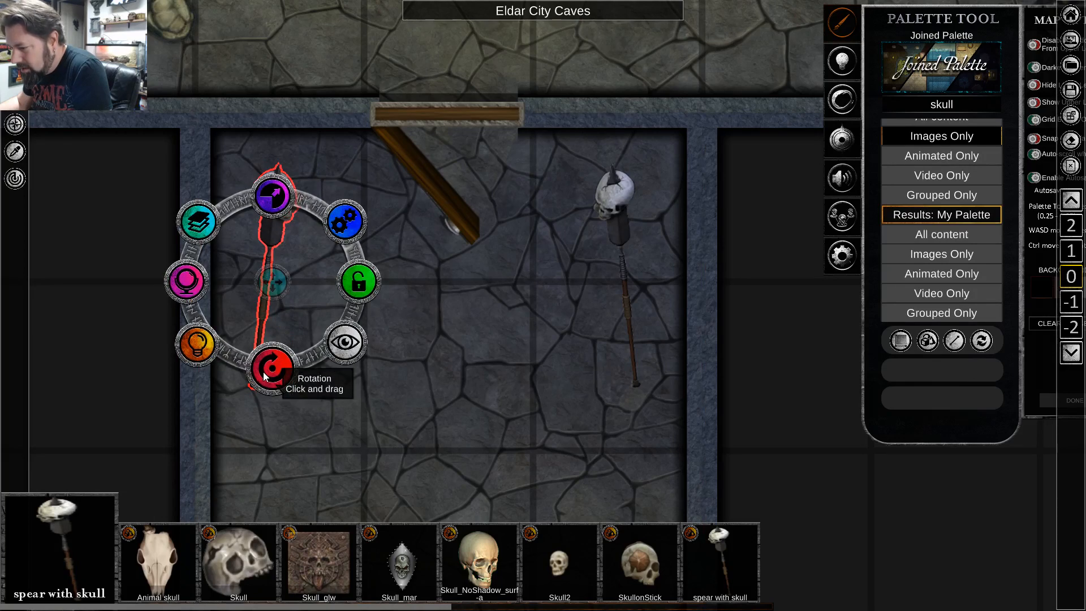
left_click_drag(265, 376, 271, 378)
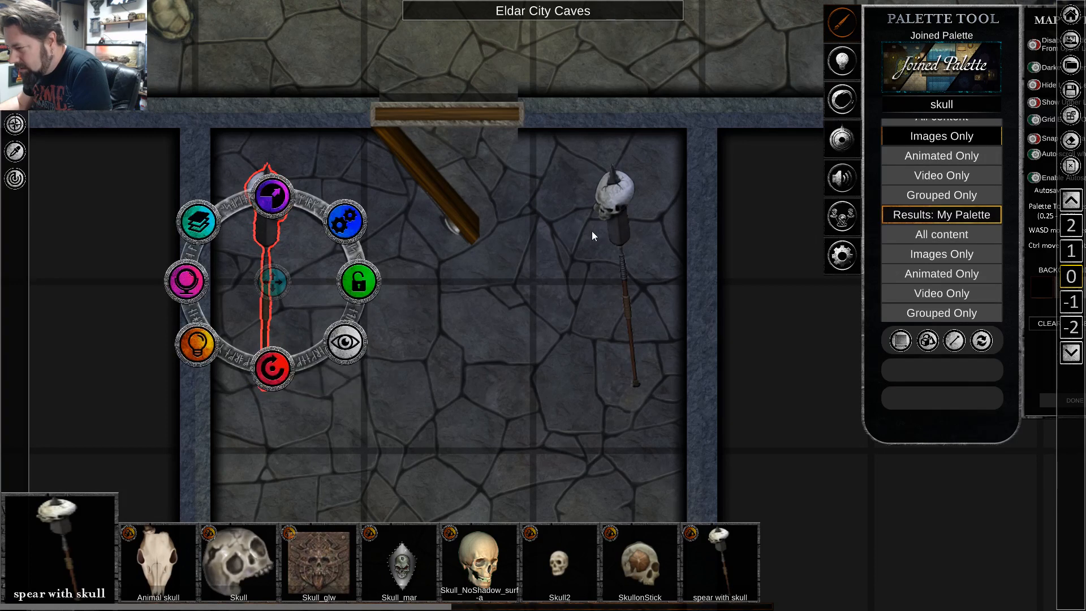
Rotate the eastern skull spear slightly clockwise until it stands closer to vertical and move it a little north.
left_click(619, 229)
left_click_drag(594, 357, 608, 362)
left_click_drag(615, 267, 616, 250)
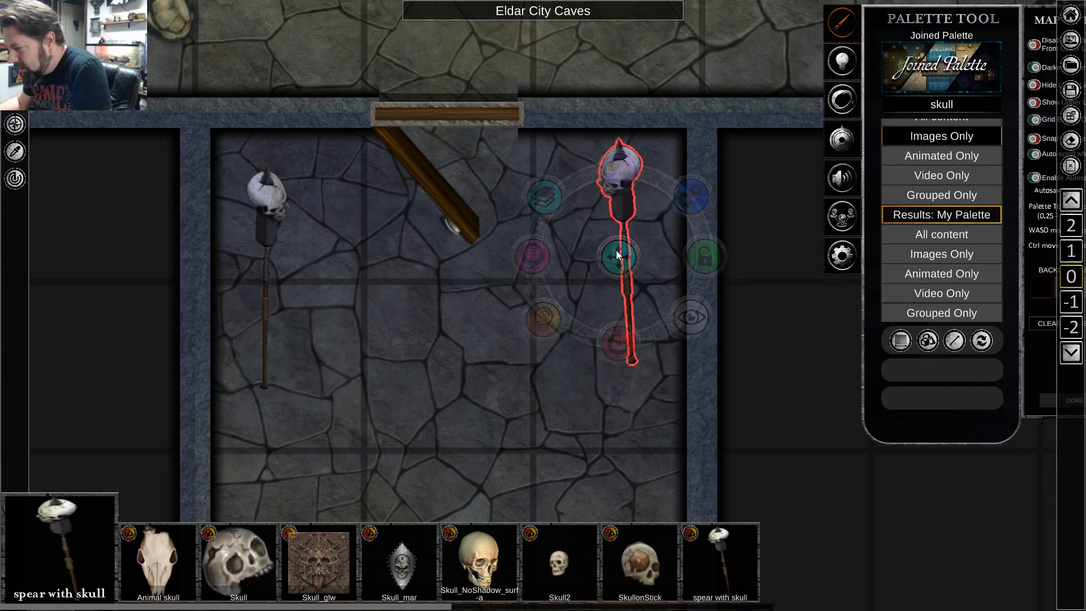
left_click(496, 395)
Paste a third skull spear and place it south of the eastern one in the corridor.
scroll(515, 409, "down", 2)
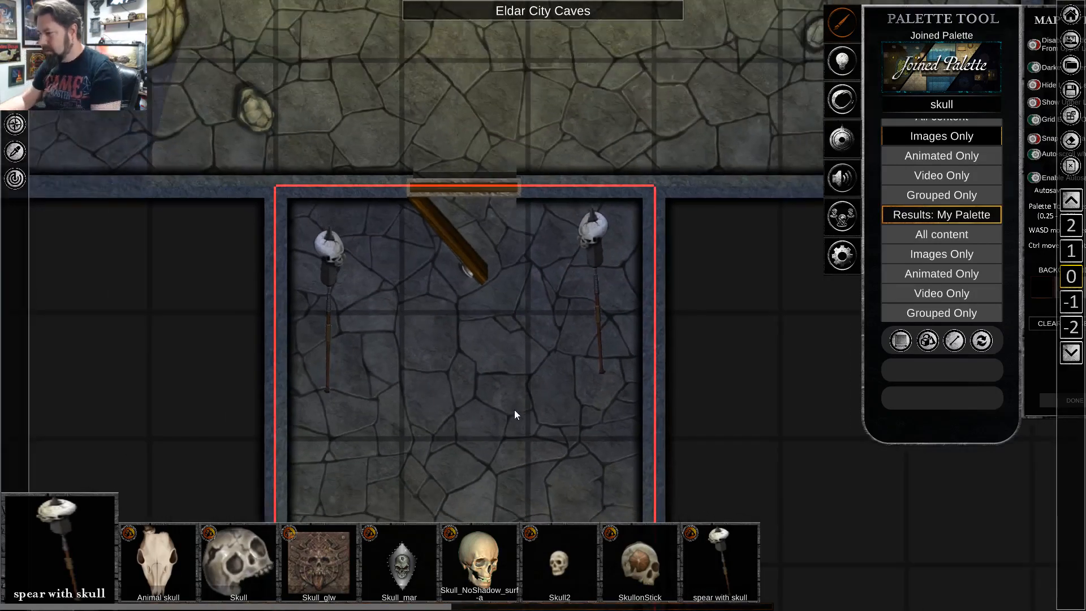
key("s")
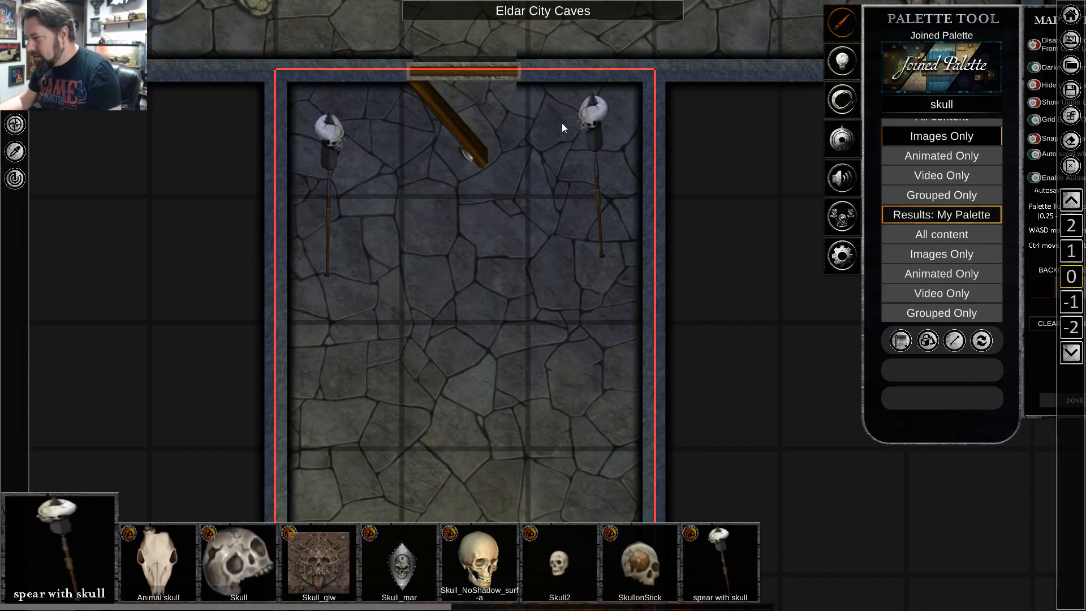
left_click(587, 127)
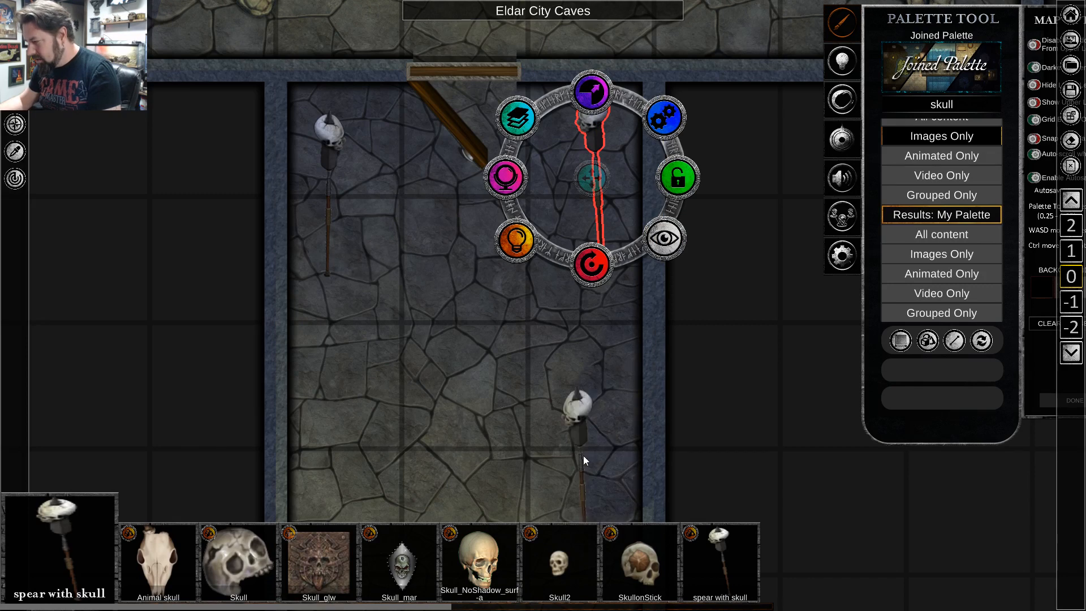
left_click(583, 422)
left_click_drag(576, 474, 566, 337)
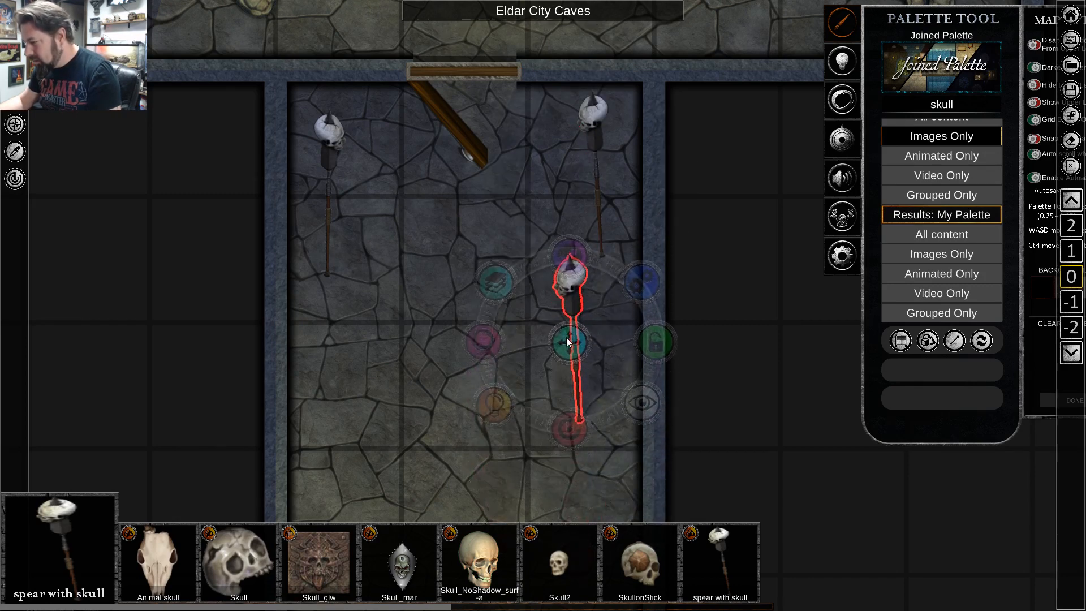
left_click(422, 459)
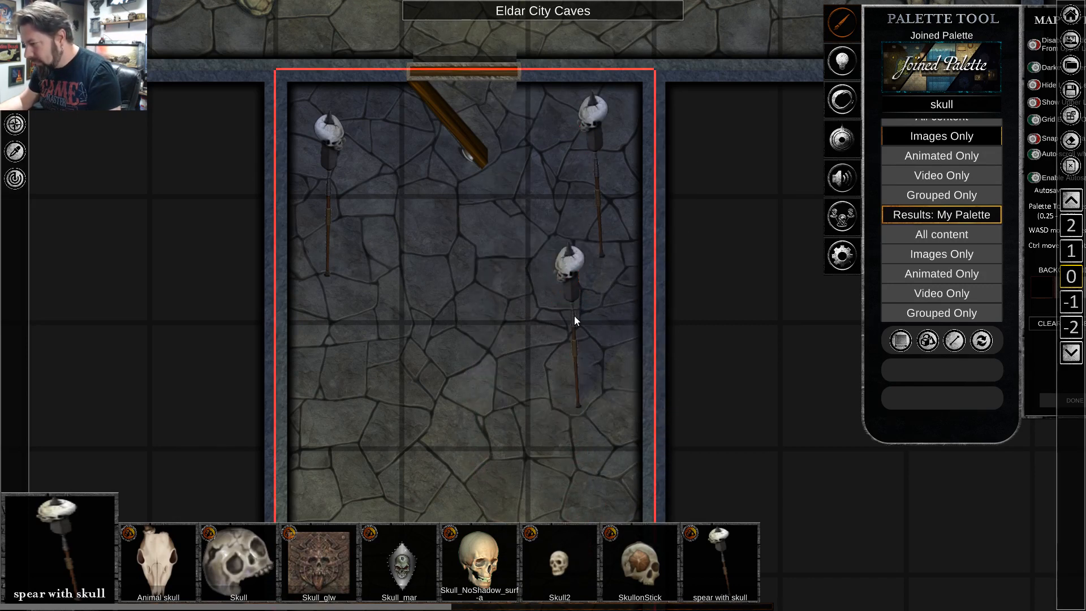
Rotate the third skull spear clockwise so it leans east, and move it northeast over the foot of the eastern spear.
left_click(576, 285)
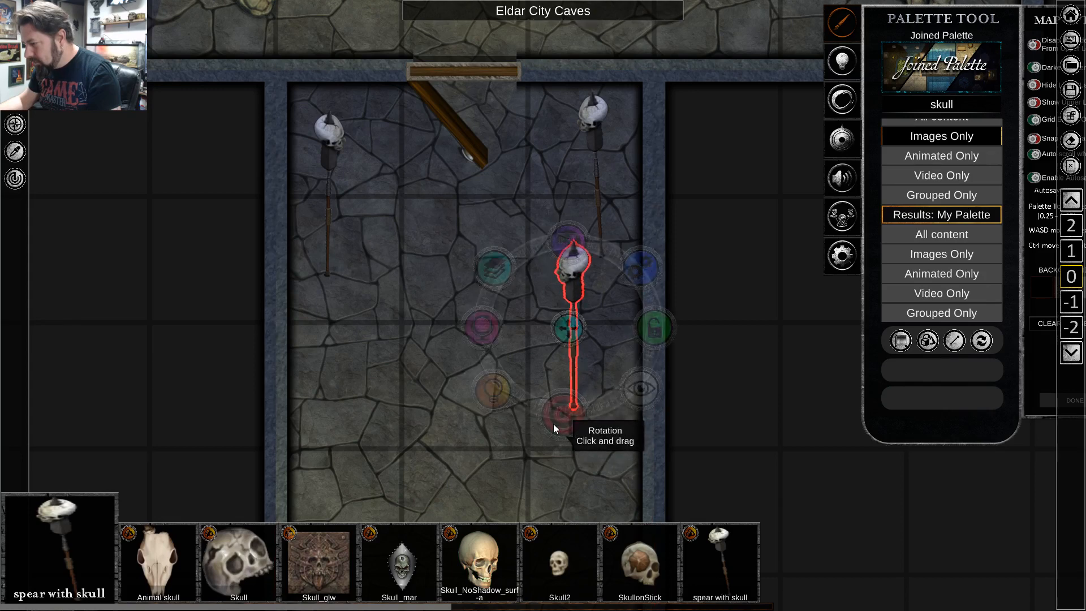
left_click_drag(553, 423, 540, 425)
left_click_drag(569, 318, 589, 278)
left_click(416, 443)
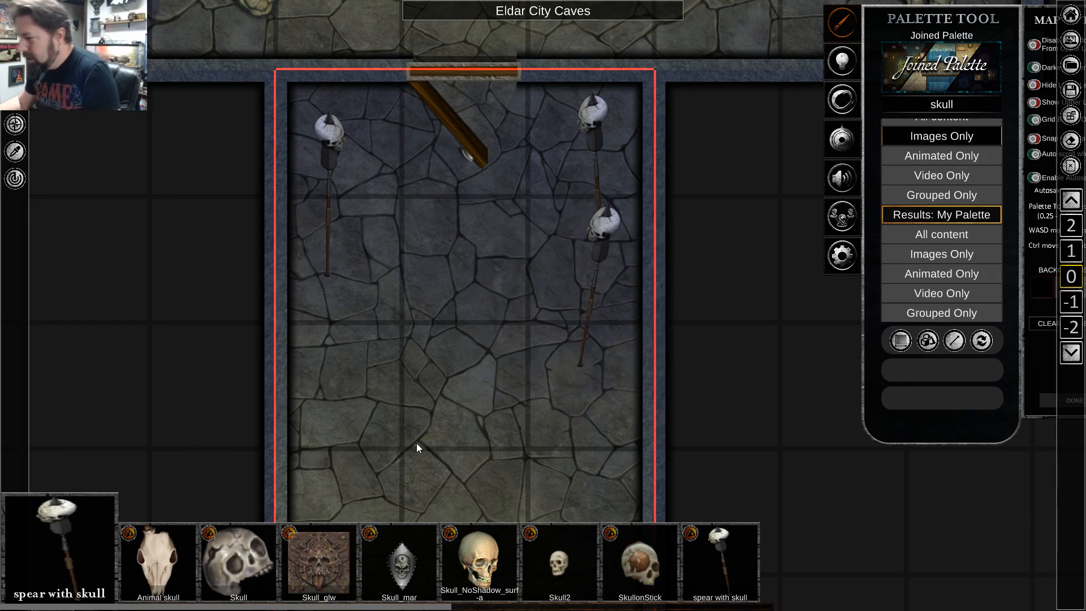
Shift the upper skull spear of the eastern pair slightly southwest, away from the corridor's east wall.
left_click(597, 111)
left_click_drag(592, 168, 586, 172)
left_click(457, 338)
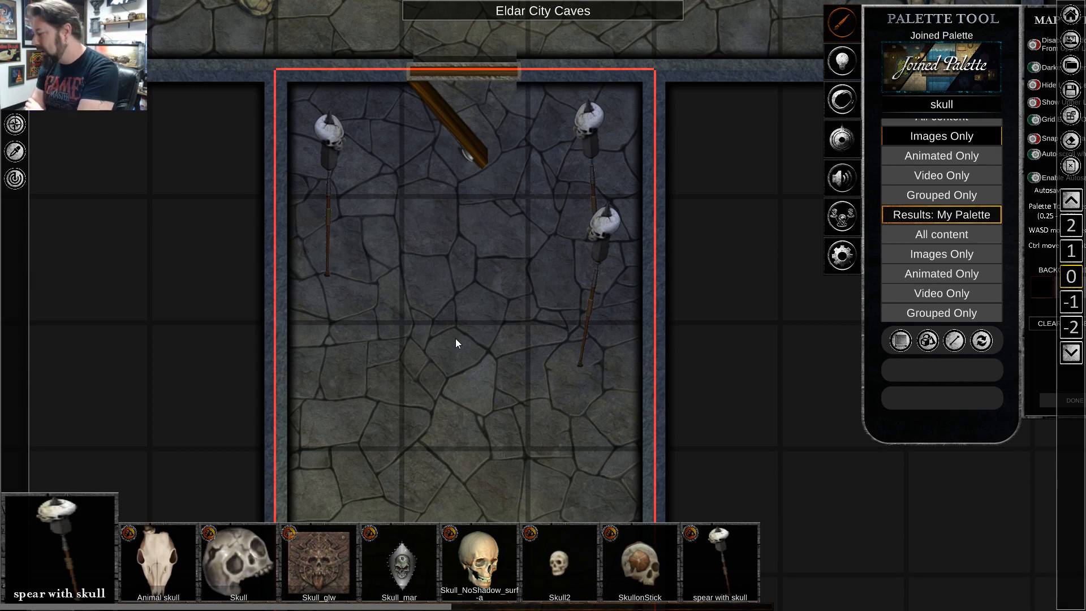
Survey the torchlit hall, the southern corridor and its junction with the cave passage.
scroll(566, 340, "down", 5)
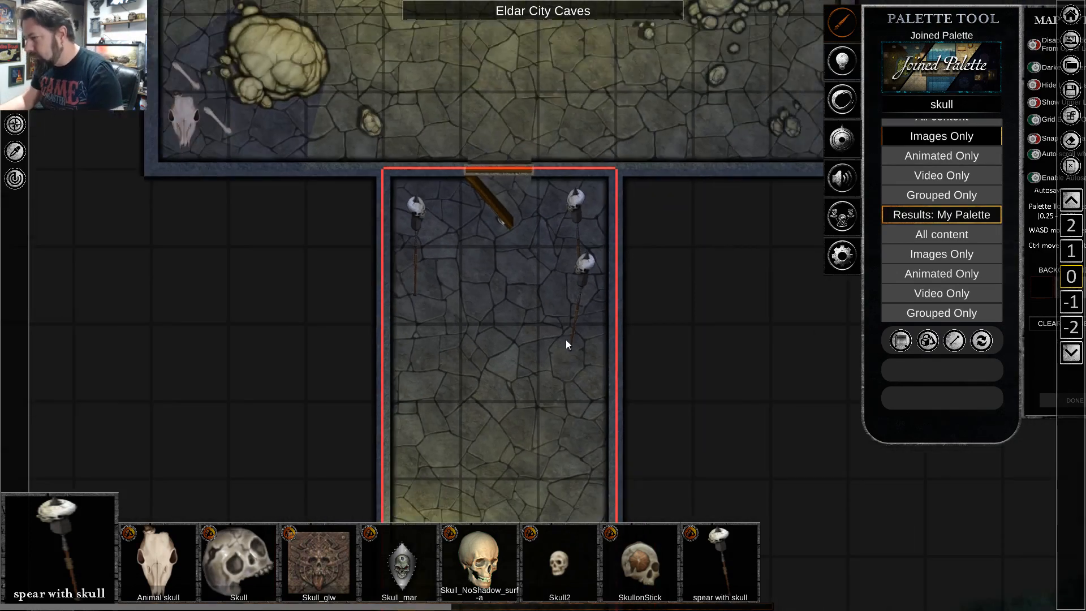
key("s")
key("d")
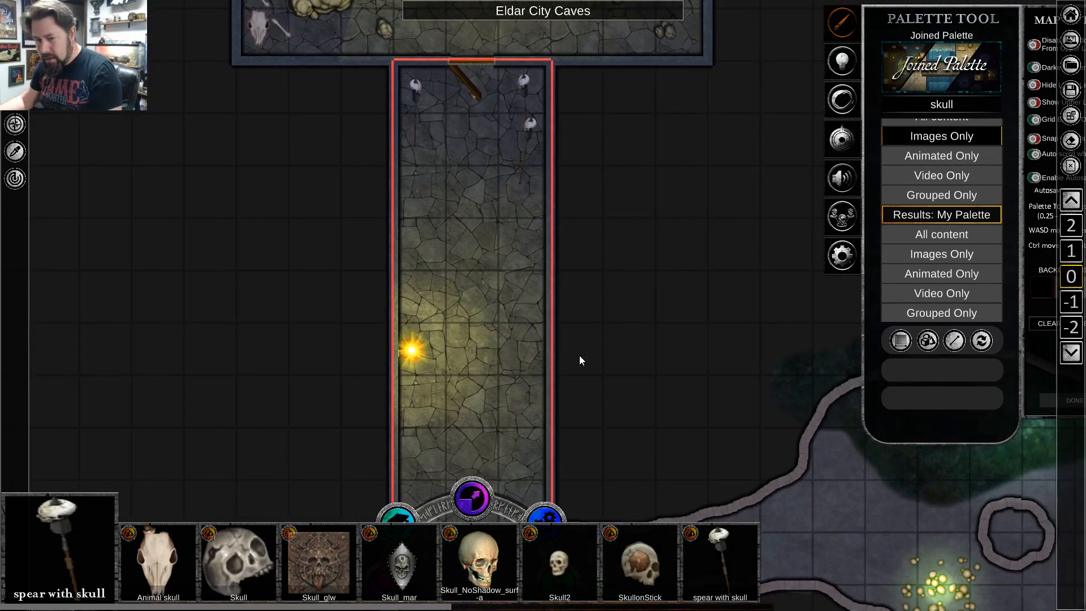
key("a")
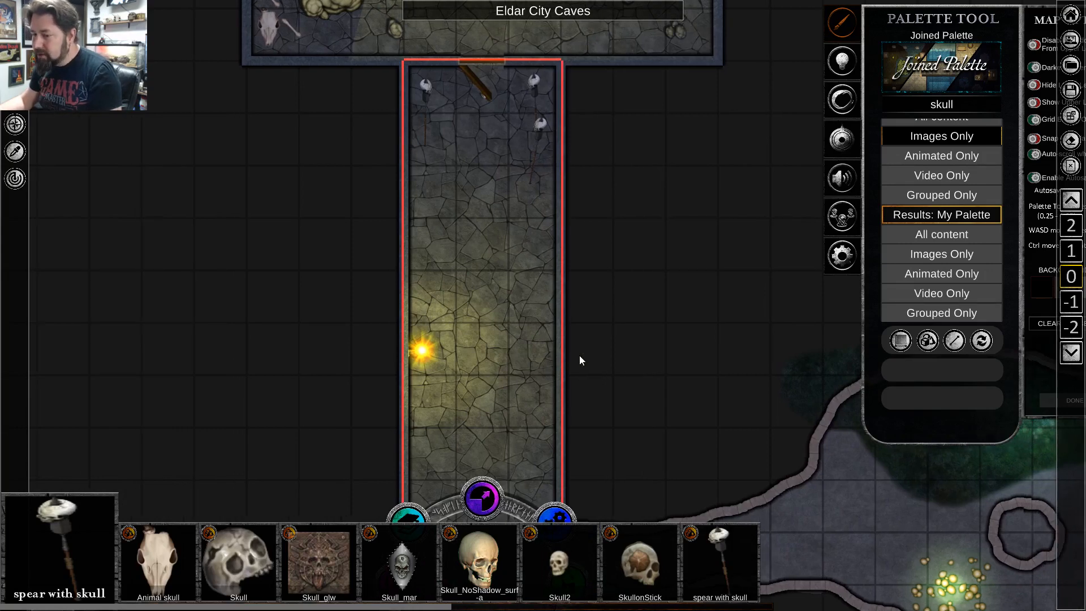
scroll(582, 361, "down", 3)
key("w")
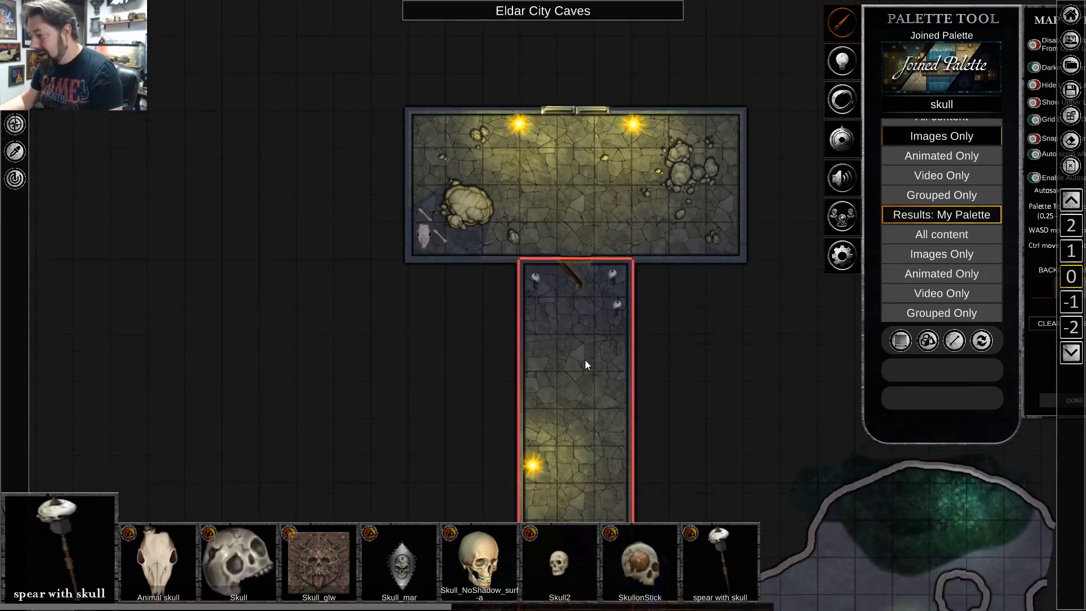
key("s")
scroll(741, 317, "up", 3)
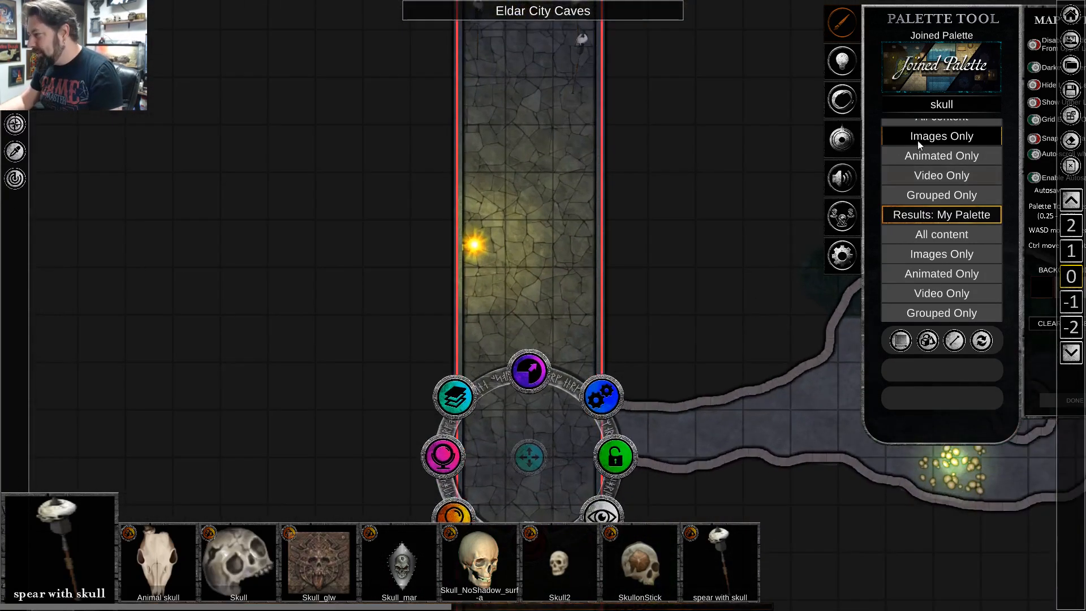
Check which palettes are available for selection, including Arkenforge and mbielaczyc, and close the list without changes.
left_click(935, 78)
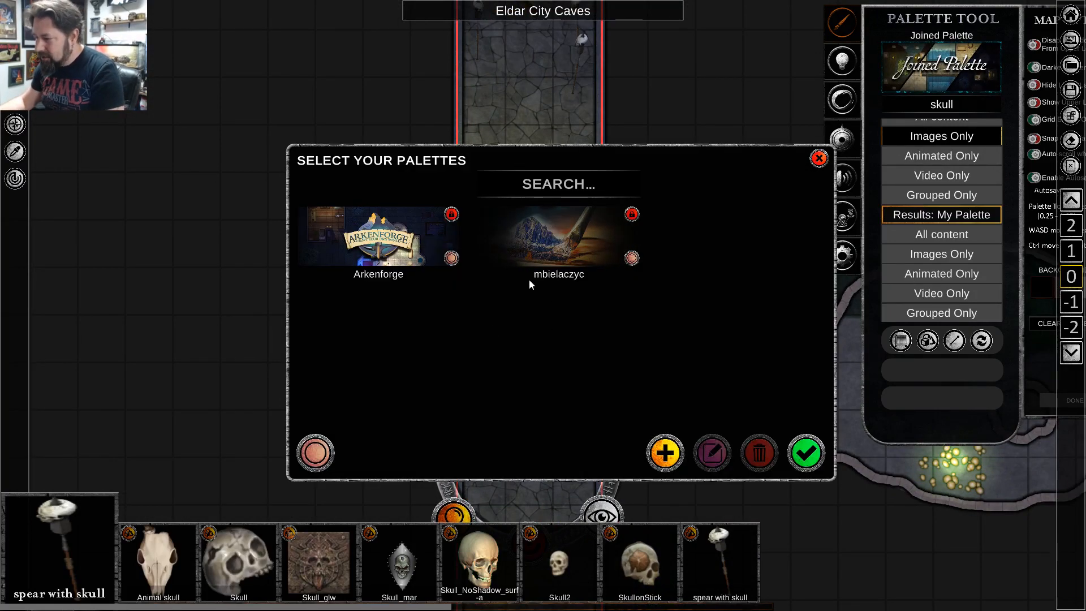
left_click(548, 256)
left_click(548, 256)
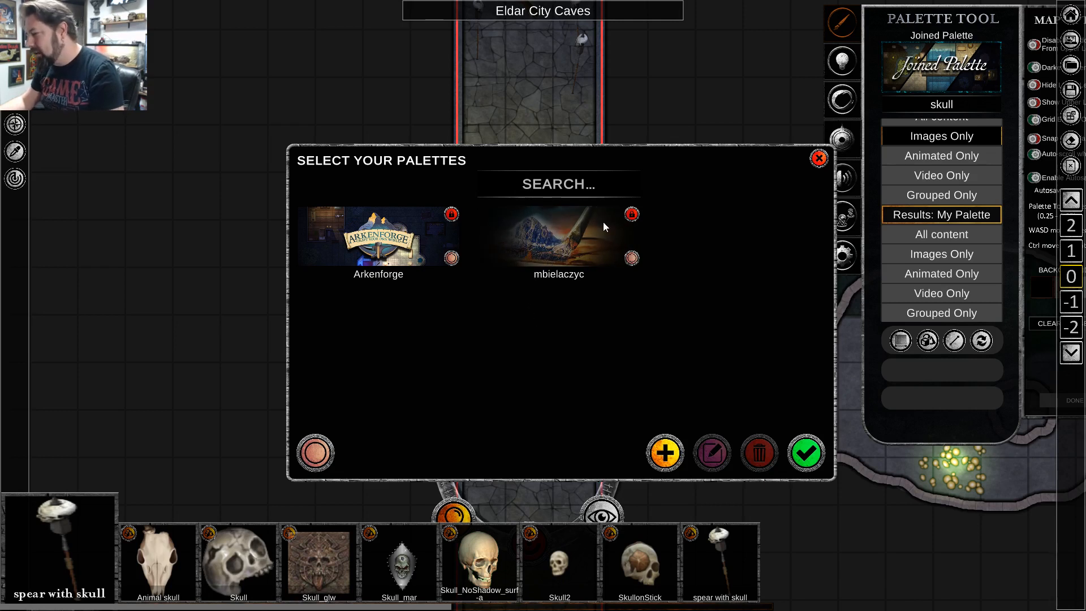
left_click(819, 159)
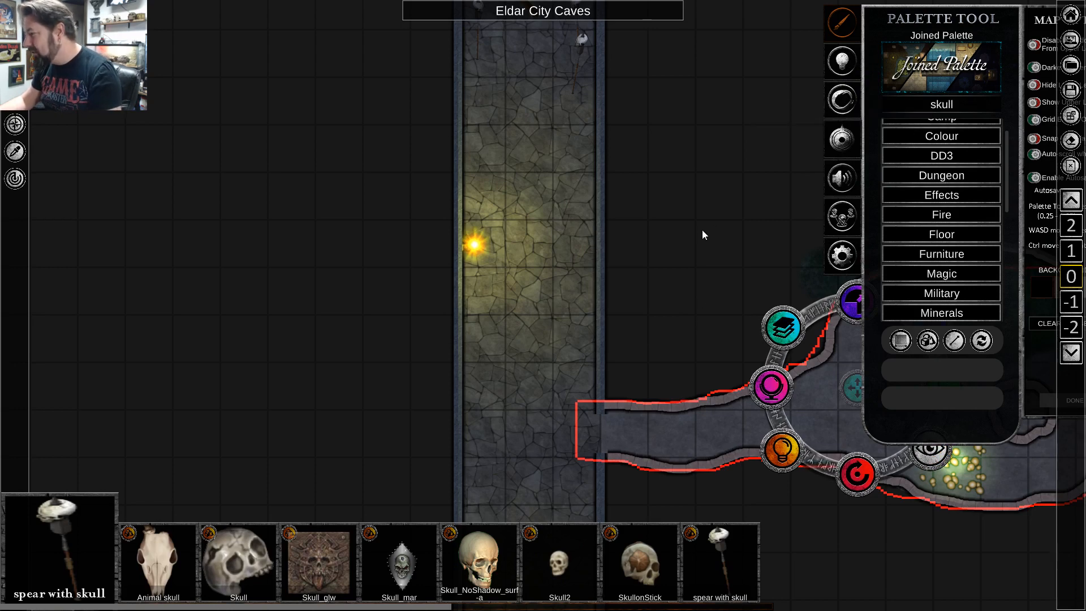
Leave the map for the content library and show its Cartographer images.
key("d")
key("w")
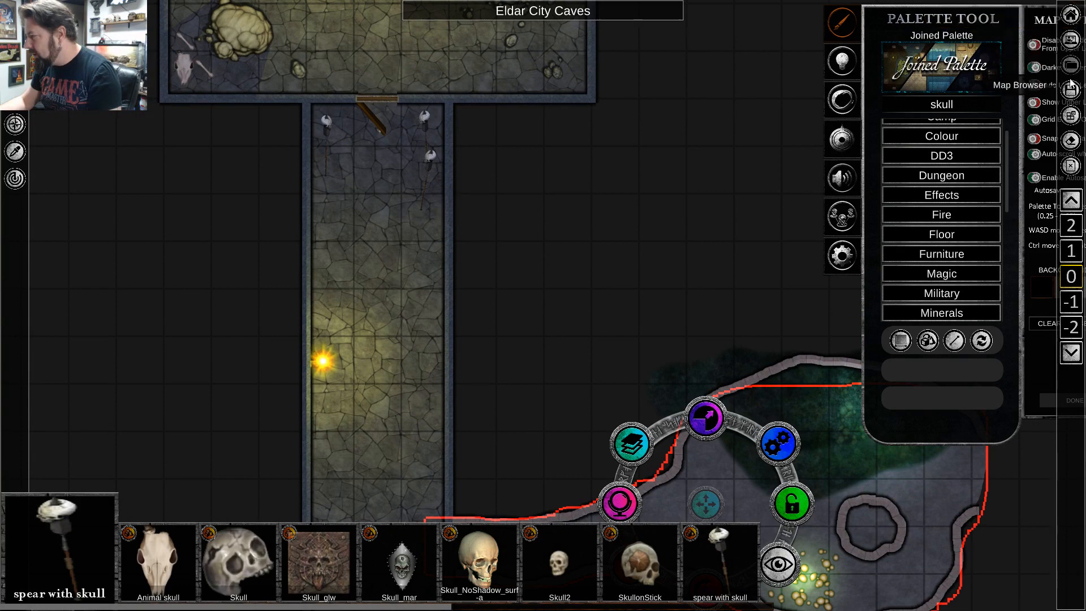
left_click(1066, 26)
left_click(924, 144)
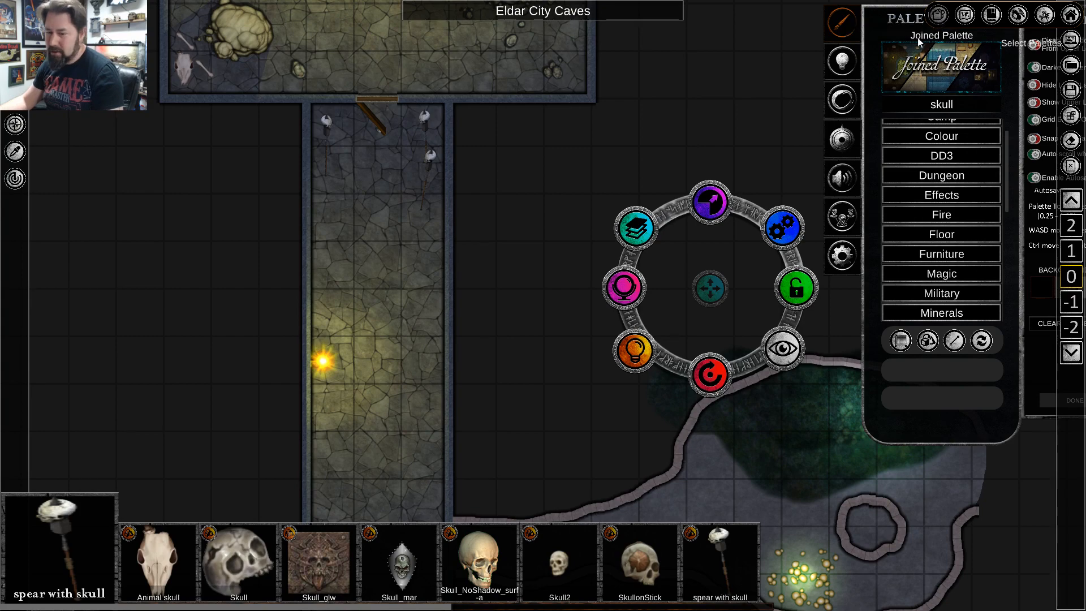
left_click(942, 19)
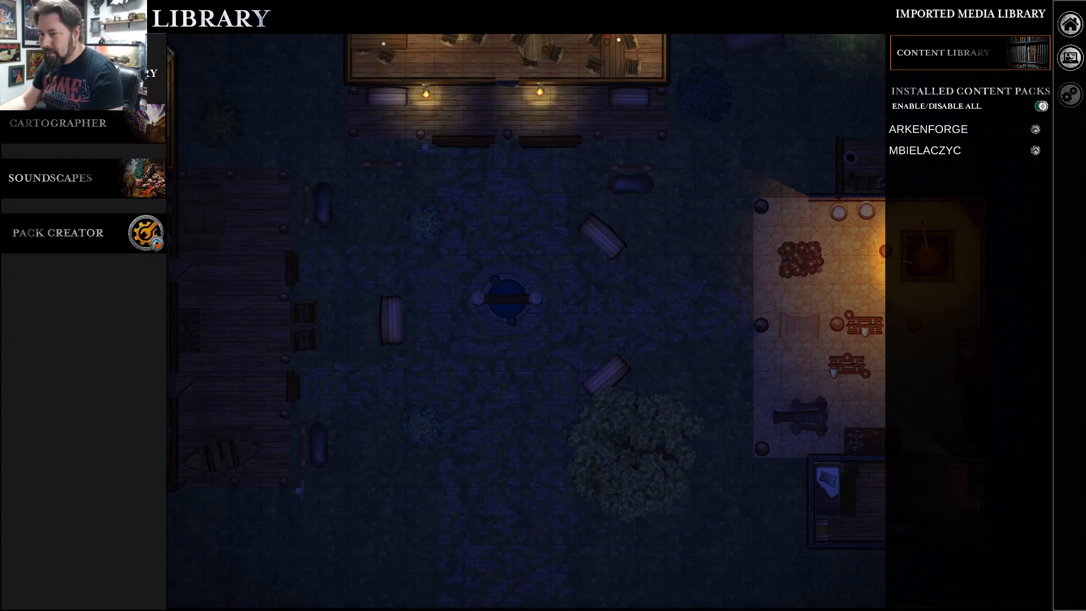
left_click(77, 123)
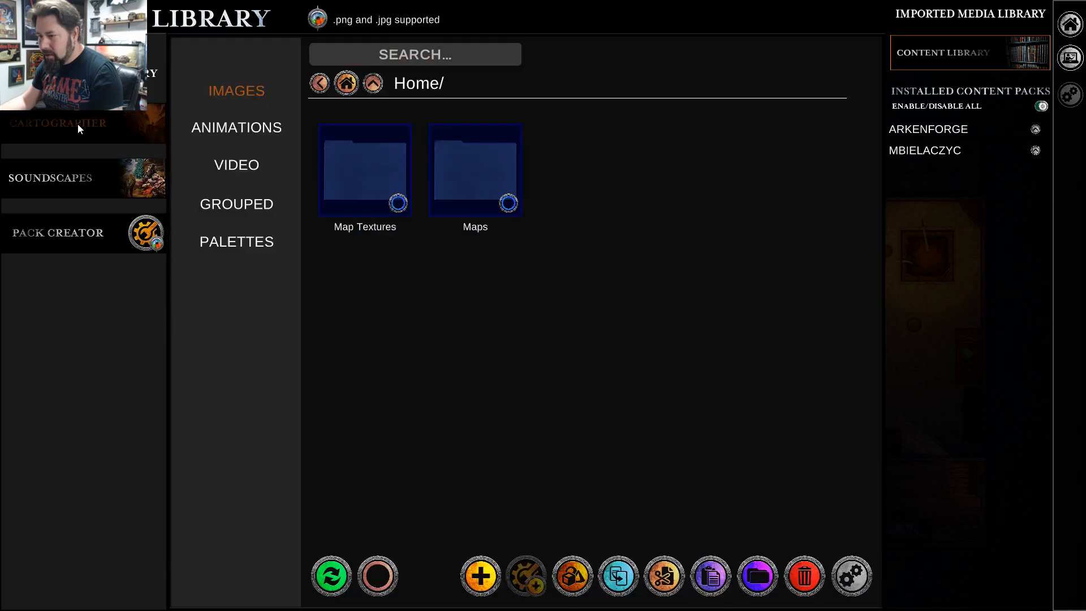
Look through the bookshelf images in the Map Textures/Furniture/Bookshelves folder.
double_click(390, 167)
double_click(475, 182)
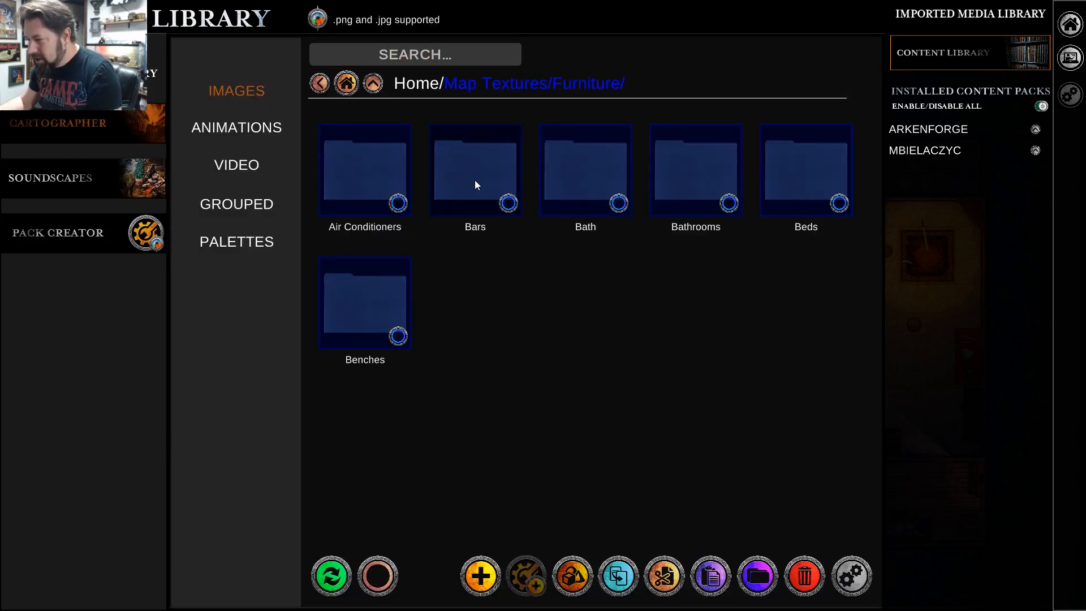
double_click(451, 308)
scroll(590, 274, "down", 1)
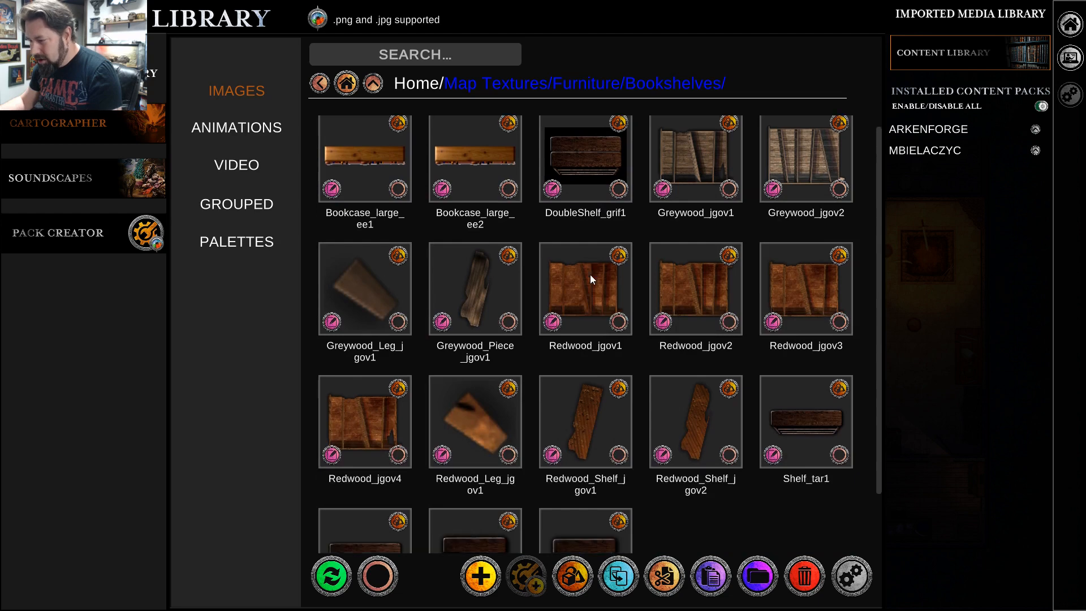
scroll(590, 274, "down", 2)
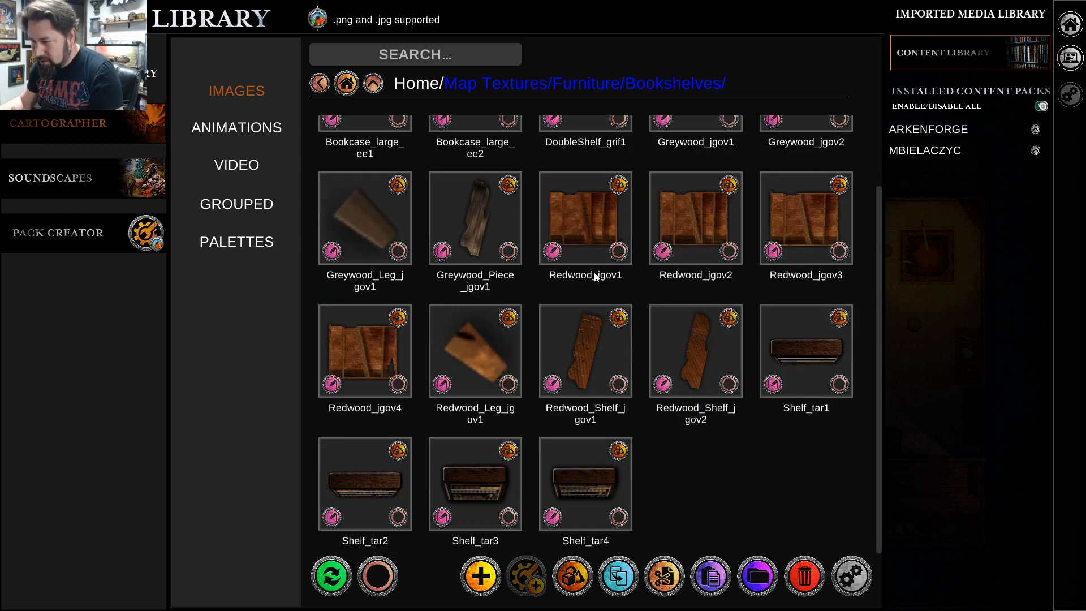
scroll(594, 272, "up", 3)
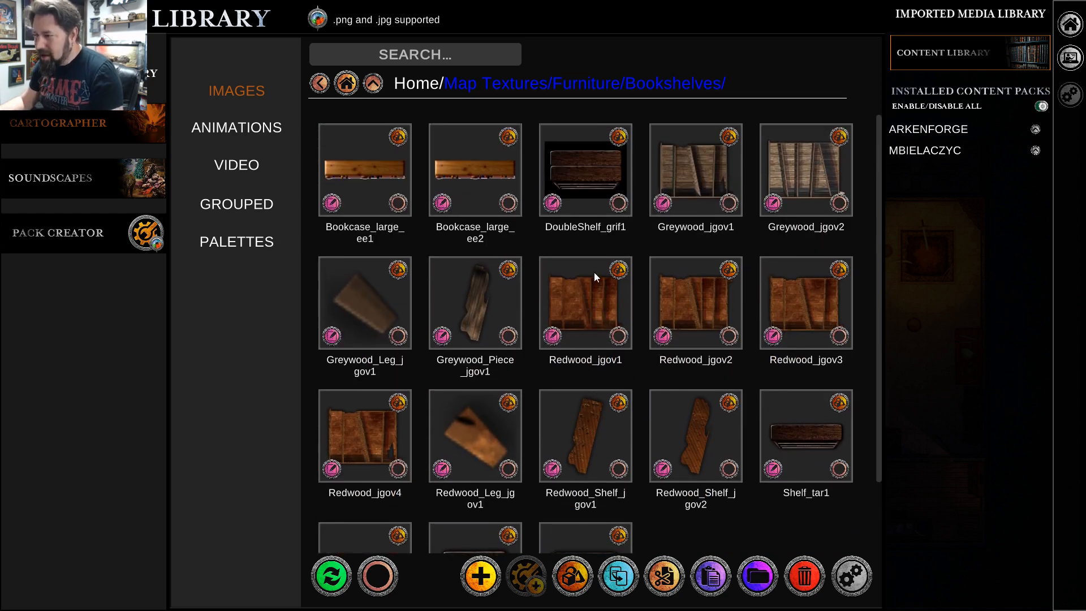
Return to the library's home level and view the contents of the Maps folder.
left_click(584, 89)
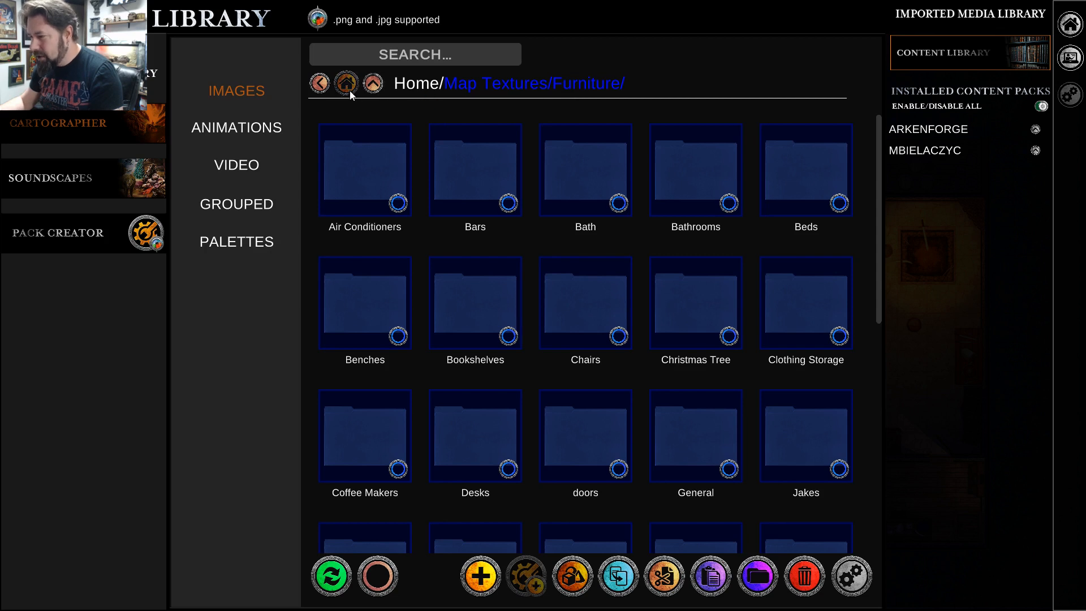
left_click(326, 88)
left_click(327, 88)
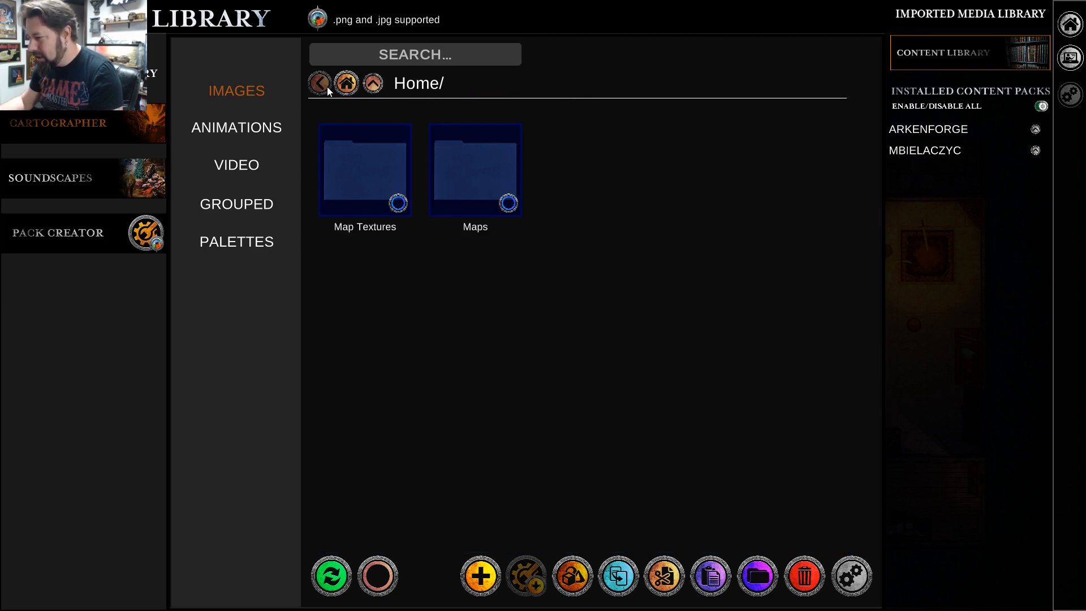
double_click(503, 171)
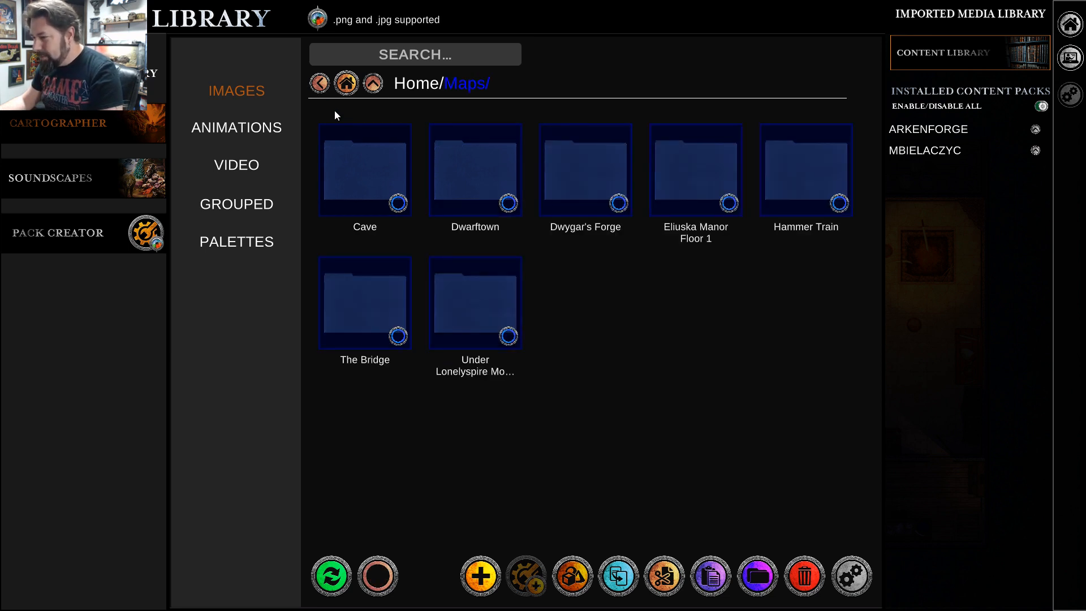
Go back to Map Textures and look over the images and subfolders in its Favorites folder.
left_click(319, 84)
double_click(365, 180)
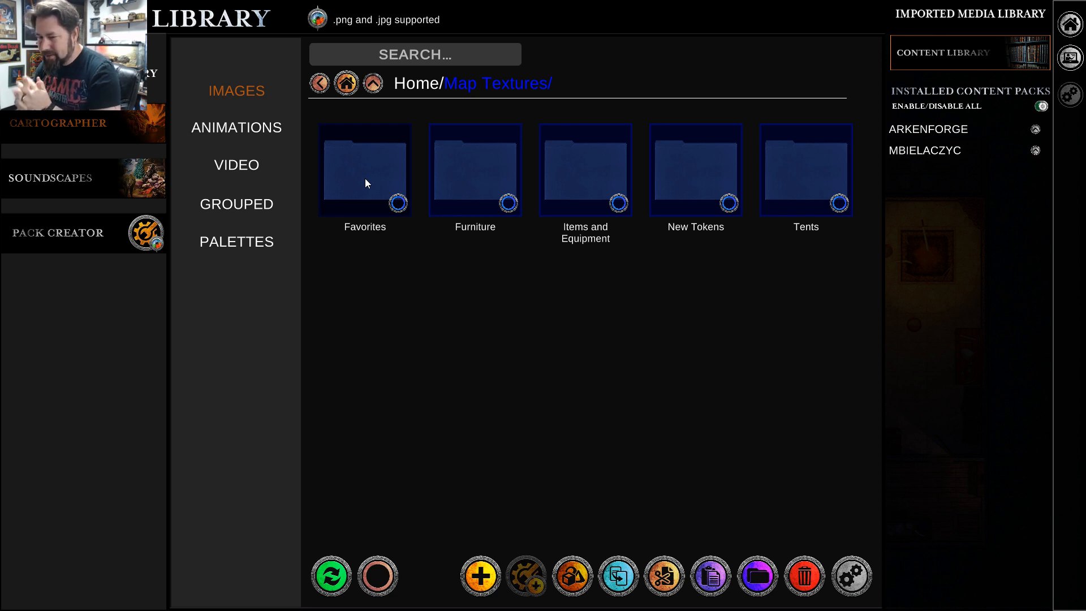
left_click(365, 180)
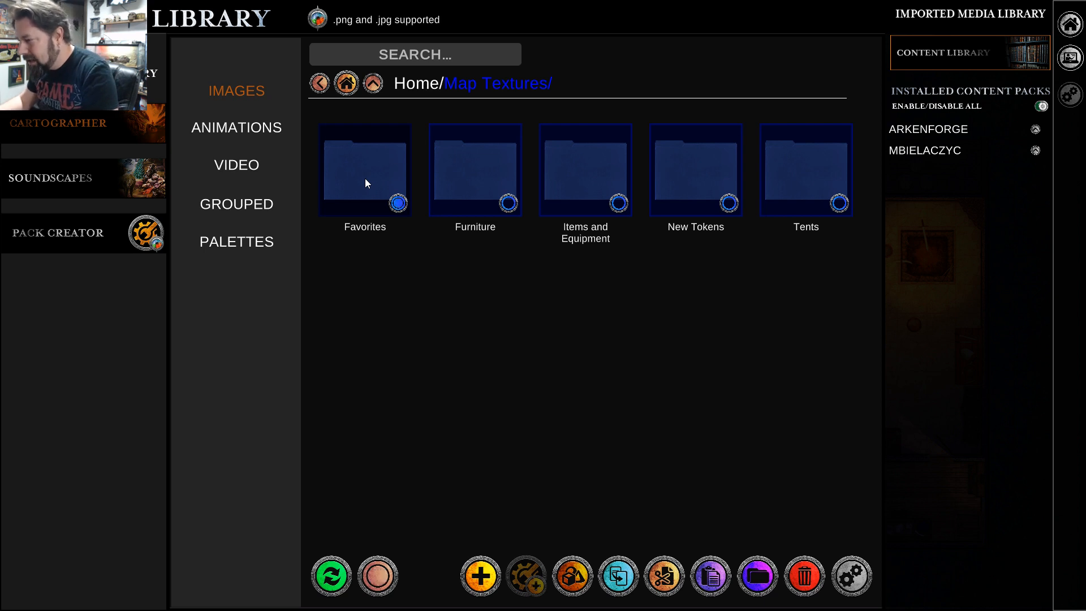
double_click(365, 181)
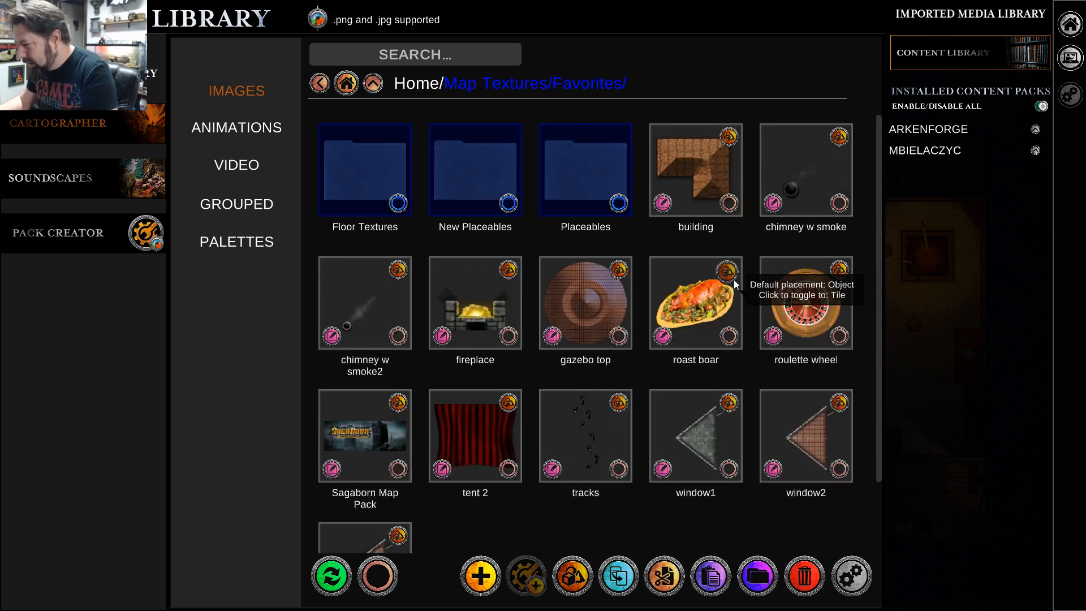
scroll(786, 412, "down", 3)
scroll(783, 410, "up", 3)
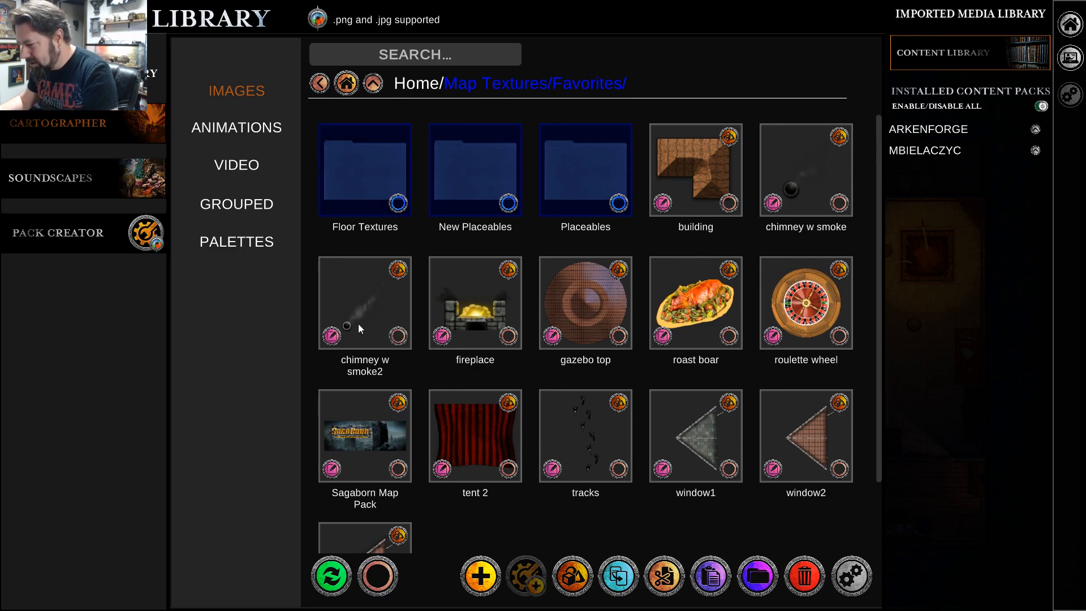
Look through the object images in the Placeables folder under Favorites.
left_click(552, 172)
scroll(506, 340, "down", 3)
scroll(515, 345, "down", 10)
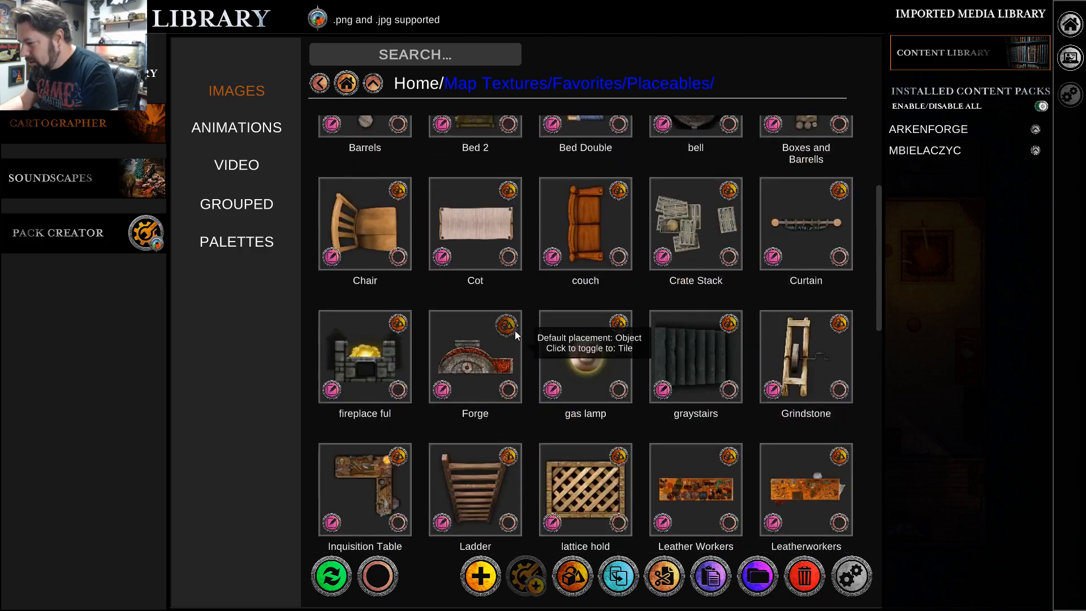
scroll(524, 352, "down", 3)
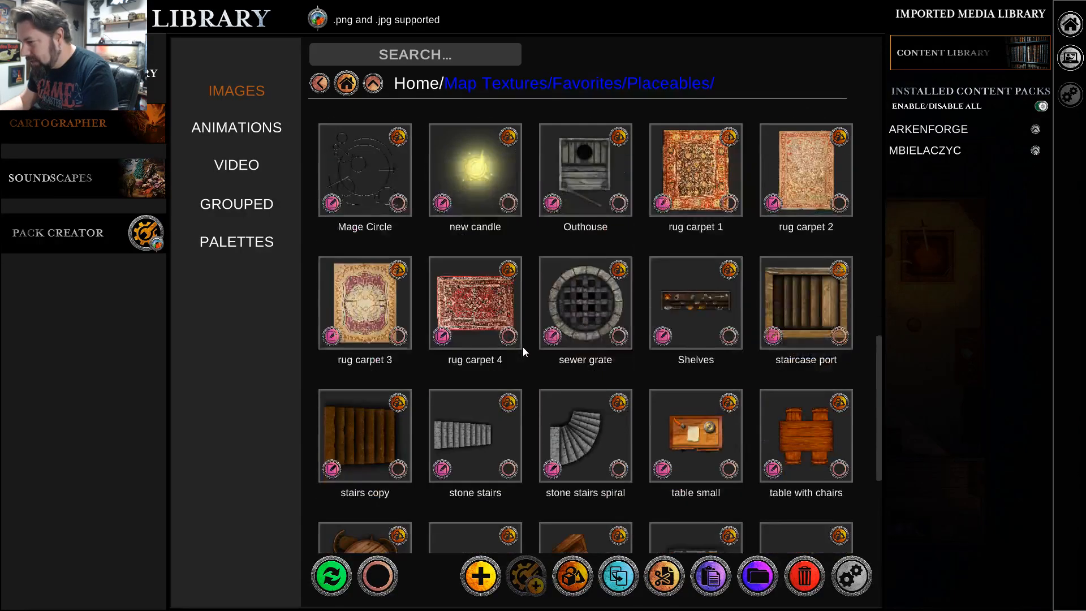
scroll(523, 352, "up", 5)
scroll(524, 352, "up", 4)
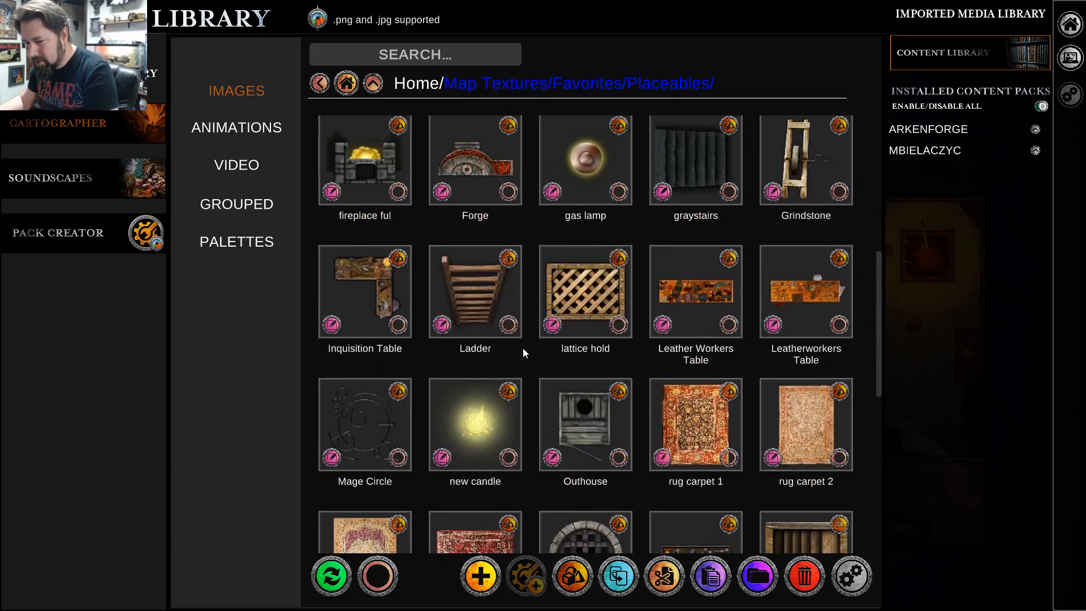
Look over the remaining images in the Placeables folder and return to the Eldar City Caves map in Cartographer.
scroll(524, 353, "down", 8)
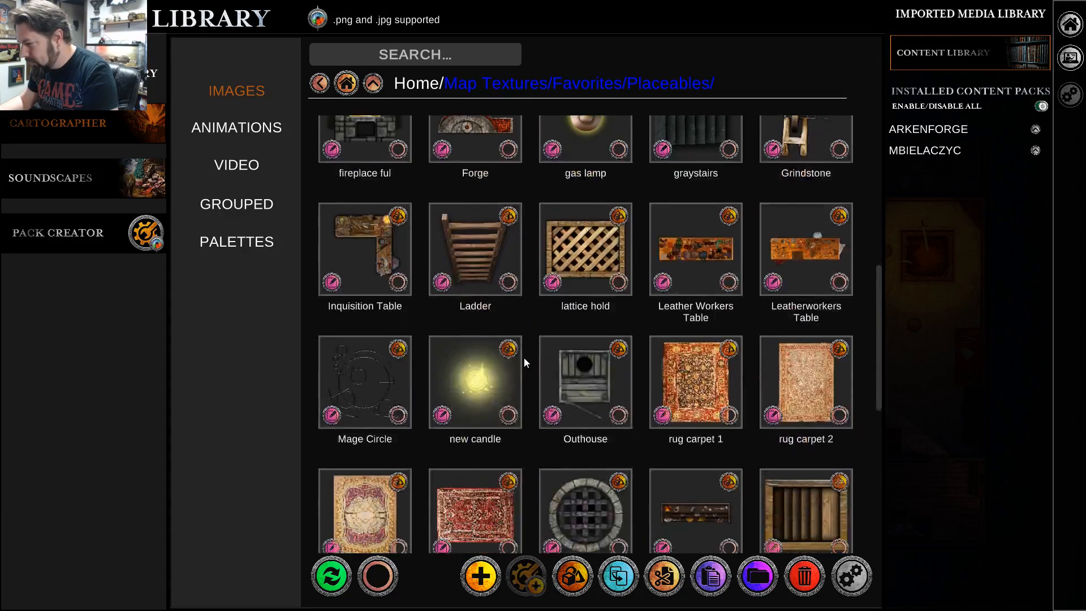
scroll(524, 364, "down", 2)
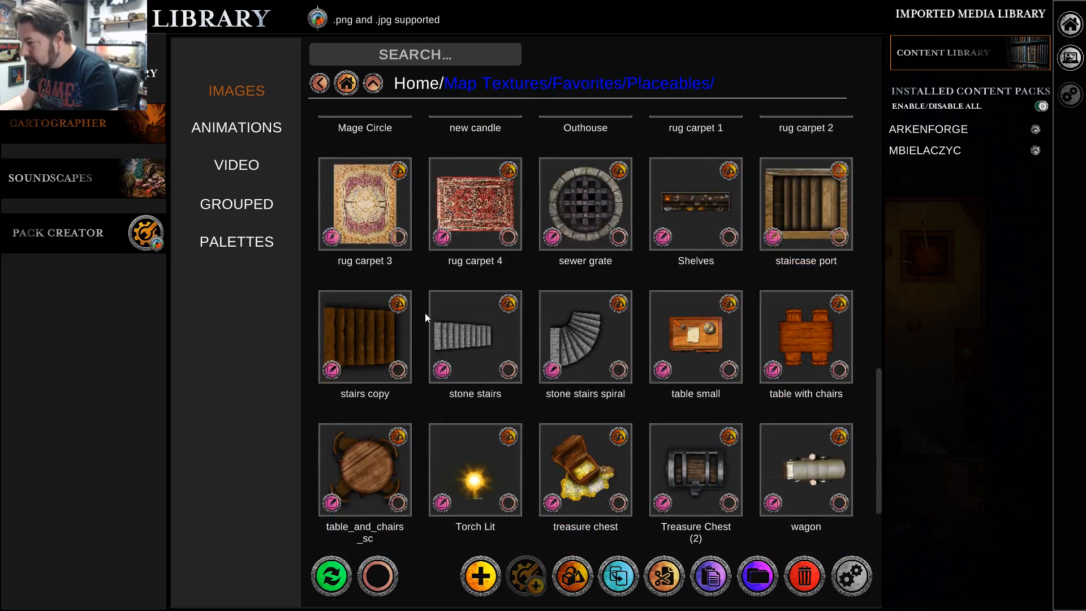
mouse_move(1077, 35)
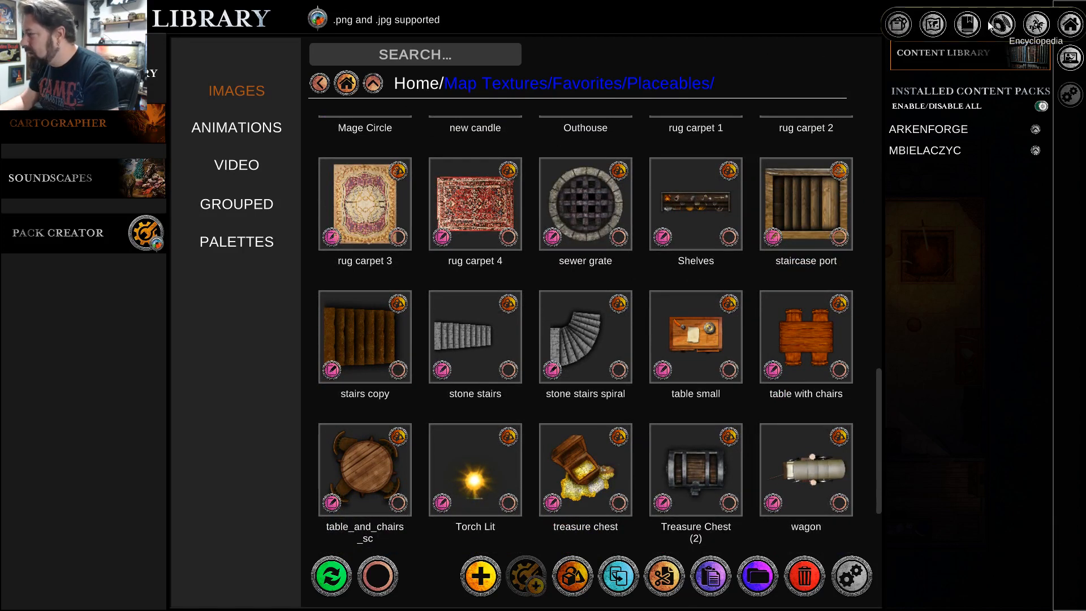
left_click(1074, 32)
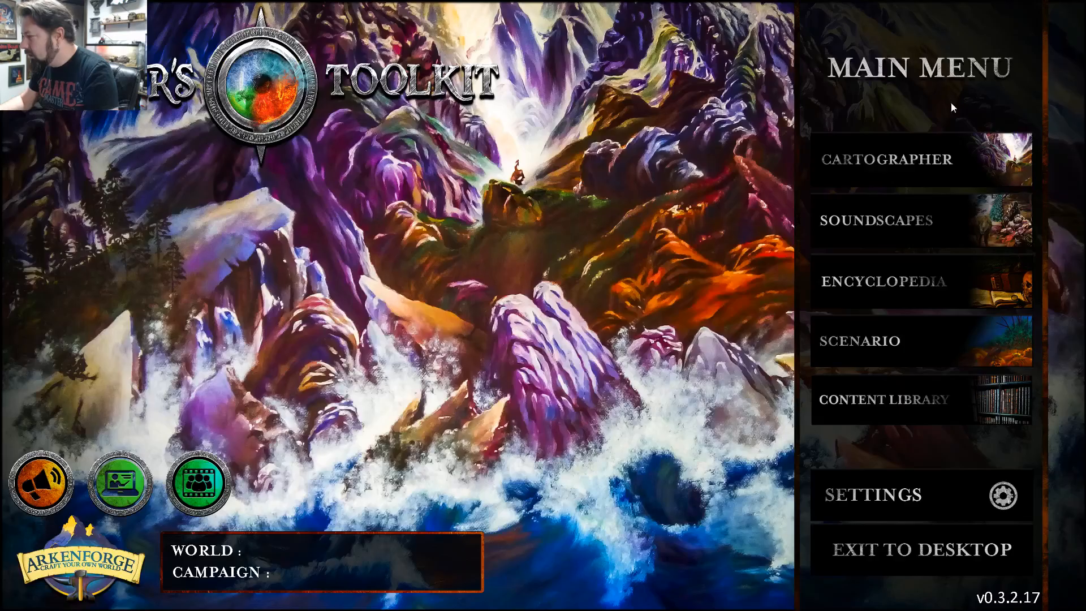
left_click(884, 177)
Search the palette for "stair" and list only the image results.
key("w")
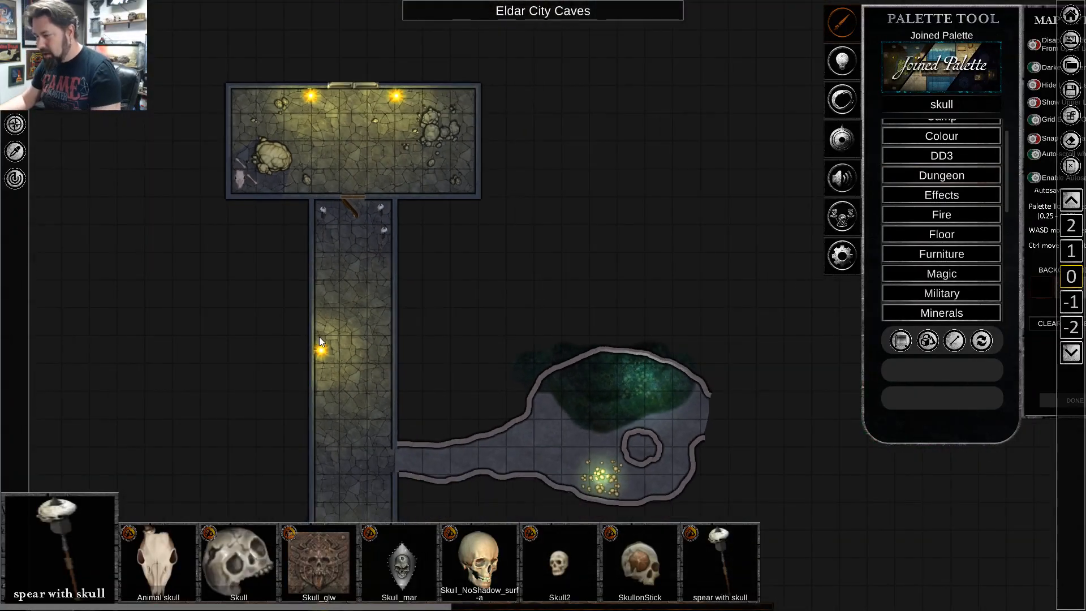
key("s")
scroll(334, 334, "up", 2)
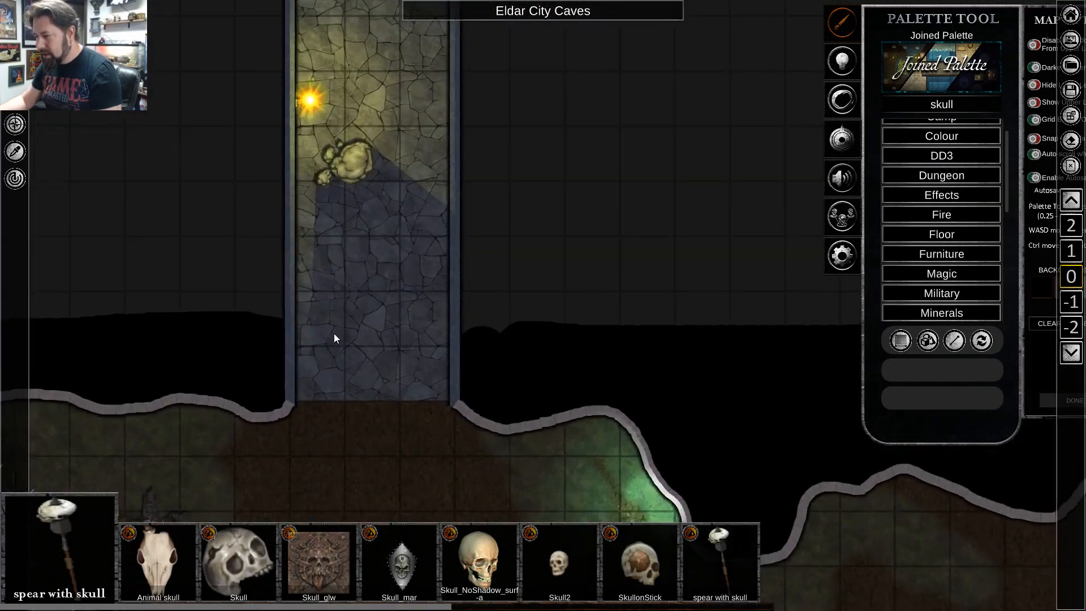
scroll(334, 338, "up", 1)
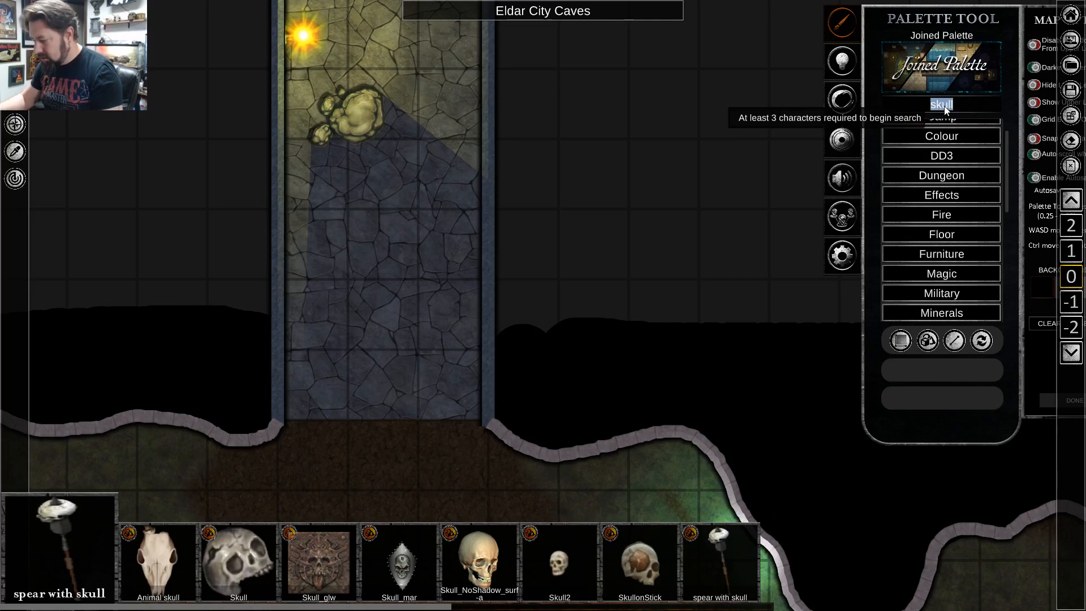
type("stair")
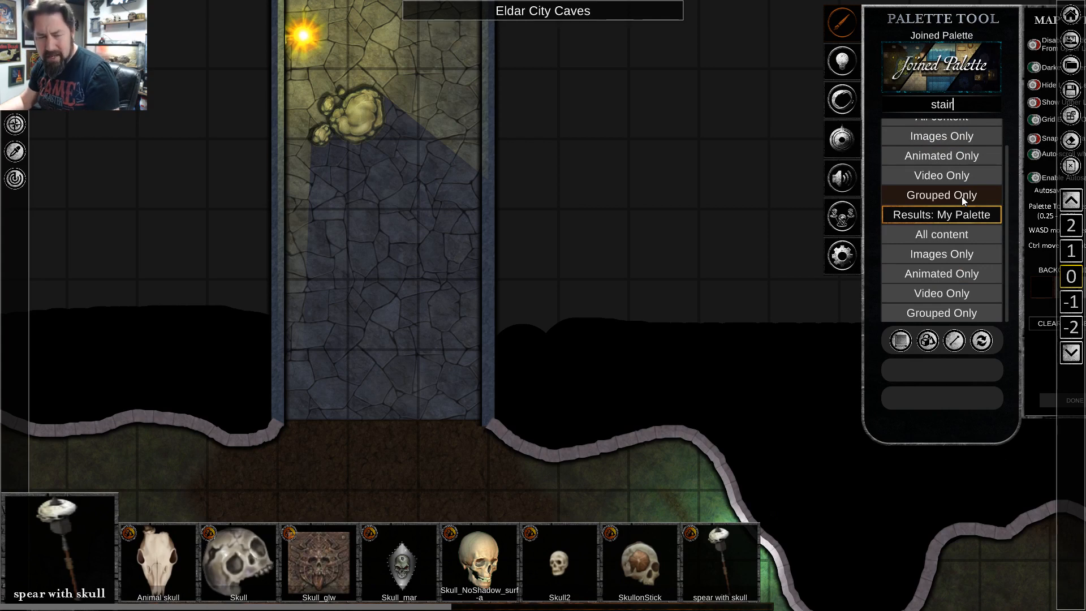
left_click(939, 137)
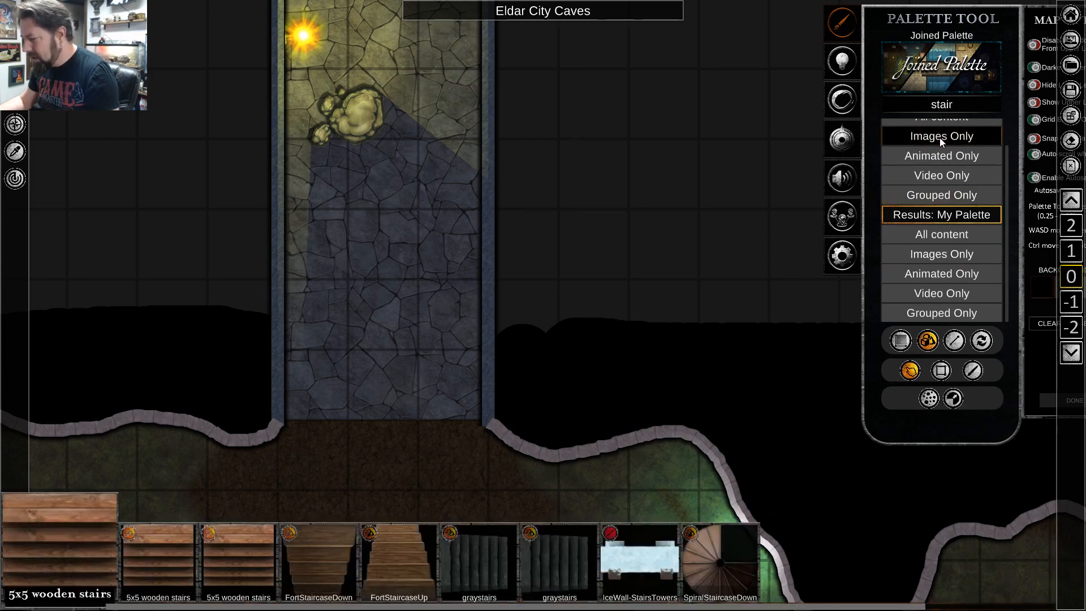
Place the graystairs image near the corridor's southern end, rotate it a quarter turn and enlarge it.
left_click(475, 566)
left_click(381, 300)
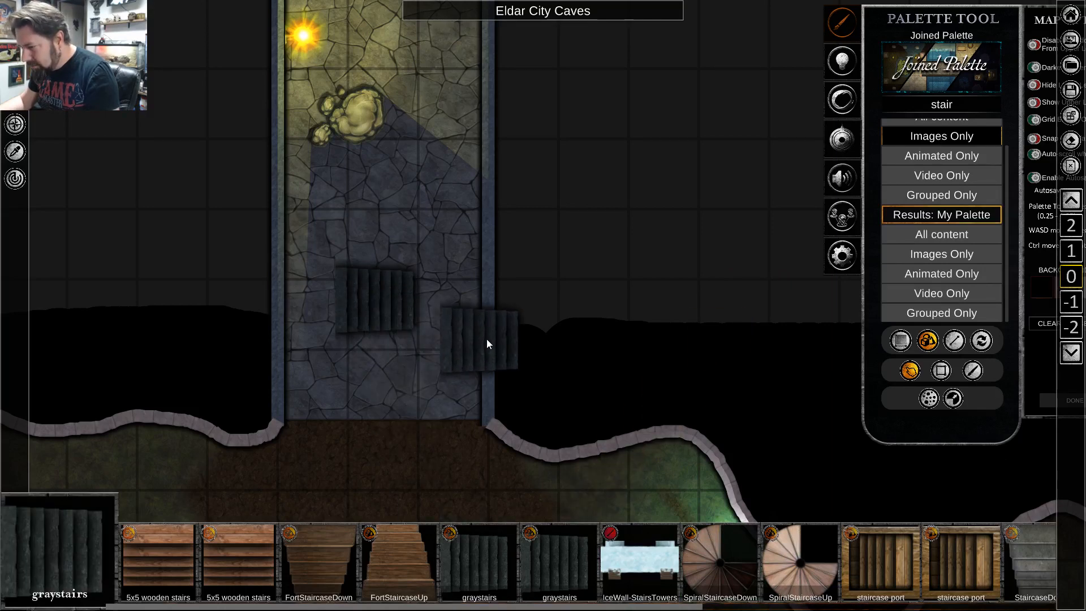
right_click(487, 340)
left_click(384, 321)
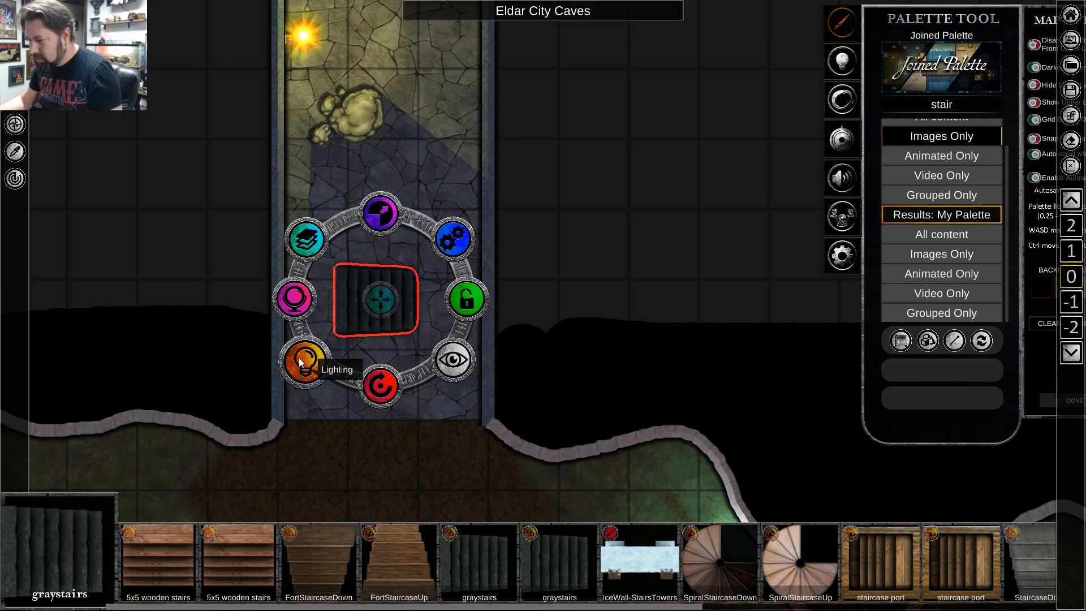
left_click_drag(377, 398, 315, 312)
left_click_drag(381, 215, 422, 101)
left_click(501, 363)
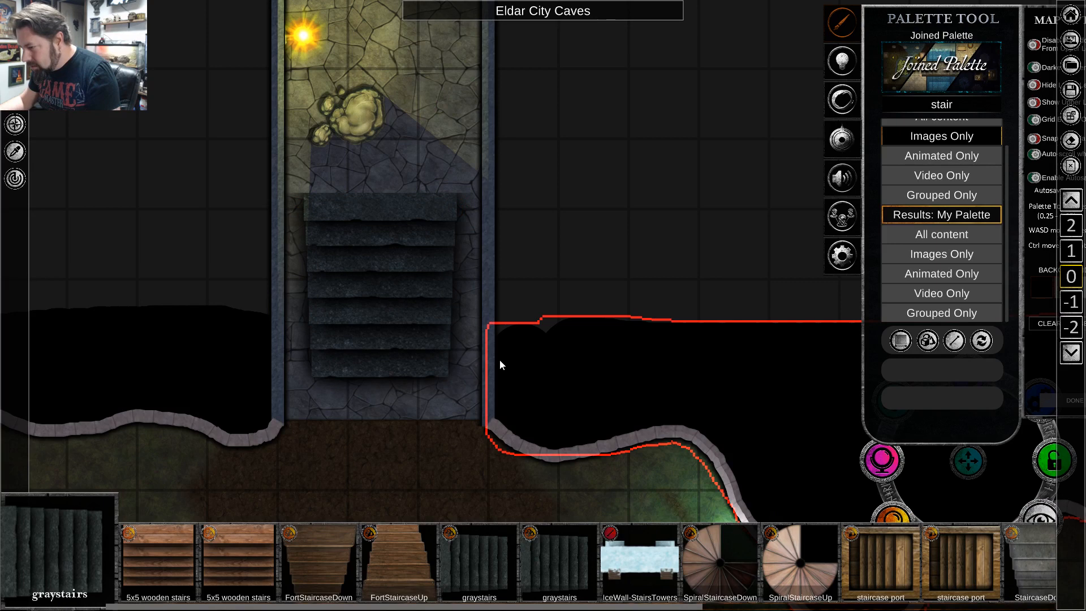
Enlarge the gray stairs until they span the full width of the corridor.
left_click(394, 332)
left_click(410, 477)
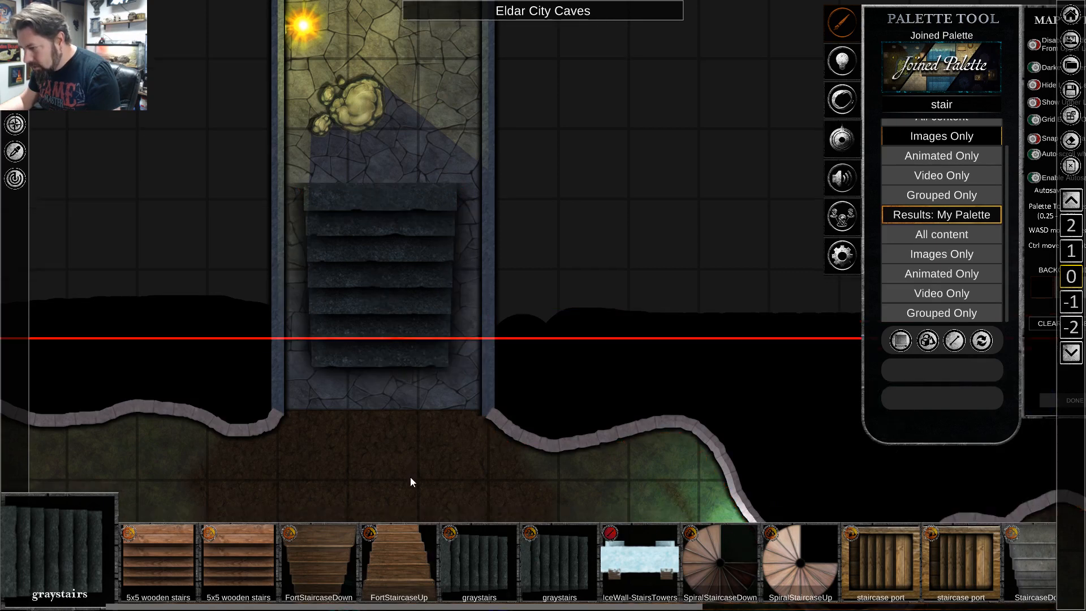
key("w")
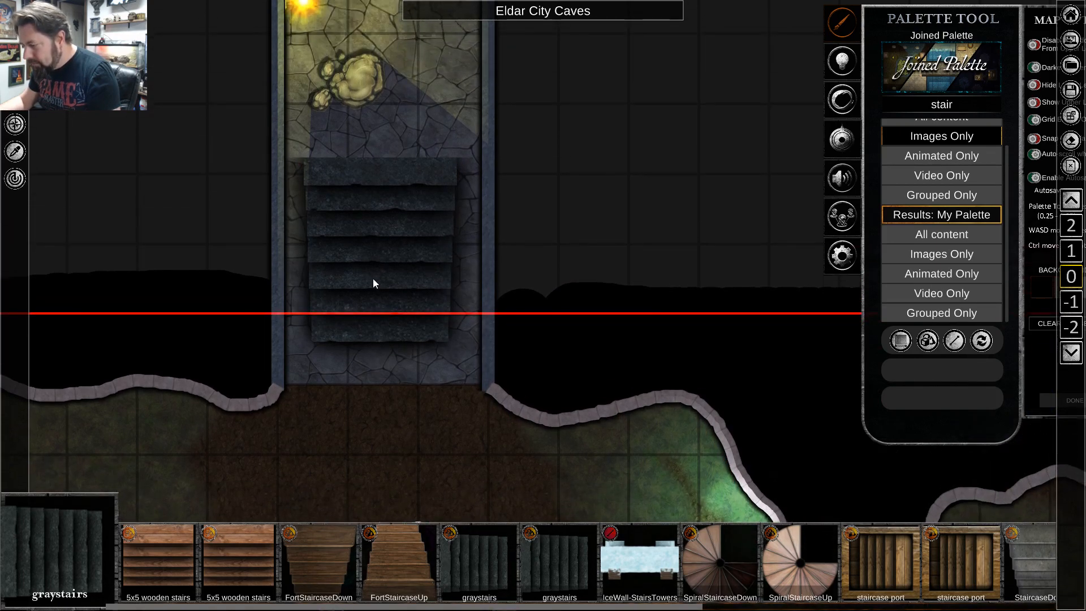
left_click(374, 207)
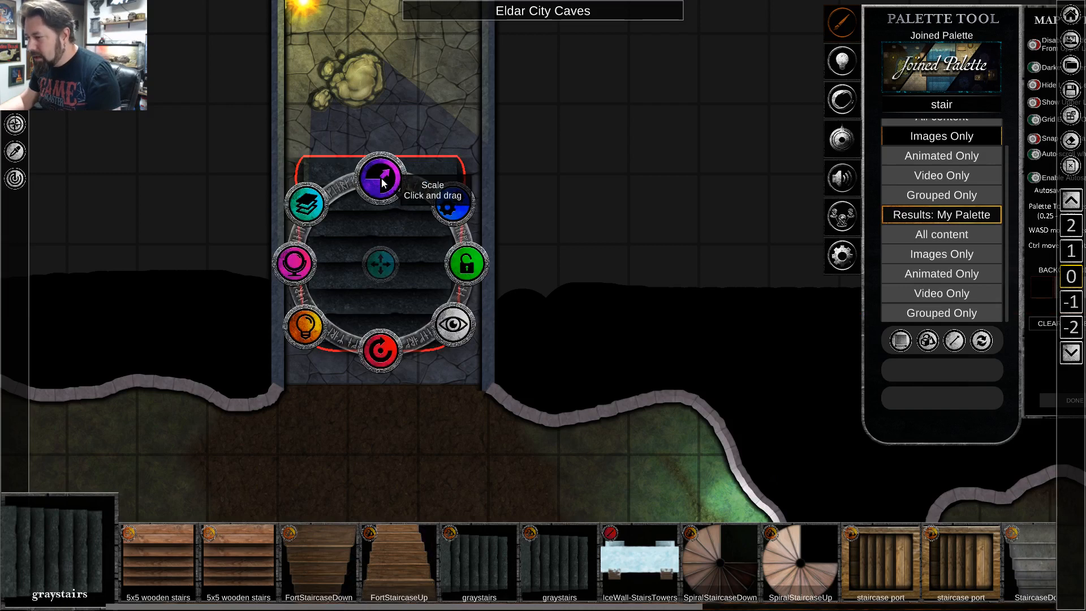
left_click_drag(383, 181, 409, 124)
left_click(478, 435)
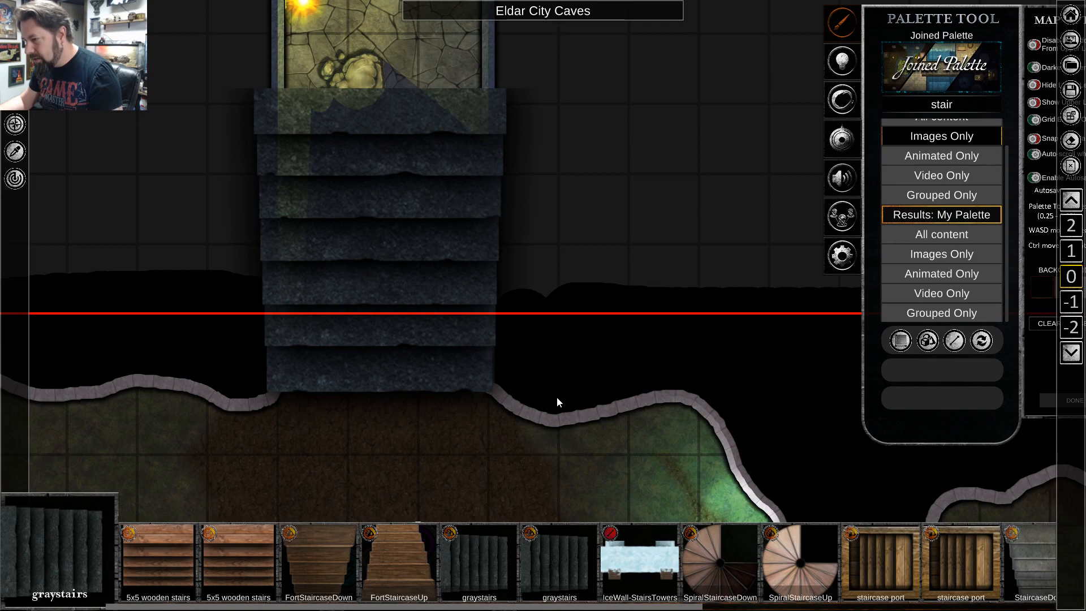
Shift the gray stairs slightly north, aligning their lower edge with the cave entrance.
left_click(351, 69)
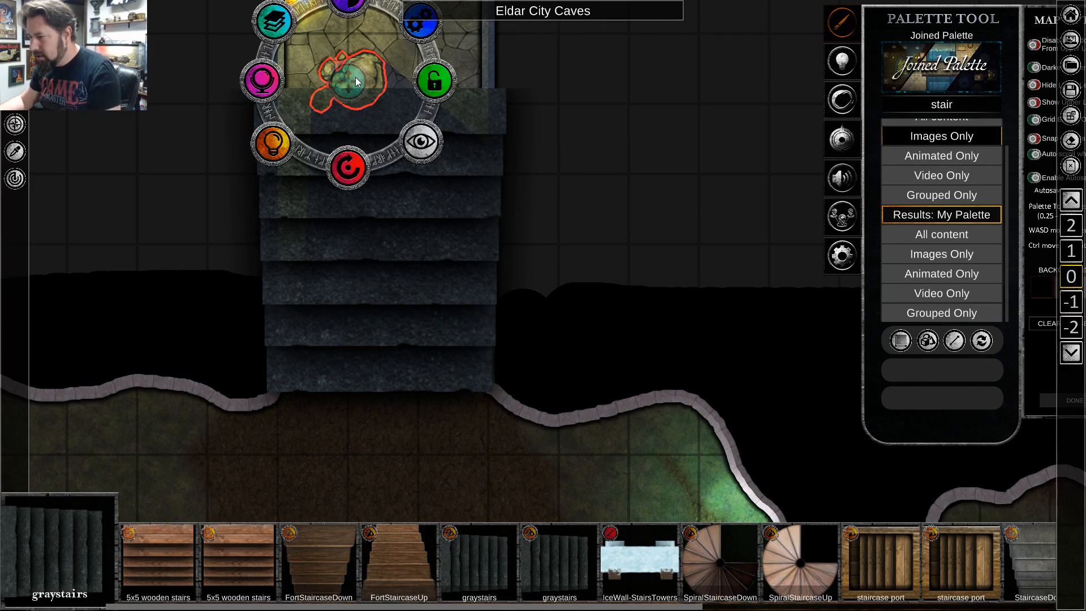
left_click(546, 283)
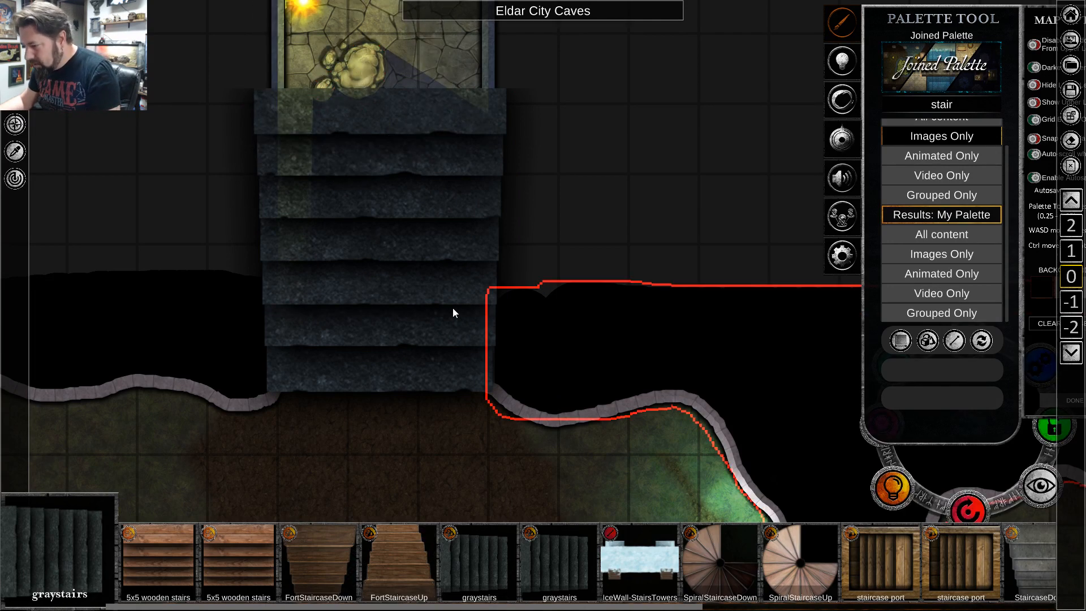
left_click(452, 307)
left_click_drag(388, 257, 388, 255)
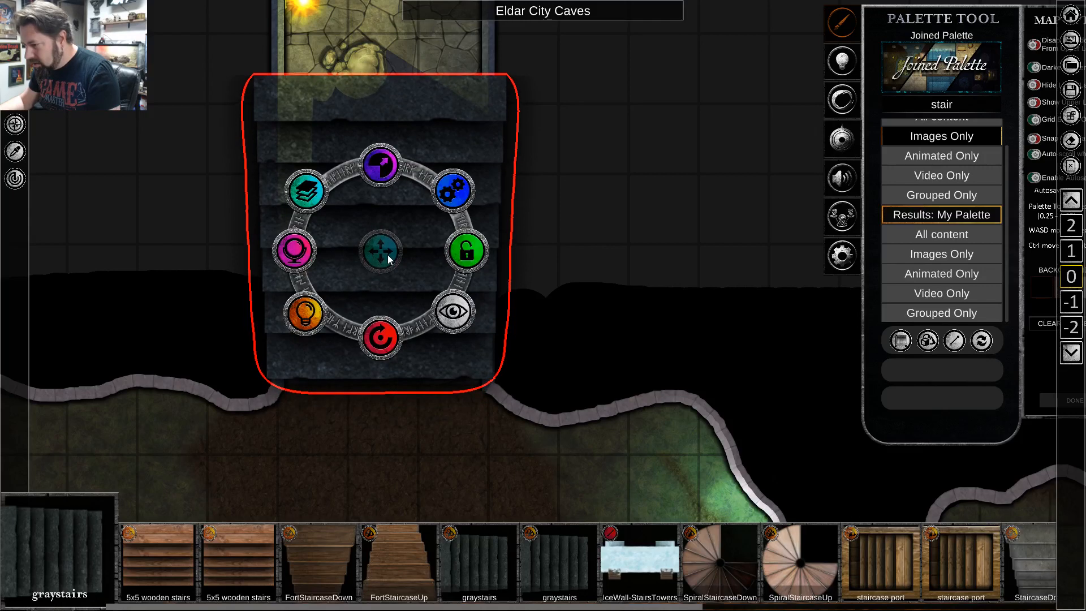
left_click(473, 349)
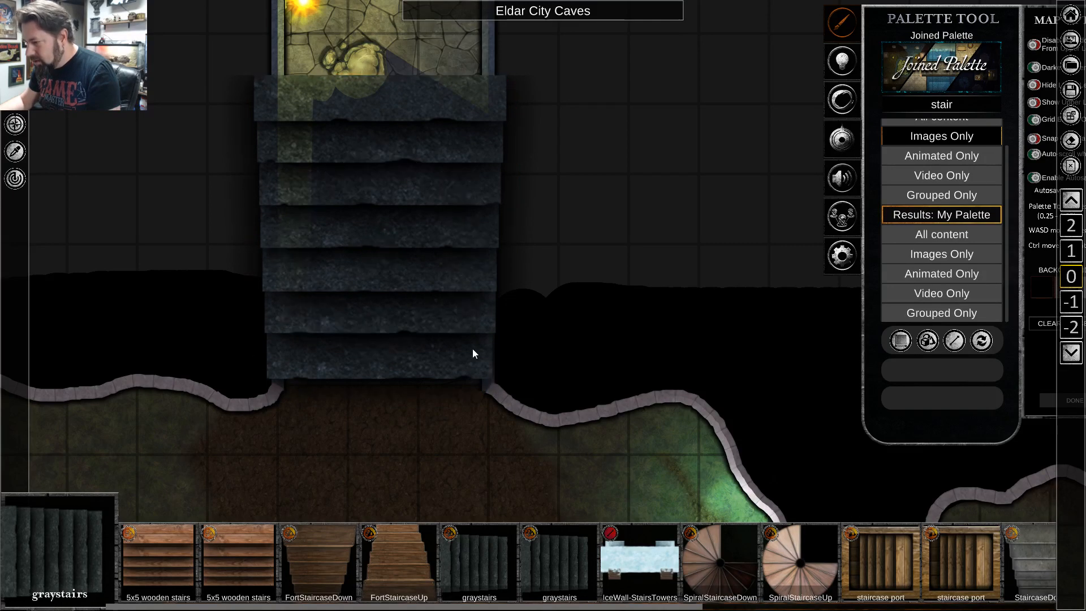
Swap the gray stairs to the terrain layer.
left_click(410, 324)
left_click(293, 179)
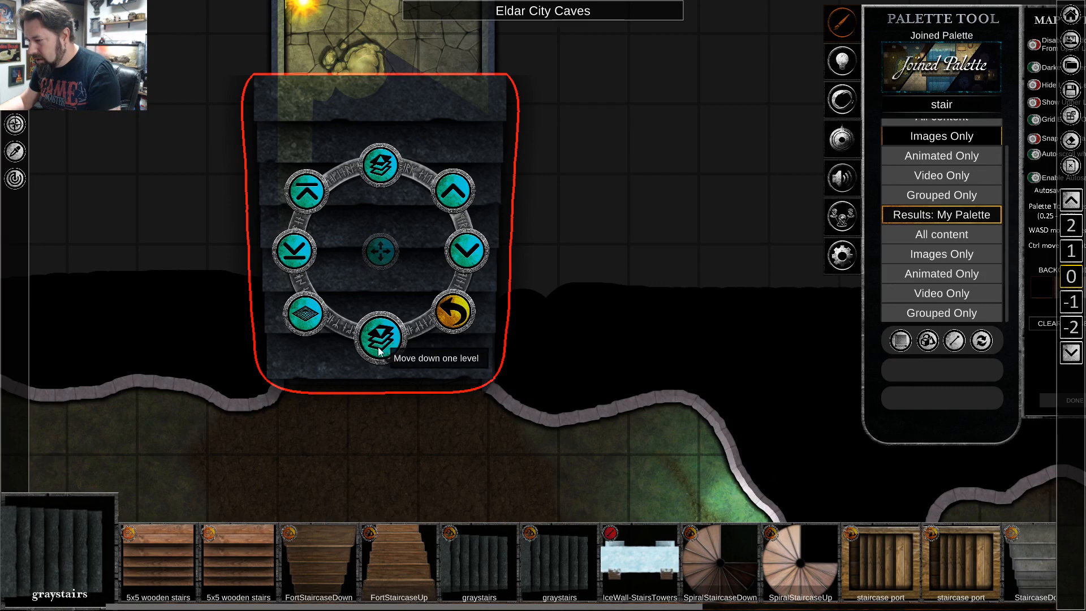
left_click(304, 327)
left_click(369, 478)
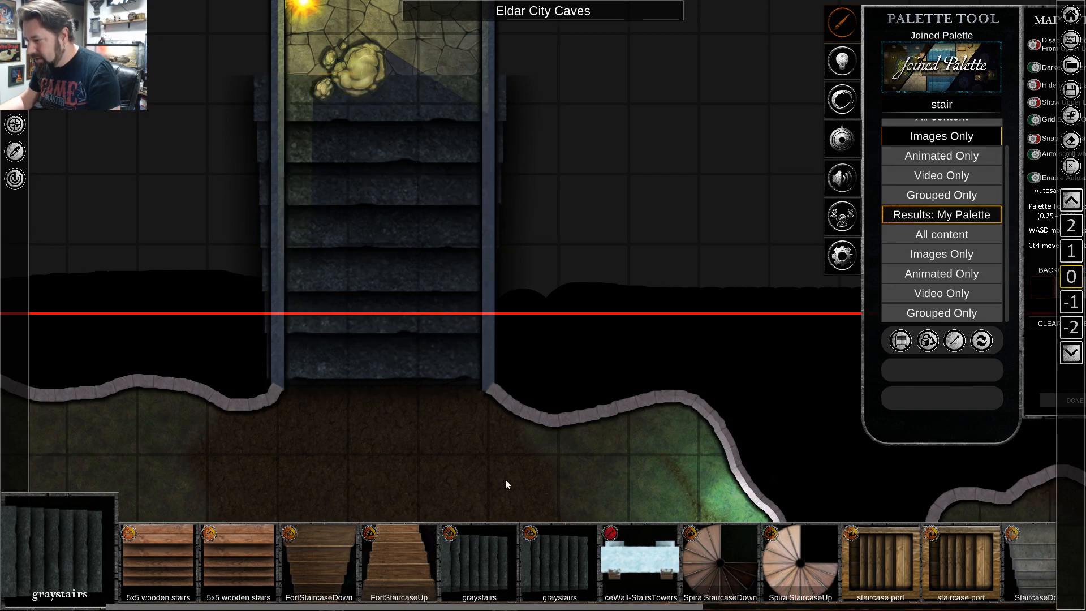
Check the gray stairs at the corridor's cave entrance and clear the palette search.
key("s")
key("w")
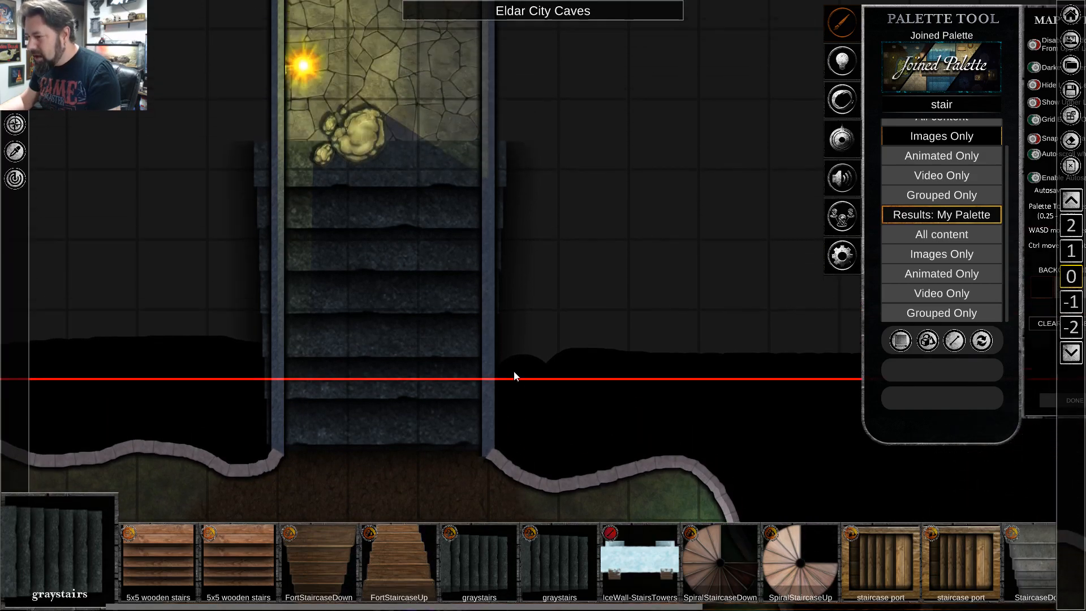
scroll(513, 380, "down", 3)
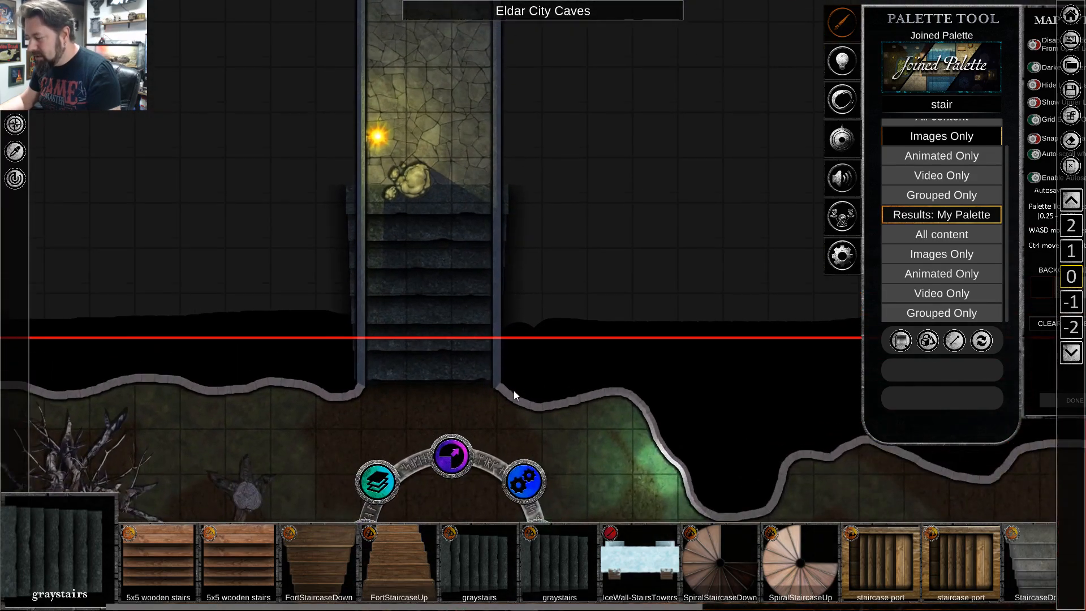
scroll(515, 390, "up", 2)
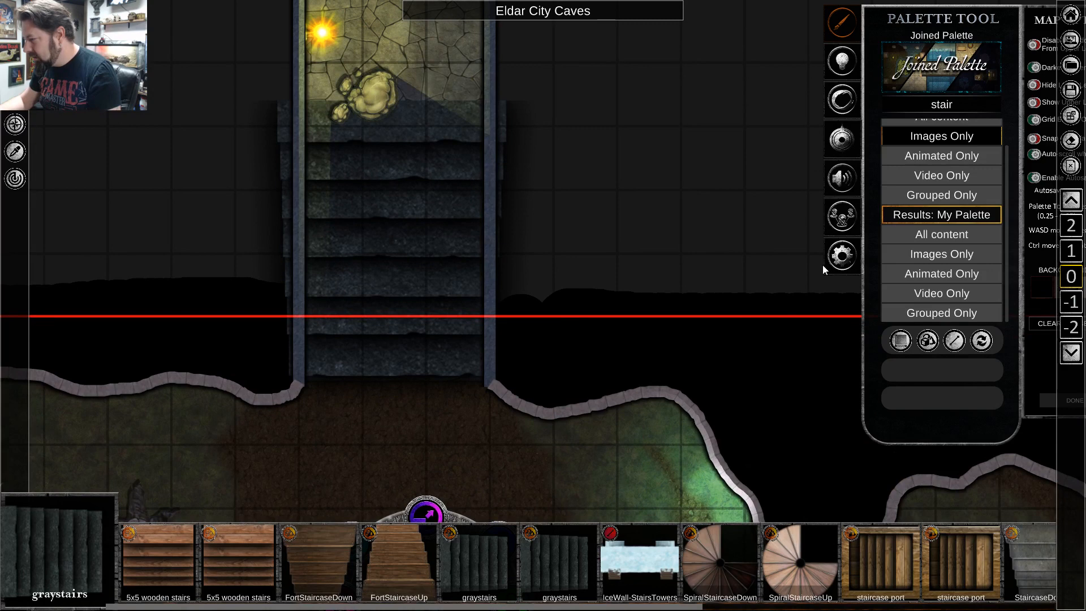
left_click(939, 107)
key("BackSpace")
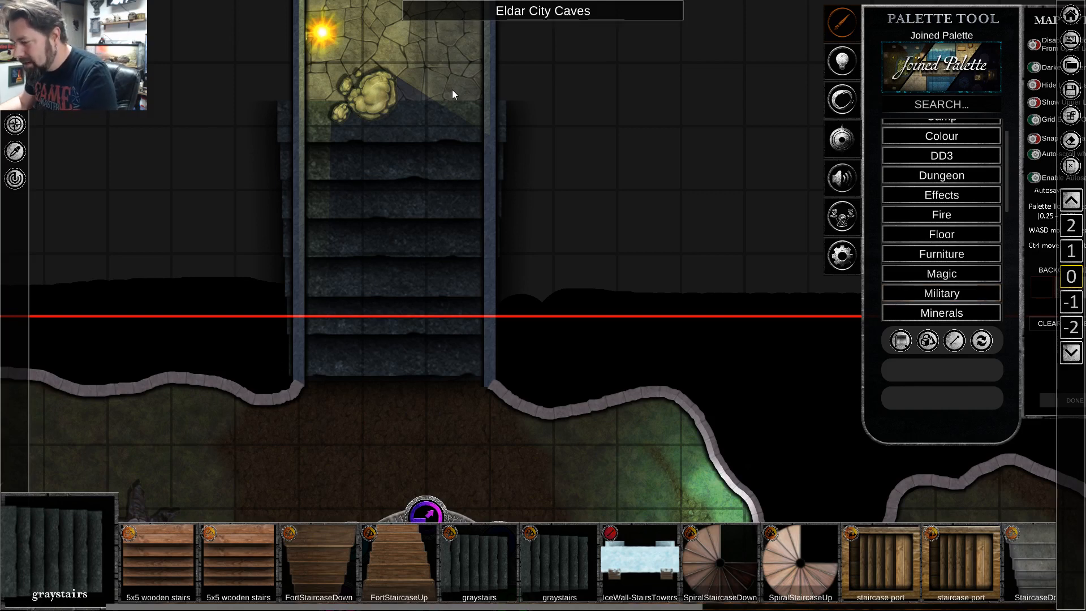
Delete the gray stairs and place the stone stairs image in the southern corridor instead.
left_click_drag(872, 577, 500, 577)
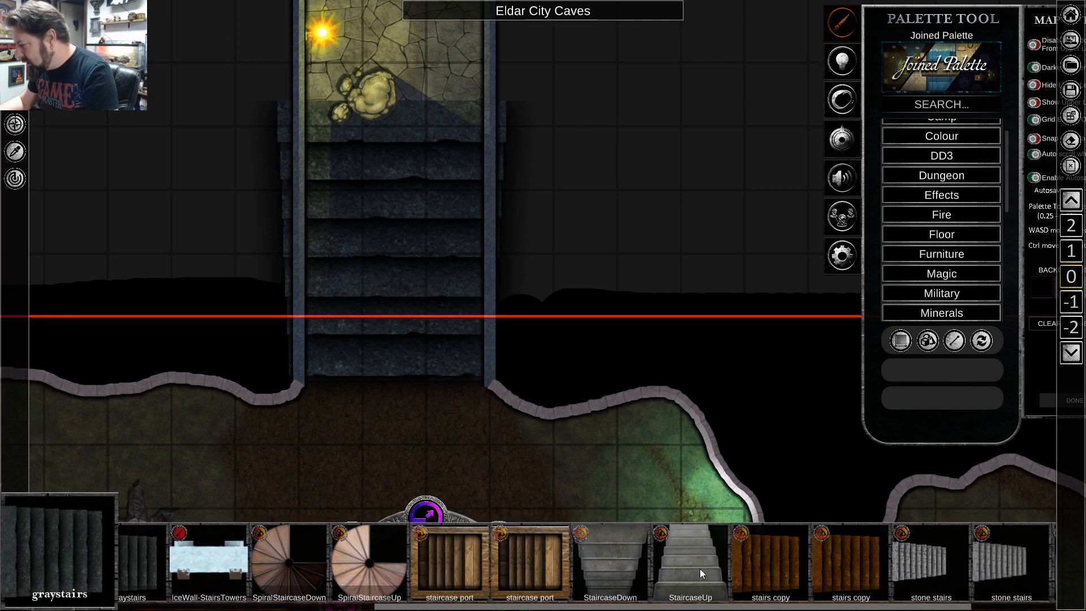
right_click(429, 228)
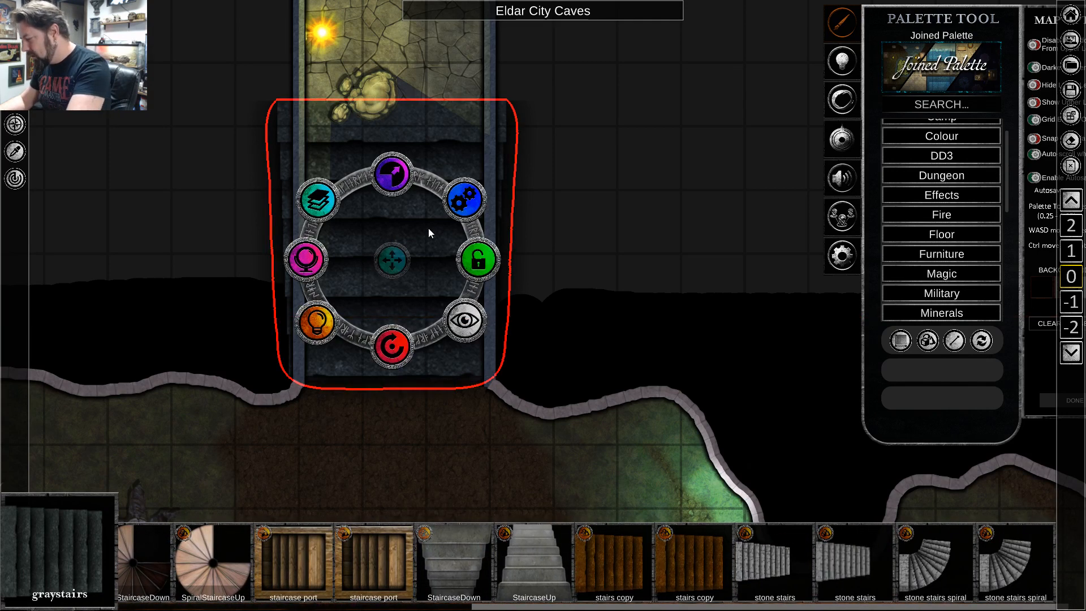
key("Delete")
left_click(776, 577)
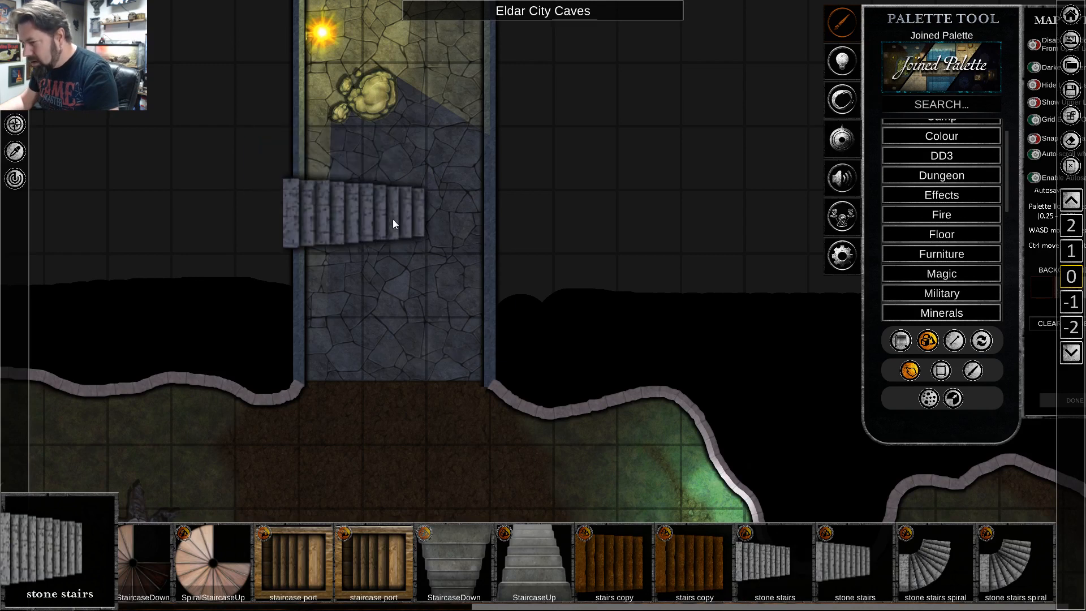
left_click(419, 243)
right_click(418, 309)
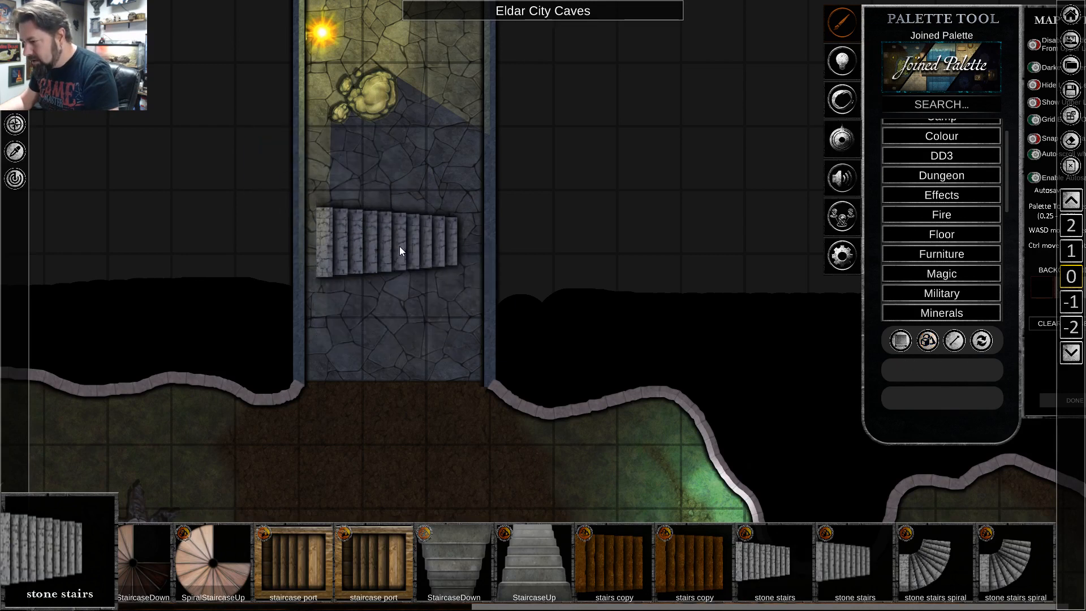
Rotate the stone stairs a quarter turn, enlarge them past the corridor's width and center them between the walls.
right_click(399, 246)
left_click_drag(417, 333, 365, 243)
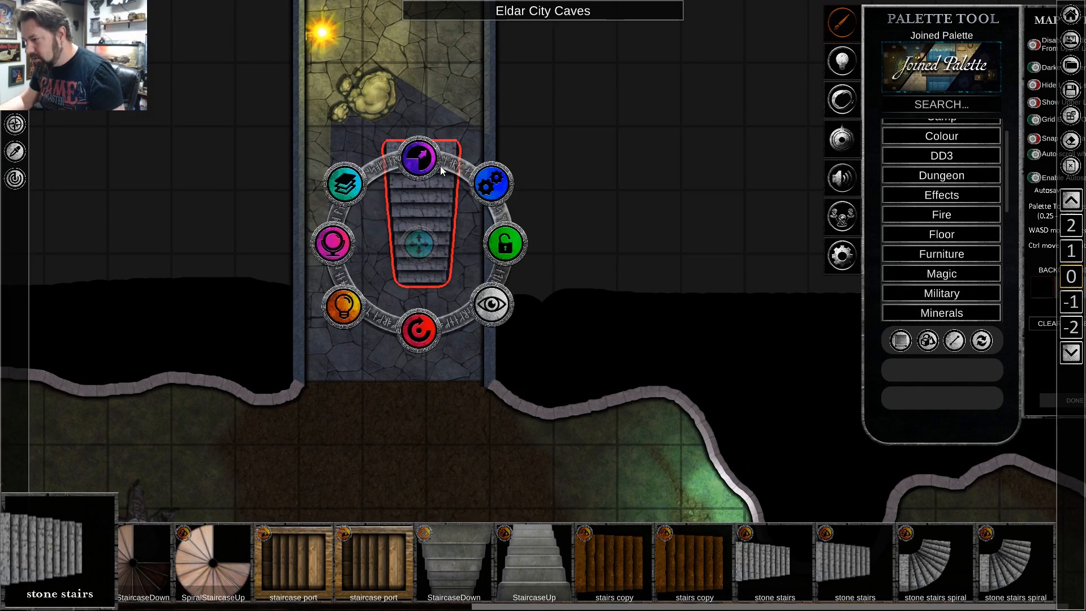
left_click_drag(426, 162, 620, 22)
left_click_drag(414, 248, 370, 240)
left_click(583, 317)
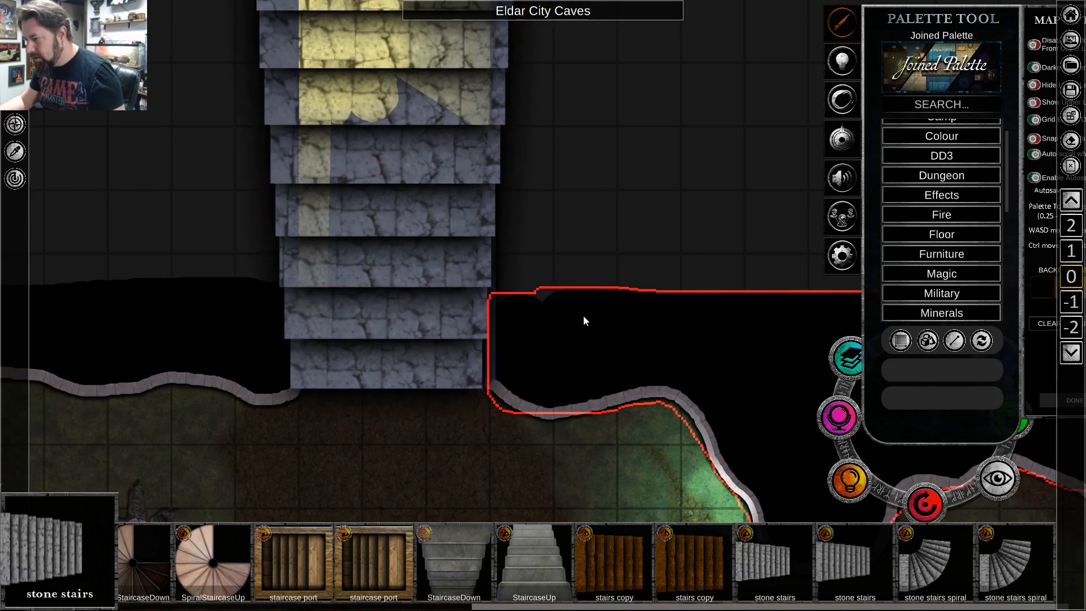
Move the stone stairs to a lower layer beneath the corridor's walls, torch and rocks.
left_click(419, 214)
left_click(310, 180)
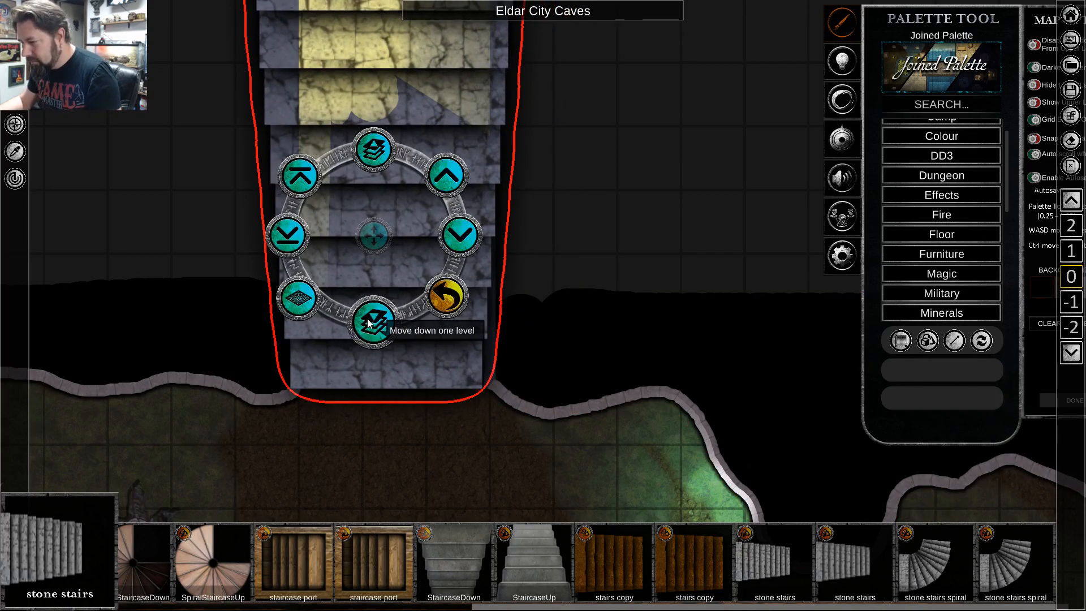
left_click(368, 324)
left_click(619, 303)
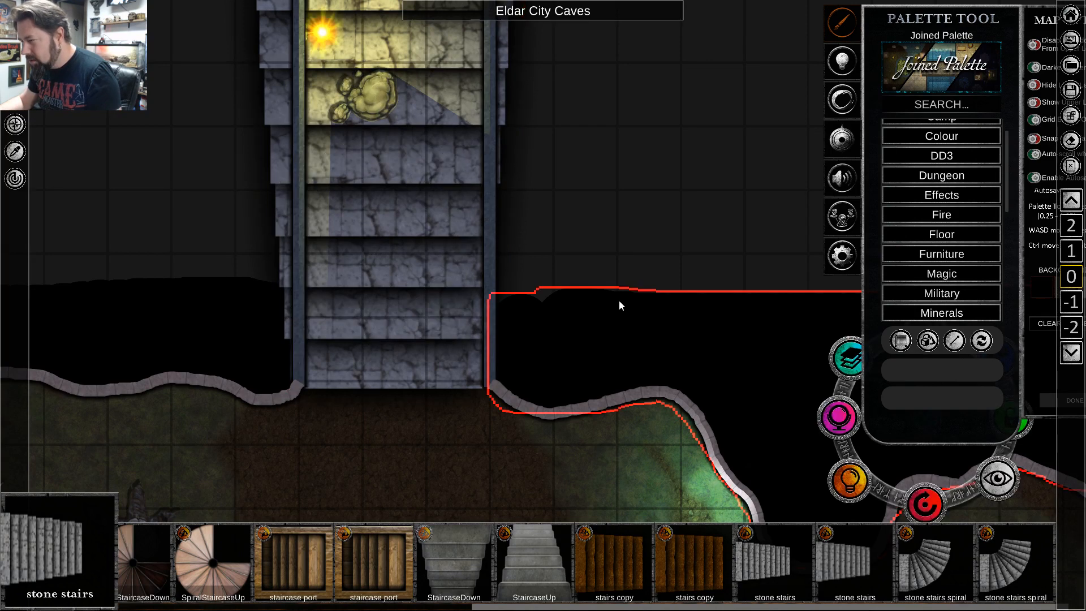
scroll(628, 177, "down", 2)
key("w")
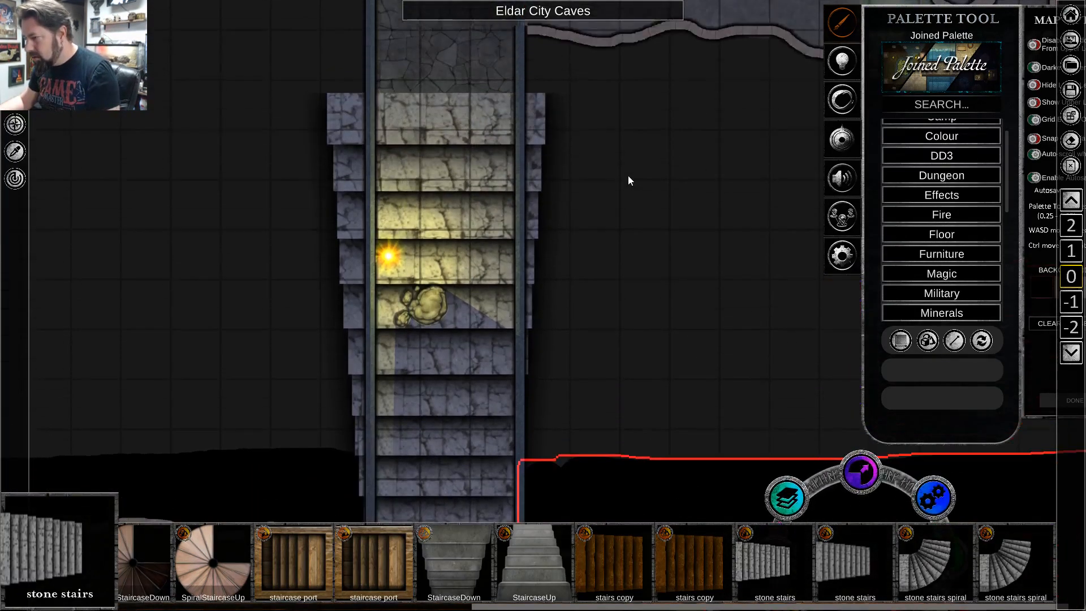
Shift the stone stairs slightly so they sit centered between the southern corridor's walls.
key("w")
key("d")
key("s")
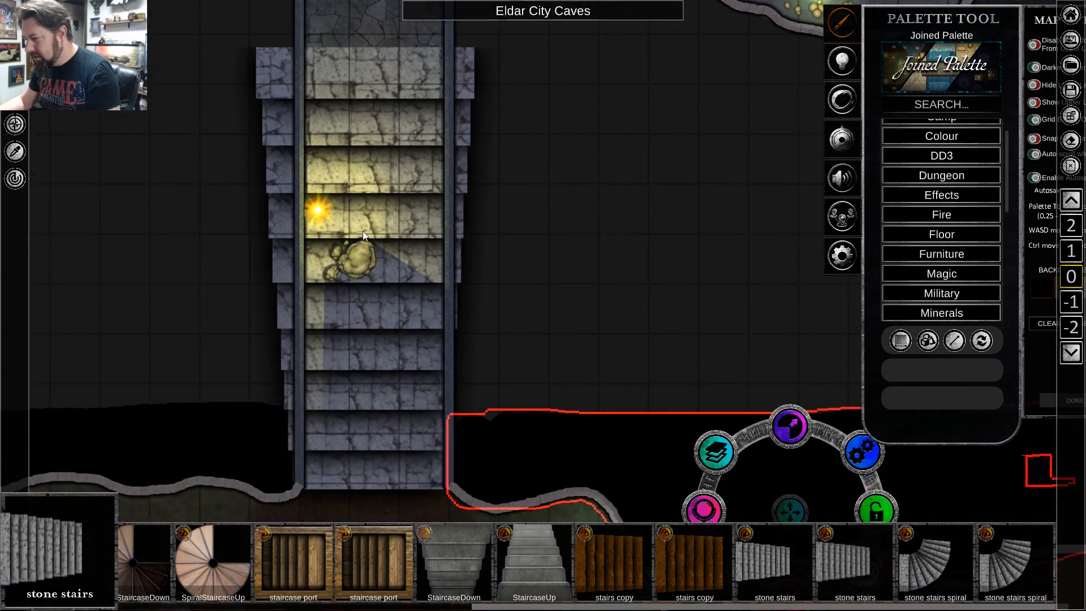
key("s")
key("w")
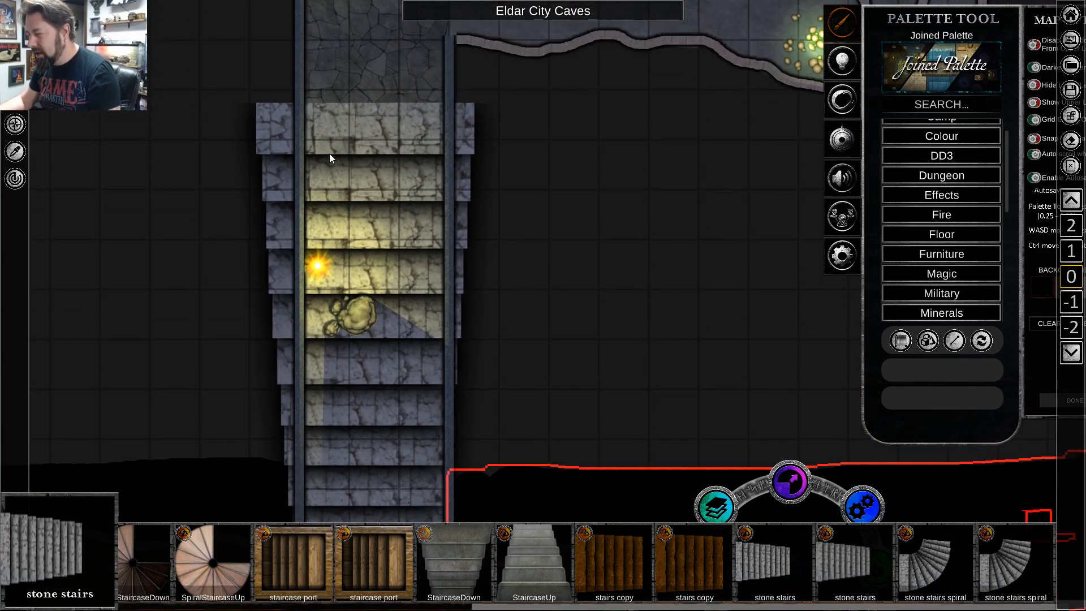
scroll(405, 263, "down", 3)
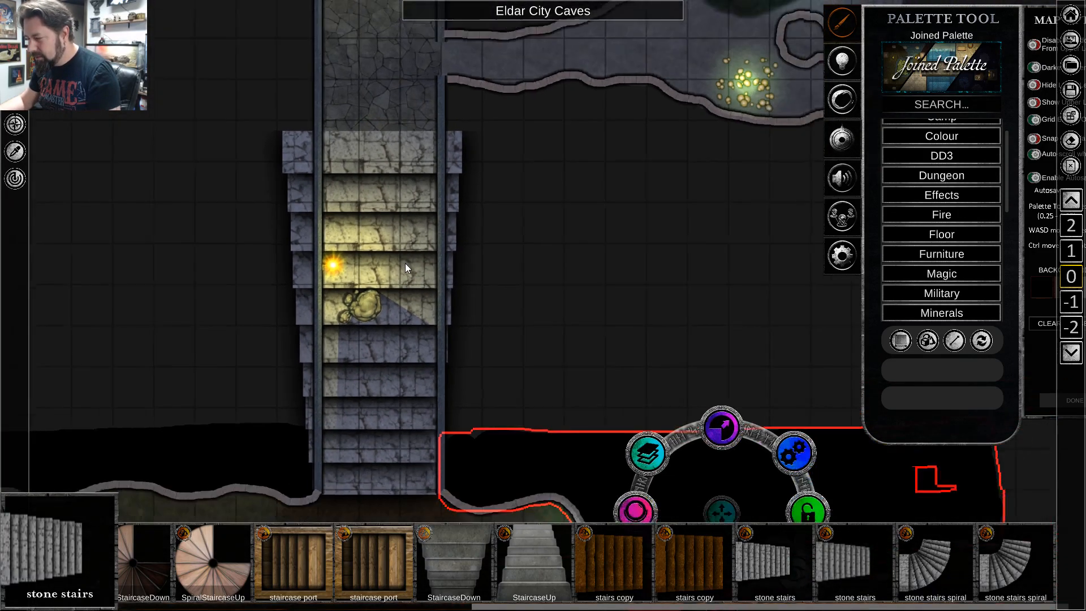
left_click(368, 145)
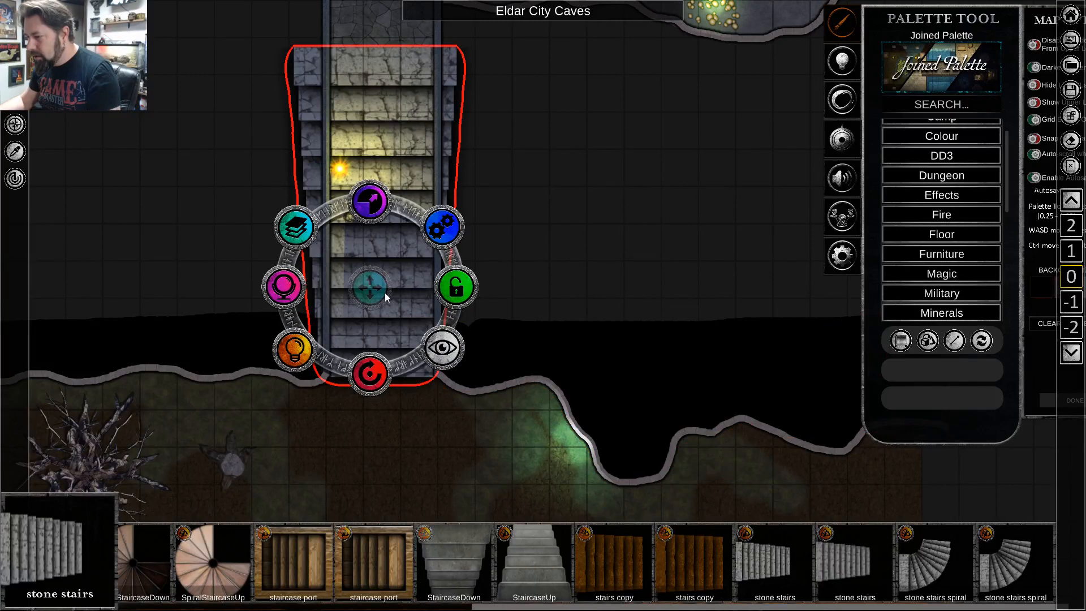
left_click(365, 280)
left_click(371, 287)
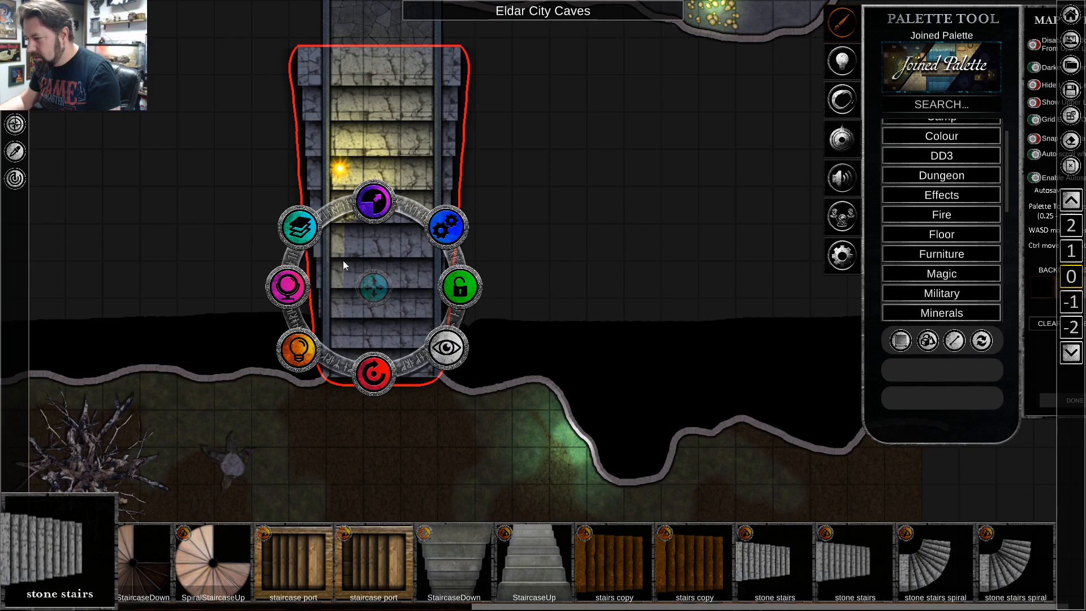
Move the rock pile from the middle of the stone stairs to their upper end in the corridor.
left_click(270, 182)
left_click(372, 207)
left_click_drag(371, 207, 362, 55)
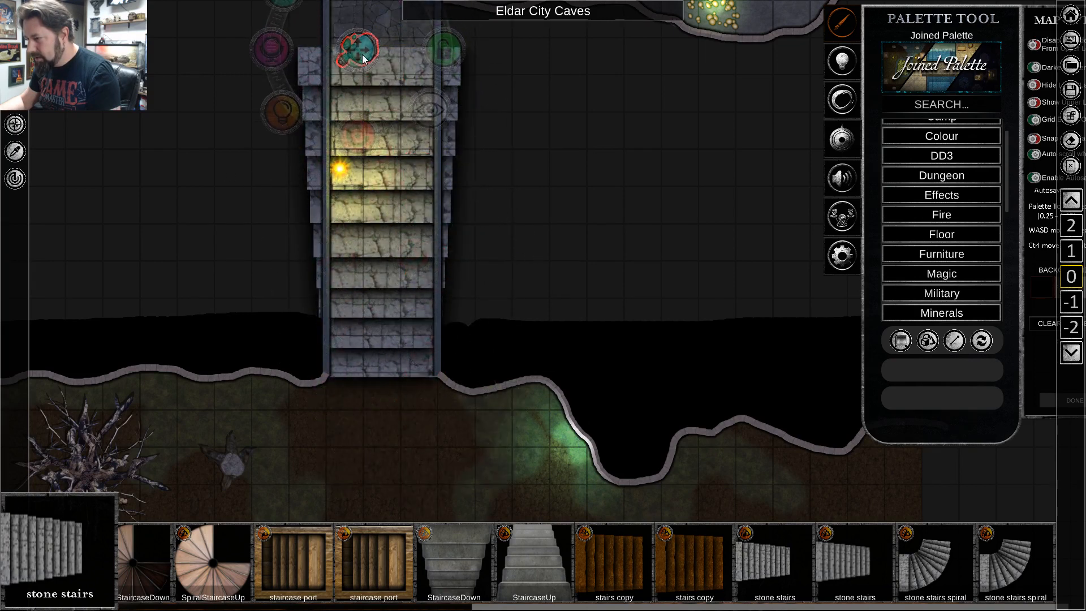
left_click(103, 165)
key("w")
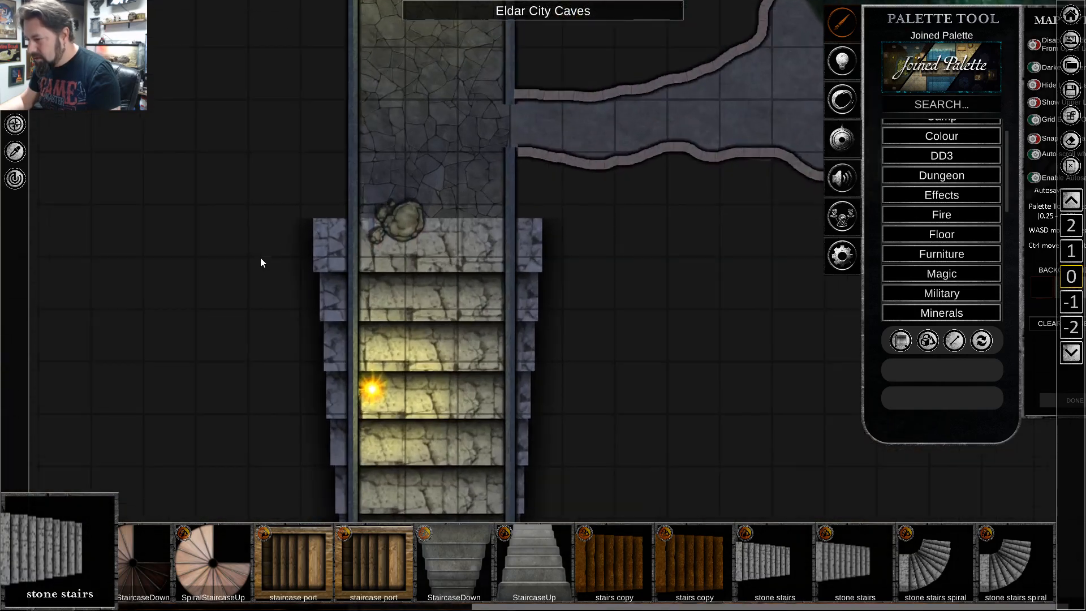
Darken the stone stairs with the brightness adjustment to blend them with the corridor floor.
scroll(340, 298, "up", 2)
left_click(441, 317)
key("s")
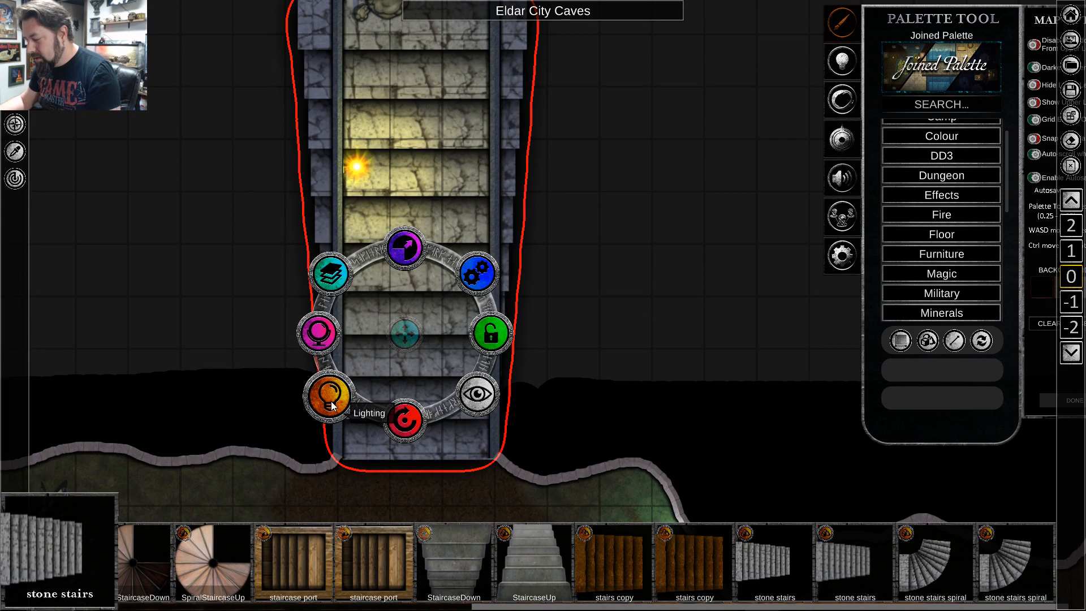
left_click(333, 346)
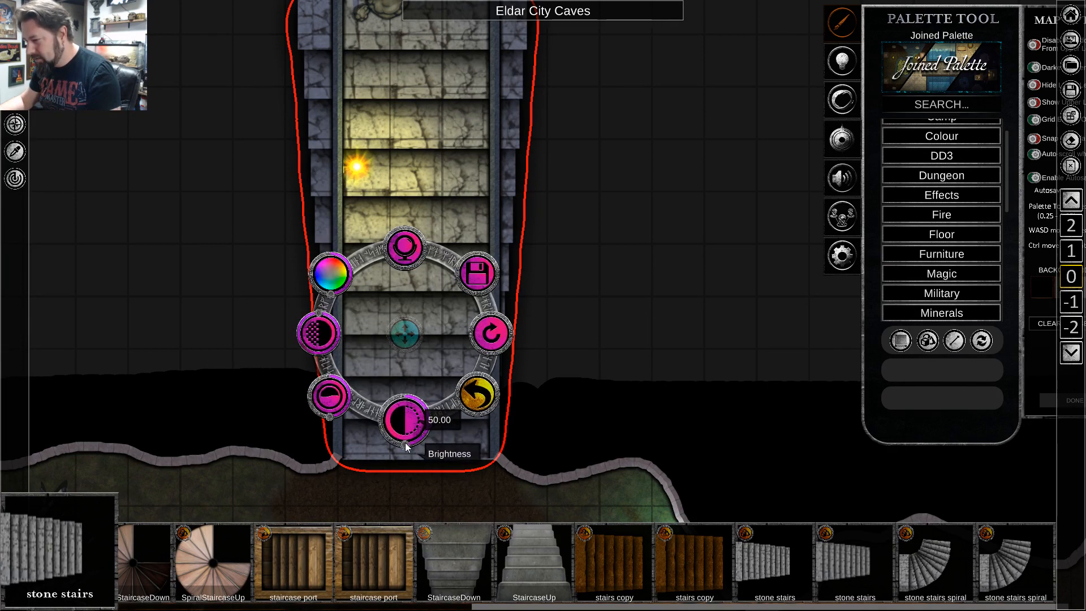
mouse_move(406, 444)
left_mouse_down()
mouse_move(396, 443)
mouse_move(415, 435)
left_mouse_up()
key("w")
left_click(603, 269)
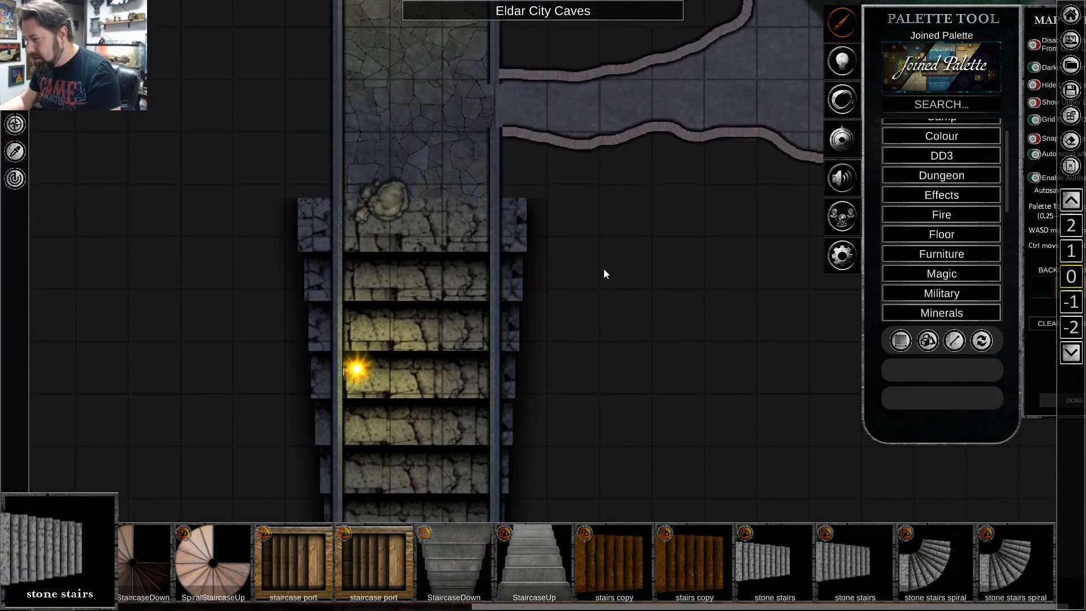
Examine the darkened stone stairs up close and review their color adjustment options.
scroll(448, 150, "up", 3)
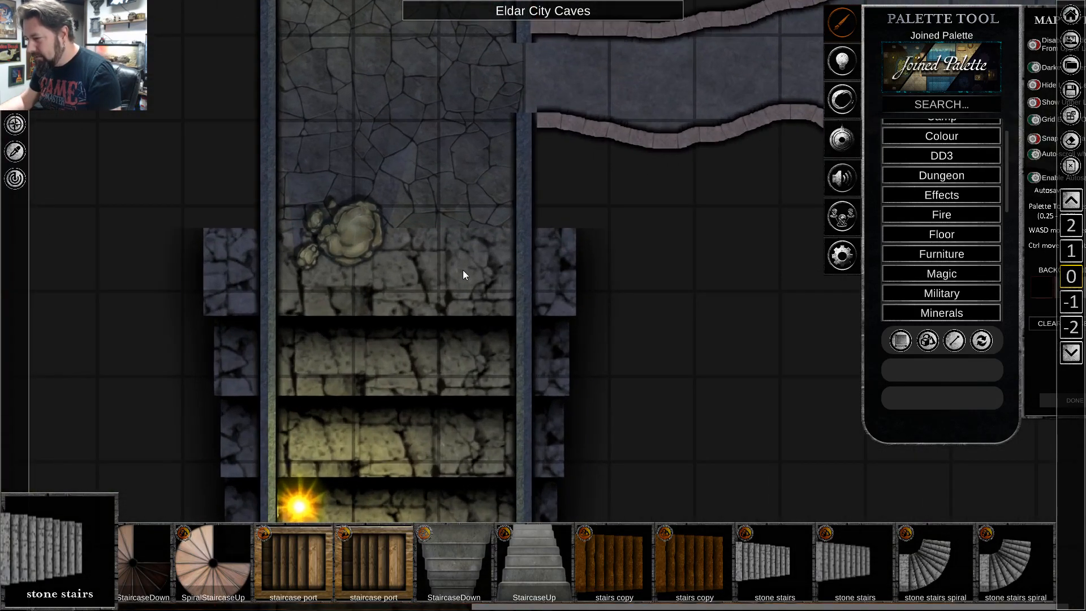
left_click(397, 364)
scroll(412, 351, "down", 2)
key("s")
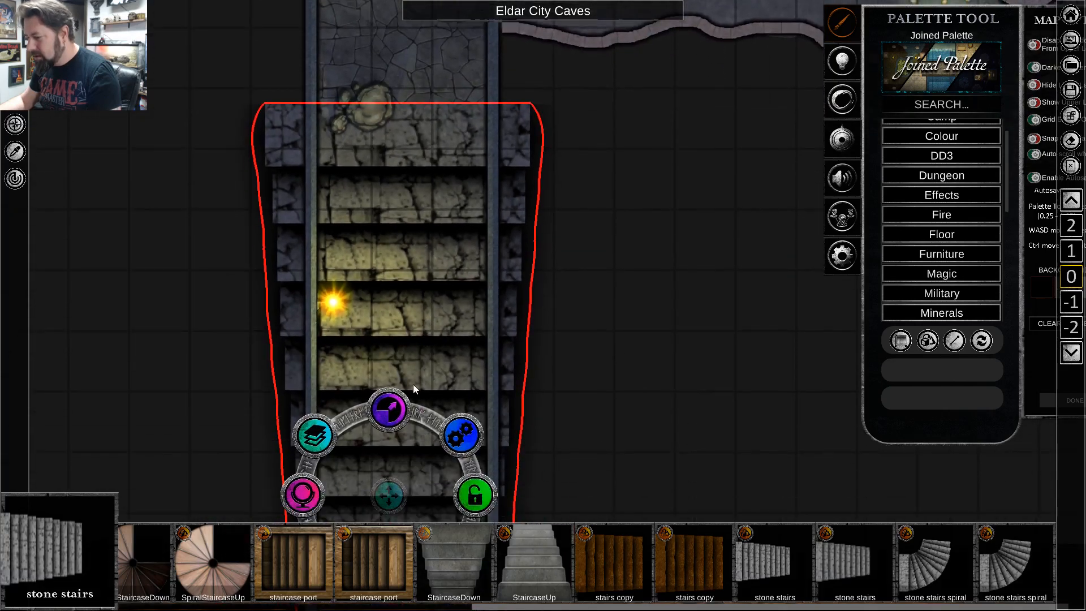
left_click(317, 447)
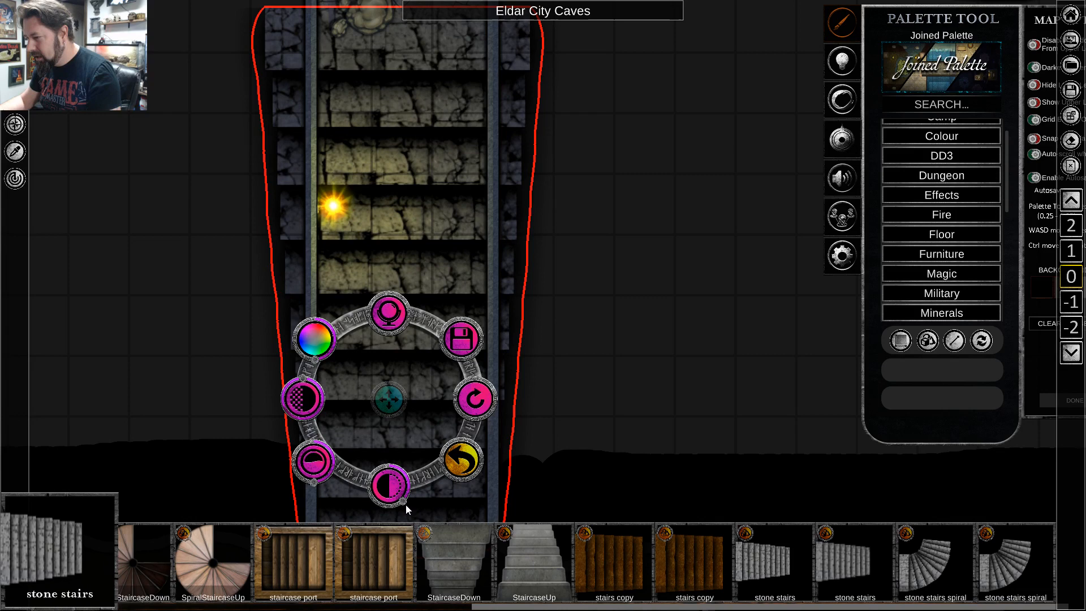
key("w")
left_click(592, 325)
key("s")
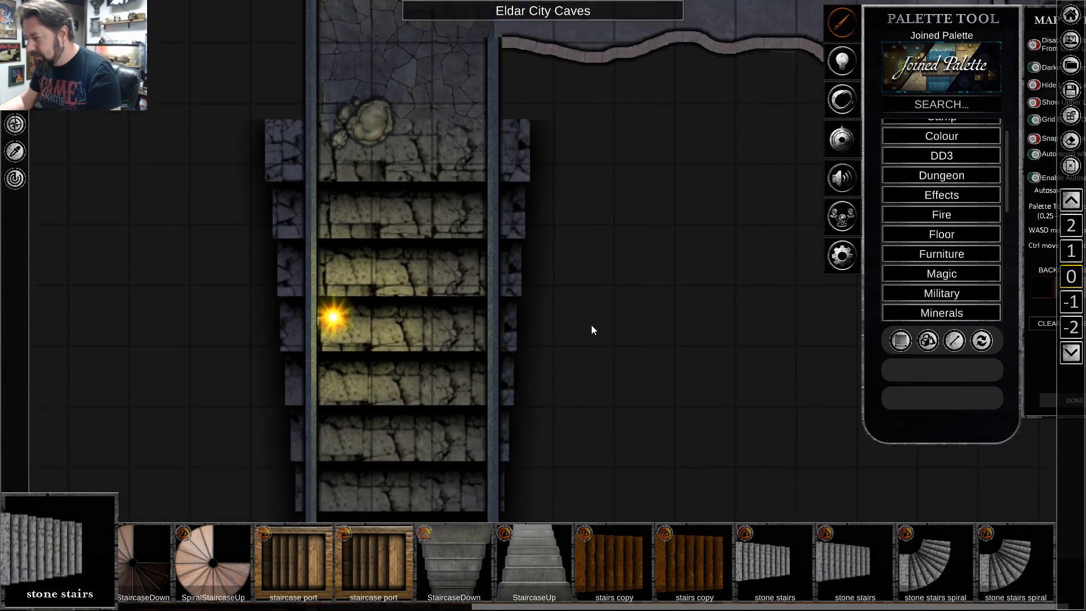
scroll(590, 322, "down", 3)
key("w")
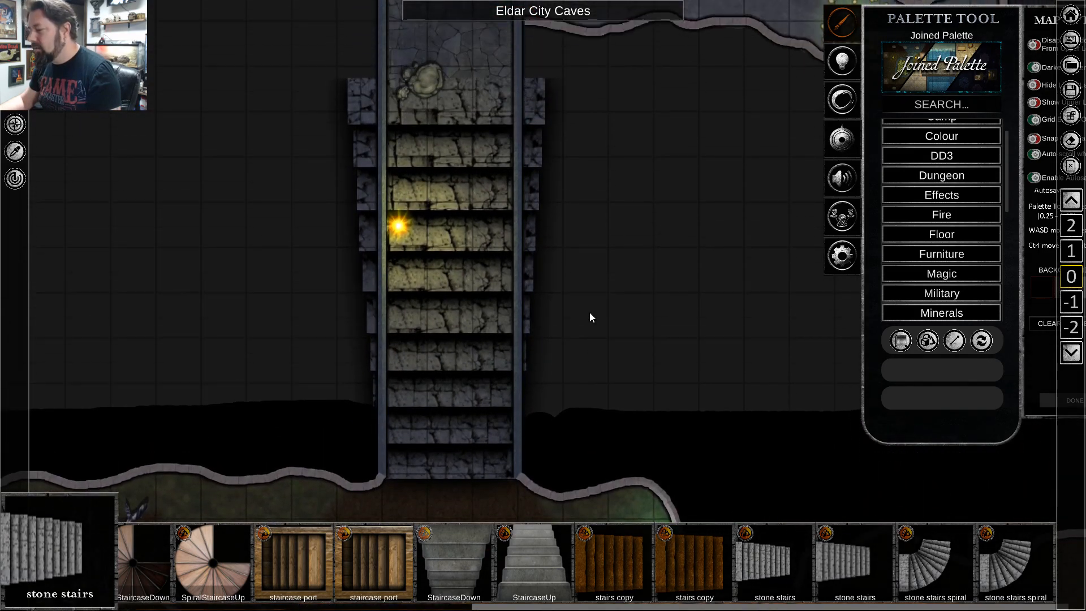
left_click(454, 257)
left_click(623, 223)
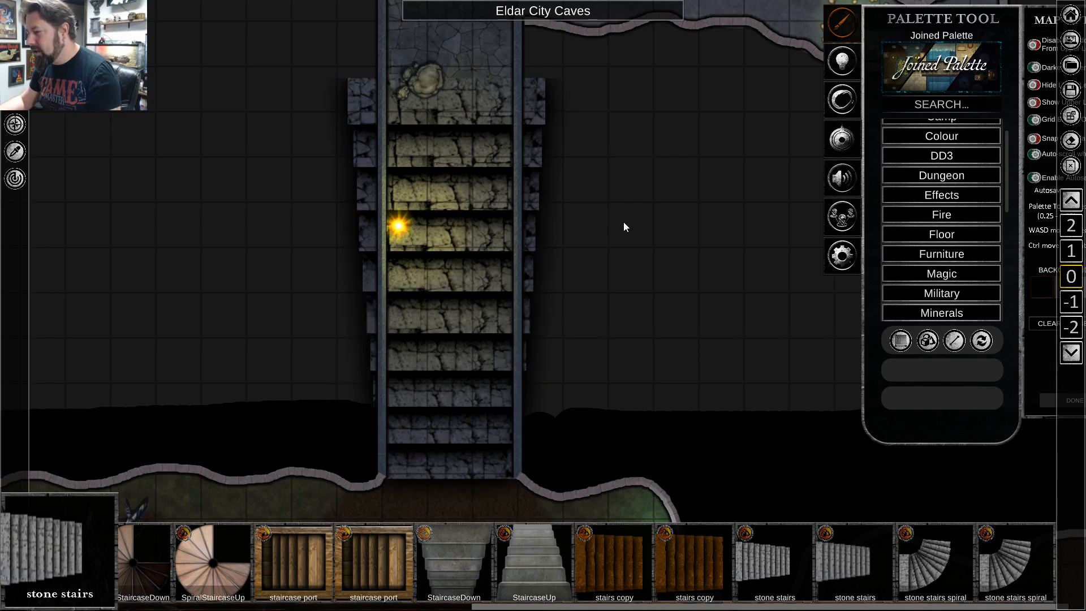
Check how the staircase fits with the hall, corridor, side cave and southern cave across the map.
key("s")
scroll(624, 207, "down", 3)
key("w")
key("s")
scroll(625, 205, "down", 3)
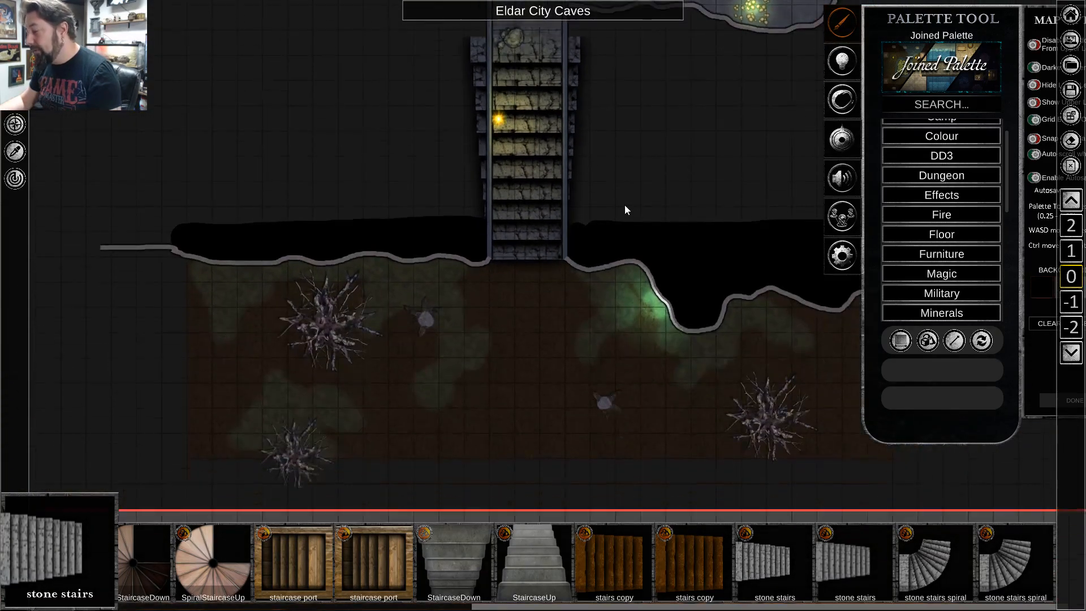
key("s")
key("w")
scroll(612, 277, "up", 4)
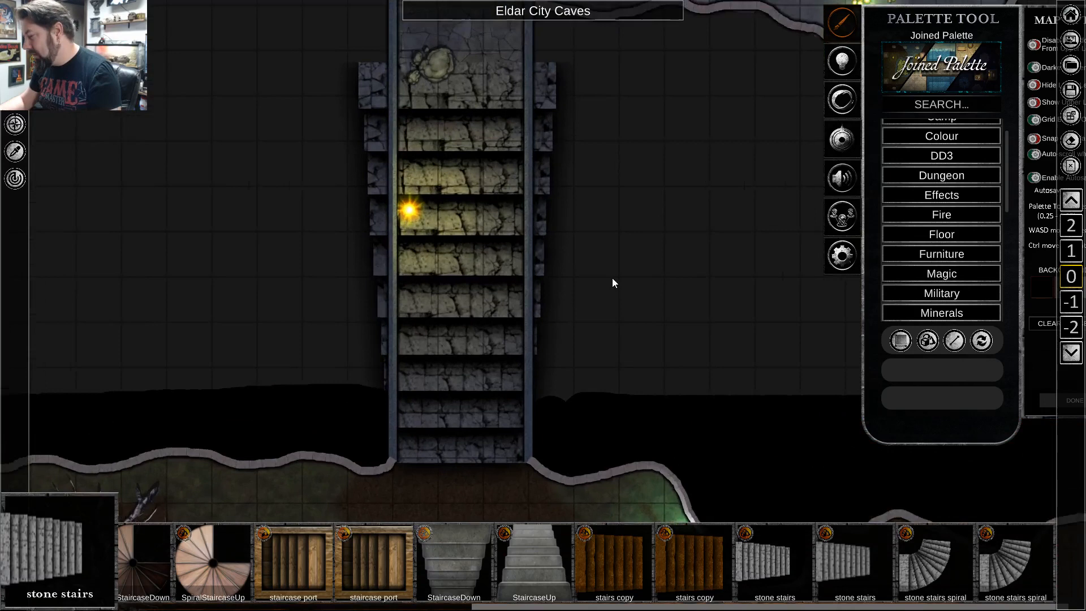
scroll(613, 279, "up", 2)
key("a")
key("w")
key("s")
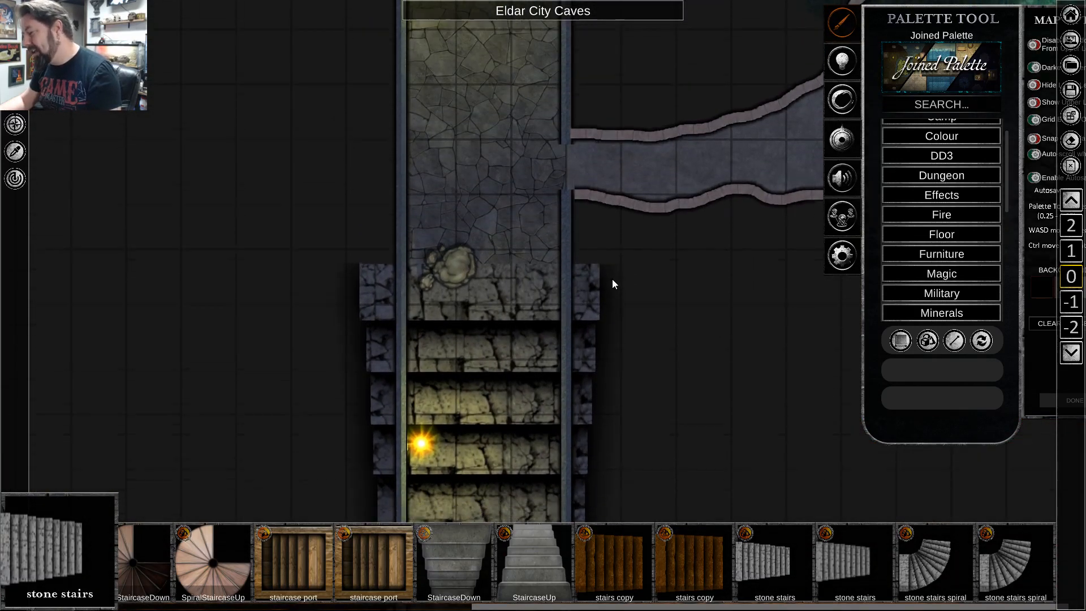
scroll(612, 284, "down", 4)
right_click(547, 267)
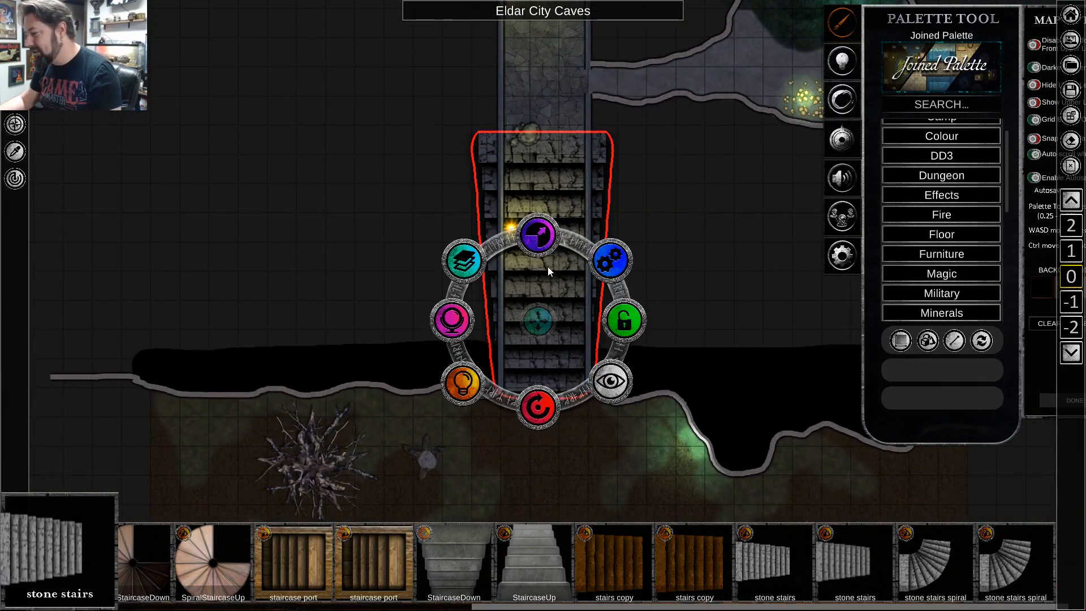
right_click(680, 290)
key("d")
scroll(680, 290, "down", 2)
key("s")
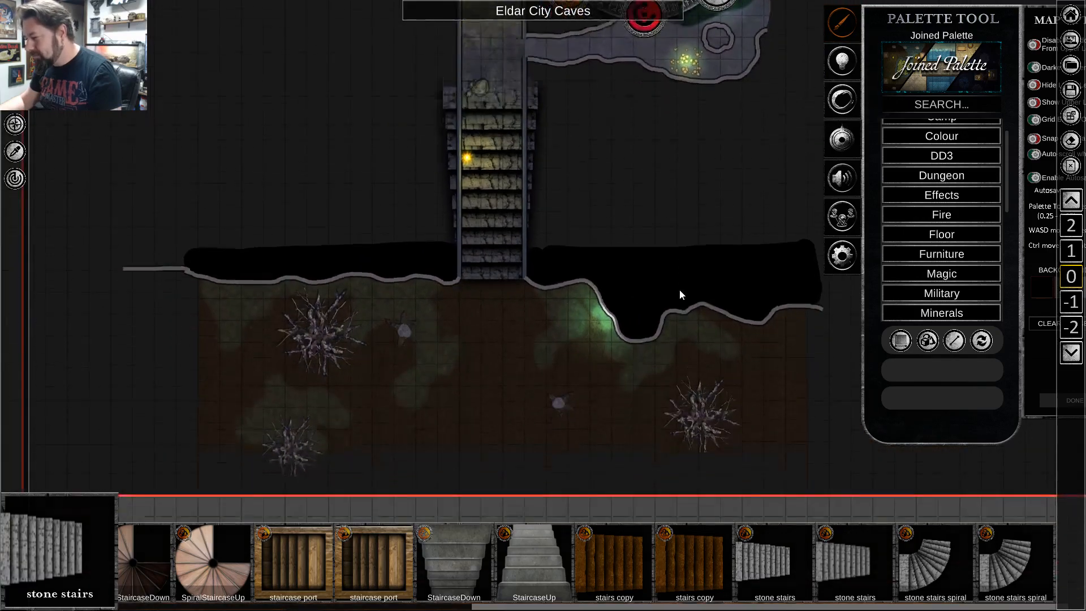
key("w")
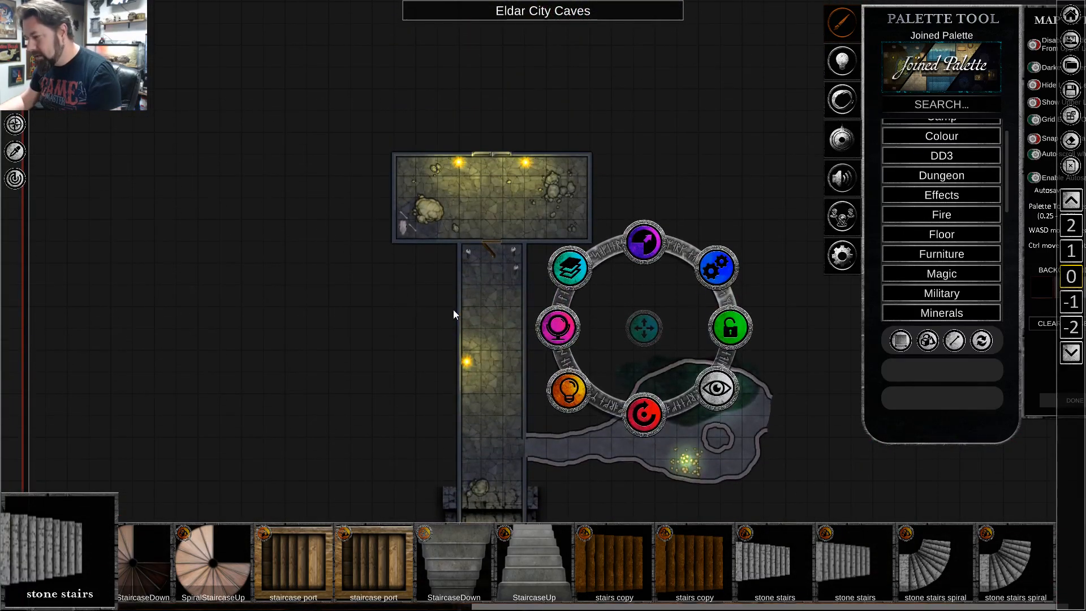
key("s")
scroll(461, 323, "down", 2)
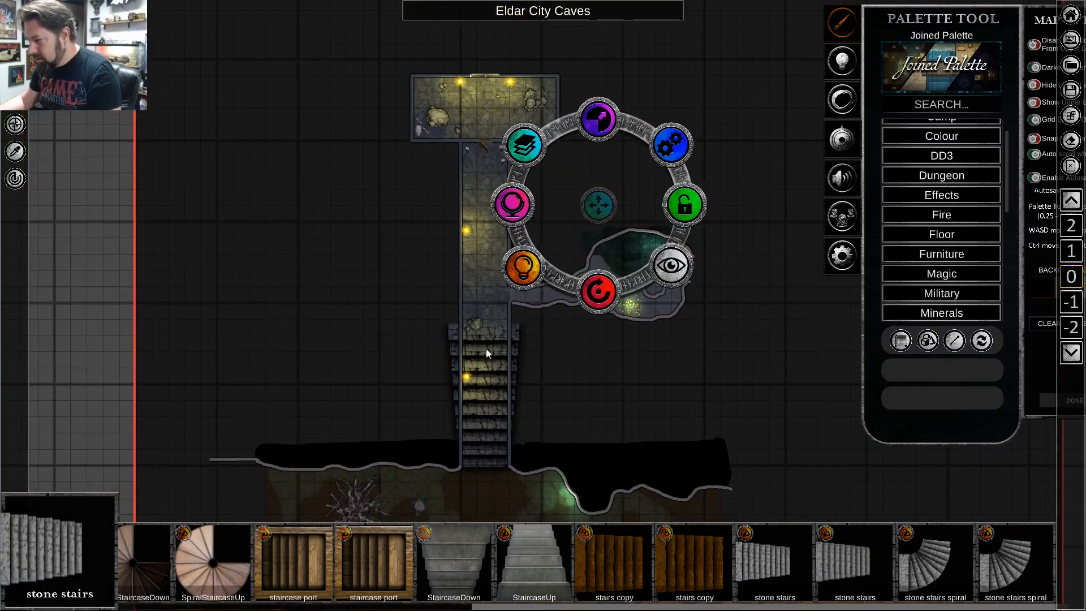
Duplicate the stone stairs and place the copy in the upper corridor just below the hall.
left_click(494, 389)
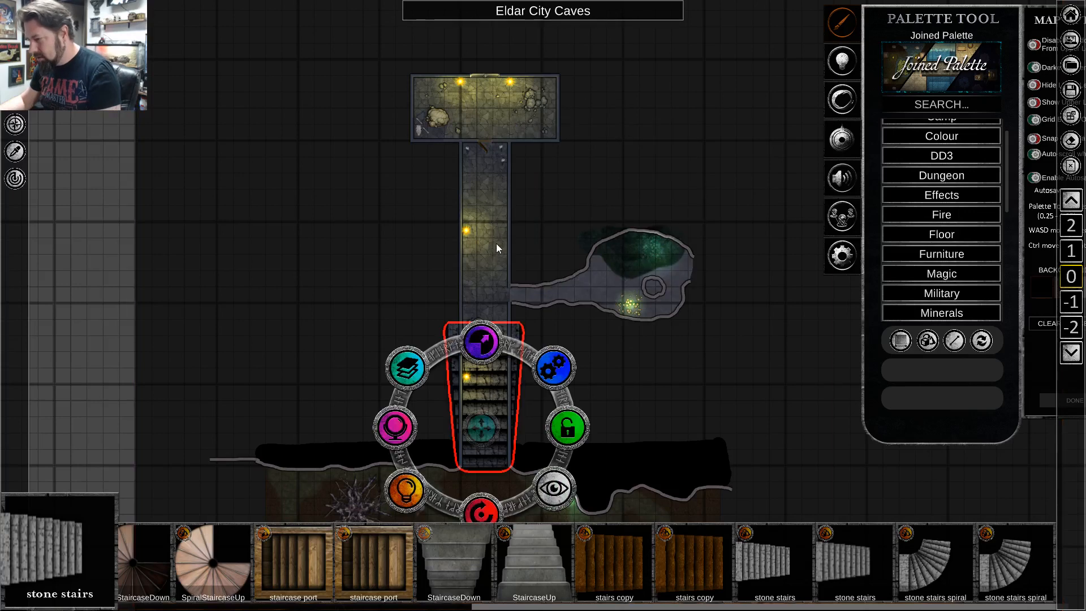
key("ctrl+v")
left_click(497, 176)
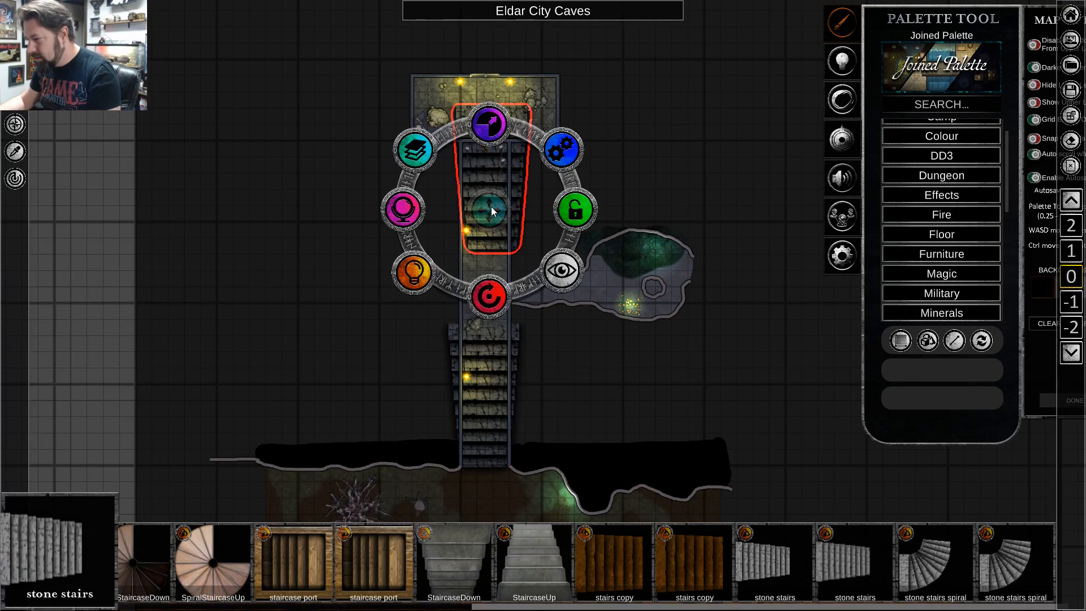
left_click_drag(491, 206, 484, 239)
scroll(614, 391, "up", 2)
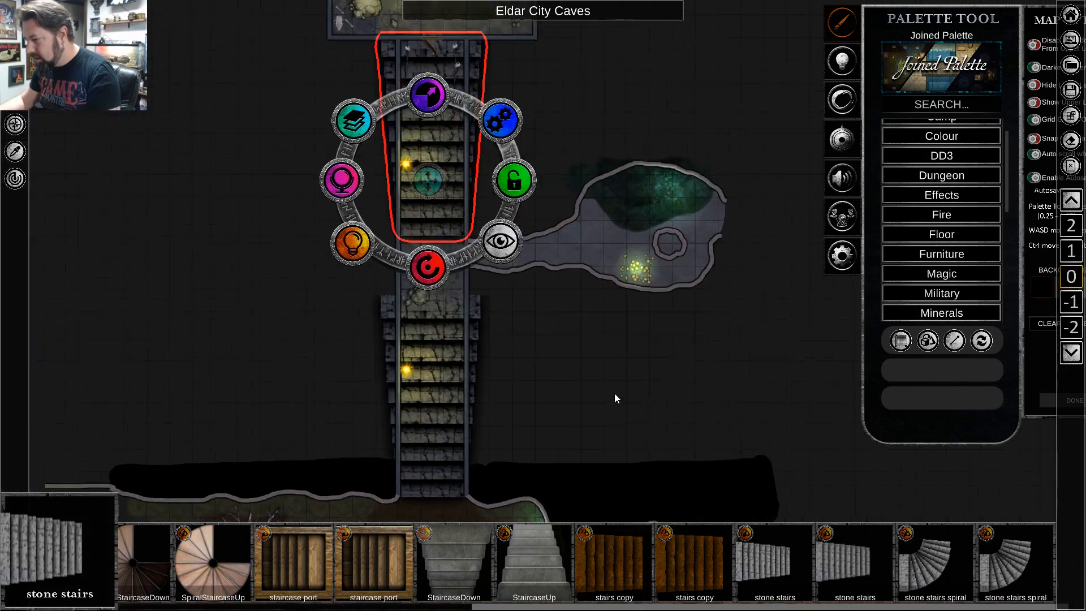
left_click(612, 380)
Fine-position the copied stairs between the upper corridor's walls, above the side cave passage, and deselect them.
scroll(283, 186, "up", 2)
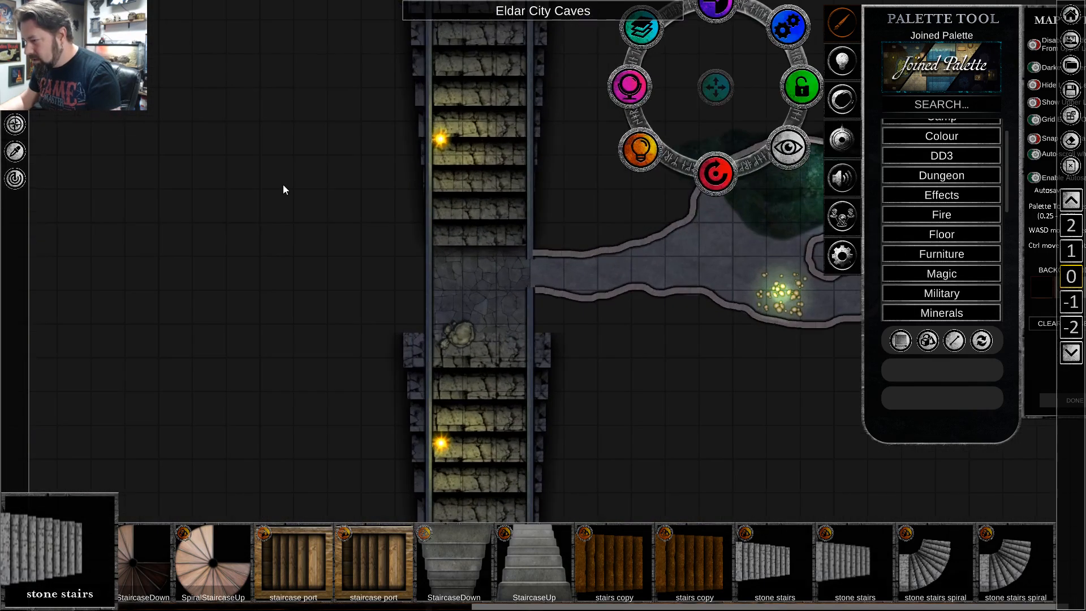
left_click(503, 109)
scroll(484, 104, "up", 1)
left_click_drag(472, 175, 474, 185)
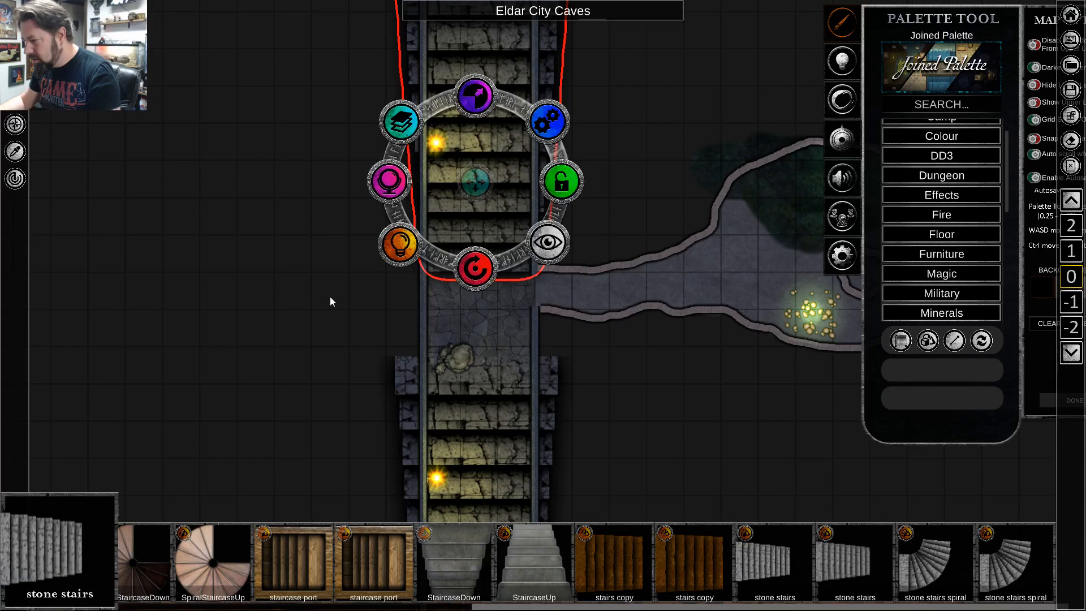
scroll(331, 297, "down", 2)
key("s")
key("w")
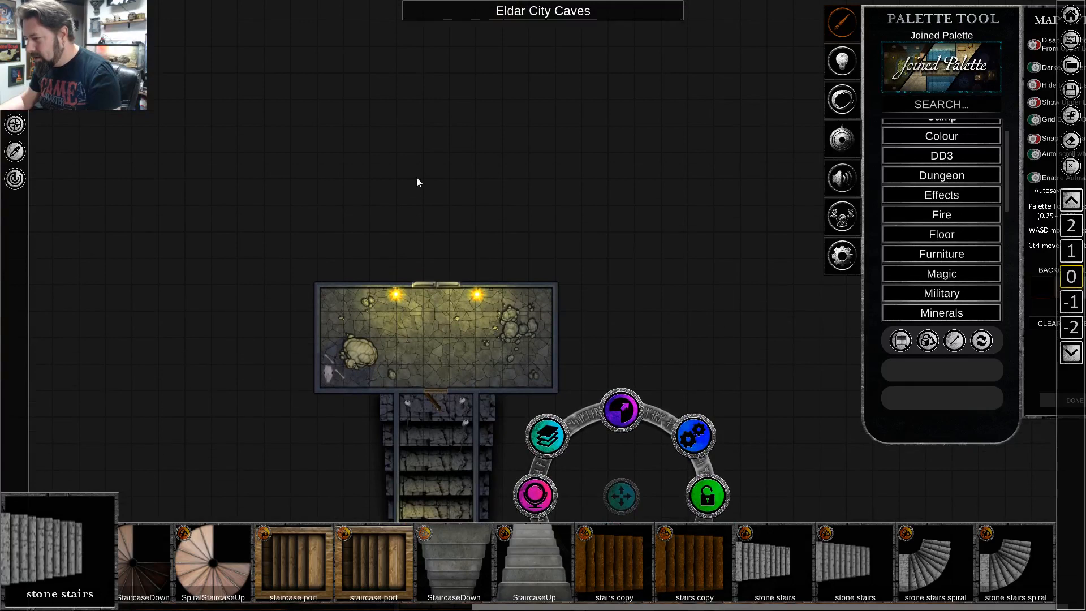
left_click(636, 281)
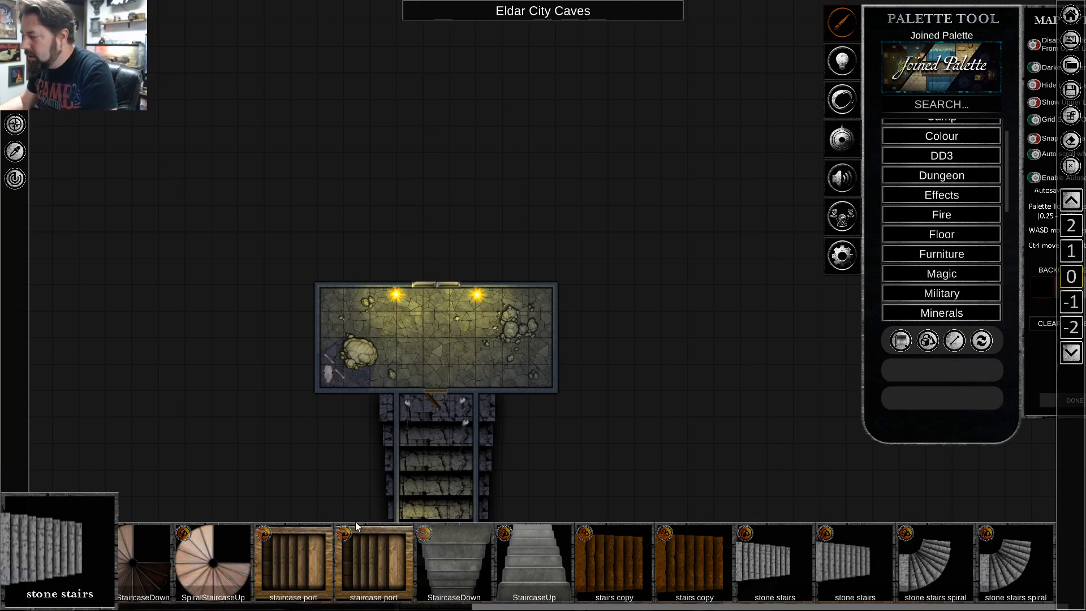
Choose the Rock terrain textures and set up a freehand terrain brush with 0.00 softness.
scroll(398, 225, "up", 3)
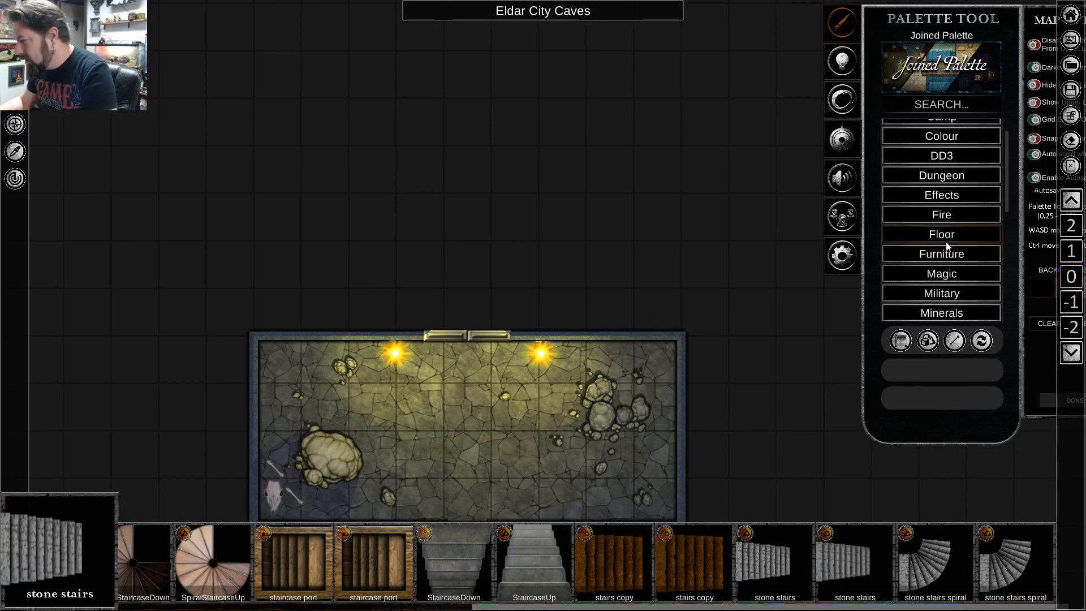
scroll(942, 260, "down", 5)
scroll(944, 269, "down", 3)
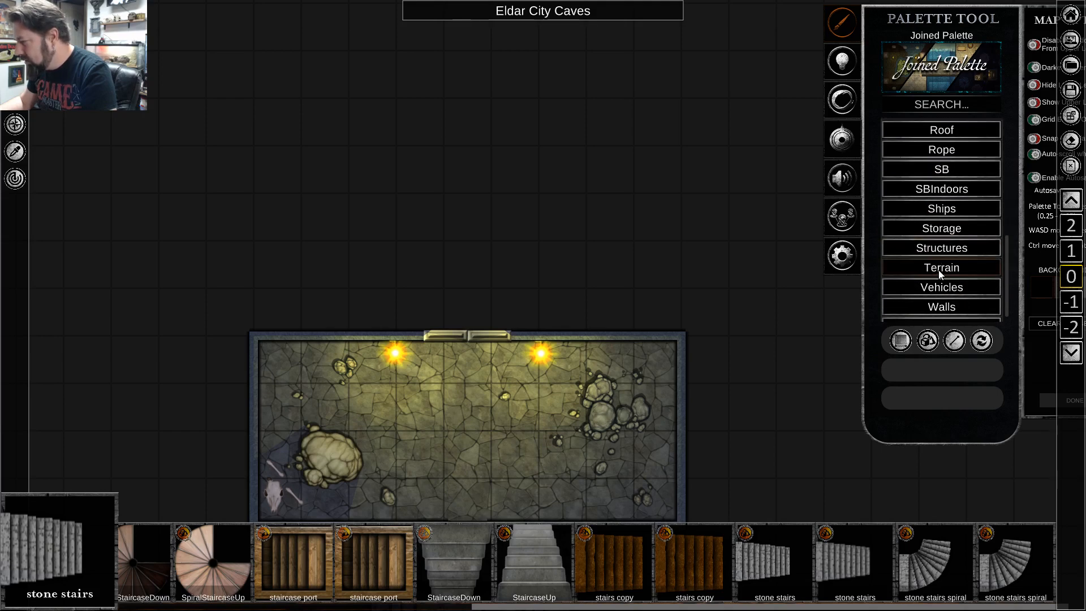
left_click(939, 270)
scroll(945, 286, "down", 3)
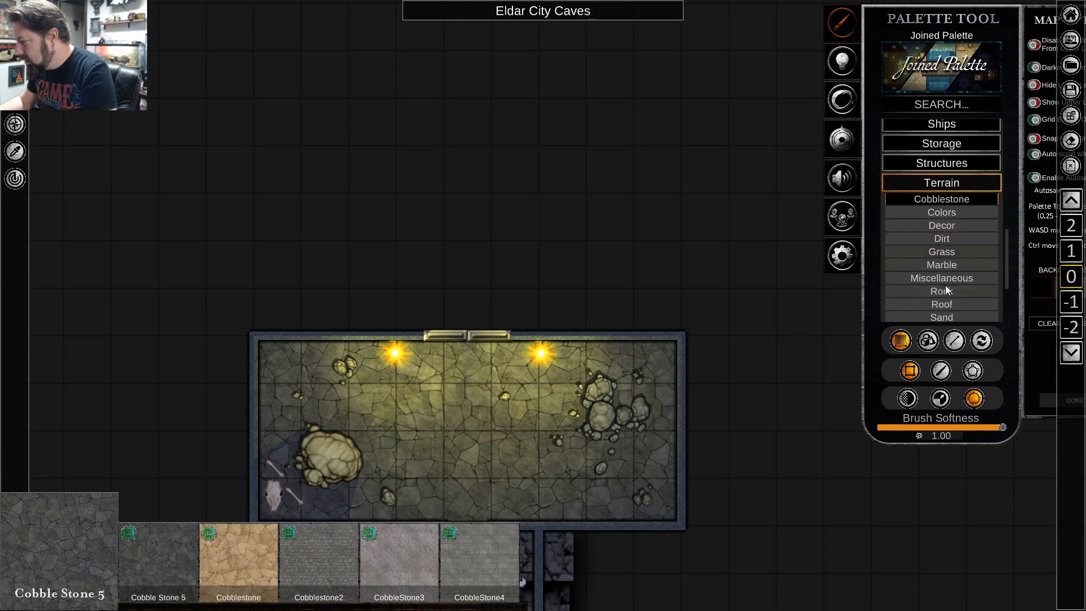
scroll(943, 294, "down", 1)
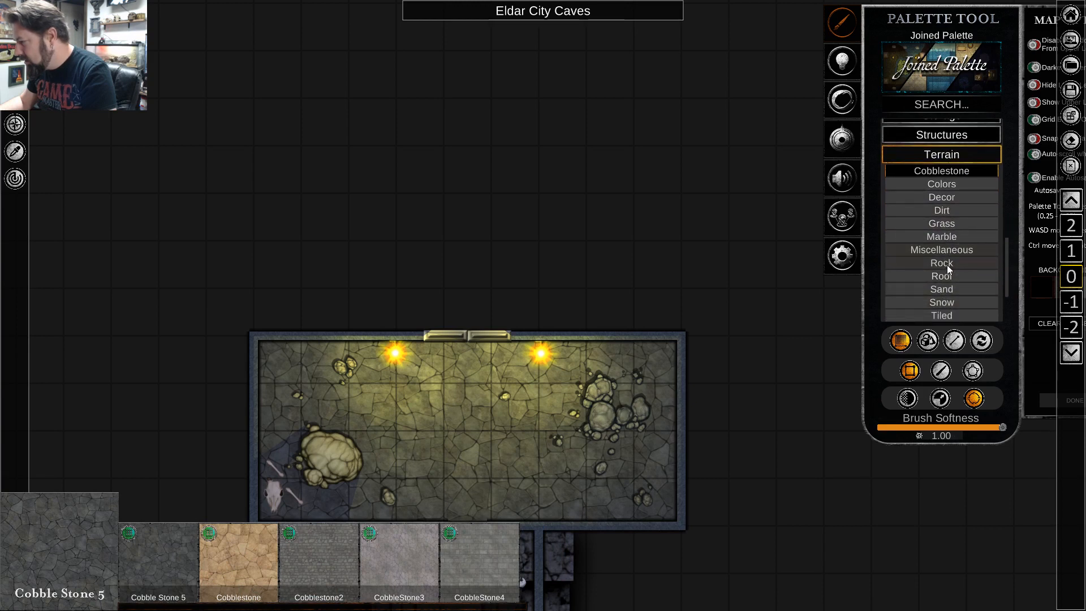
scroll(948, 270, "down", 3)
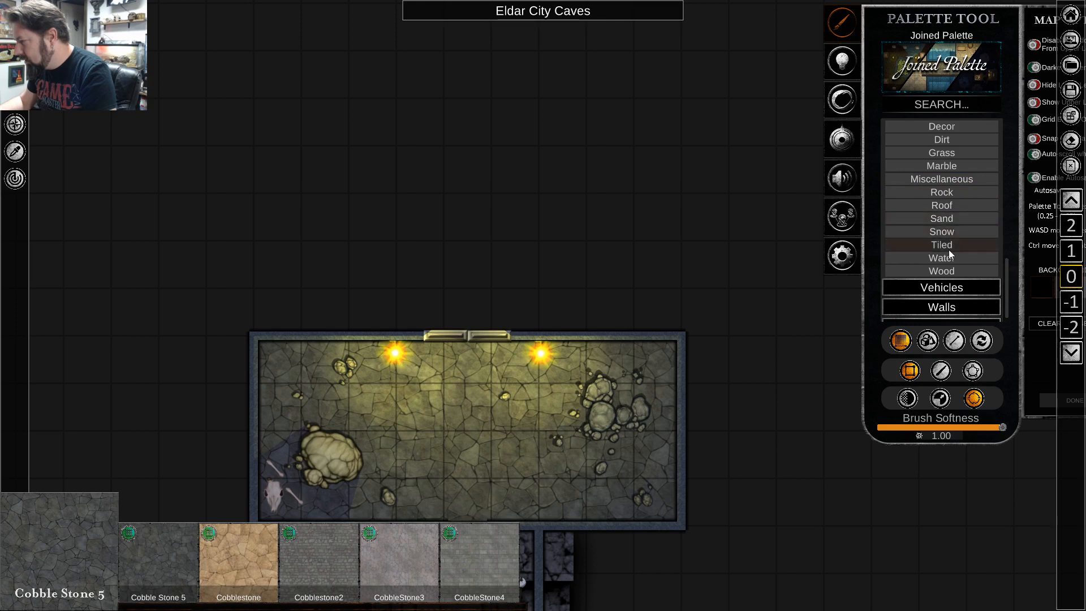
scroll(949, 258, "up", 2)
left_click(949, 220)
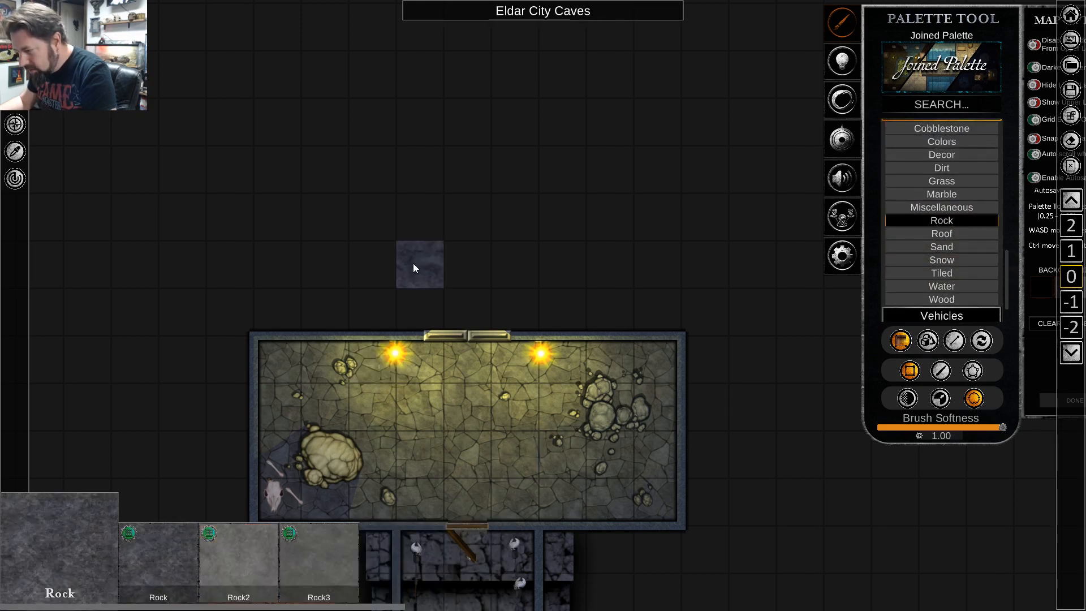
left_click(941, 371)
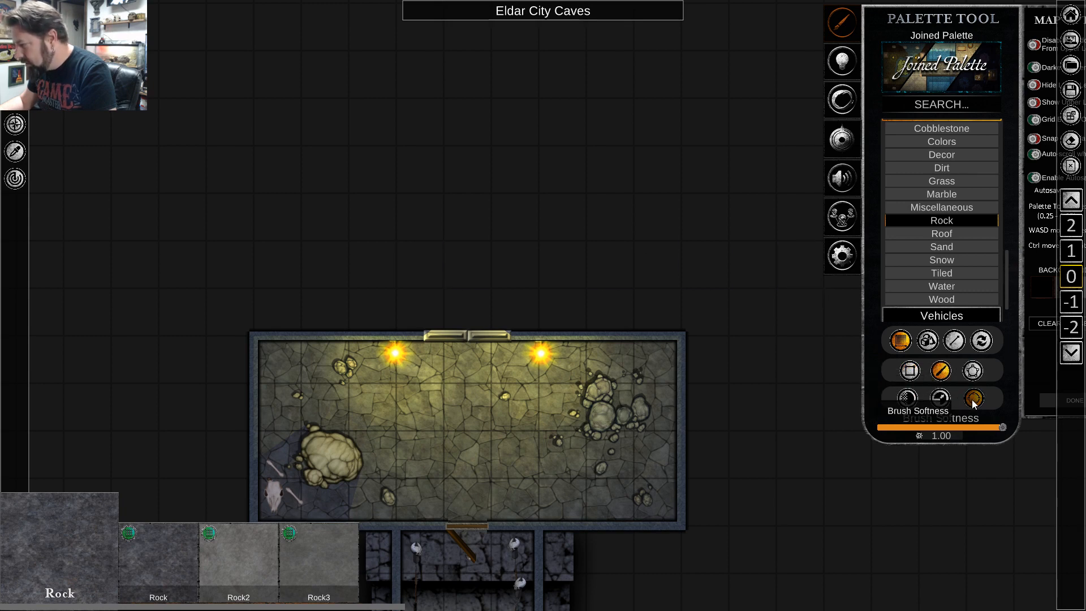
left_click_drag(1003, 428, 836, 436)
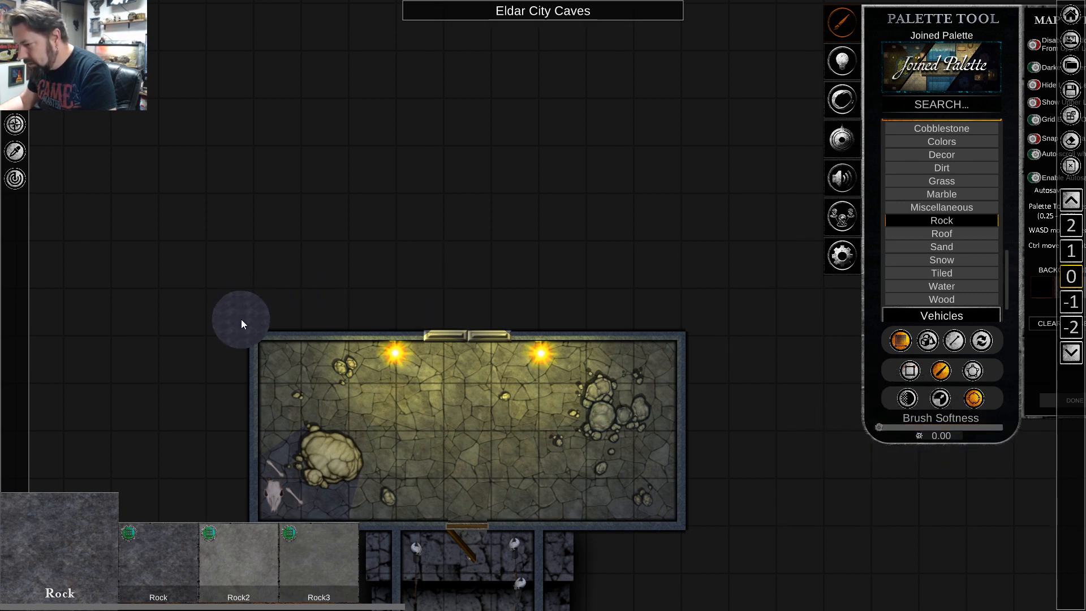
Paint a filled, dome-shaped Rock3 cave floor directly above the hall, spanning its full width.
mouse_move(242, 321)
left_mouse_down()
mouse_move(279, 251)
mouse_move(367, 225)
mouse_move(468, 218)
mouse_move(642, 313)
mouse_move(650, 283)
left_mouse_up()
key("ctrl+z")
left_click(302, 563)
left_click_drag(572, 235, 455, 229)
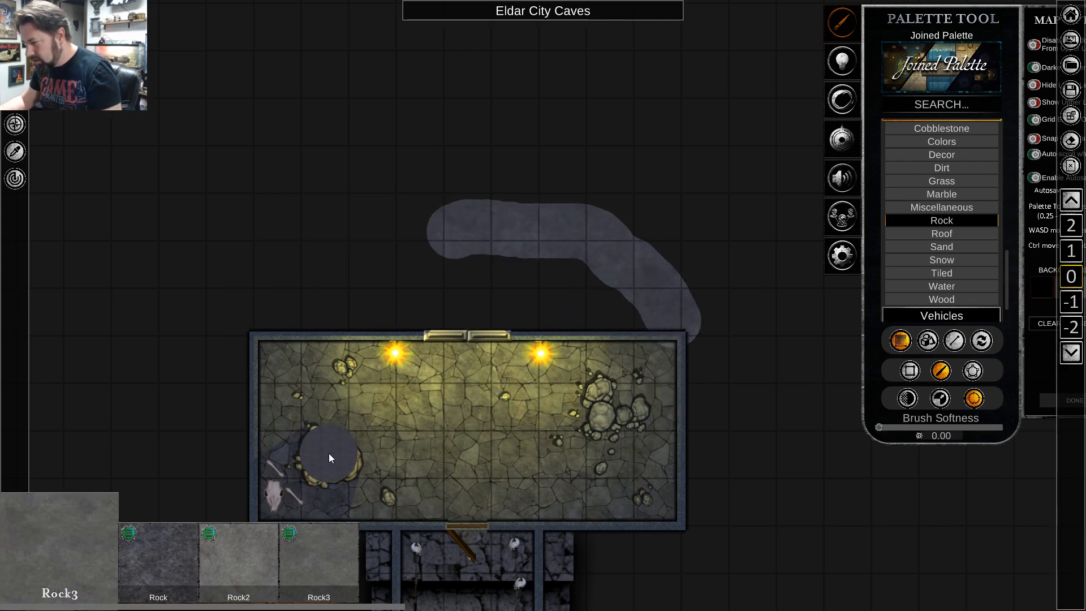
key("ctrl+z")
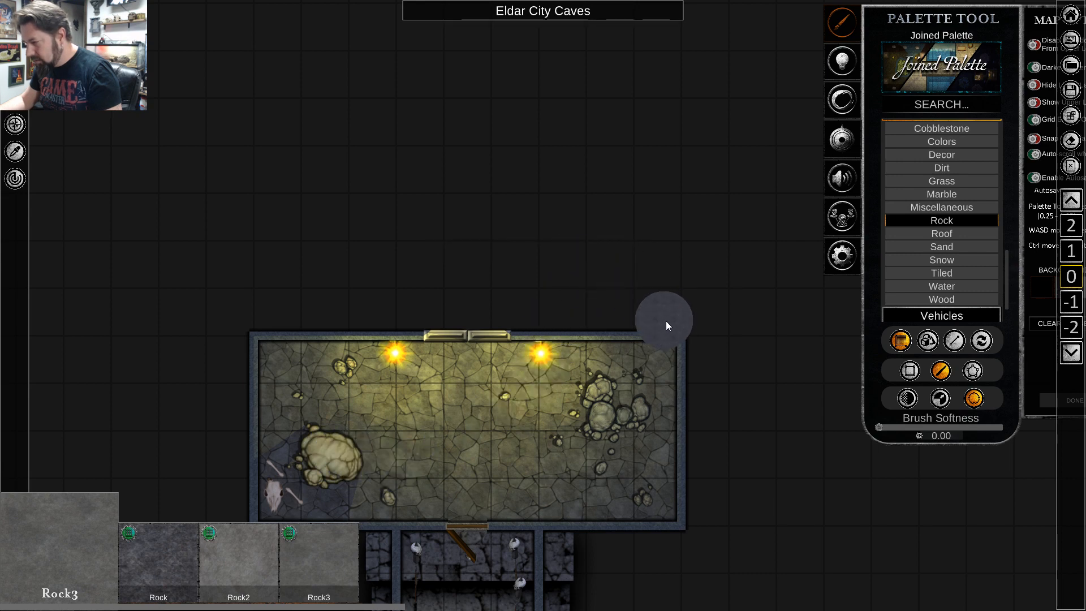
mouse_move(667, 321)
left_mouse_down()
mouse_move(595, 217)
mouse_move(525, 165)
mouse_move(443, 149)
mouse_move(352, 162)
mouse_move(291, 196)
mouse_move(261, 255)
left_mouse_up()
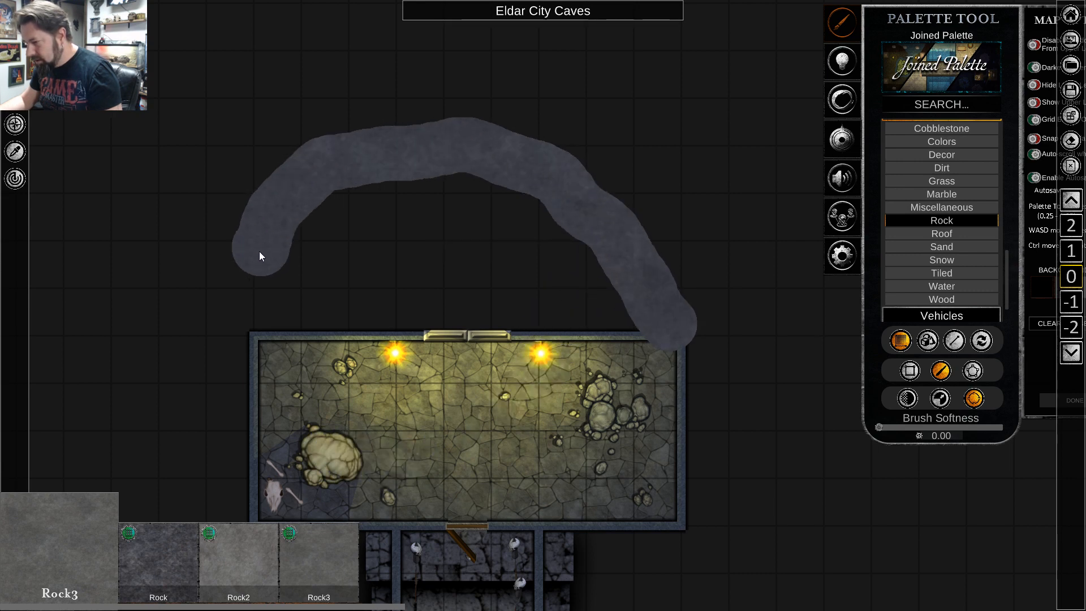
mouse_move(245, 308)
left_mouse_down()
mouse_move(292, 320)
mouse_move(648, 323)
mouse_move(482, 188)
mouse_move(320, 215)
mouse_move(272, 277)
mouse_move(563, 302)
mouse_move(585, 262)
mouse_move(361, 222)
mouse_move(310, 252)
mouse_move(484, 253)
left_mouse_up()
left_click_drag(324, 317, 294, 313)
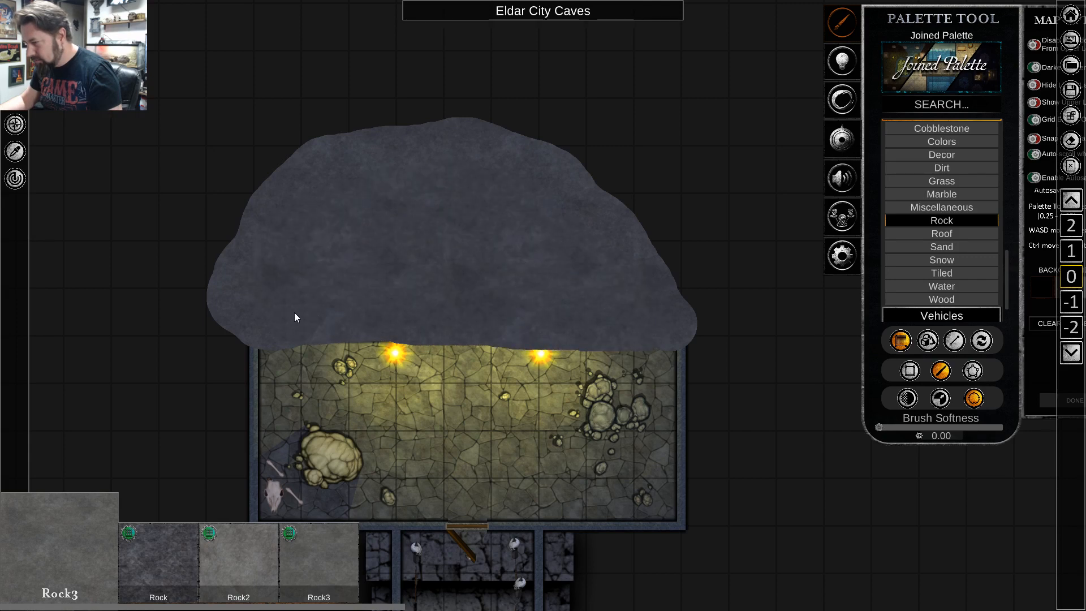
right_click(615, 254)
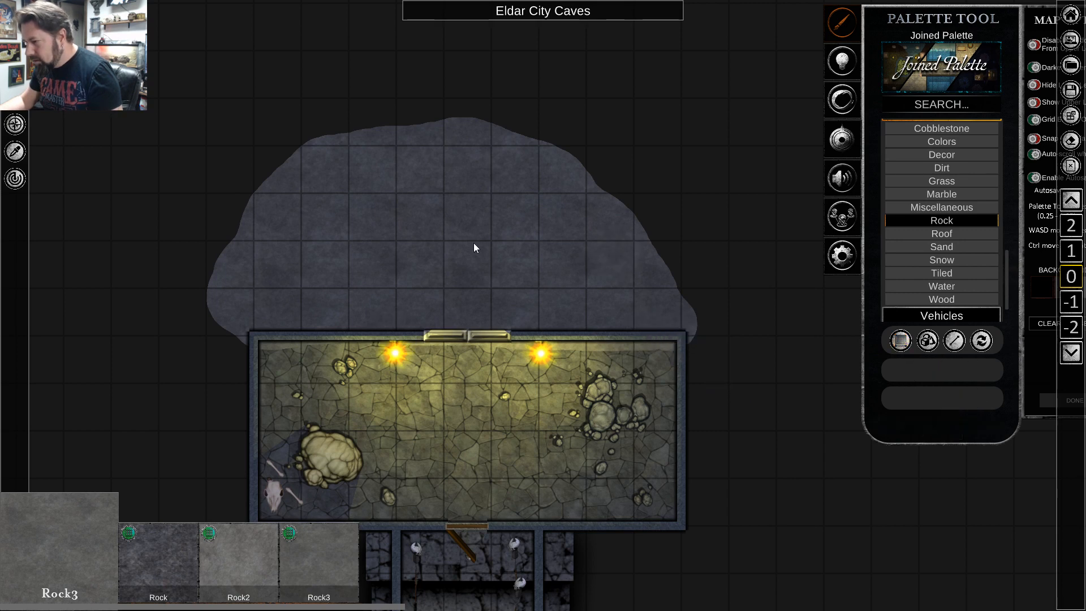
Fill a Rock3 rectangle of about 19 by 15 squares on level -1 behind the new cave, and return to level 0.
scroll(645, 266, "down", 4)
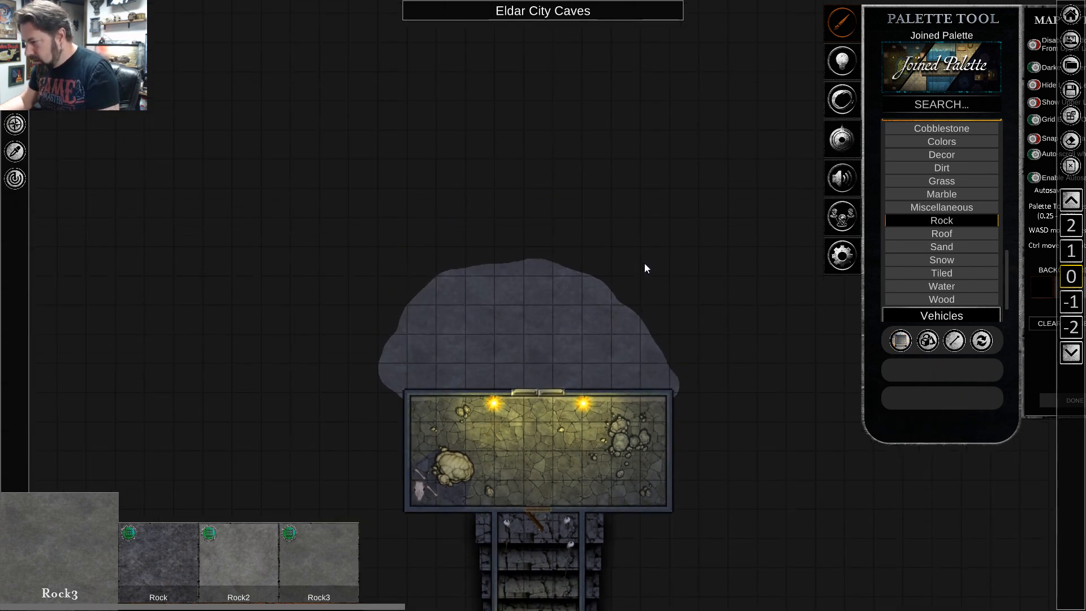
key("w")
left_click(1071, 302)
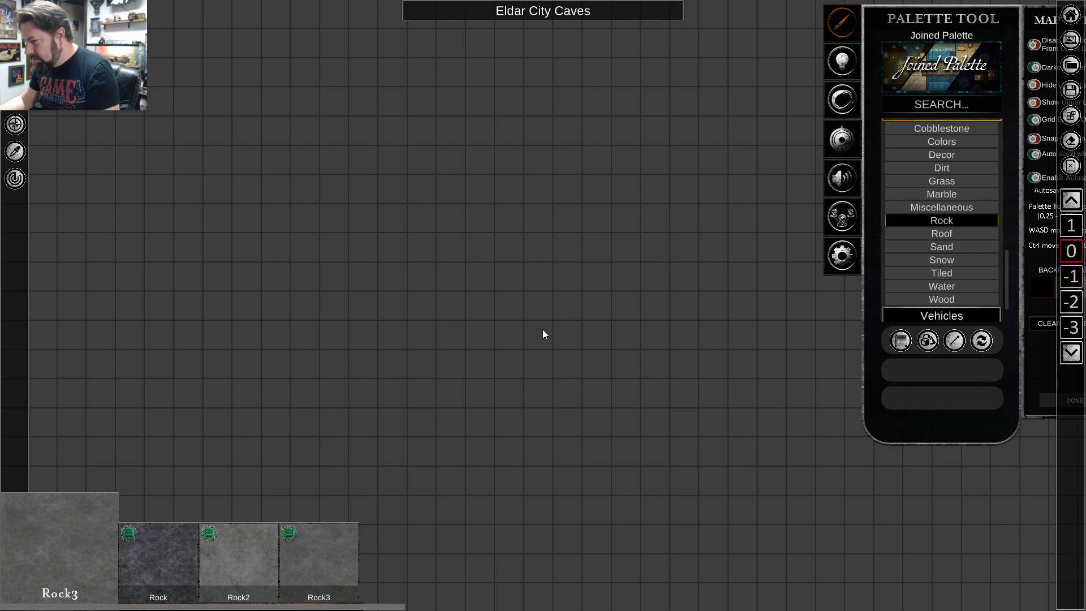
left_click(1070, 254)
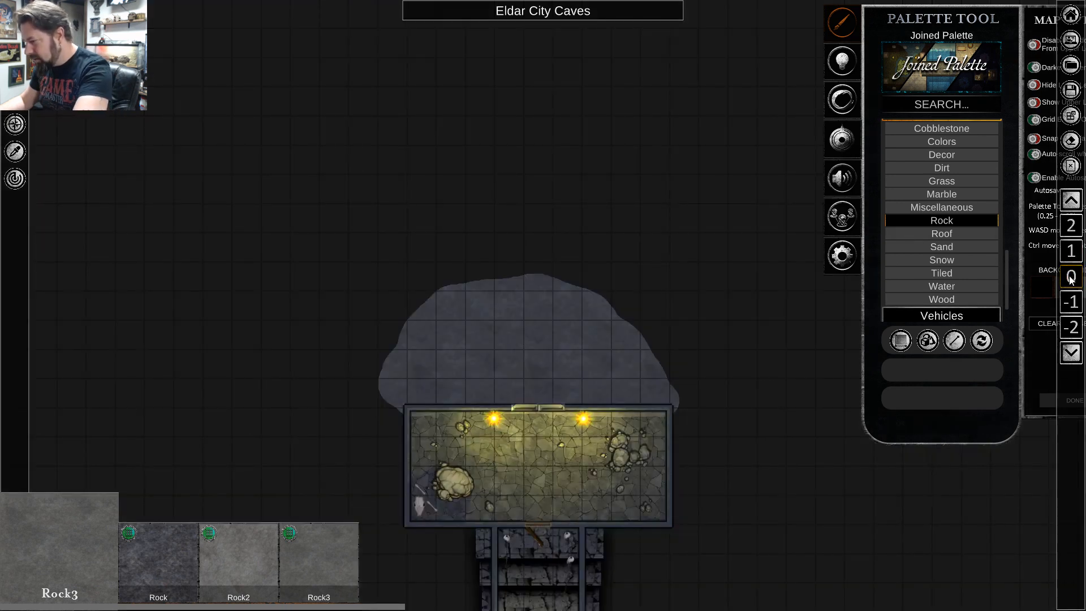
left_click(1074, 303)
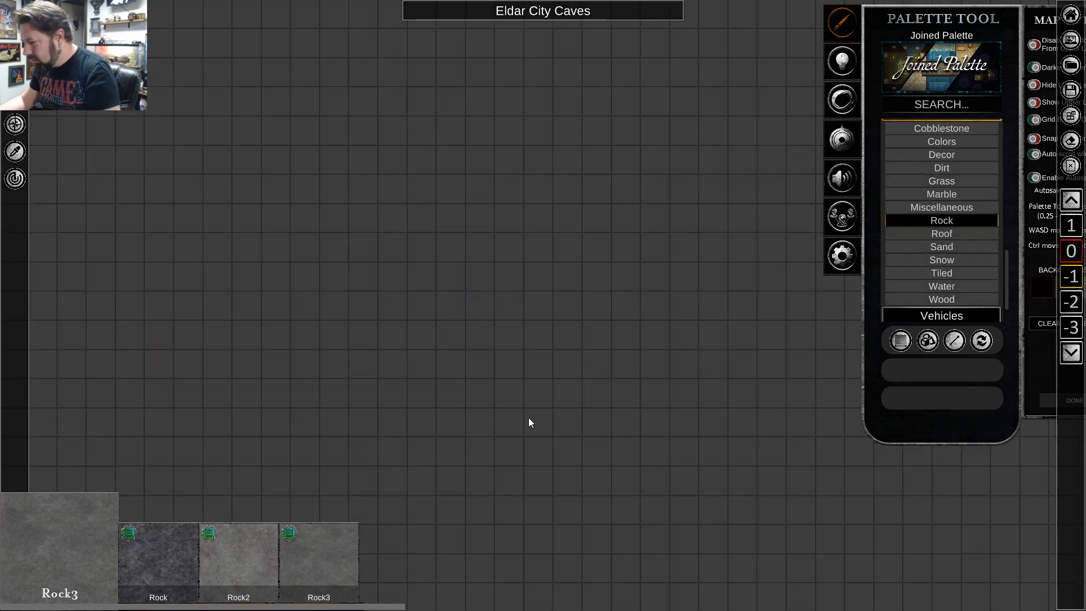
left_click(900, 340)
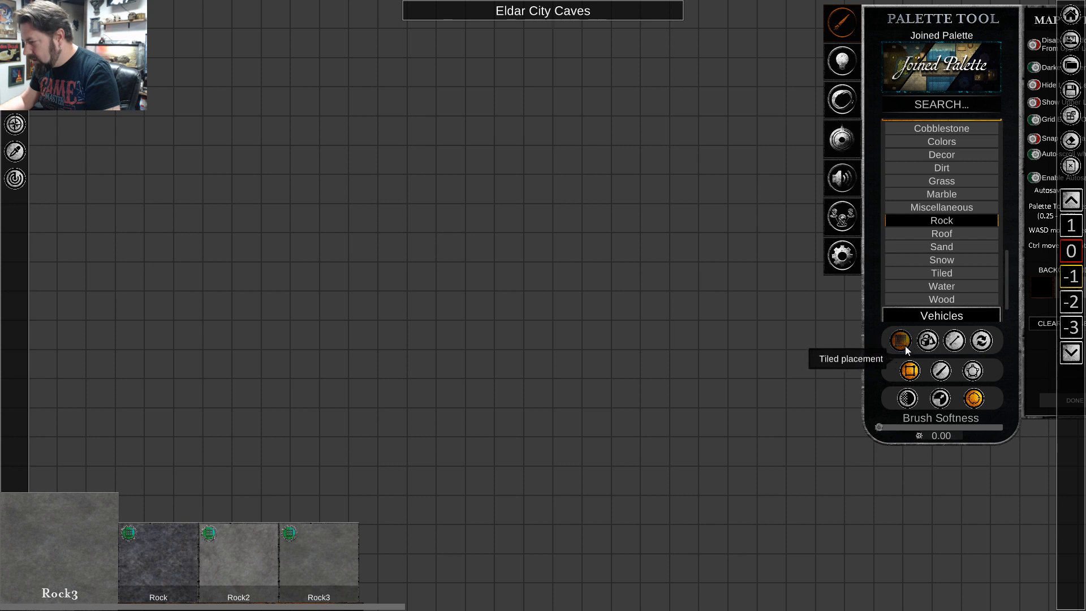
left_click_drag(235, 77, 771, 482)
left_click(1071, 276)
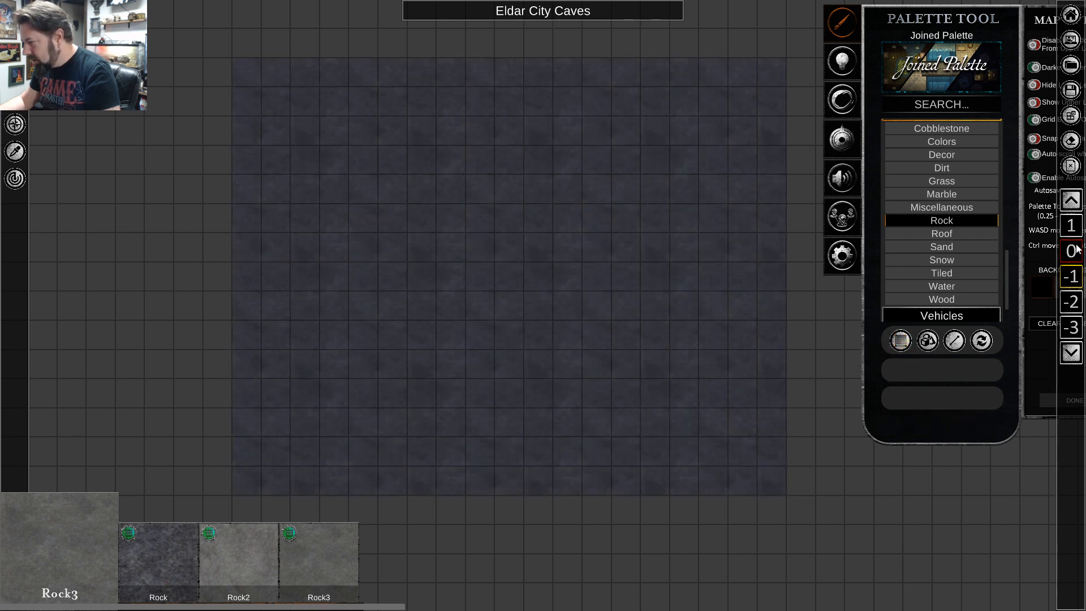
Examine the new rock area, hall, staircases, side cave and southern cave across the map on level 0.
scroll(578, 223, "up", 3)
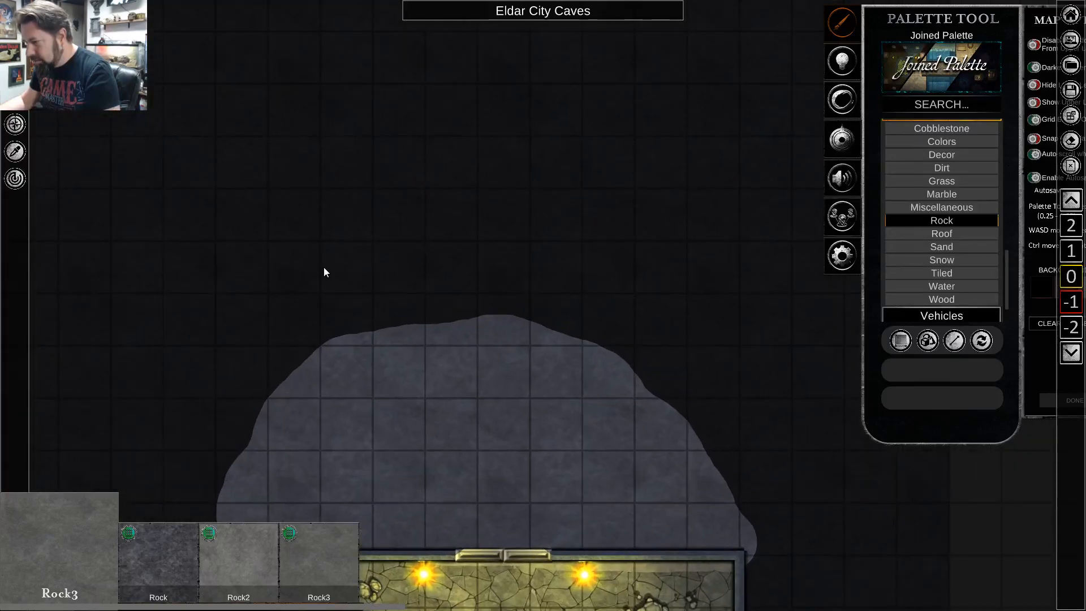
scroll(518, 265, "up", 2)
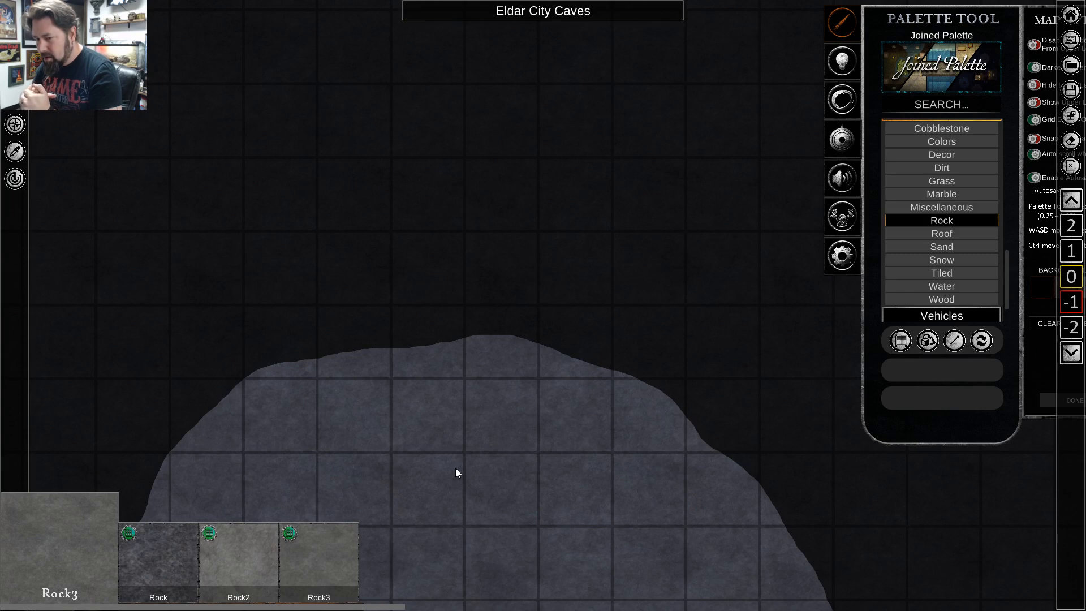
key("s")
scroll(594, 365, "down", 5)
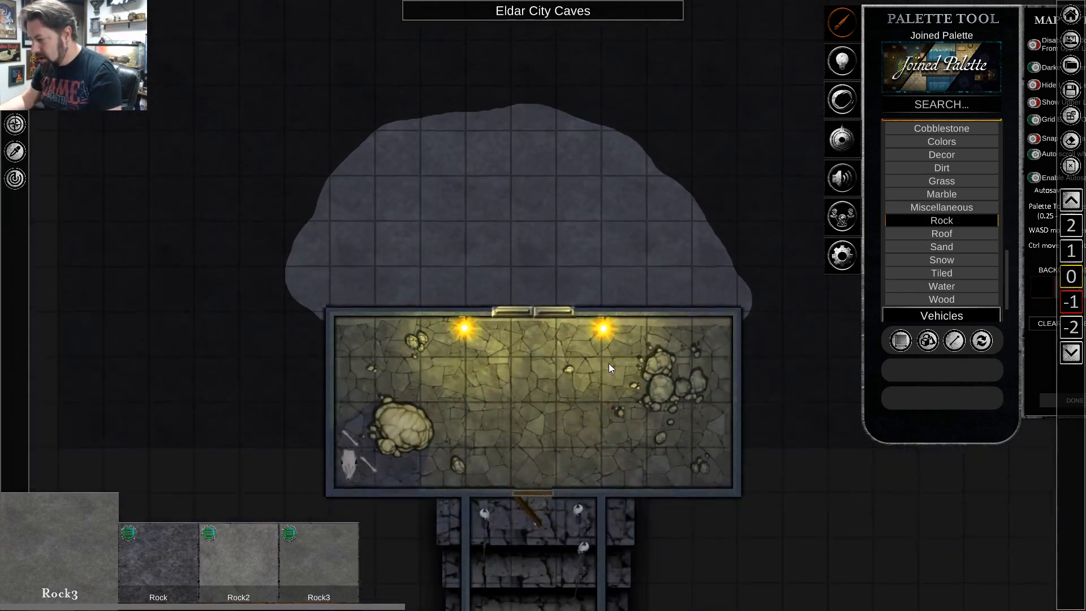
scroll(604, 375, "down", 3)
key("s")
key("w")
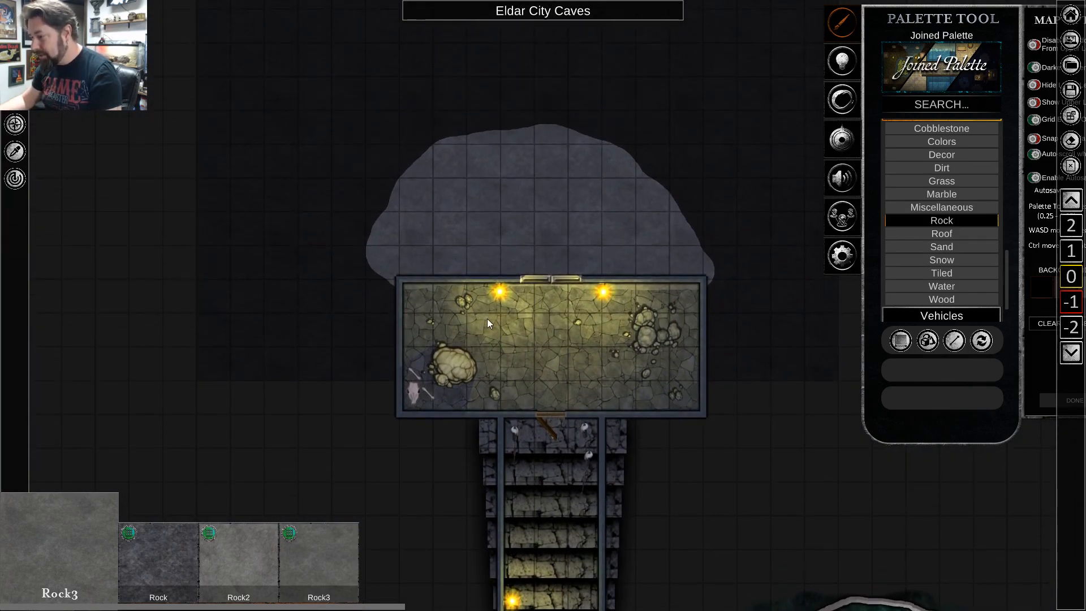
scroll(487, 317, "up", 3)
key("d")
key("s")
scroll(729, 540, "down", 2)
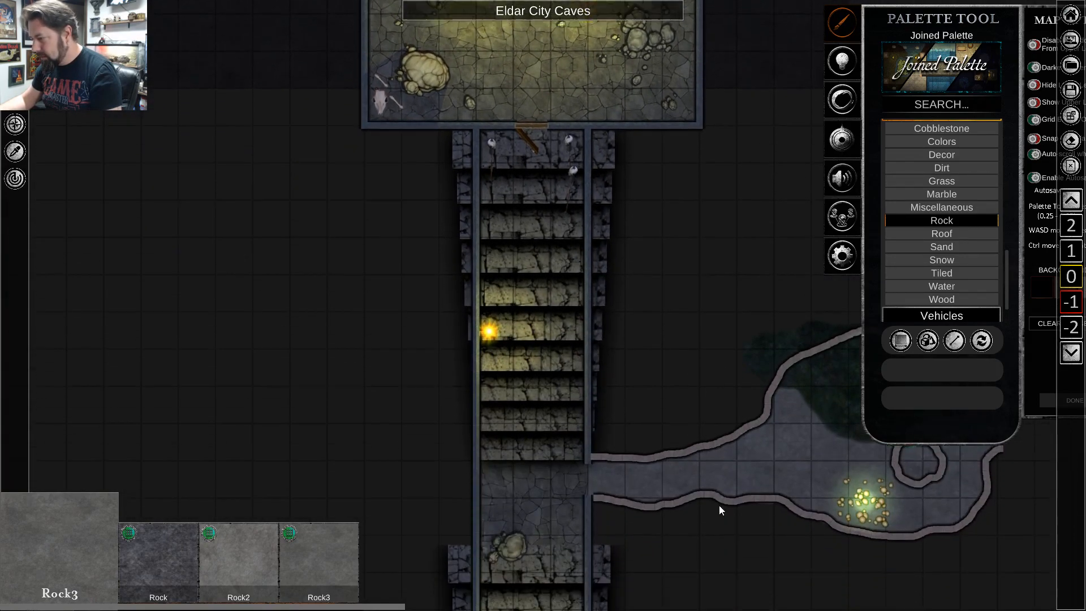
key("s")
scroll(719, 505, "down", 5)
key("d")
key("s")
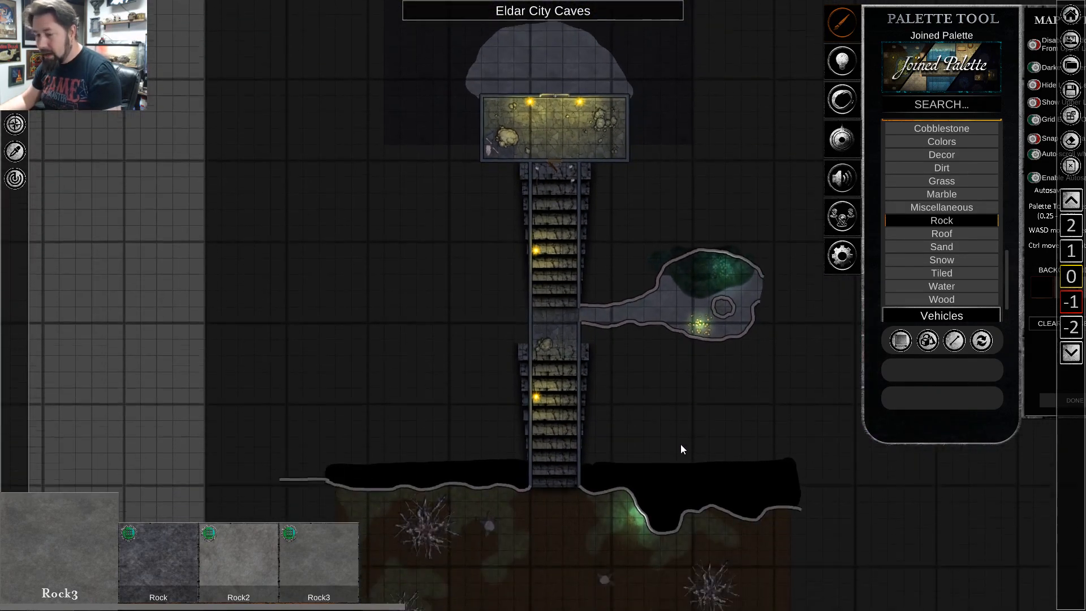
key("s")
scroll(681, 406, "up", 2)
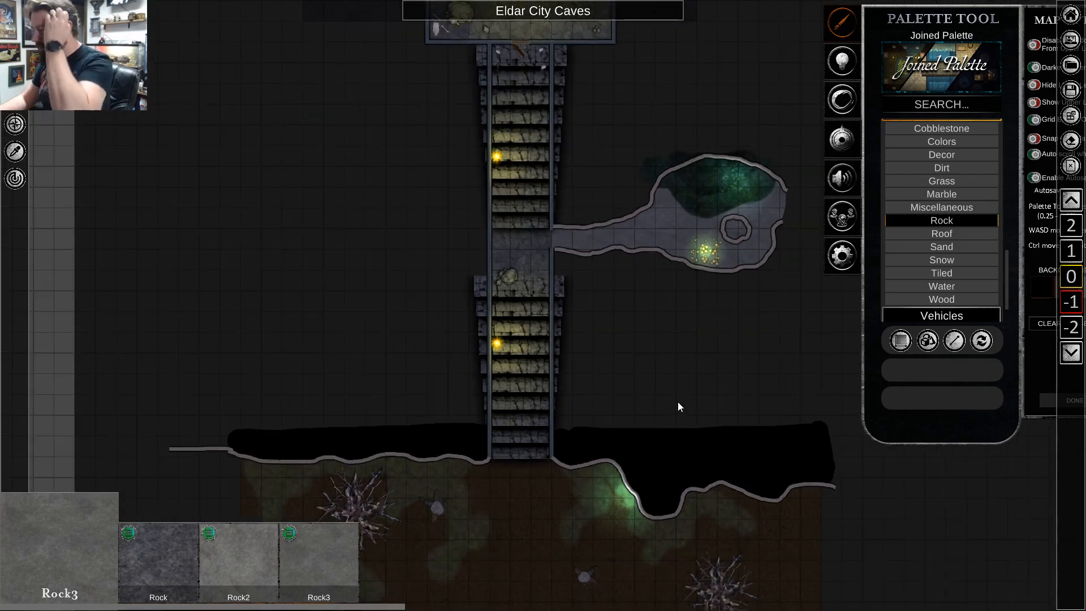
scroll(678, 402, "down", 2)
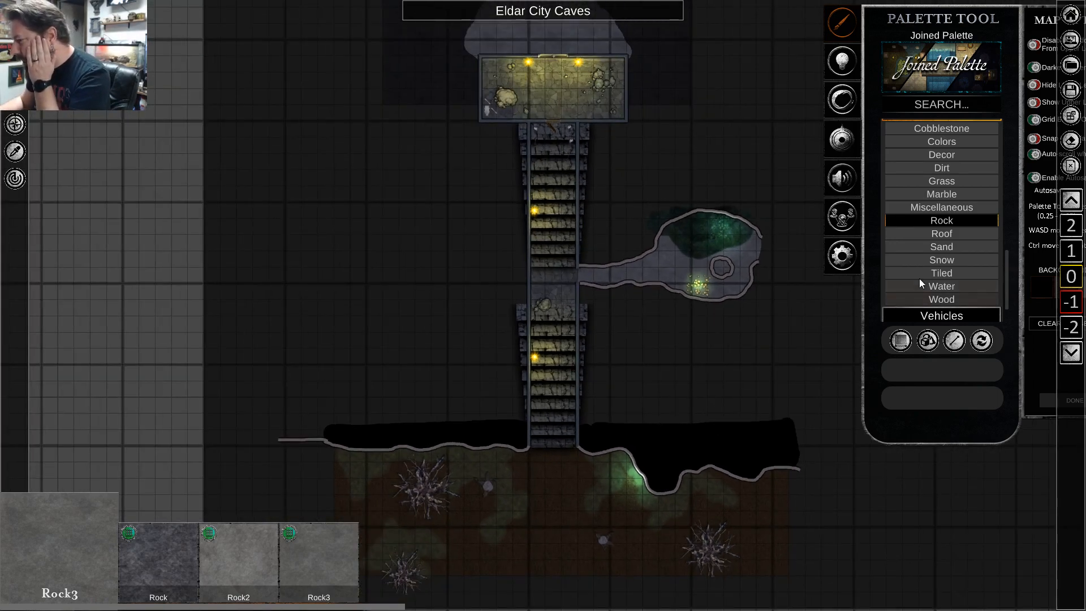
Raise the opacity of the black backdrop object behind the caves to 97.72 and deselect it.
scroll(791, 271, "down", 1)
left_click(453, 280)
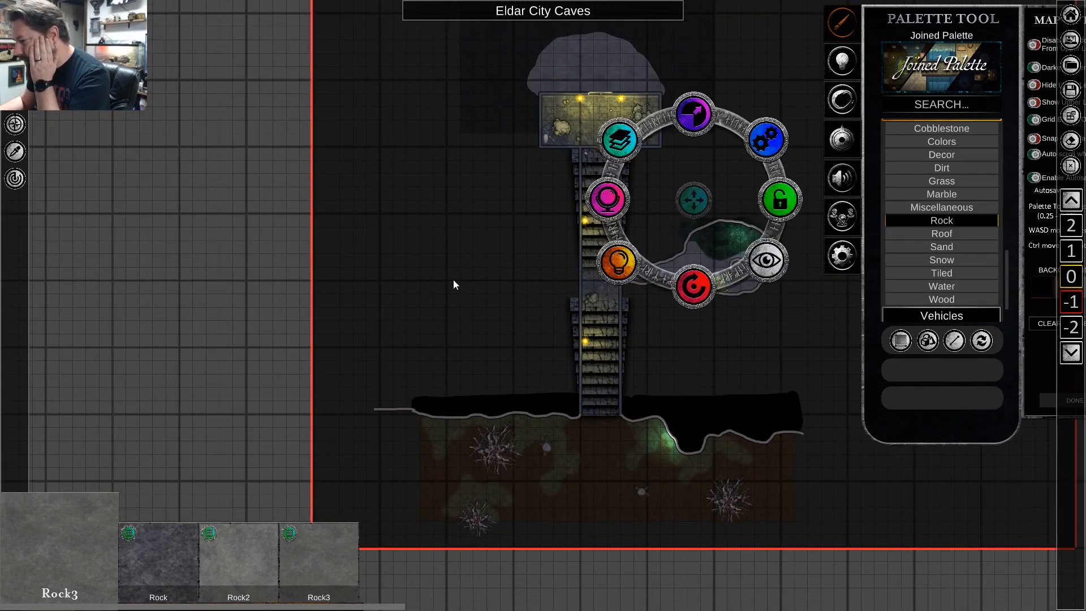
right_click(450, 280)
left_click(450, 280)
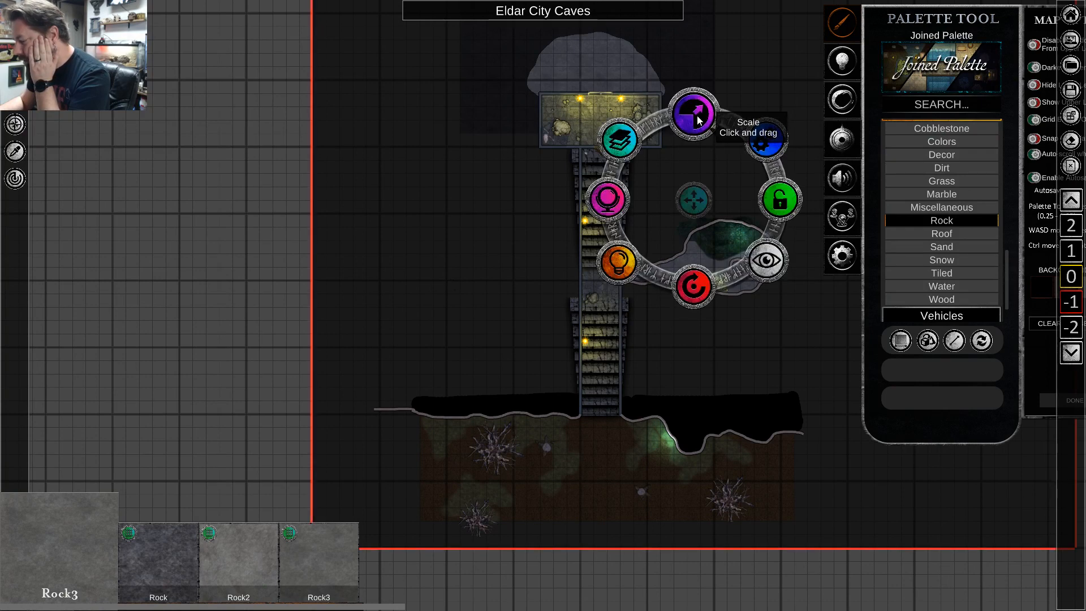
left_click(607, 210)
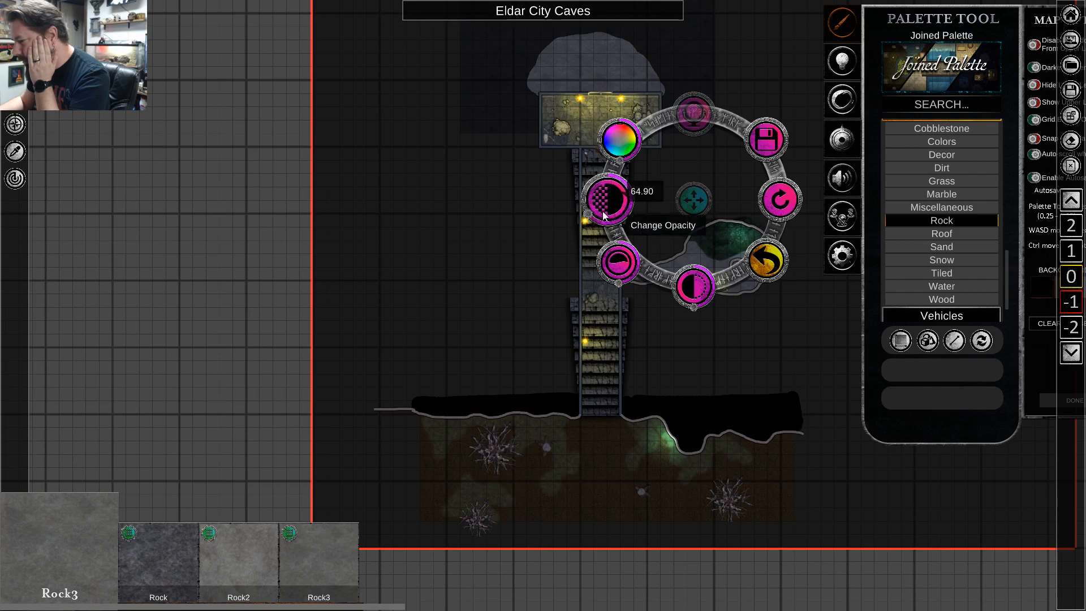
left_click_drag(588, 214, 589, 195)
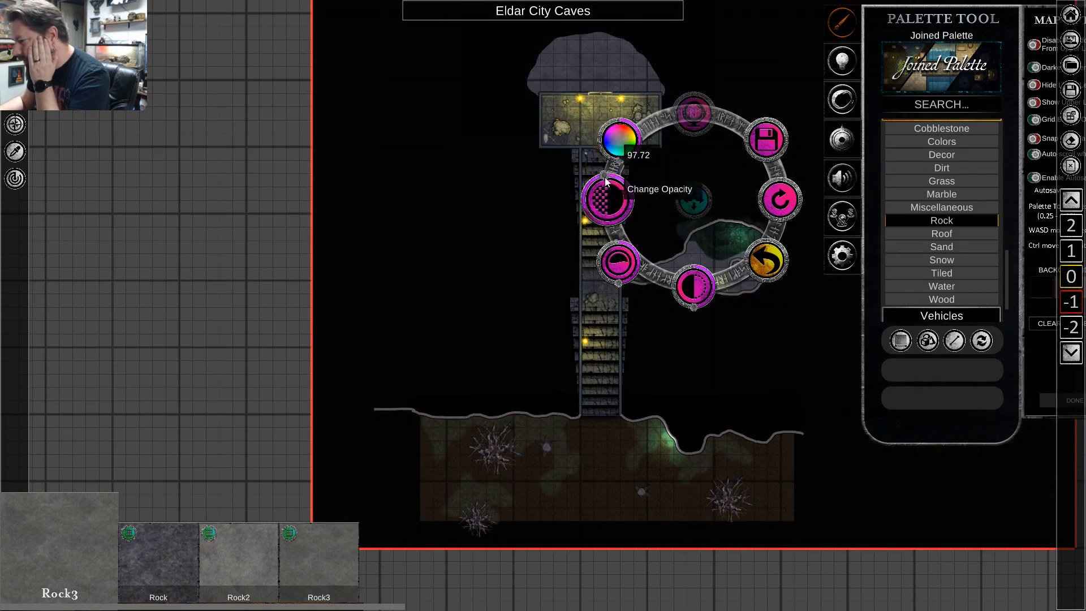
right_click(428, 290)
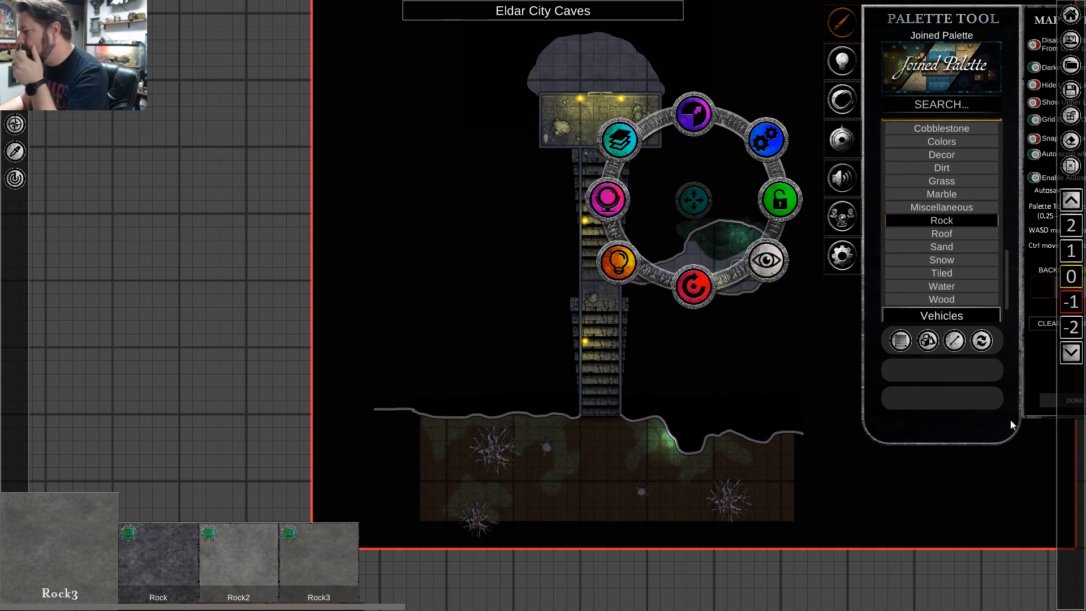
right_click(793, 364)
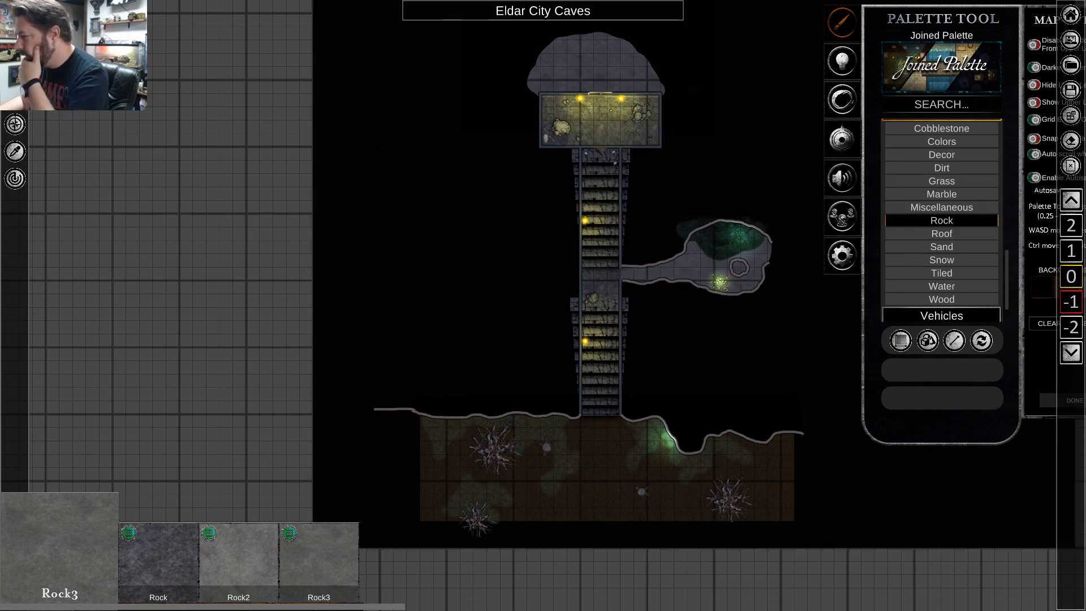
Open the export settings for the Eldar City Caves map and move the palette tool clear of the drawn map area.
left_click(1072, 97)
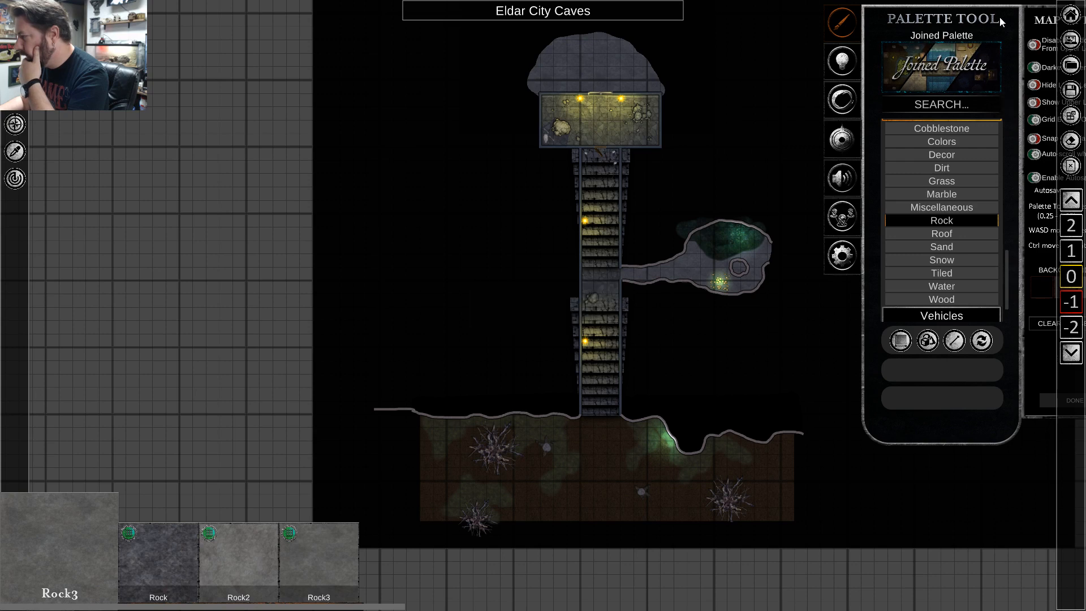
right_click(694, 391)
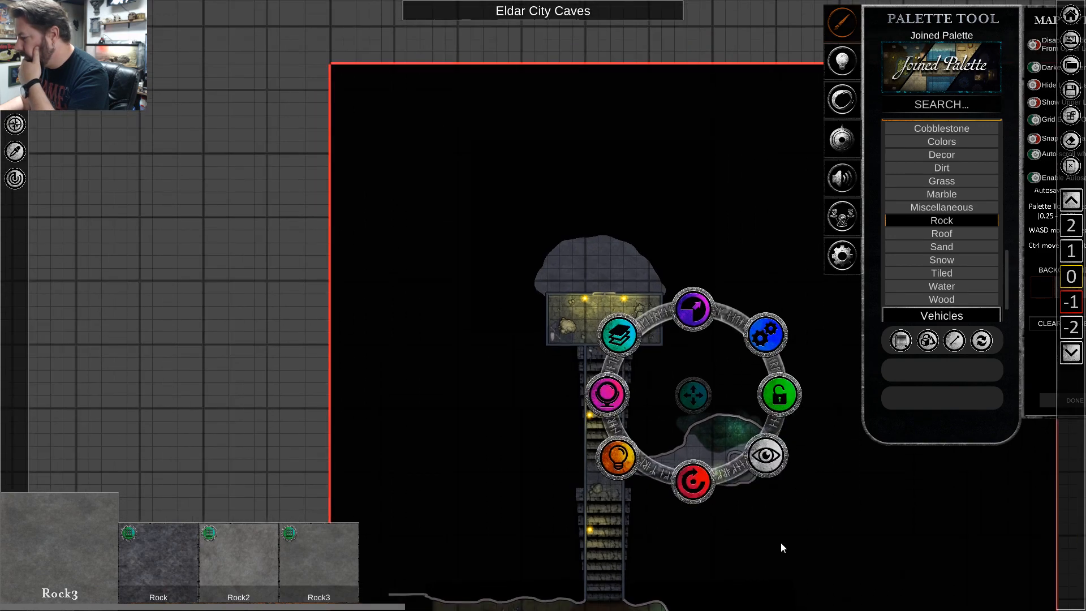
left_click_drag(1007, 8, 273, 67)
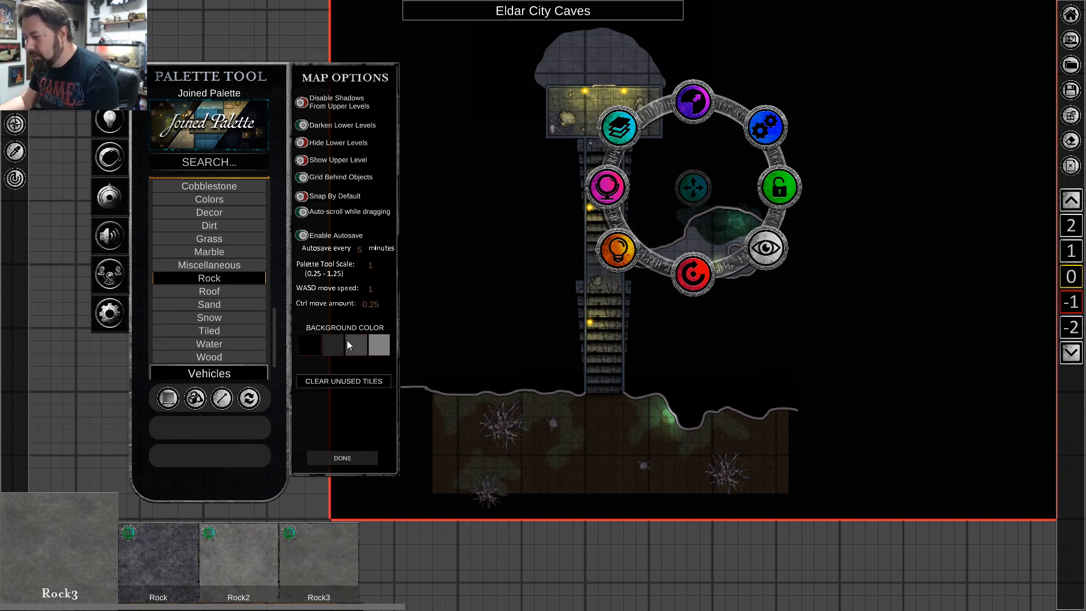
left_click(103, 324)
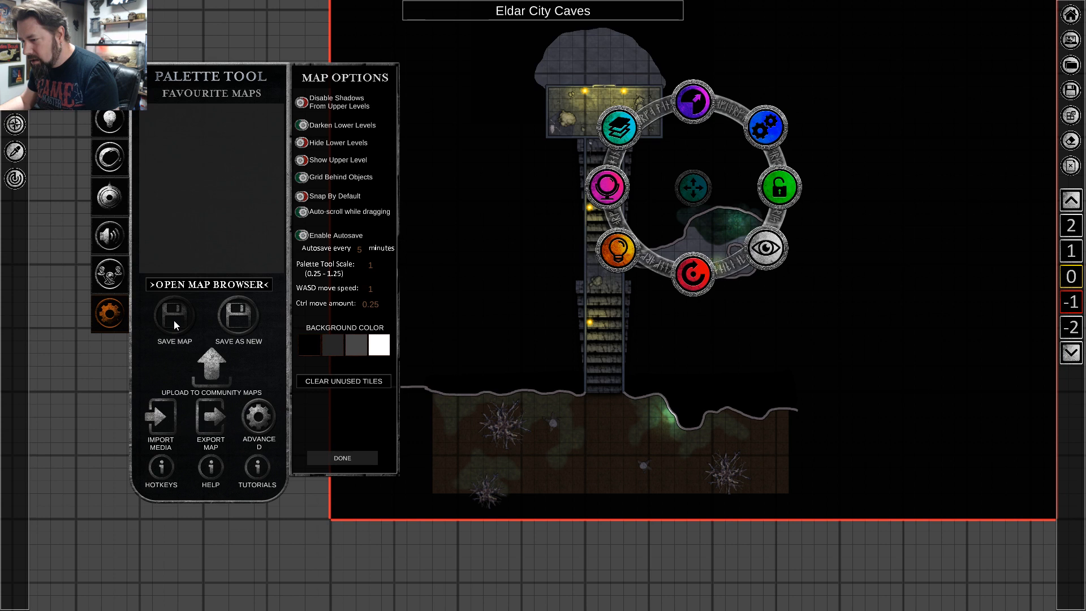
left_click(216, 422)
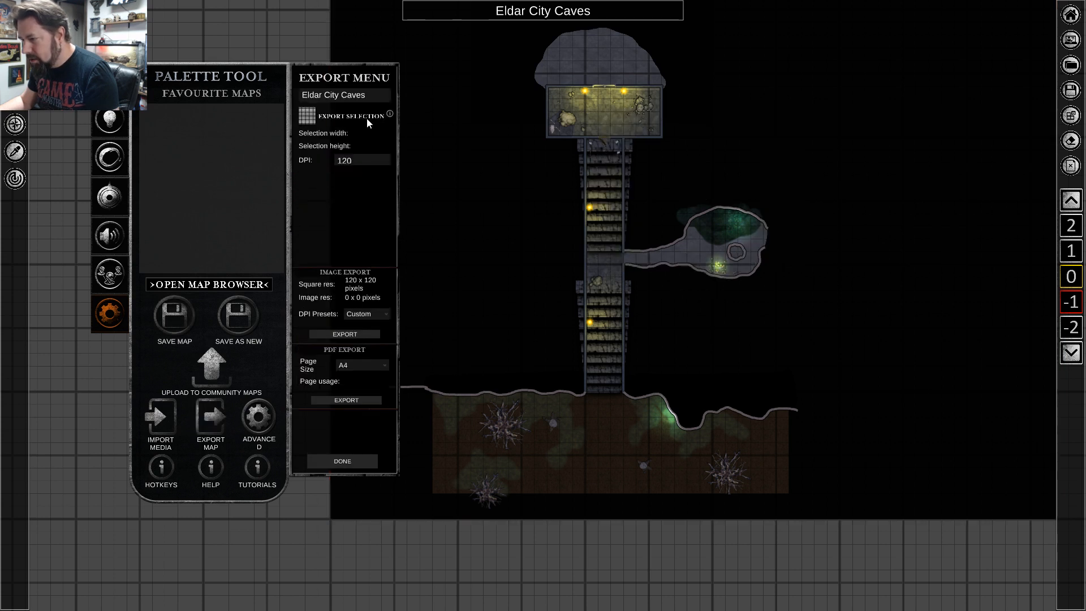
left_click_drag(289, 77, 225, 51)
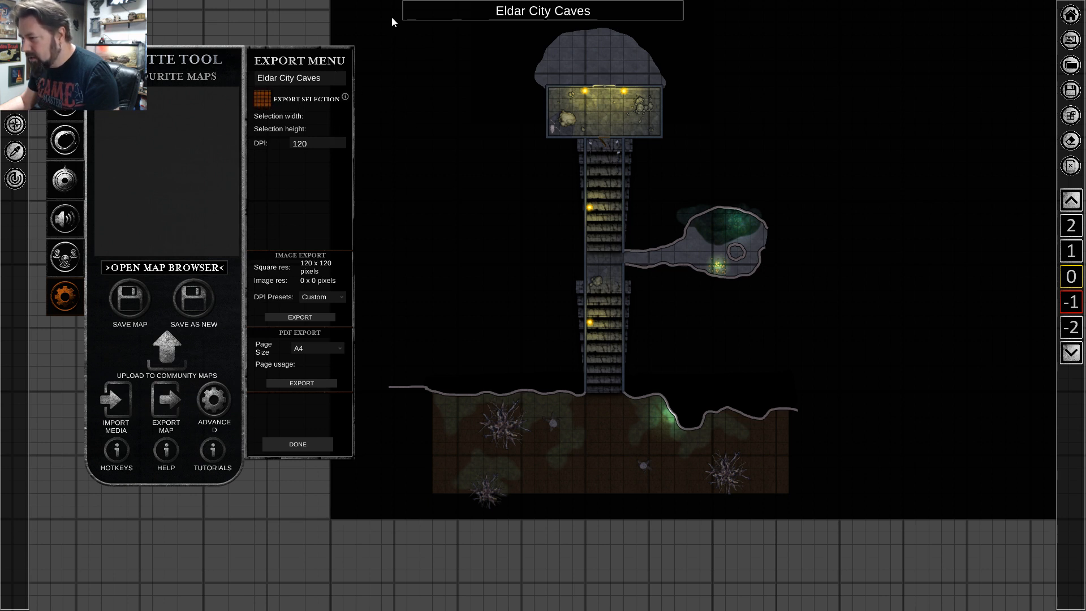
left_click_drag(393, 21, 781, 493)
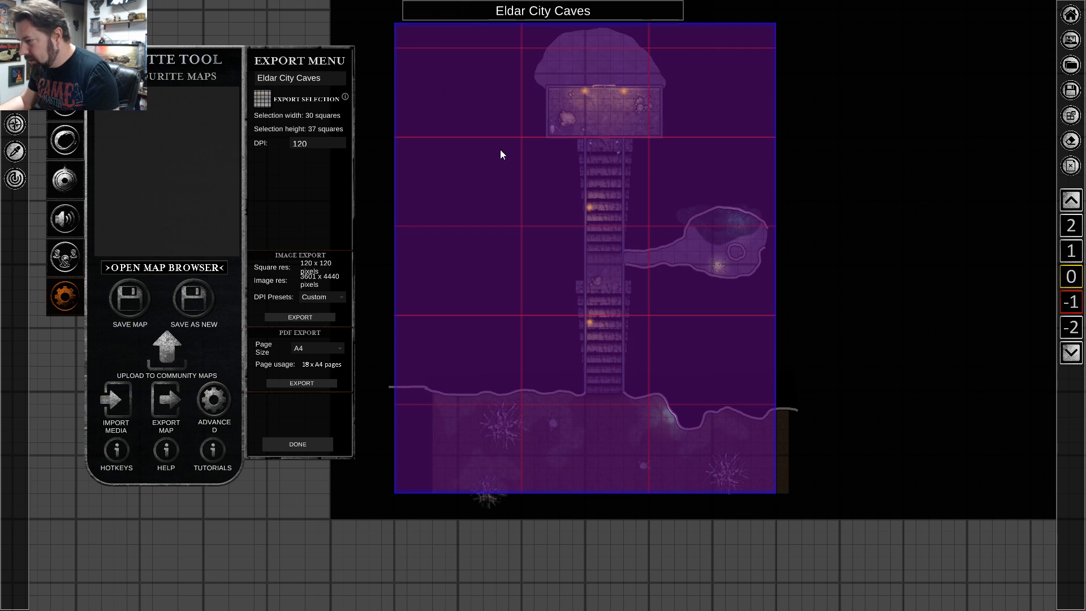
left_click(435, 33)
left_click(368, 31)
Mark a 26 by 37 square export area from the upper rock cave down to the southern cave and export it as an image.
left_click(263, 97)
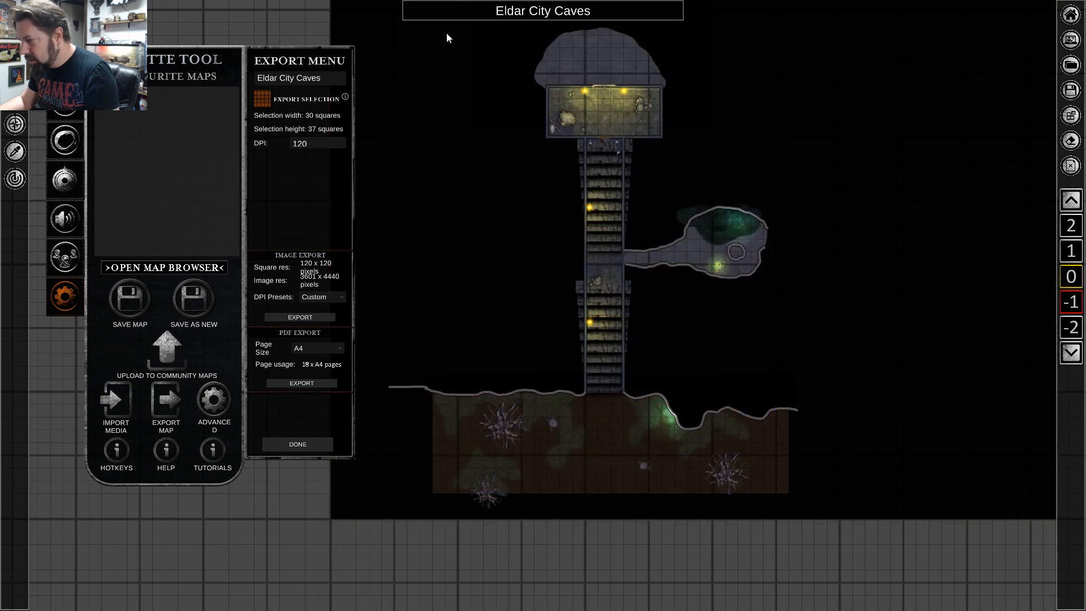
left_click_drag(448, 29, 772, 490)
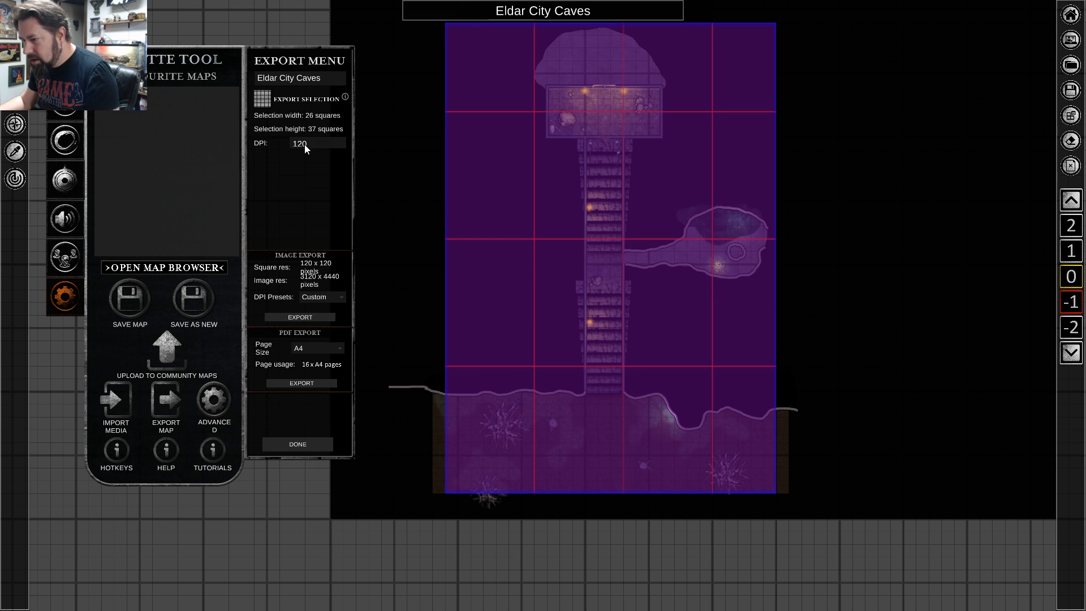
left_click(301, 319)
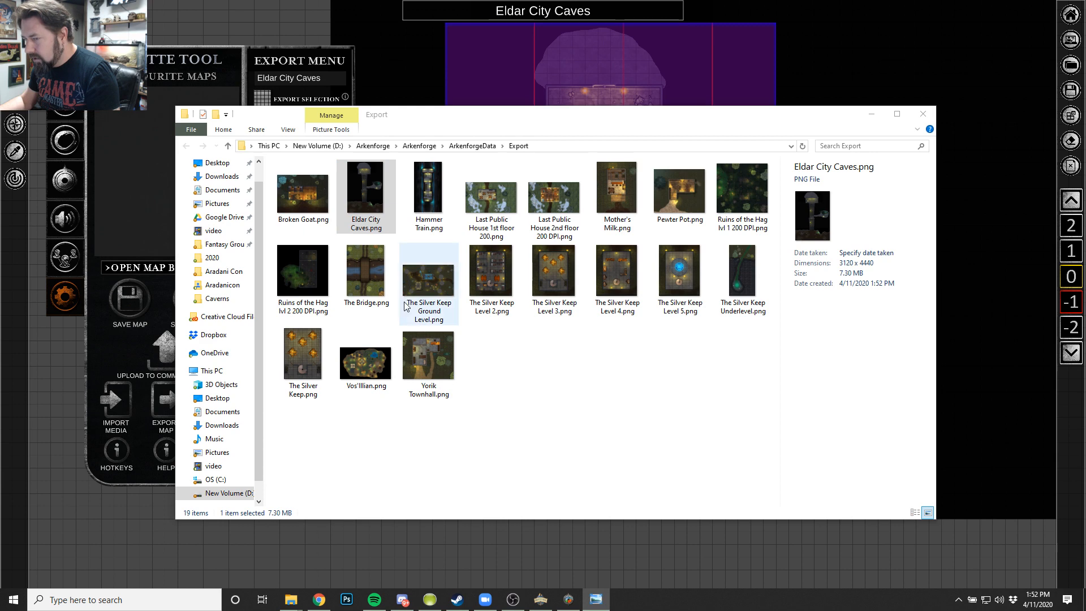
Open the exported Eldar City Caves.png, examine its staircases and side cave up close, and close the image.
left_click_drag(0, 93, 661, 33)
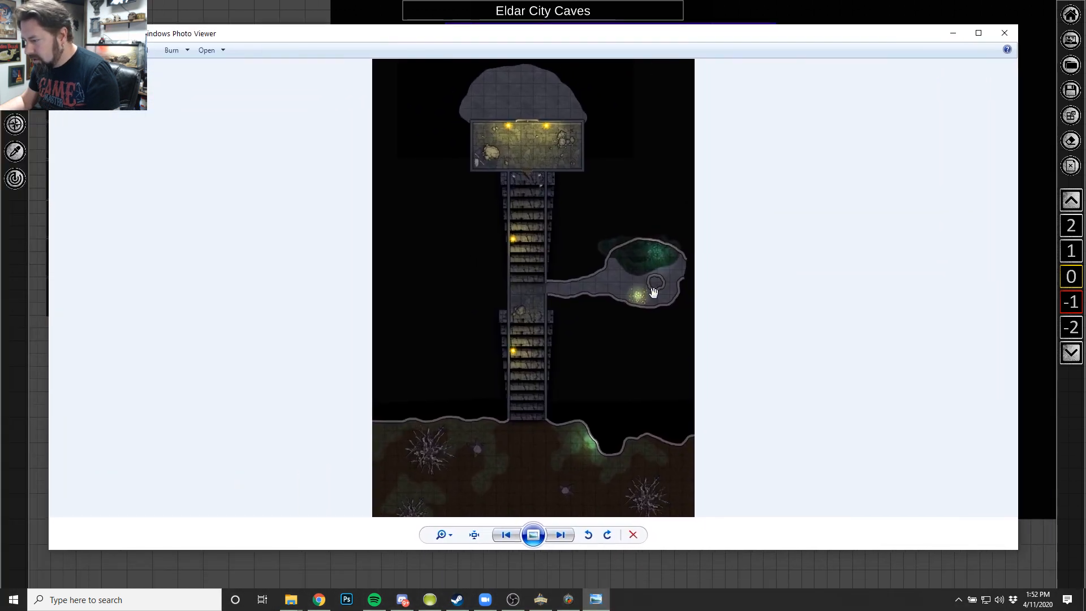
scroll(650, 291, "up", 6)
scroll(597, 288, "down", 3)
scroll(610, 178, "up", 7)
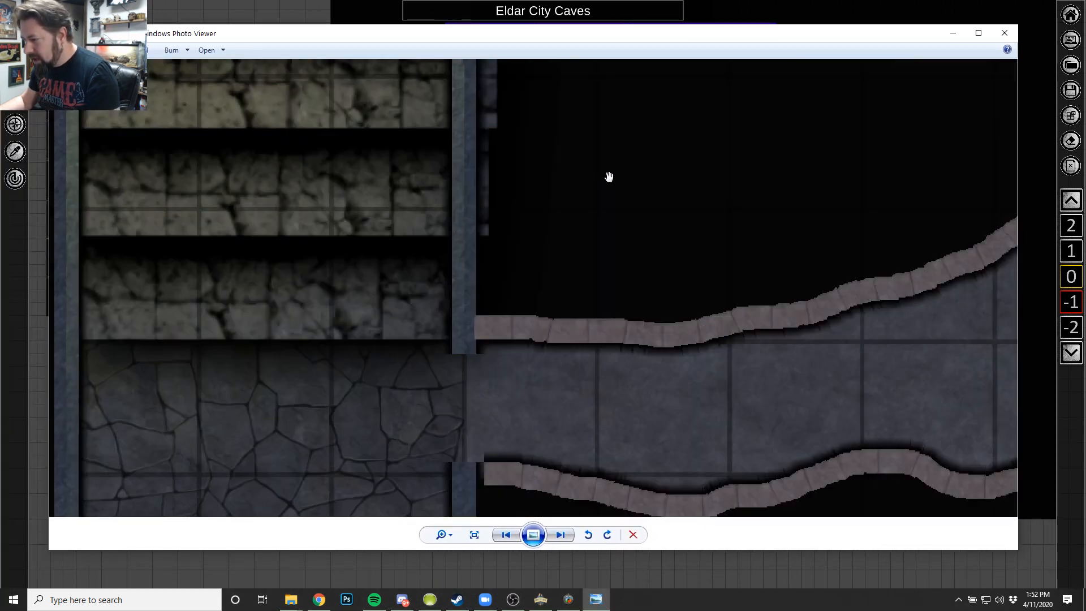
left_click_drag(332, 121, 339, 362)
left_click_drag(369, 231, 375, 485)
scroll(379, 262, "down", 8)
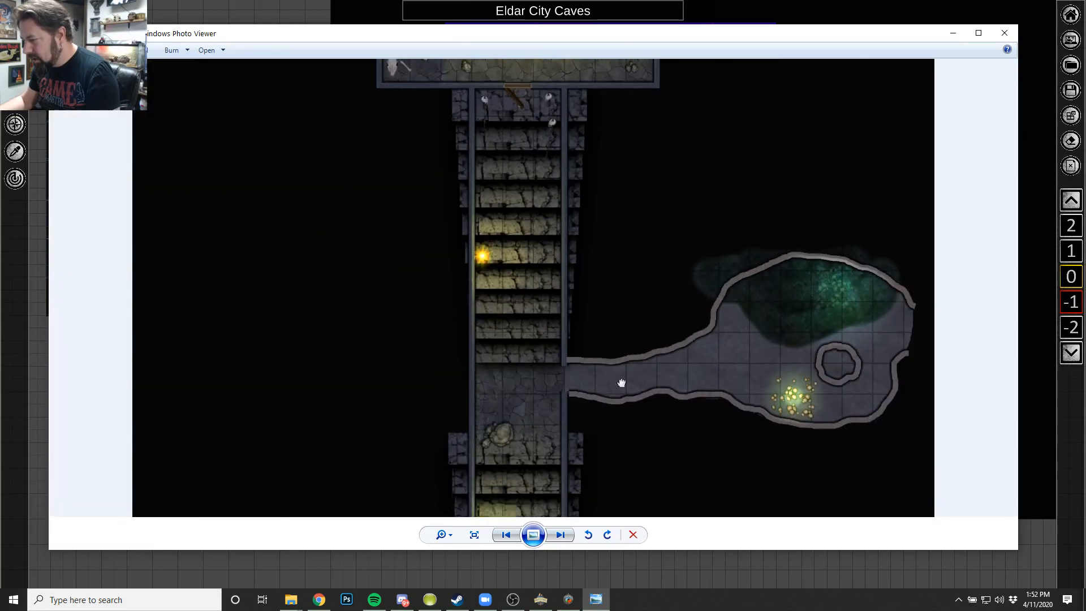
scroll(822, 256, "up", 5)
scroll(820, 262, "down", 6)
scroll(815, 261, "down", 2)
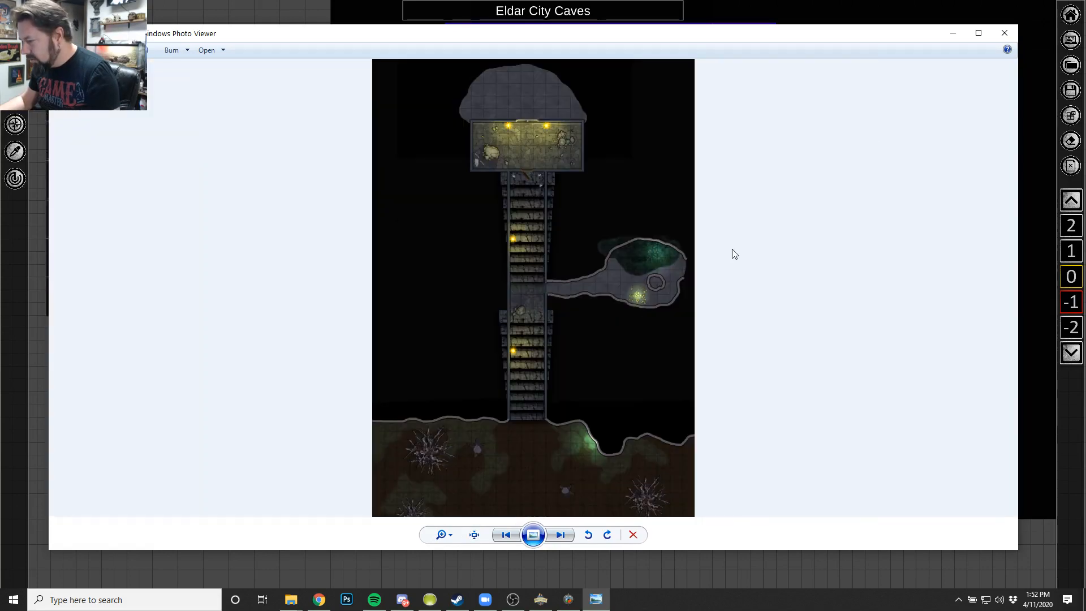
left_click(1005, 34)
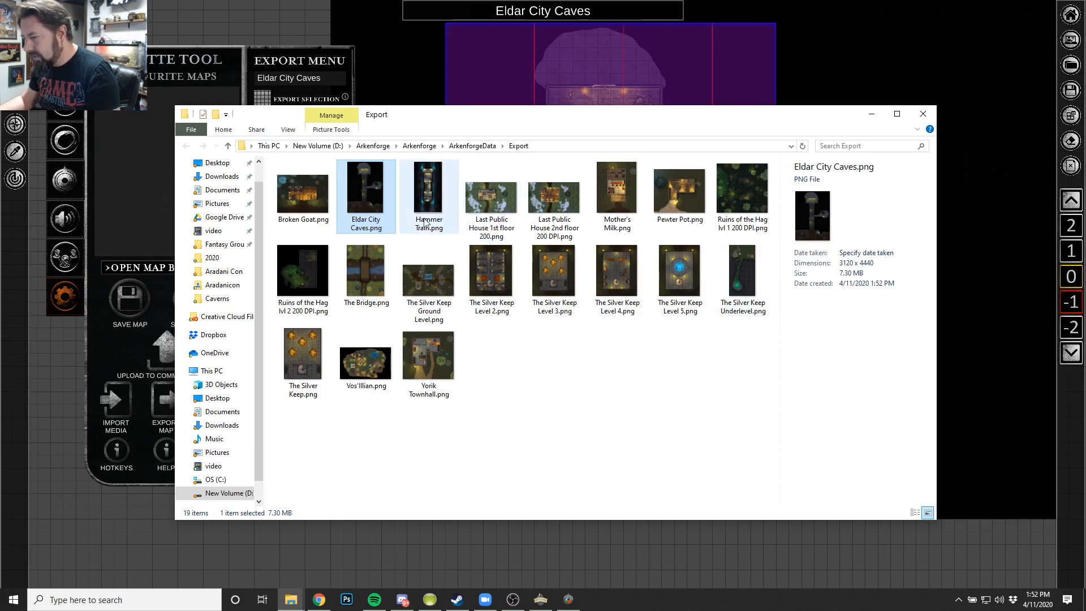
Open Hammer Train.png from the Export folder, examine the train cars and their lighting up close, and close the image.
left_click(434, 186)
double_click(435, 185)
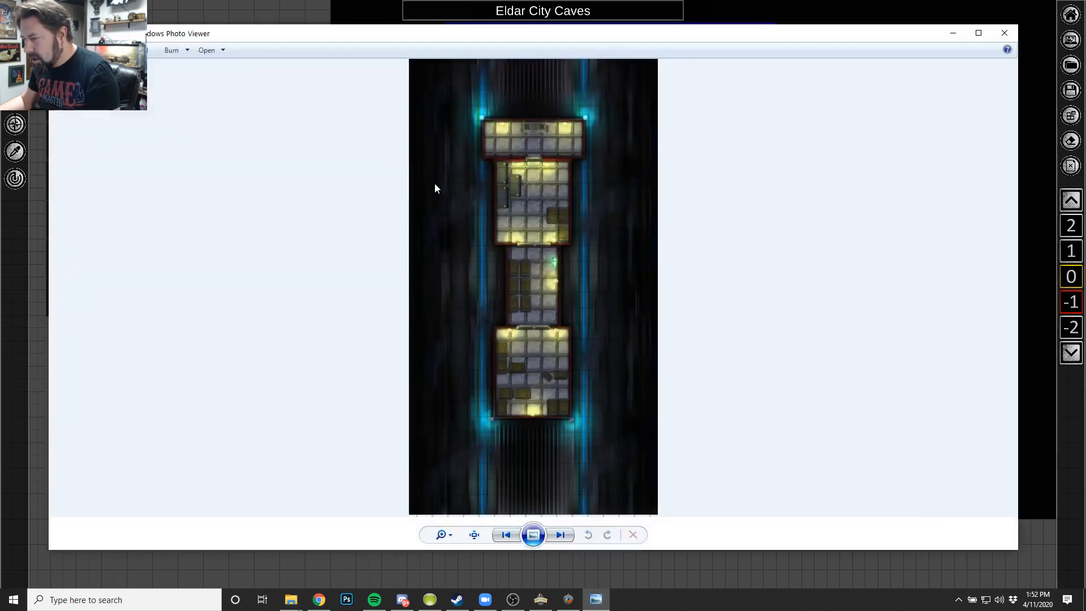
scroll(523, 304, "up", 2)
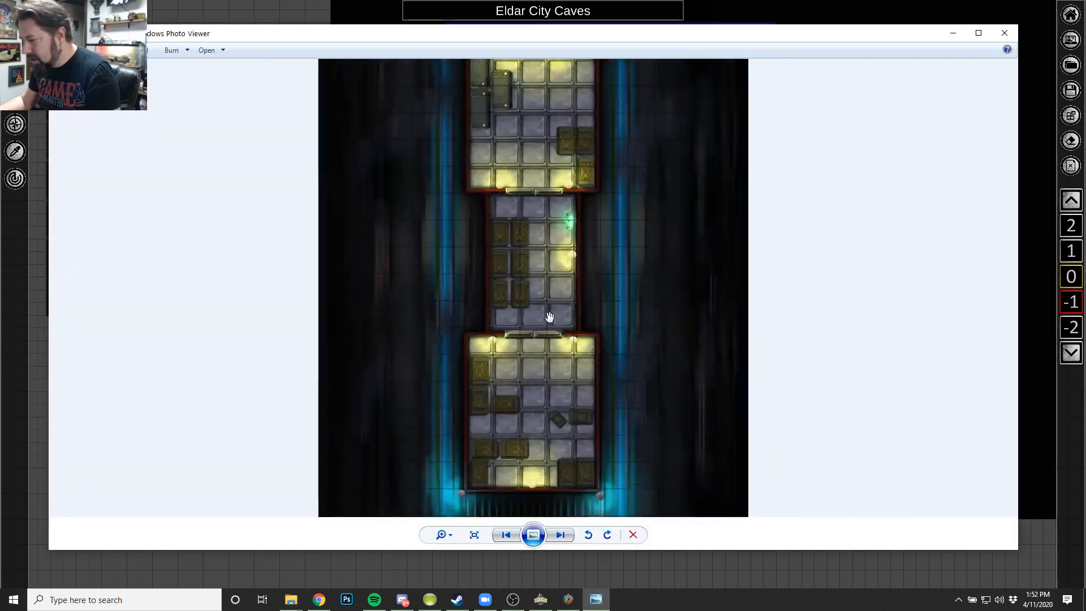
scroll(552, 317, "down", 1)
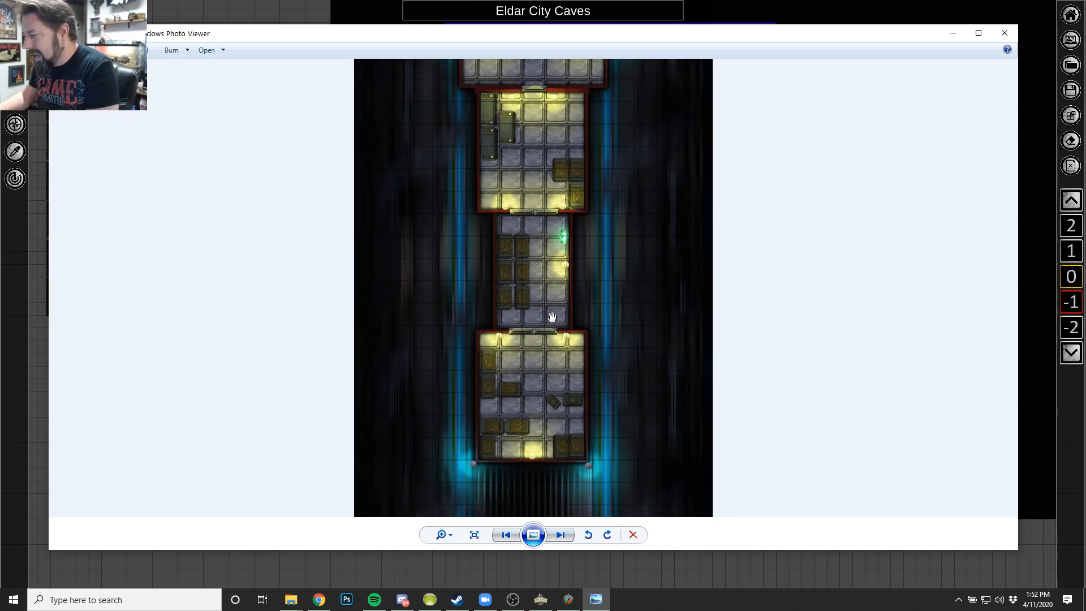
scroll(552, 280, "up", 1)
left_click_drag(556, 223, 530, 285)
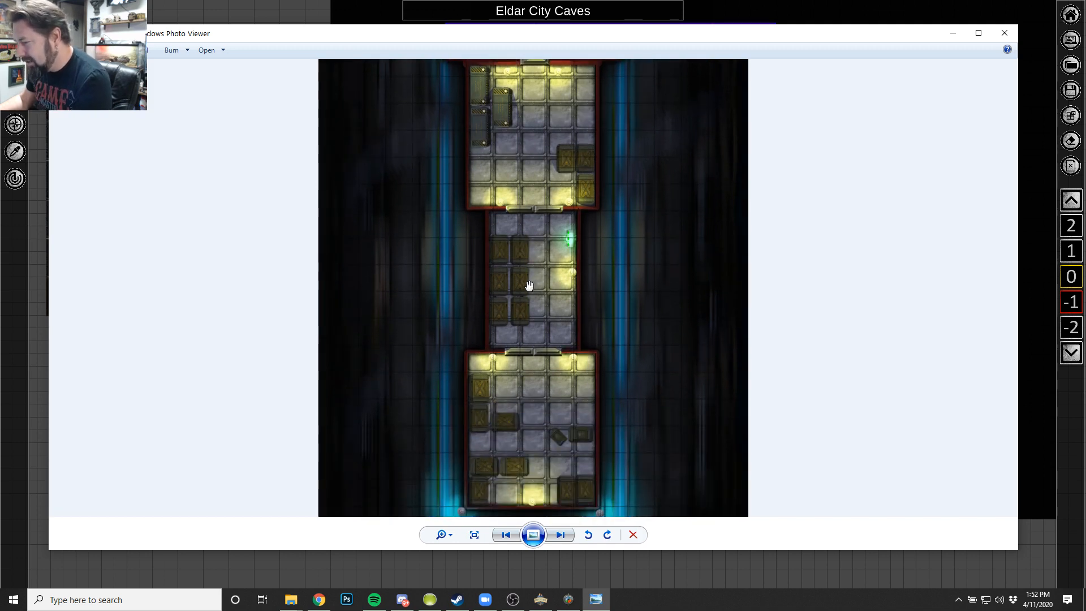
scroll(540, 335, "up", 3)
left_click_drag(576, 211, 573, 397)
left_click_drag(567, 66, 540, 388)
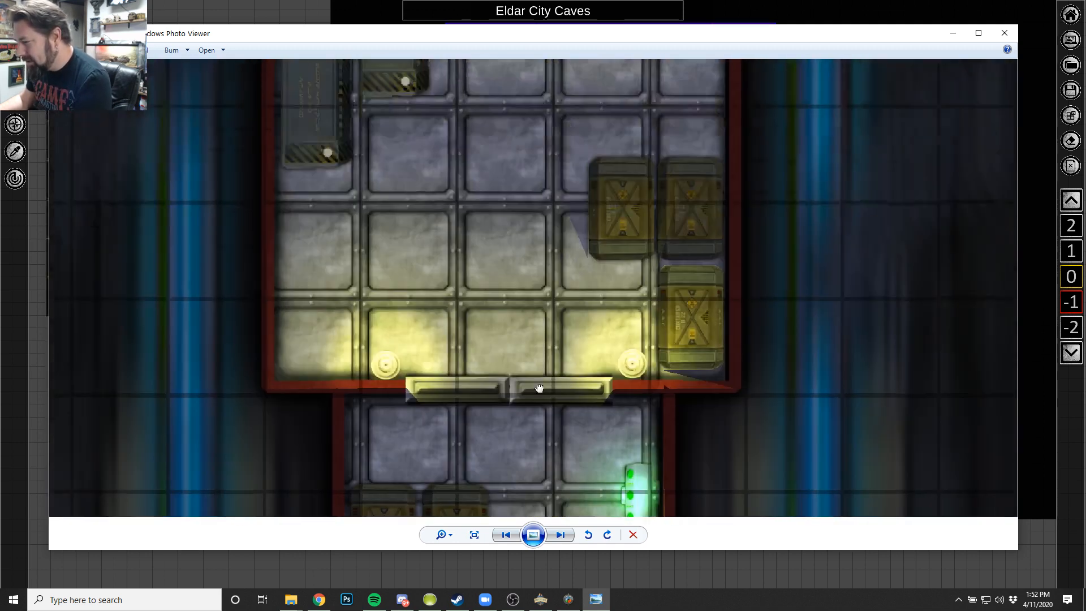
scroll(540, 388, "down", 5)
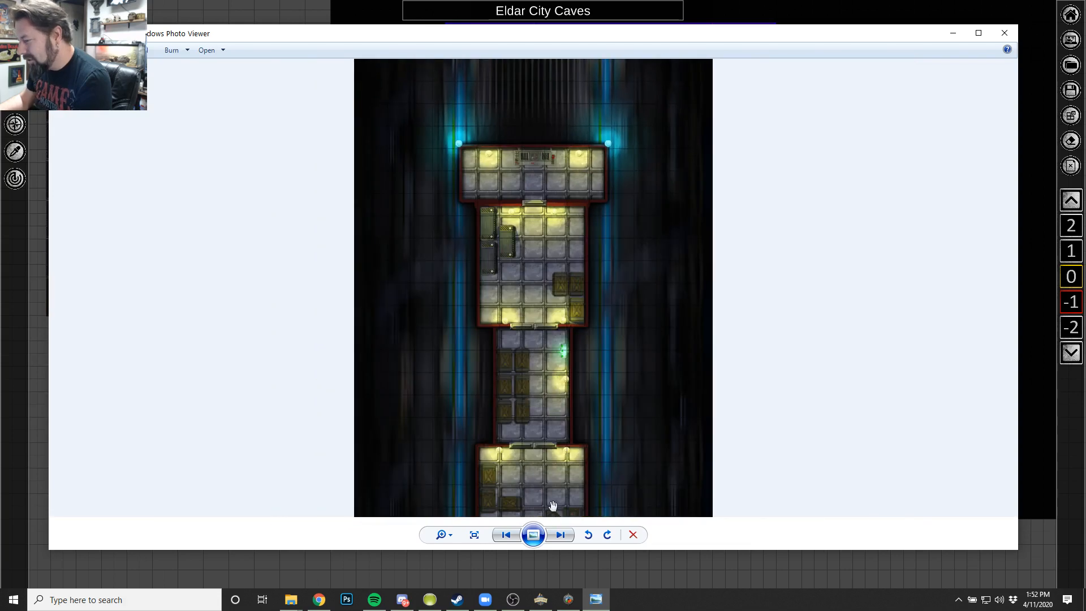
left_click_drag(553, 505, 547, 307)
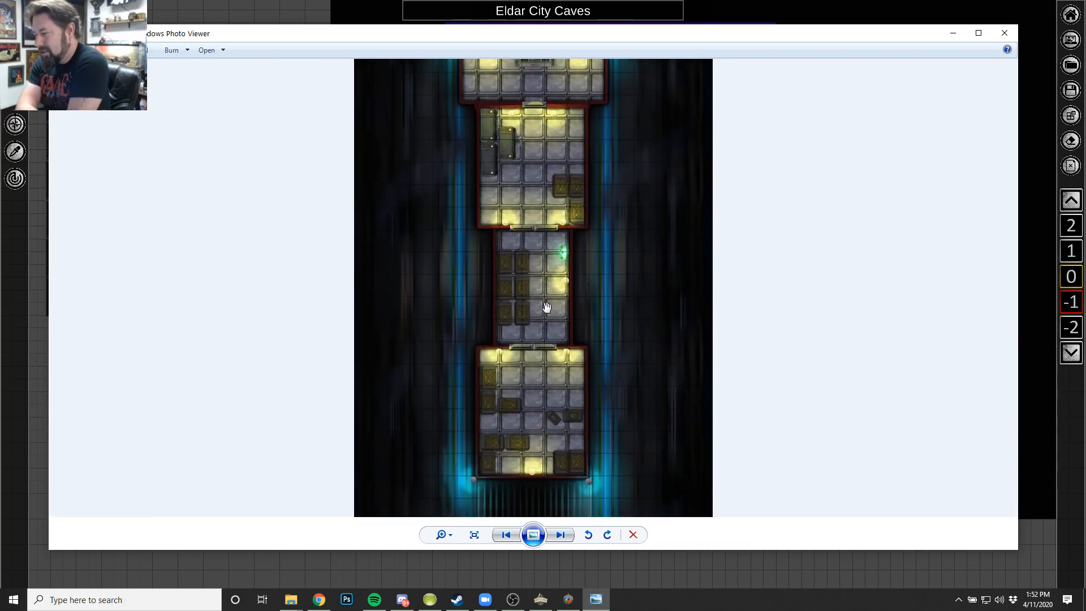
scroll(543, 309, "up", 4)
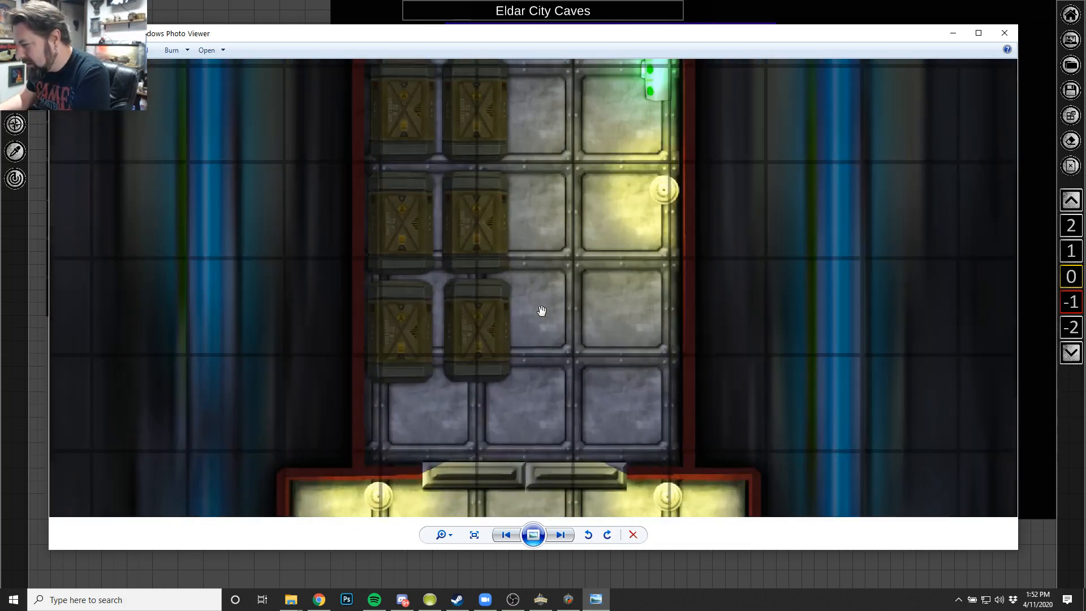
scroll(639, 149, "down", 5)
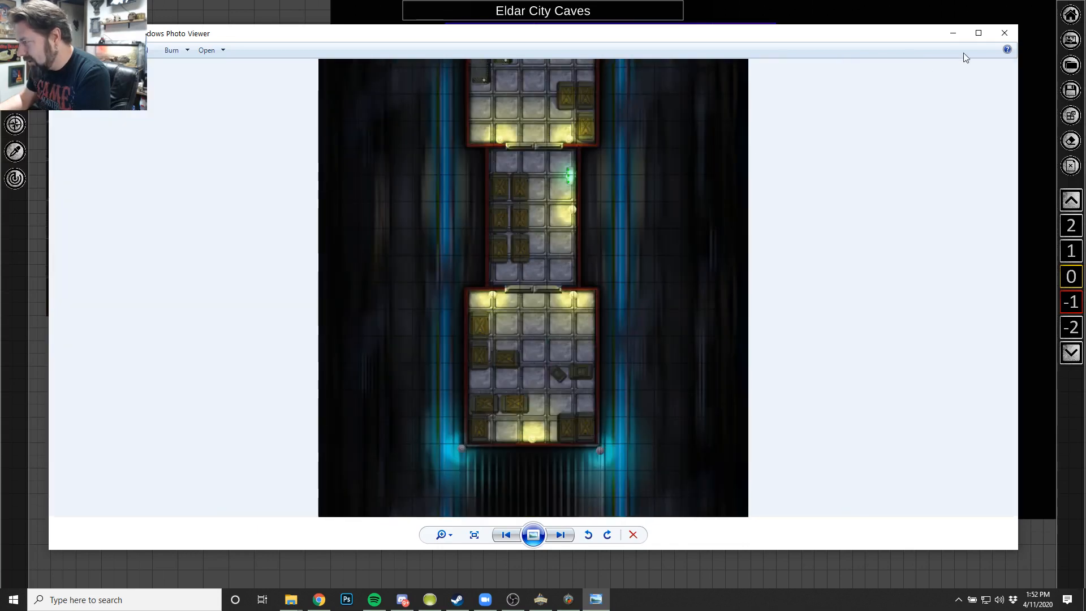
left_click(1006, 34)
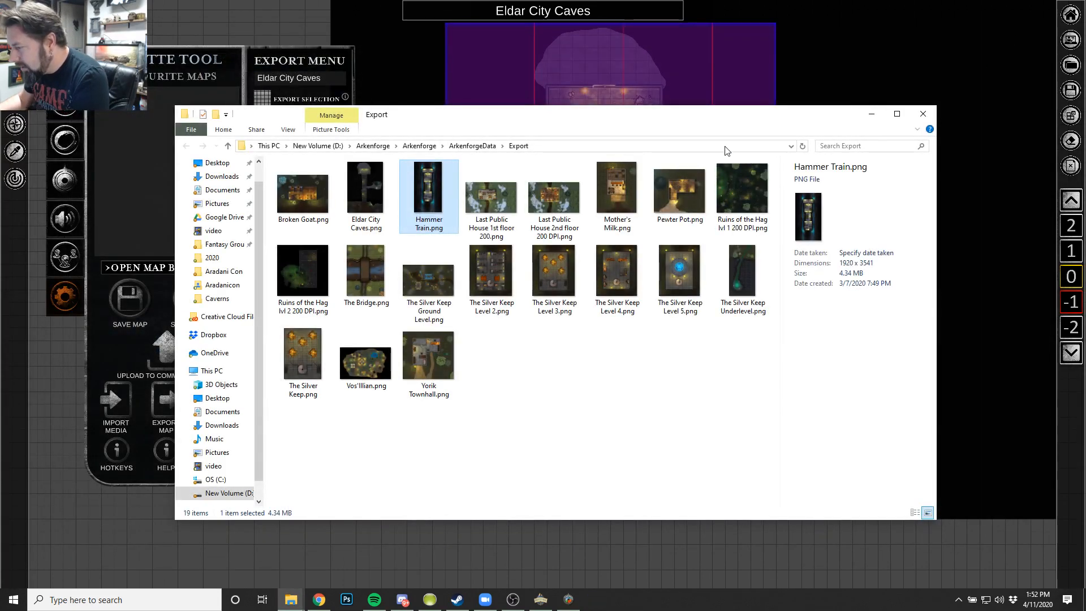
Open Broken Goat.png, examine the tavern interior and its surroundings, and close the image.
double_click(322, 198)
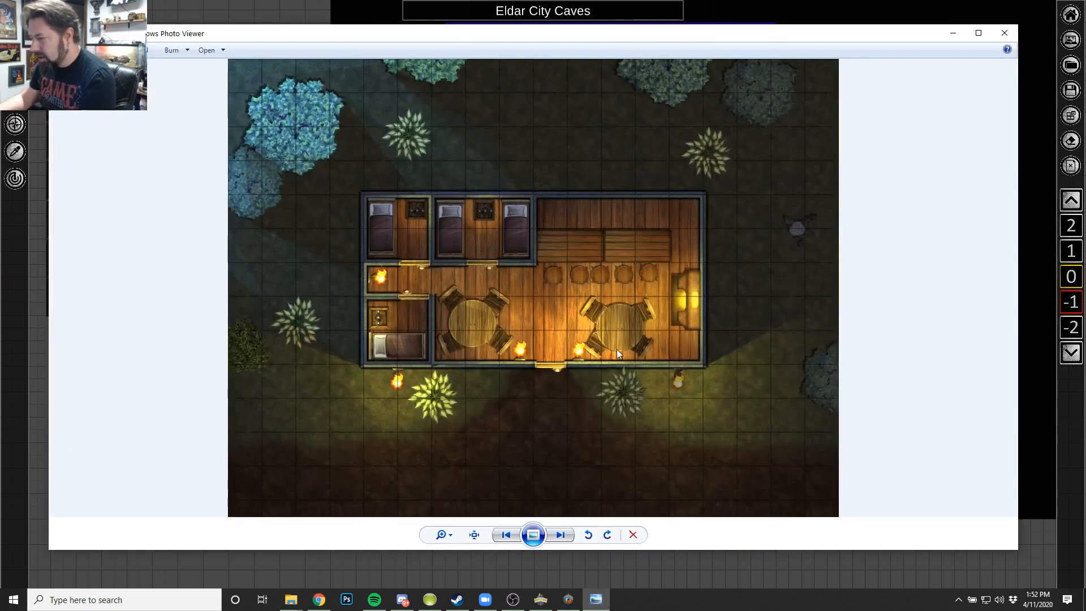
scroll(616, 349, "up", 2)
scroll(615, 349, "down", 1)
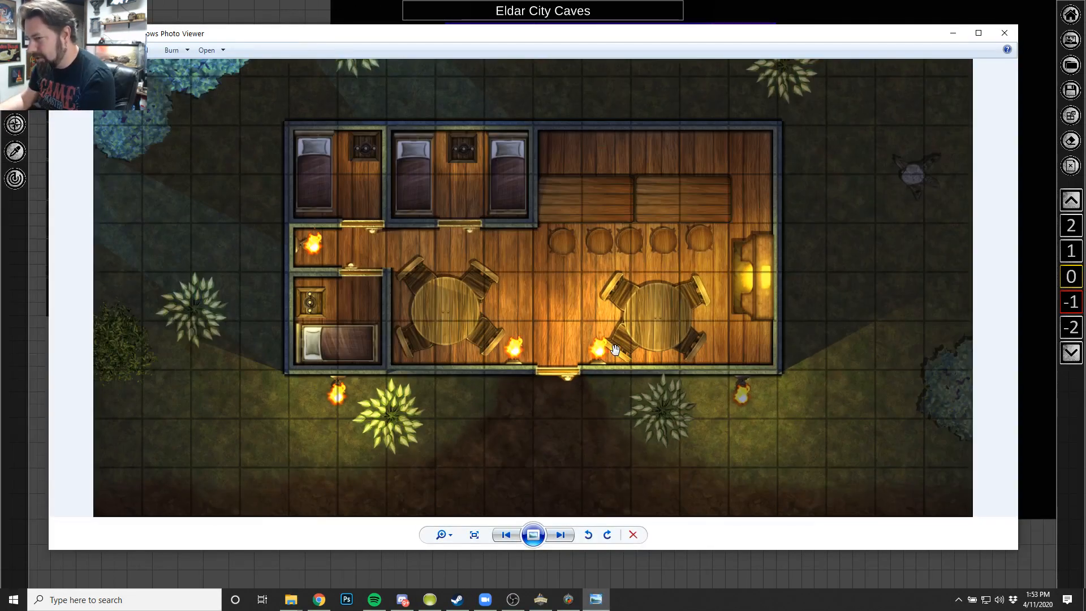
left_click(1006, 34)
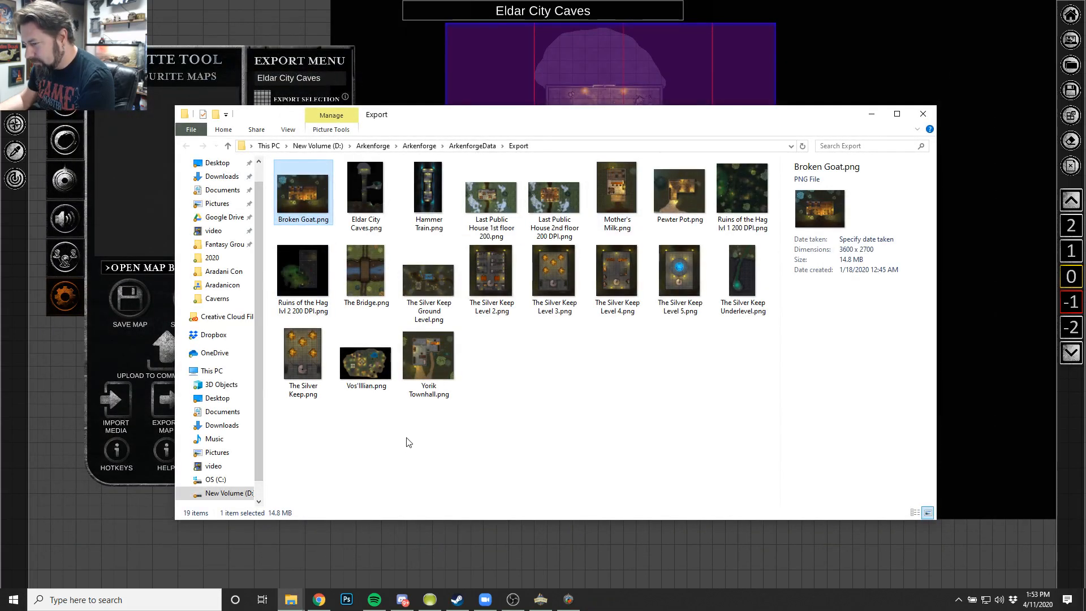
Open Vos'Illian.png from the Export folder and examine the southern tavern and its surroundings up close.
mouse_move(368, 361)
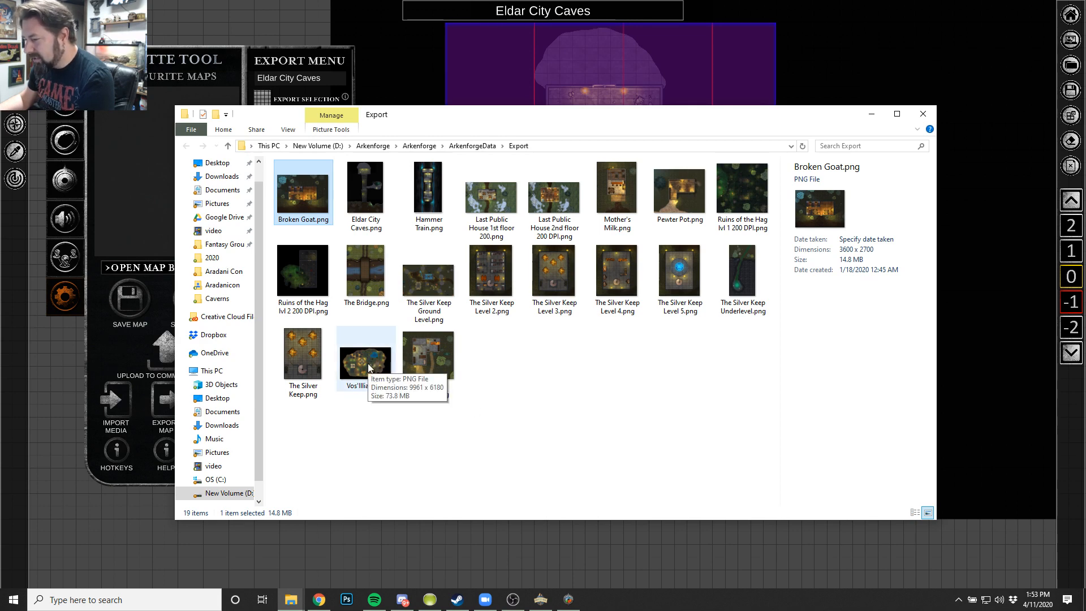
double_click(367, 363)
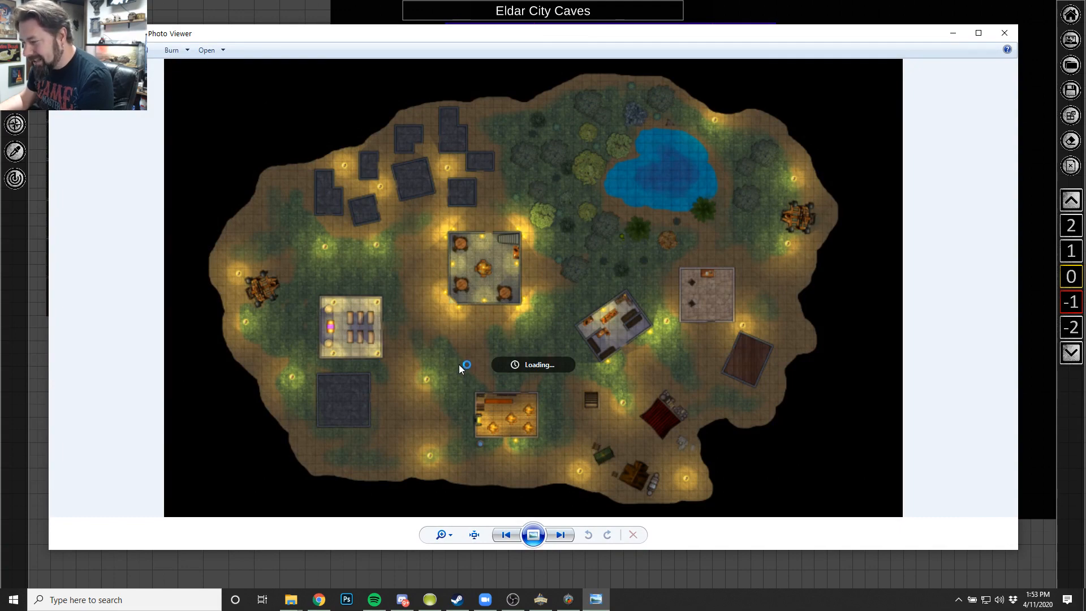
scroll(682, 383, "up", 5)
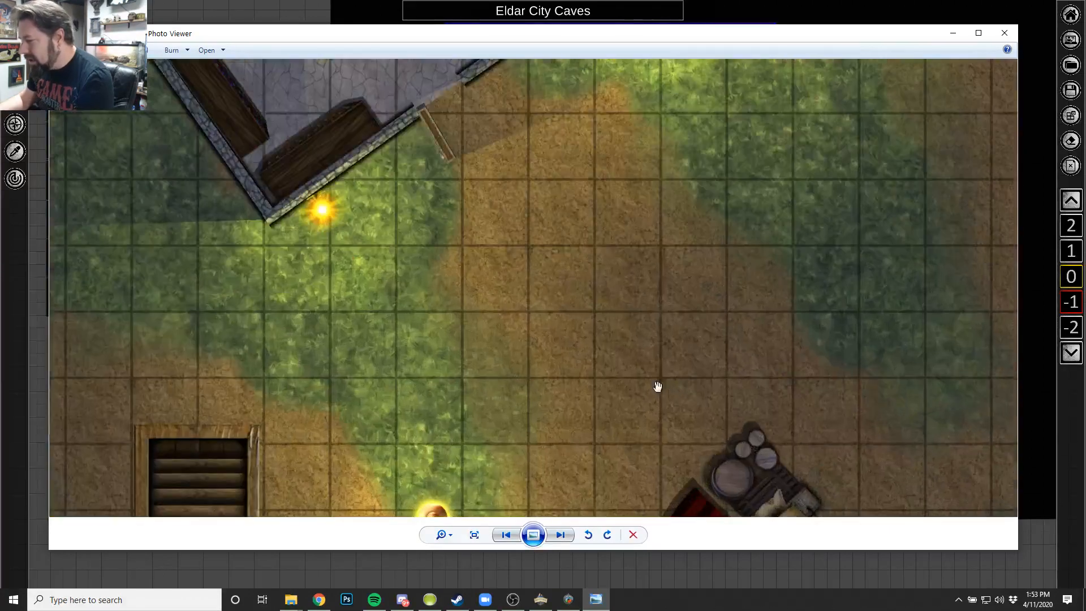
scroll(657, 386, "down", 5)
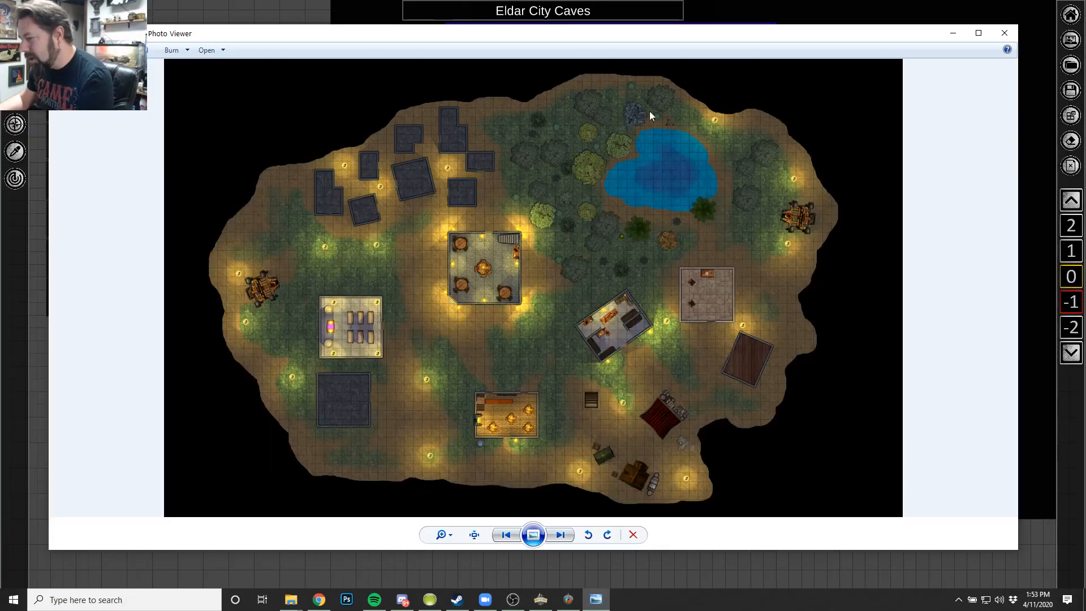
scroll(429, 348, "up", 5)
left_click_drag(443, 351, 393, 132)
left_click_drag(614, 277, 562, 223)
left_click_drag(468, 265, 496, 171)
scroll(287, 339, "down", 5)
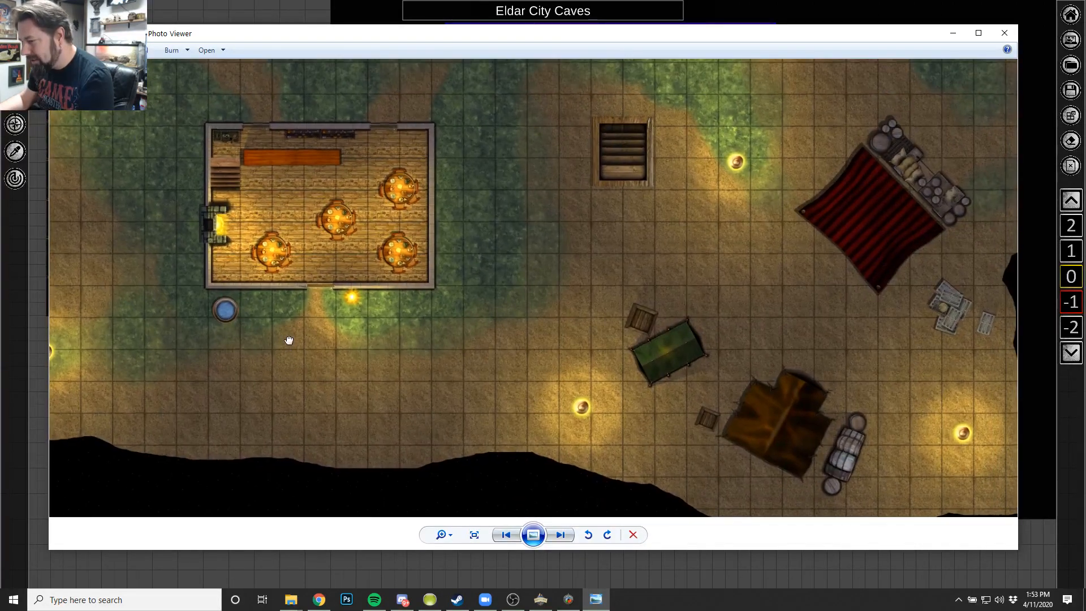
Examine the market tents, the angled shop building and the central hall with round tables on the Vos'Illian map.
scroll(364, 305, "up", 6)
scroll(207, 269, "down", 3)
left_click_drag(617, 120, 431, 260)
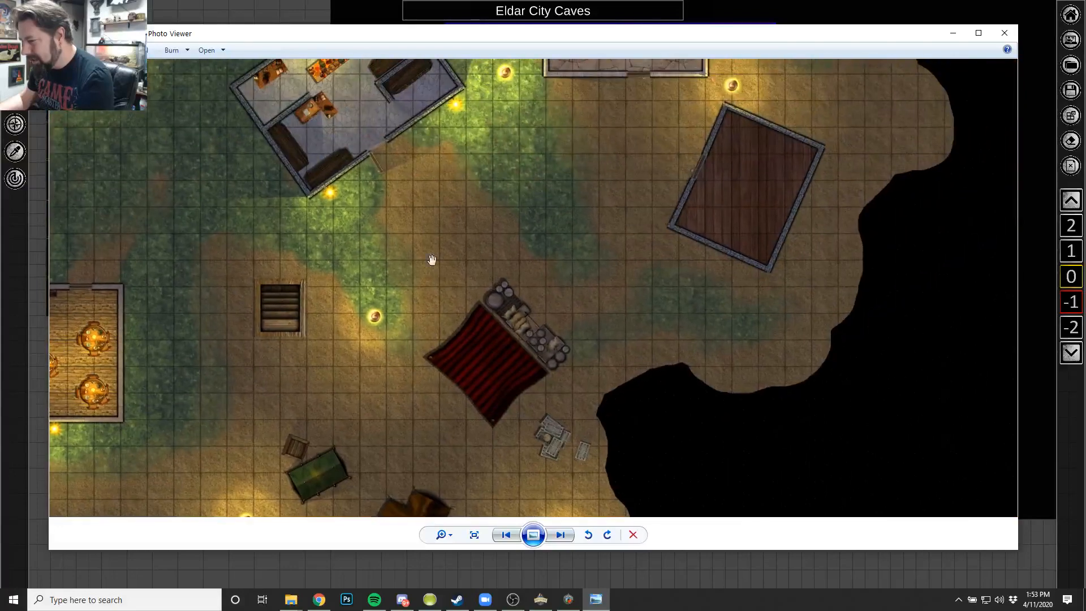
left_click_drag(513, 131, 495, 282)
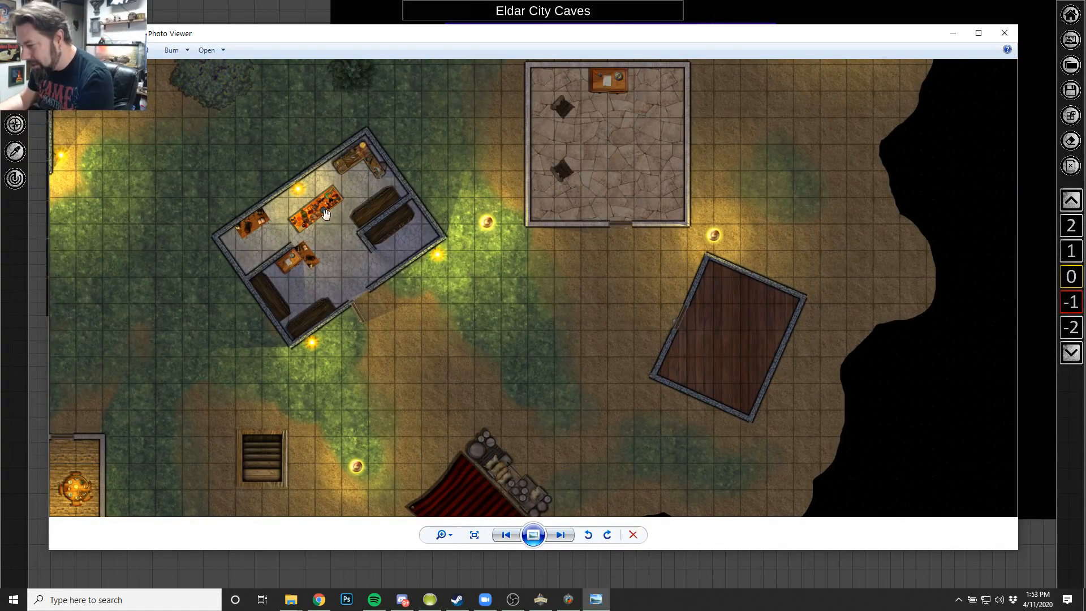
scroll(300, 407, "down", 4)
scroll(509, 294, "up", 4)
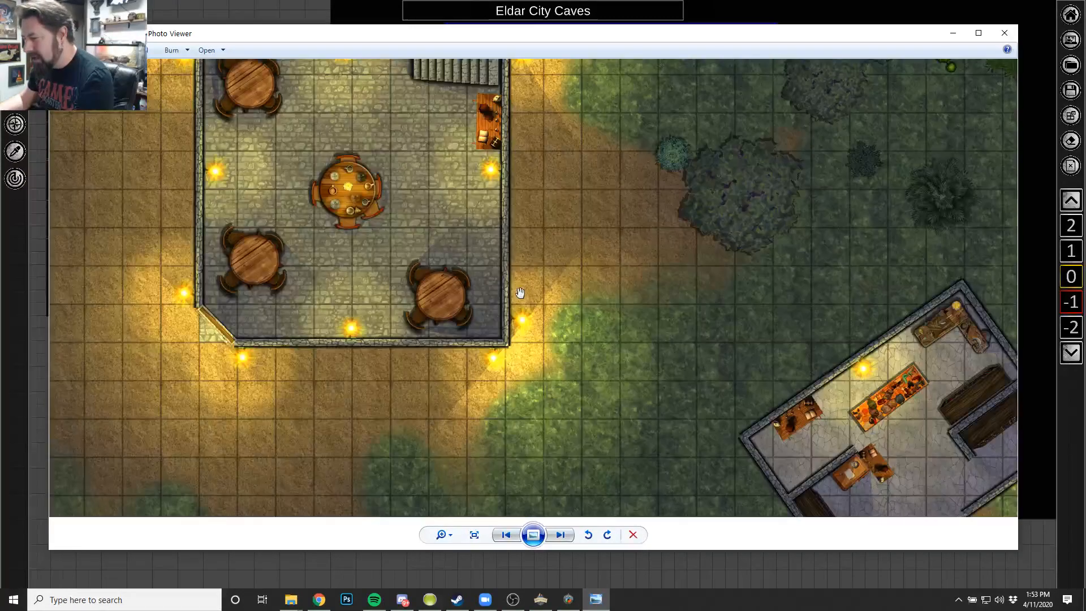
scroll(456, 340, "down", 4)
scroll(501, 331, "down", 1)
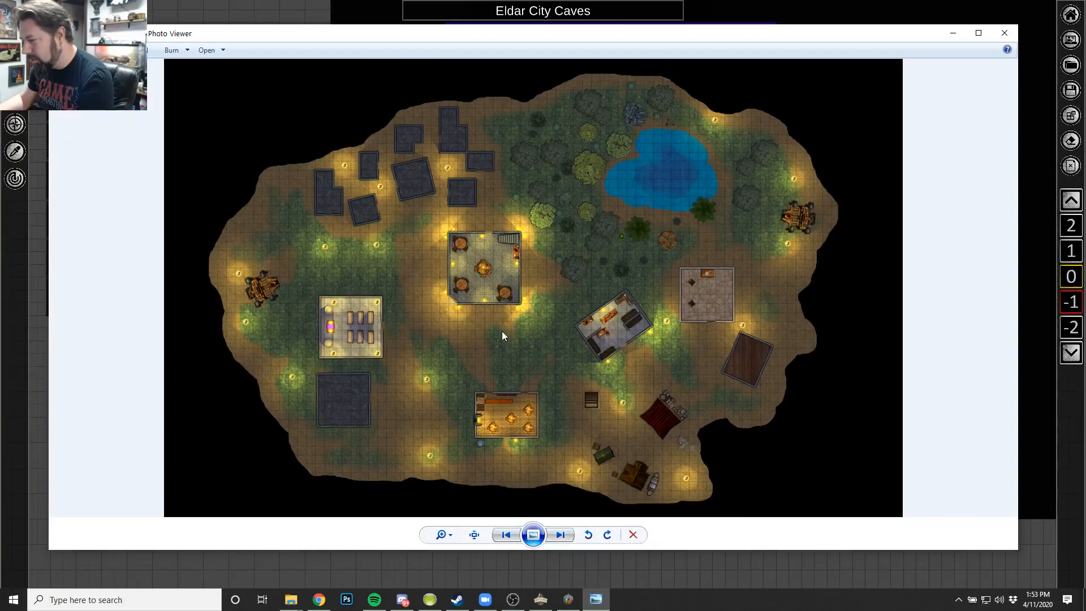
Inspect the Vos'Illian forest ground up close and the map as a whole, and close the image and the Export folder.
scroll(582, 296, "up", 5)
scroll(582, 295, "up", 1)
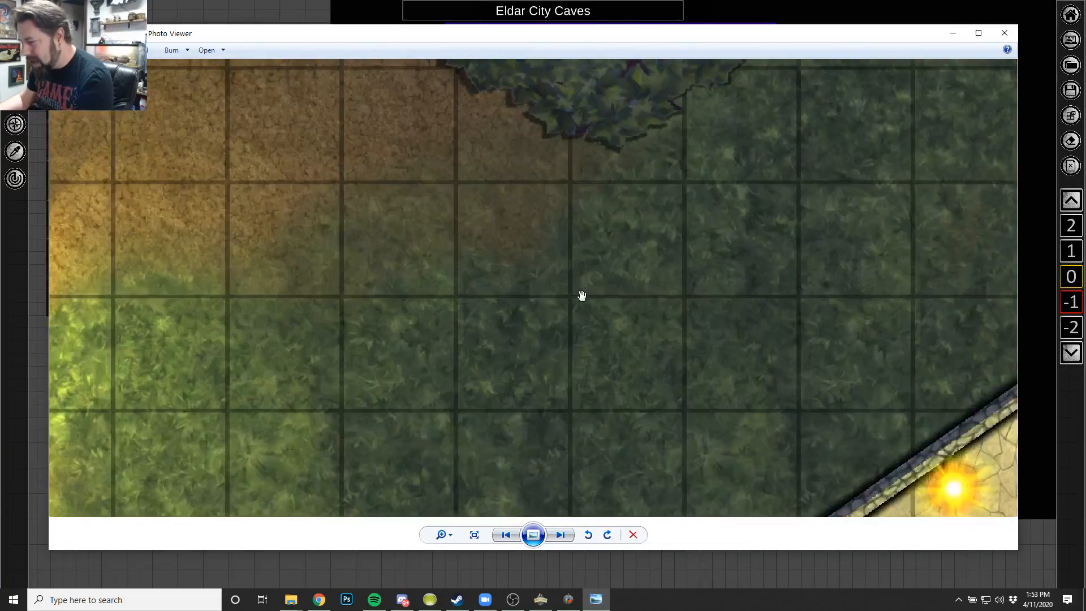
scroll(572, 305, "down", 5)
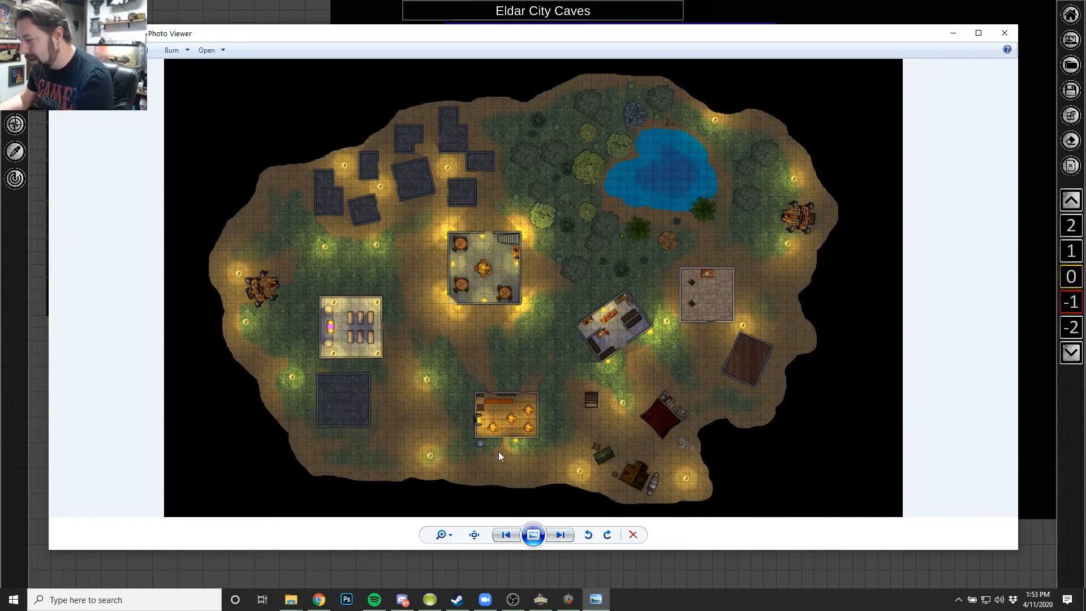
scroll(383, 170, "up", 5)
scroll(430, 192, "down", 5)
scroll(562, 212, "up", 1)
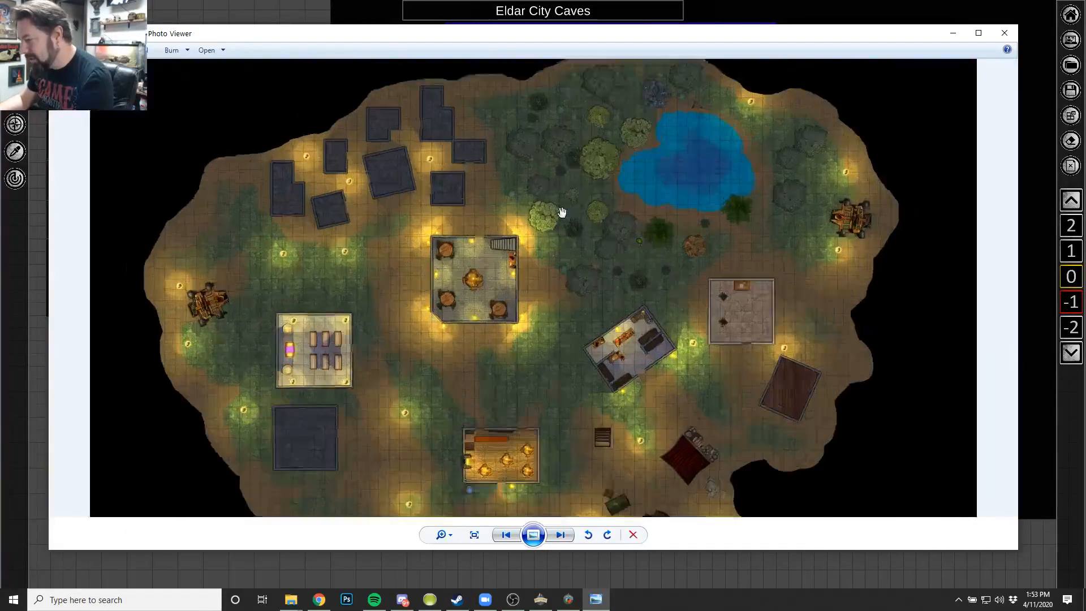
scroll(562, 213, "up", 3)
scroll(552, 214, "down", 4)
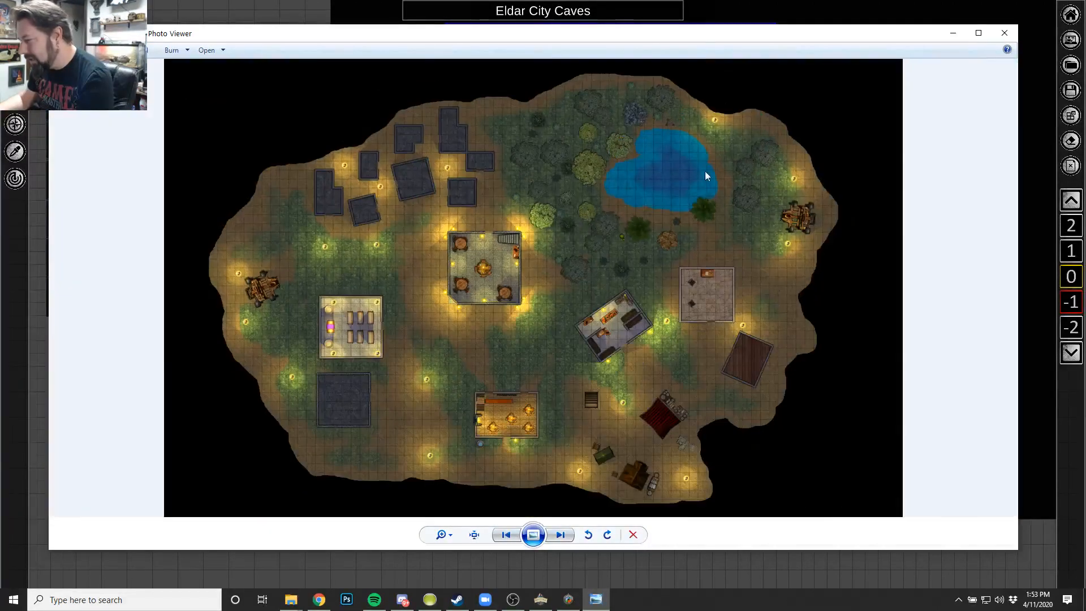
left_click(1005, 34)
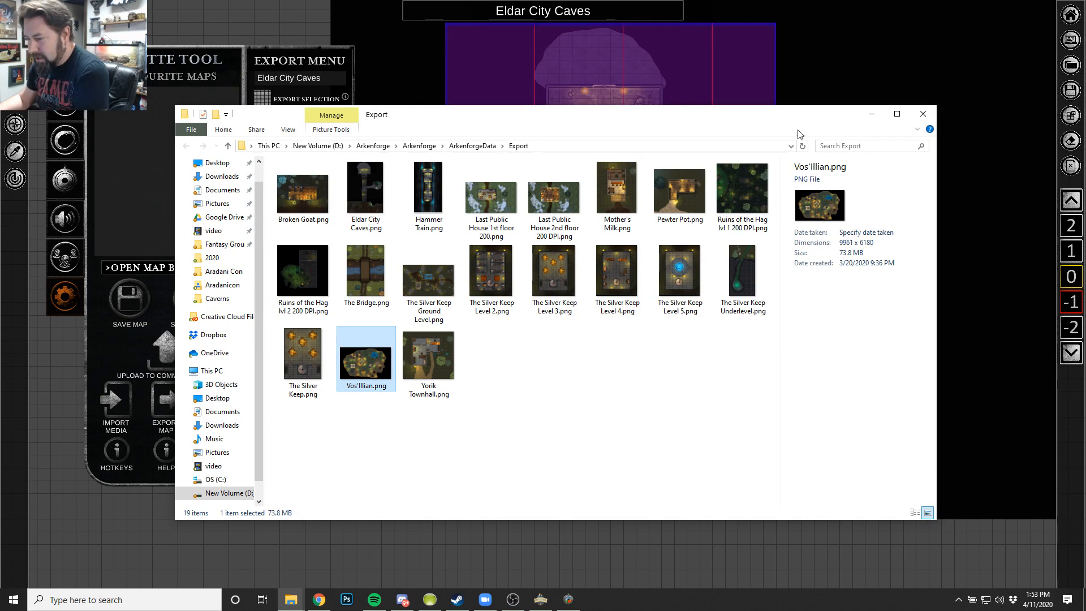
left_click(923, 113)
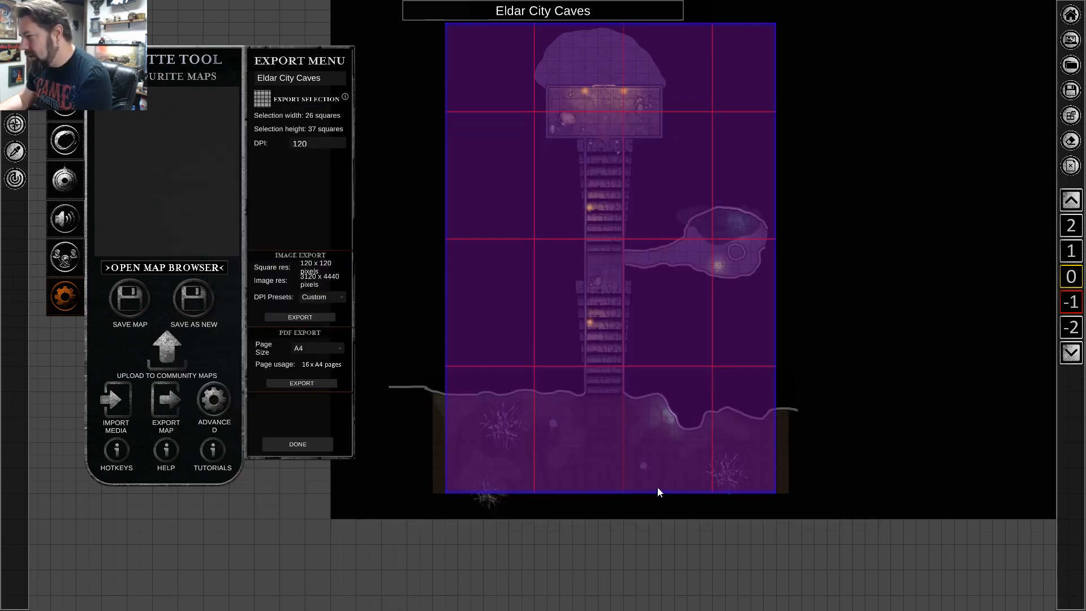